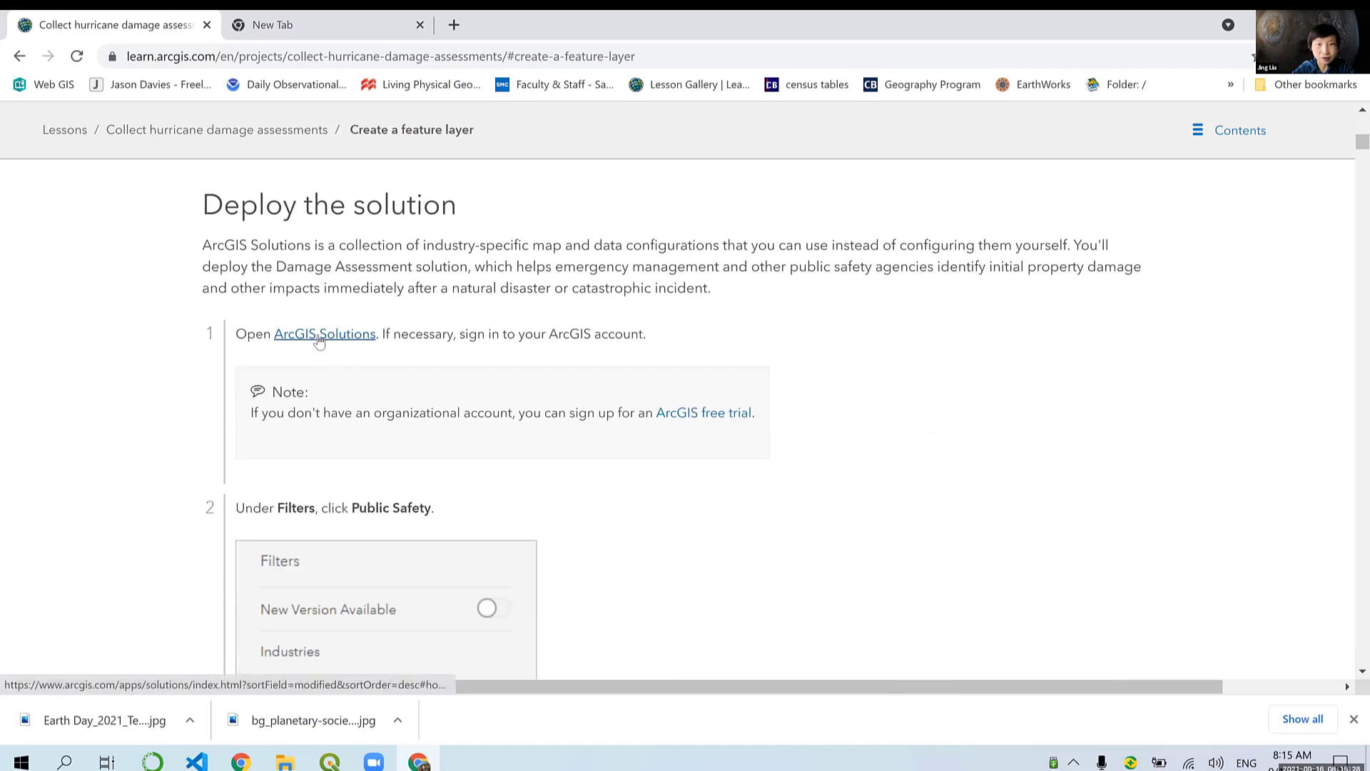
Step: Open ArcGIS Solutions from the lesson and sign in with your ArcGIS username and password
{"action": "left_click", "coordinate": [318, 337]}
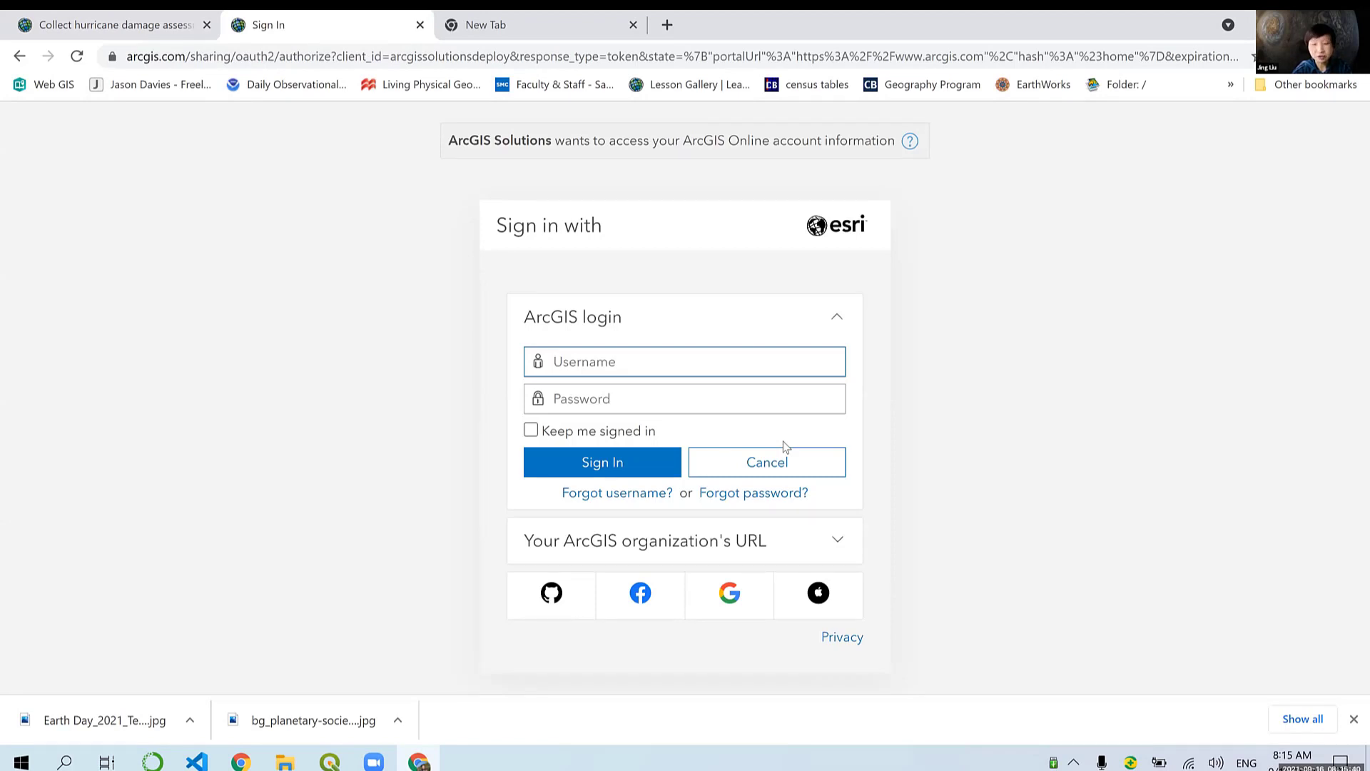
{"action": "type", "text": "LIUJINGS"}
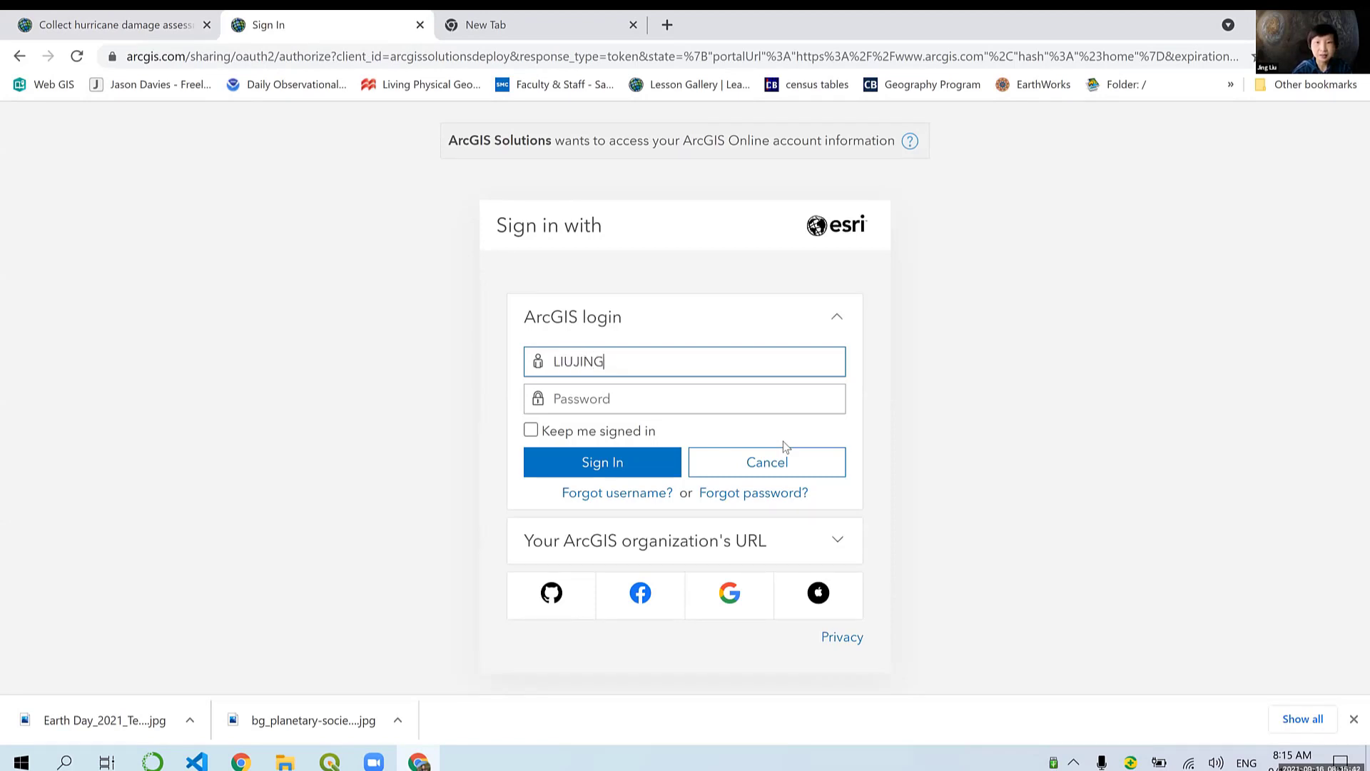
{"action": "type", "text": "M"}
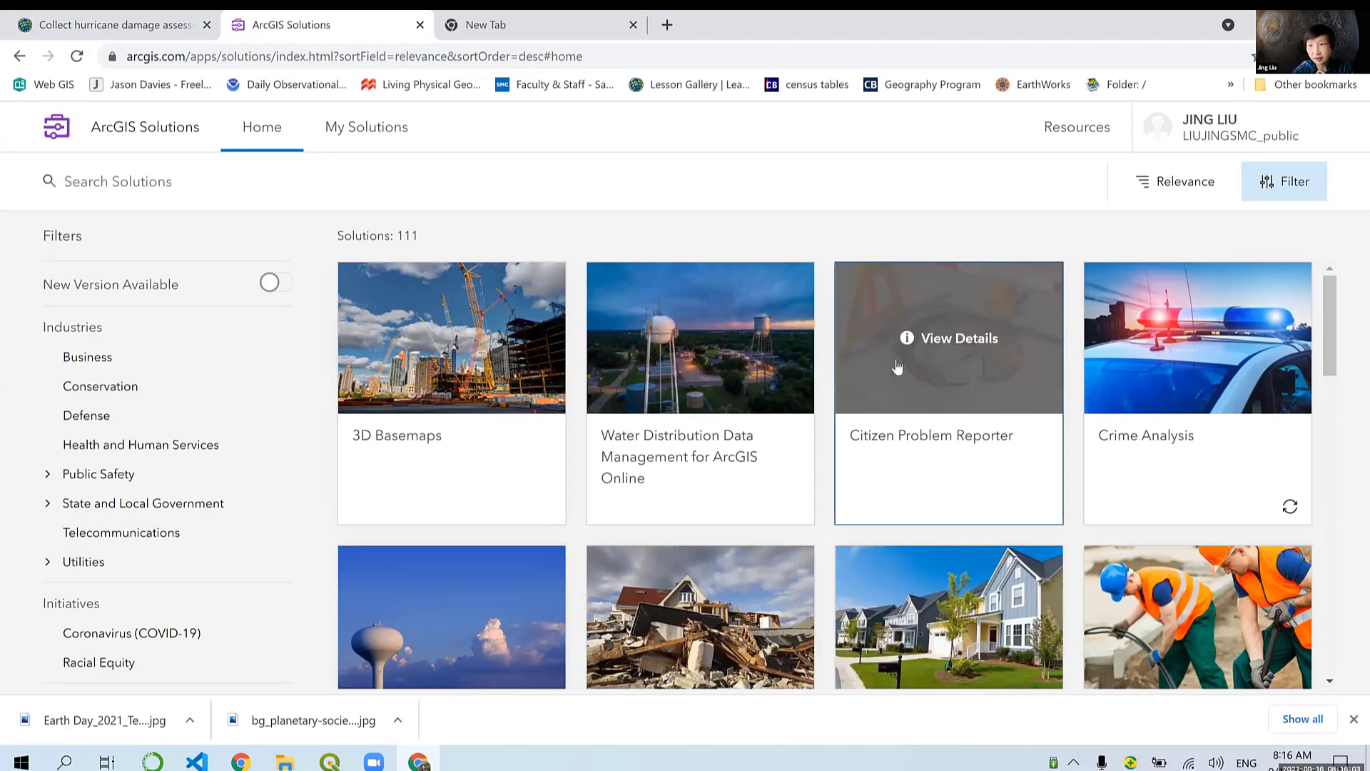
Step: Browse the solutions gallery and reread the lesson's steps on finding a solution
{"action": "scroll", "coordinate": [739, 357], "scroll_direction": "down", "scroll_amount": 2}
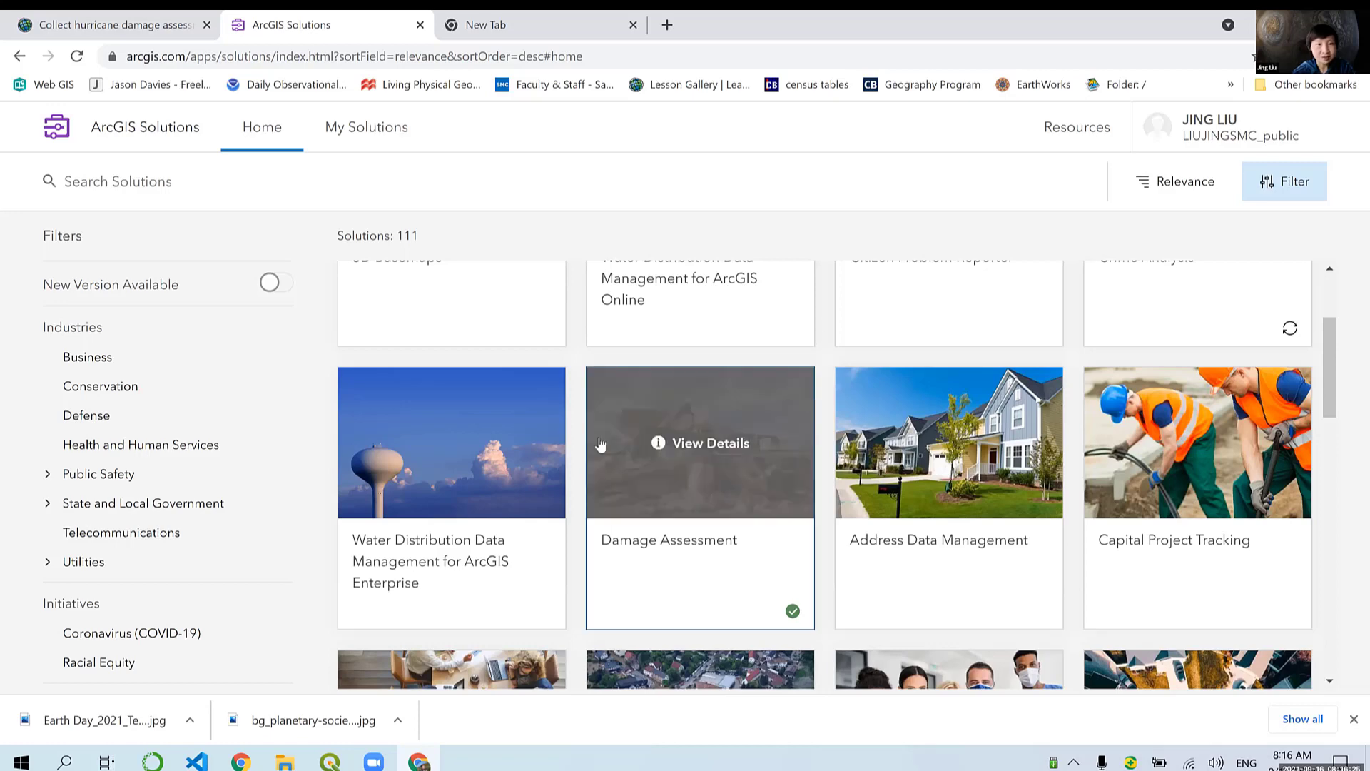
{"action": "scroll", "coordinate": [600, 443], "scroll_direction": "up", "scroll_amount": 2}
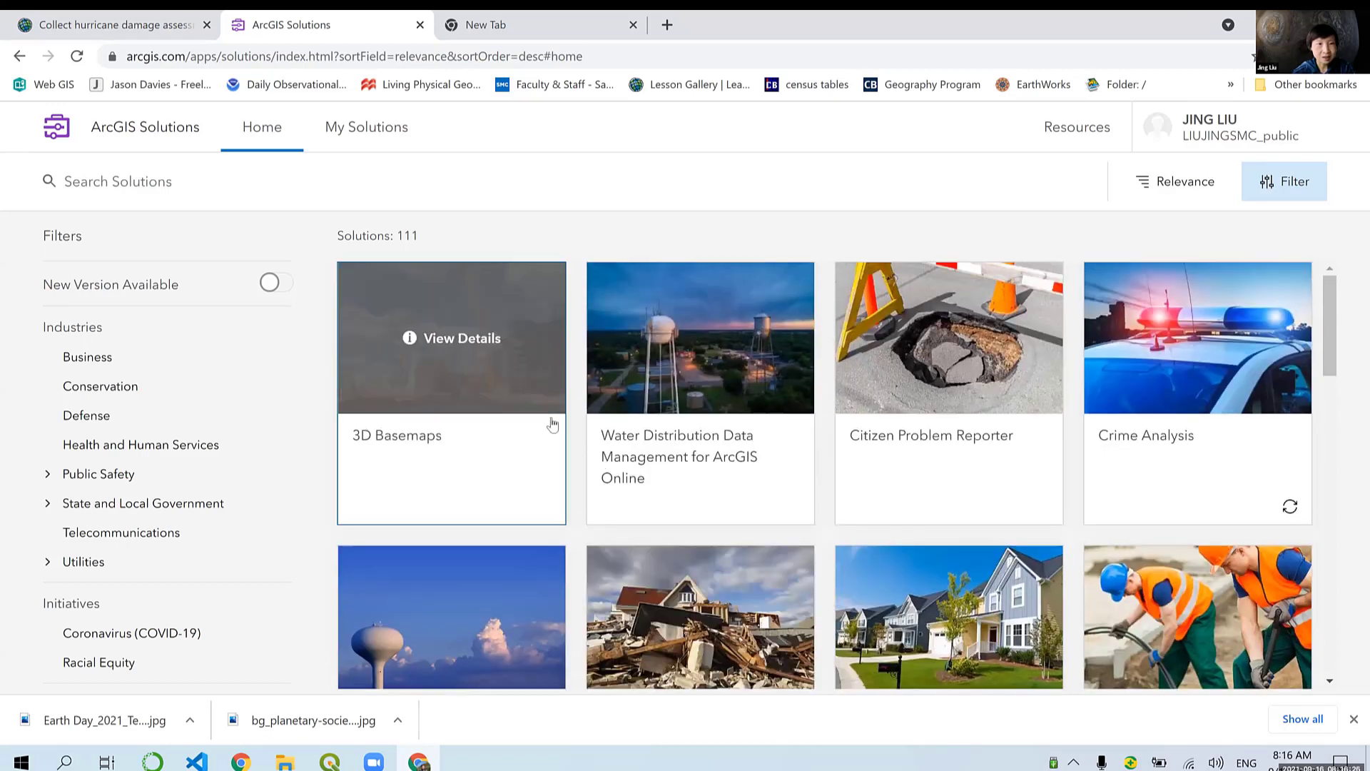
{"action": "left_click", "coordinate": [146, 191]}
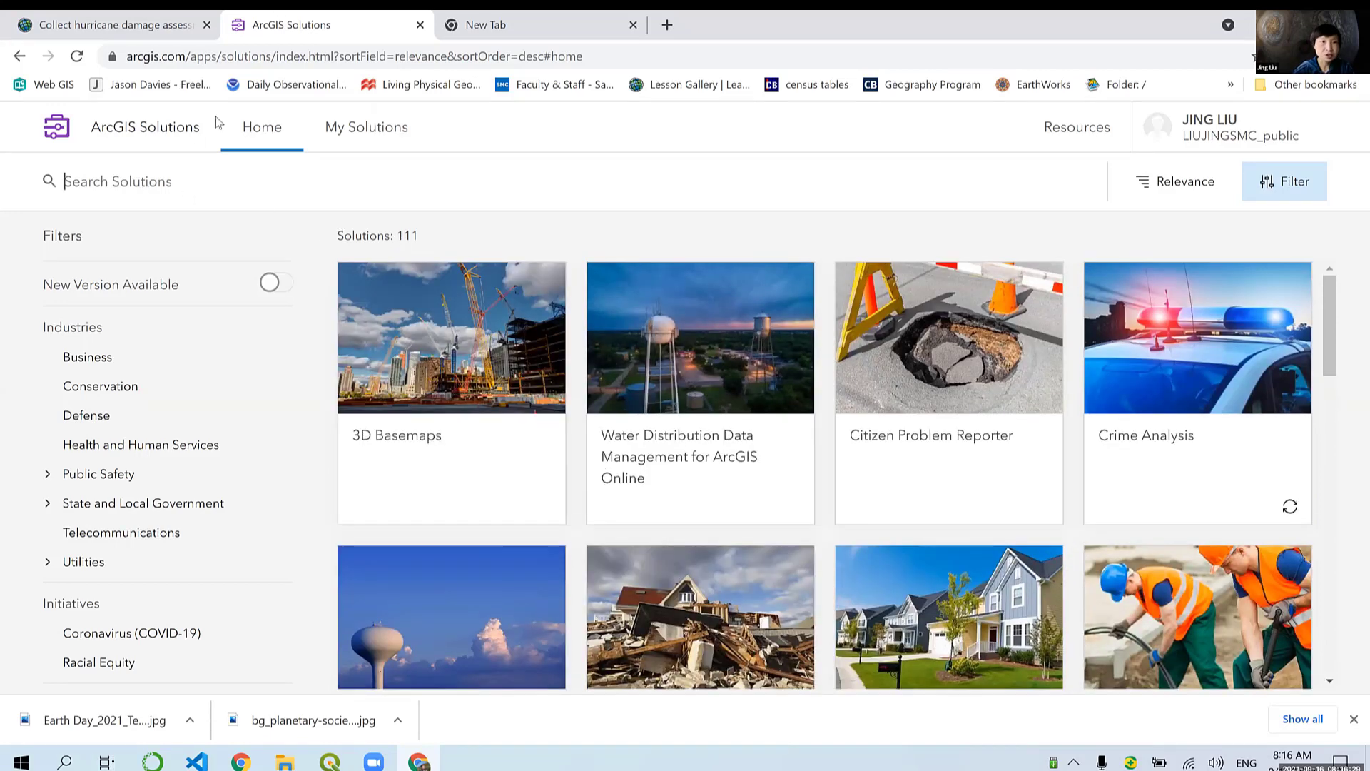
{"action": "left_click", "coordinate": [114, 24]}
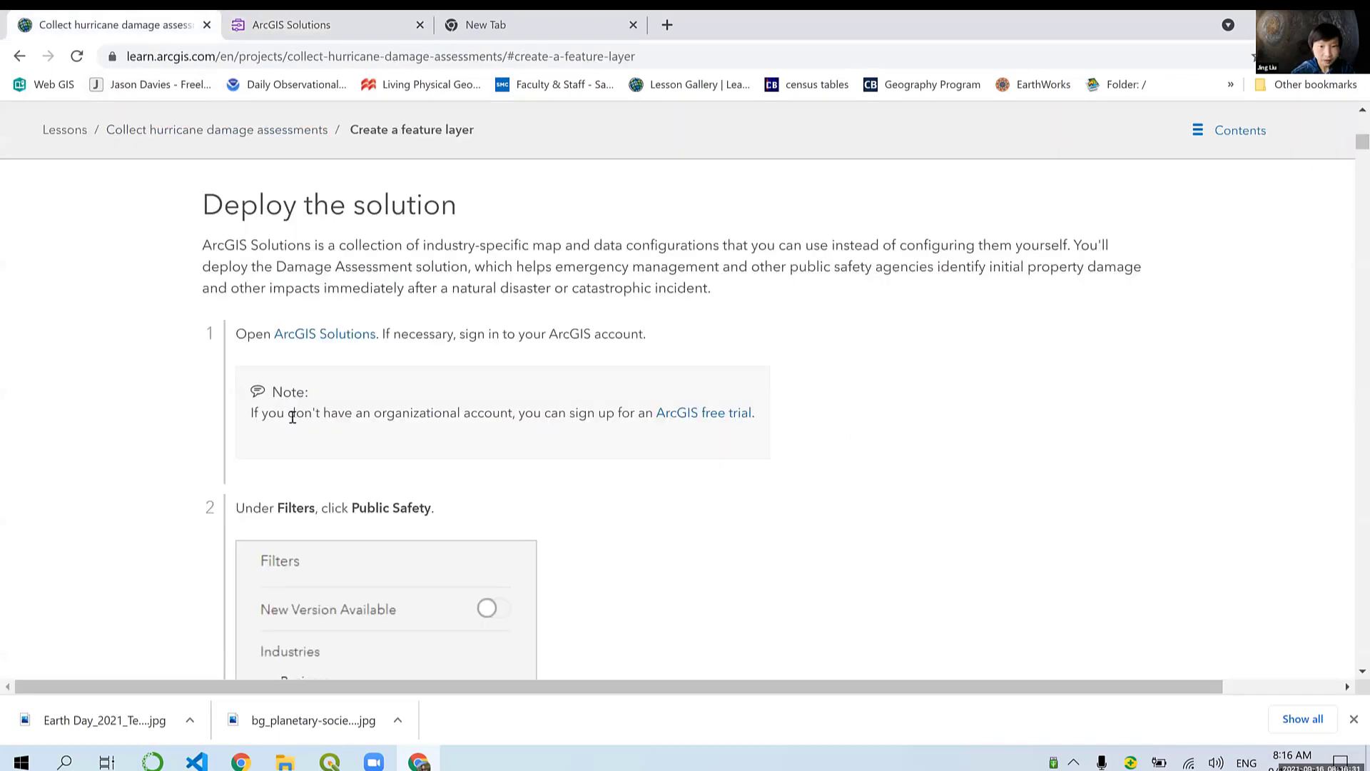
{"action": "scroll", "coordinate": [292, 421], "scroll_direction": "down", "scroll_amount": 3}
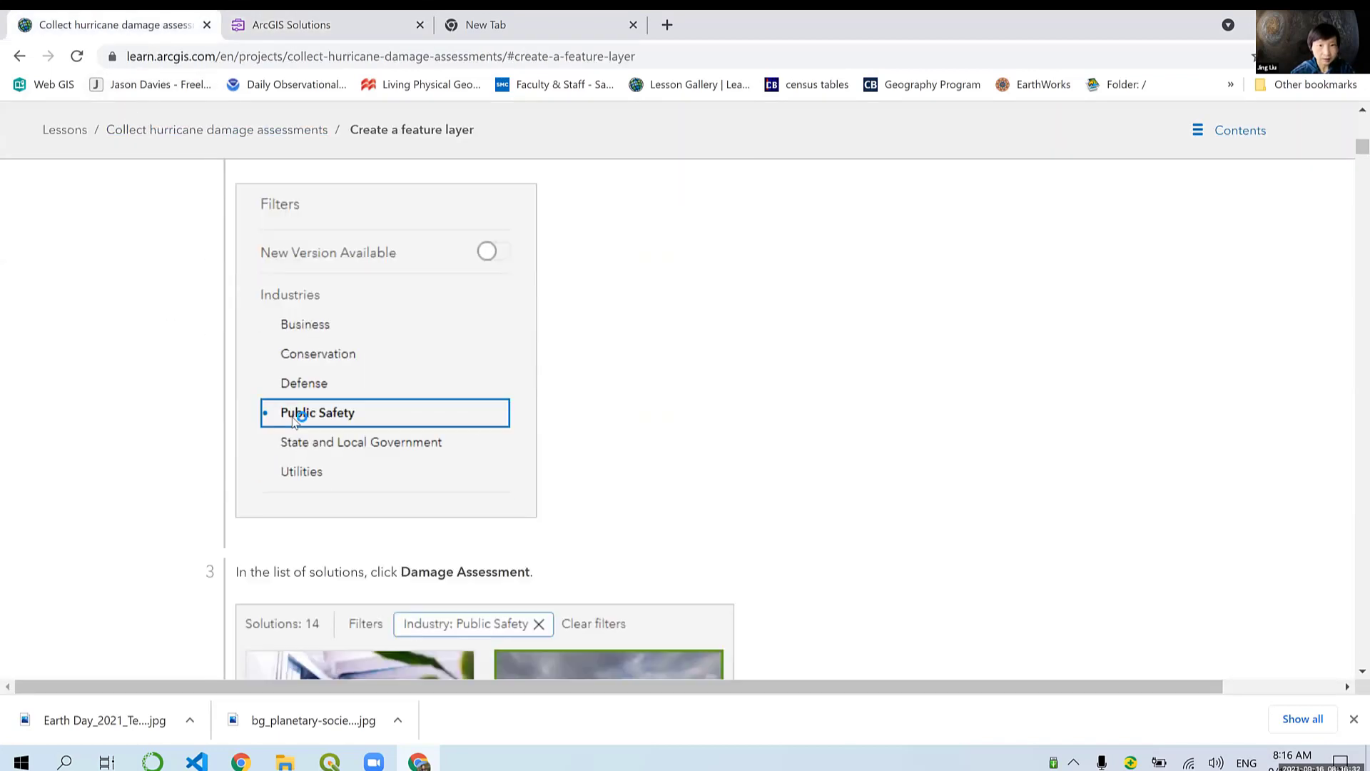
{"action": "left_click", "coordinate": [289, 24]}
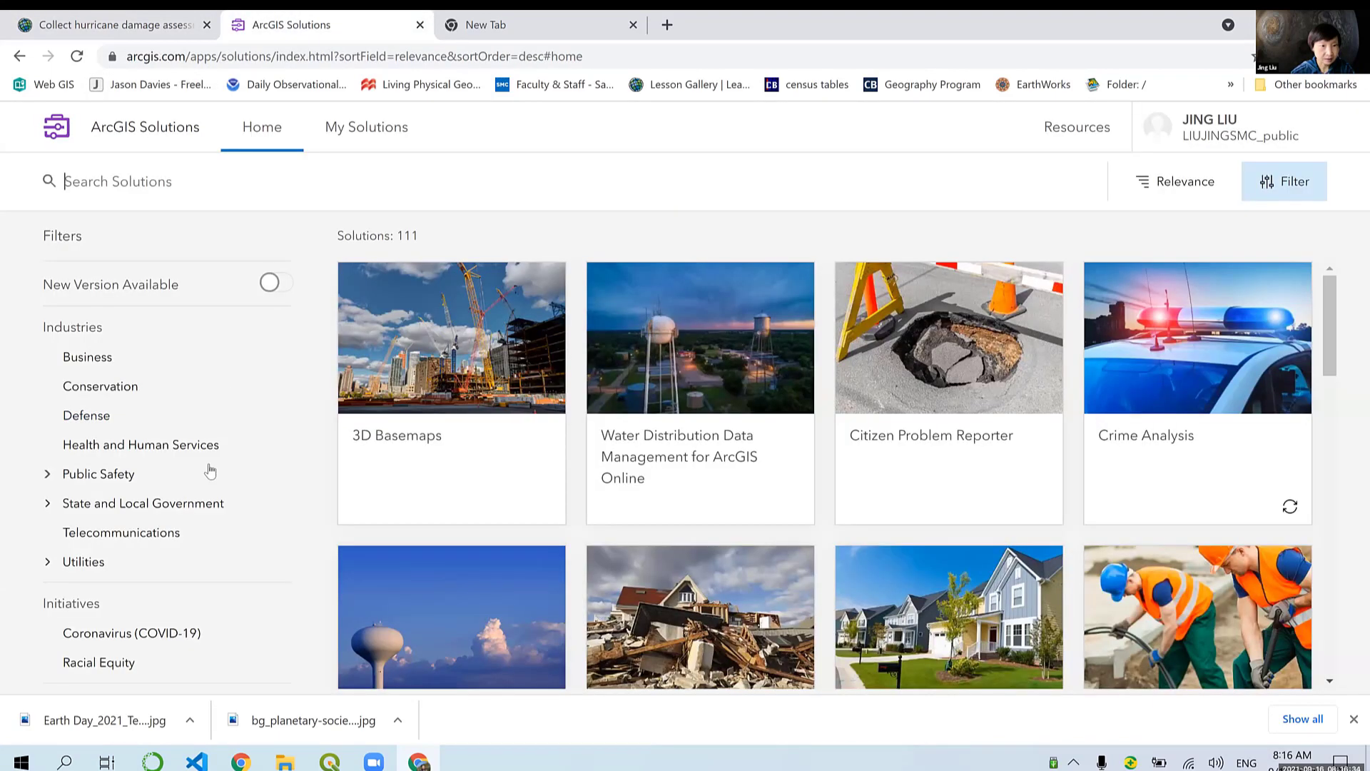
Step: Apply the Public Safety industry filter, leaving 36 solutions, after checking the next lesson step
{"action": "left_click", "coordinate": [114, 474]}
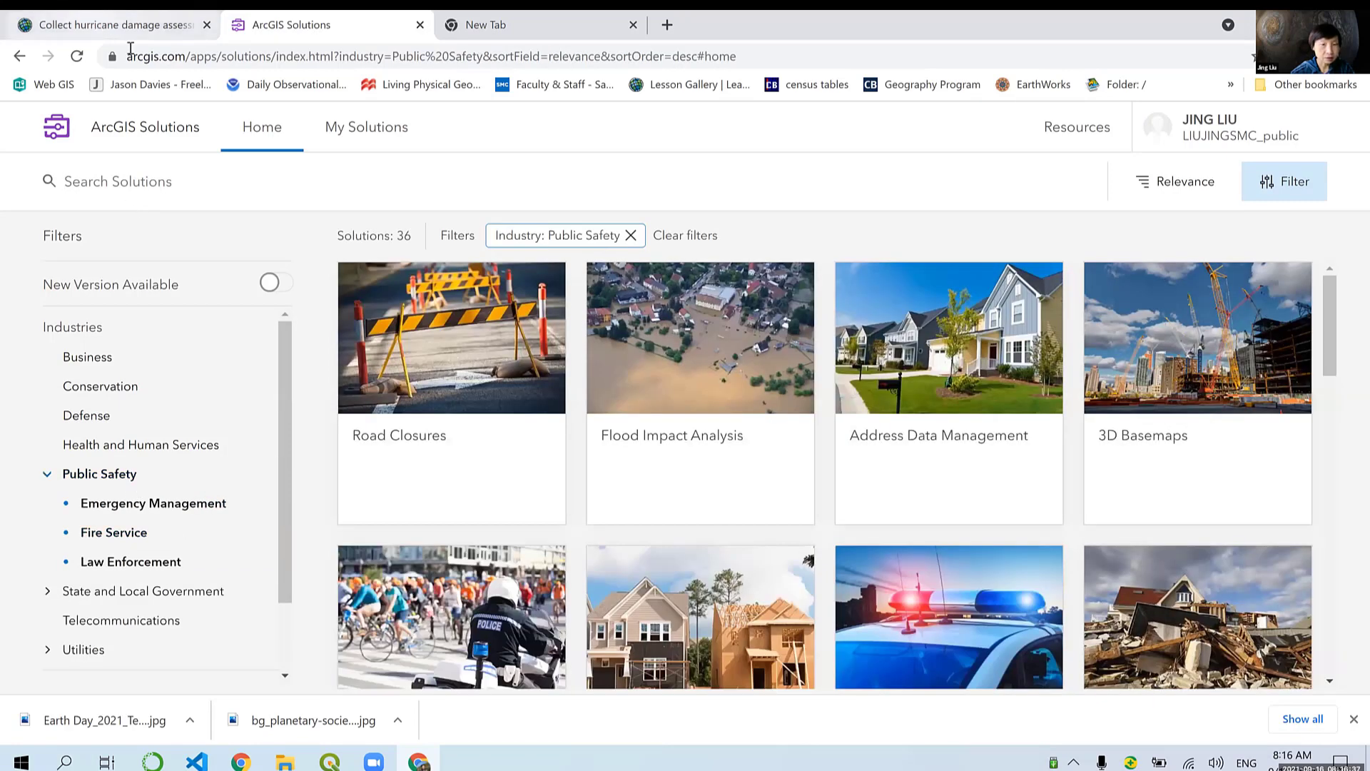
{"action": "left_click", "coordinate": [97, 24]}
{"action": "scroll", "coordinate": [356, 399], "scroll_direction": "down", "scroll_amount": 4}
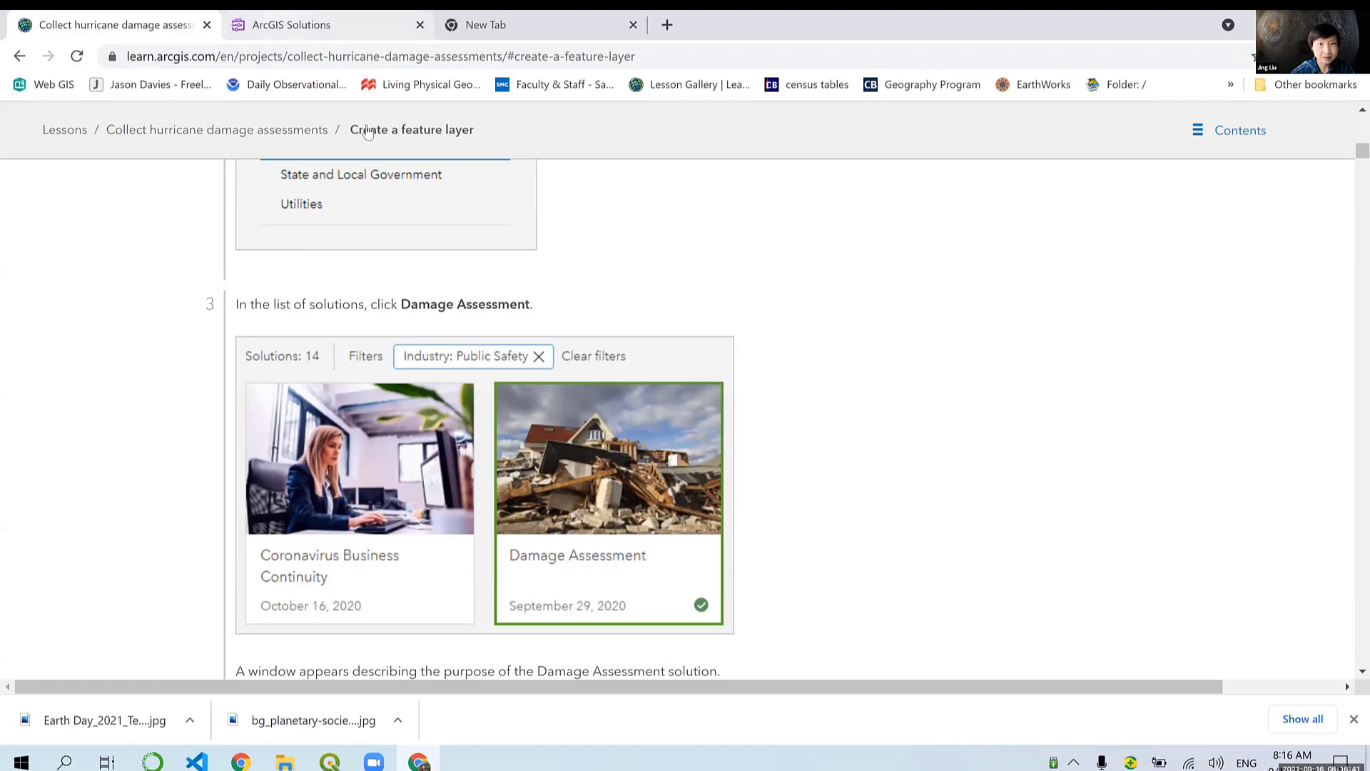
{"action": "left_click", "coordinate": [282, 16]}
{"action": "left_click", "coordinate": [401, 189]}
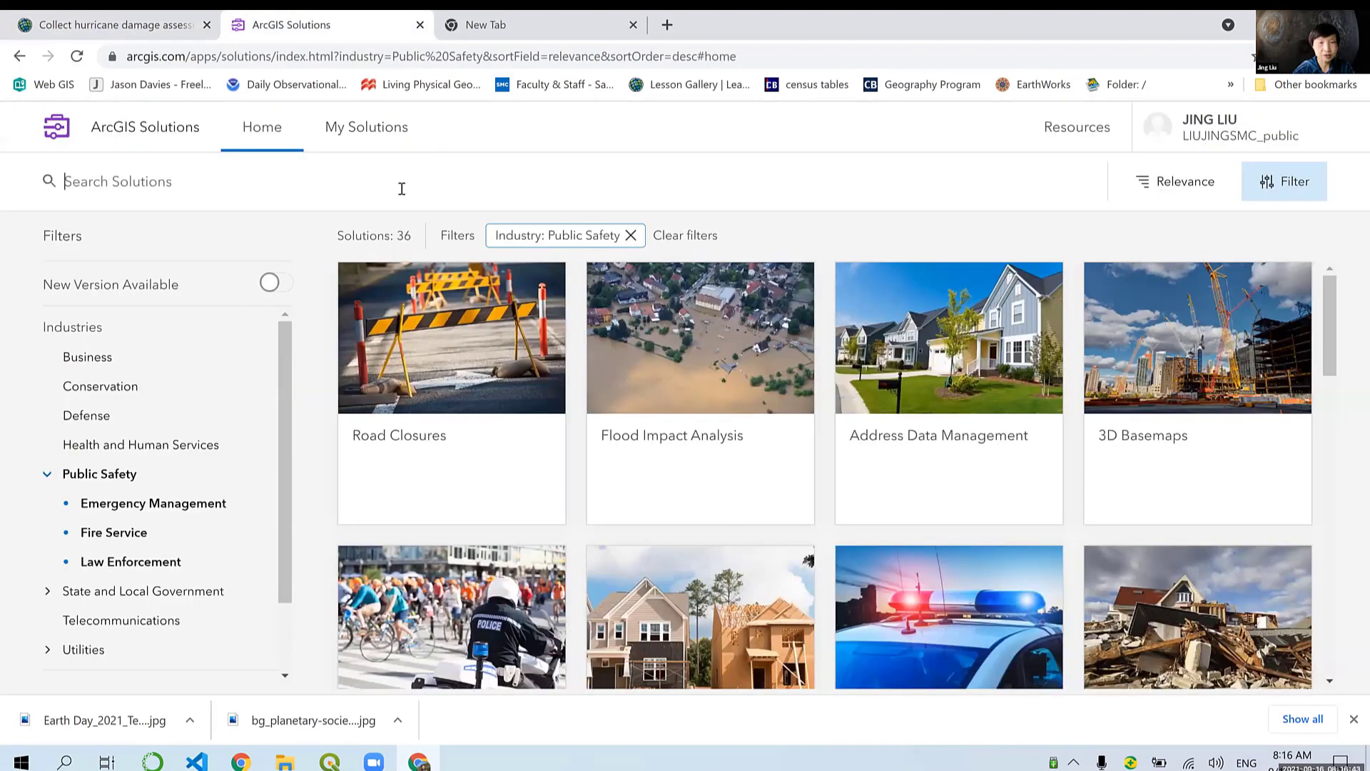
Step: Search Public Safety solutions for 'Damage' and mark the lesson's Get Now instruction in step 4
{"action": "type", "text": "Dama"}
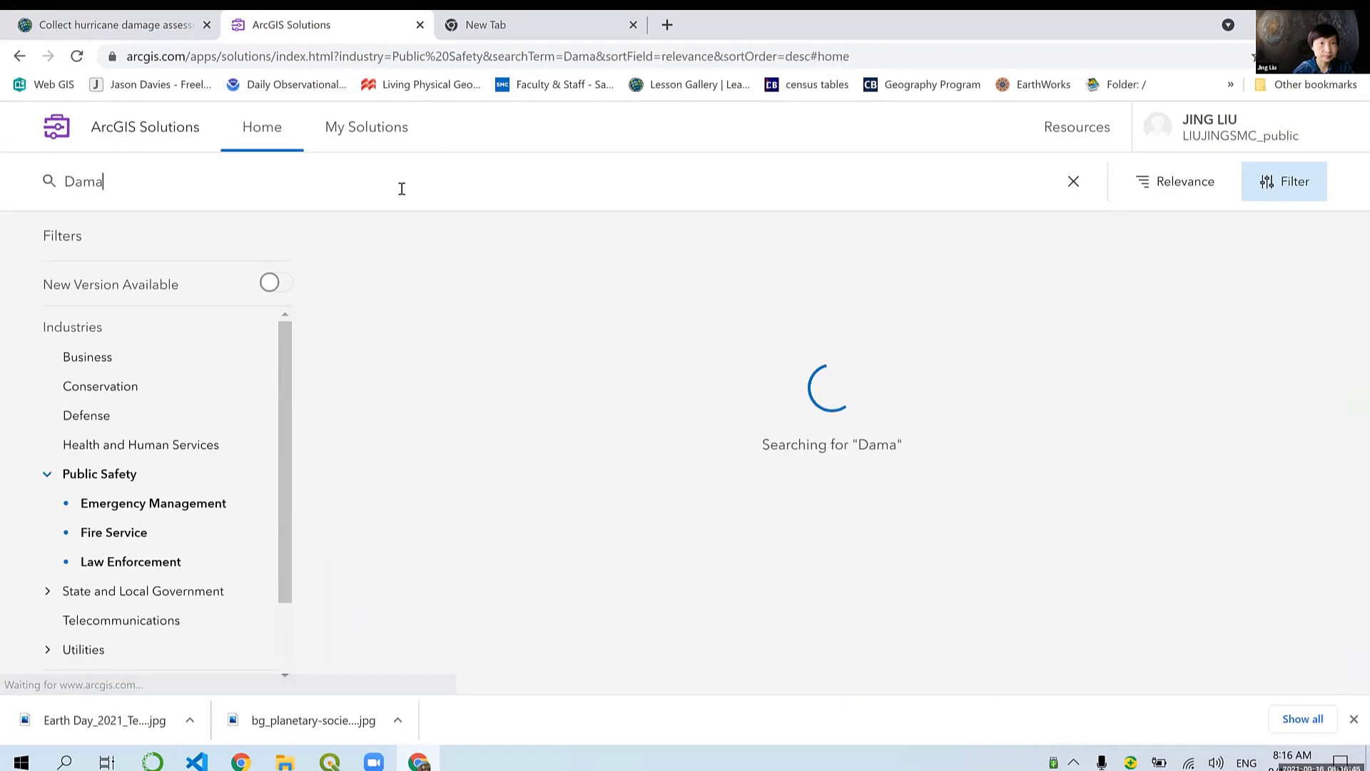
{"action": "type", "text": "ge"}
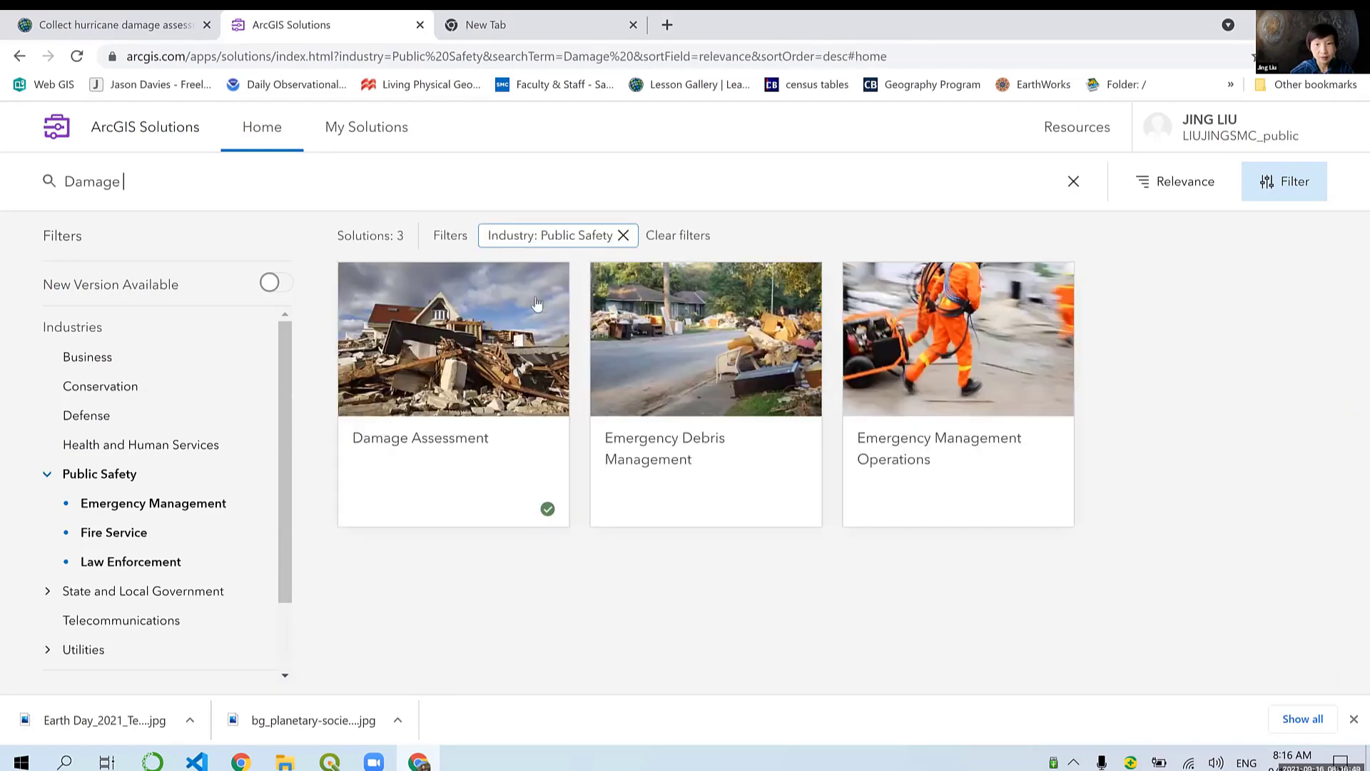
{"action": "mouse_move", "coordinate": [498, 471]}
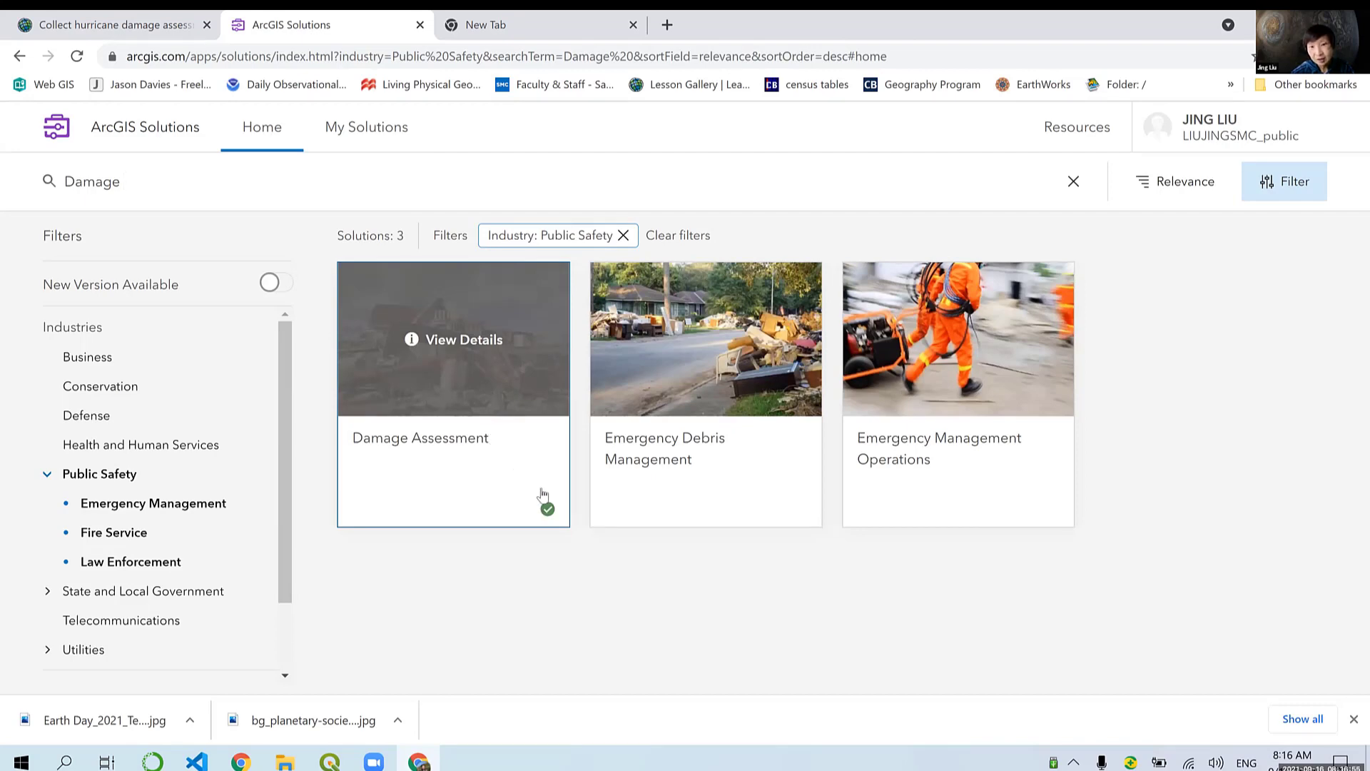
{"action": "mouse_move", "coordinate": [799, 495]}
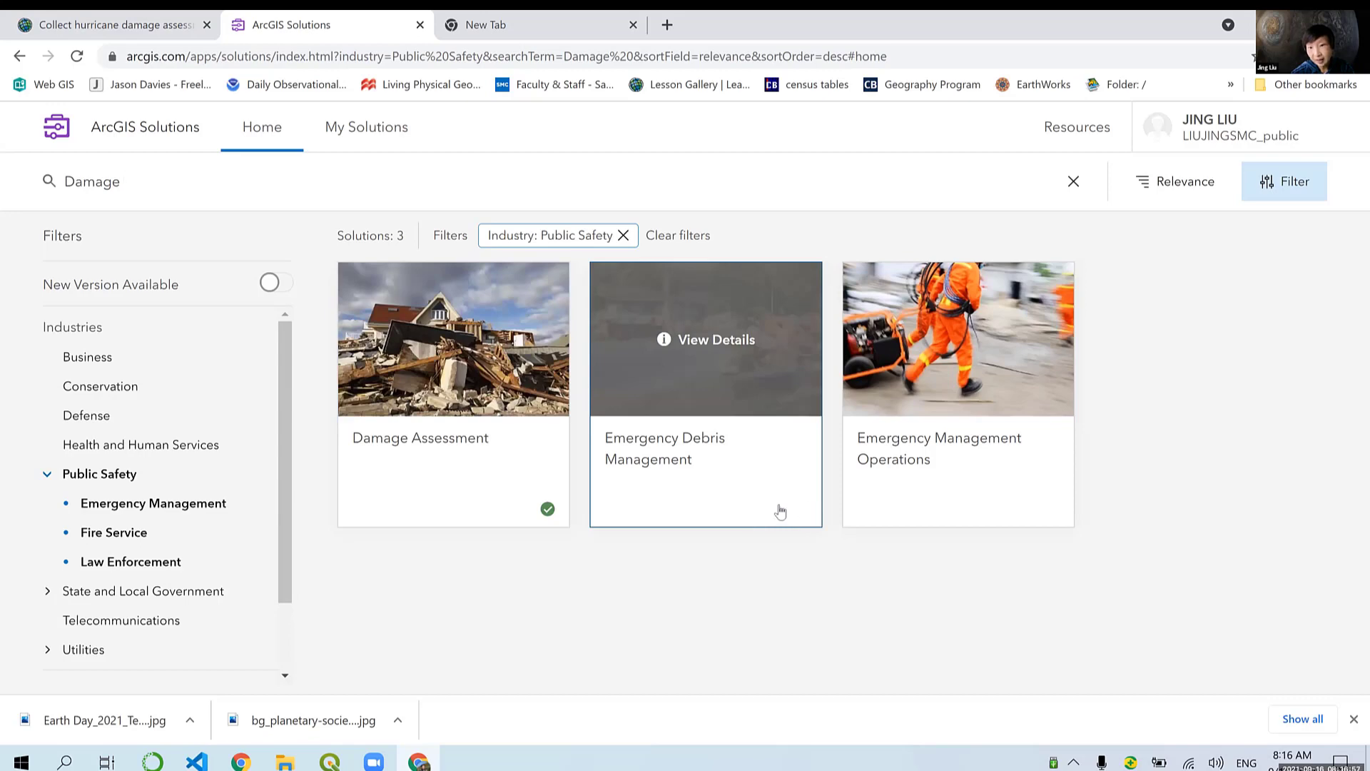
{"action": "mouse_move", "coordinate": [546, 521]}
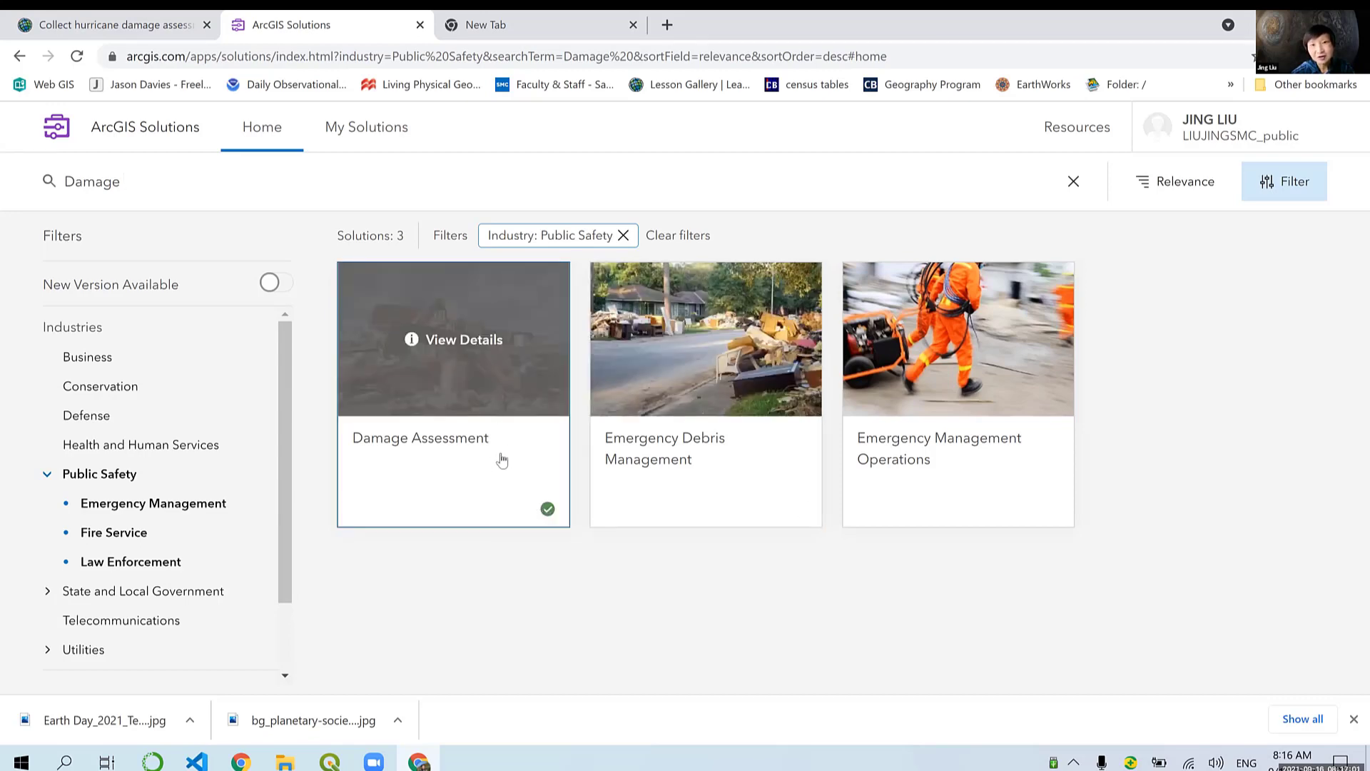
{"action": "left_click", "coordinate": [159, 21]}
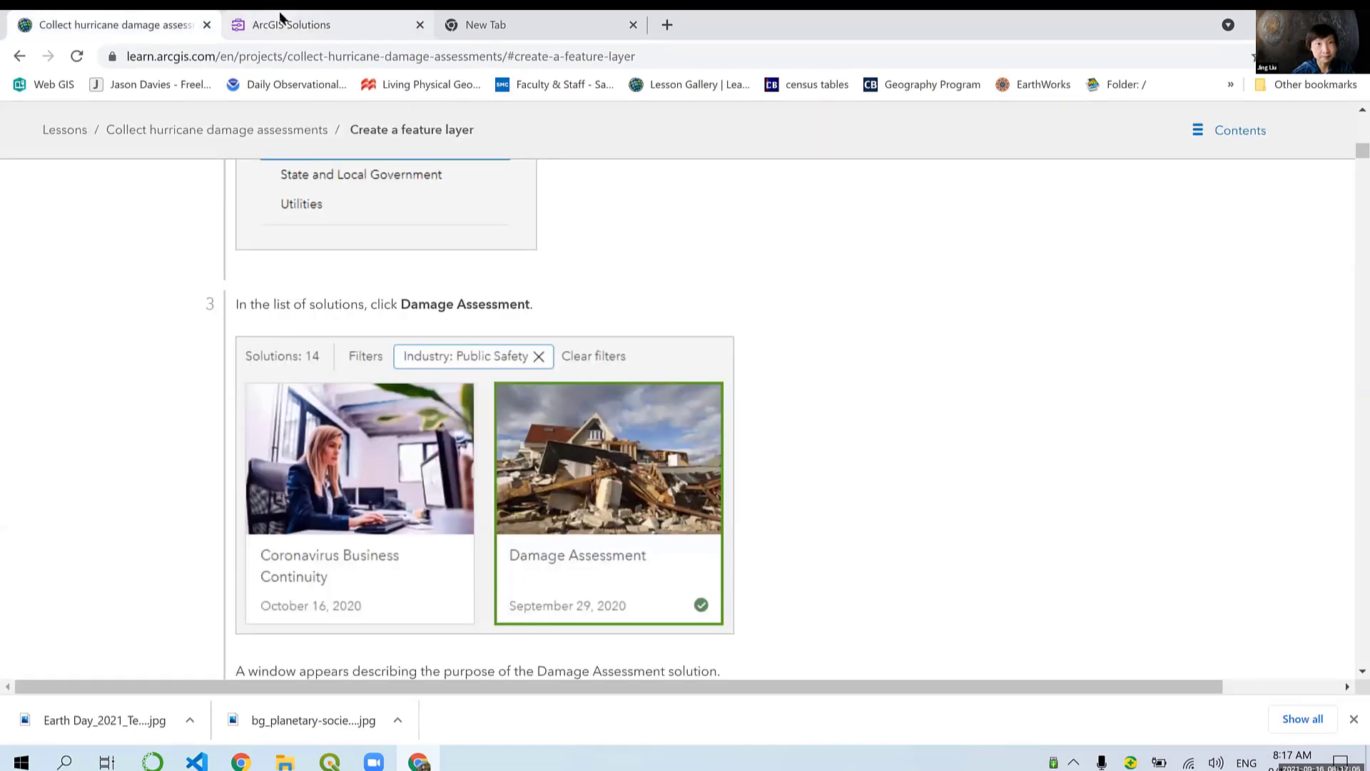
{"action": "scroll", "coordinate": [321, 264], "scroll_direction": "down", "scroll_amount": 6}
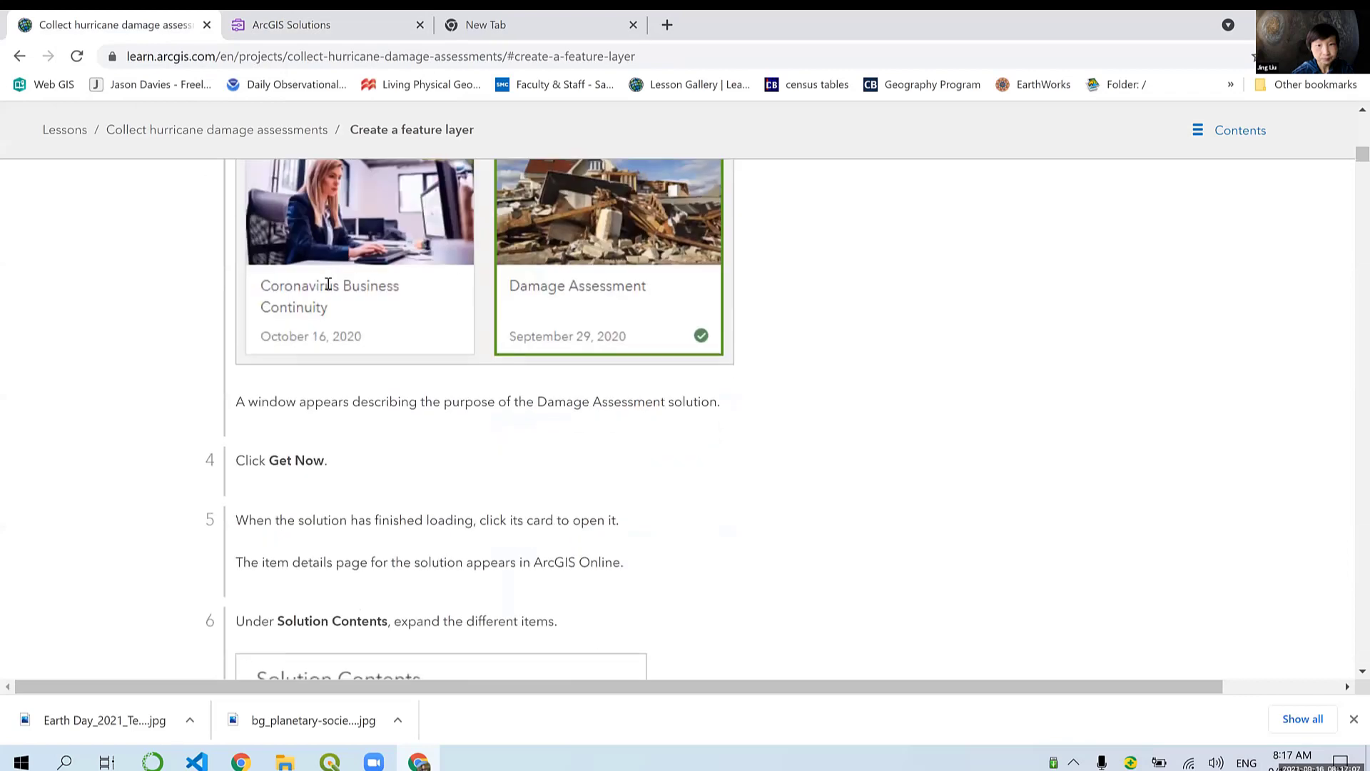
{"action": "left_click_drag", "start_coordinate": [266, 284], "coordinate": [331, 294]}
{"action": "left_click", "coordinate": [293, 24]}
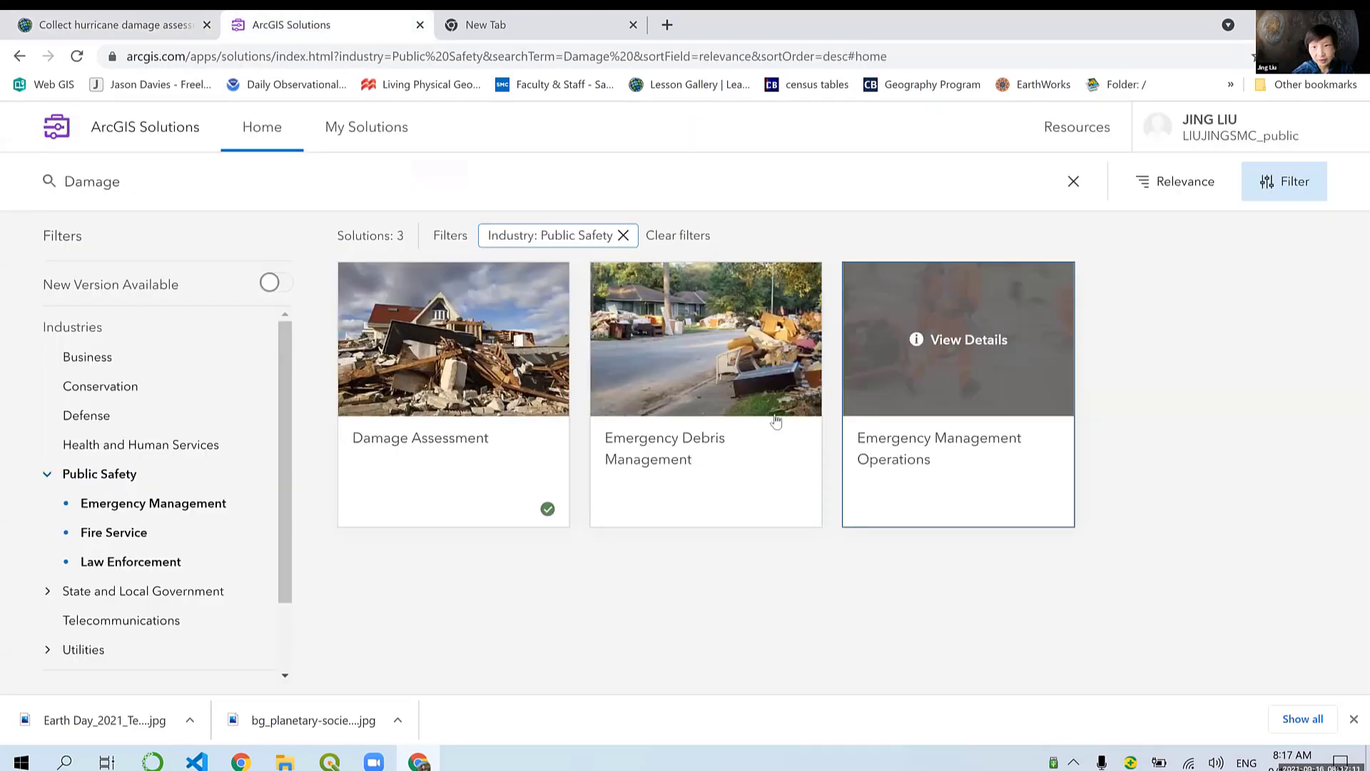
Step: Preview the Emergency Debris Management details, then mark the step 5 note about item details
{"action": "left_click", "coordinate": [728, 451]}
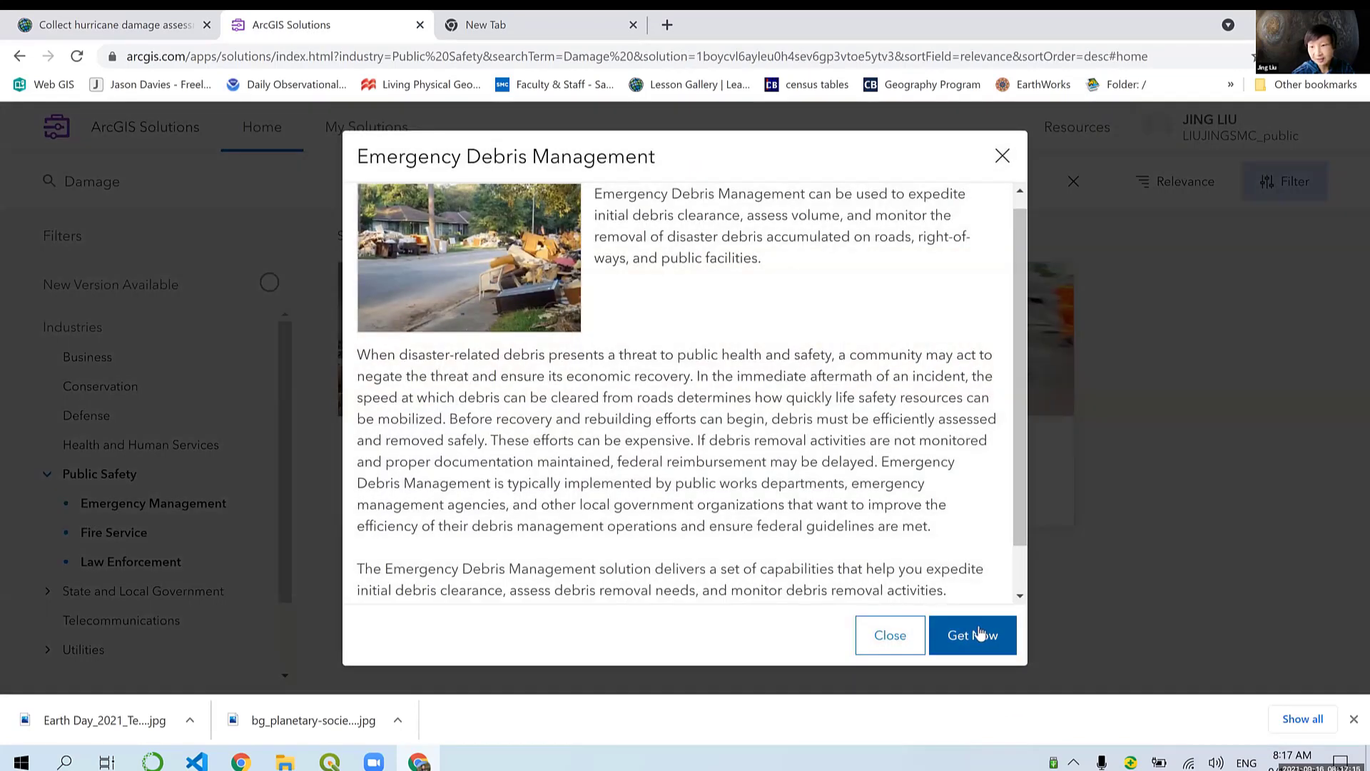
{"action": "left_click", "coordinate": [1009, 156]}
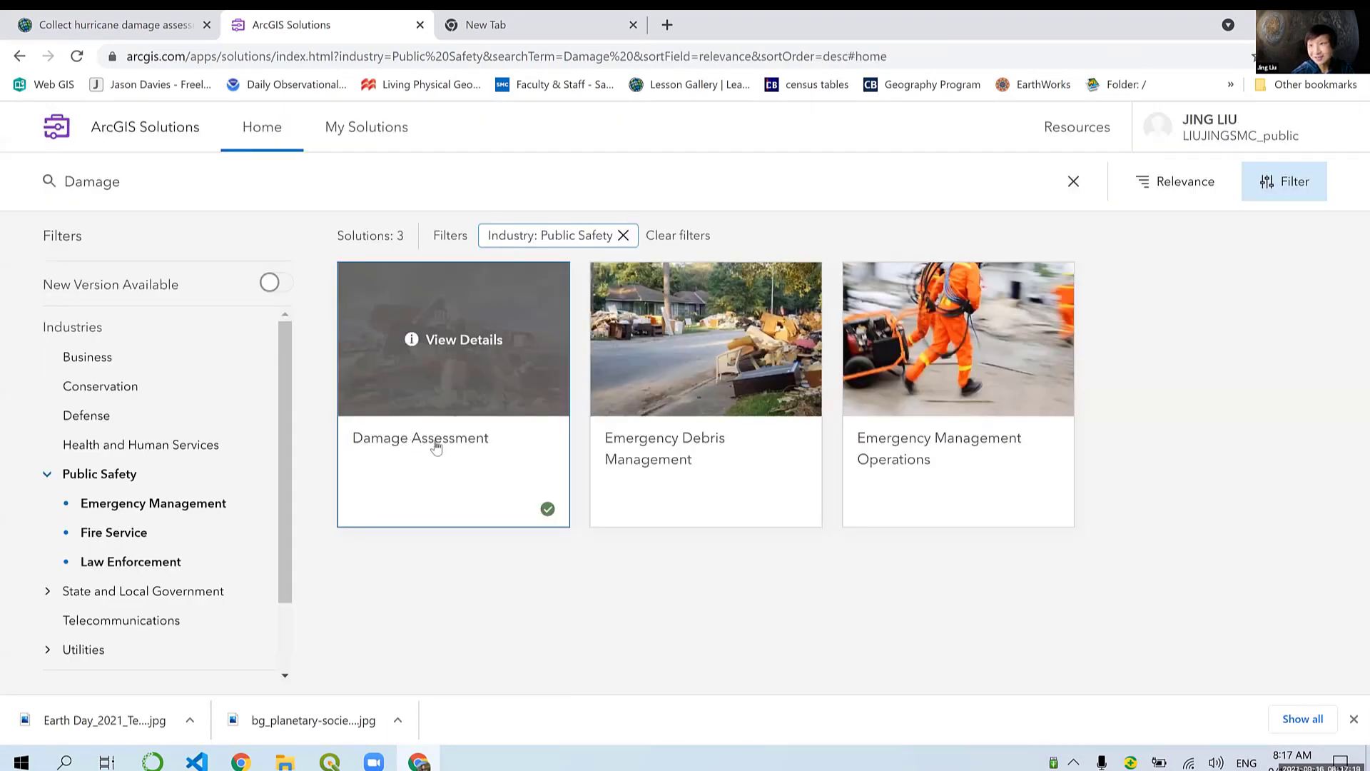
{"action": "left_click", "coordinate": [114, 25]}
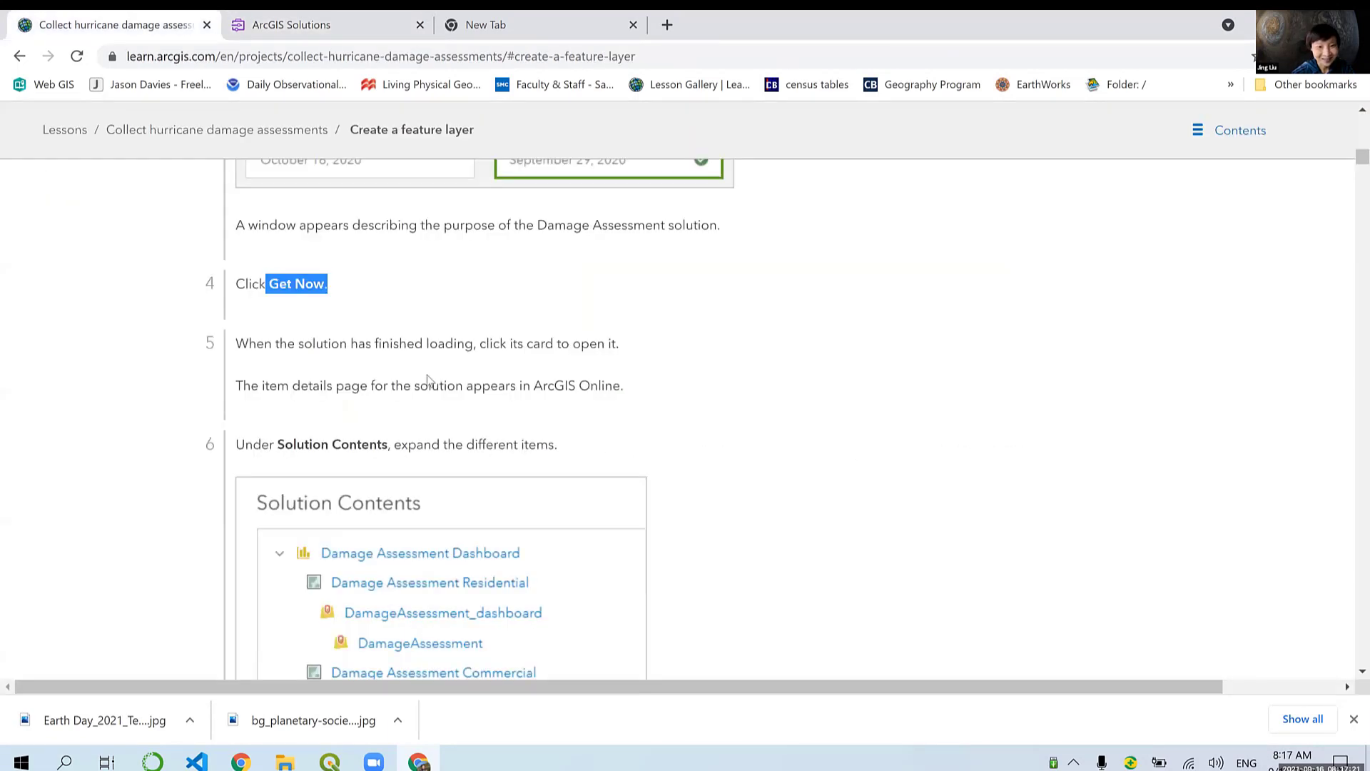
{"action": "scroll", "coordinate": [427, 375], "scroll_direction": "down", "scroll_amount": 5}
{"action": "scroll", "coordinate": [427, 374], "scroll_direction": "up", "scroll_amount": 4}
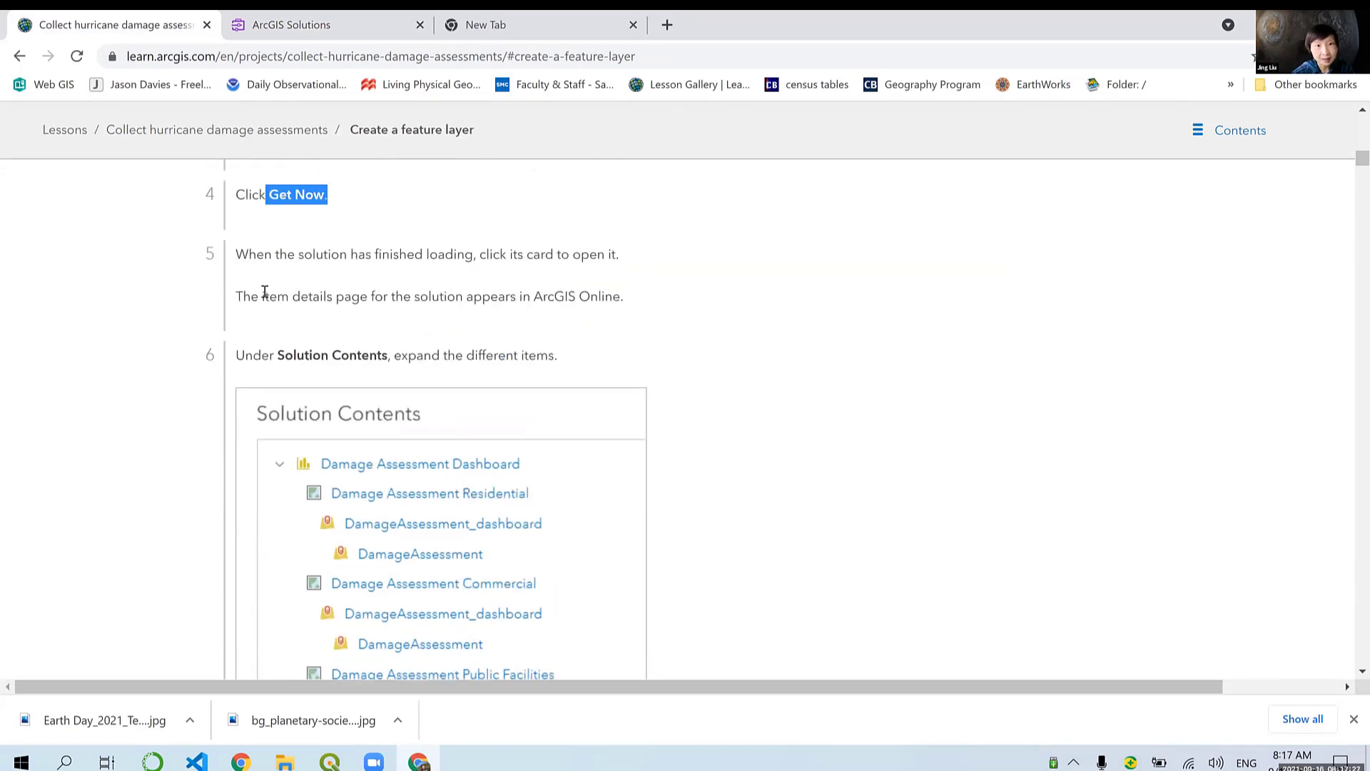
{"action": "left_click_drag", "start_coordinate": [263, 295], "coordinate": [620, 290]}
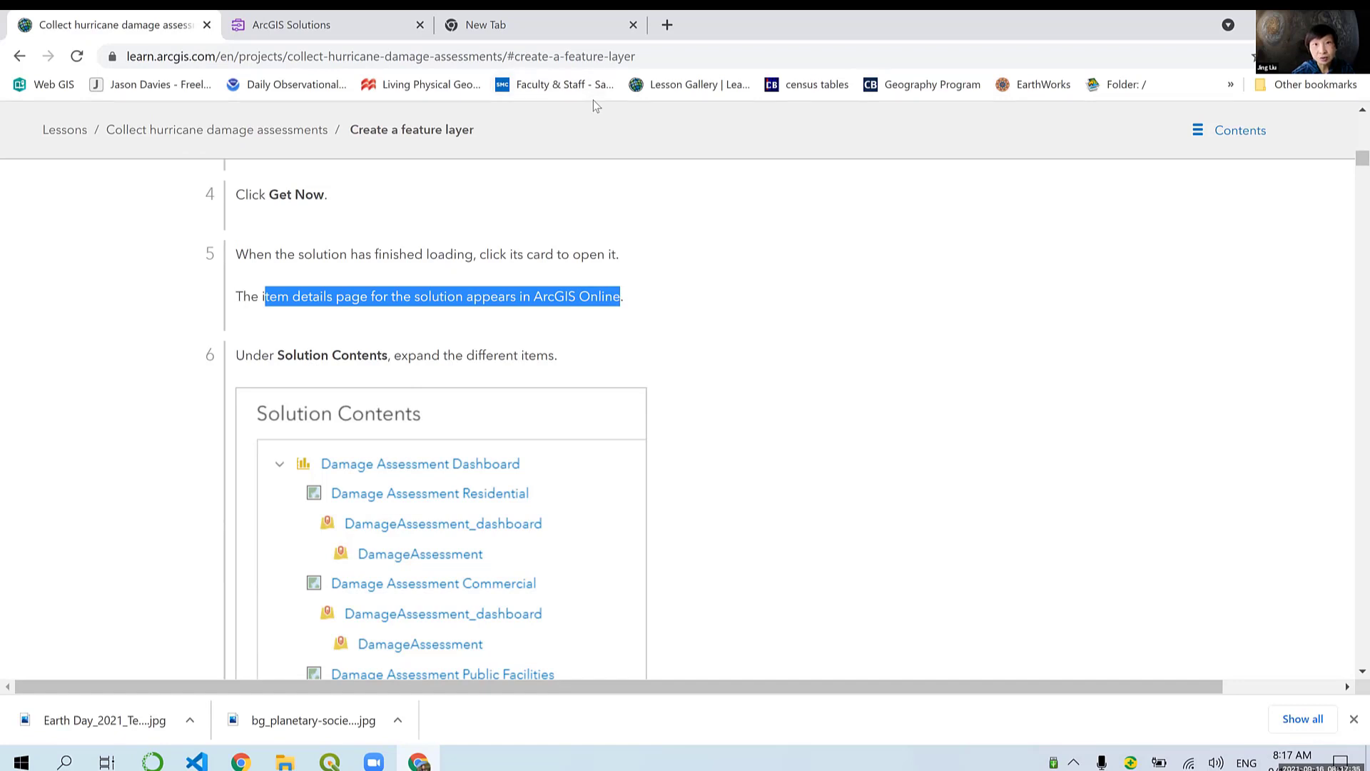
{"action": "left_click", "coordinate": [538, 27]}
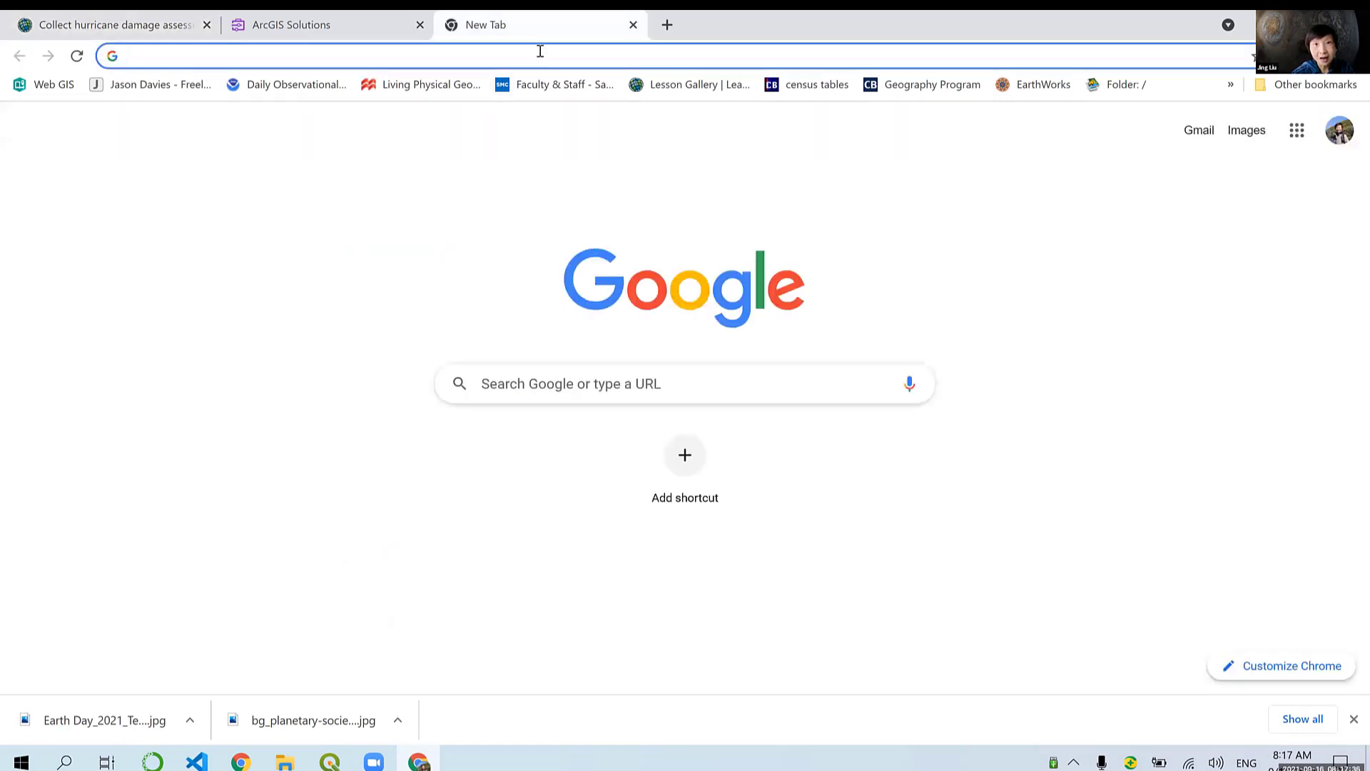
Step: Go to arcgis.com and start signing in with your ArcGIS username
{"action": "left_click", "coordinate": [376, 55]}
{"action": "type", "text": "arc"}
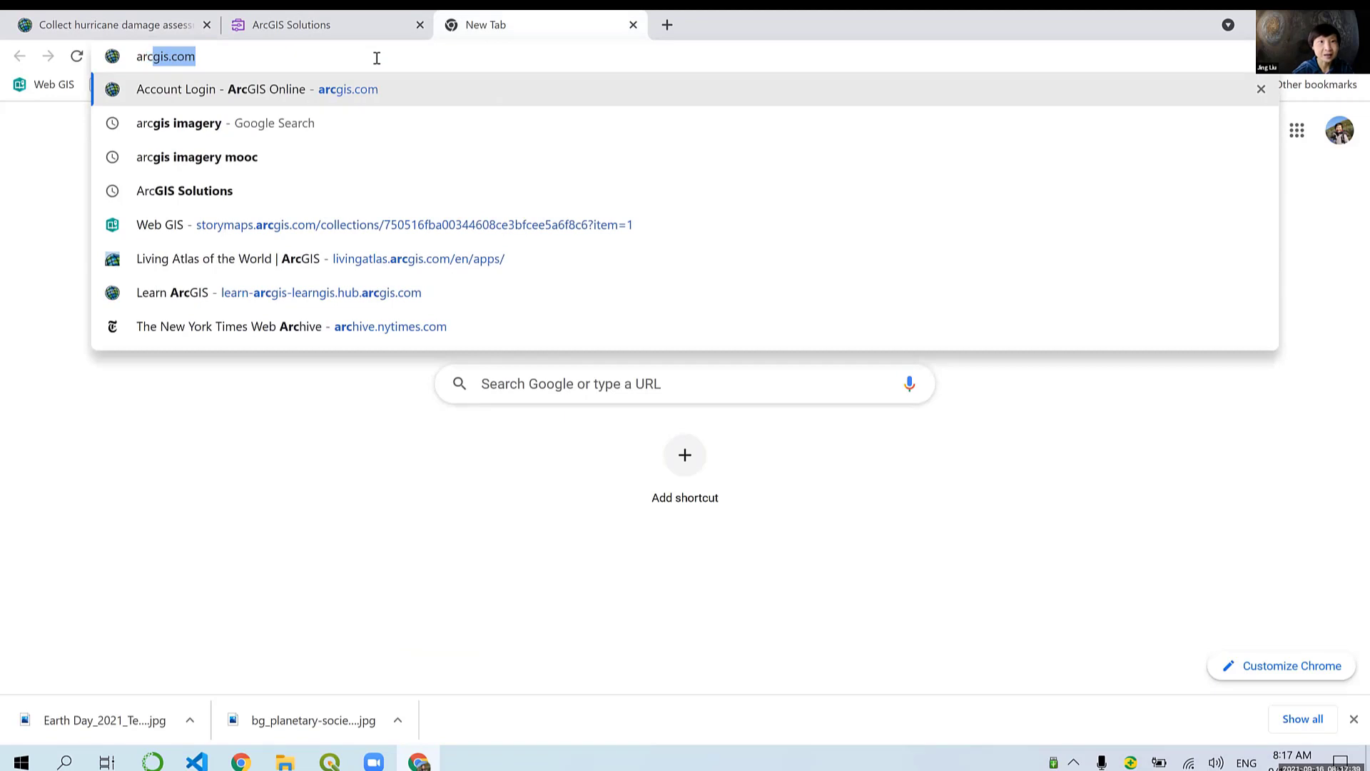
{"action": "left_click", "coordinate": [353, 94]}
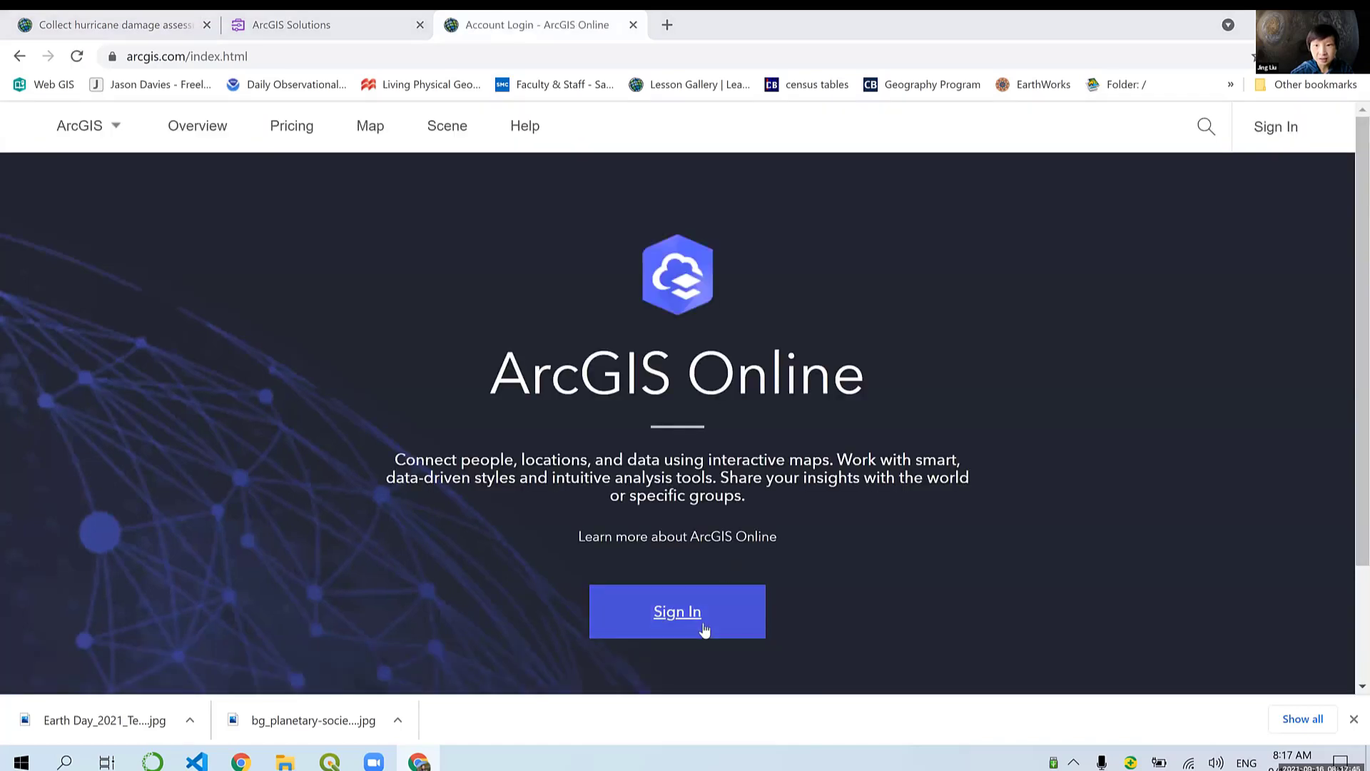
{"action": "left_click", "coordinate": [704, 630]}
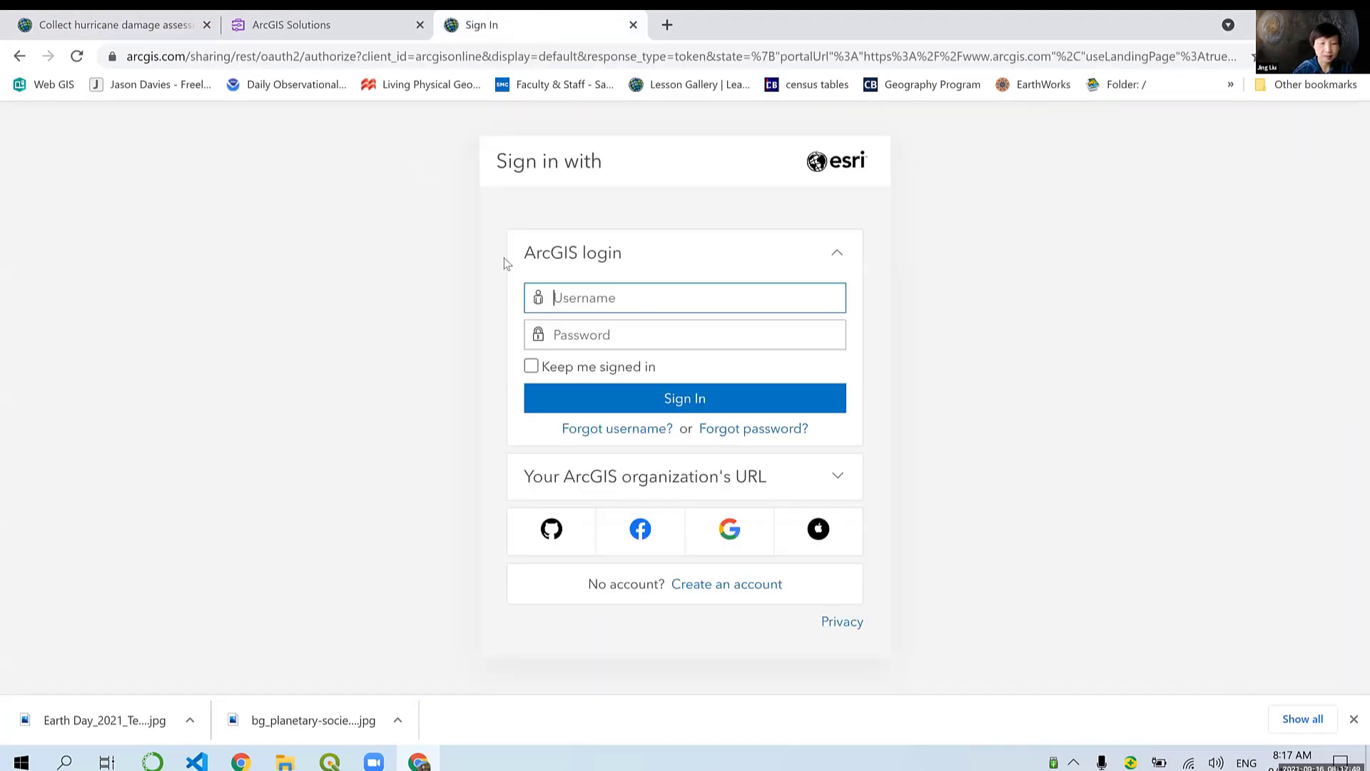
{"action": "type", "text": "LIUJINGS"}
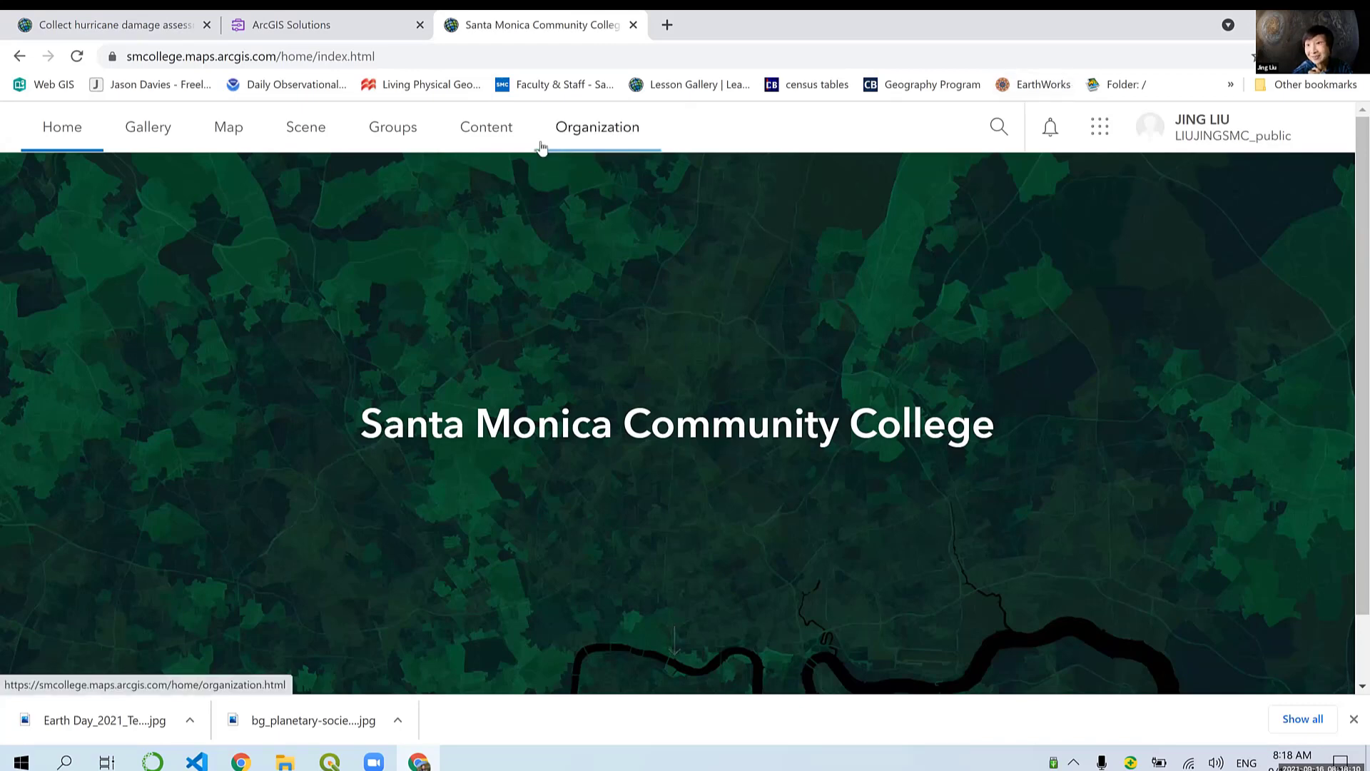
Step: In My Content, select the Damage Assessment folder to list its 43 deployed items
{"action": "left_click", "coordinate": [500, 136]}
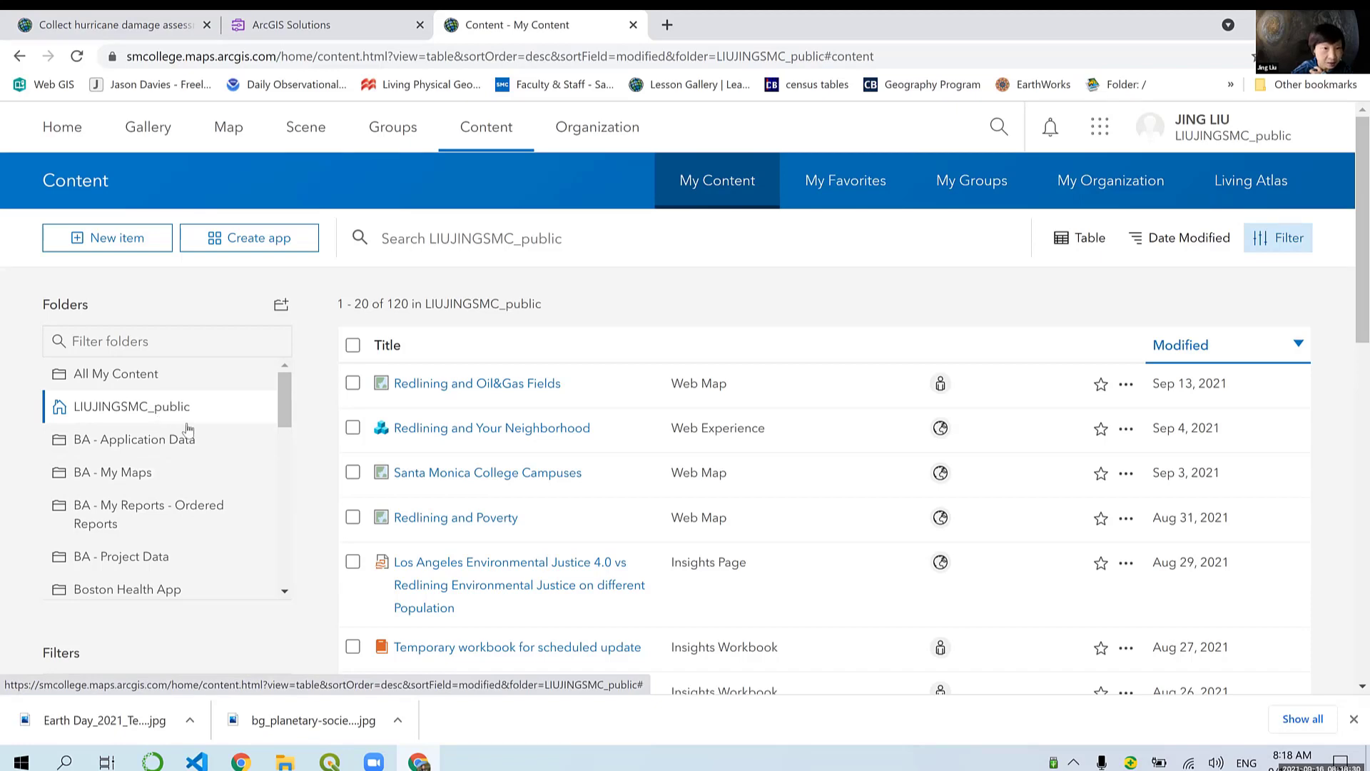
{"action": "scroll", "coordinate": [171, 428], "scroll_direction": "down", "scroll_amount": 4}
{"action": "scroll", "coordinate": [176, 455], "scroll_direction": "down", "scroll_amount": 5}
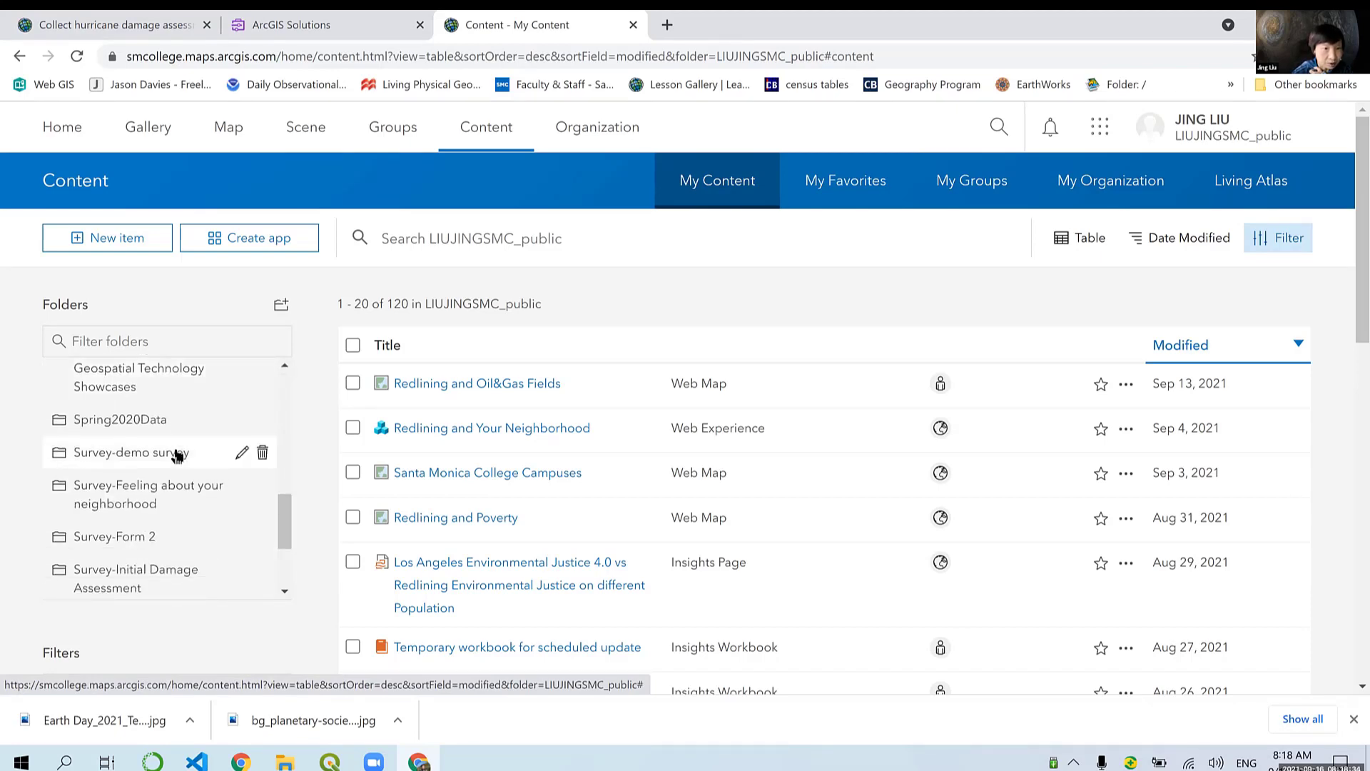
{"action": "scroll", "coordinate": [176, 455], "scroll_direction": "up", "scroll_amount": 5}
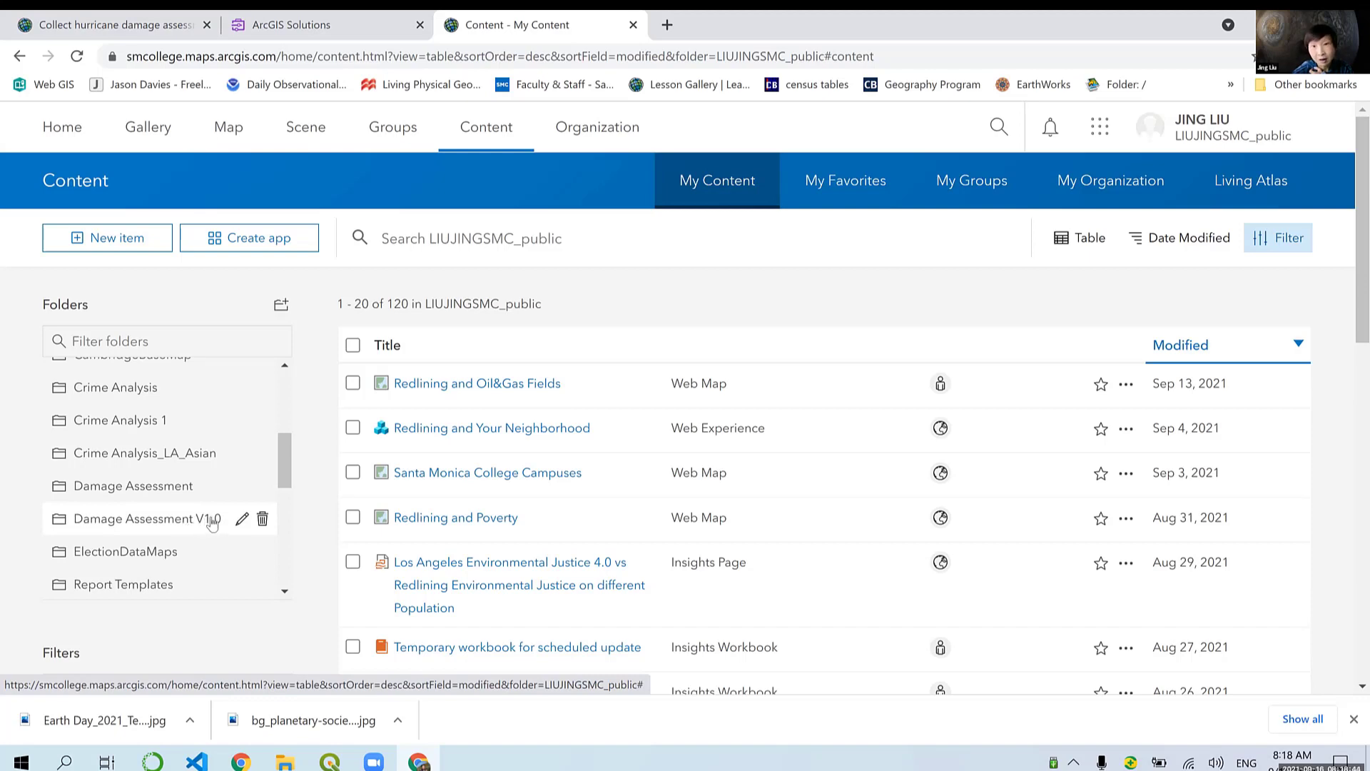
{"action": "left_click", "coordinate": [158, 491]}
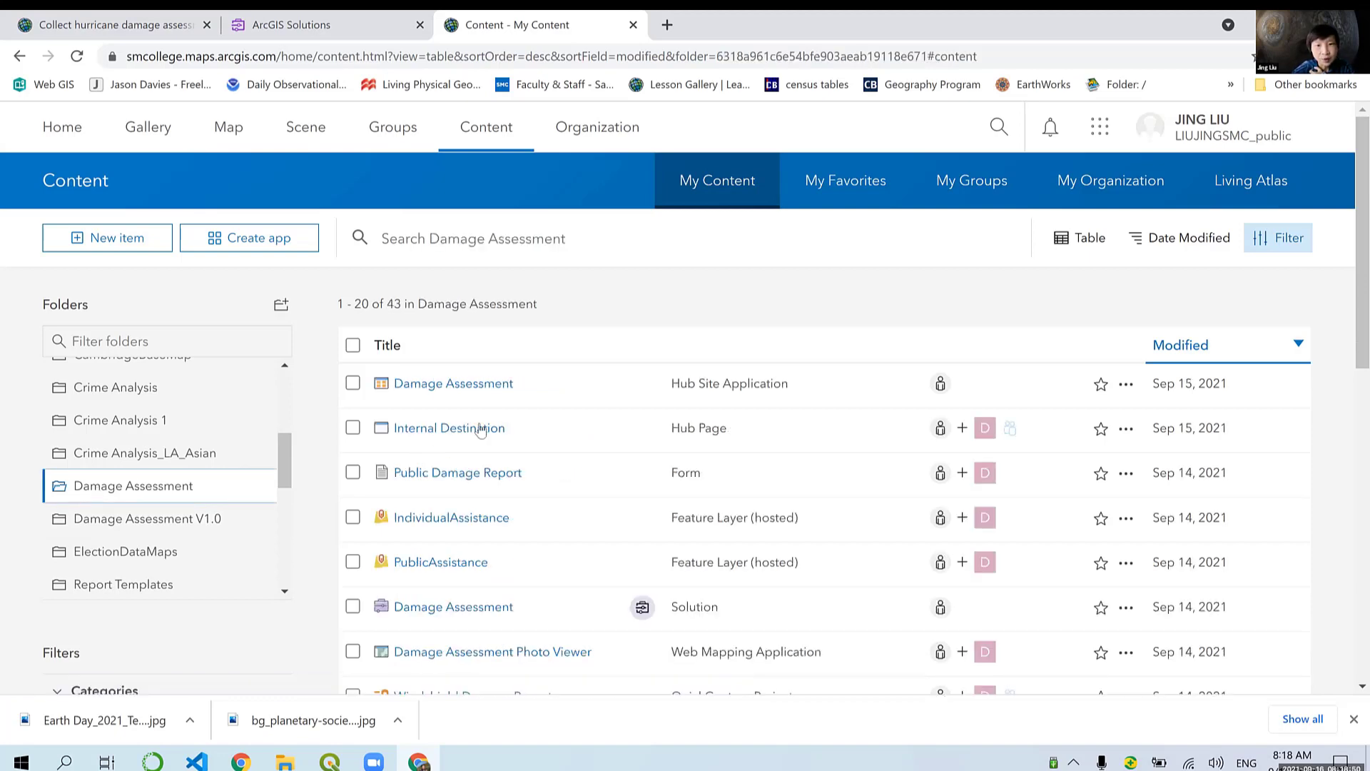
Step: Scroll through the first page of the Damage Assessment folder's items
{"action": "scroll", "coordinate": [477, 365], "scroll_direction": "down", "scroll_amount": 1}
{"action": "scroll", "coordinate": [477, 371], "scroll_direction": "down", "scroll_amount": 2}
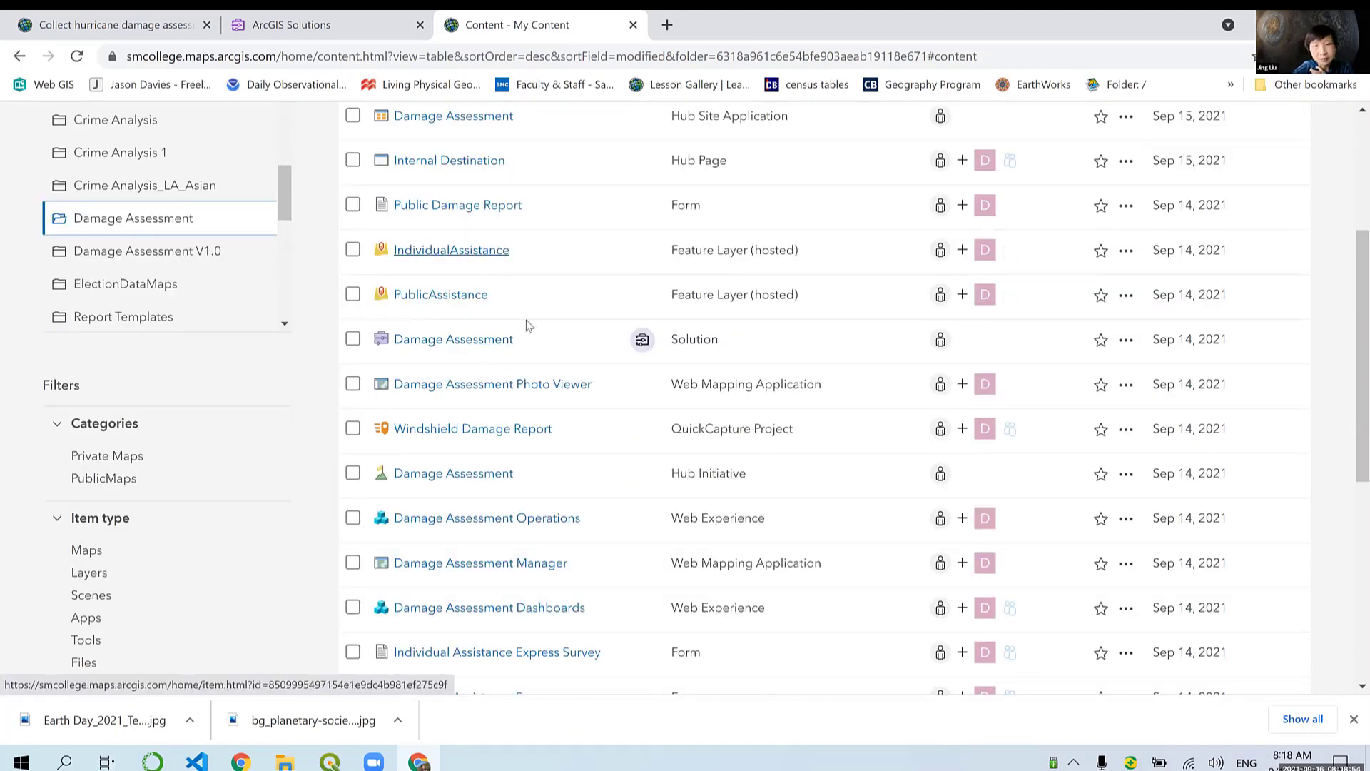
{"action": "scroll", "coordinate": [548, 413], "scroll_direction": "down", "scroll_amount": 1}
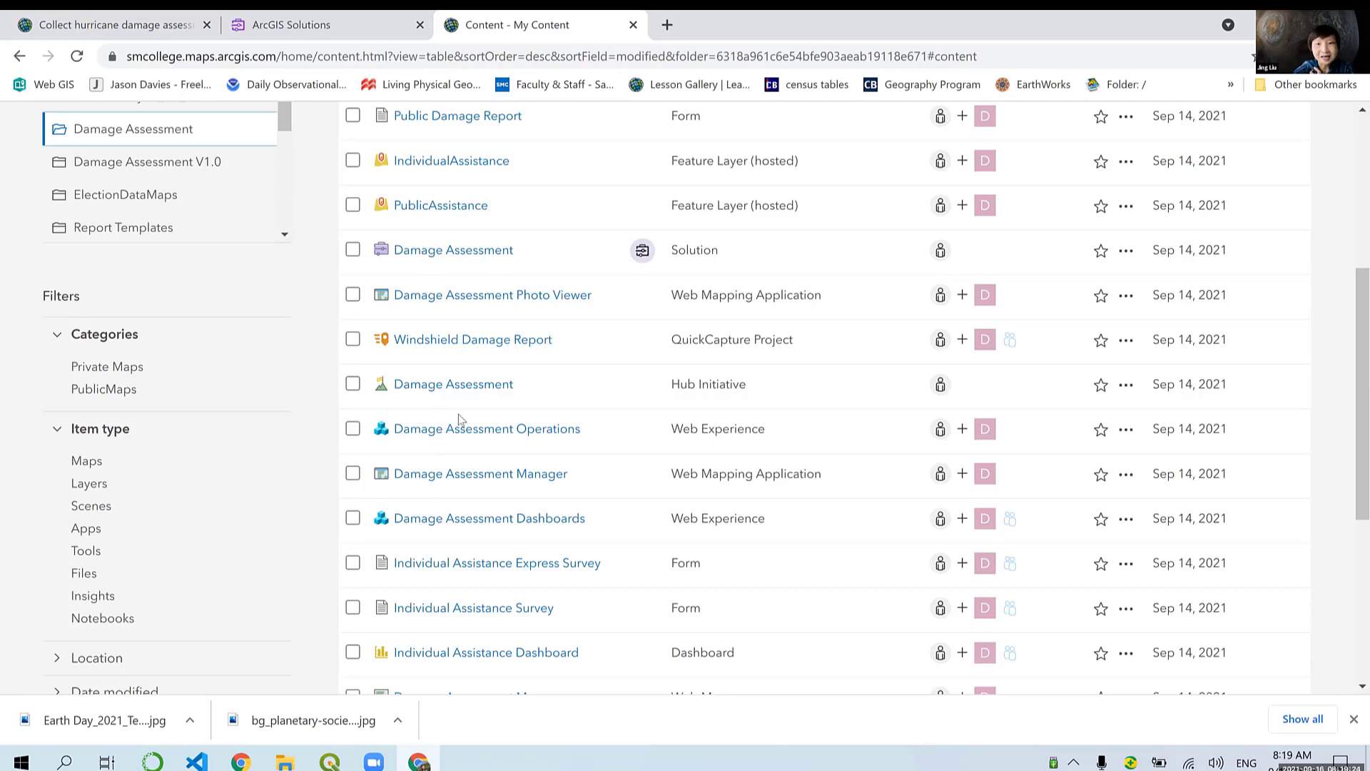
{"action": "scroll", "coordinate": [636, 496], "scroll_direction": "down", "scroll_amount": 1}
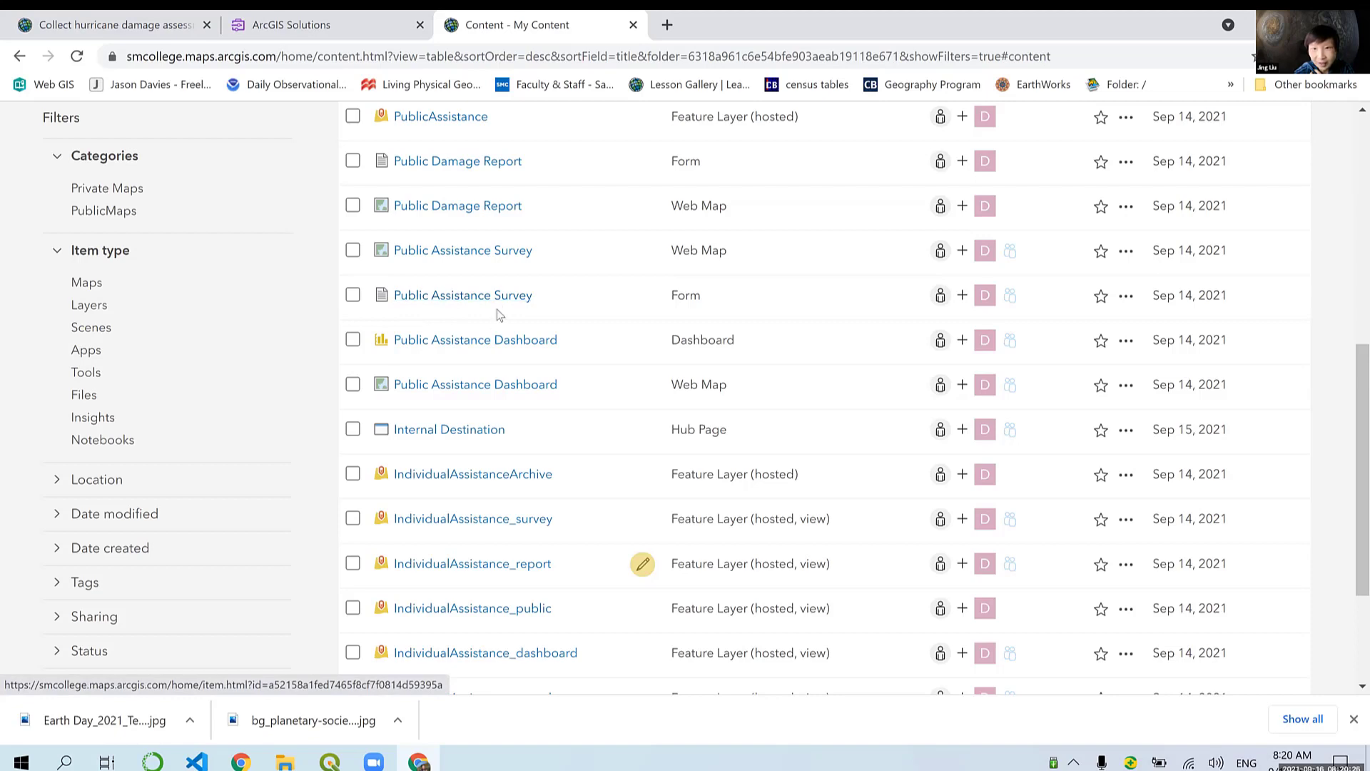
{"action": "scroll", "coordinate": [496, 308], "scroll_direction": "up", "scroll_amount": 4}
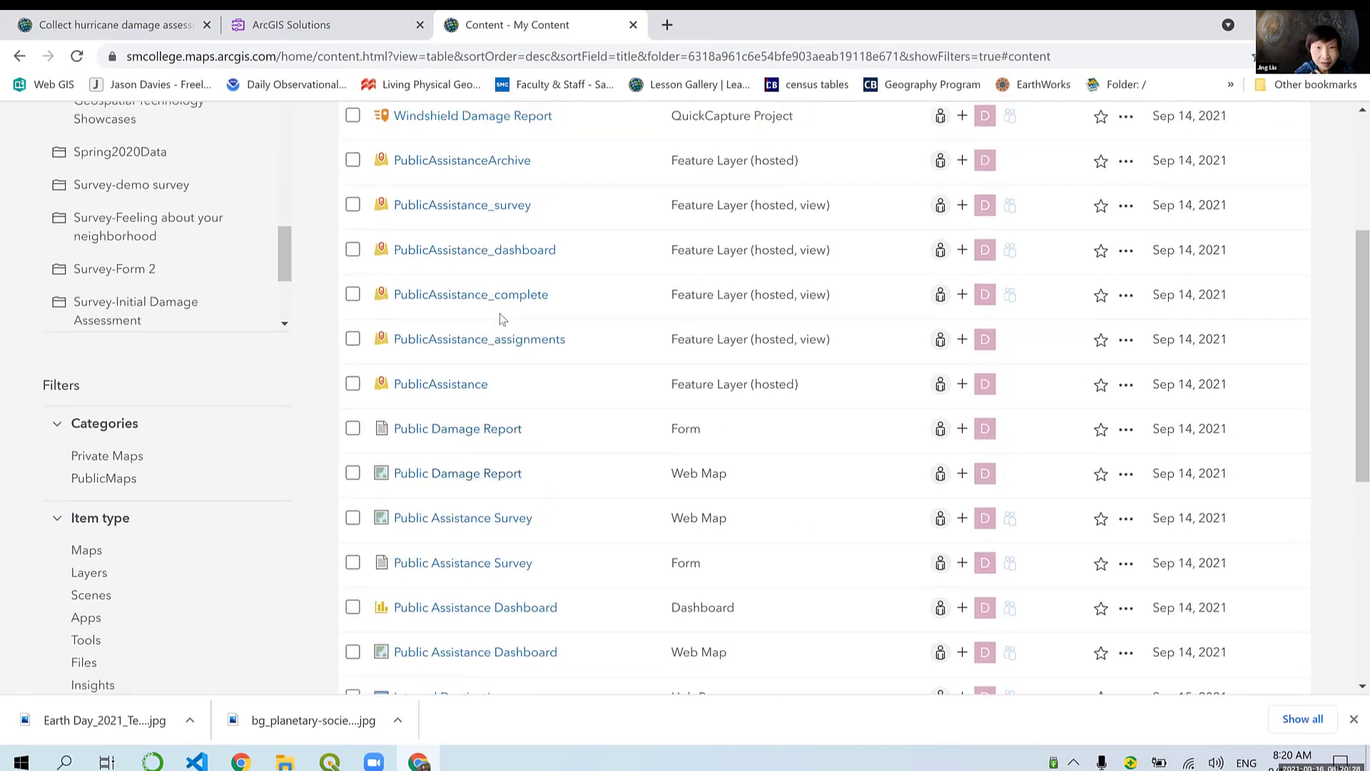
{"action": "scroll", "coordinate": [500, 317], "scroll_direction": "up", "scroll_amount": 1}
{"action": "scroll", "coordinate": [499, 317], "scroll_direction": "down", "scroll_amount": 3}
{"action": "scroll", "coordinate": [499, 317], "scroll_direction": "down", "scroll_amount": 5}
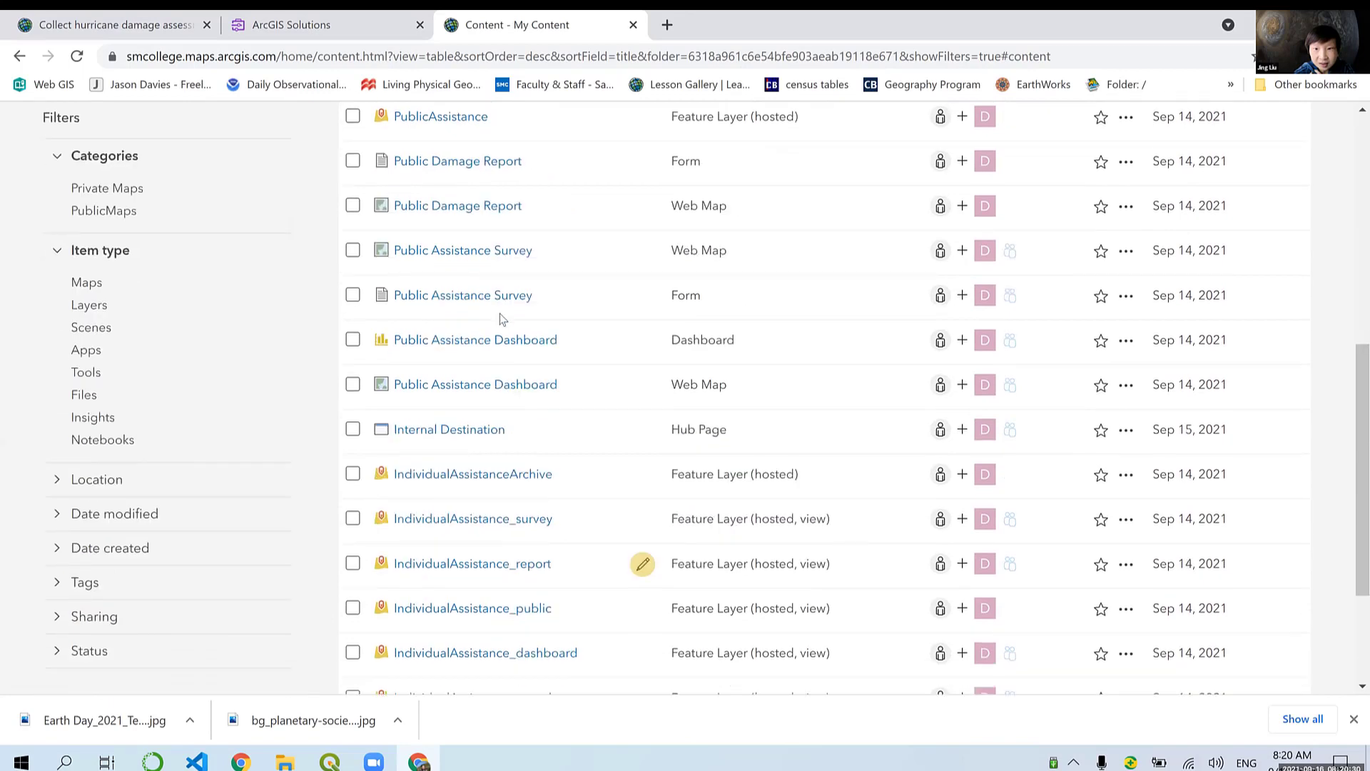
Step: Move to page 2 and review items 21–40 of 43
{"action": "left_click", "coordinate": [772, 579]}
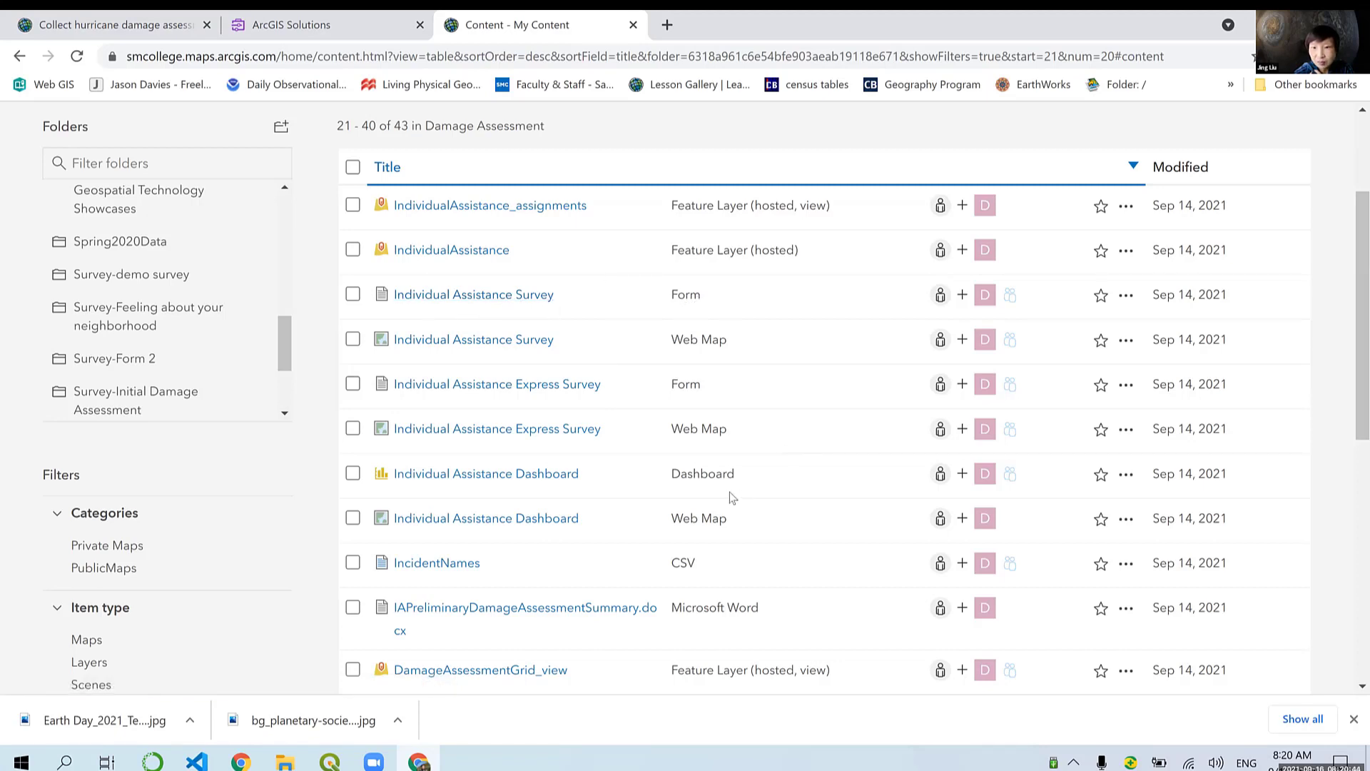
{"action": "scroll", "coordinate": [729, 490], "scroll_direction": "down", "scroll_amount": 5}
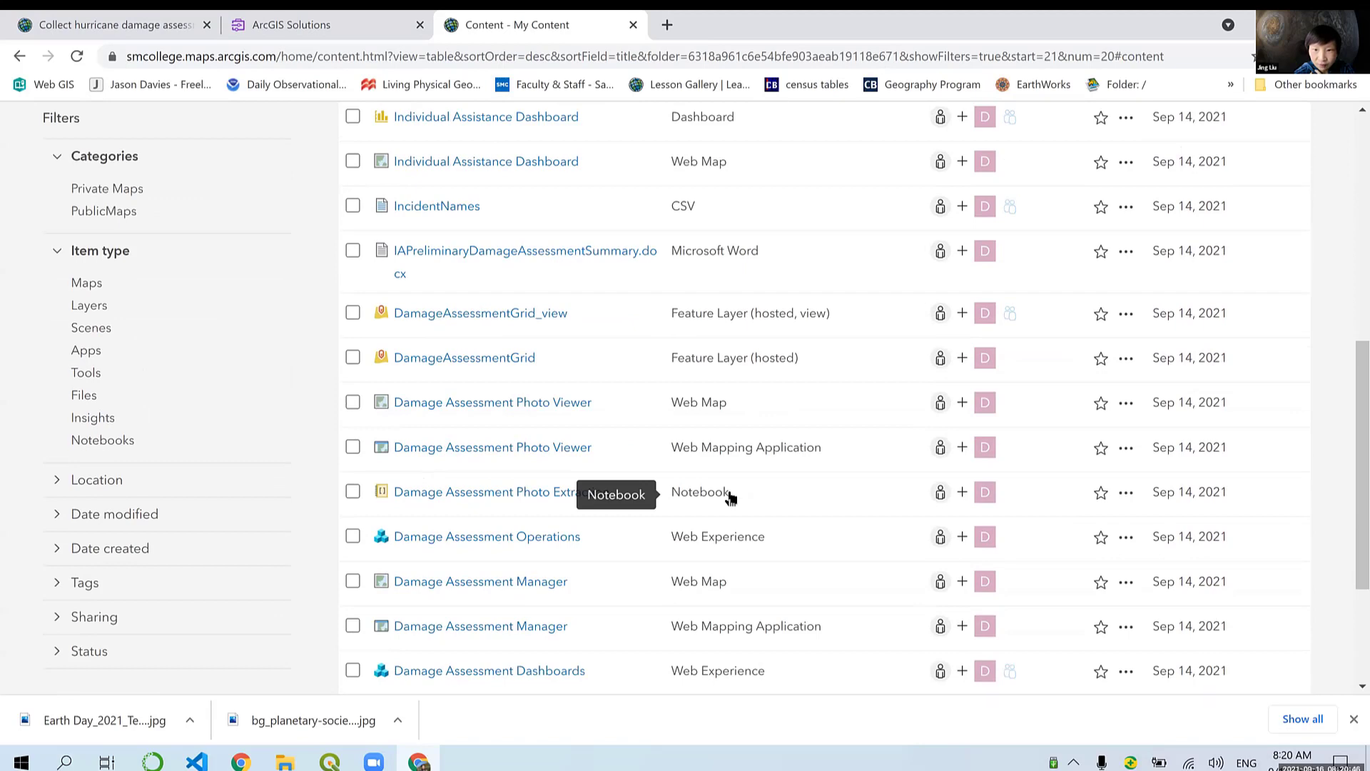
{"action": "scroll", "coordinate": [729, 498], "scroll_direction": "down", "scroll_amount": 3}
{"action": "scroll", "coordinate": [728, 492], "scroll_direction": "up", "scroll_amount": 5}
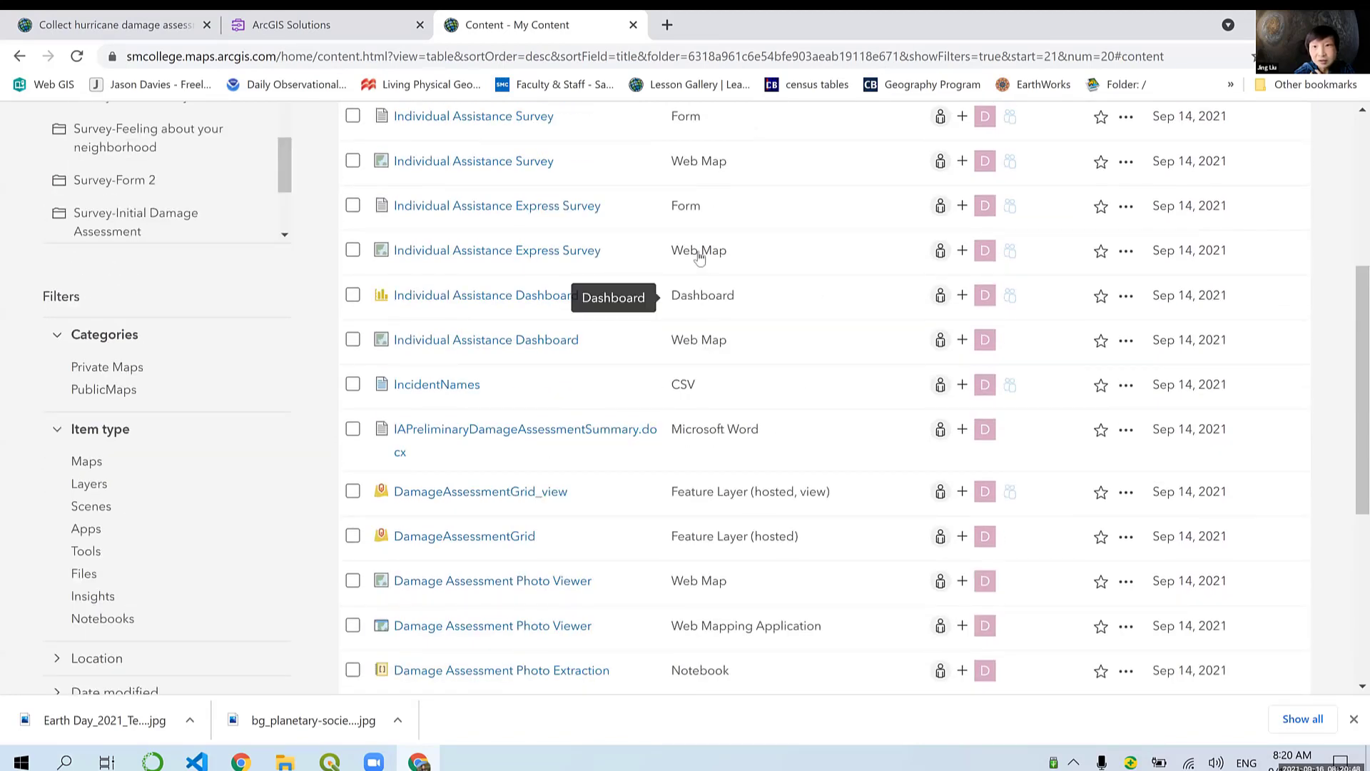
{"action": "scroll", "coordinate": [700, 285], "scroll_direction": "up", "scroll_amount": 3}
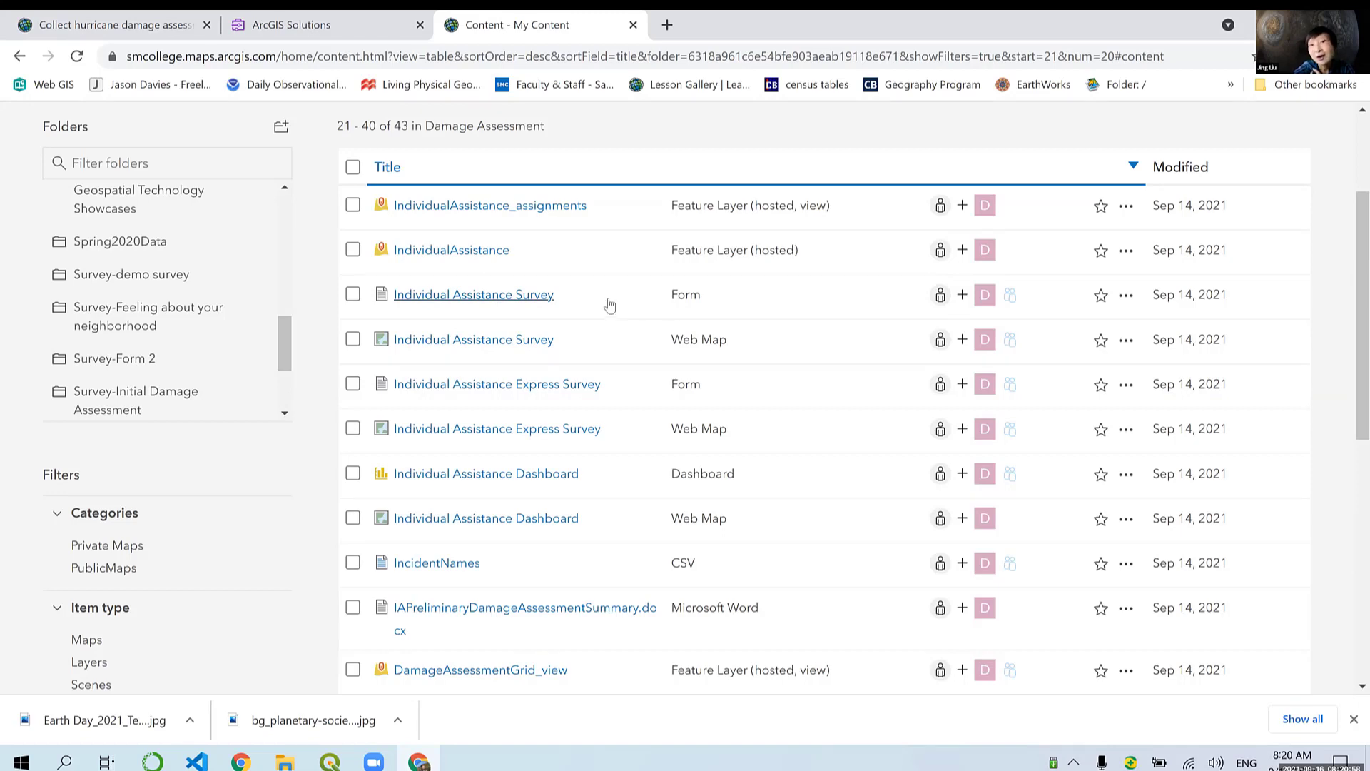
Step: Review the Individual Assistance Survey form and open its IndividualAssistance_survey layer in a separate tab
{"action": "left_click", "coordinate": [521, 303]}
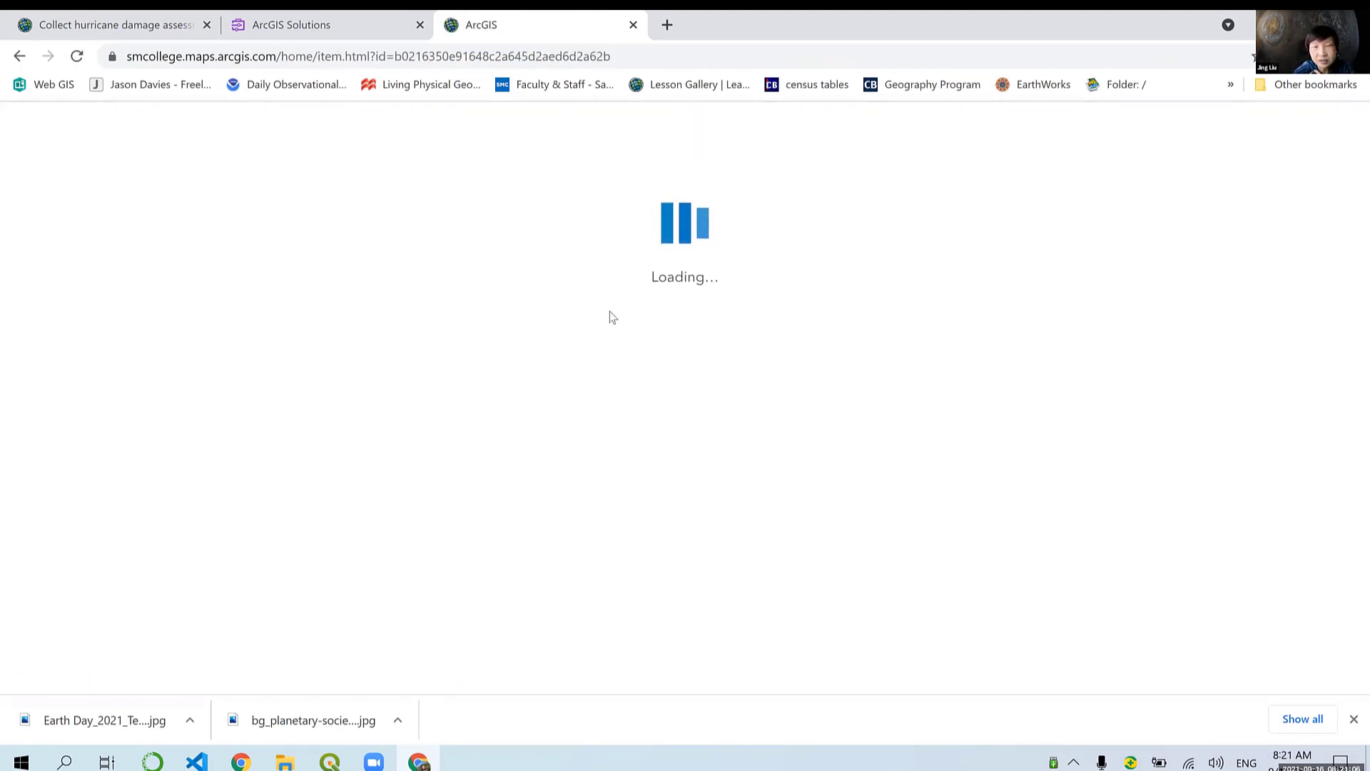
{"action": "scroll", "coordinate": [418, 427], "scroll_direction": "down", "scroll_amount": 1}
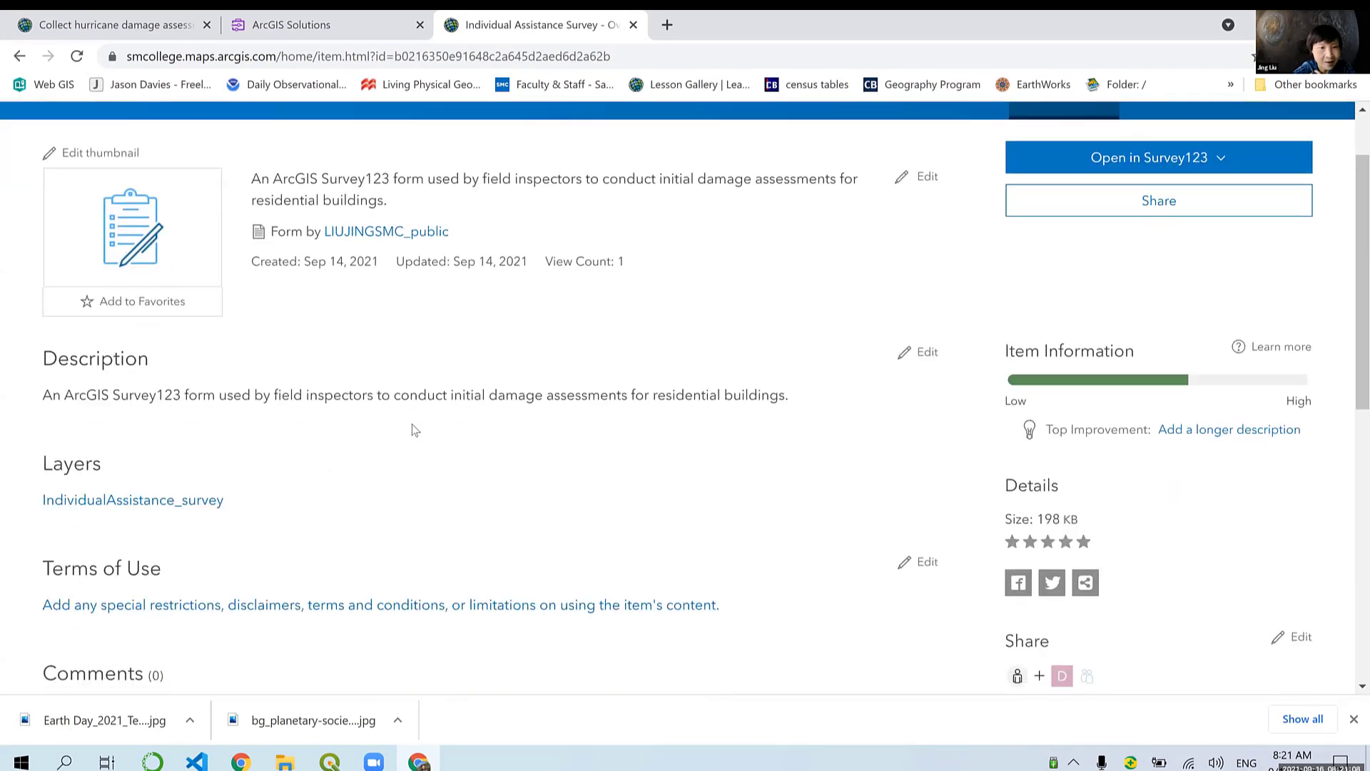
{"action": "left_click", "coordinate": [172, 508]}
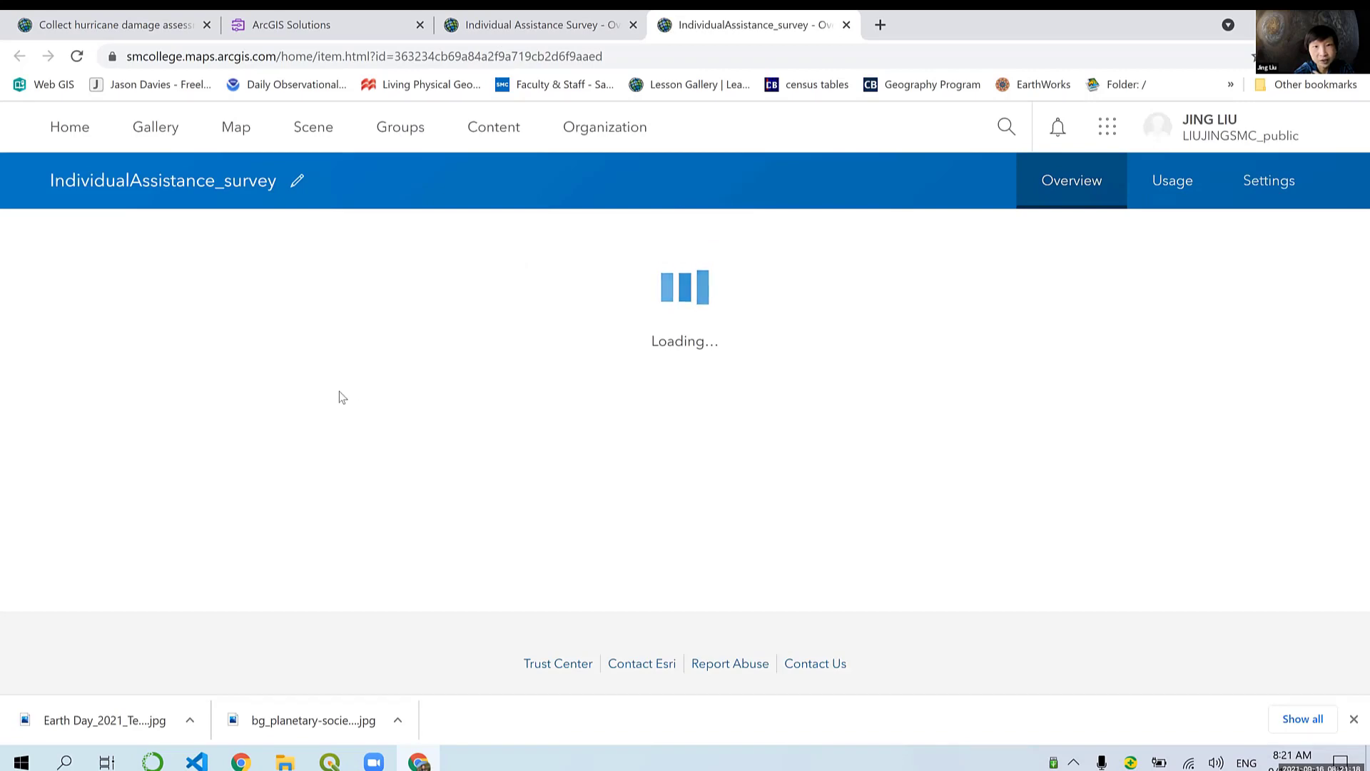
{"action": "scroll", "coordinate": [357, 389], "scroll_direction": "down", "scroll_amount": 4}
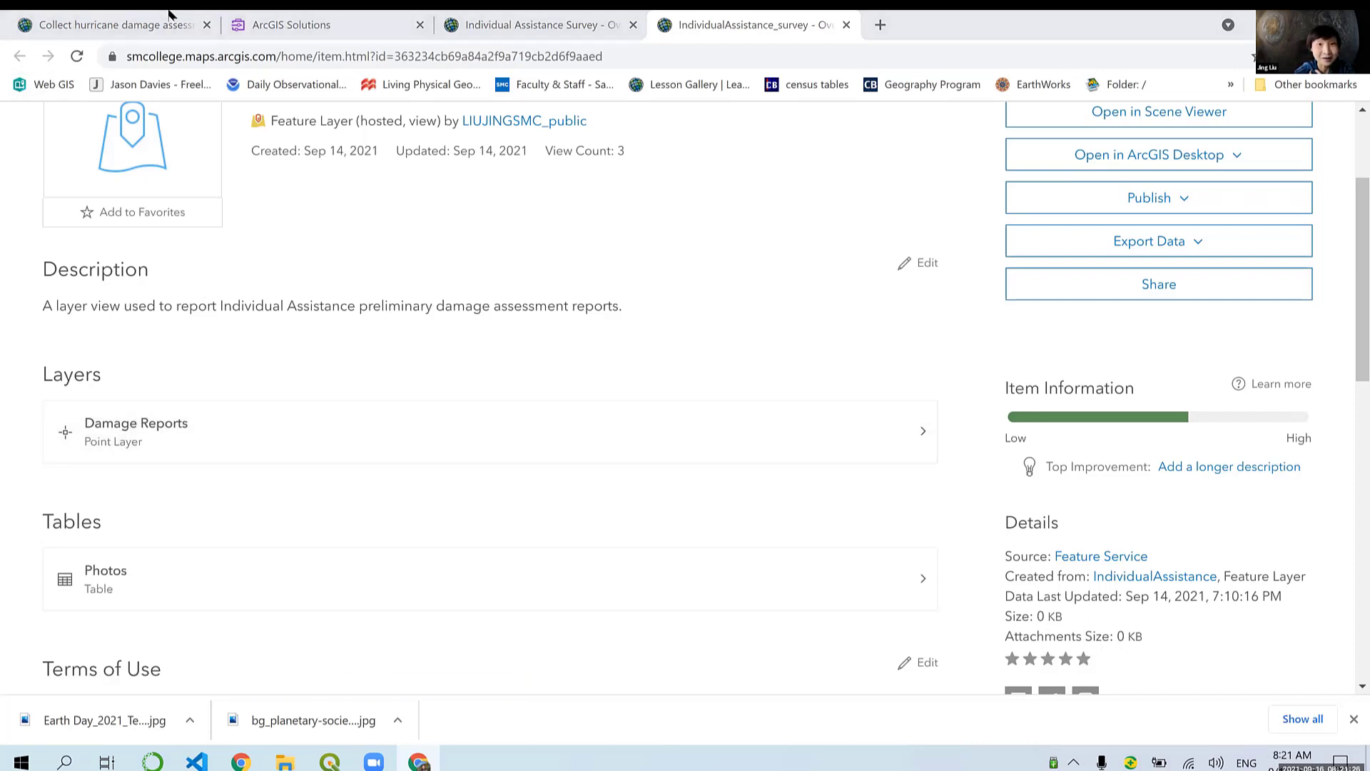
{"action": "left_click", "coordinate": [490, 13]}
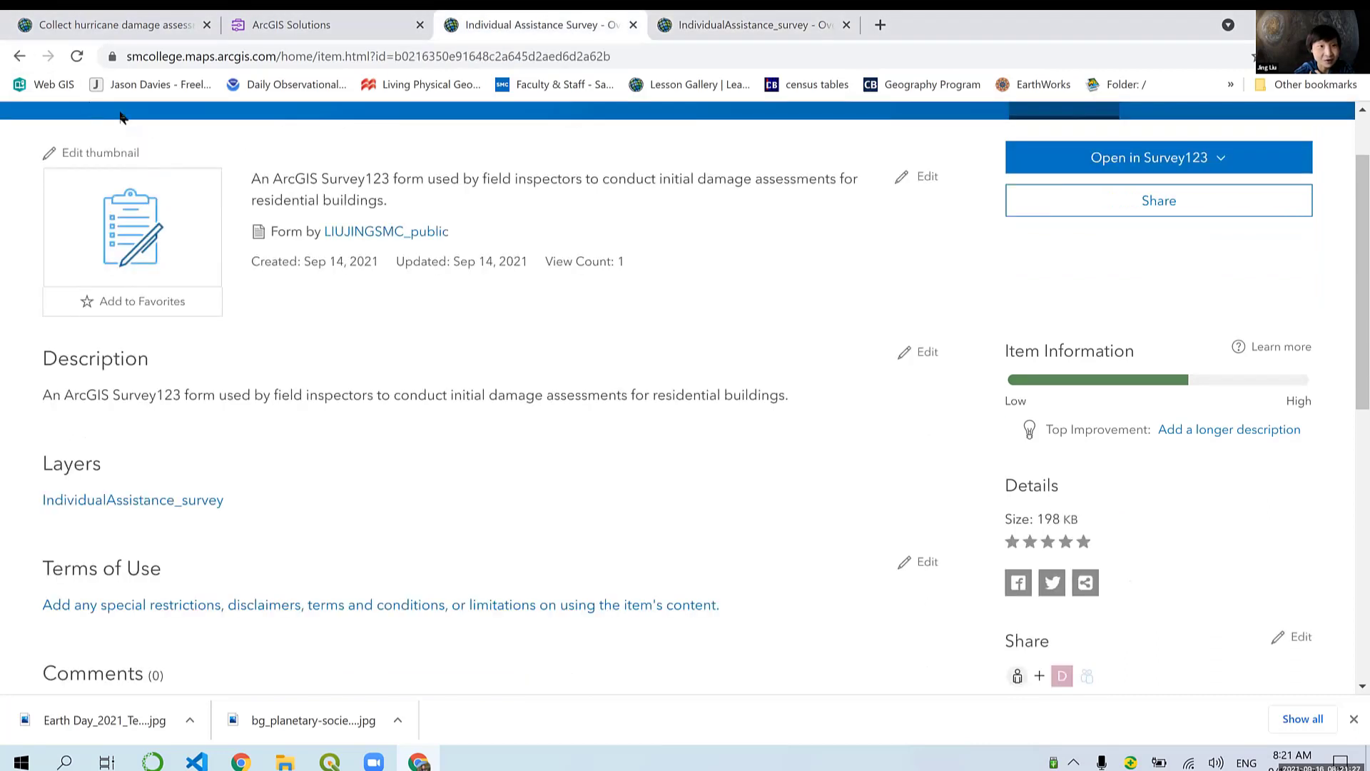
{"action": "left_click", "coordinate": [19, 56]}
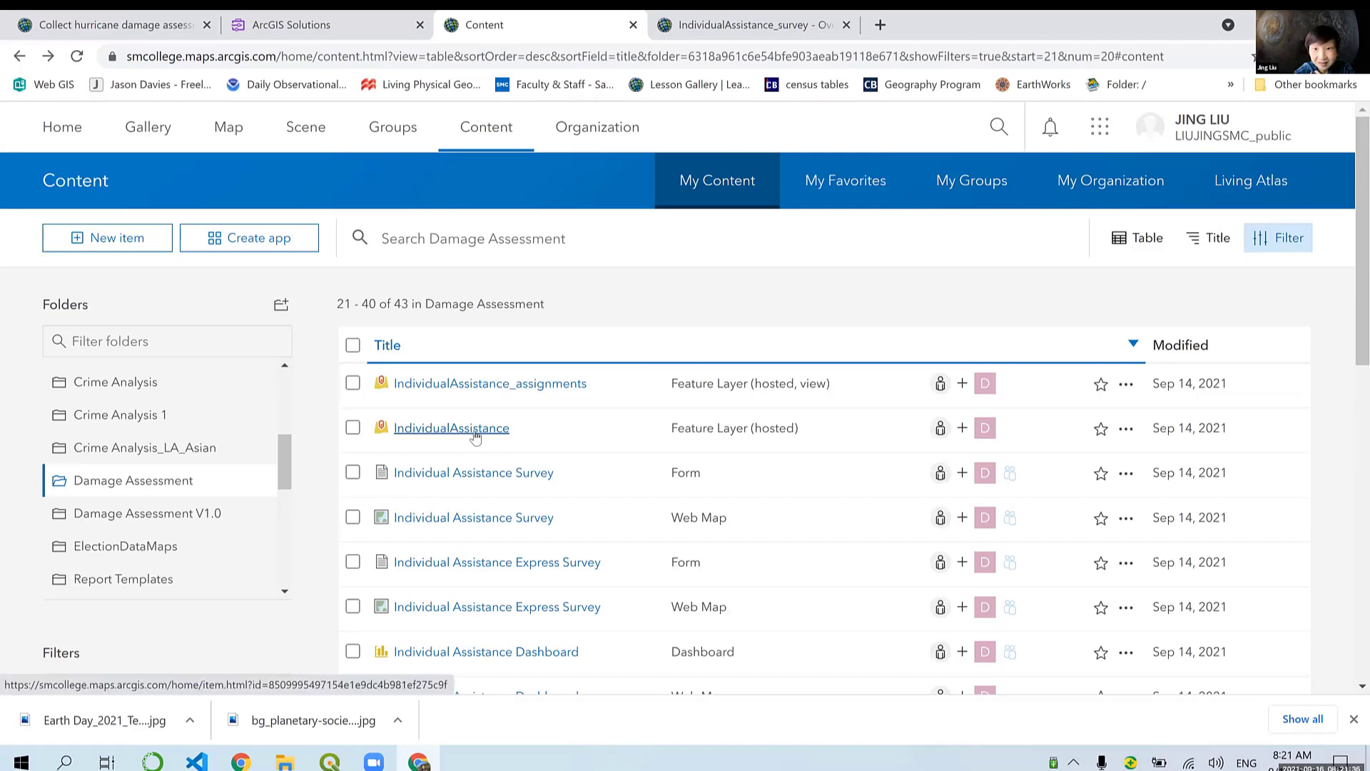
Step: Confirm the Individual Assistance Express Survey form also uses the IndividualAssistance_survey layer
{"action": "scroll", "coordinate": [600, 477], "scroll_direction": "down", "scroll_amount": 2}
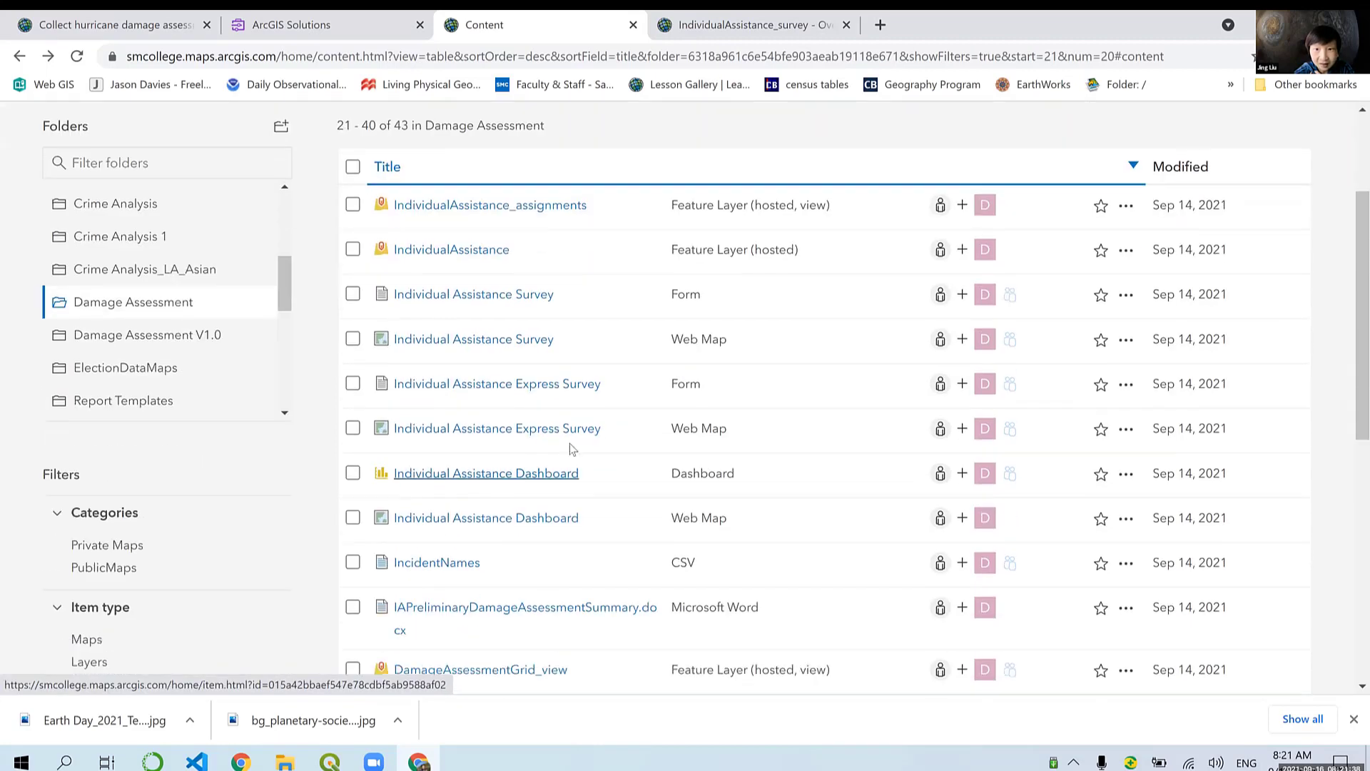
{"action": "left_click", "coordinate": [534, 389]}
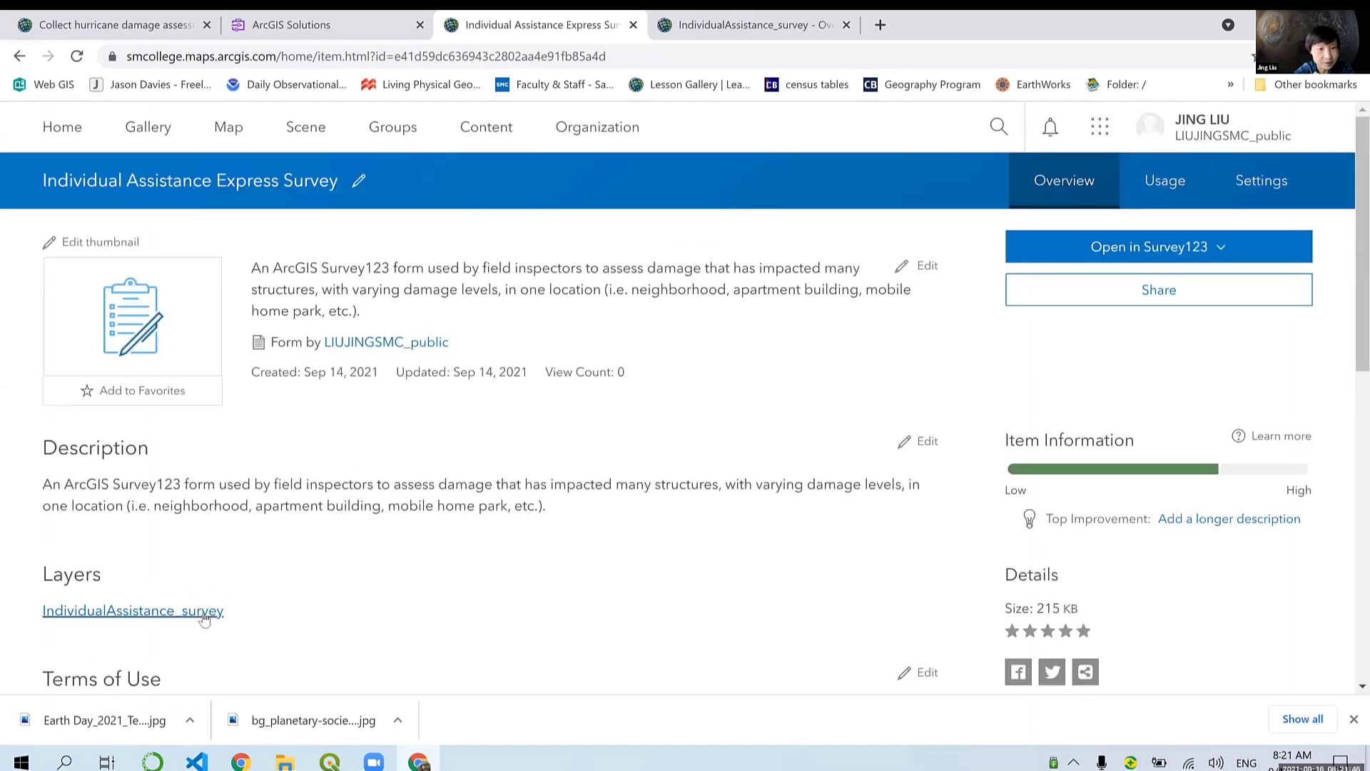
{"action": "left_click", "coordinate": [186, 622]}
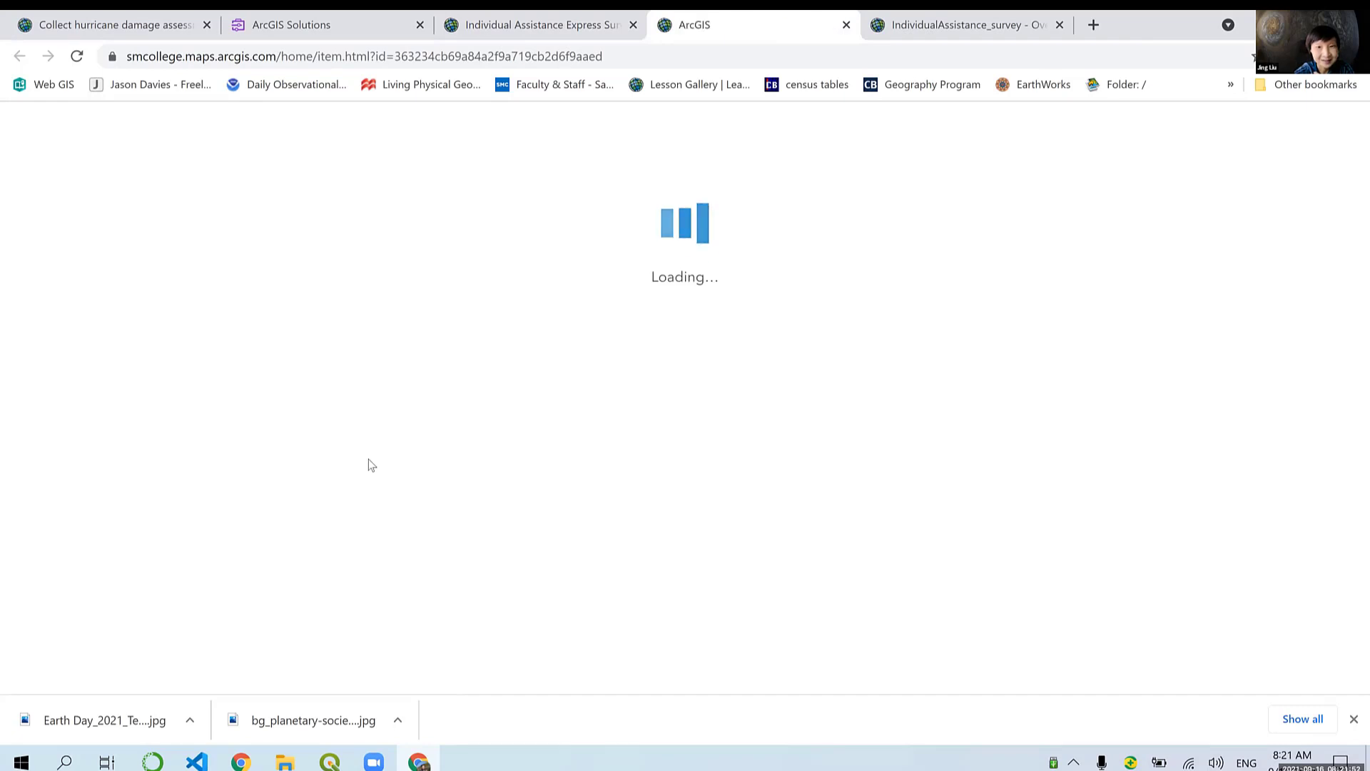
{"action": "scroll", "coordinate": [183, 621], "scroll_direction": "down", "scroll_amount": 1}
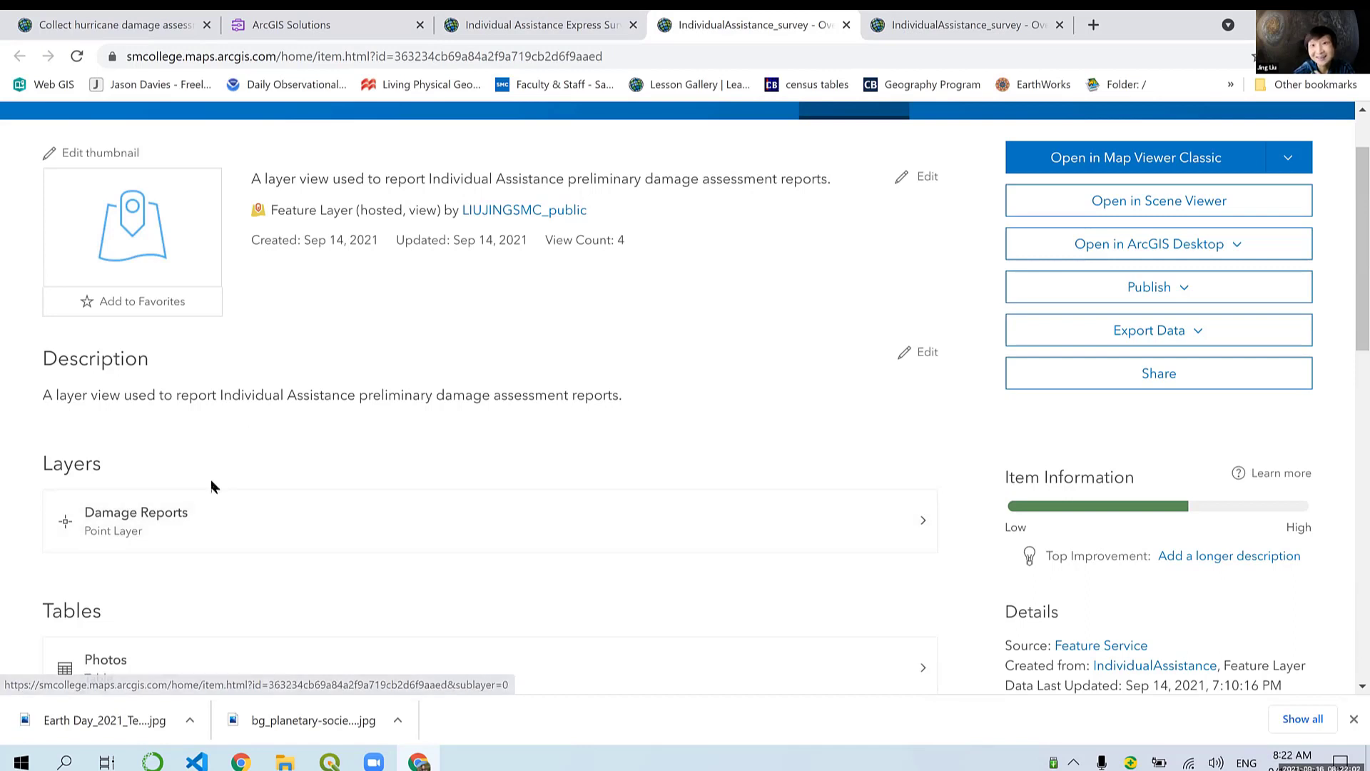
Step: Close both extra layer tabs and return to the Damage solution search results
{"action": "left_click", "coordinate": [847, 26]}
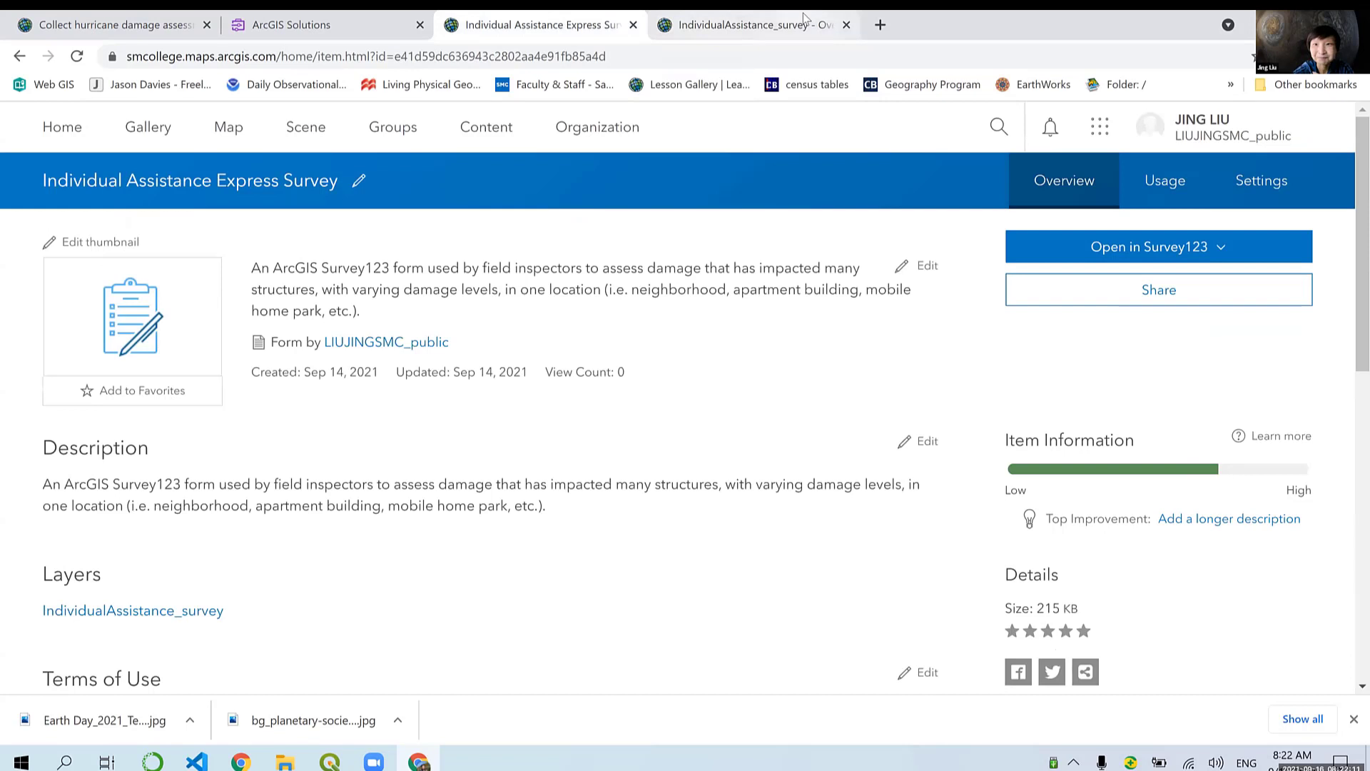
{"action": "left_click", "coordinate": [847, 26]}
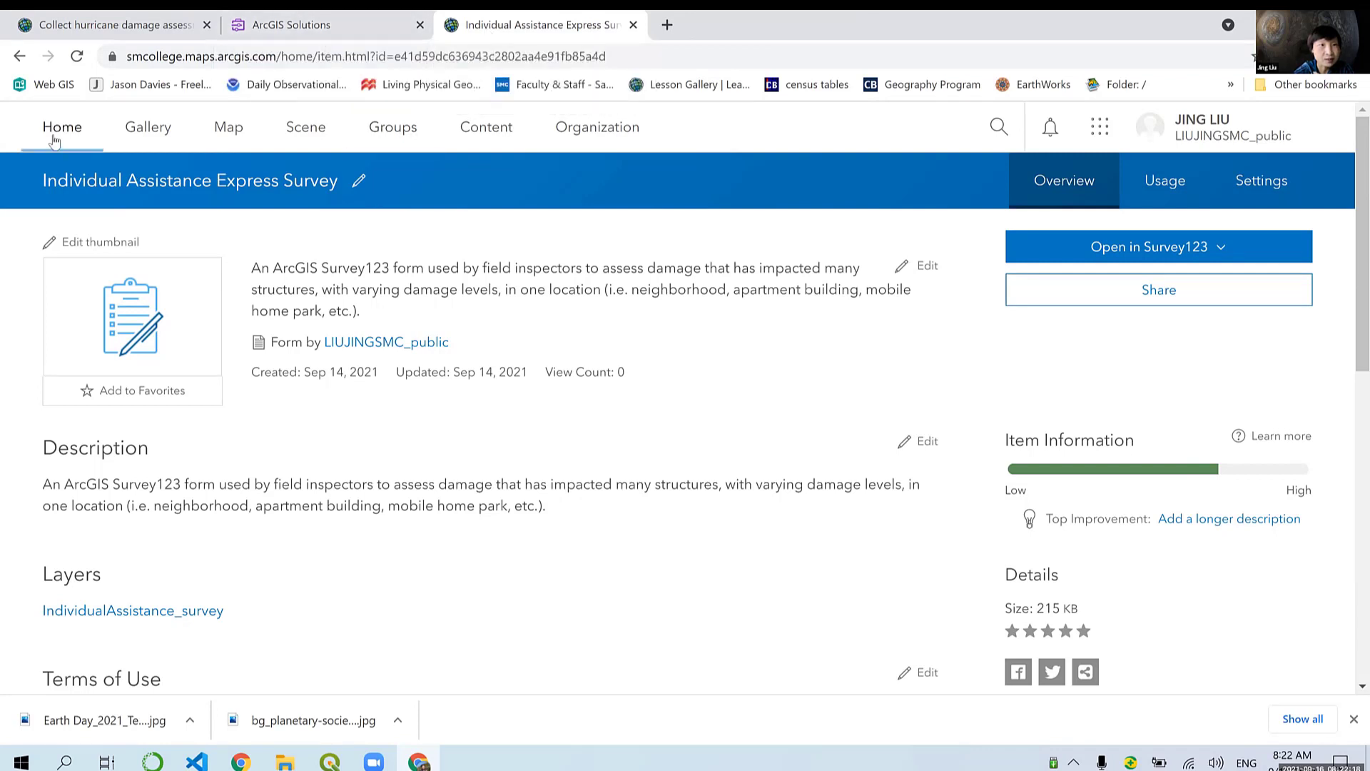
{"action": "left_click", "coordinate": [22, 56]}
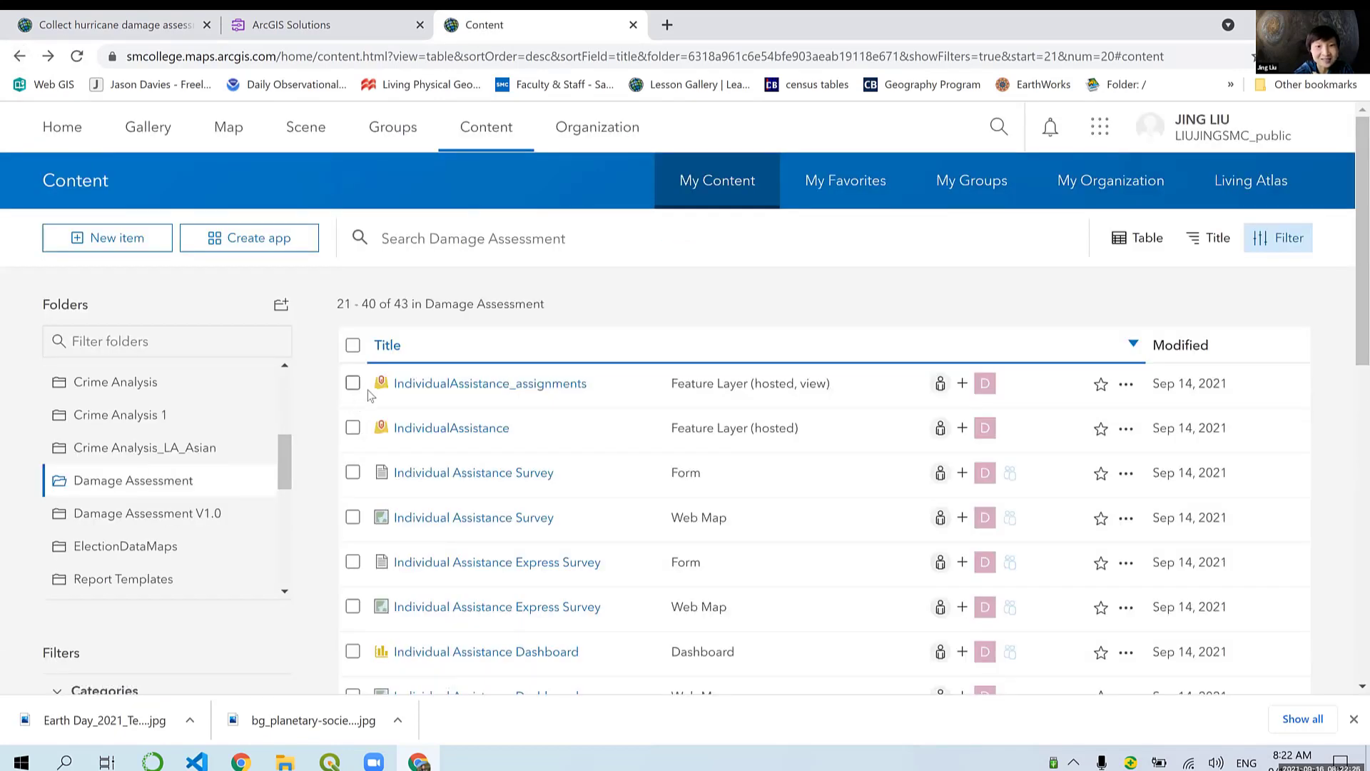
{"action": "scroll", "coordinate": [490, 404], "scroll_direction": "down", "scroll_amount": 1}
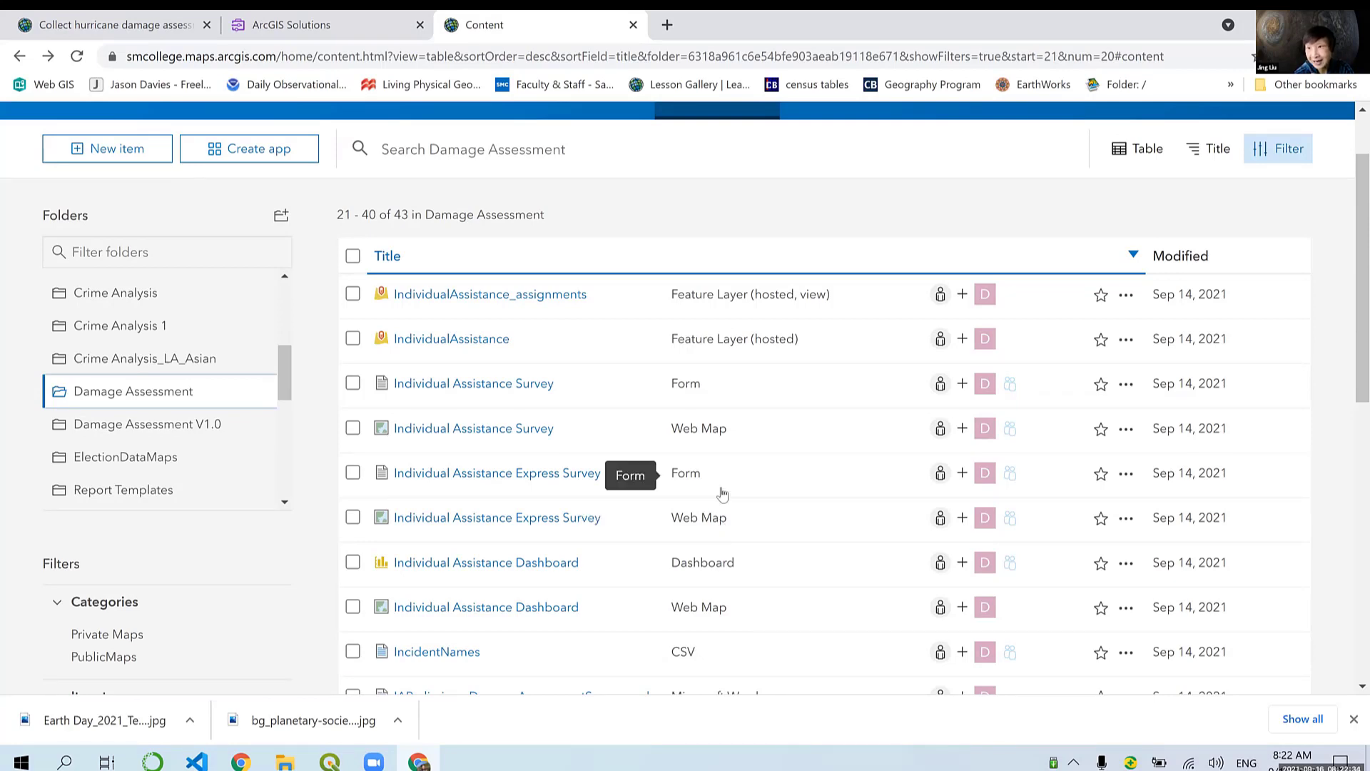
{"action": "scroll", "coordinate": [723, 494], "scroll_direction": "down", "scroll_amount": 1}
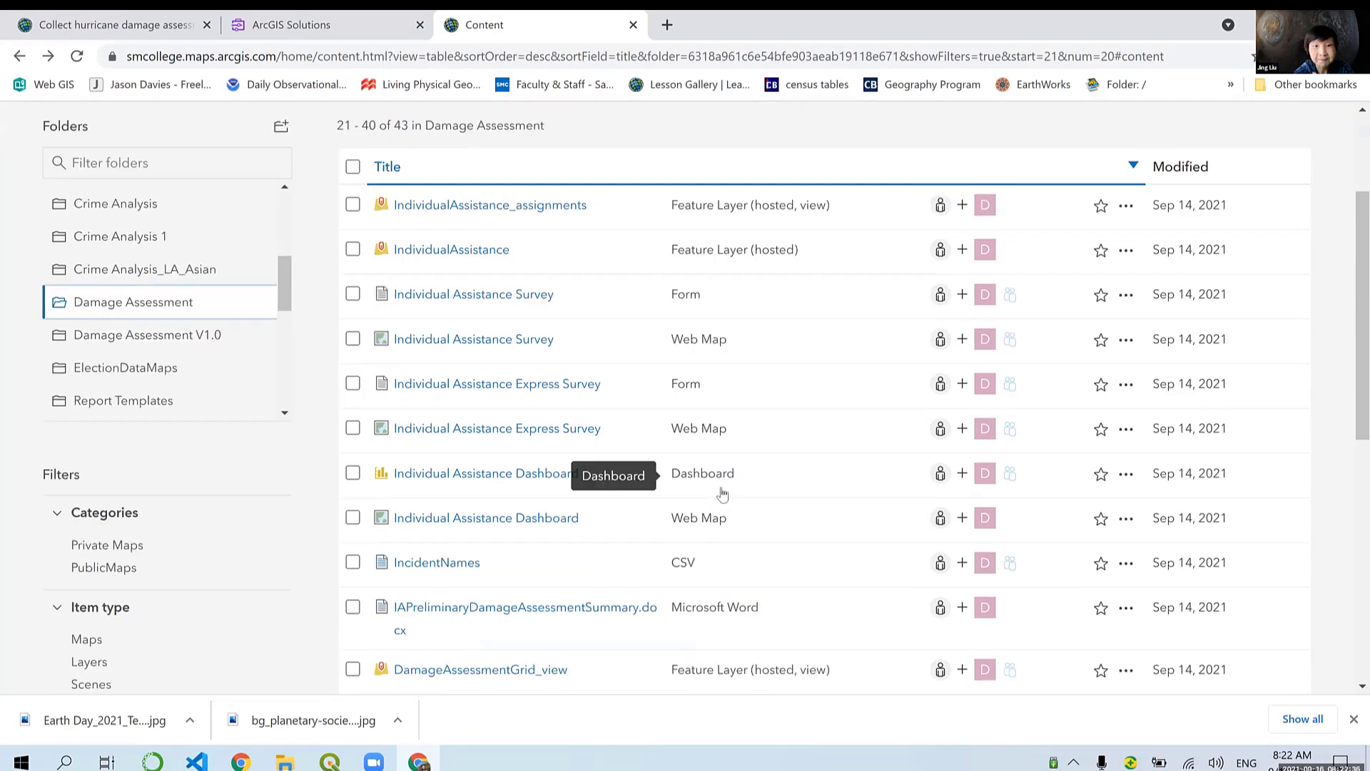
{"action": "left_click", "coordinate": [357, 21]}
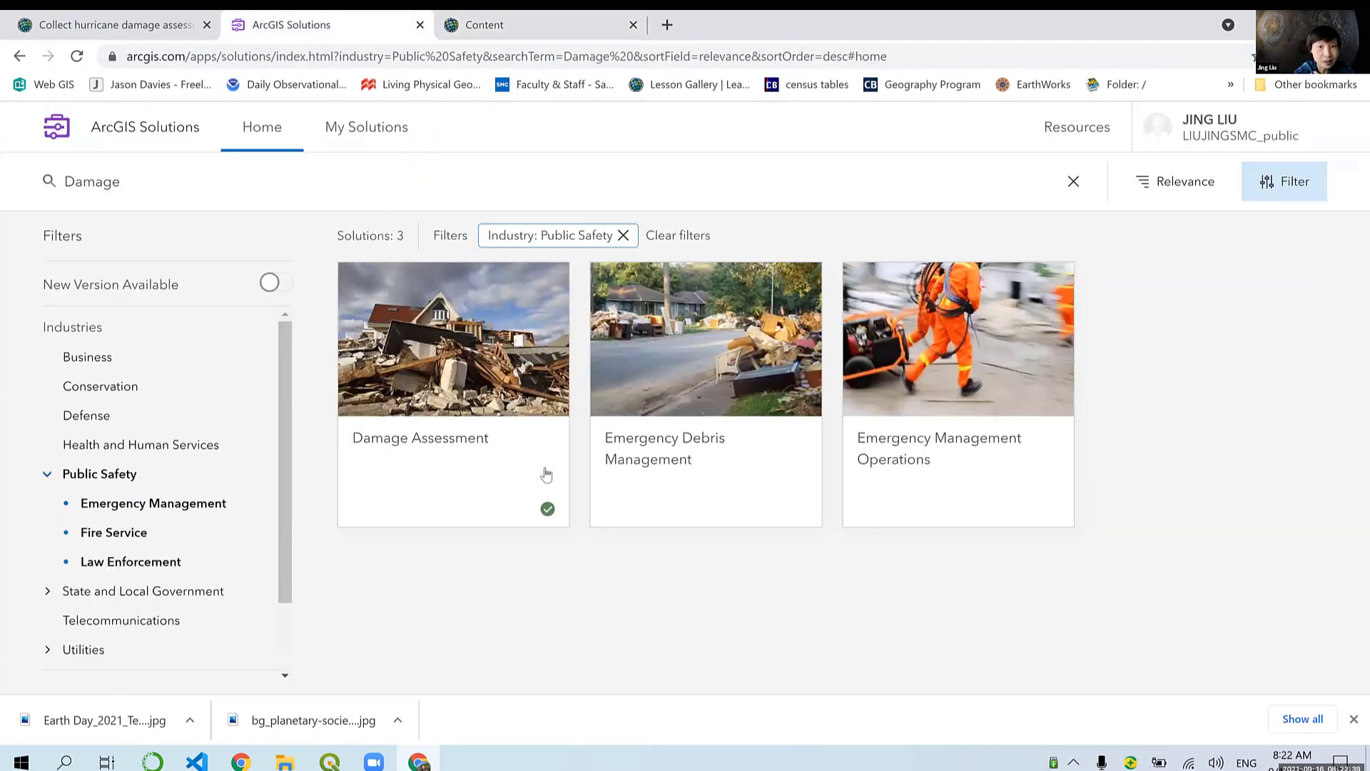
Step: Mark the lesson step about expanding Solution Contents
{"action": "left_click", "coordinate": [113, 22]}
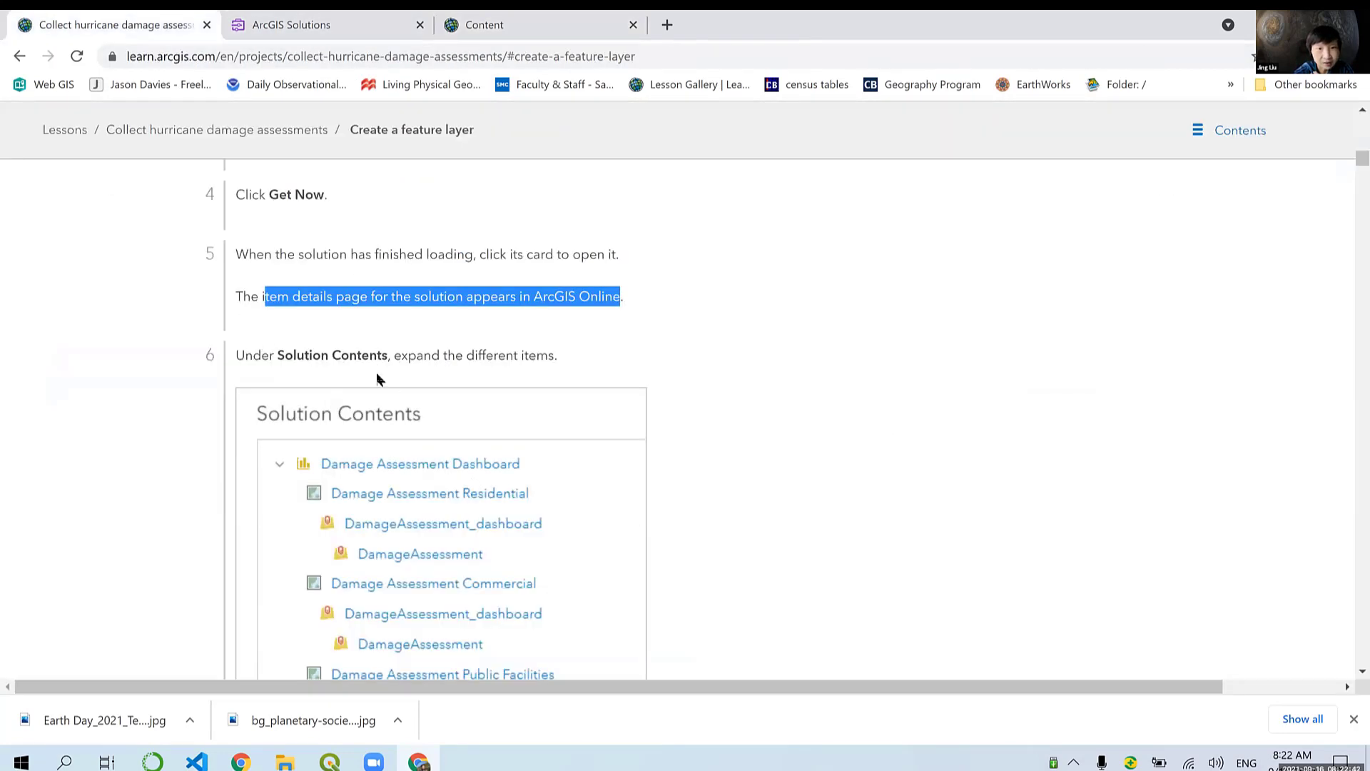
{"action": "left_click_drag", "start_coordinate": [236, 356], "coordinate": [577, 353]}
{"action": "scroll", "coordinate": [577, 352], "scroll_direction": "down", "scroll_amount": 6}
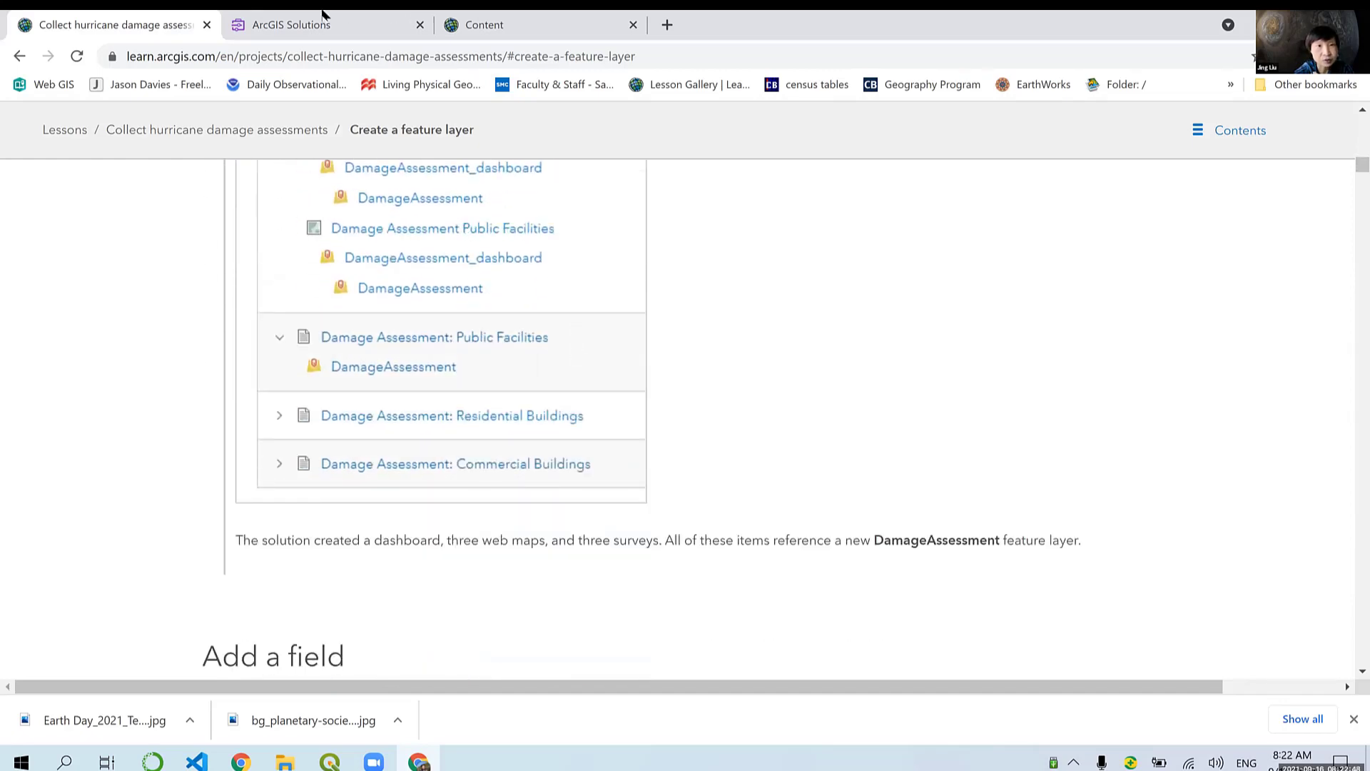
{"action": "scroll", "coordinate": [431, 295], "scroll_direction": "up", "scroll_amount": 1}
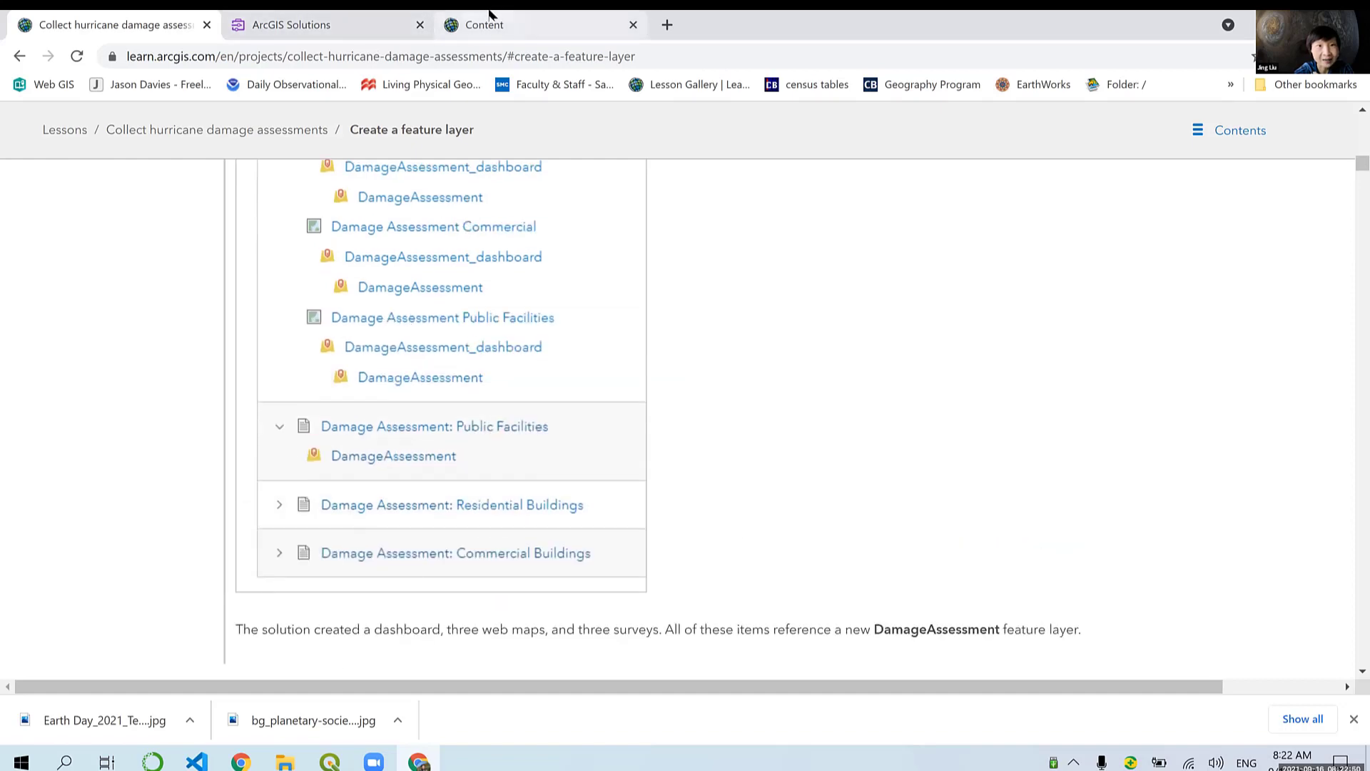
{"action": "left_click", "coordinate": [491, 25]}
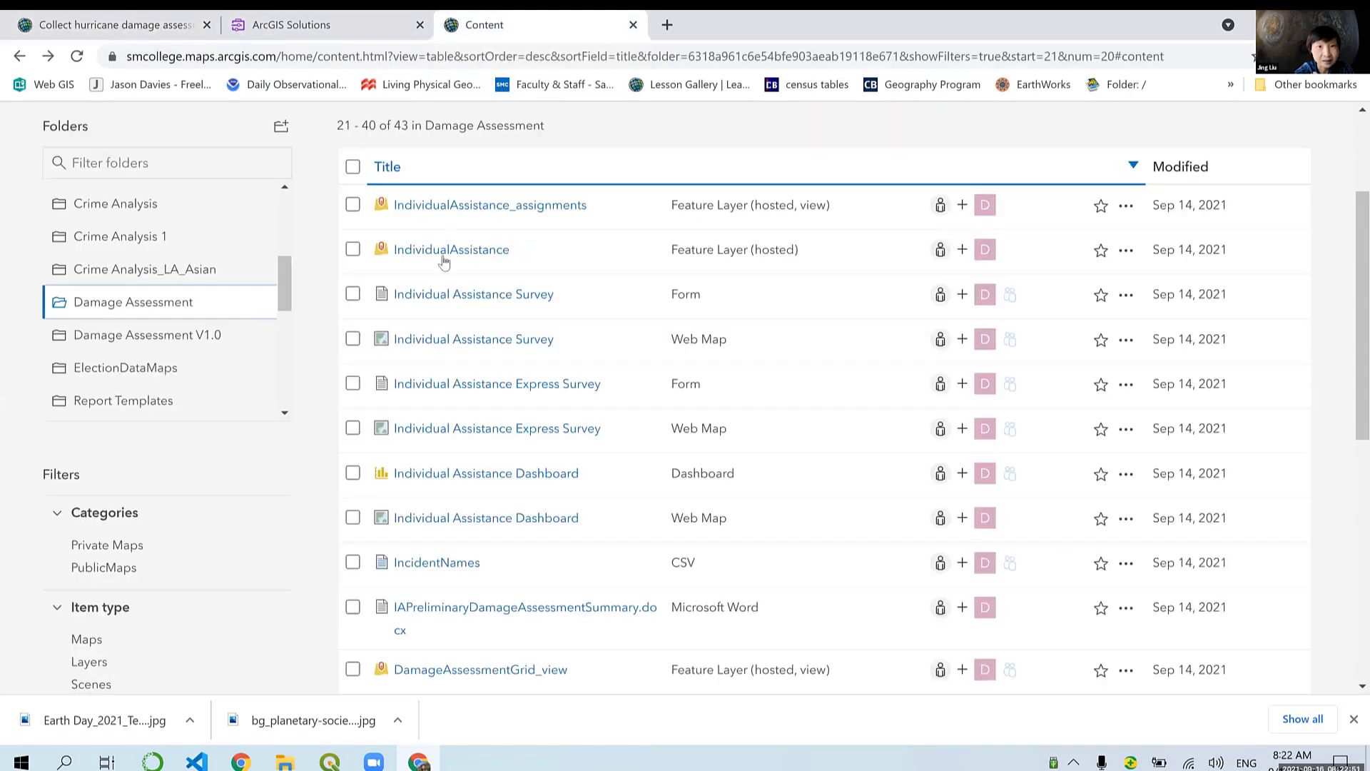
{"action": "left_click", "coordinate": [291, 25]}
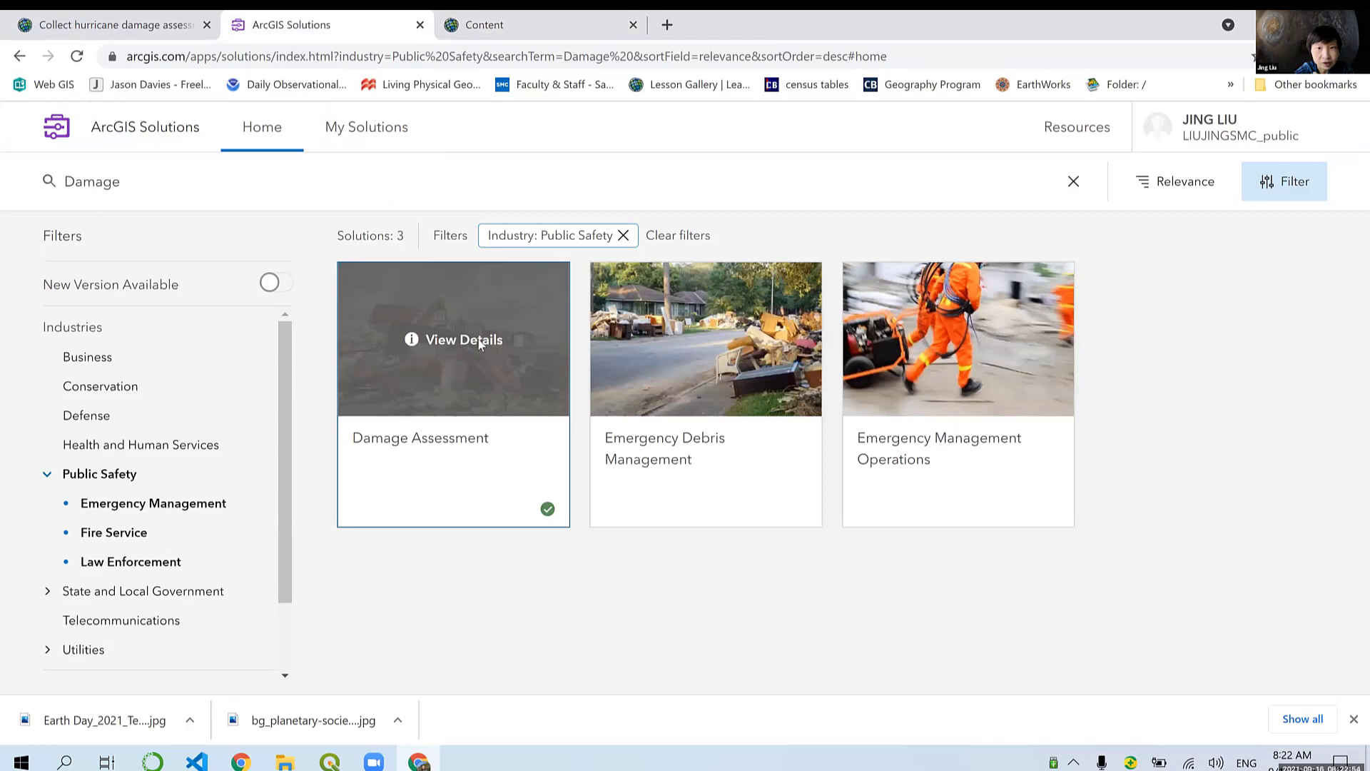
Step: Dismiss the Damage Assessment details and open its September 14, 2021 deployment from My Solutions
{"action": "left_click", "coordinate": [479, 343]}
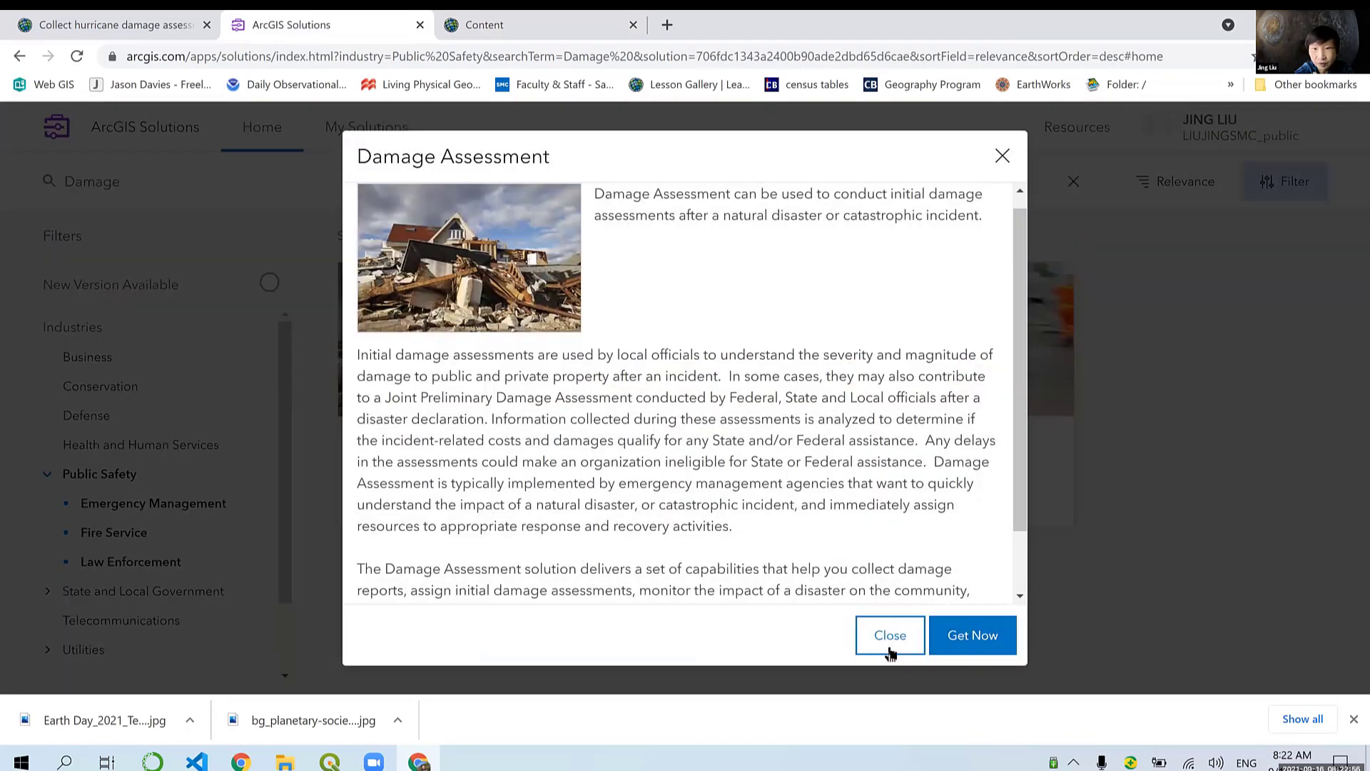
{"action": "left_click", "coordinate": [890, 635]}
{"action": "left_click", "coordinate": [489, 487]}
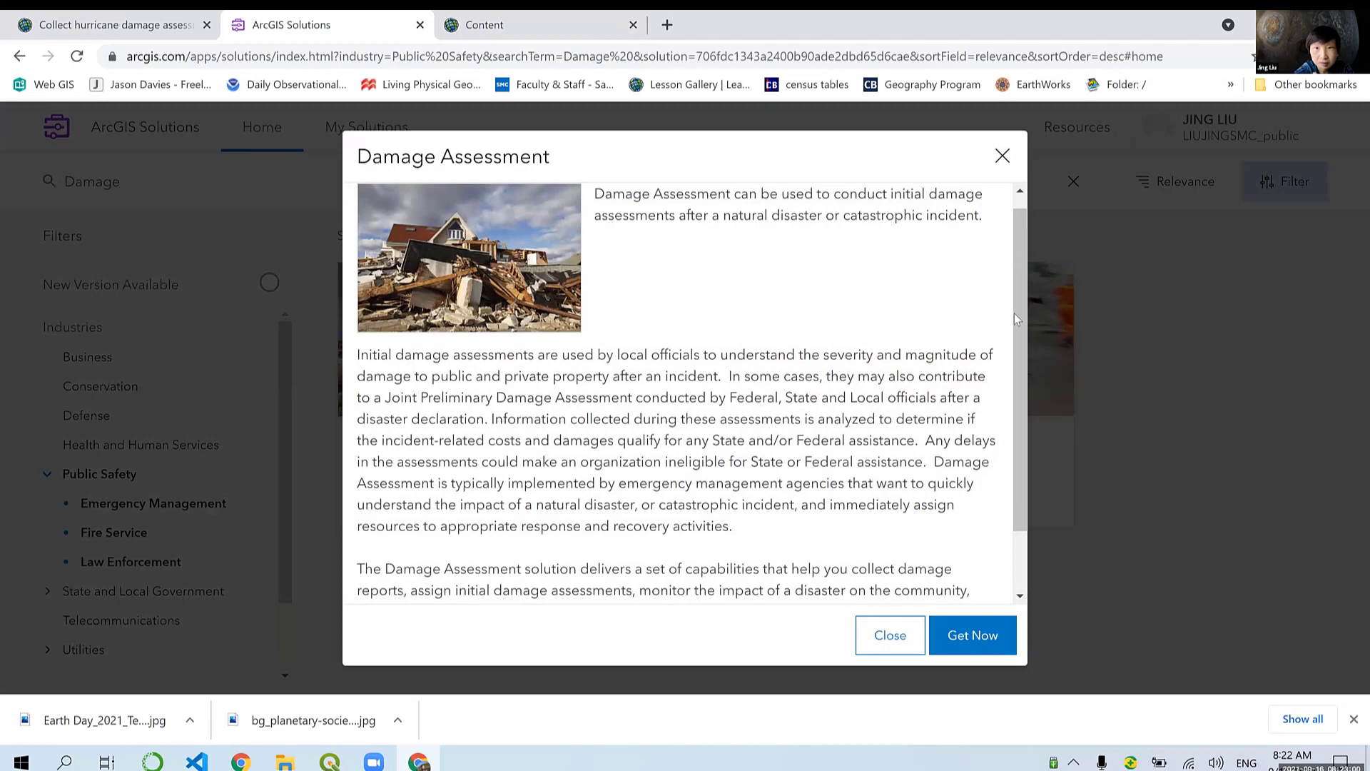
{"action": "left_click", "coordinate": [1002, 156]}
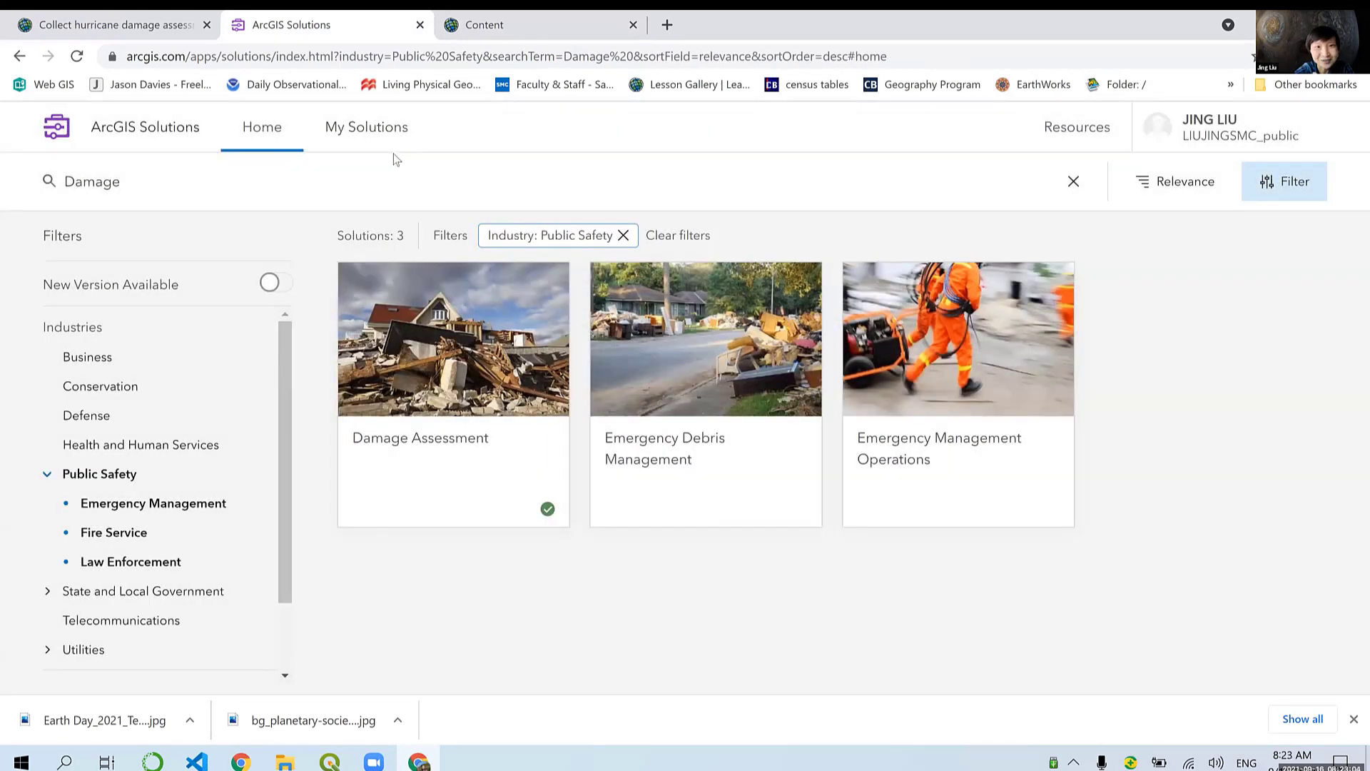
{"action": "left_click", "coordinate": [392, 152]}
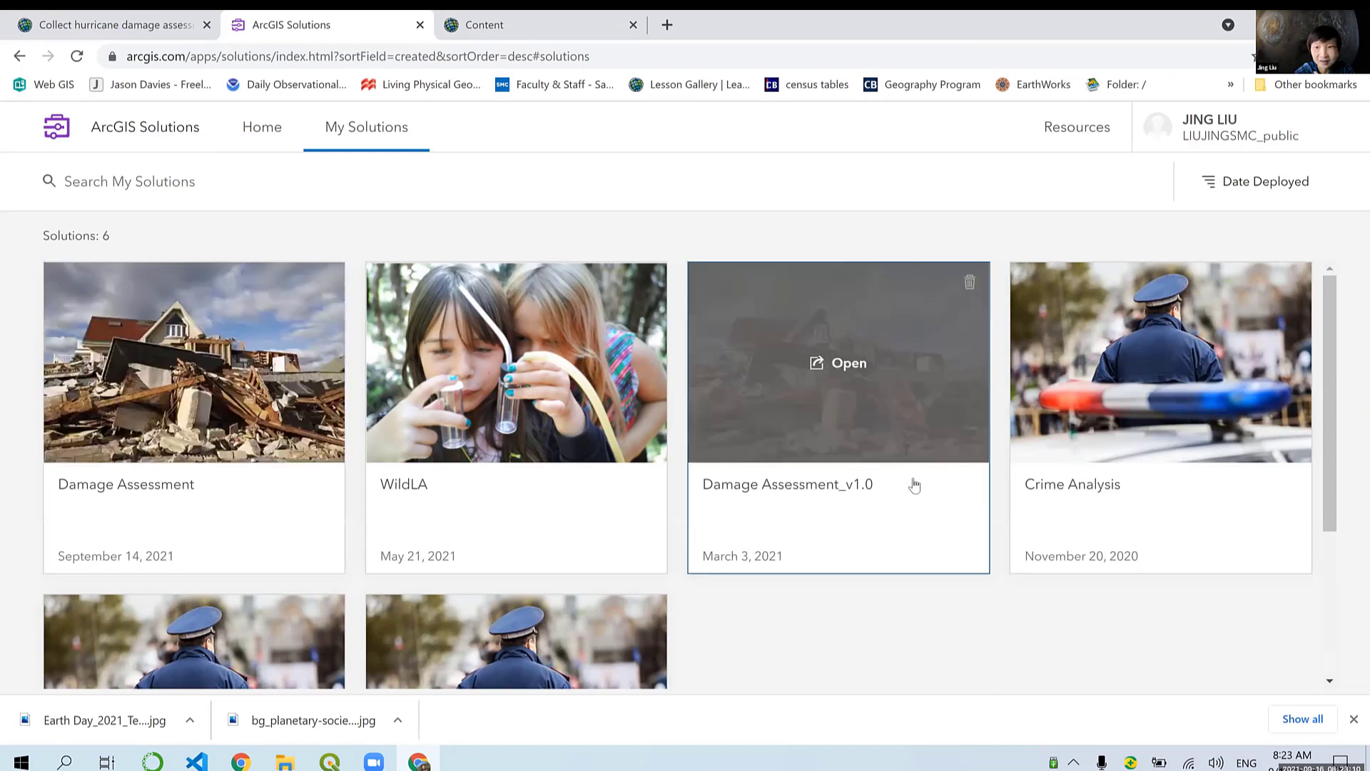
{"action": "left_click", "coordinate": [221, 388]}
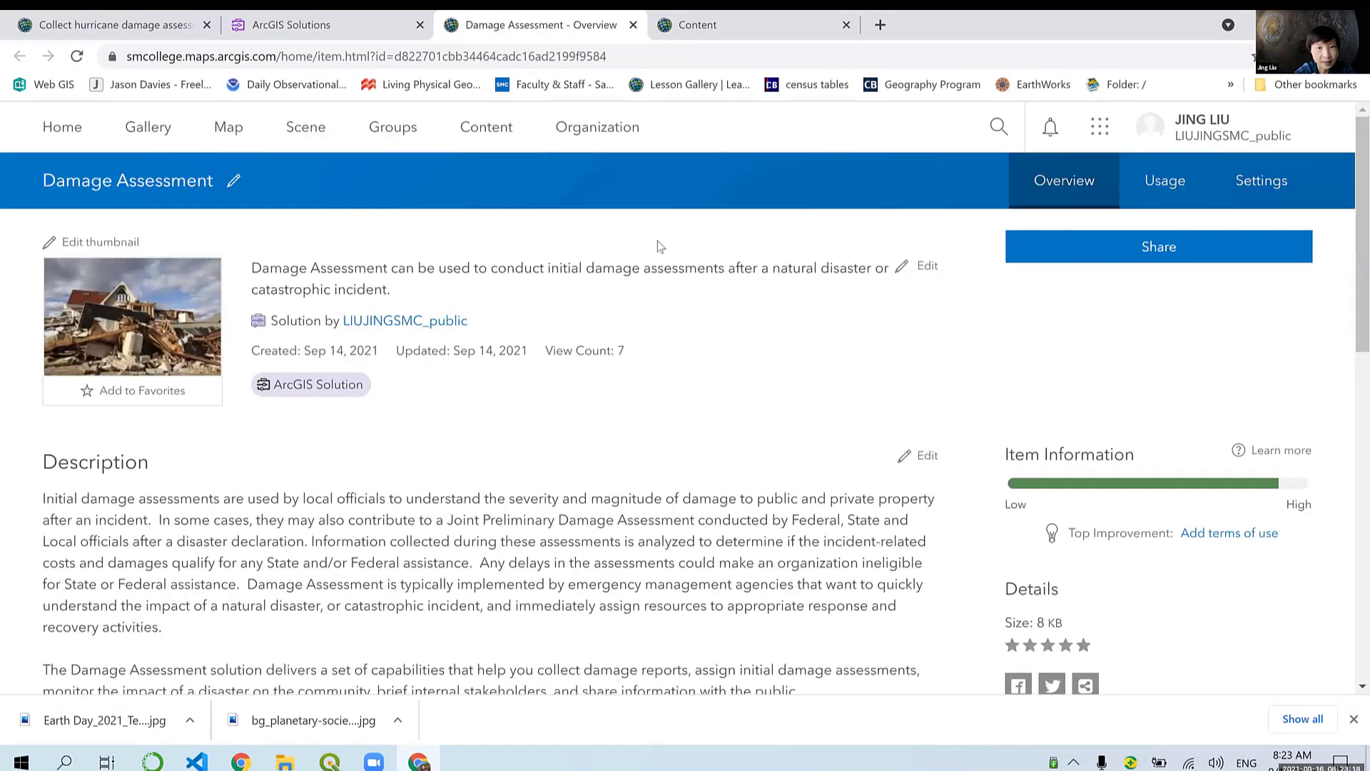
Step: Show the Damage Assessment and Damage Assessment Operations Solution Contents, after marking lesson step 6
{"action": "scroll", "coordinate": [659, 247], "scroll_direction": "down", "scroll_amount": 6}
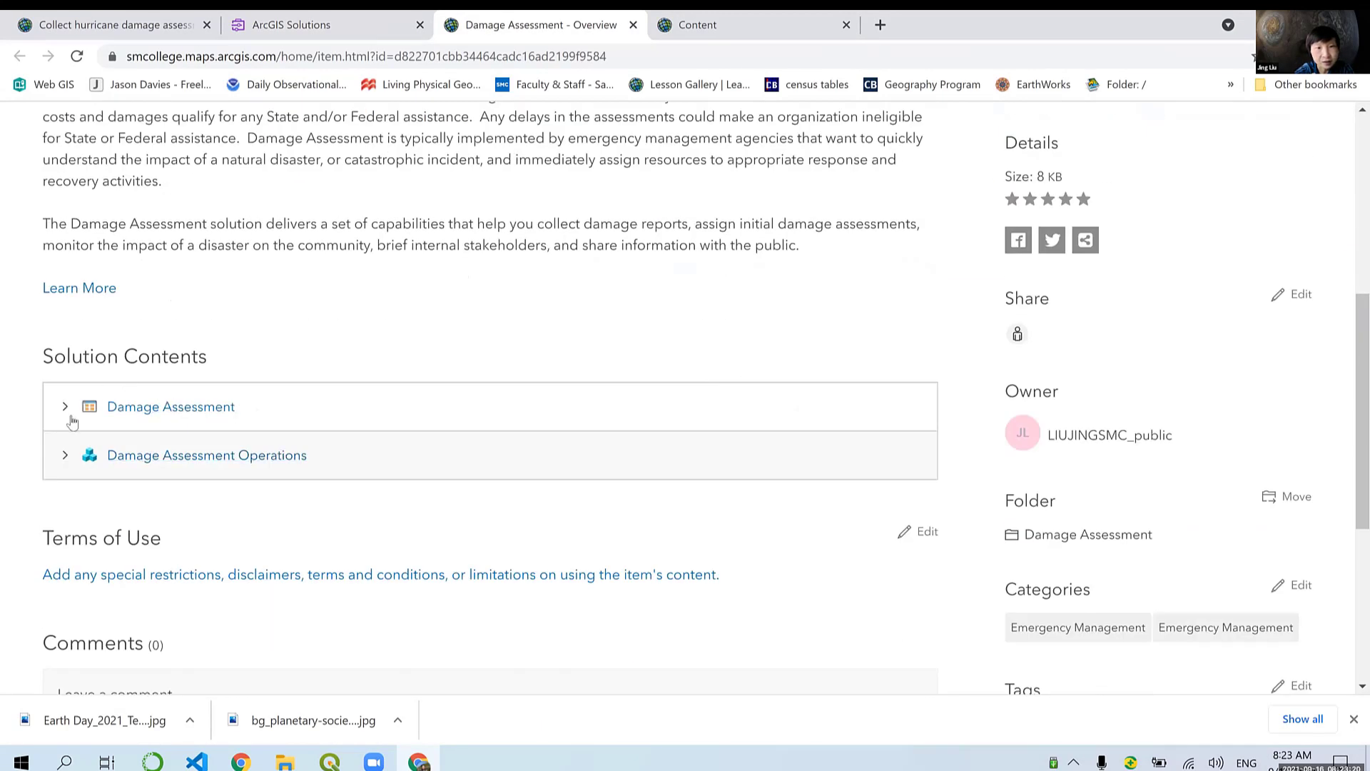
{"action": "left_click", "coordinate": [112, 15]}
{"action": "scroll", "coordinate": [345, 231], "scroll_direction": "up", "scroll_amount": 4}
{"action": "triple_click", "coordinate": [357, 262]}
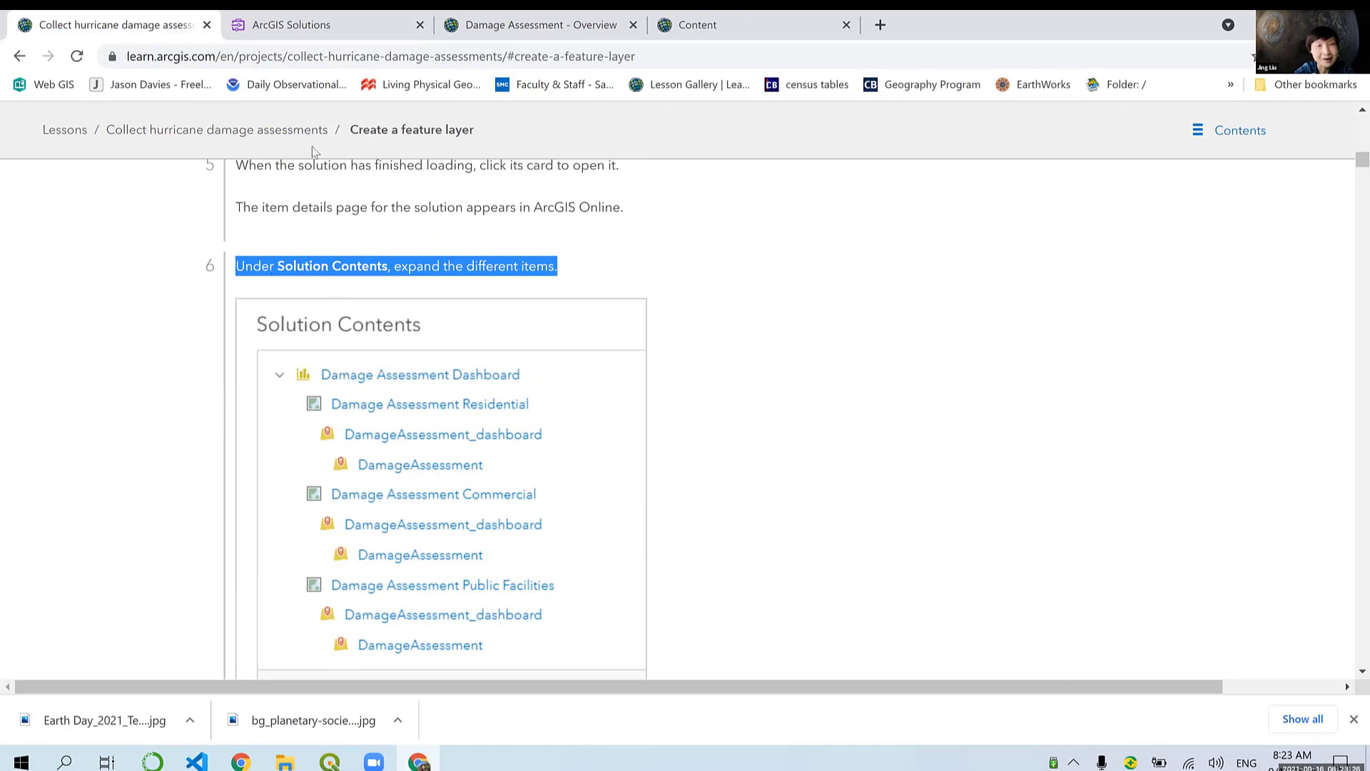
{"action": "left_click", "coordinate": [317, 20]}
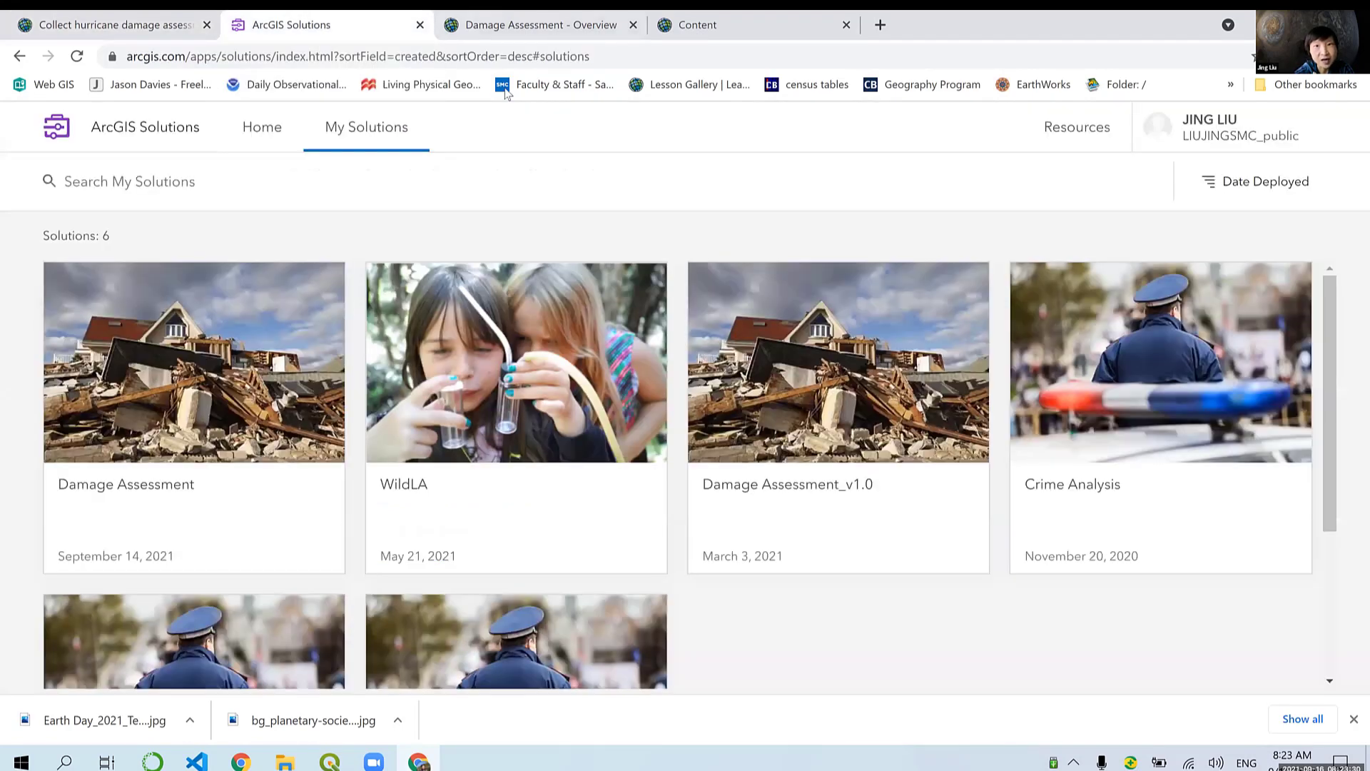
{"action": "left_click", "coordinate": [549, 24]}
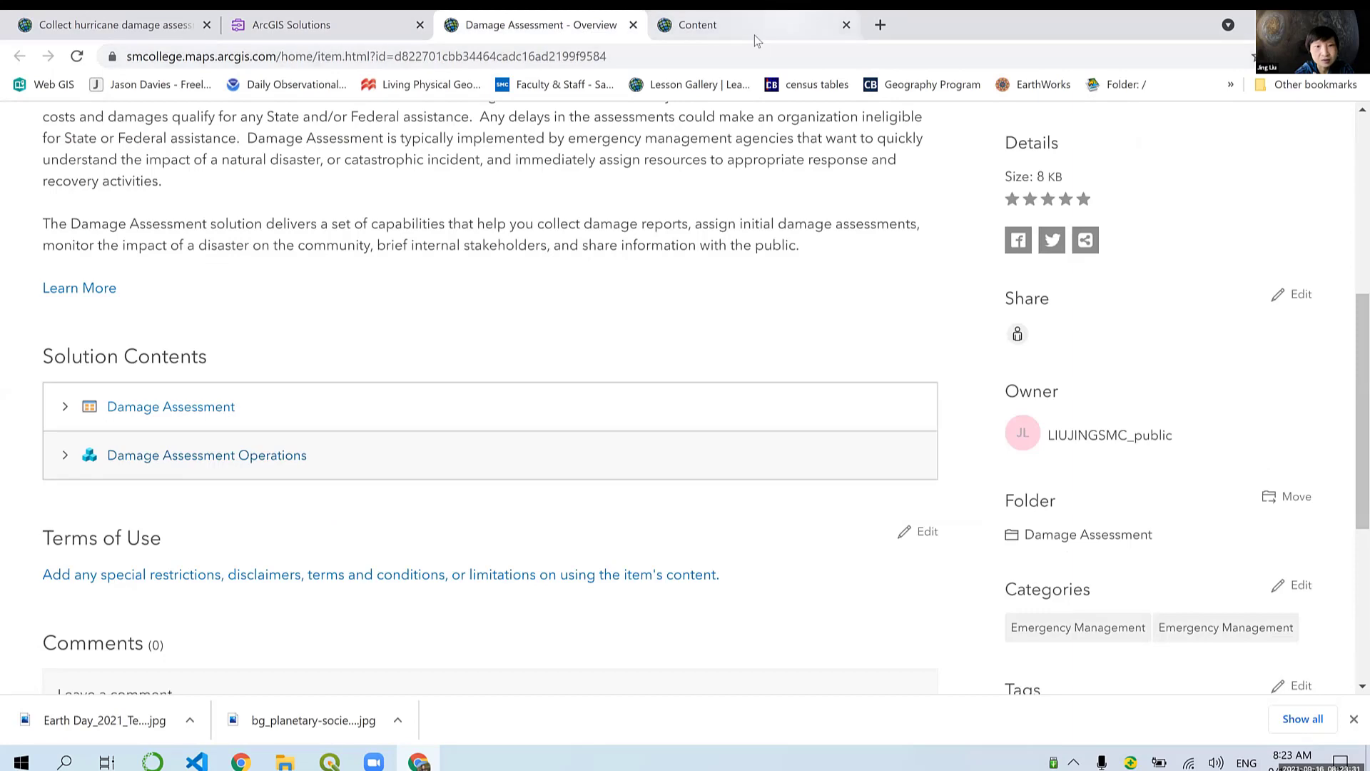
Step: Expand the Damage Assessment solution contents and briefly preview the PublicAssistance feature layer item
{"action": "left_click", "coordinate": [65, 407]}
{"action": "scroll", "coordinate": [211, 378], "scroll_direction": "down", "scroll_amount": 4}
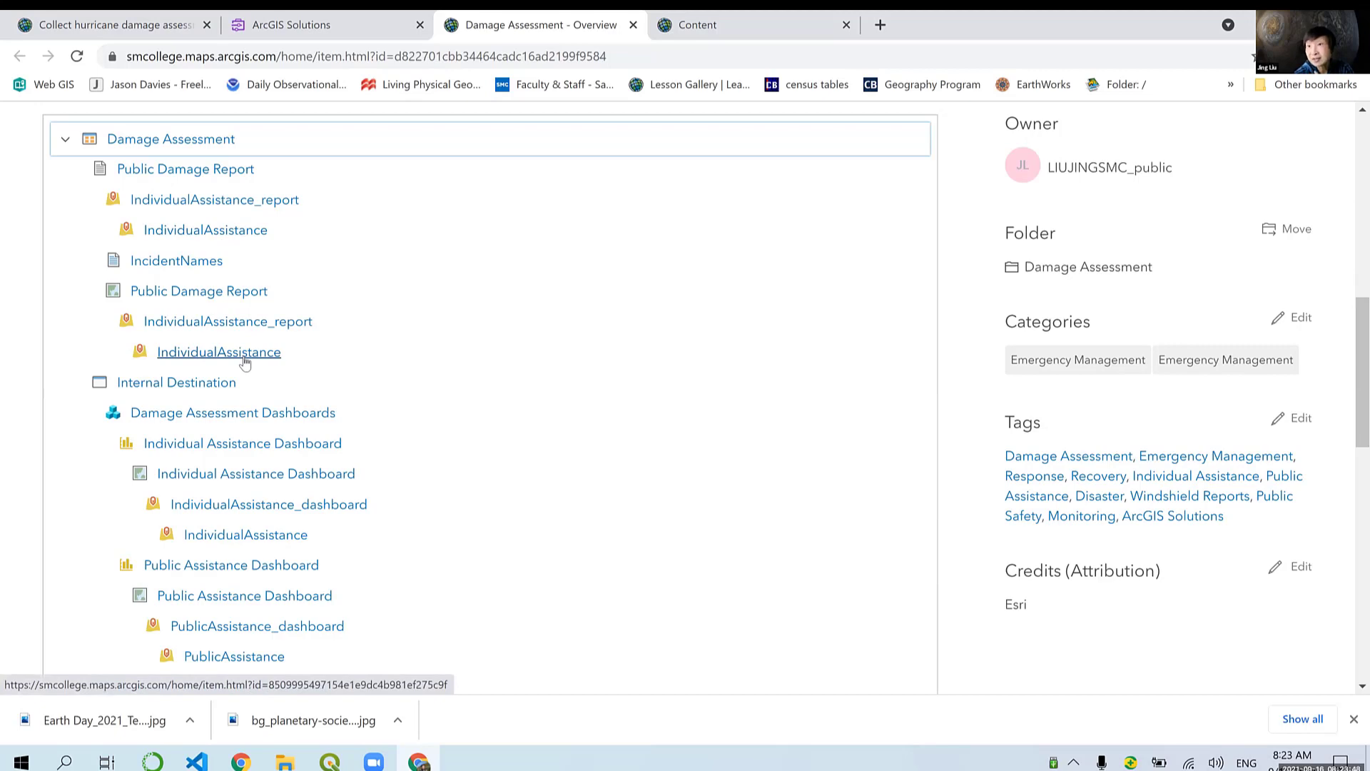
{"action": "scroll", "coordinate": [245, 360], "scroll_direction": "down", "scroll_amount": 2}
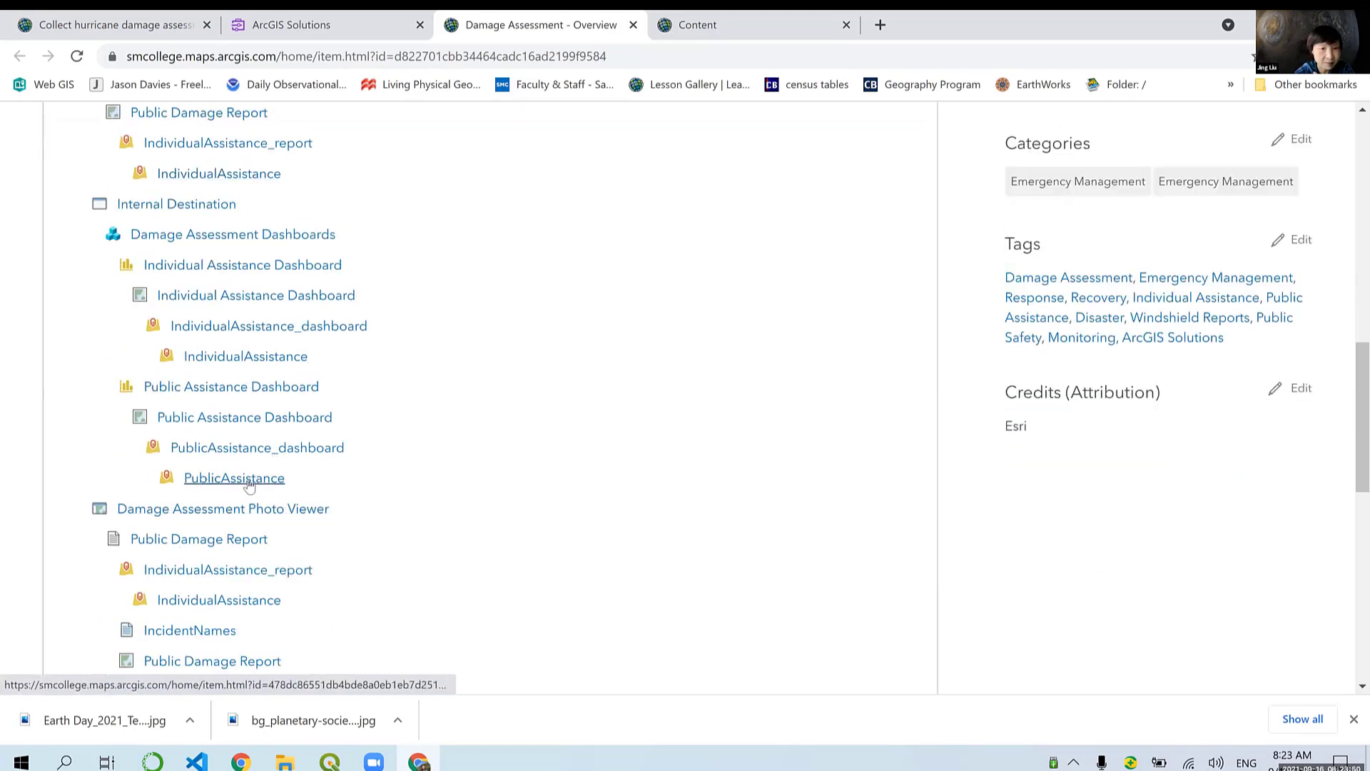
{"action": "left_click", "coordinate": [247, 481]}
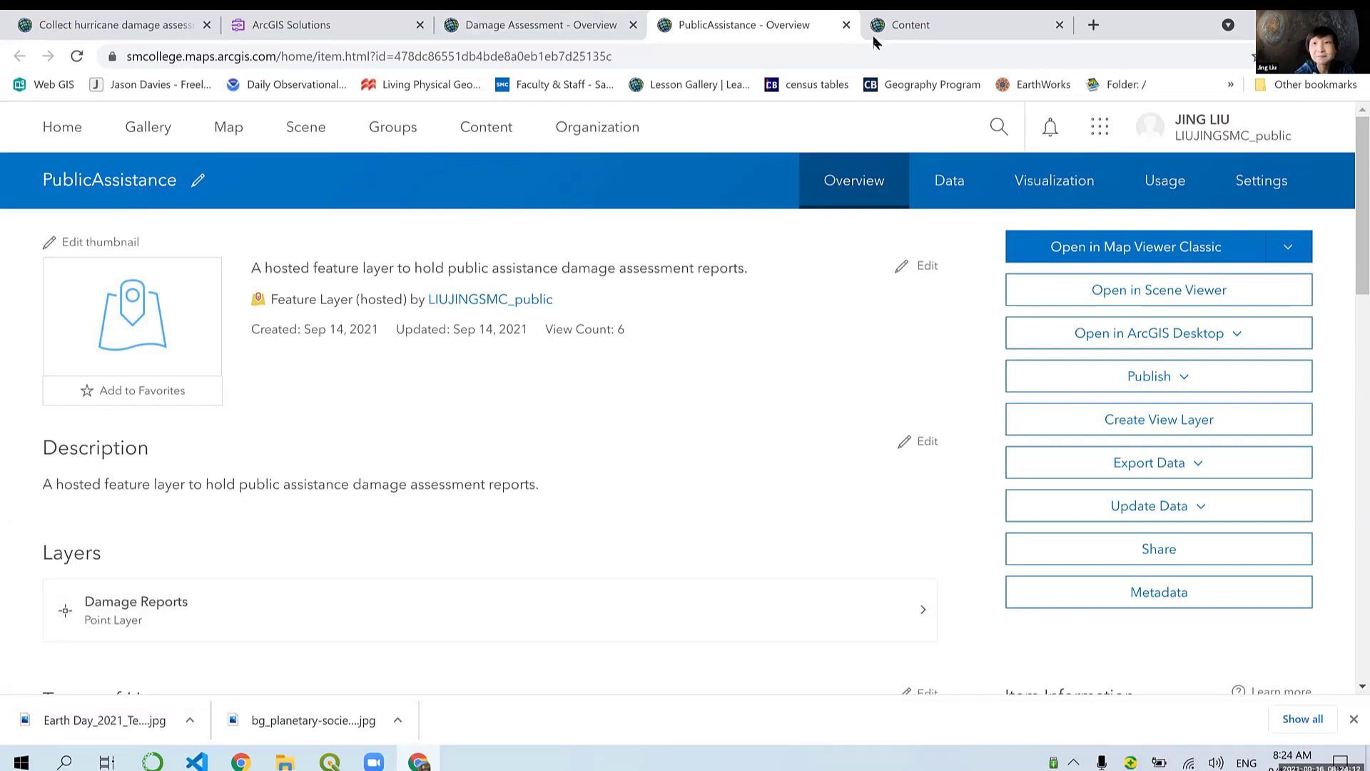
{"action": "left_click", "coordinate": [846, 25]}
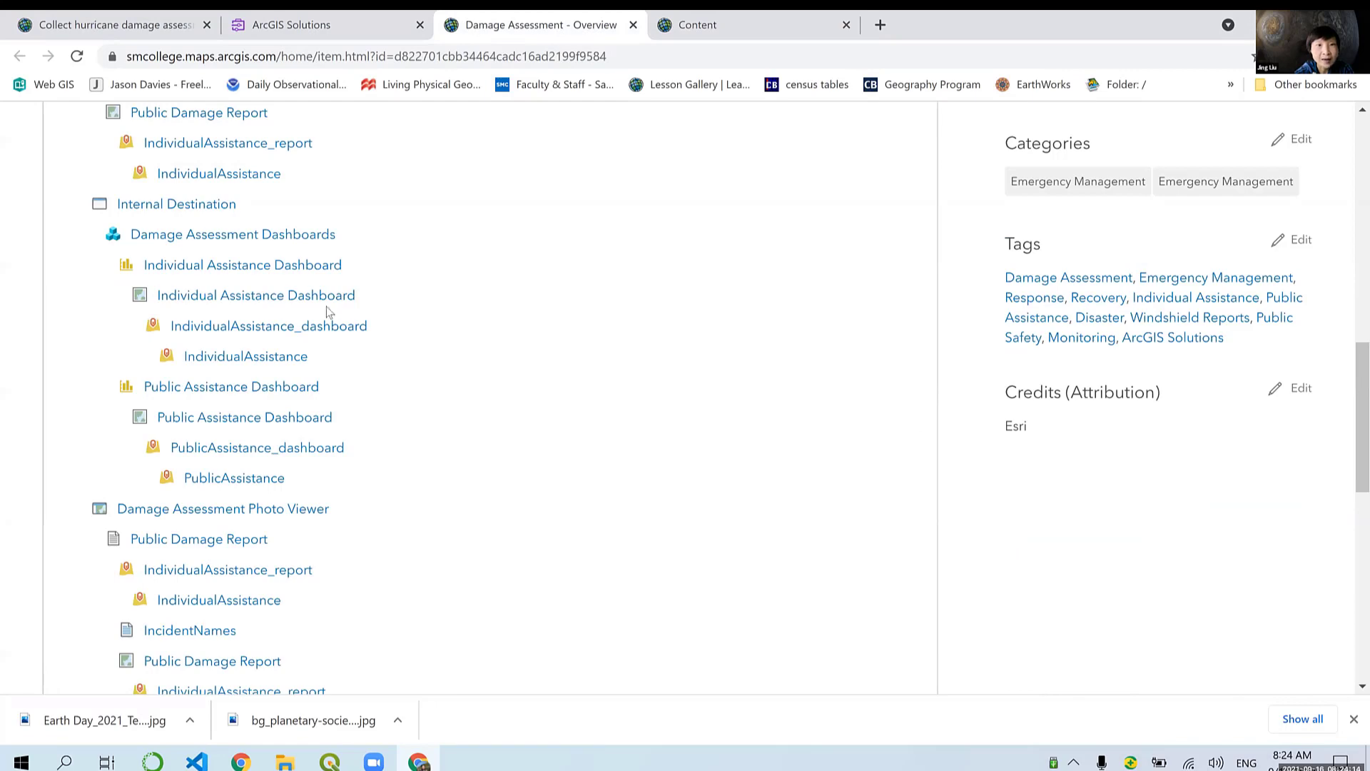
Step: Return to the Damage Assessment item page and open the IndividualAssistance feature layer item
{"action": "scroll", "coordinate": [286, 221], "scroll_direction": "up", "scroll_amount": 1}
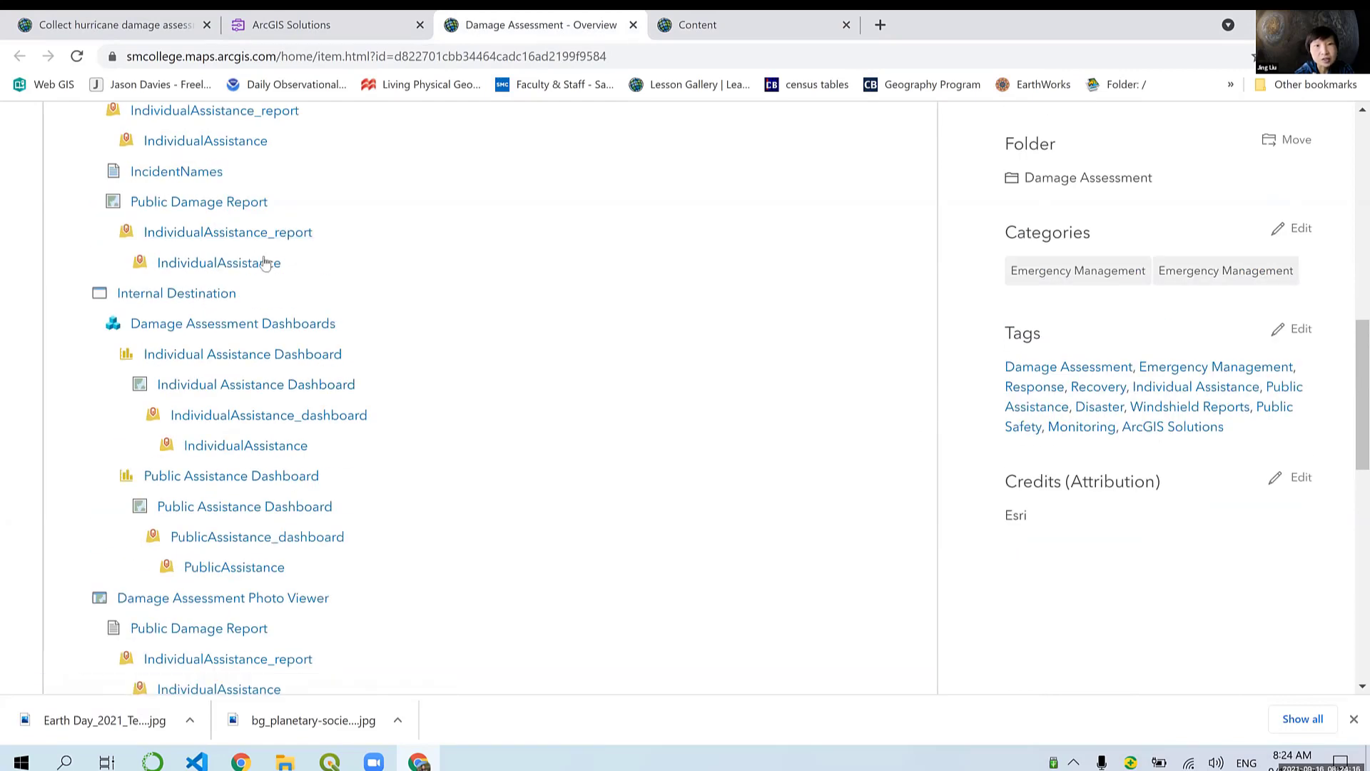
{"action": "left_click", "coordinate": [122, 27]}
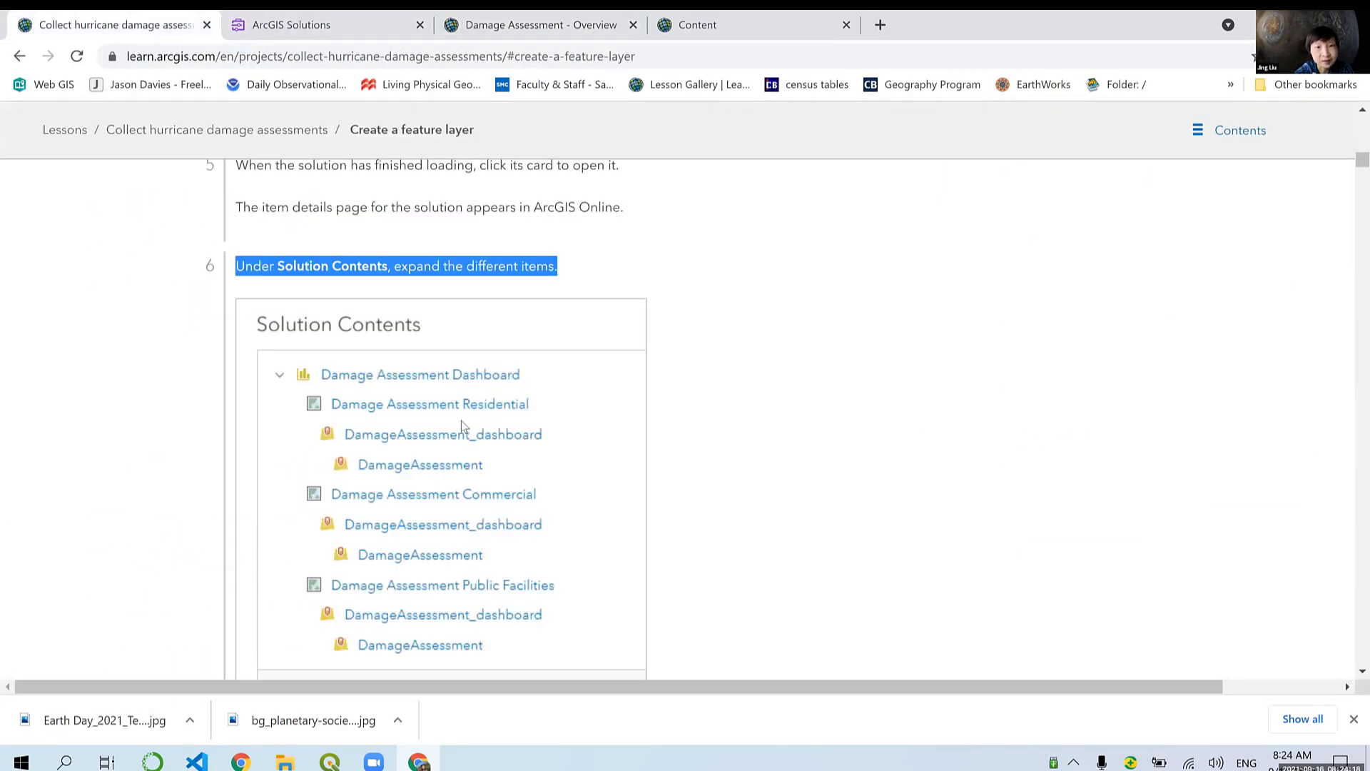
{"action": "scroll", "coordinate": [421, 481], "scroll_direction": "down", "scroll_amount": 1}
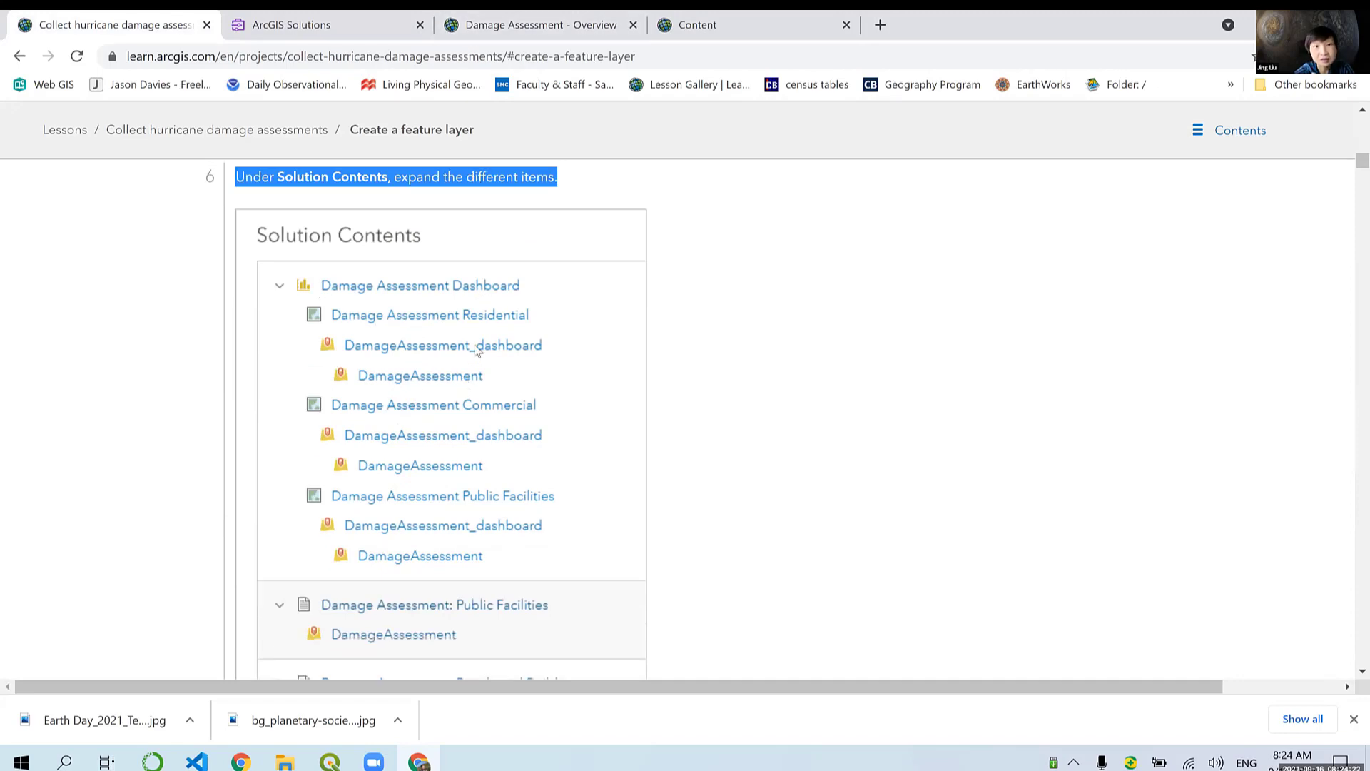
{"action": "left_click", "coordinate": [342, 26]}
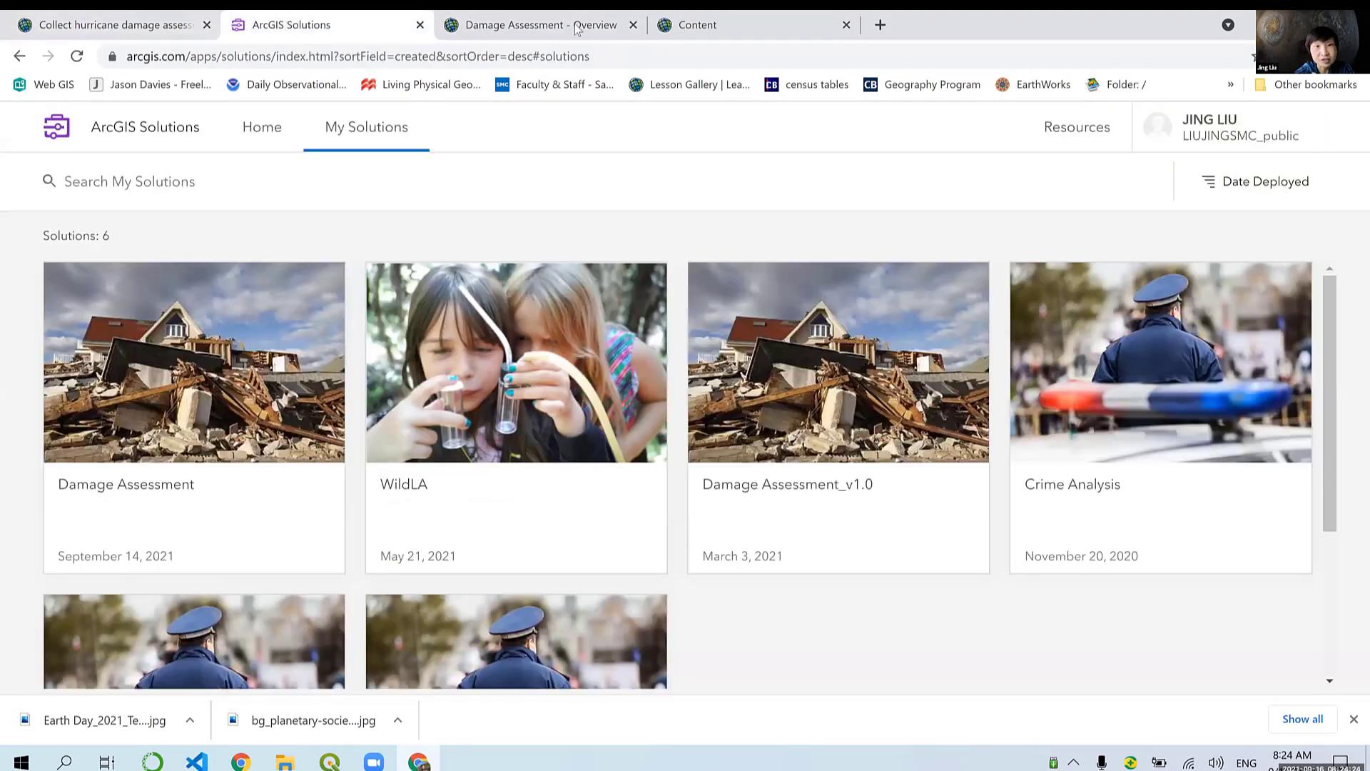
{"action": "left_click", "coordinate": [535, 25]}
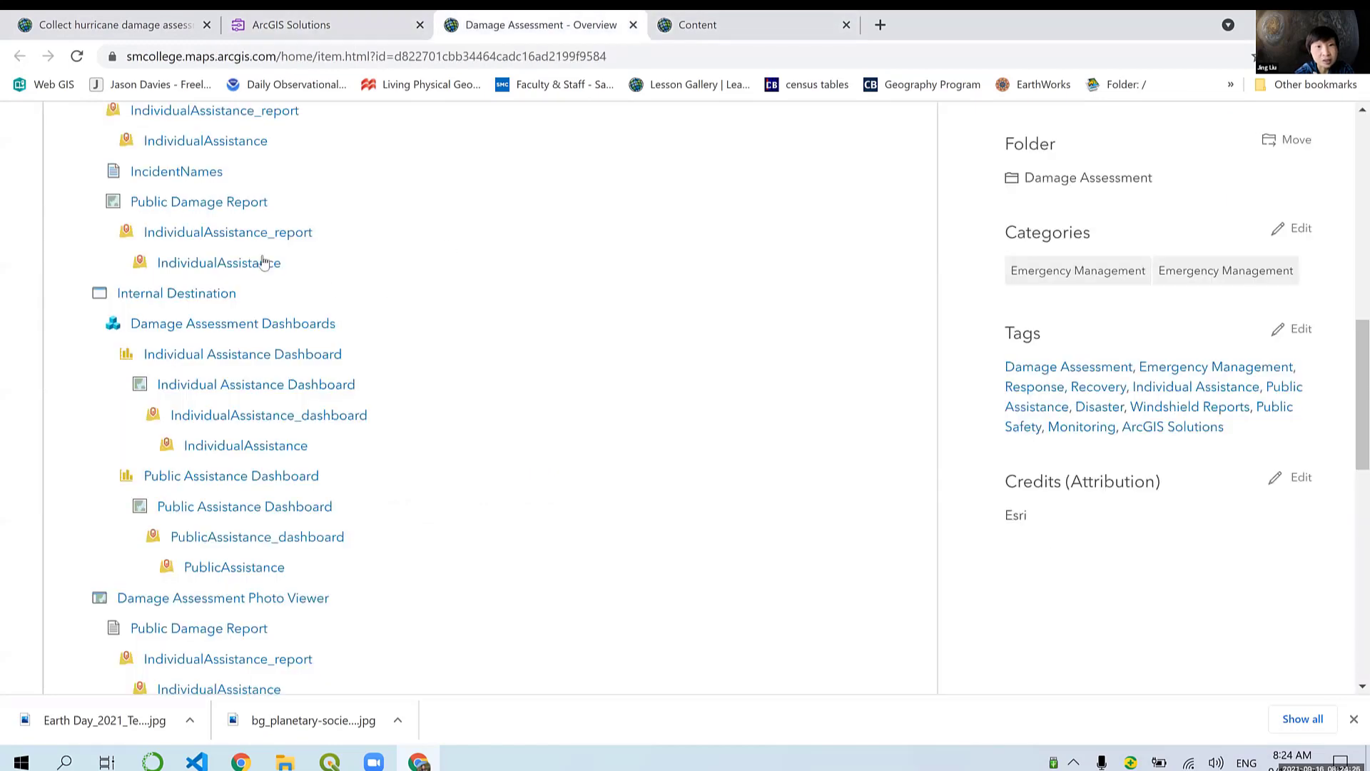
{"action": "left_click", "coordinate": [221, 262]}
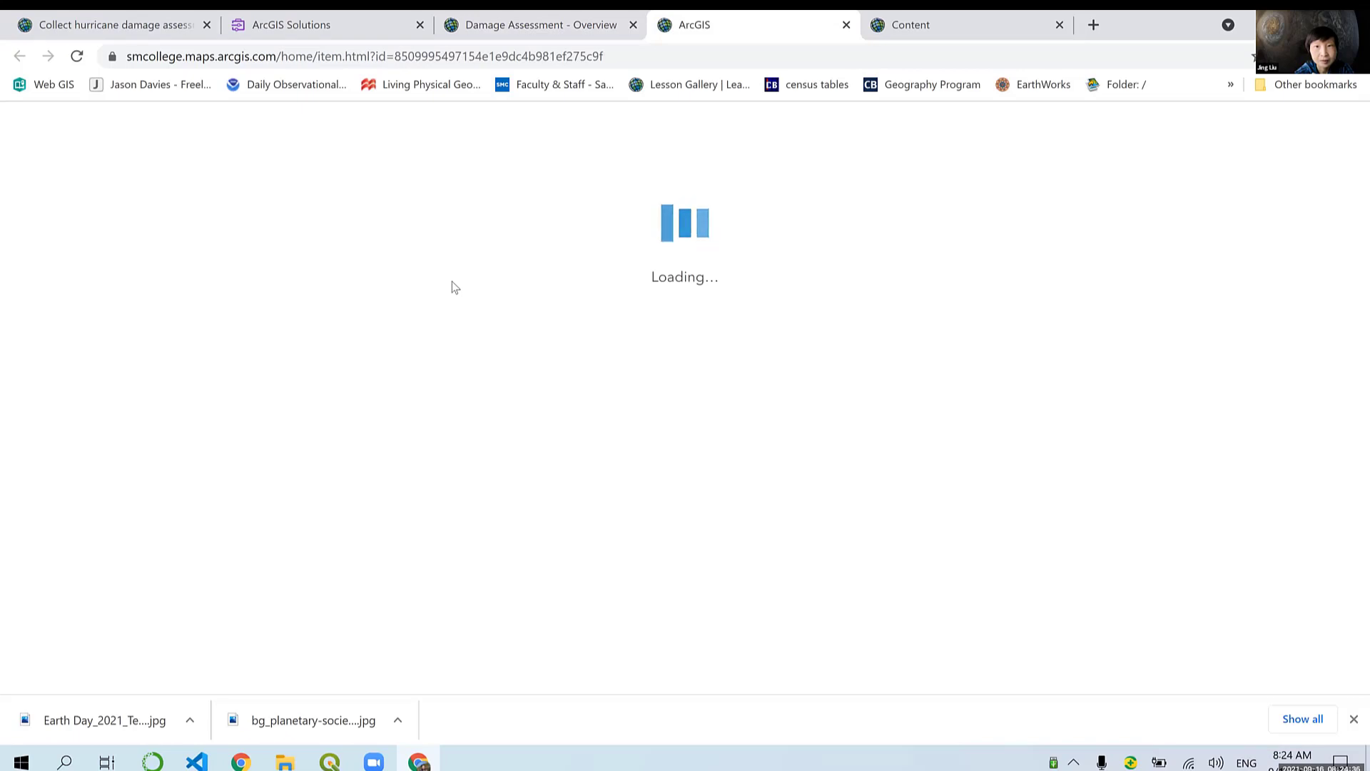
Step: Open the Damage Reports layer, read the lesson's Add a field steps, then return to it
{"action": "scroll", "coordinate": [452, 281], "scroll_direction": "down", "scroll_amount": 3}
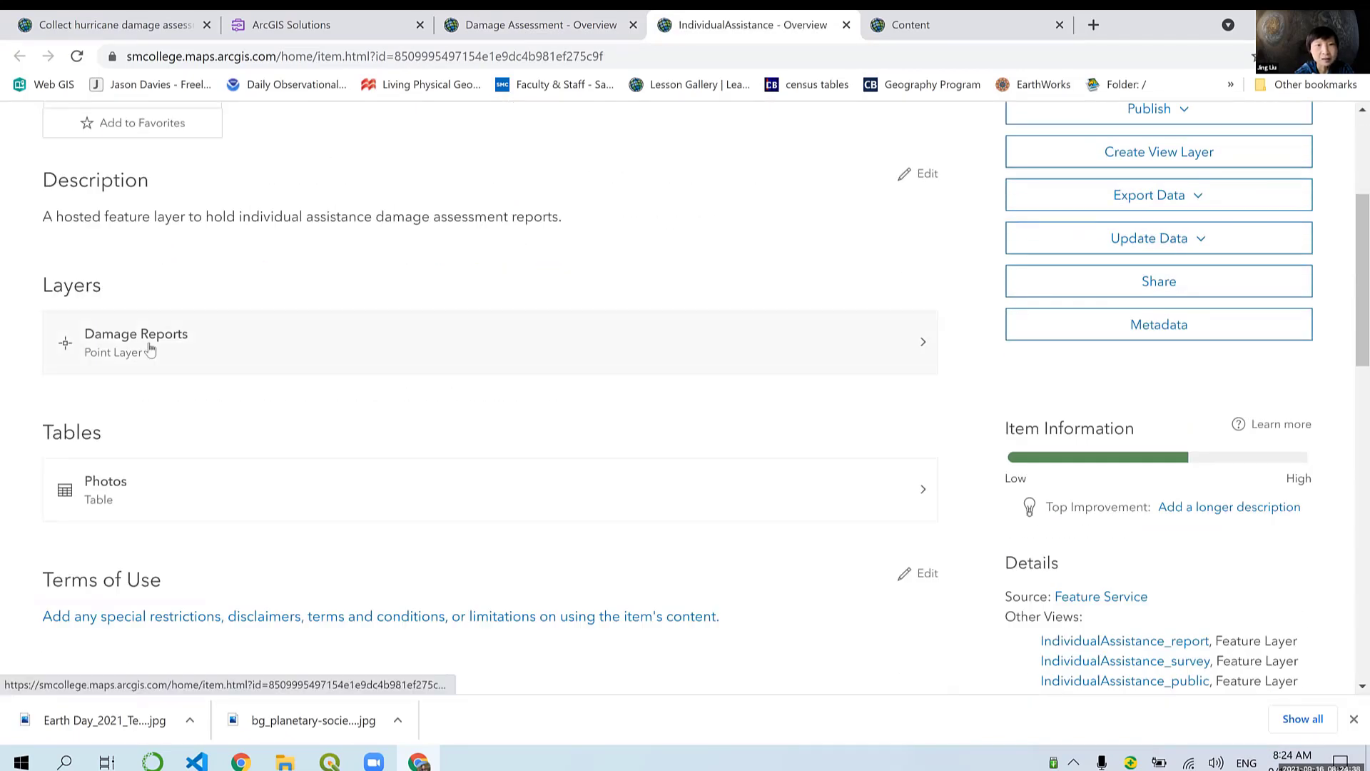
{"action": "left_click", "coordinate": [150, 348]}
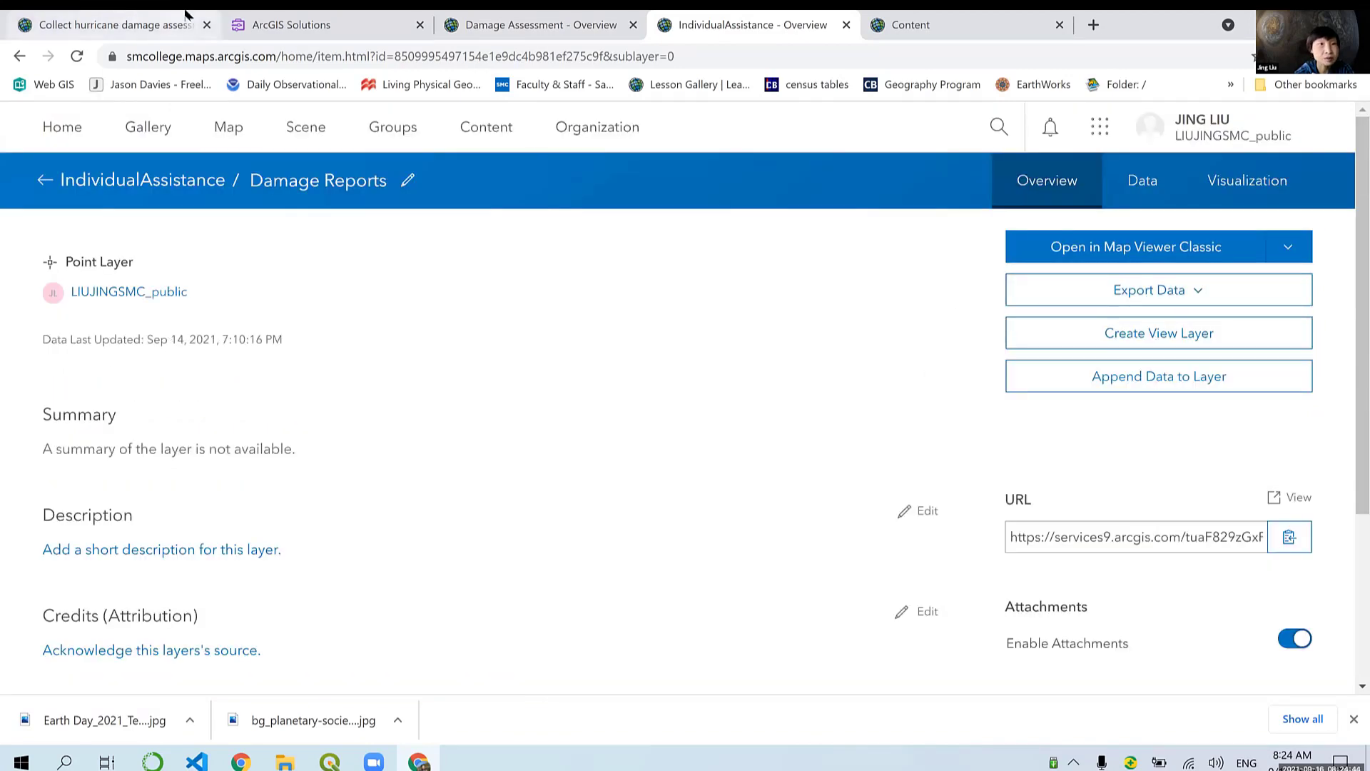
{"action": "left_click", "coordinate": [114, 25]}
{"action": "scroll", "coordinate": [587, 377], "scroll_direction": "down", "scroll_amount": 2}
{"action": "scroll", "coordinate": [587, 378], "scroll_direction": "down", "scroll_amount": 5}
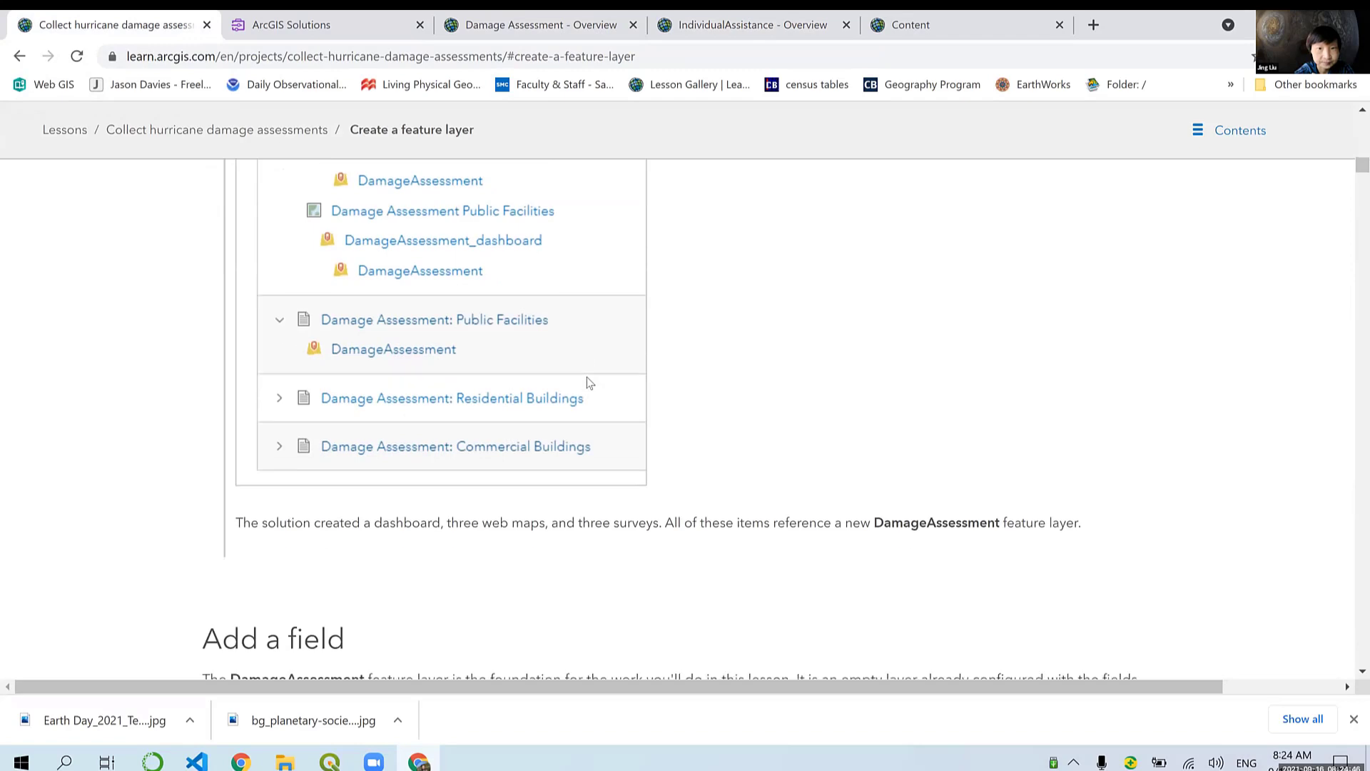
{"action": "scroll", "coordinate": [586, 377], "scroll_direction": "down", "scroll_amount": 2}
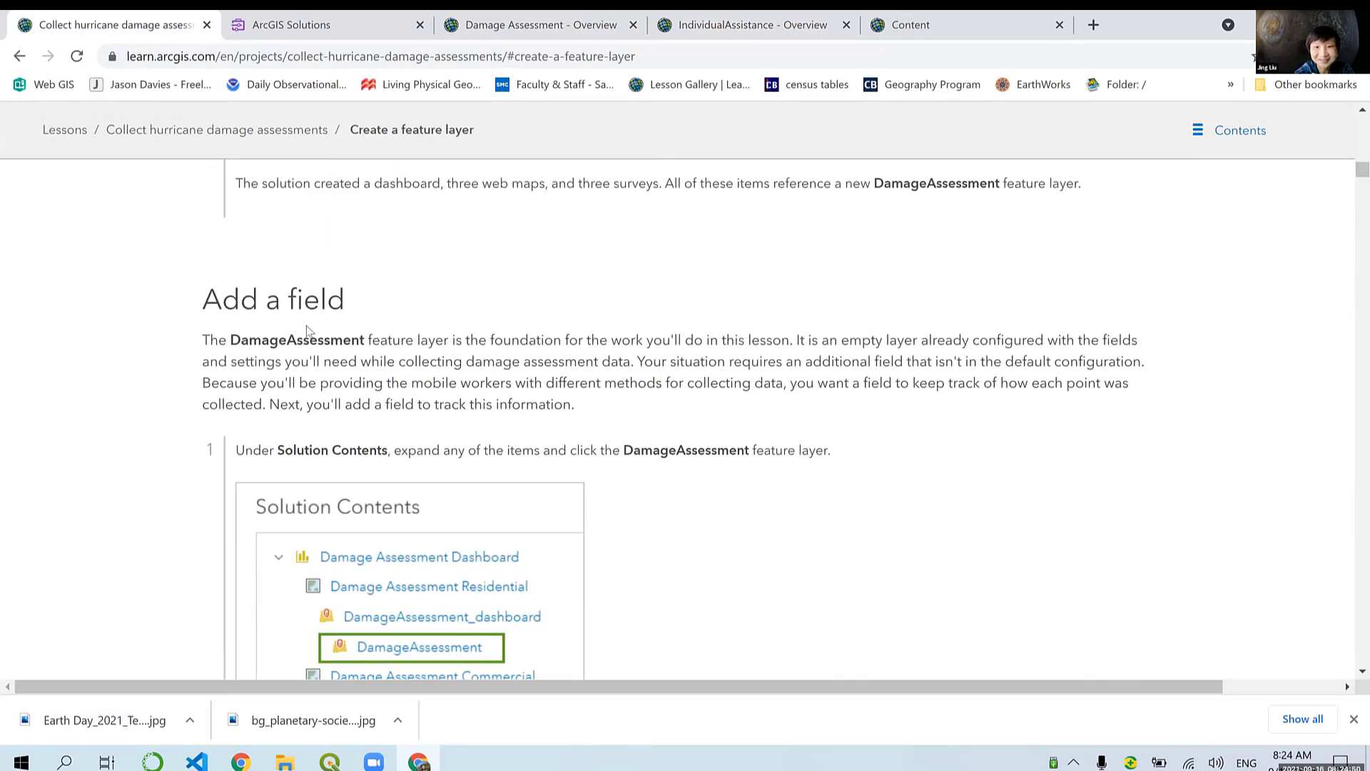
{"action": "scroll", "coordinate": [421, 352], "scroll_direction": "down", "scroll_amount": 5}
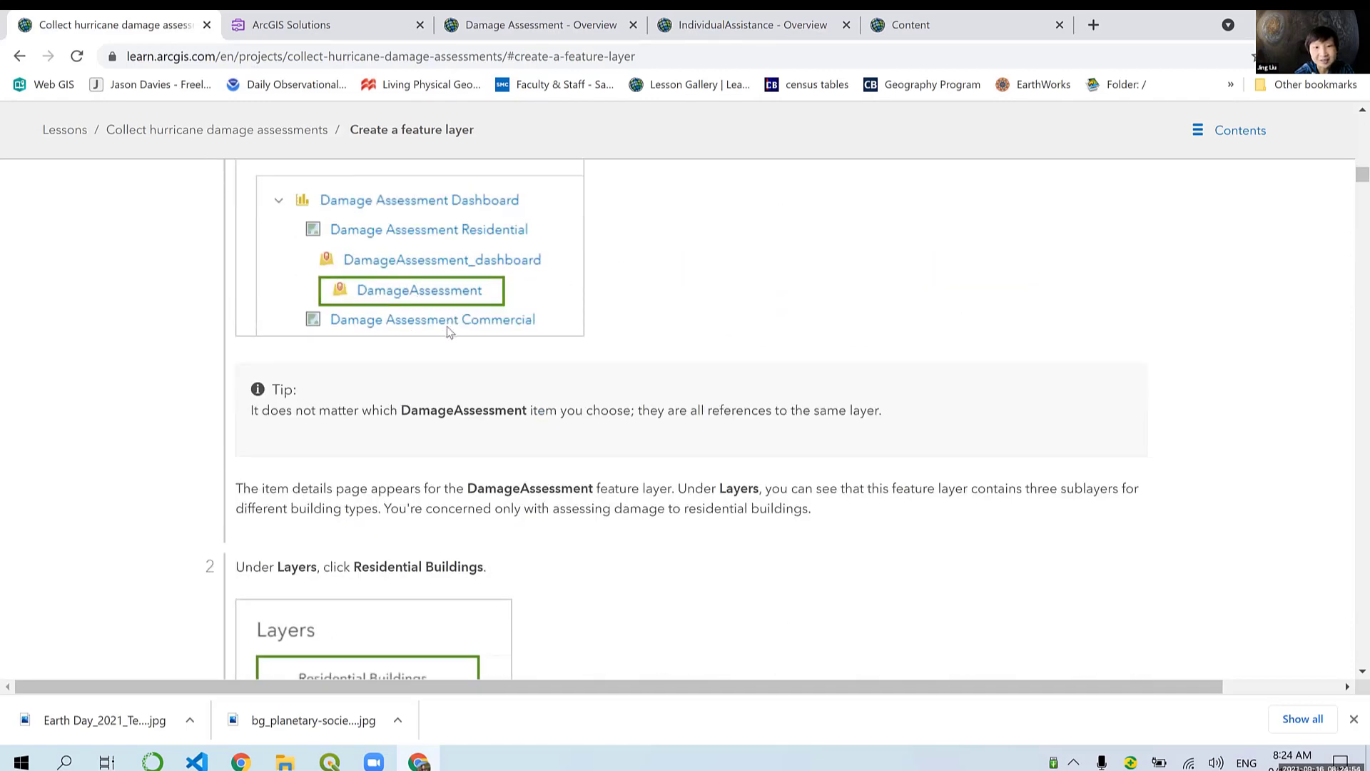
{"action": "scroll", "coordinate": [435, 321], "scroll_direction": "down", "scroll_amount": 4}
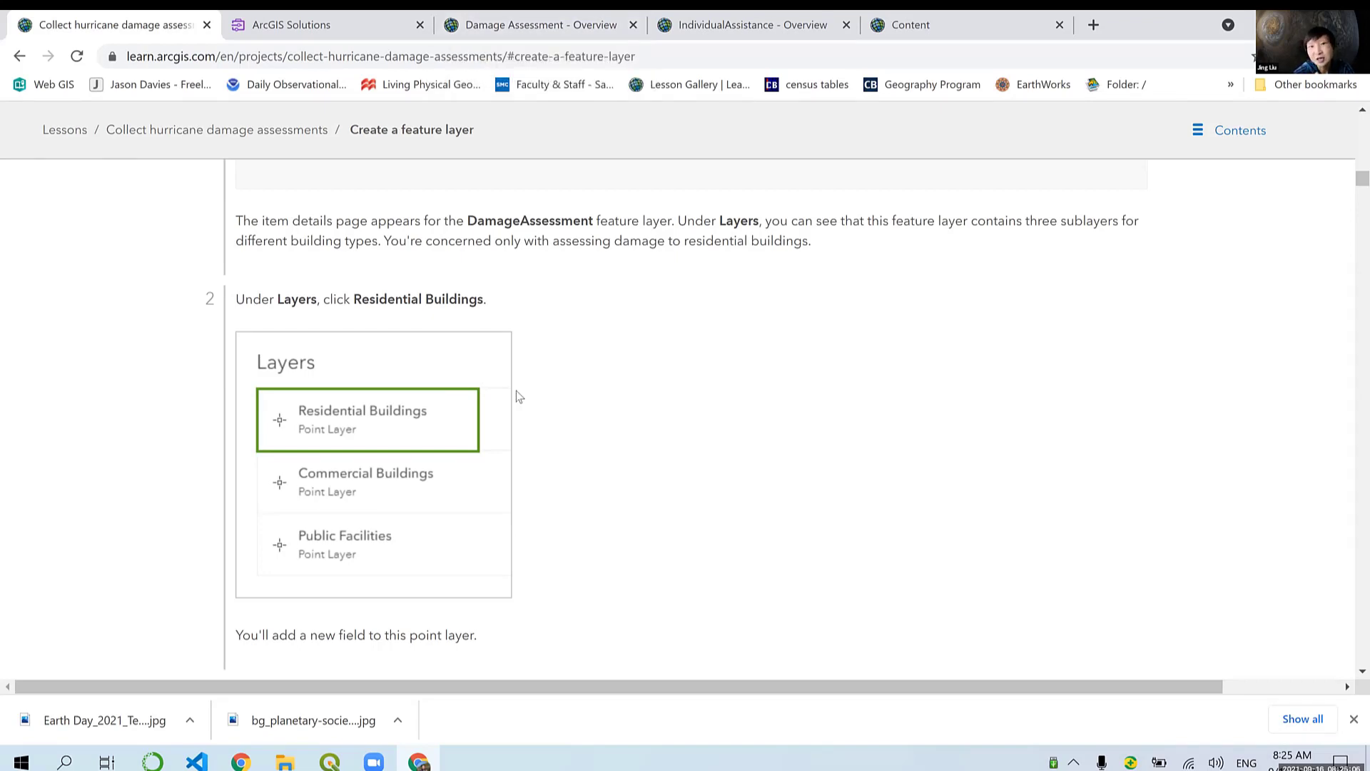
{"action": "scroll", "coordinate": [469, 430], "scroll_direction": "down", "scroll_amount": 5}
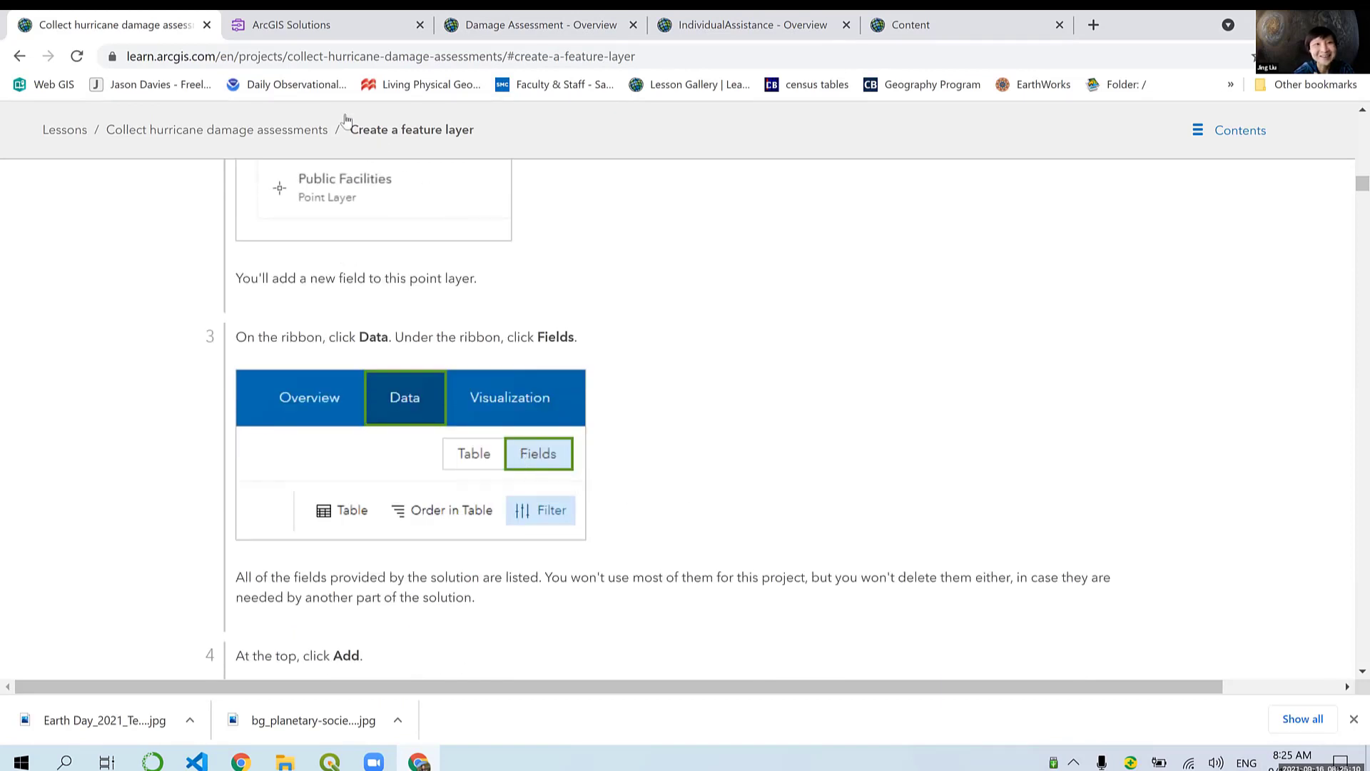
{"action": "left_click", "coordinate": [752, 24]}
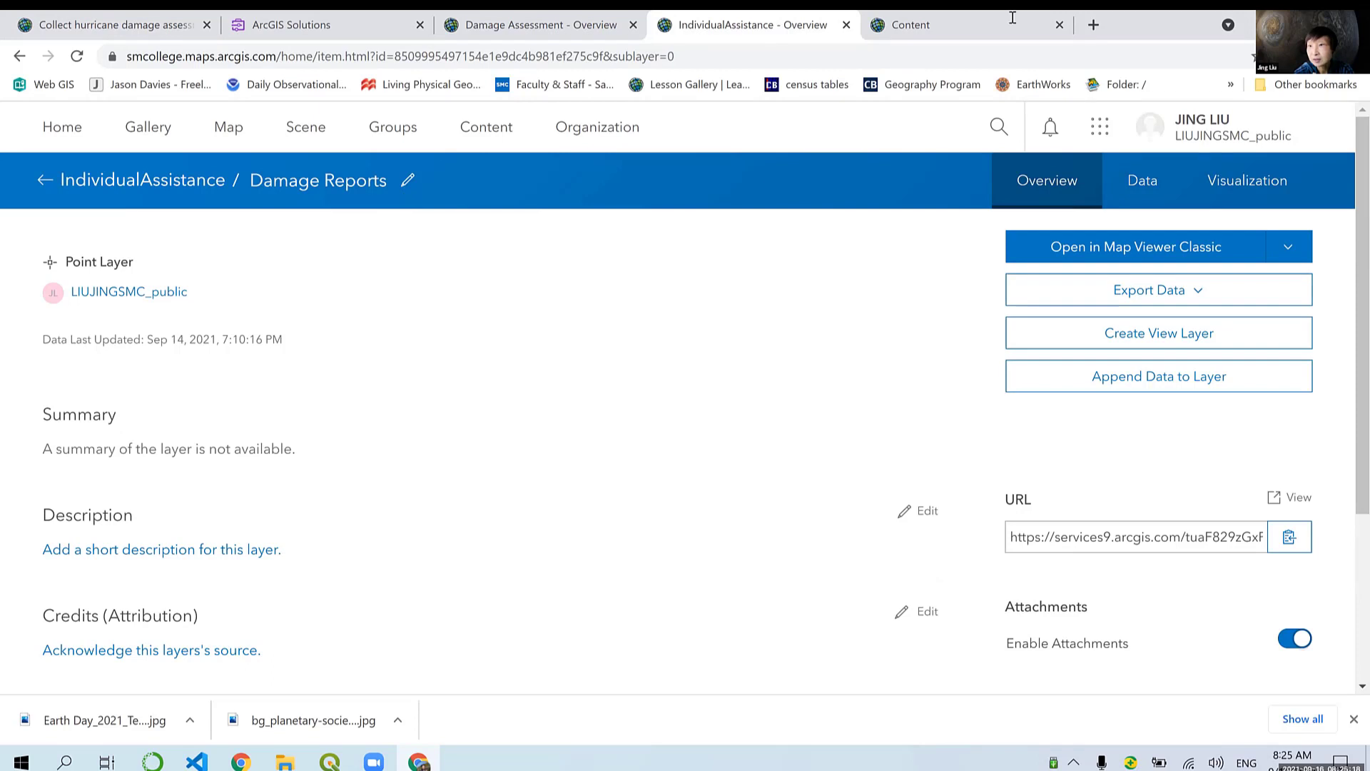
Step: Show the Damage Reports layer's 114 fields and start adding a new field
{"action": "left_click", "coordinate": [1143, 184]}
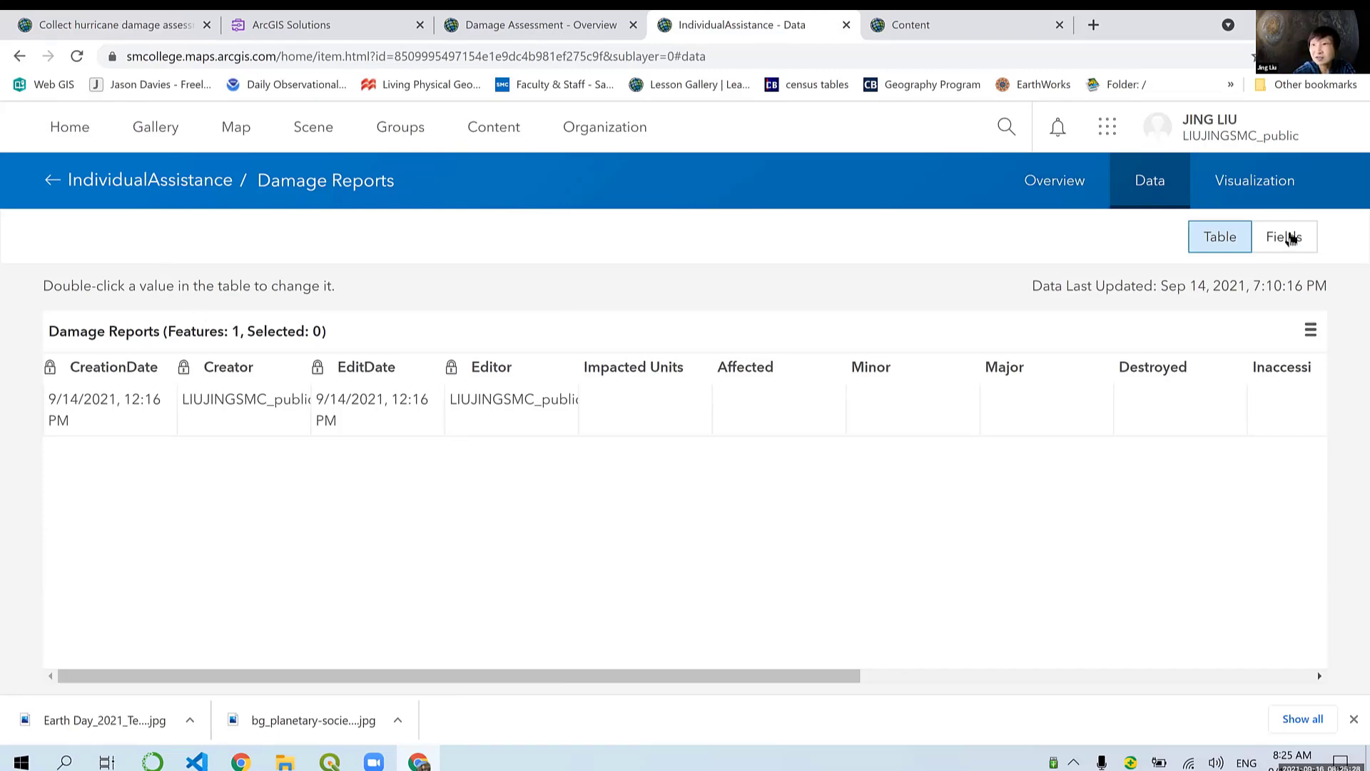
{"action": "left_click", "coordinate": [1288, 237]}
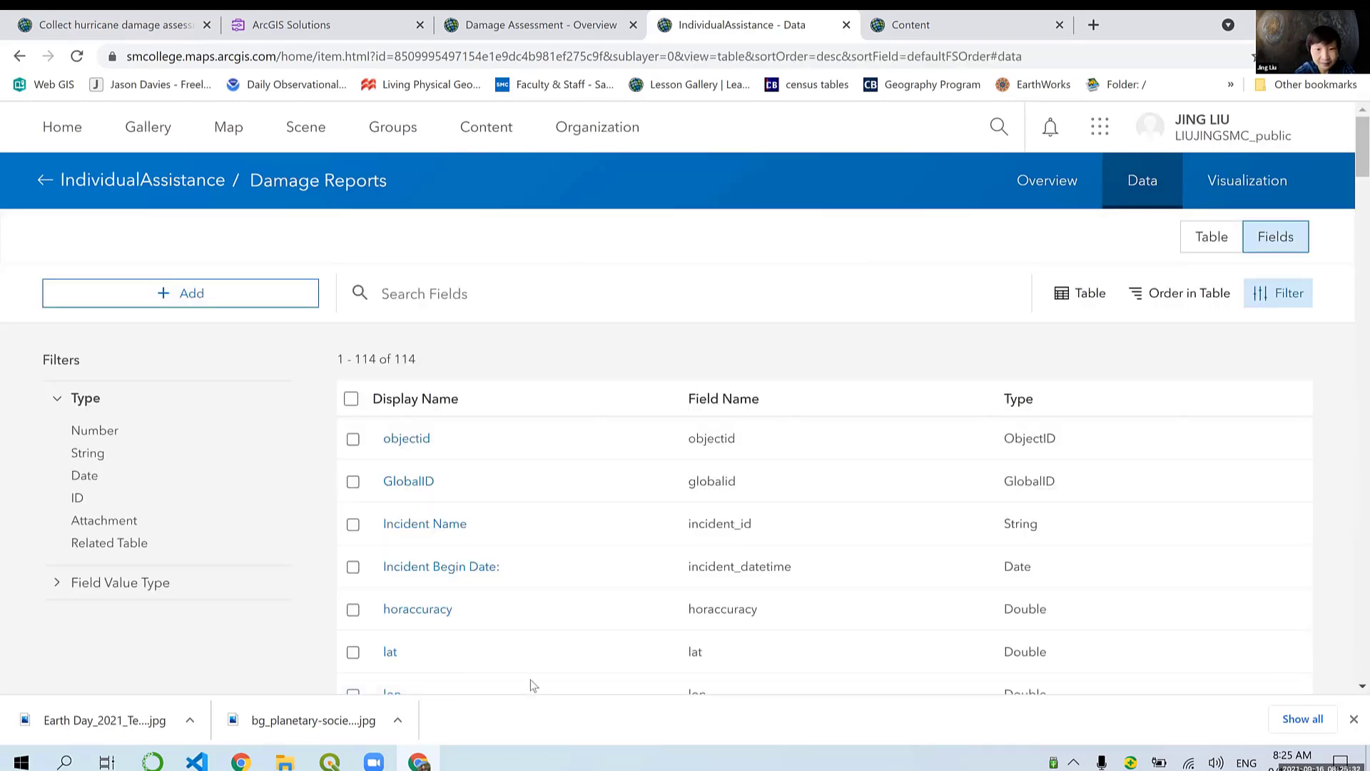
{"action": "scroll", "coordinate": [519, 567], "scroll_direction": "down", "scroll_amount": 3}
{"action": "scroll", "coordinate": [521, 566], "scroll_direction": "up", "scroll_amount": 3}
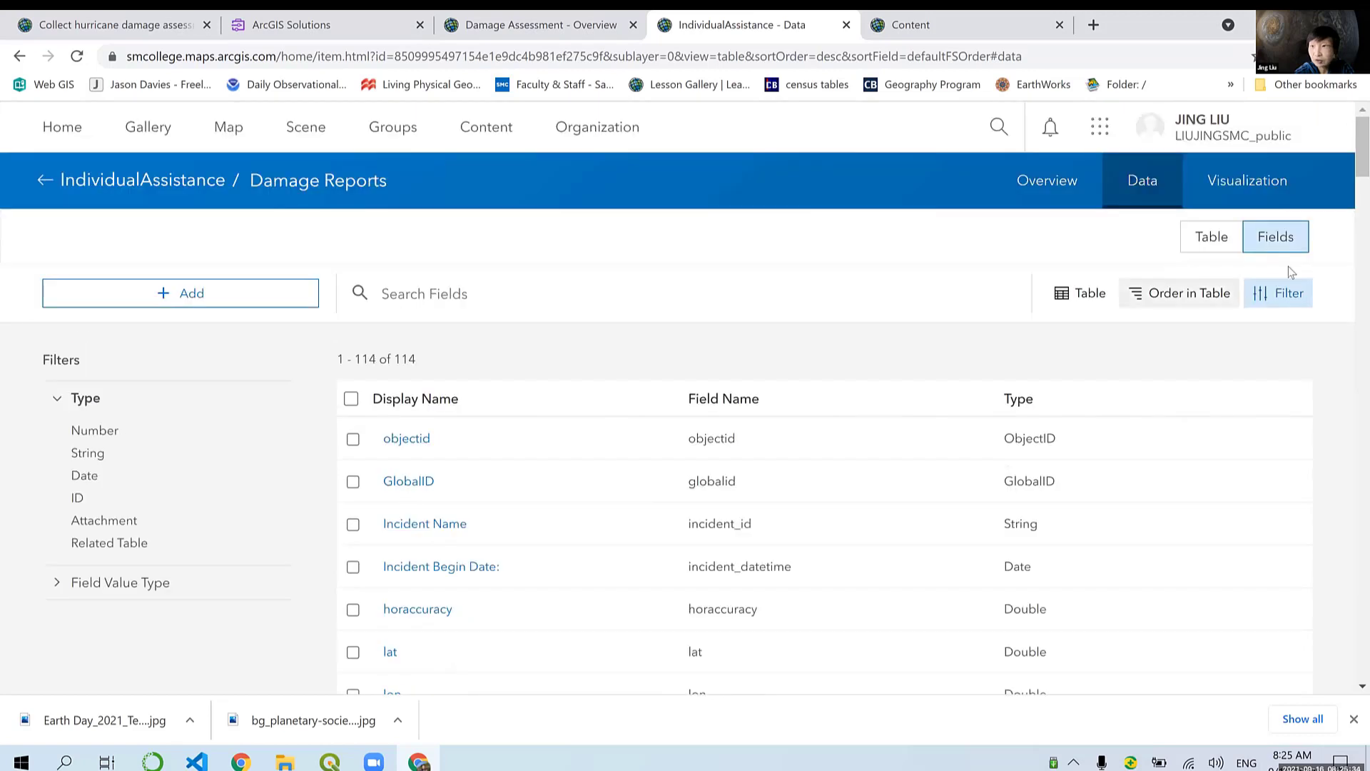
{"action": "left_click", "coordinate": [250, 305]}
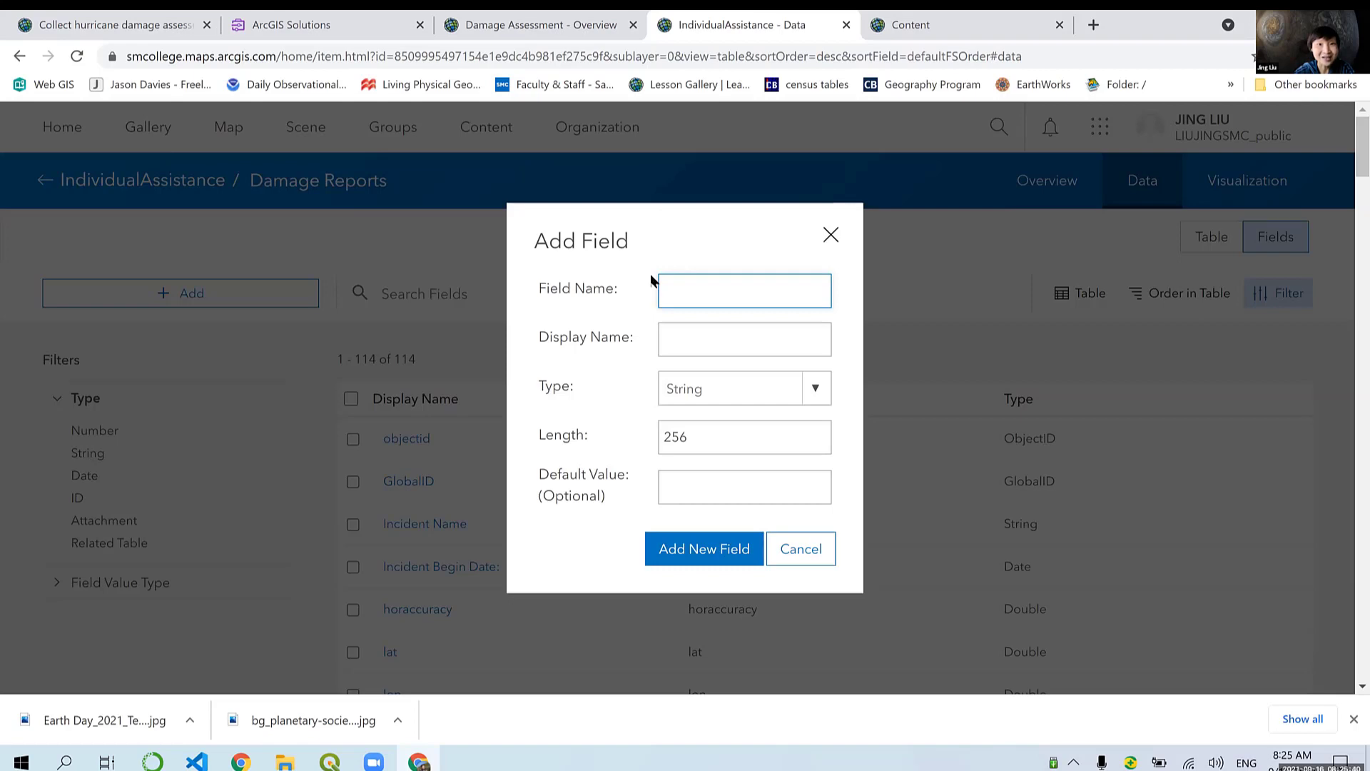
Step: Read the lesson's steps for the Integer field assessmenttype, displayed as Assessment Type
{"action": "left_click", "coordinate": [321, 22]}
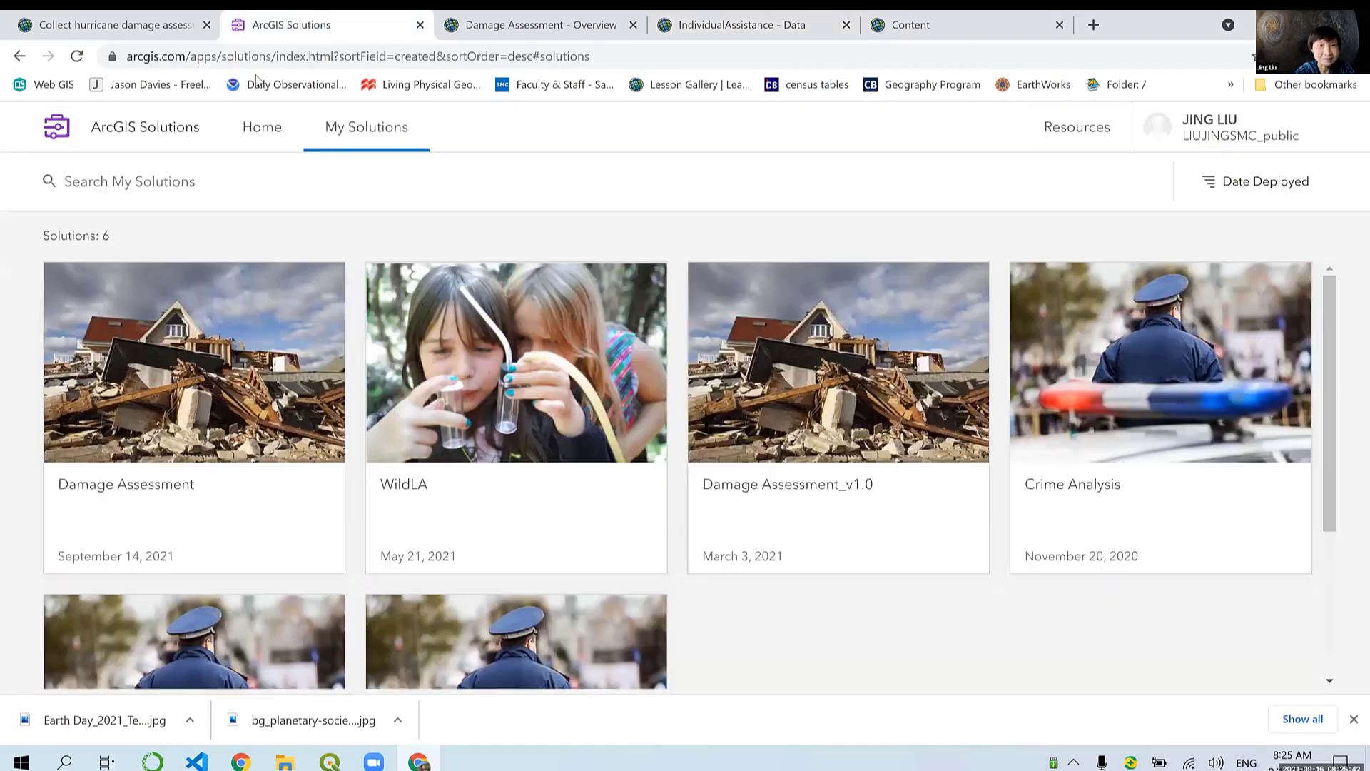
{"action": "left_click", "coordinate": [111, 20]}
{"action": "scroll", "coordinate": [434, 355], "scroll_direction": "down", "scroll_amount": 10}
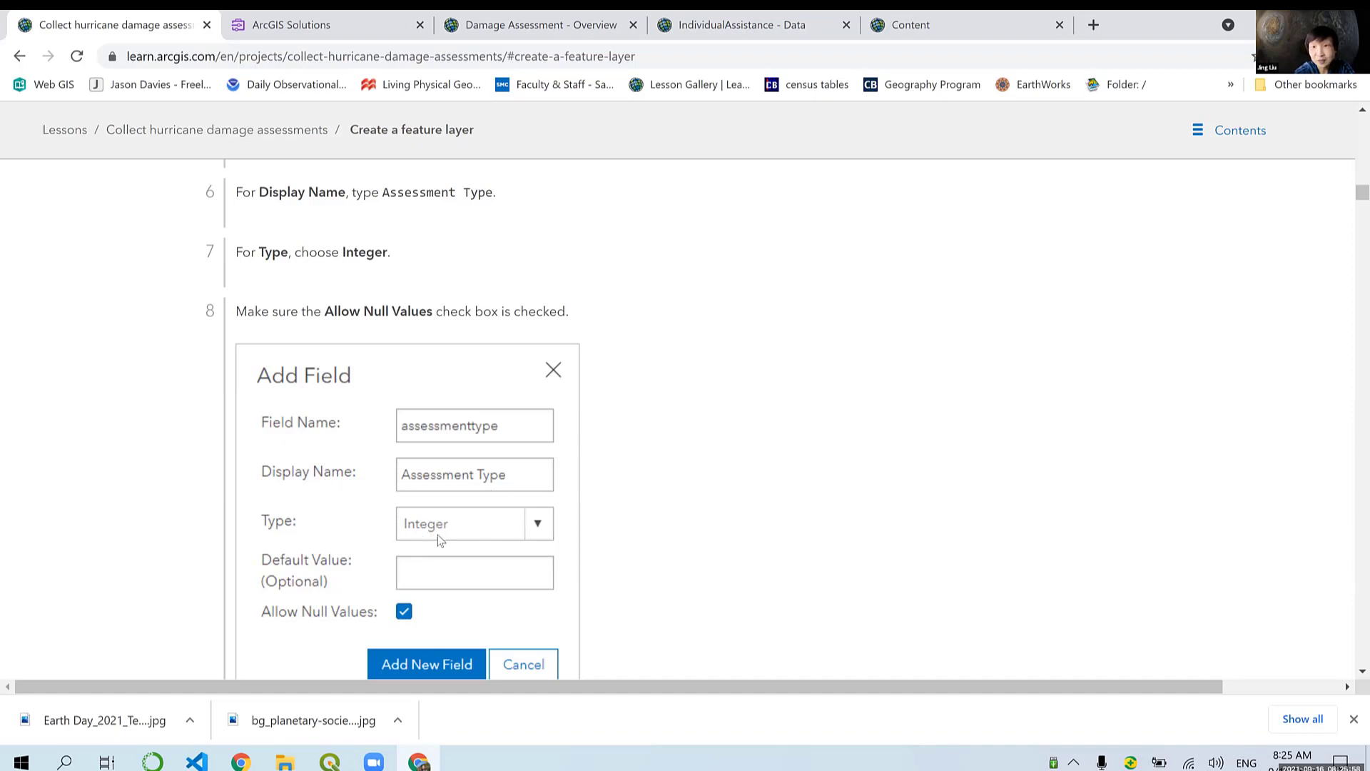
Step: Read lesson steps 9–14, highlighting code 0 and the 'Initial damage assessment' labels, then return to the fields
{"action": "scroll", "coordinate": [443, 534], "scroll_direction": "down", "scroll_amount": 5}
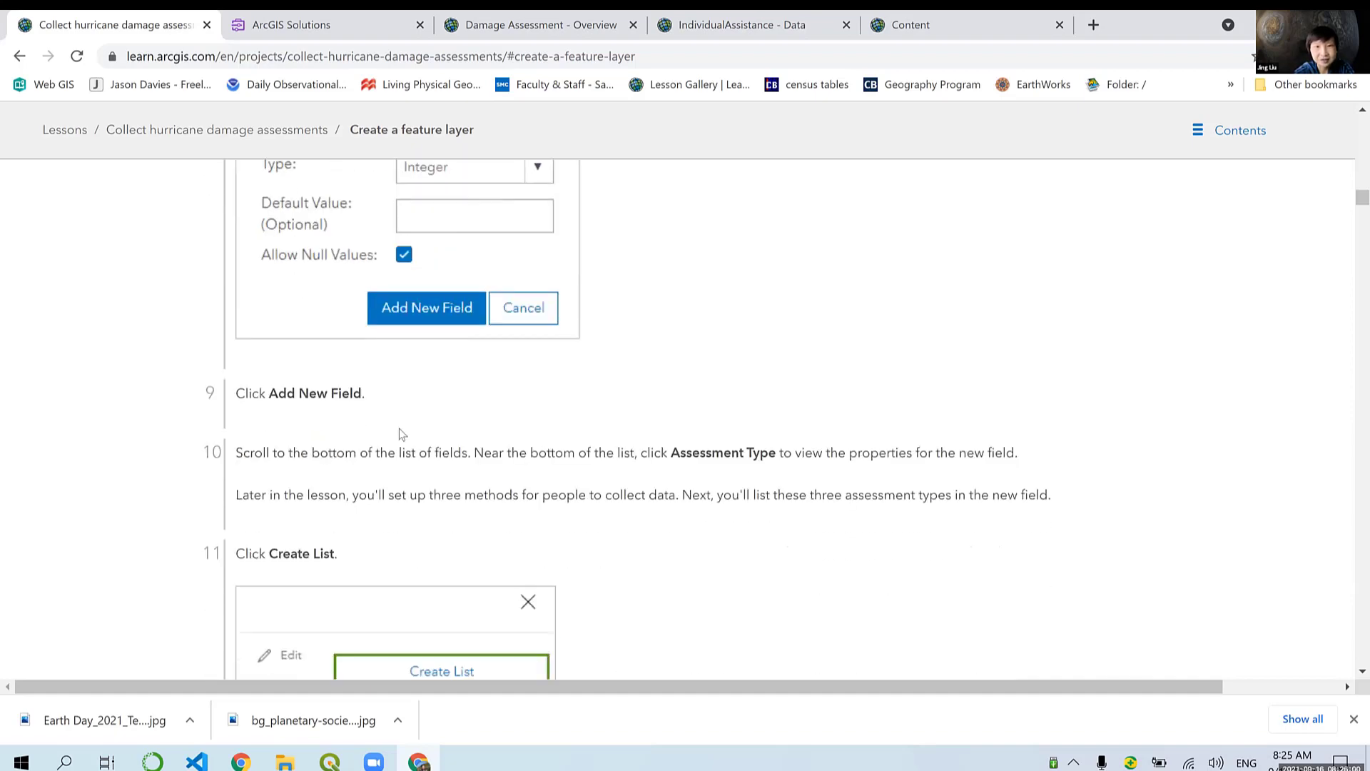
{"action": "scroll", "coordinate": [370, 478], "scroll_direction": "down", "scroll_amount": 3}
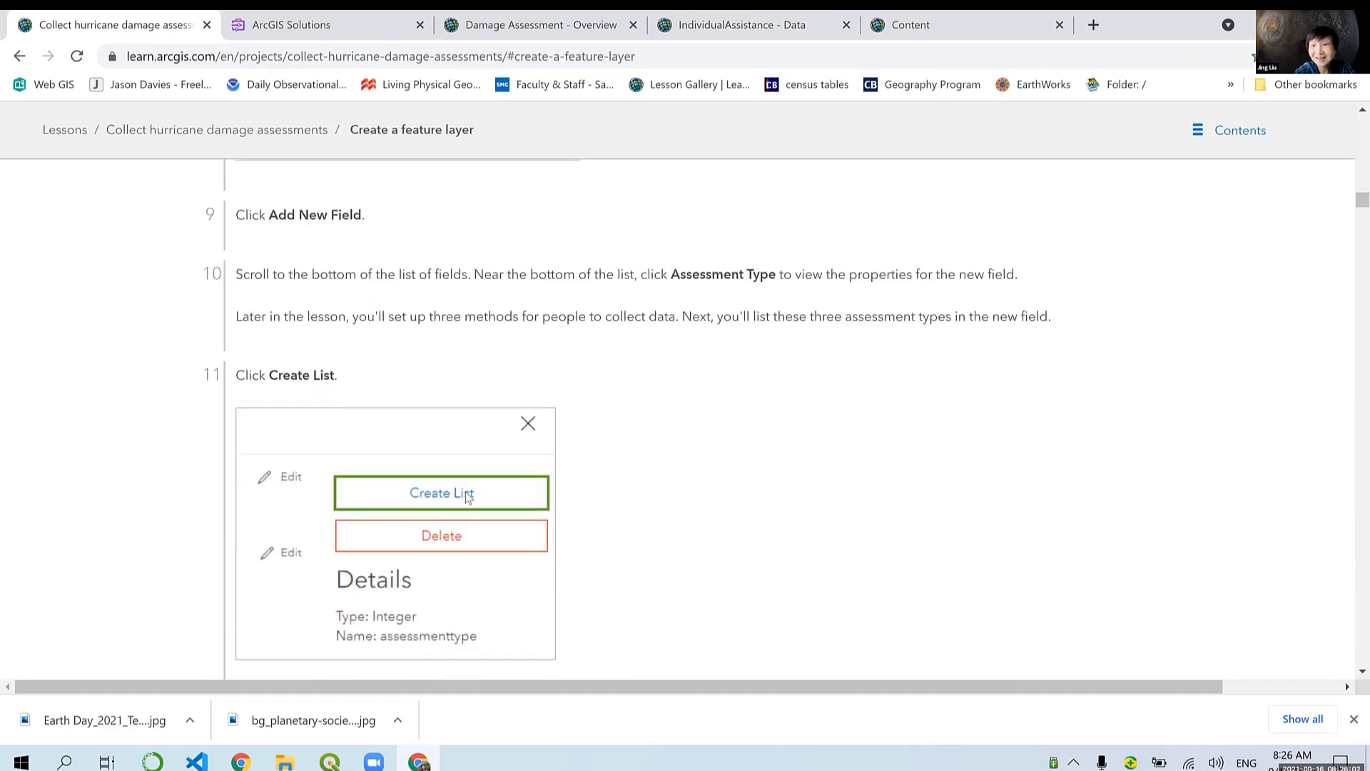
{"action": "scroll", "coordinate": [466, 494], "scroll_direction": "down", "scroll_amount": 1}
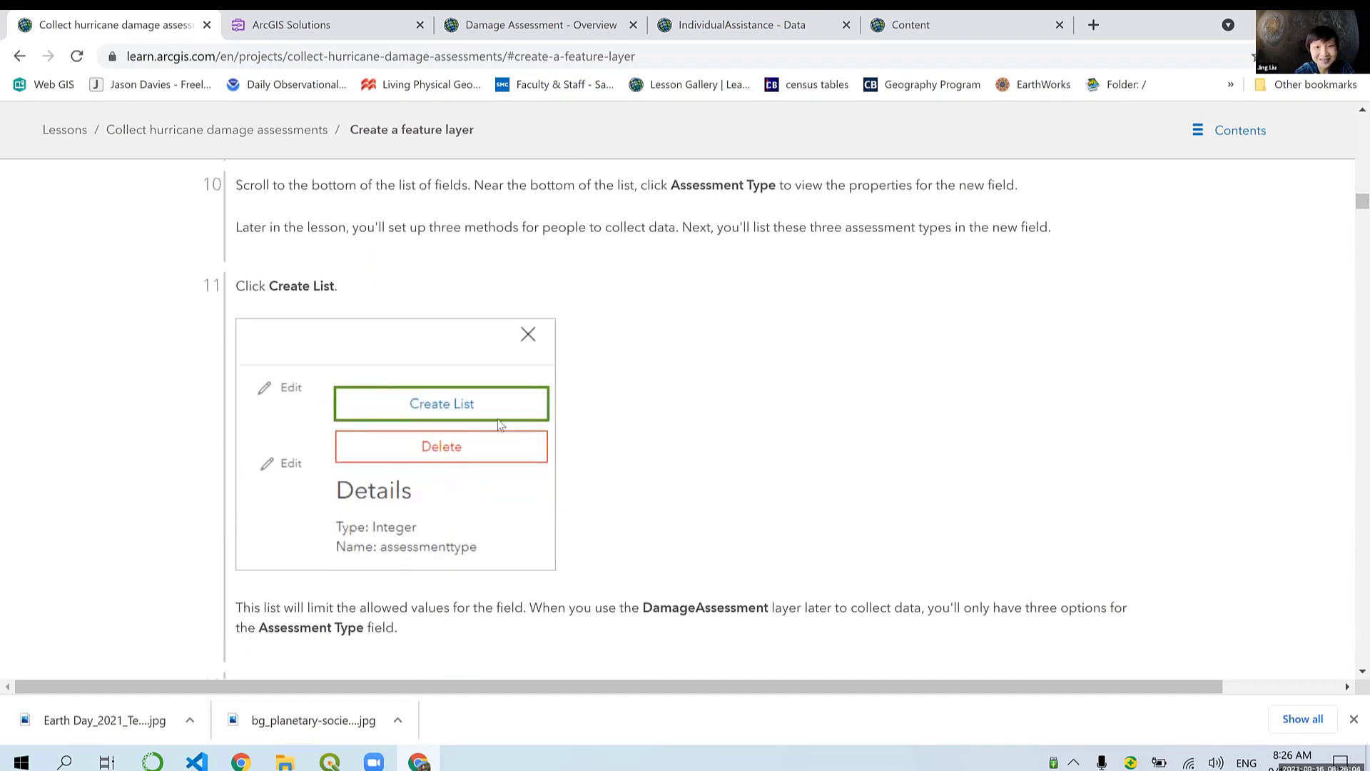
{"action": "scroll", "coordinate": [561, 550], "scroll_direction": "down", "scroll_amount": 3}
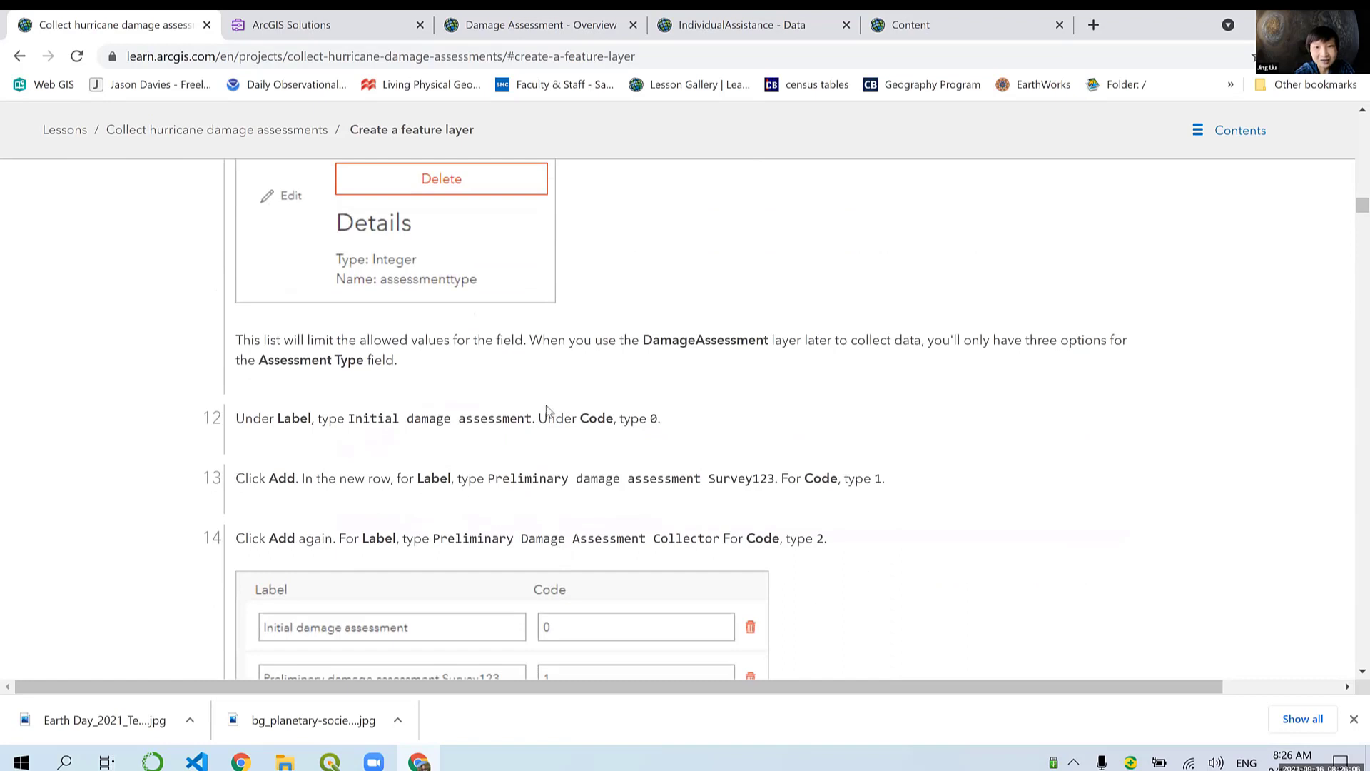
{"action": "double_click", "coordinate": [654, 418]}
{"action": "left_click_drag", "start_coordinate": [348, 418], "coordinate": [536, 414]}
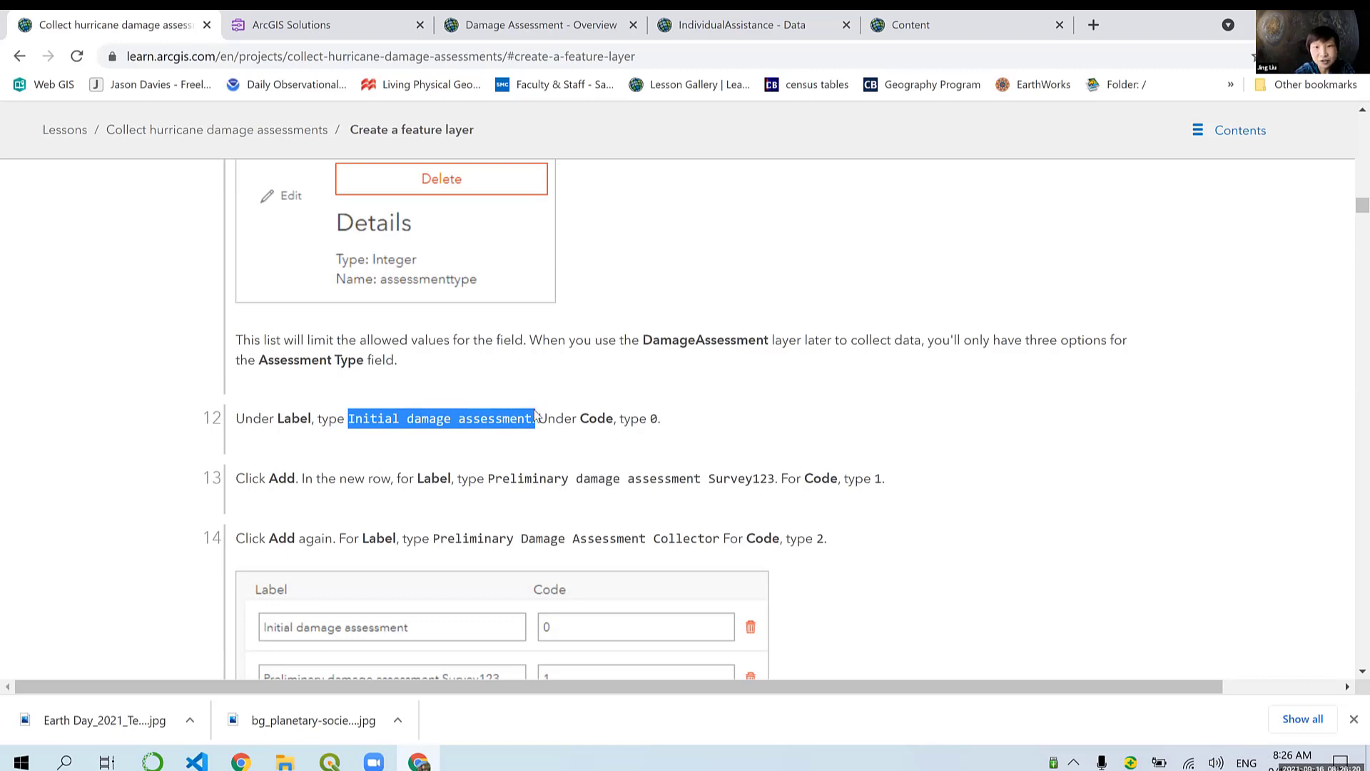
{"action": "left_click_drag", "start_coordinate": [487, 478], "coordinate": [719, 479]}
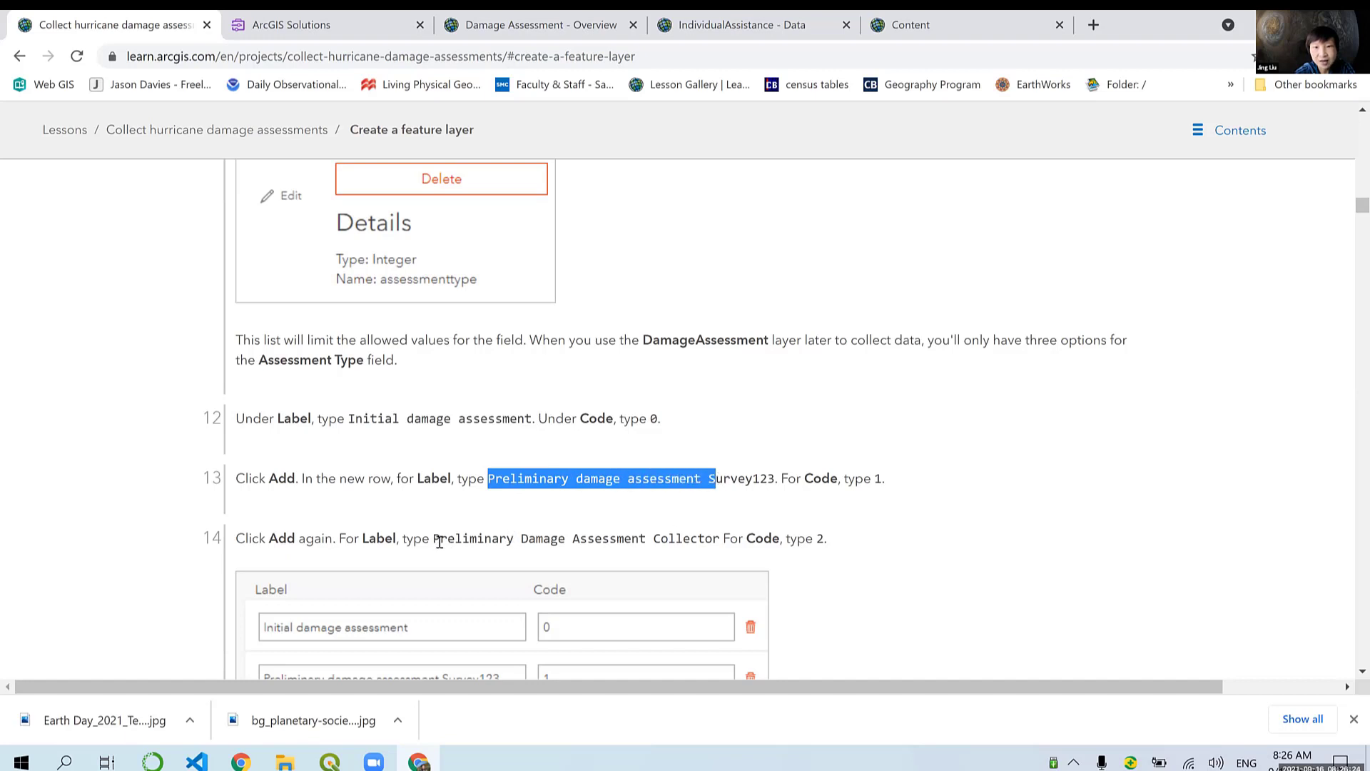
{"action": "left_click_drag", "start_coordinate": [430, 539], "coordinate": [713, 536]}
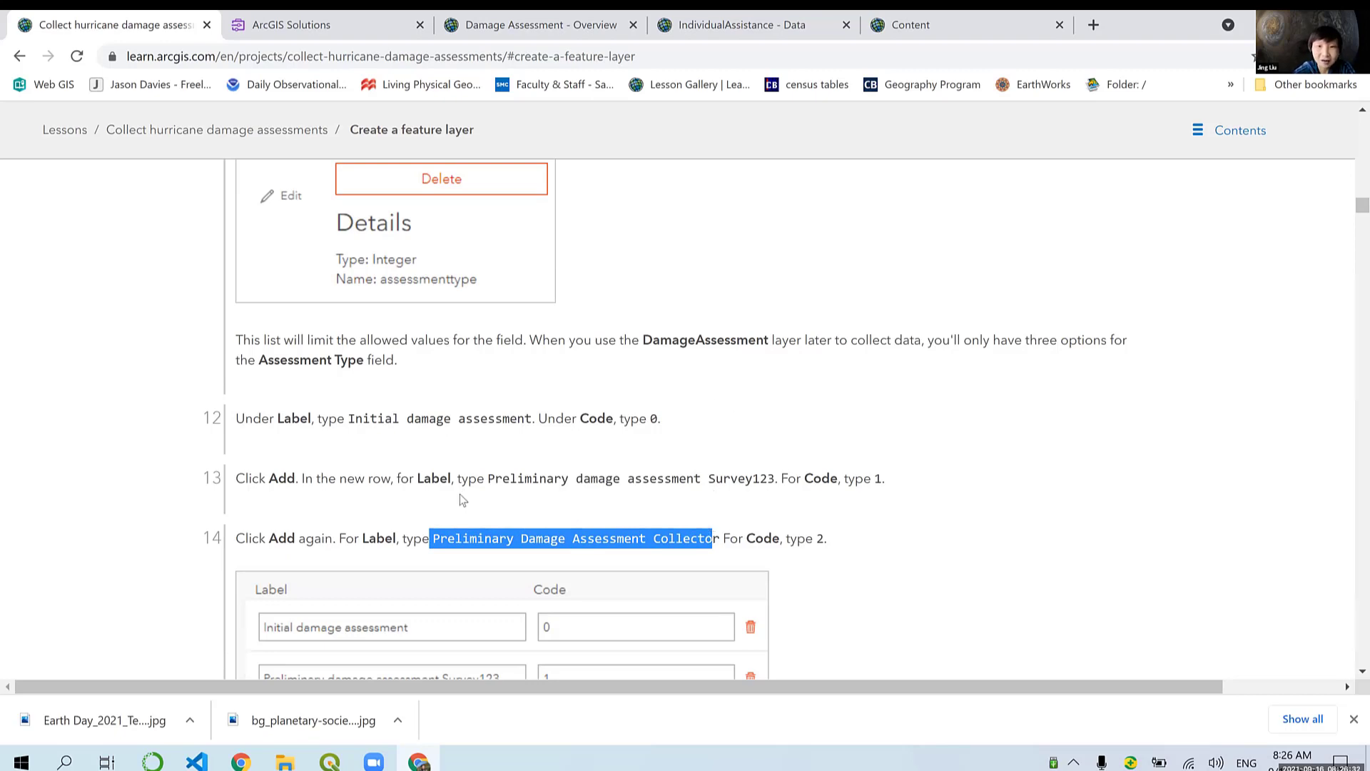
{"action": "left_click_drag", "start_coordinate": [488, 478], "coordinate": [722, 478]}
{"action": "scroll", "coordinate": [359, 423], "scroll_direction": "down", "scroll_amount": 2}
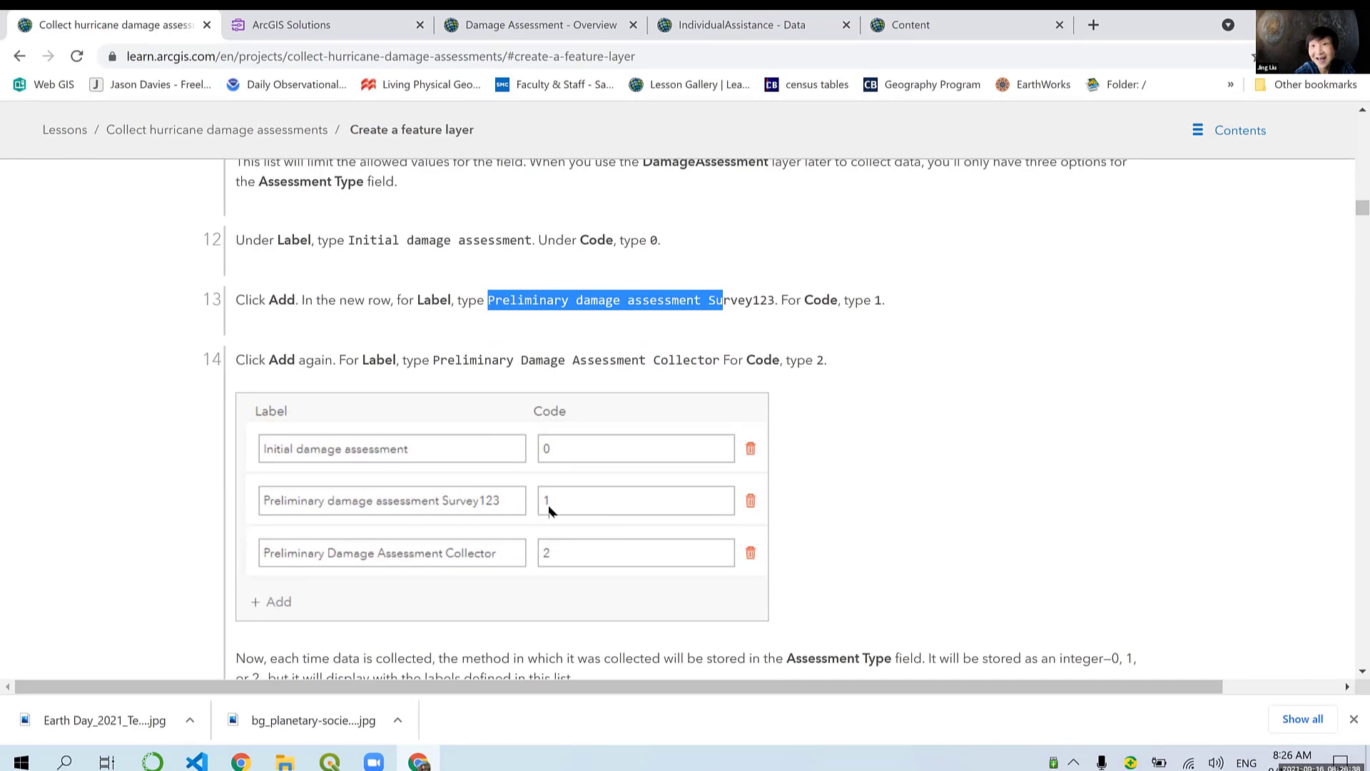
{"action": "left_click", "coordinate": [745, 25]}
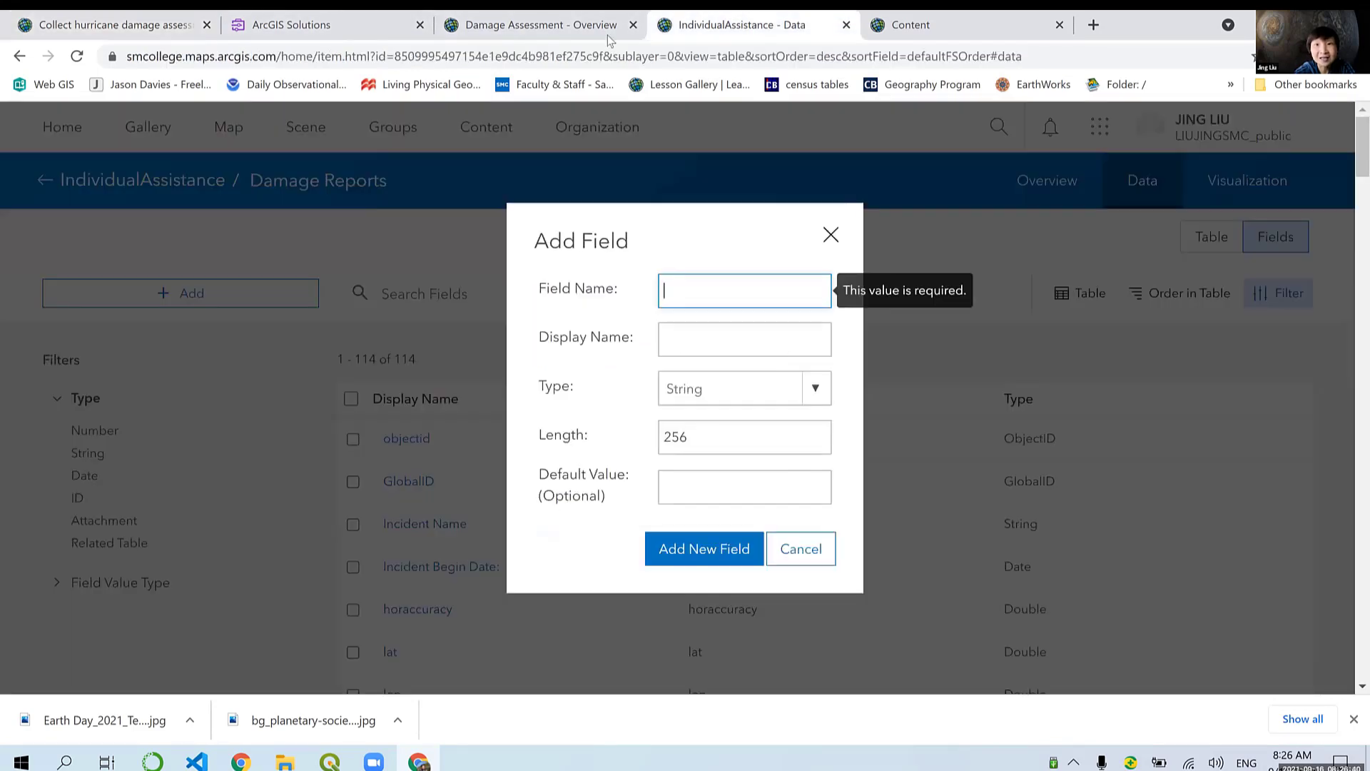
Step: Close the empty Add Field form and find the existing assessmenttype2 field at the list's bottom
{"action": "left_click", "coordinate": [831, 235]}
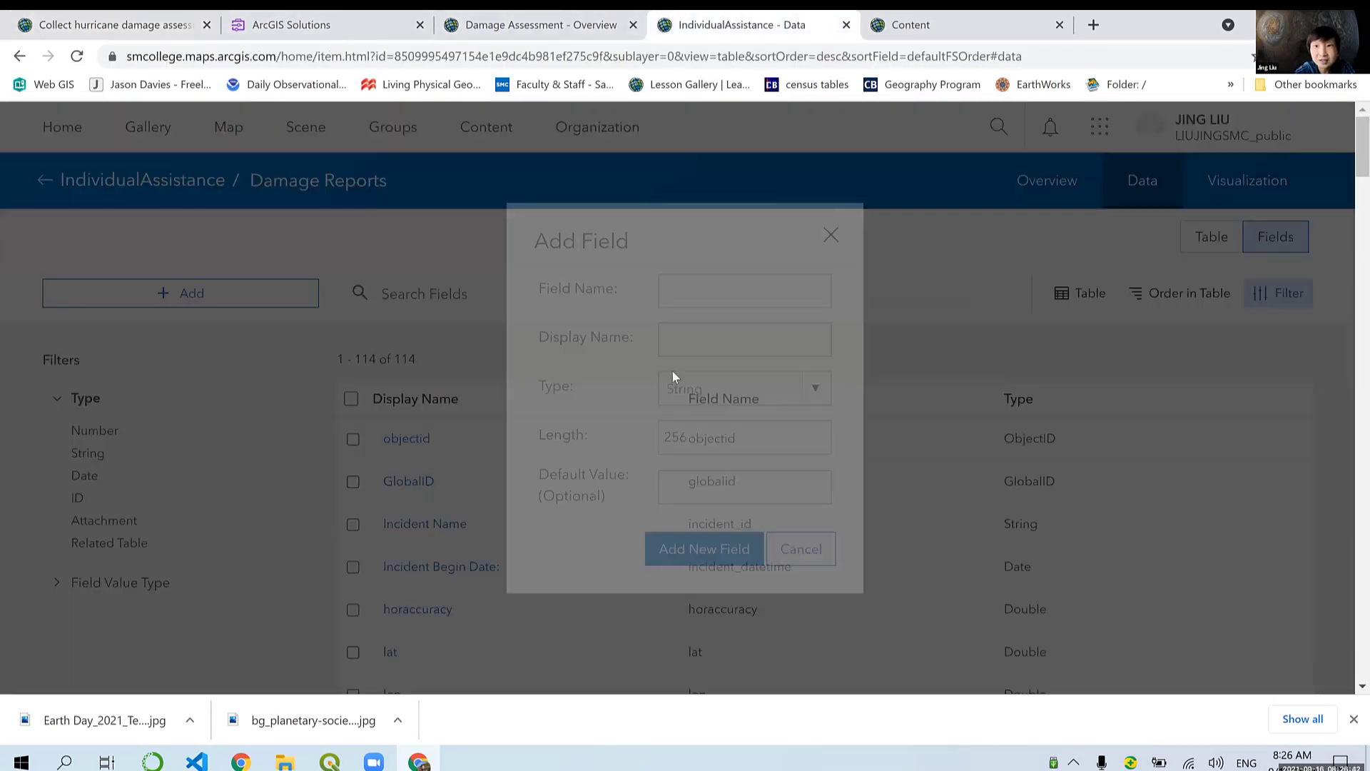
{"action": "scroll", "coordinate": [672, 379], "scroll_direction": "down", "scroll_amount": 11}
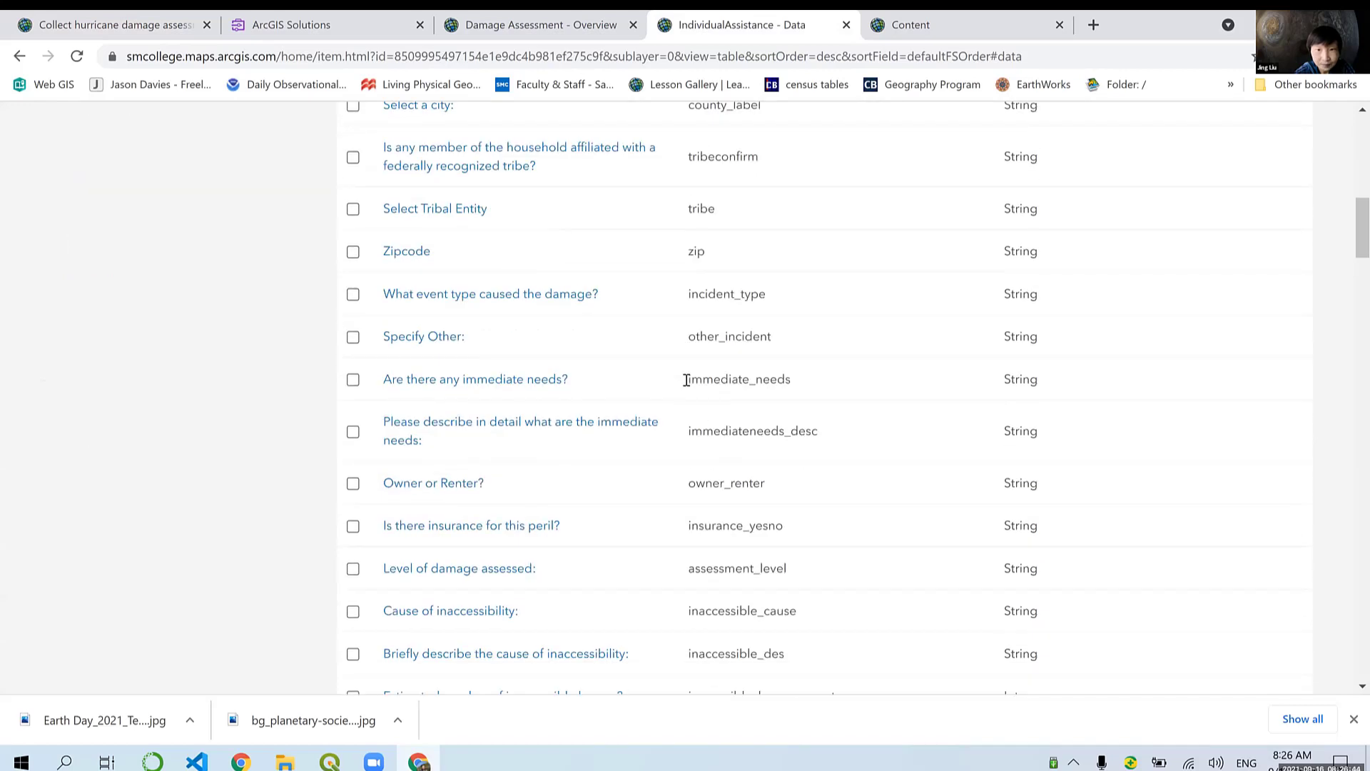
{"action": "scroll", "coordinate": [686, 380], "scroll_direction": "down", "scroll_amount": 4}
{"action": "scroll", "coordinate": [711, 576], "scroll_direction": "down", "scroll_amount": 17}
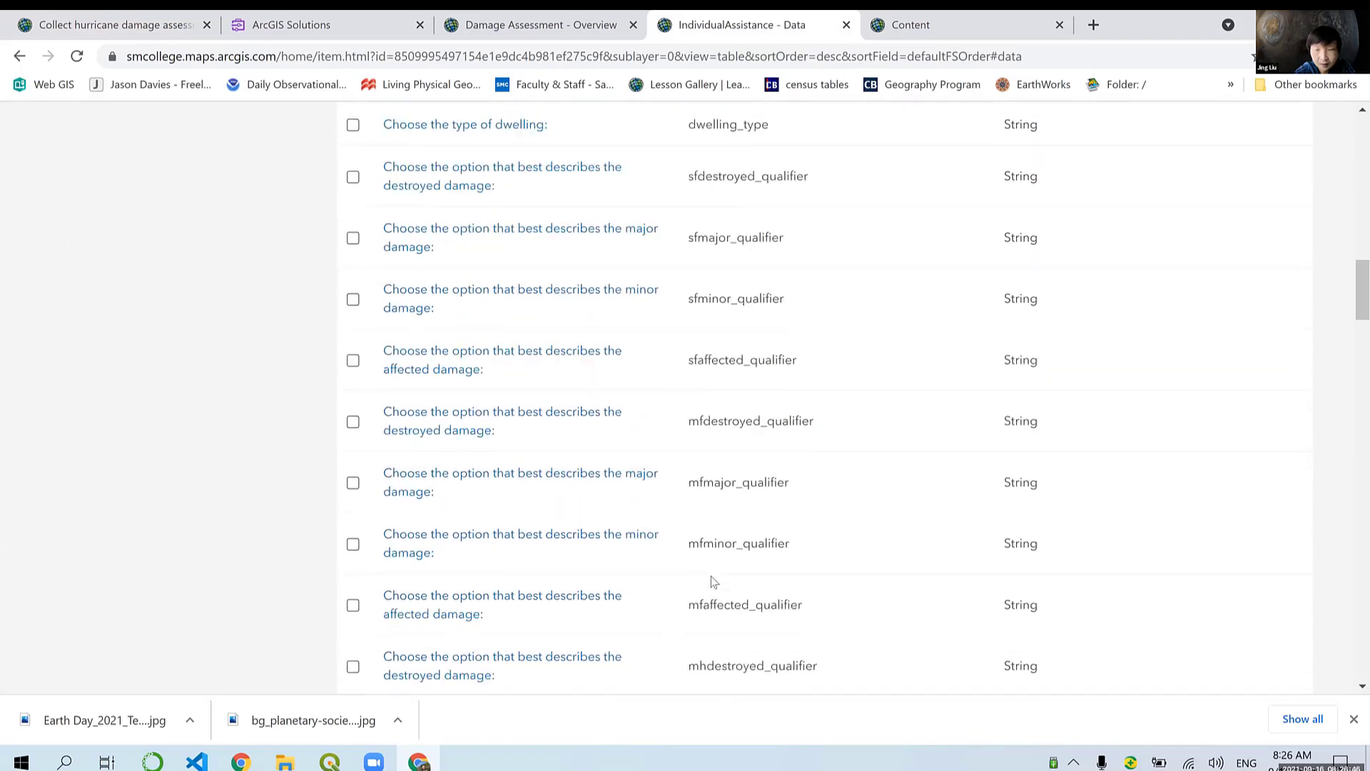
{"action": "scroll", "coordinate": [710, 576], "scroll_direction": "down", "scroll_amount": 13}
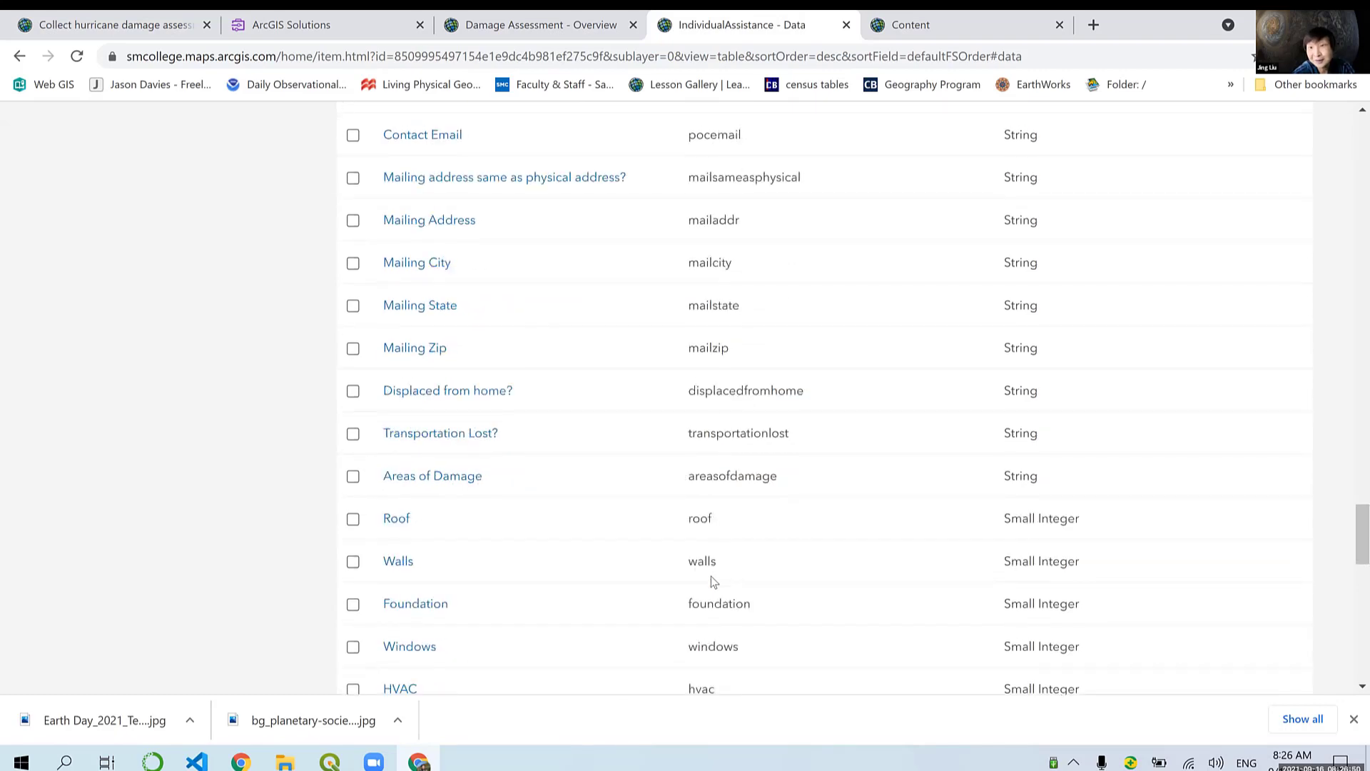
{"action": "scroll", "coordinate": [711, 576], "scroll_direction": "down", "scroll_amount": 4}
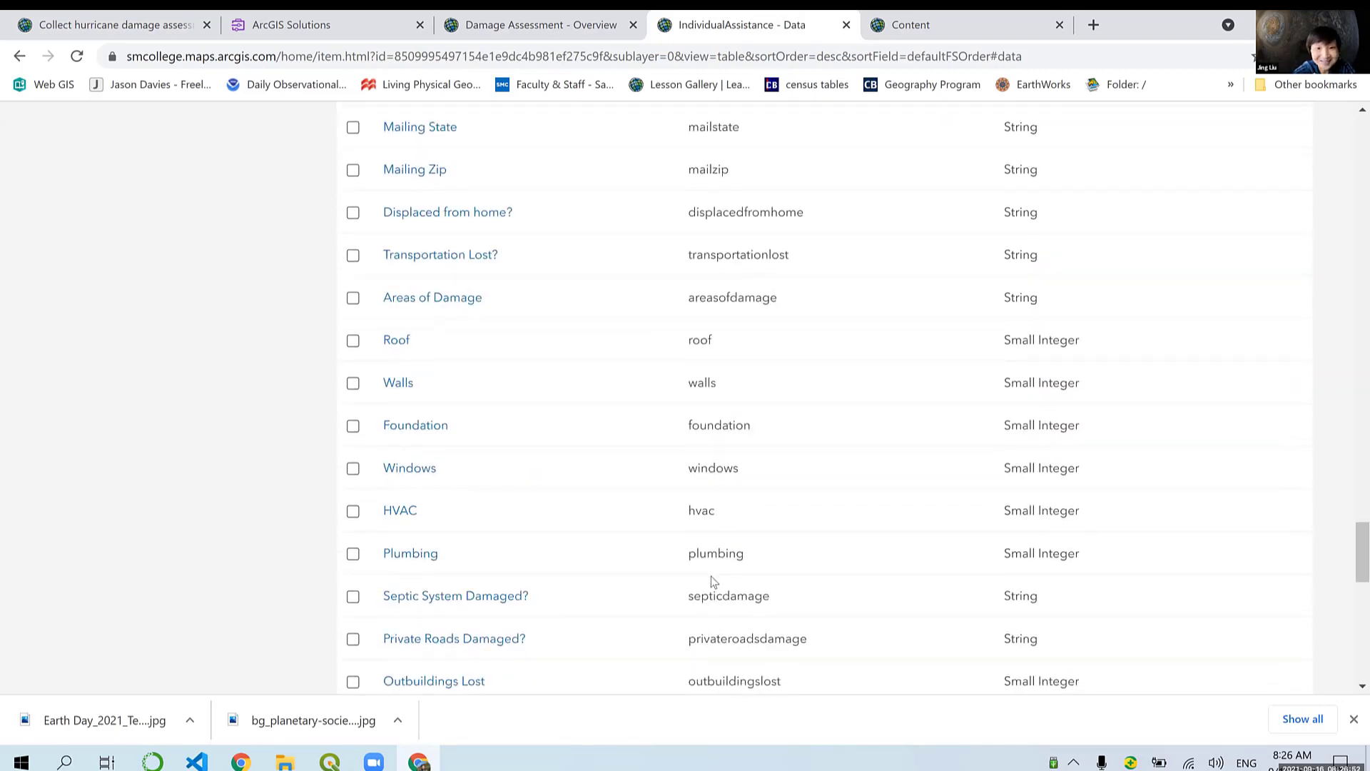
{"action": "scroll", "coordinate": [711, 576], "scroll_direction": "down", "scroll_amount": 3}
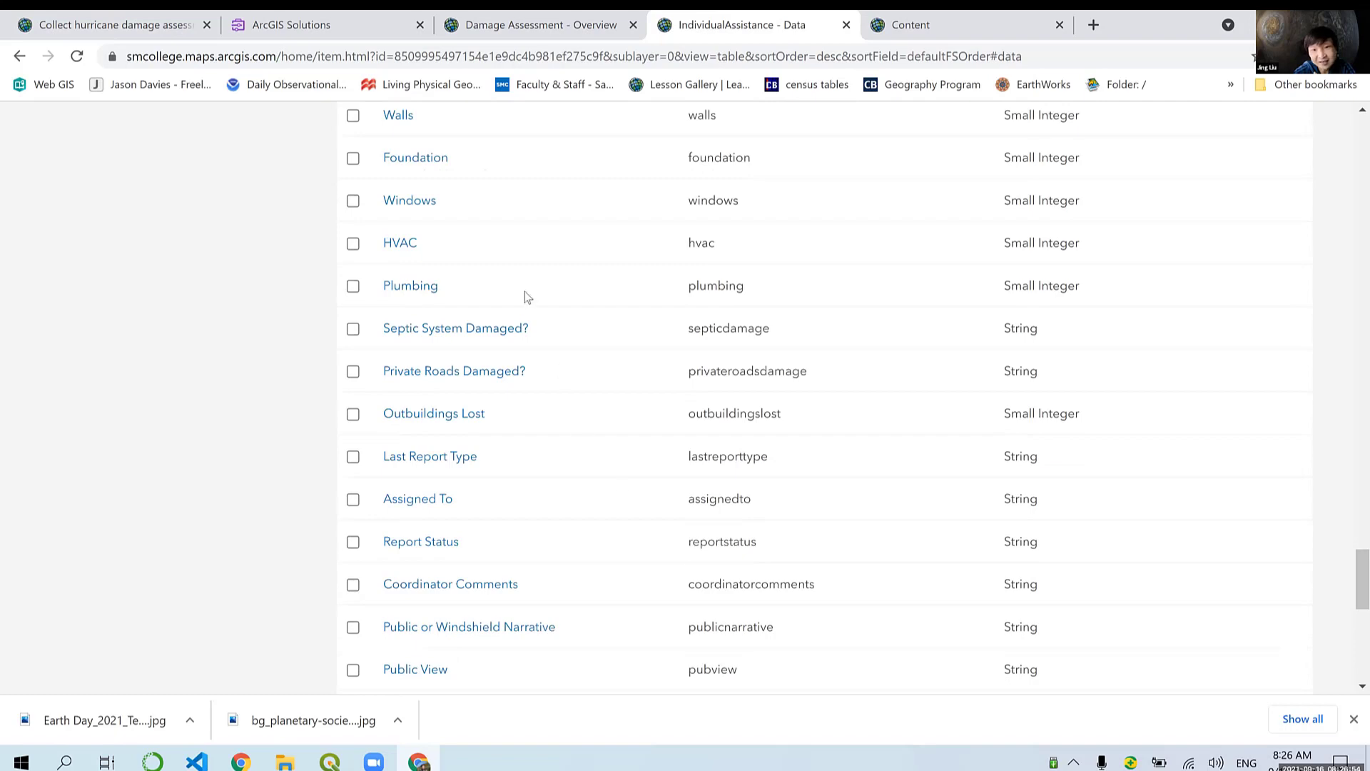
{"action": "scroll", "coordinate": [535, 585], "scroll_direction": "down", "scroll_amount": 5}
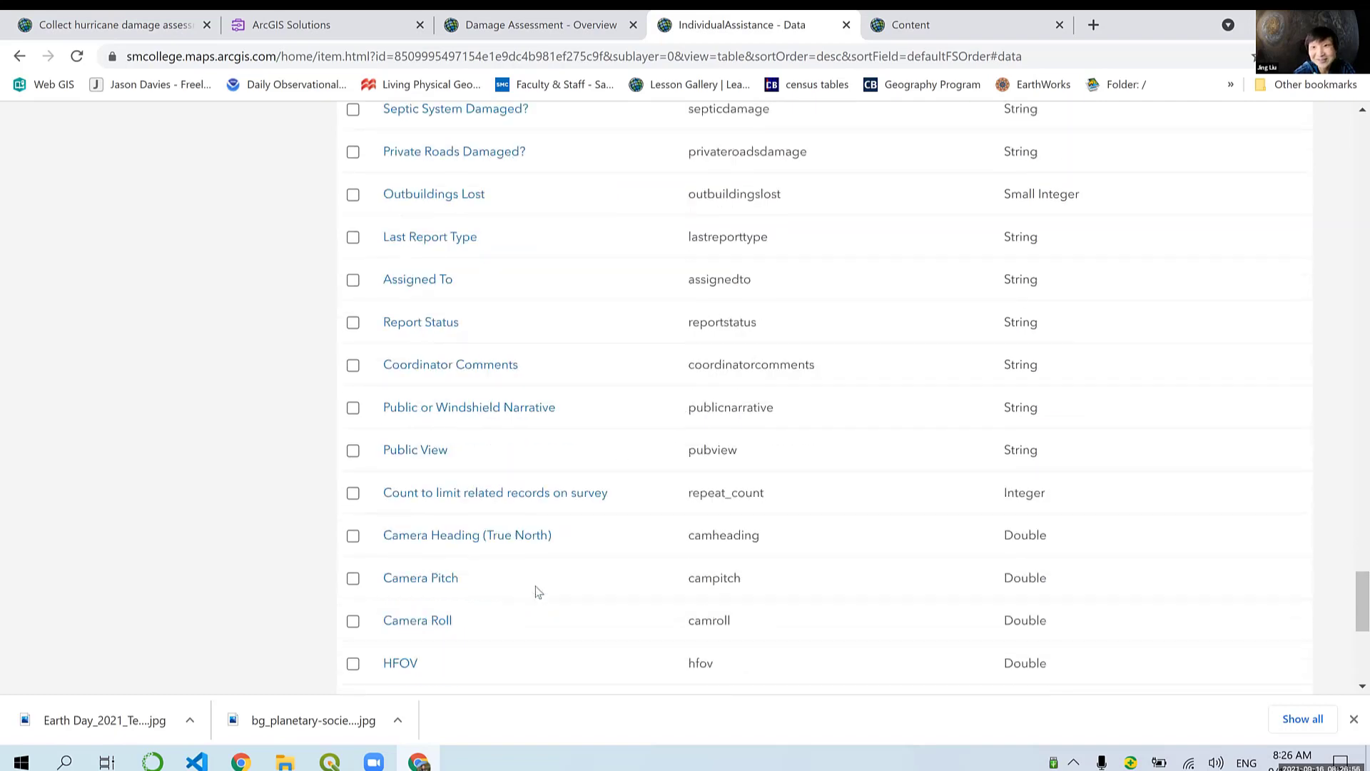
{"action": "scroll", "coordinate": [532, 529], "scroll_direction": "down", "scroll_amount": 3}
{"action": "scroll", "coordinate": [534, 535], "scroll_direction": "down", "scroll_amount": 2}
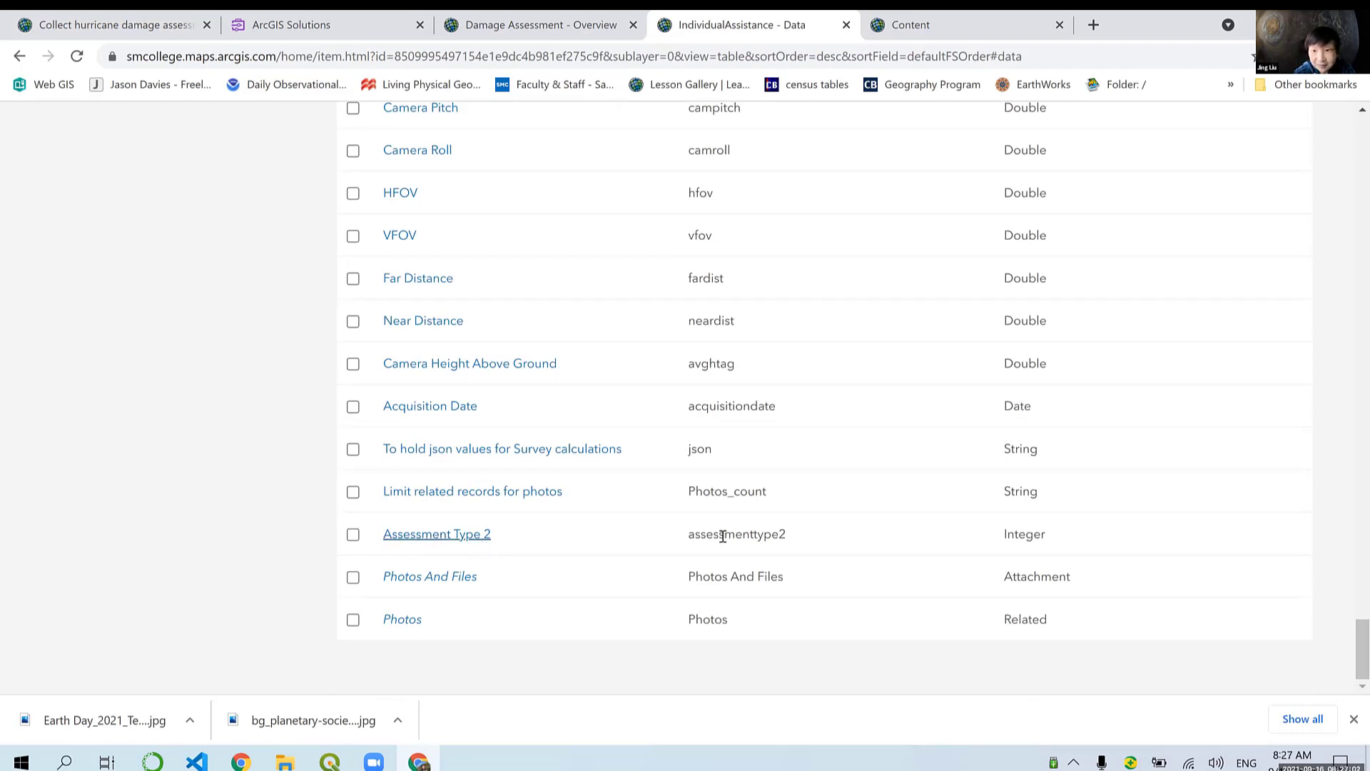
{"action": "left_click_drag", "start_coordinate": [797, 537], "coordinate": [645, 520]}
Step: Return to the top of the Fields list and sort it alphabetically by field name
{"action": "scroll", "coordinate": [618, 509], "scroll_direction": "up", "scroll_amount": 8}
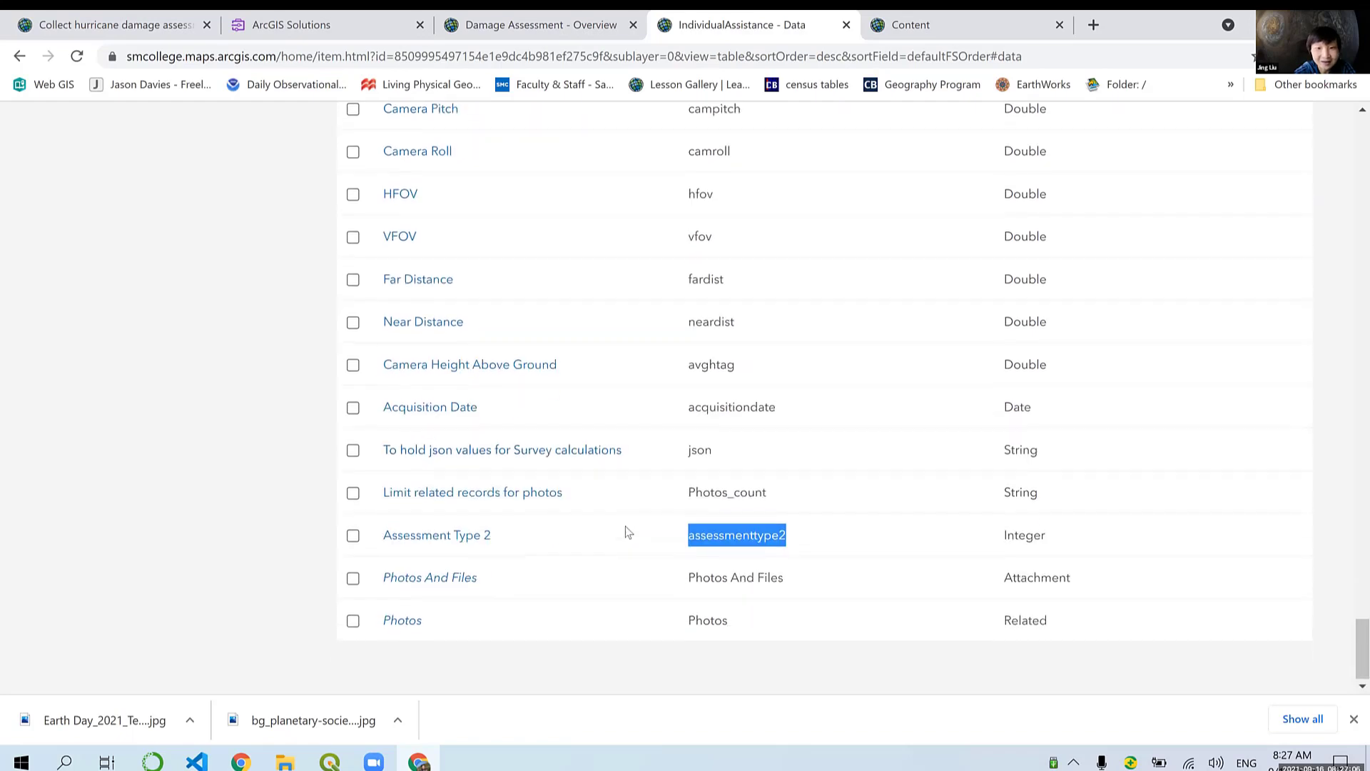
{"action": "scroll", "coordinate": [625, 528], "scroll_direction": "up", "scroll_amount": 8}
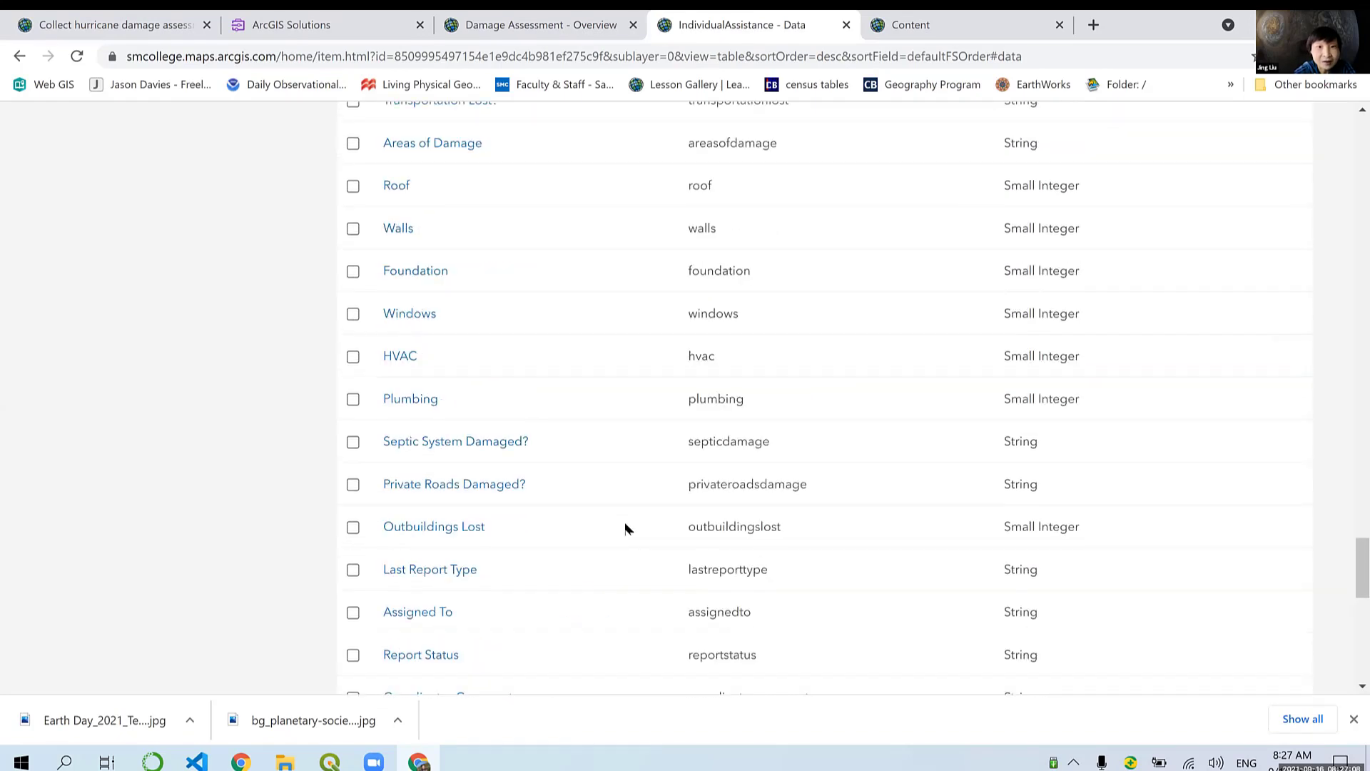
{"action": "scroll", "coordinate": [625, 528], "scroll_direction": "up", "scroll_amount": 9}
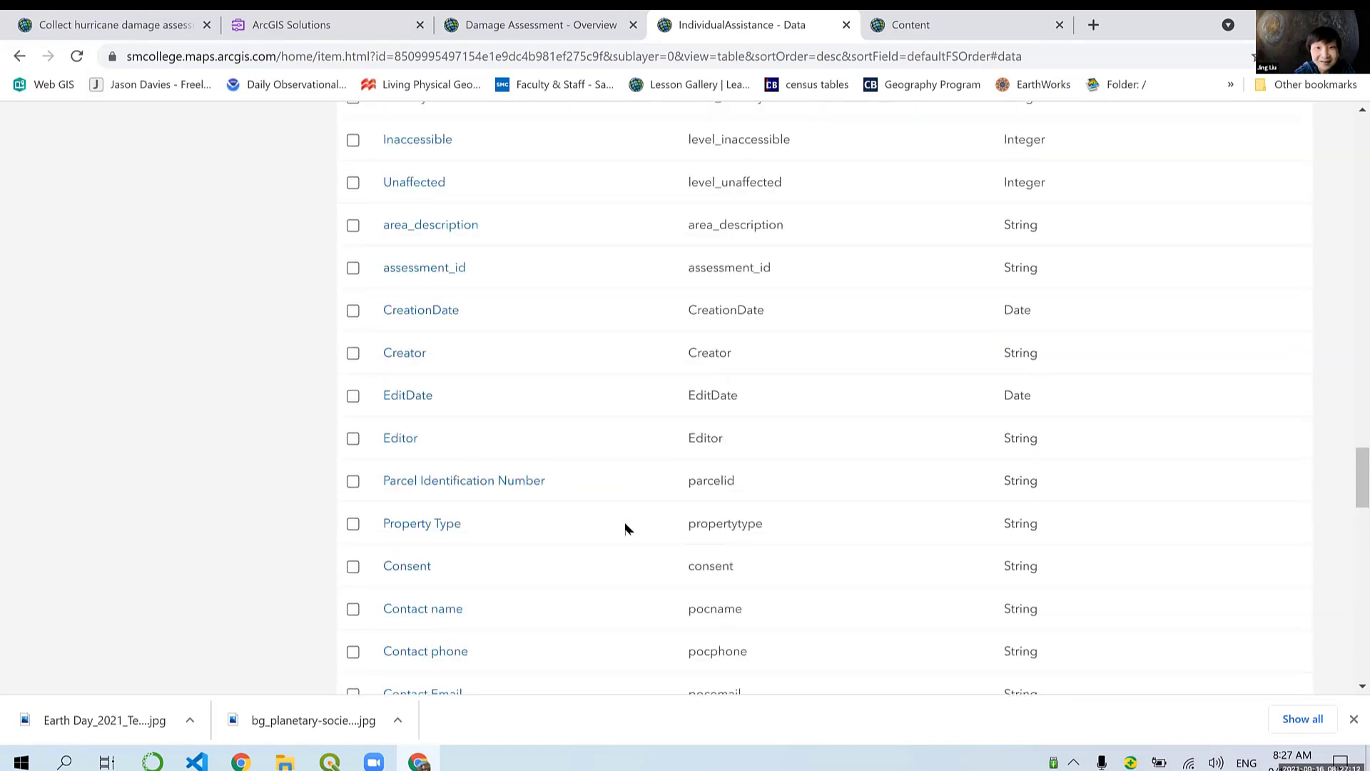
{"action": "scroll", "coordinate": [625, 528], "scroll_direction": "up", "scroll_amount": 1}
{"action": "scroll", "coordinate": [625, 528], "scroll_direction": "up", "scroll_amount": 10}
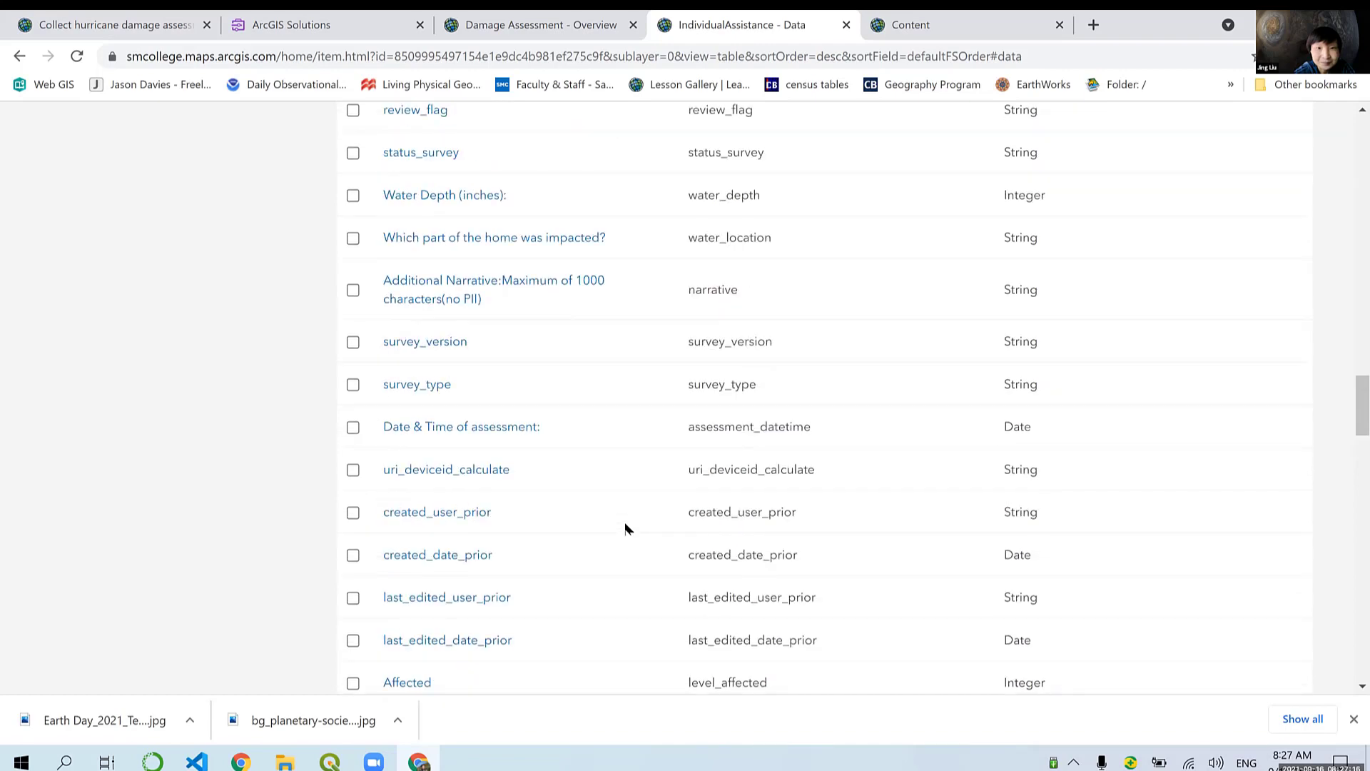
{"action": "scroll", "coordinate": [625, 527], "scroll_direction": "up", "scroll_amount": 7}
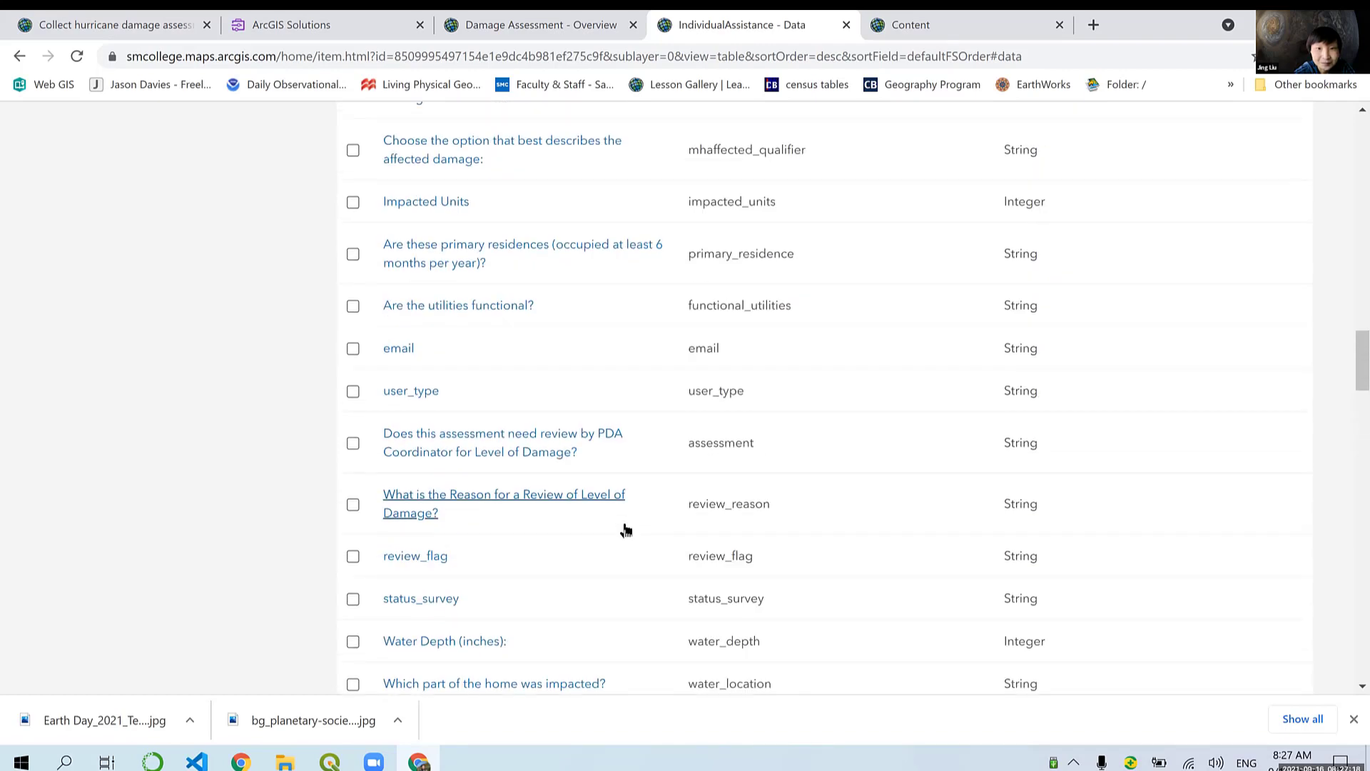
{"action": "scroll", "coordinate": [625, 528], "scroll_direction": "up", "scroll_amount": 7}
{"action": "scroll", "coordinate": [625, 528], "scroll_direction": "up", "scroll_amount": 11}
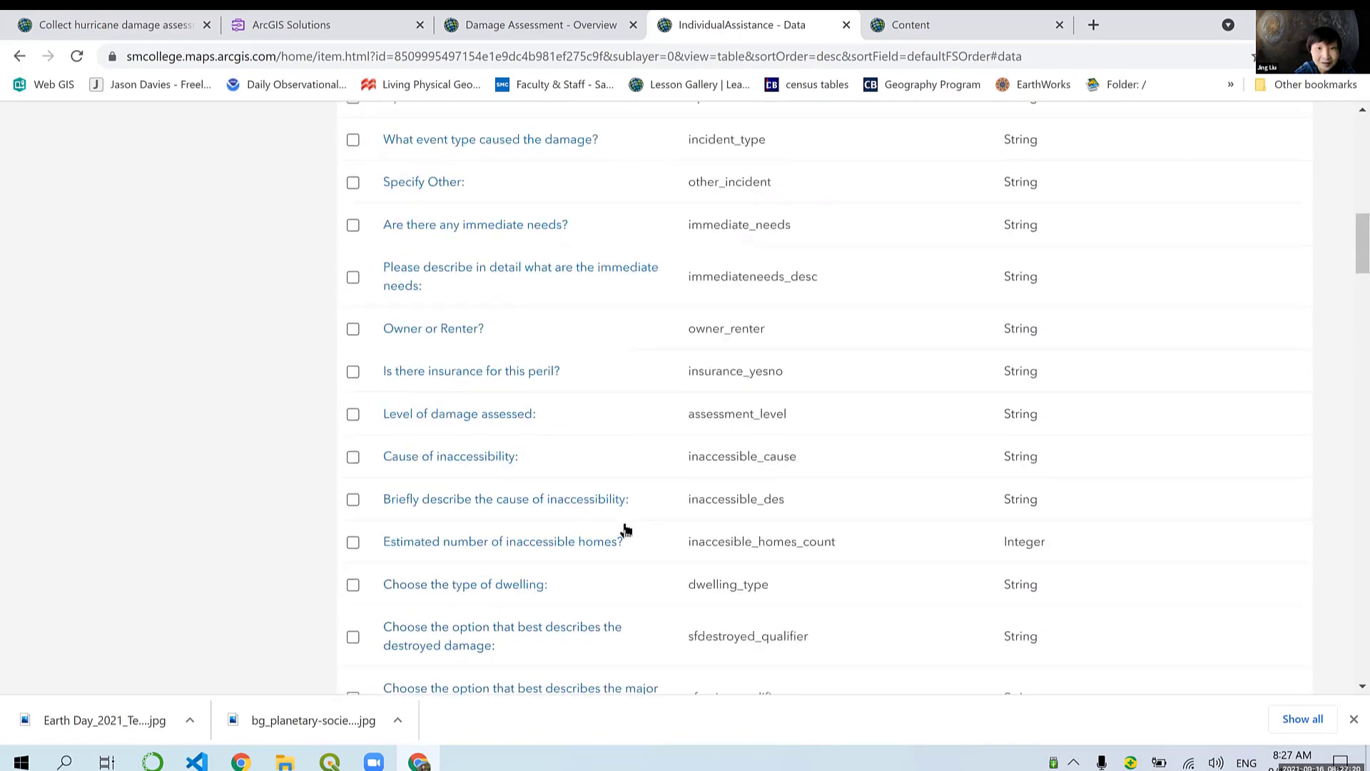
{"action": "scroll", "coordinate": [625, 528], "scroll_direction": "up", "scroll_amount": 13}
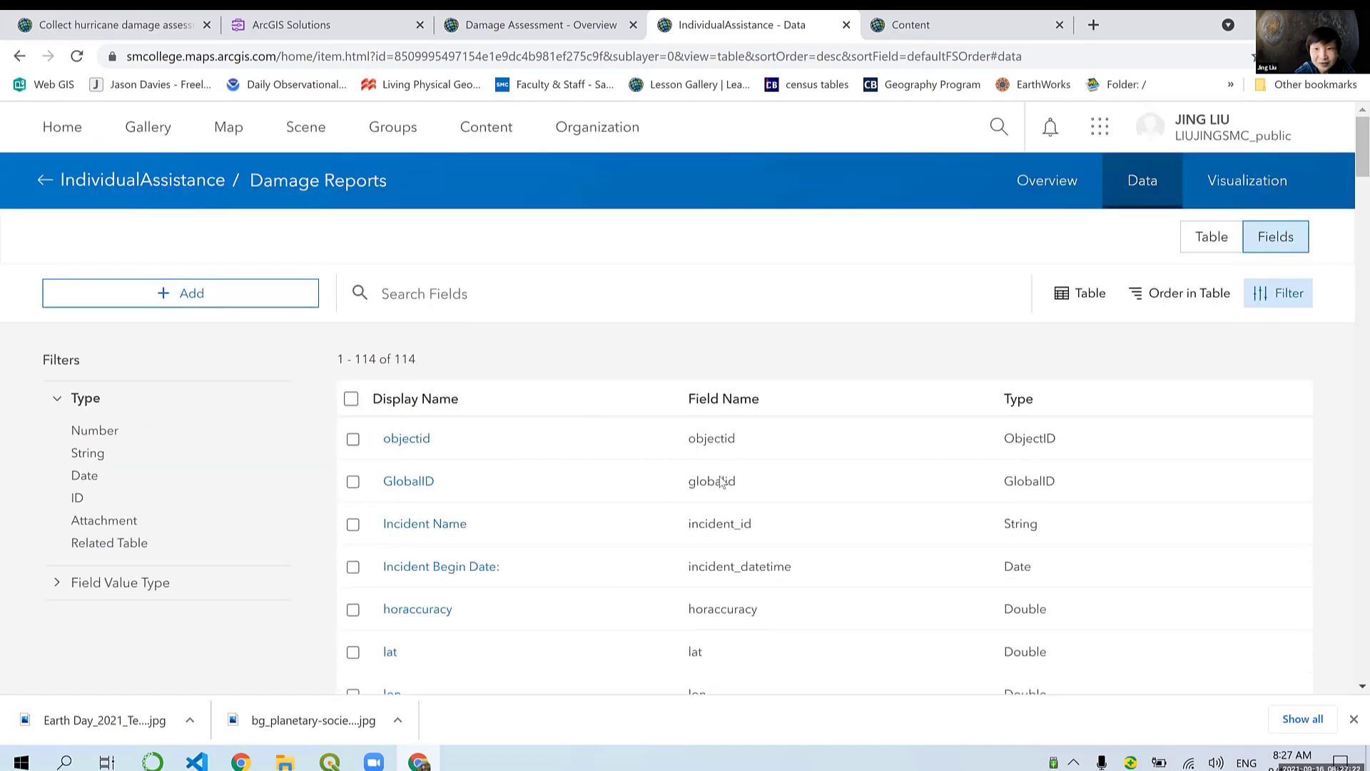
{"action": "left_click", "coordinate": [738, 403]}
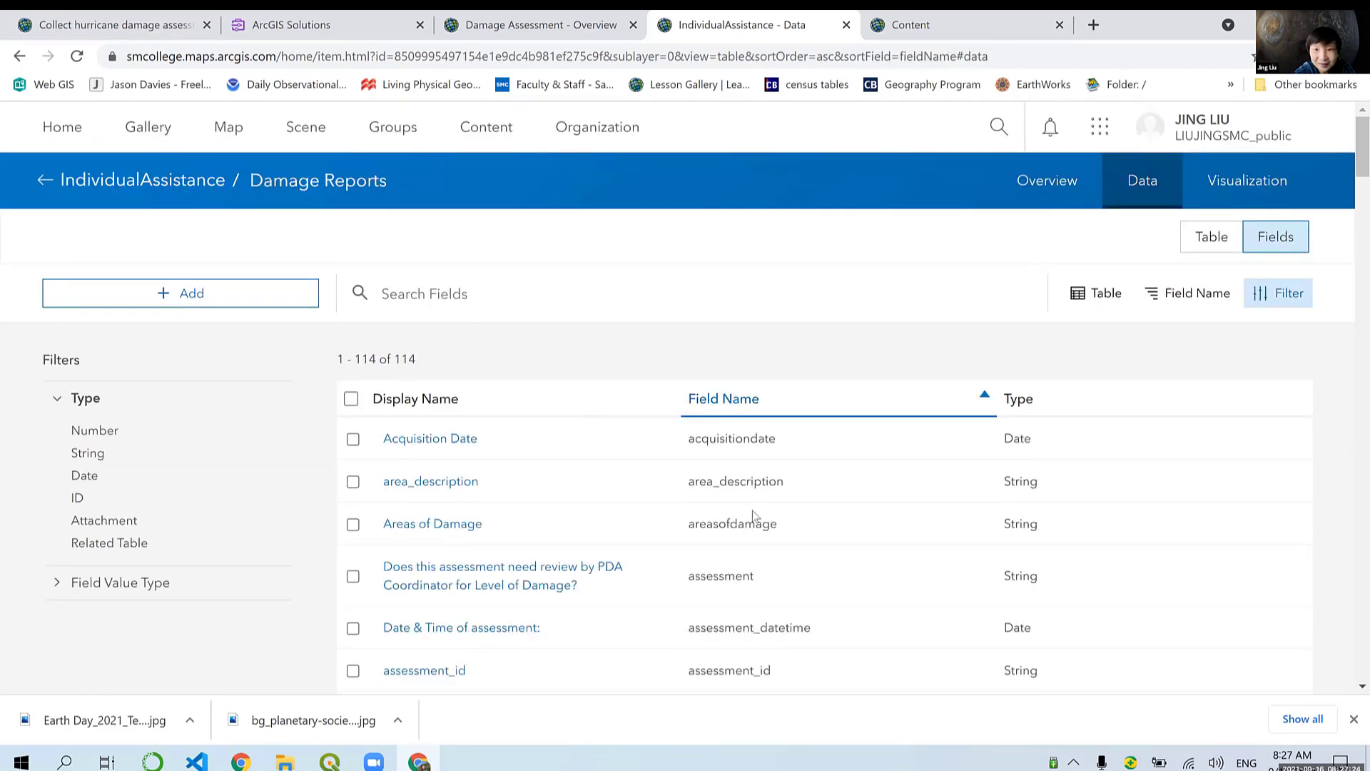
Step: Open Assessment Type 2's details to check its three domain values, then return to the lesson
{"action": "scroll", "coordinate": [760, 606], "scroll_direction": "down", "scroll_amount": 2}
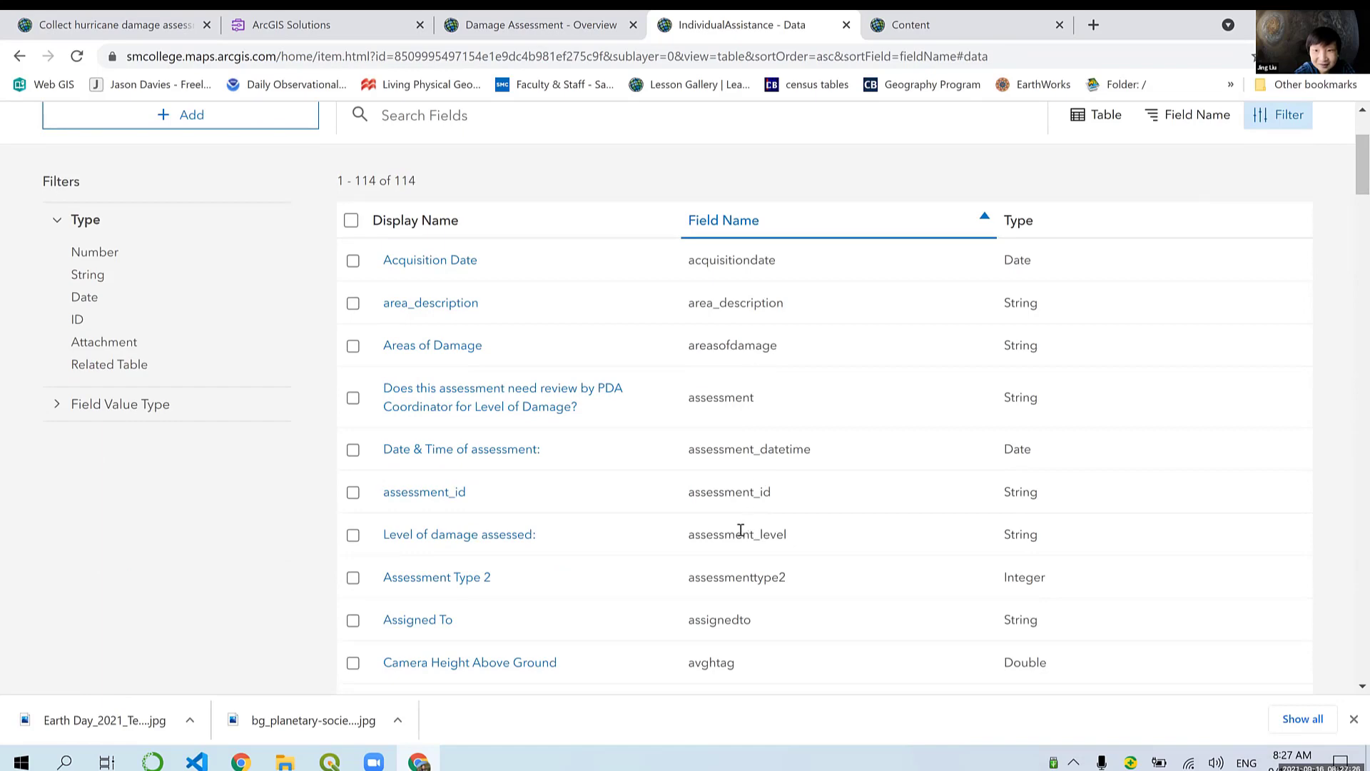
{"action": "scroll", "coordinate": [740, 529], "scroll_direction": "down", "scroll_amount": 2}
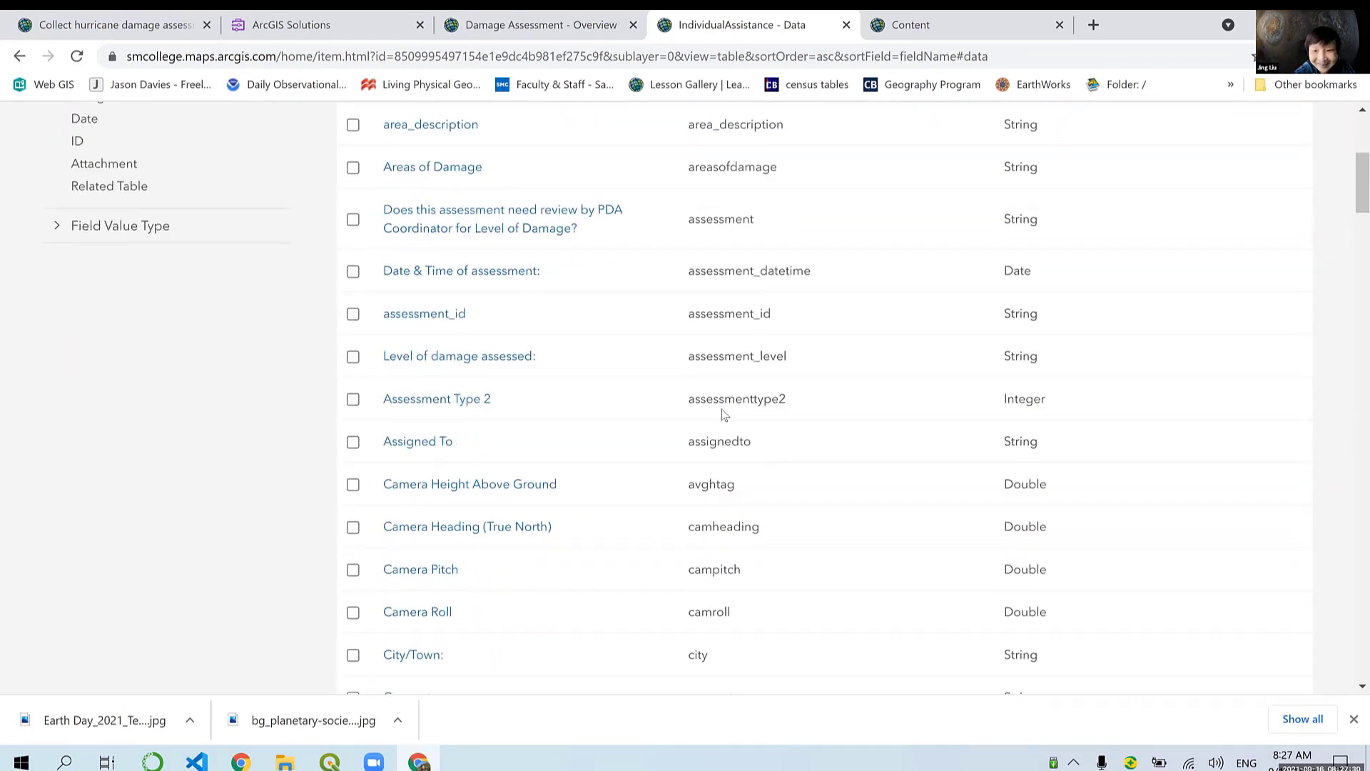
{"action": "left_click_drag", "start_coordinate": [787, 402], "coordinate": [446, 403]}
{"action": "left_click", "coordinate": [438, 401]}
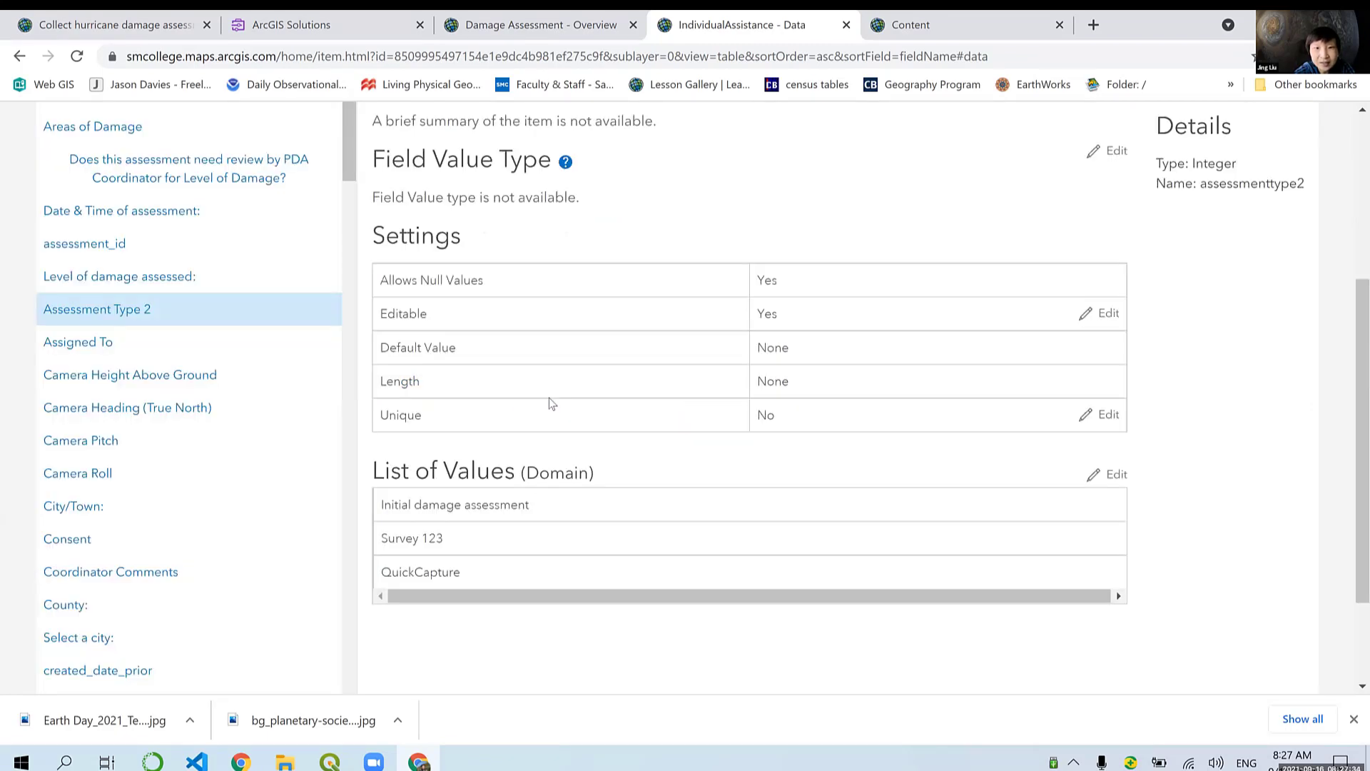
{"action": "scroll", "coordinate": [510, 521], "scroll_direction": "down", "scroll_amount": 1}
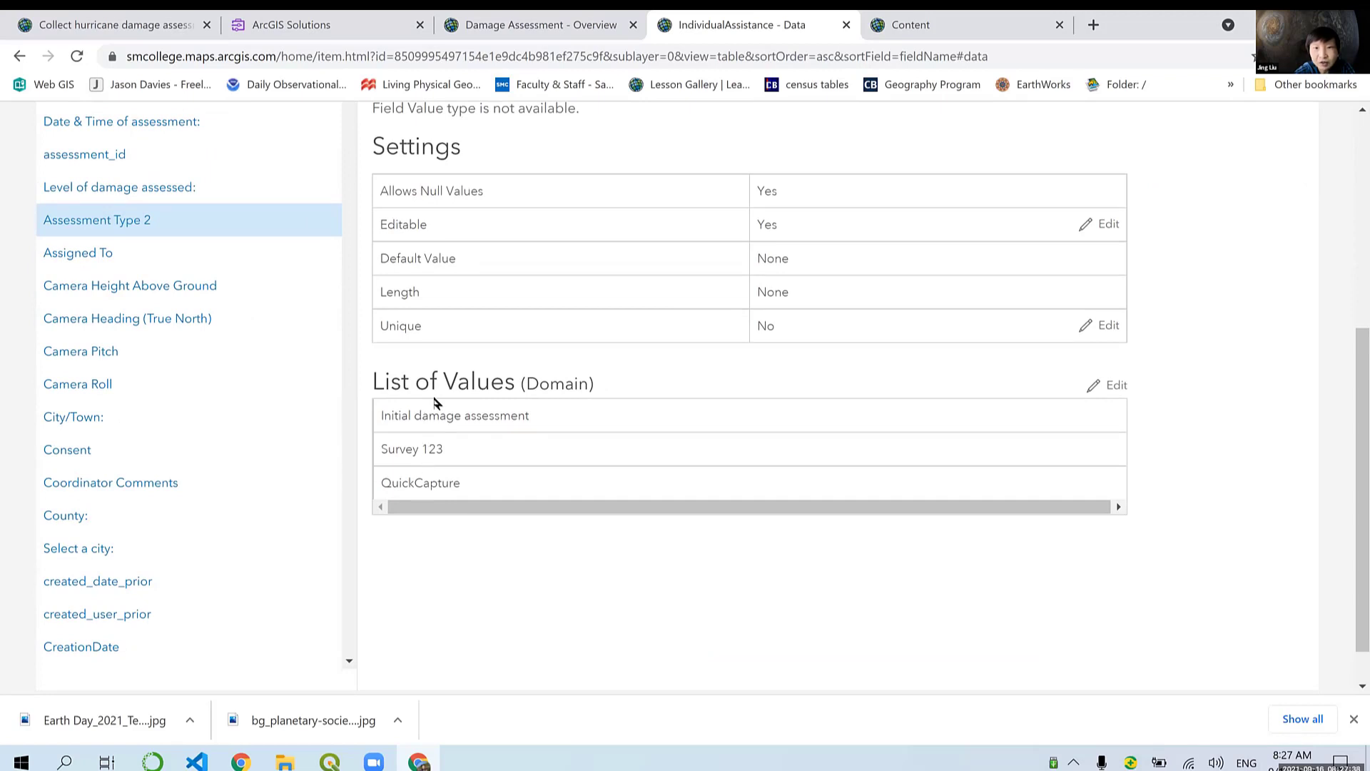
{"action": "scroll", "coordinate": [578, 528], "scroll_direction": "up", "scroll_amount": 4}
{"action": "scroll", "coordinate": [585, 526], "scroll_direction": "up", "scroll_amount": 1}
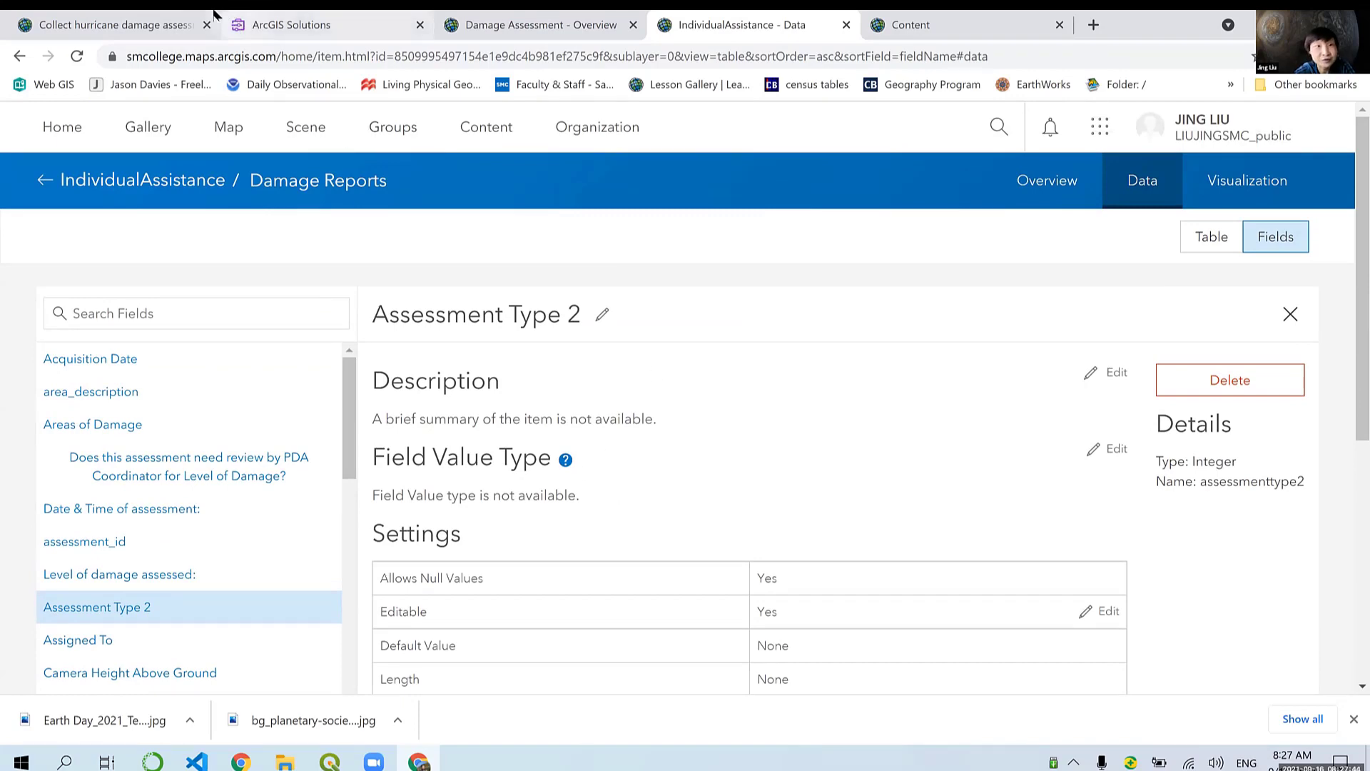
{"action": "left_click", "coordinate": [114, 24]}
{"action": "scroll", "coordinate": [477, 407], "scroll_direction": "down", "scroll_amount": 5}
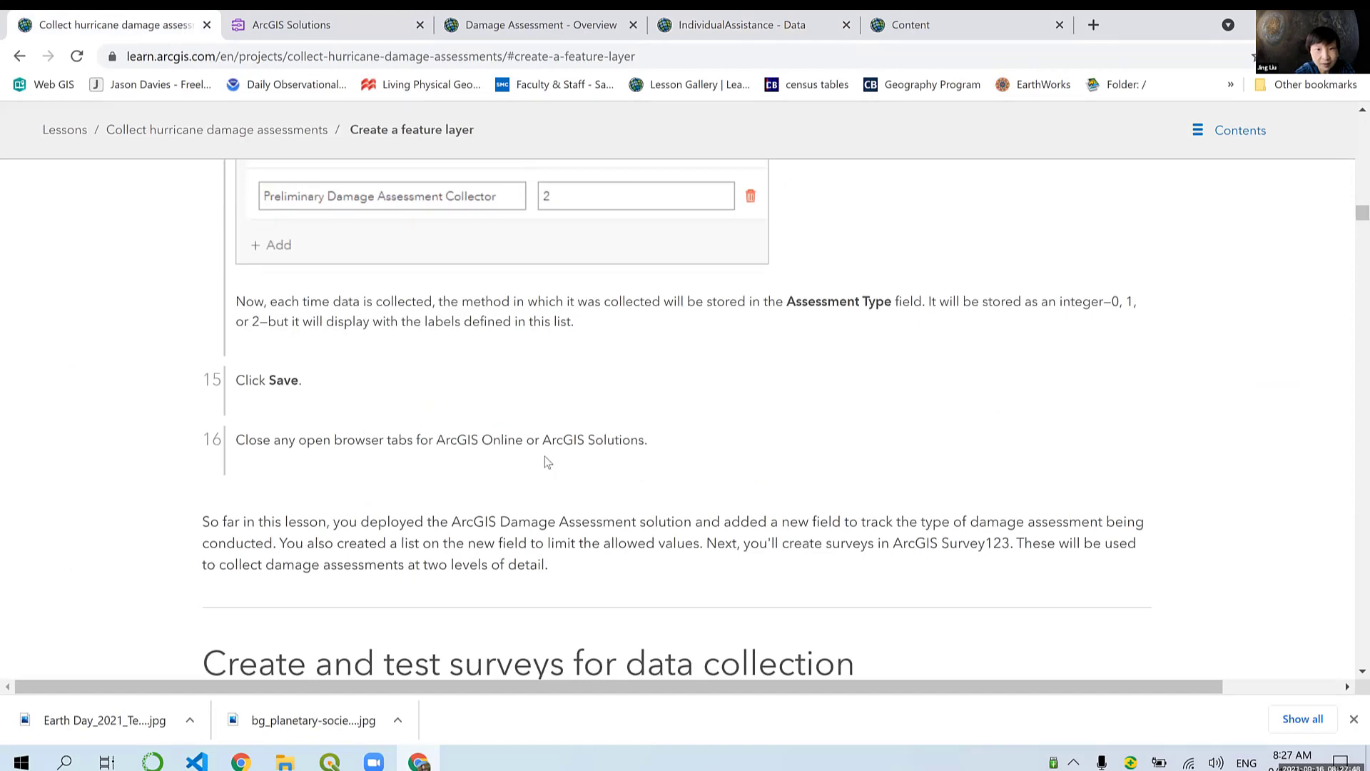
Step: Scroll to 'Create a survey for initial damage assessments', highlighting its headings and Survey123 Connect in step 1
{"action": "scroll", "coordinate": [486, 495], "scroll_direction": "down", "scroll_amount": 4}
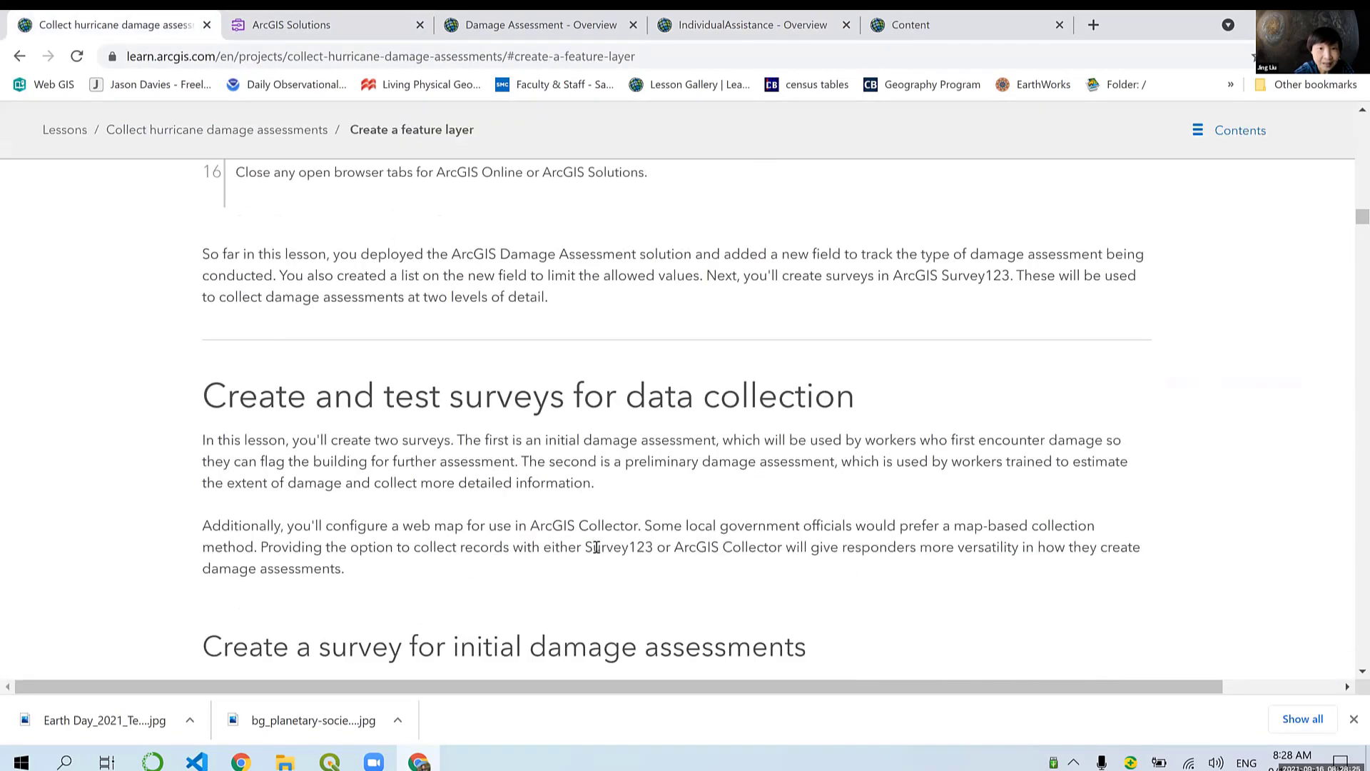
{"action": "scroll", "coordinate": [330, 342], "scroll_direction": "down", "scroll_amount": 3}
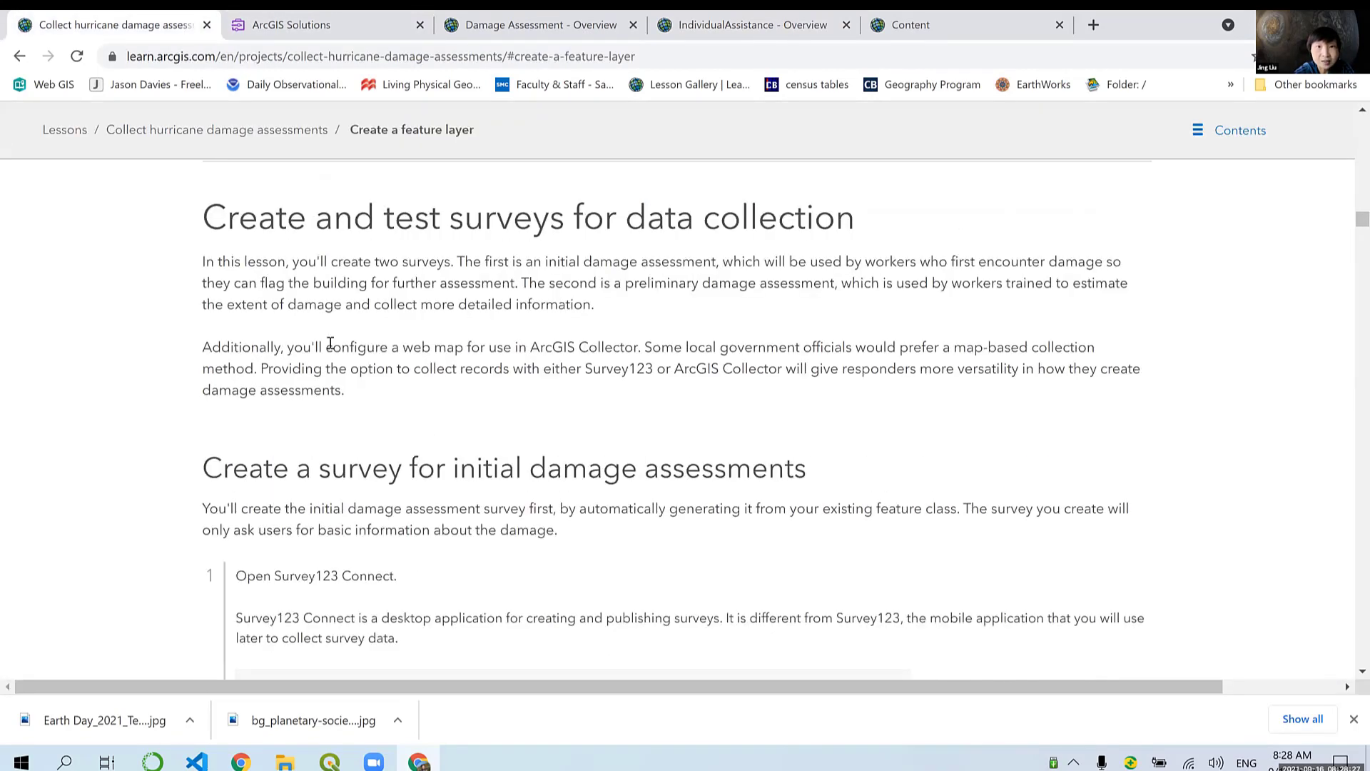
{"action": "left_click_drag", "start_coordinate": [204, 221], "coordinate": [795, 214]}
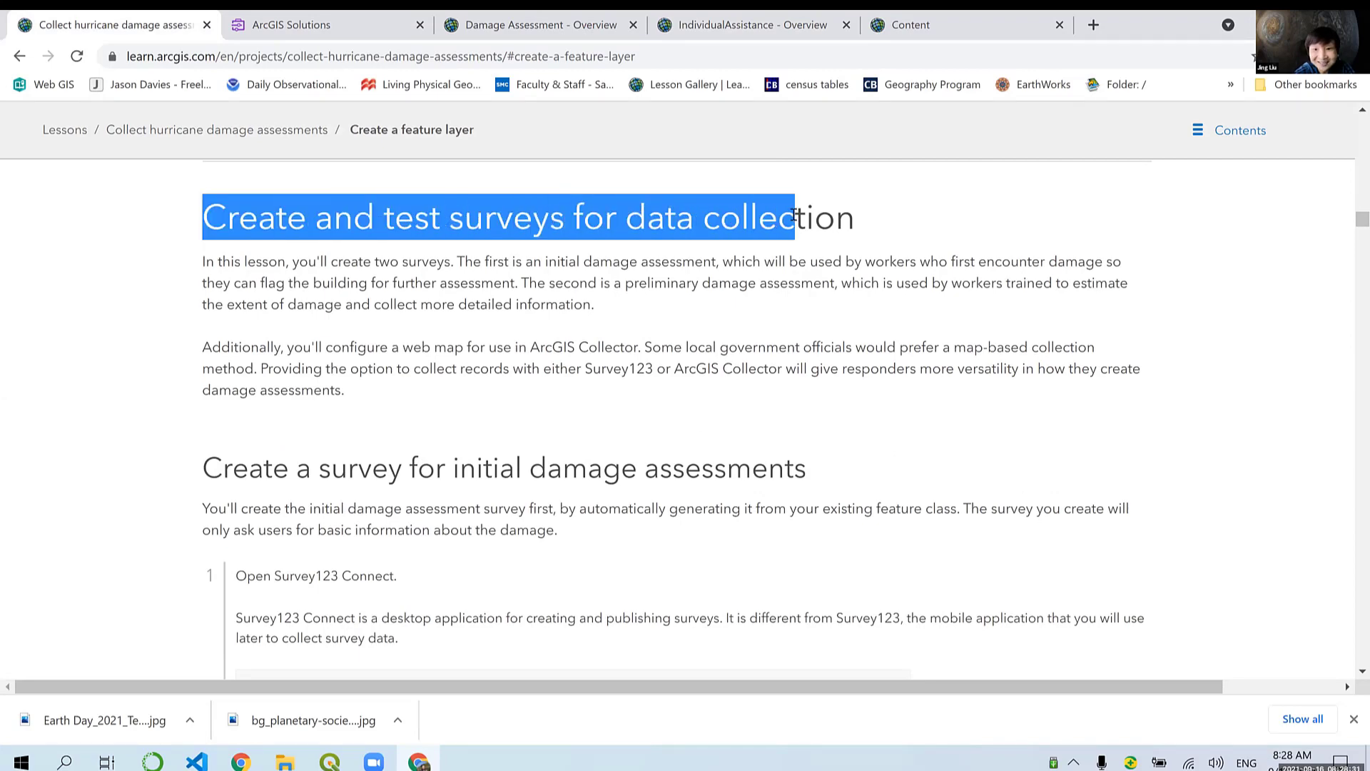
{"action": "scroll", "coordinate": [446, 563], "scroll_direction": "down", "scroll_amount": 3}
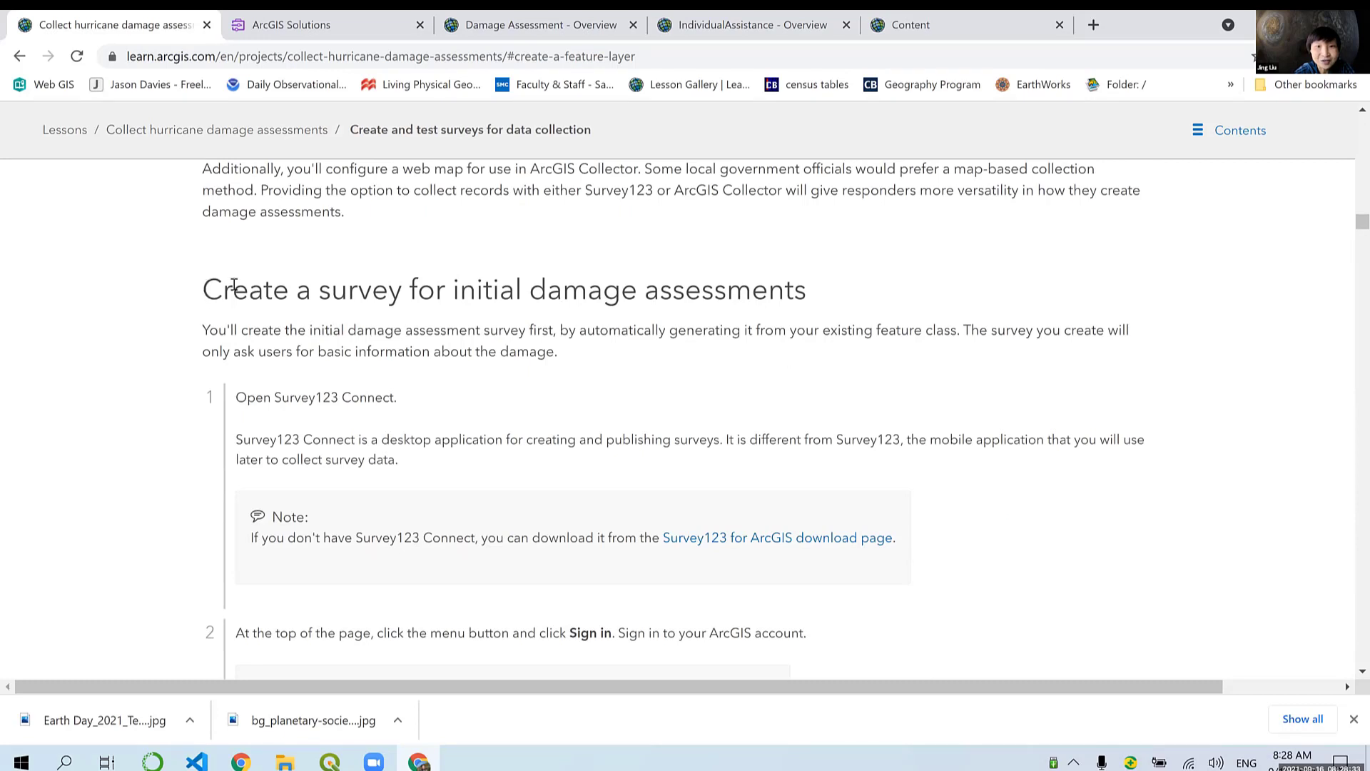
{"action": "left_click_drag", "start_coordinate": [203, 286], "coordinate": [803, 281]}
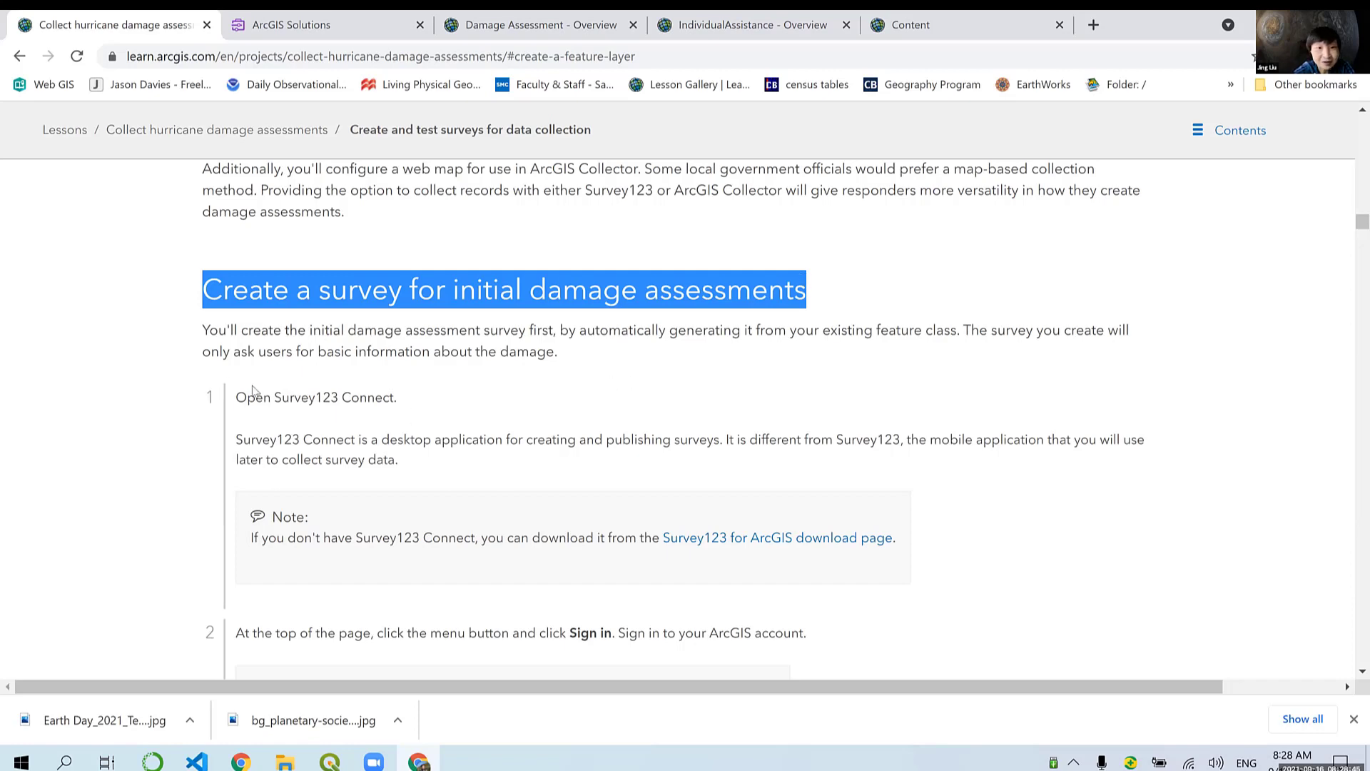
{"action": "left_click_drag", "start_coordinate": [275, 395], "coordinate": [394, 395]}
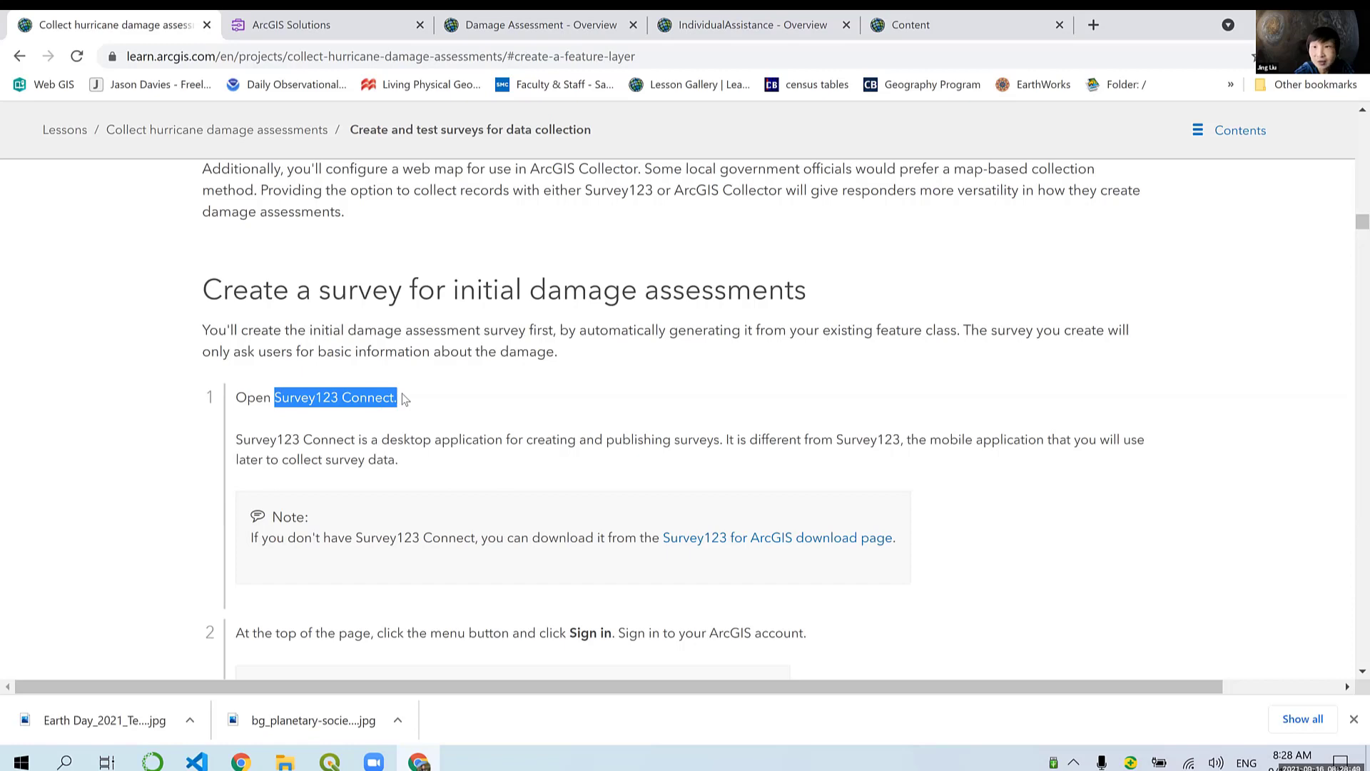
{"action": "scroll", "coordinate": [404, 408], "scroll_direction": "down", "scroll_amount": 1}
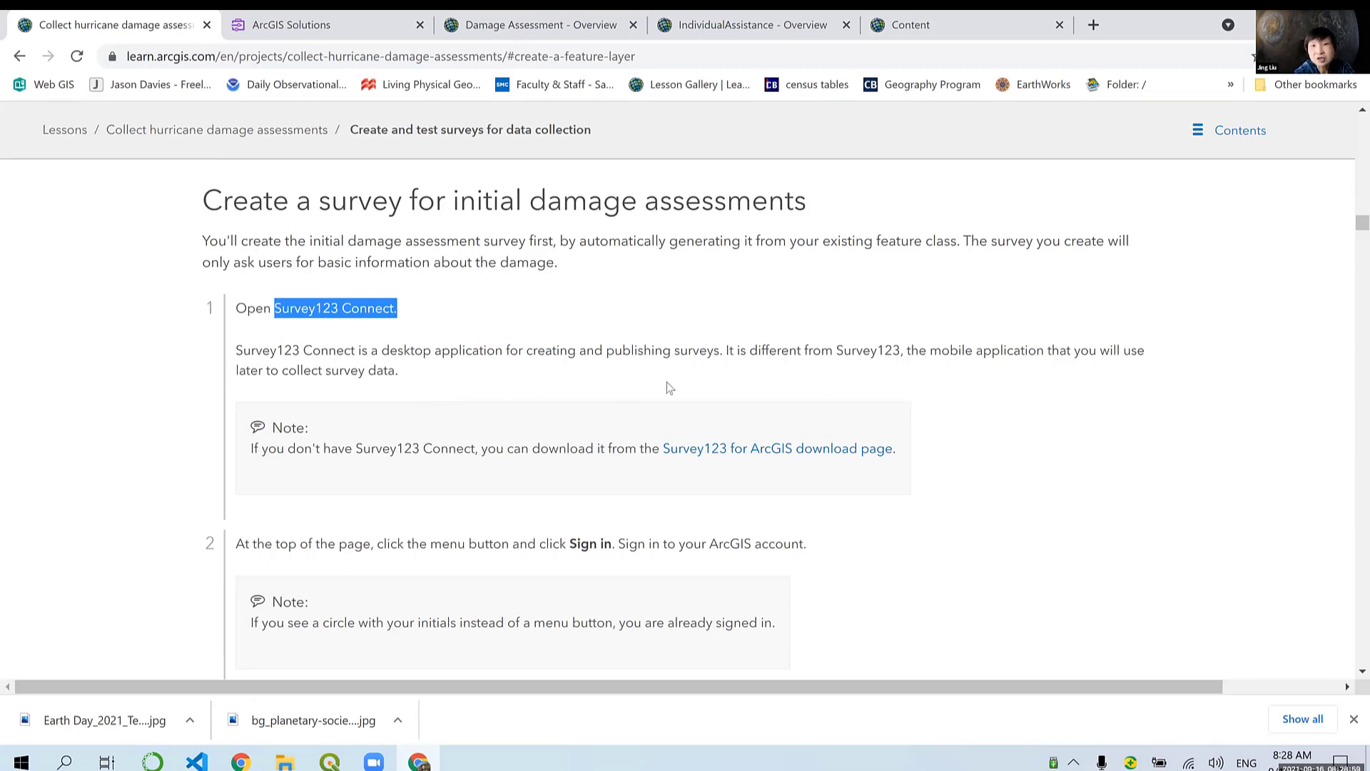
Step: Open the Survey123 download page in a new tab and reload the Resources page
{"action": "left_click", "coordinate": [727, 450]}
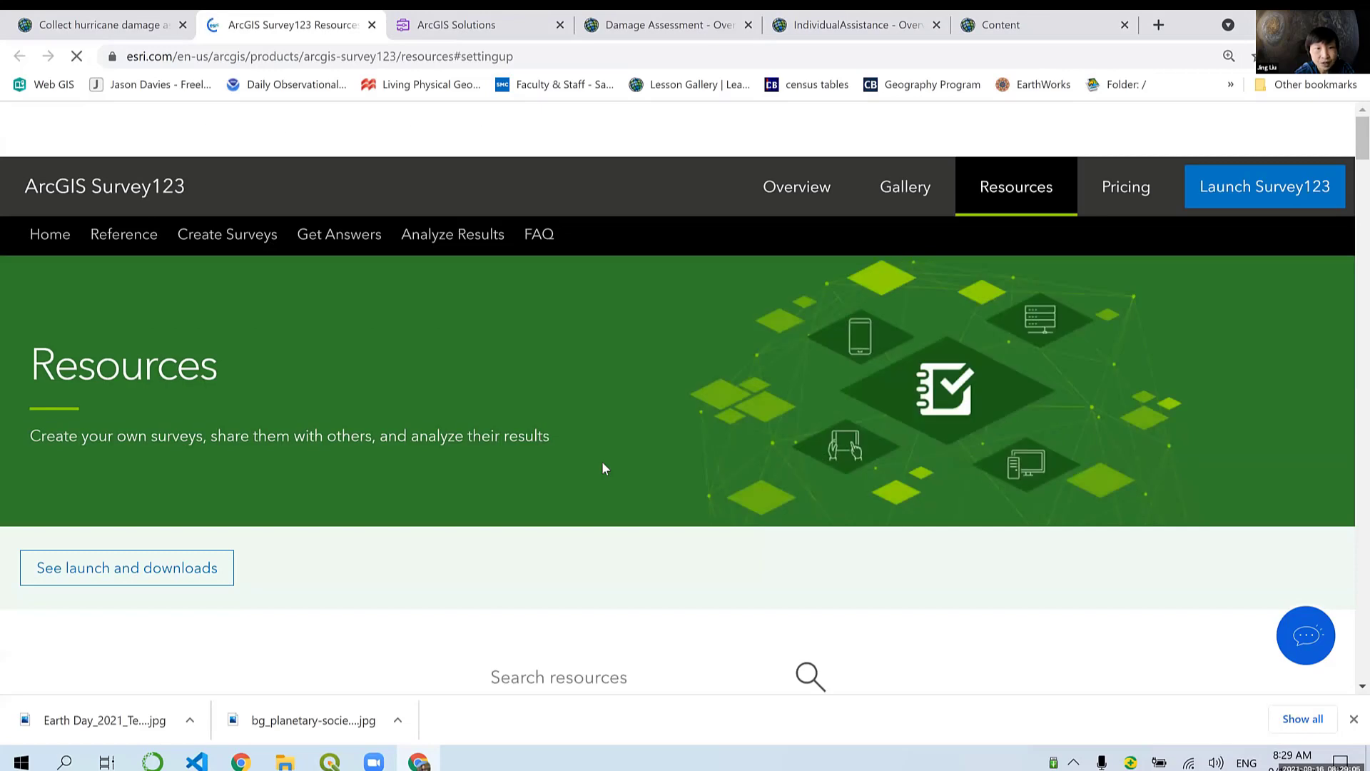
{"action": "scroll", "coordinate": [602, 468], "scroll_direction": "down", "scroll_amount": 8}
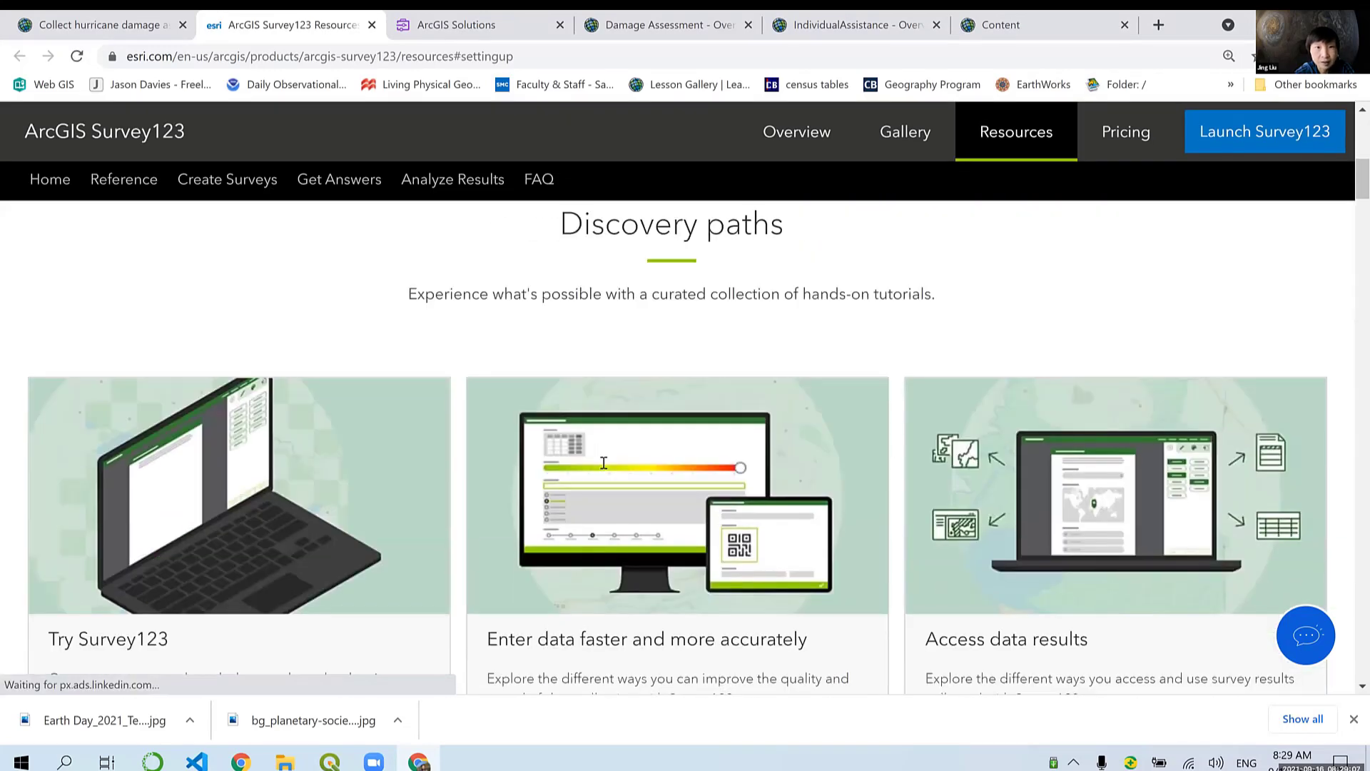
{"action": "scroll", "coordinate": [603, 464], "scroll_direction": "up", "scroll_amount": 2}
{"action": "scroll", "coordinate": [603, 465], "scroll_direction": "down", "scroll_amount": 10}
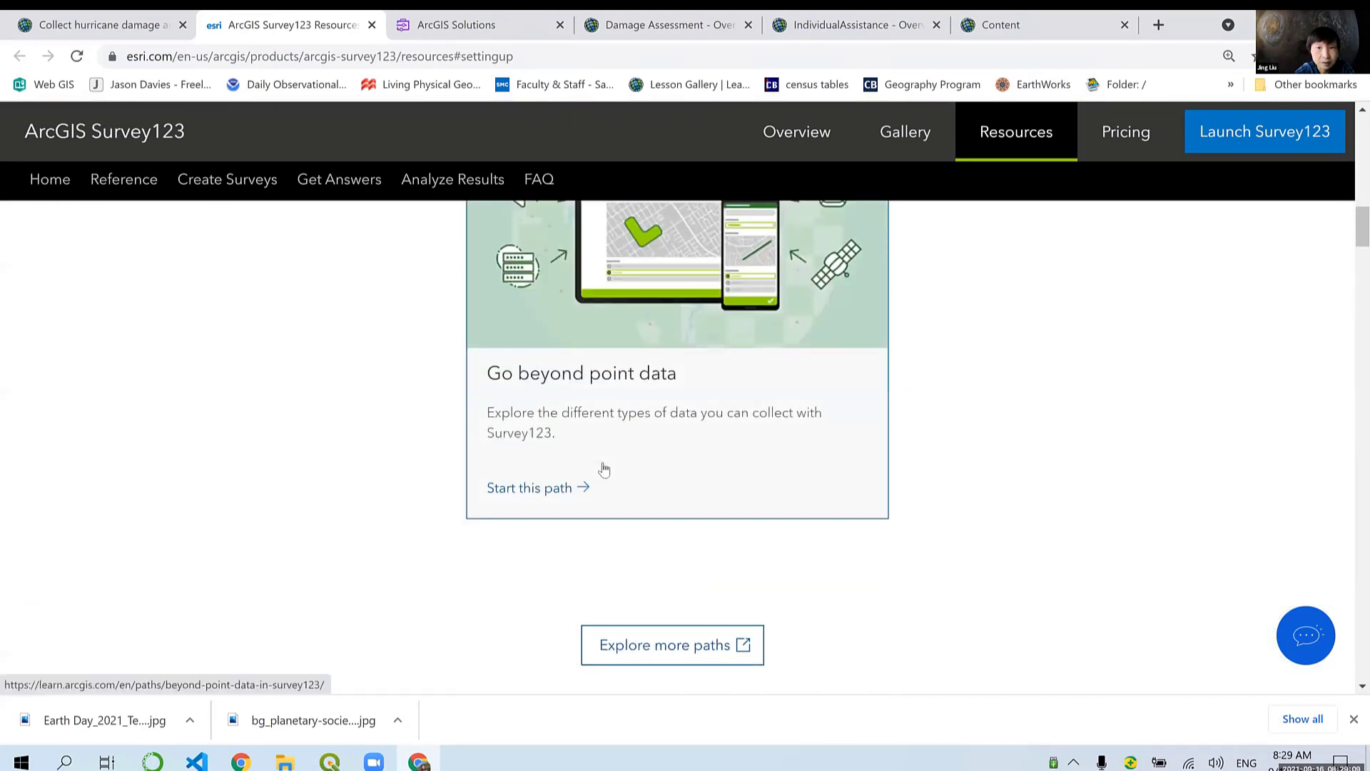
{"action": "scroll", "coordinate": [603, 468], "scroll_direction": "down", "scroll_amount": 7}
{"action": "scroll", "coordinate": [603, 468], "scroll_direction": "down", "scroll_amount": 7}
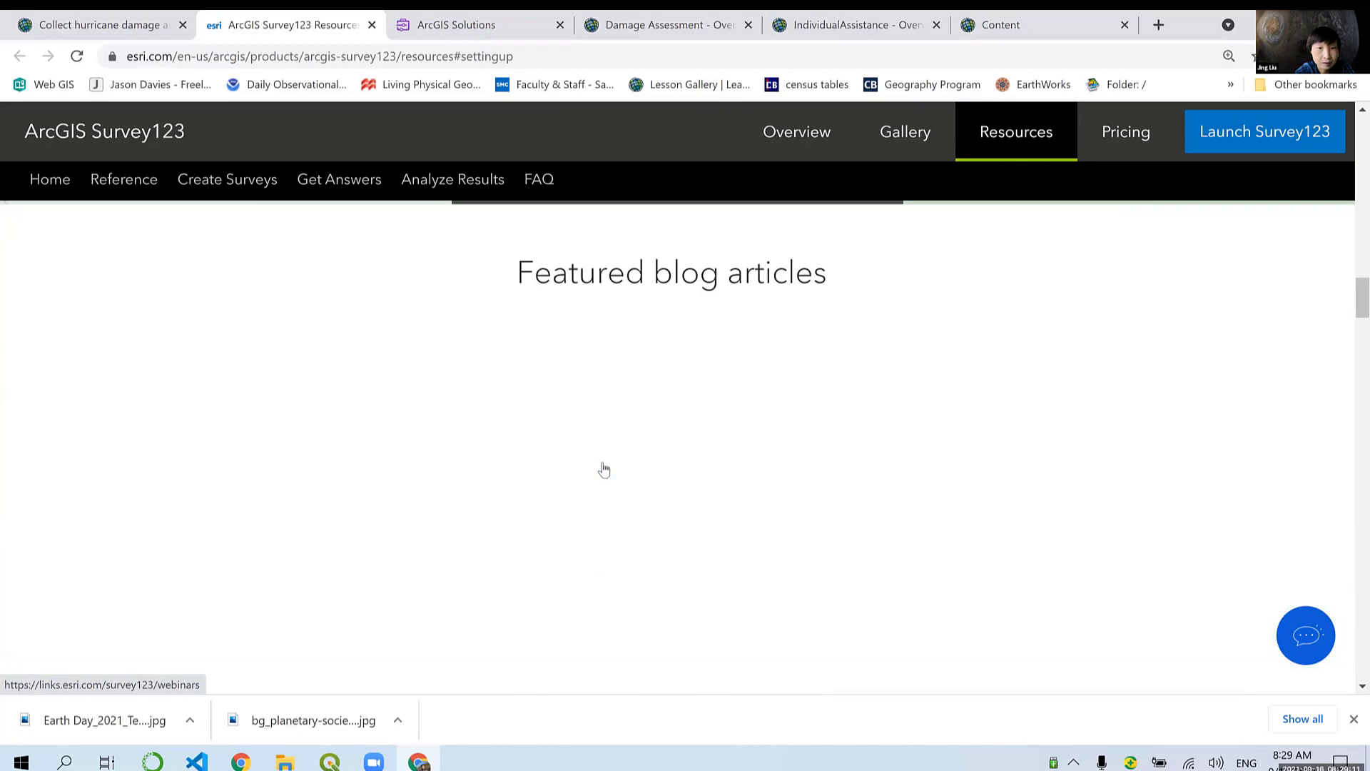
{"action": "scroll", "coordinate": [604, 468], "scroll_direction": "down", "scroll_amount": 6}
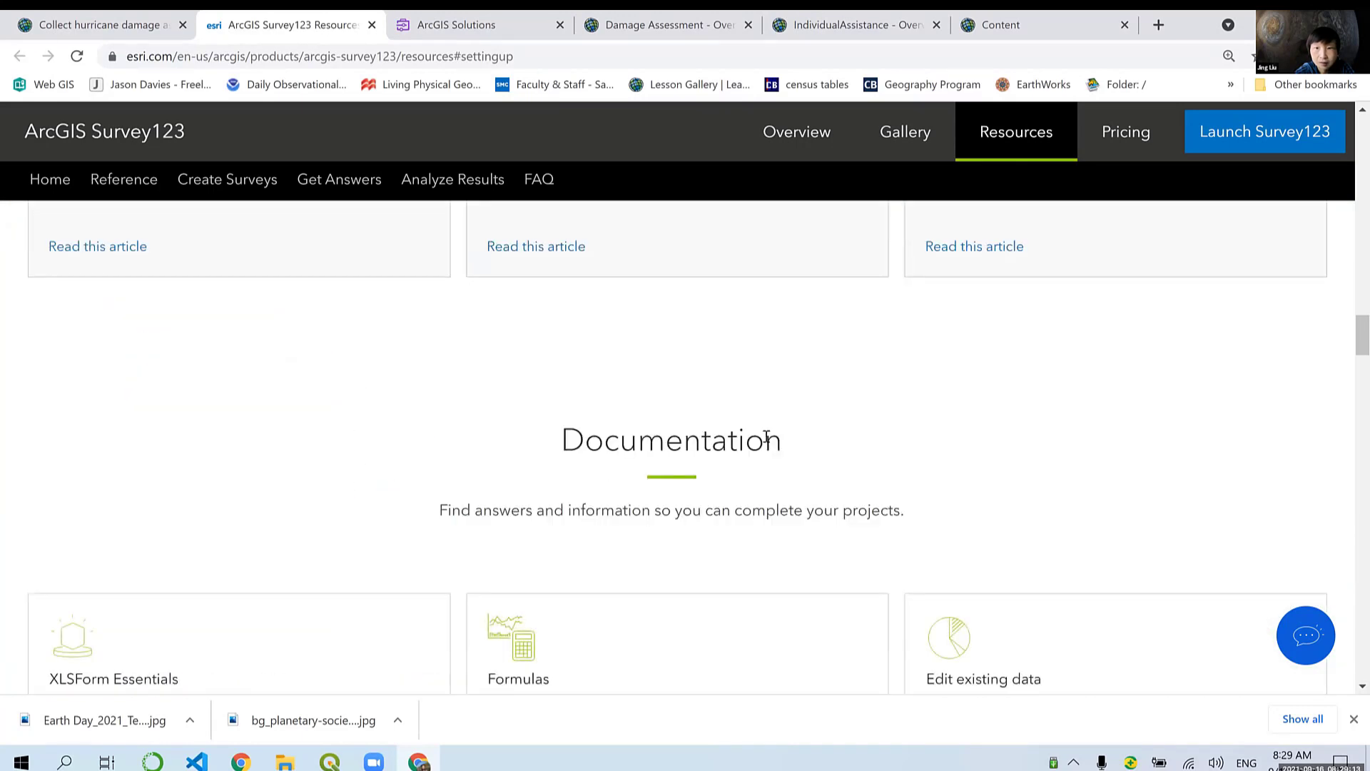
{"action": "scroll", "coordinate": [920, 500], "scroll_direction": "down", "scroll_amount": 10}
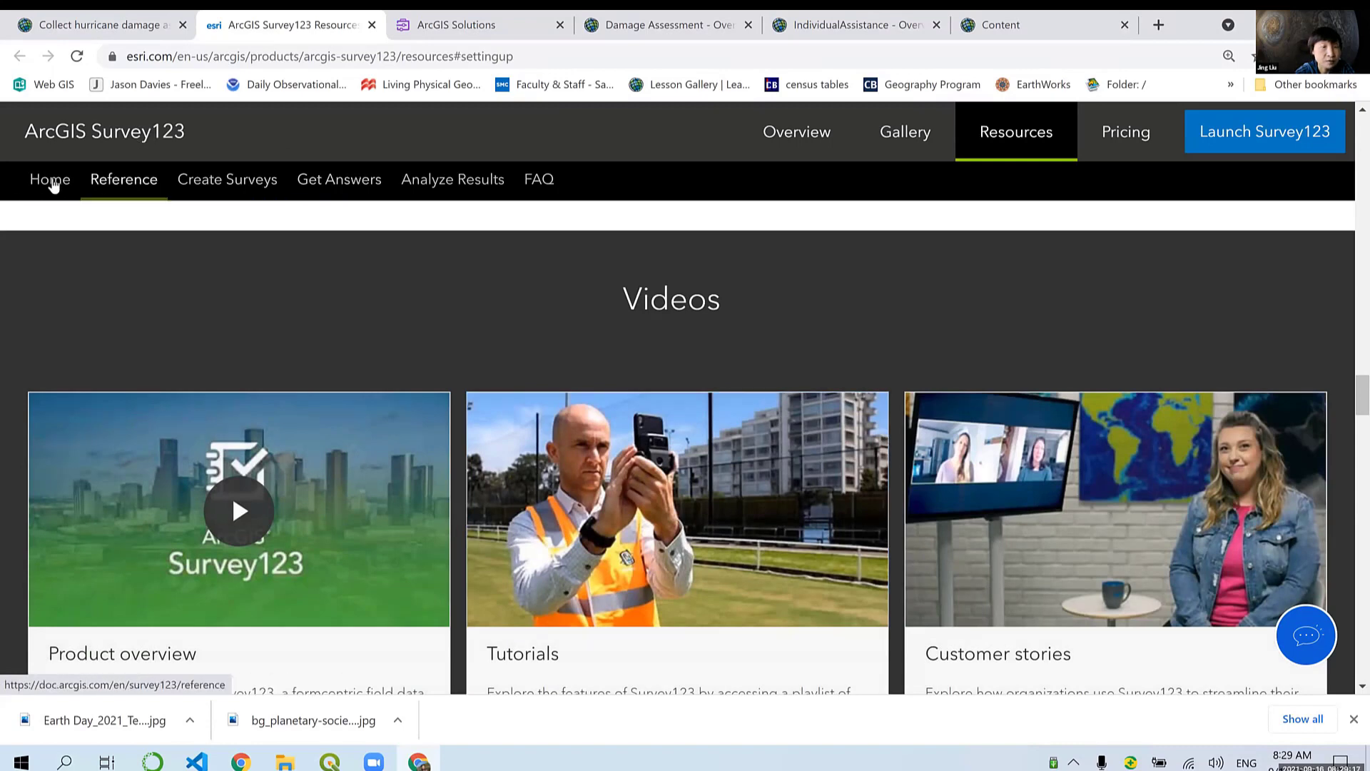
{"action": "left_click", "coordinate": [227, 179]}
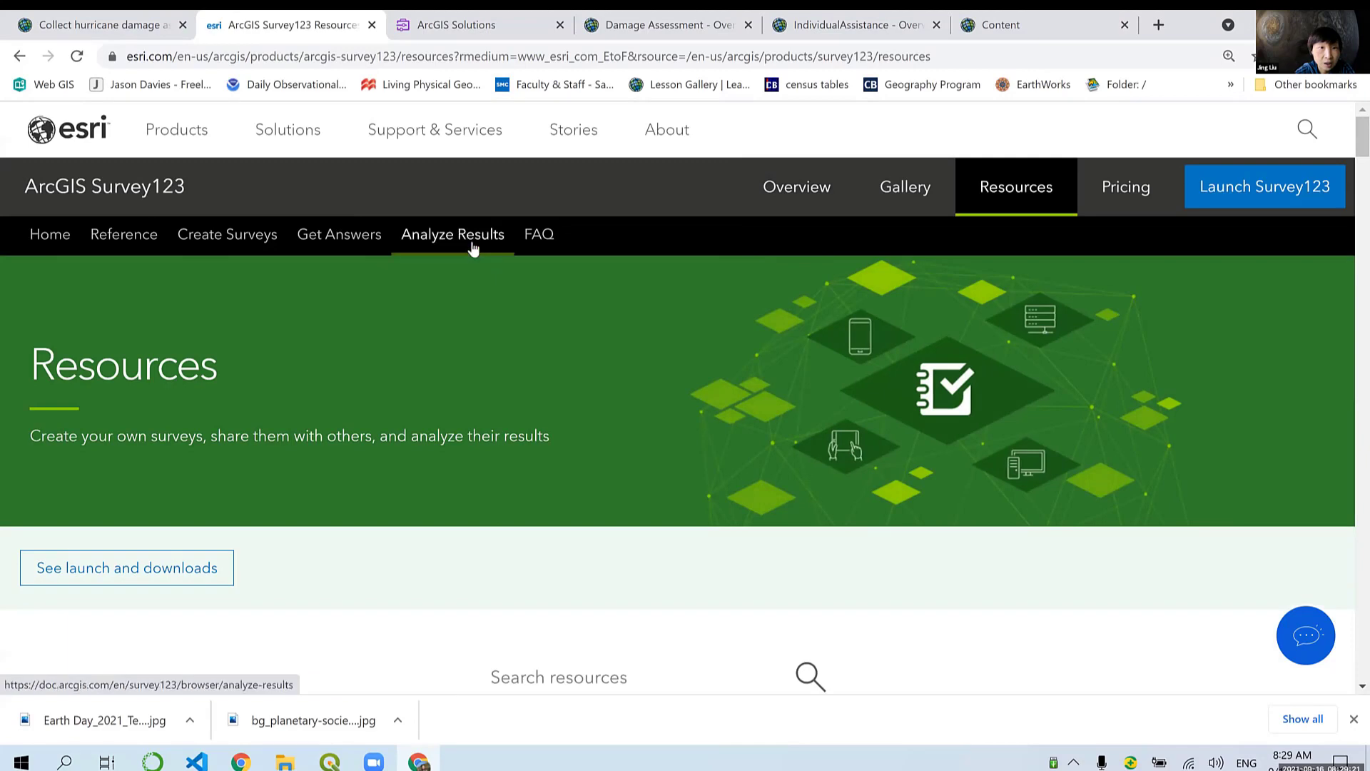
{"action": "scroll", "coordinate": [471, 242], "scroll_direction": "down", "scroll_amount": 3}
Step: Review the field app and Survey123 Connect desktop download cards, then return to the lesson
{"action": "left_click", "coordinate": [118, 397]}
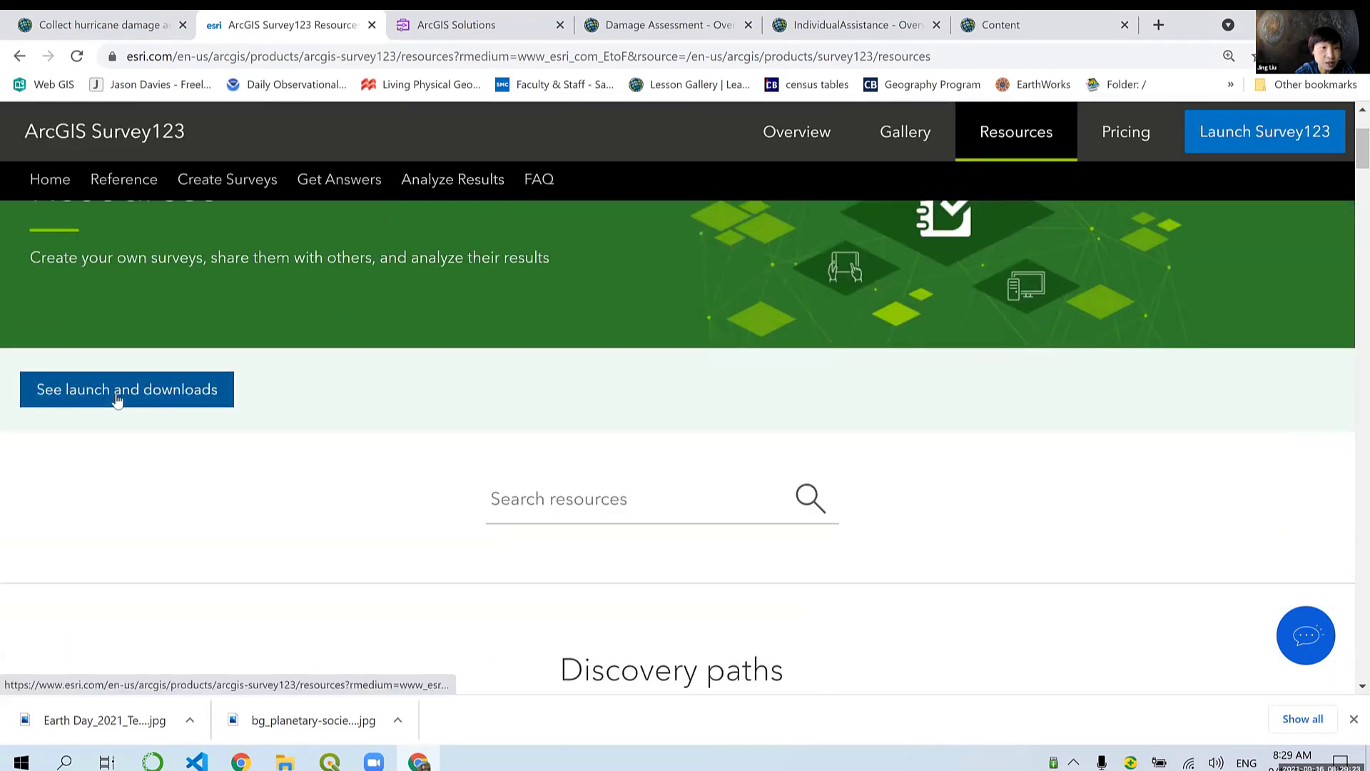
{"action": "scroll", "coordinate": [321, 428], "scroll_direction": "down", "scroll_amount": 3}
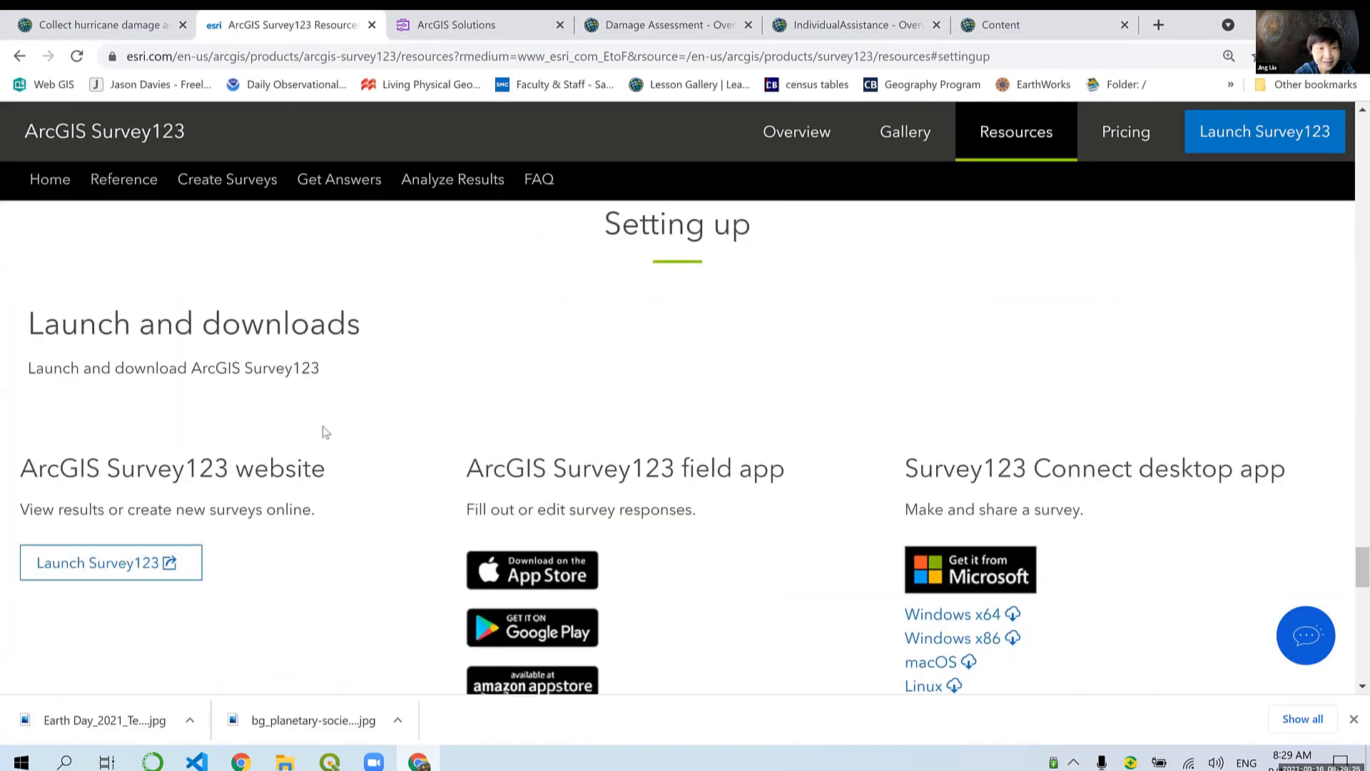
{"action": "left_click_drag", "start_coordinate": [79, 308], "coordinate": [325, 305]}
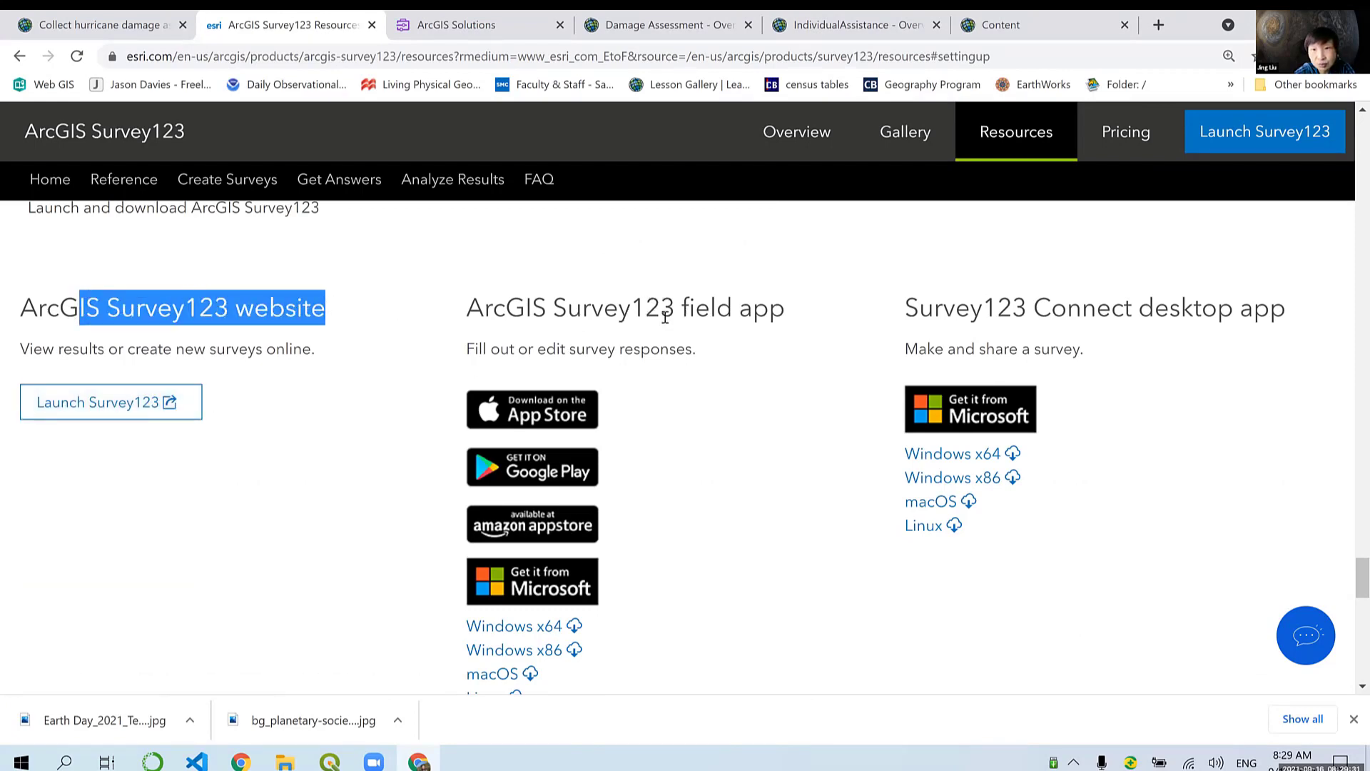
{"action": "left_click_drag", "start_coordinate": [584, 310], "coordinate": [752, 310]}
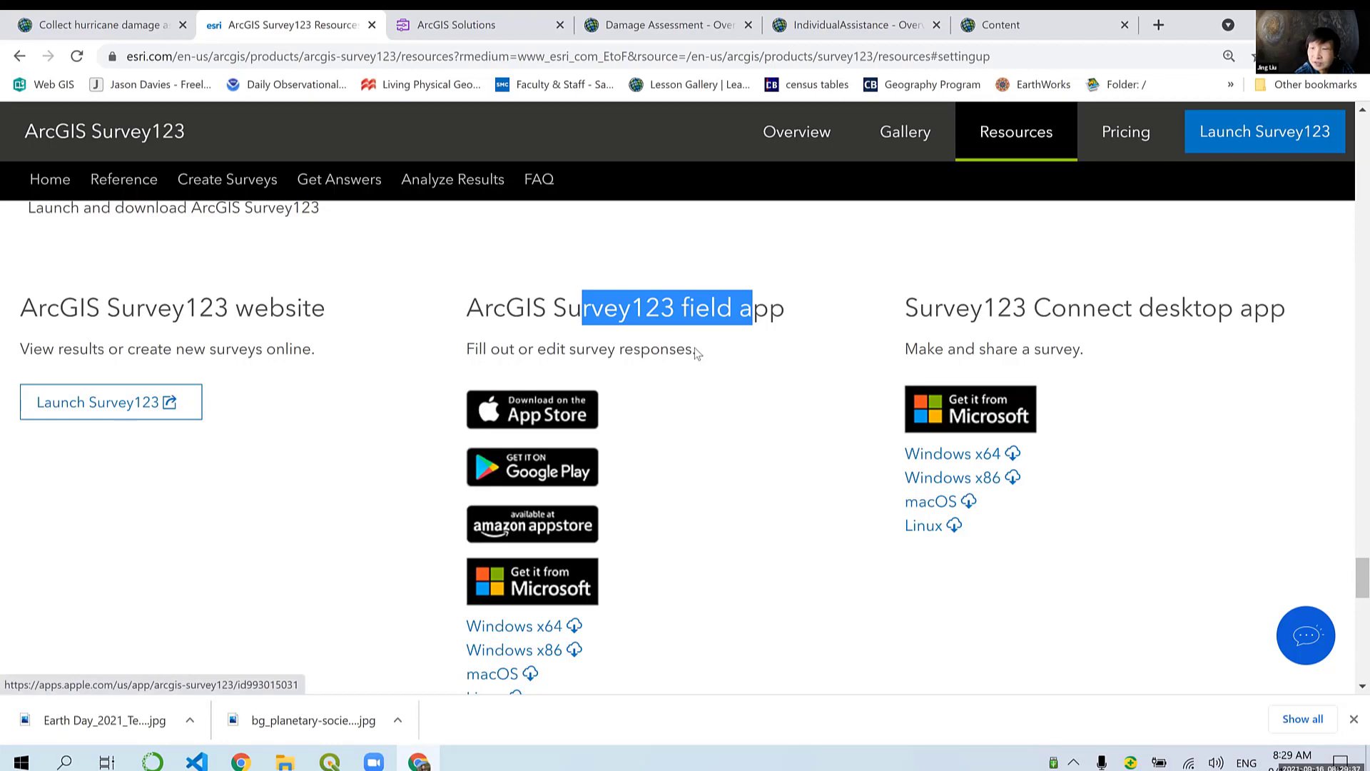
{"action": "left_click_drag", "start_coordinate": [932, 306], "coordinate": [1304, 305]}
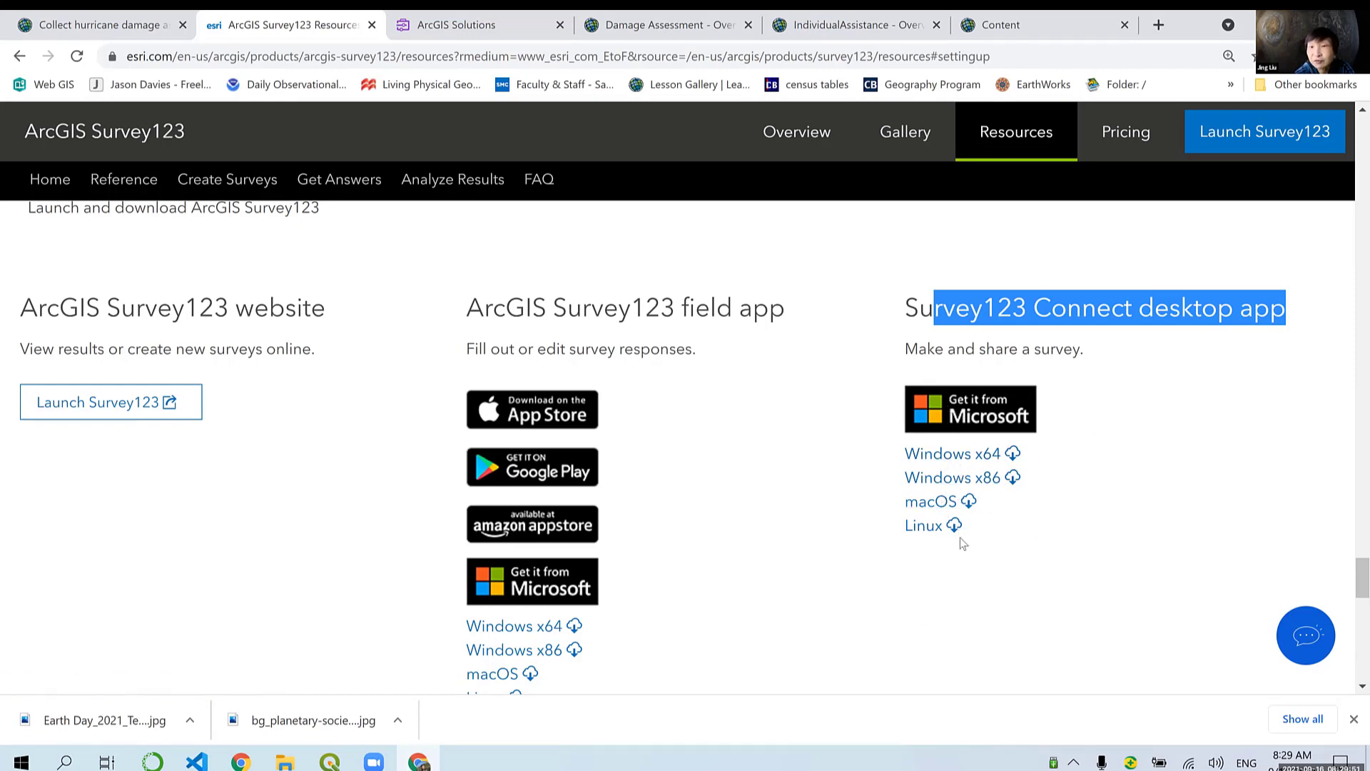
{"action": "left_click", "coordinate": [123, 24]}
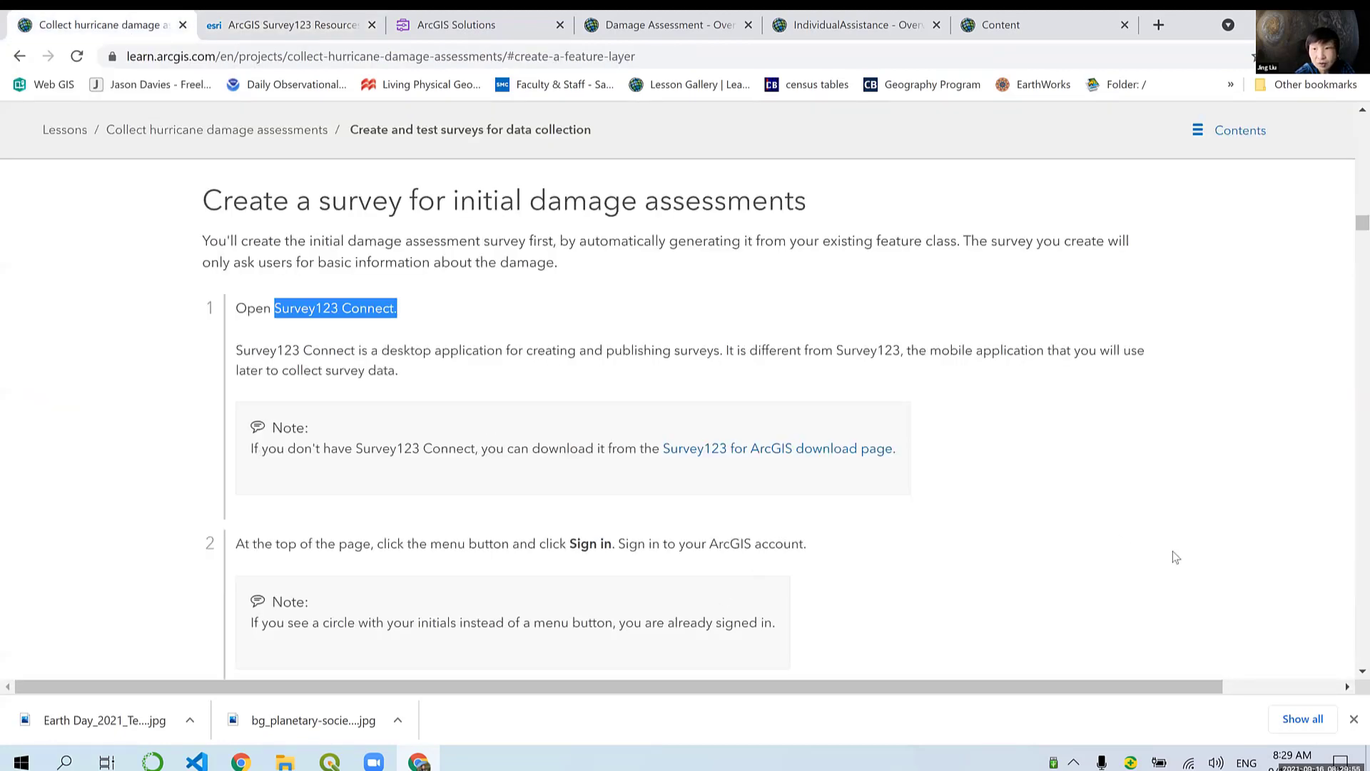
Step: Show the desktop and launch ArcGIS Survey123 Connect from its shortcut
{"action": "left_click", "coordinate": [1348, 762]}
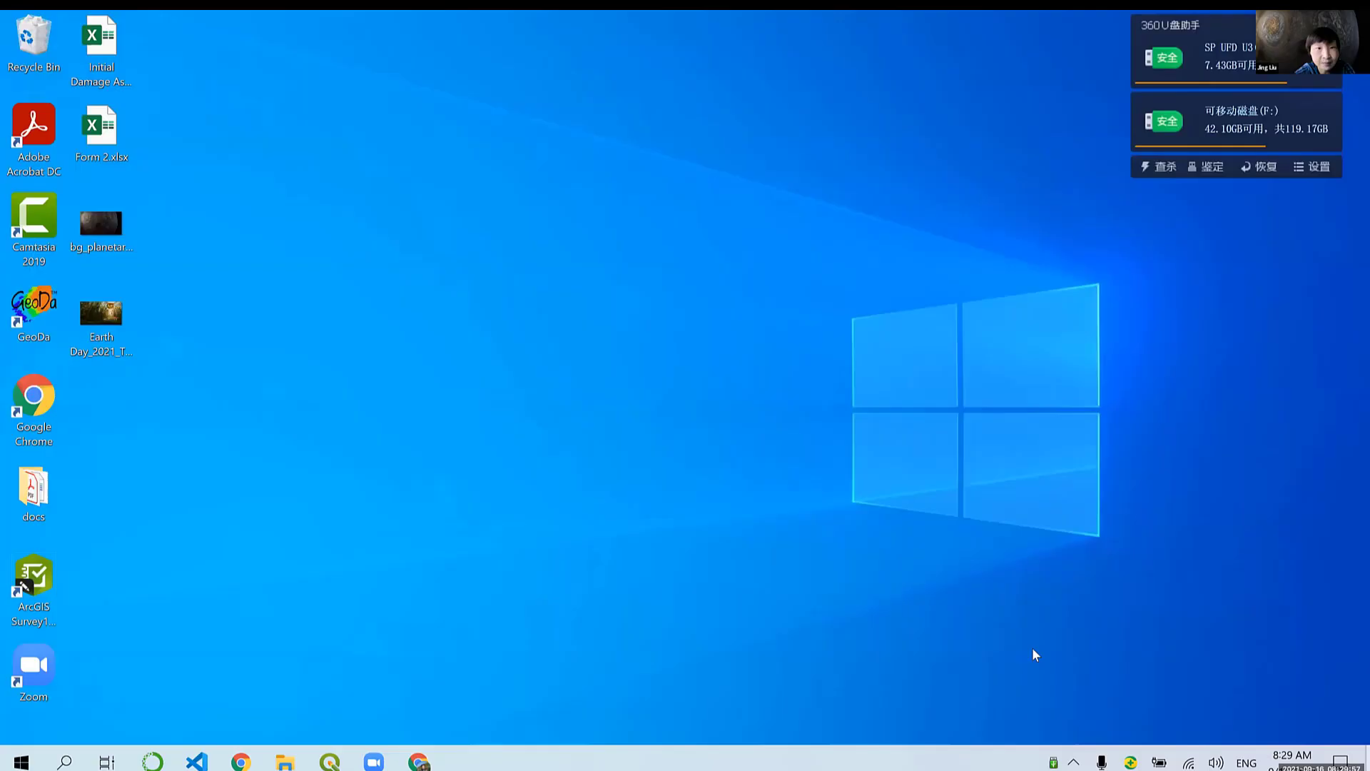
{"action": "double_click", "coordinate": [43, 615]}
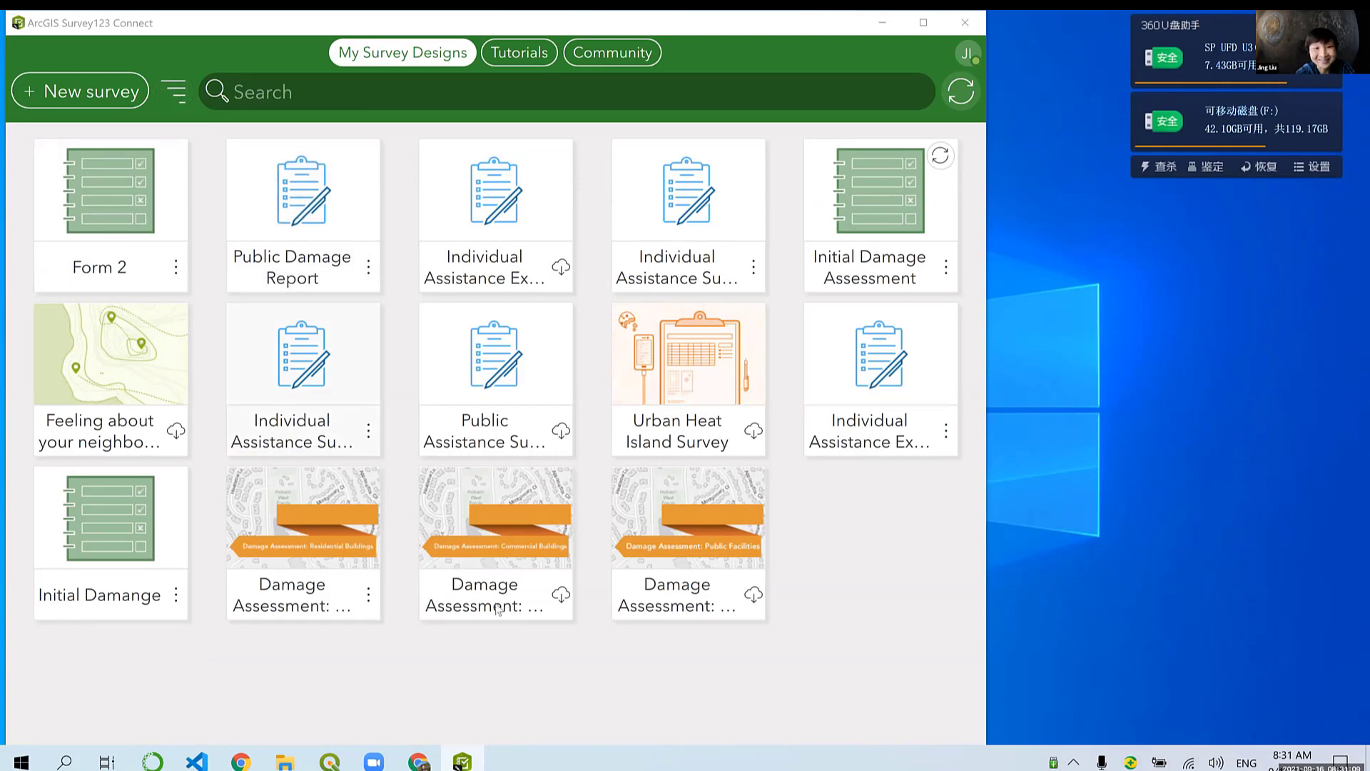
Step: Copy the title 'Initial Damage Assessment' from lesson step 4 and go back to Survey123 Connect
{"action": "left_click", "coordinate": [419, 762]}
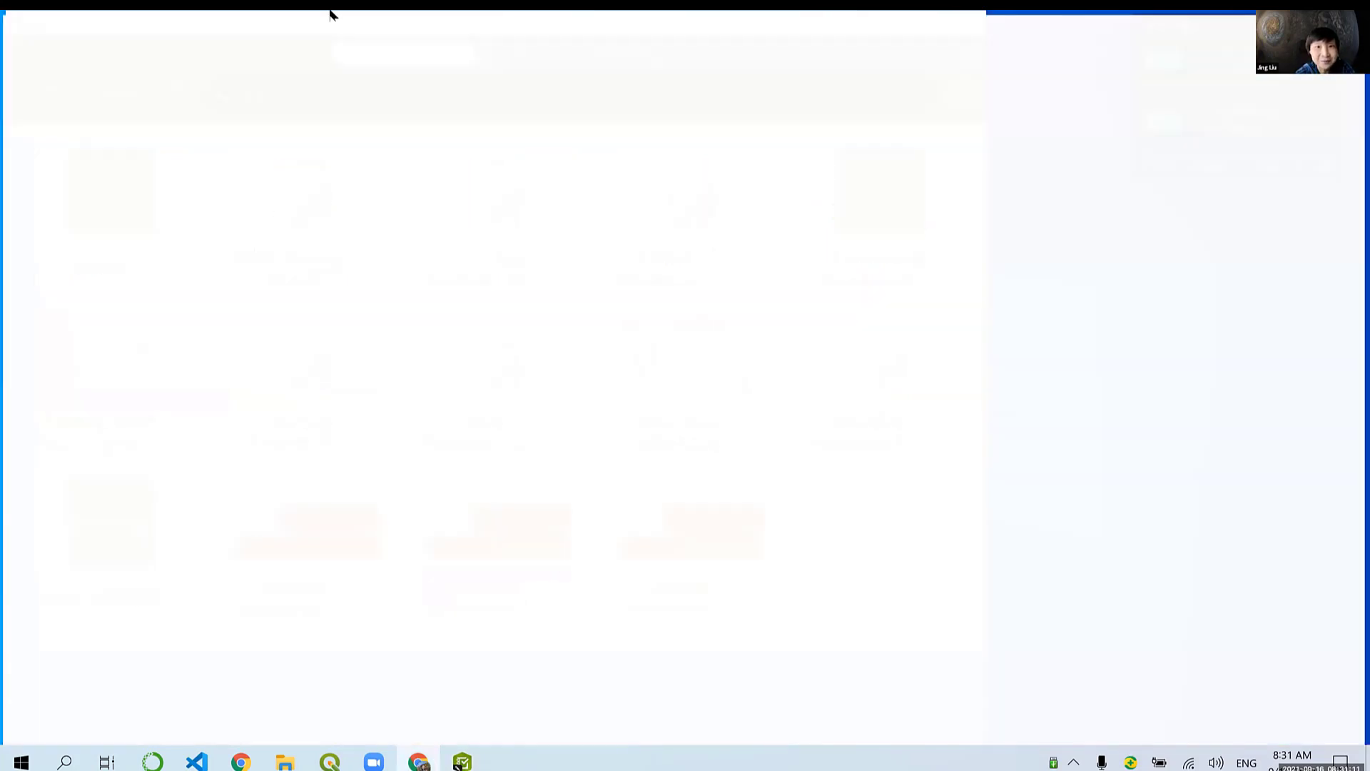
{"action": "left_click", "coordinate": [289, 364]}
{"action": "scroll", "coordinate": [289, 364], "scroll_direction": "down", "scroll_amount": 4}
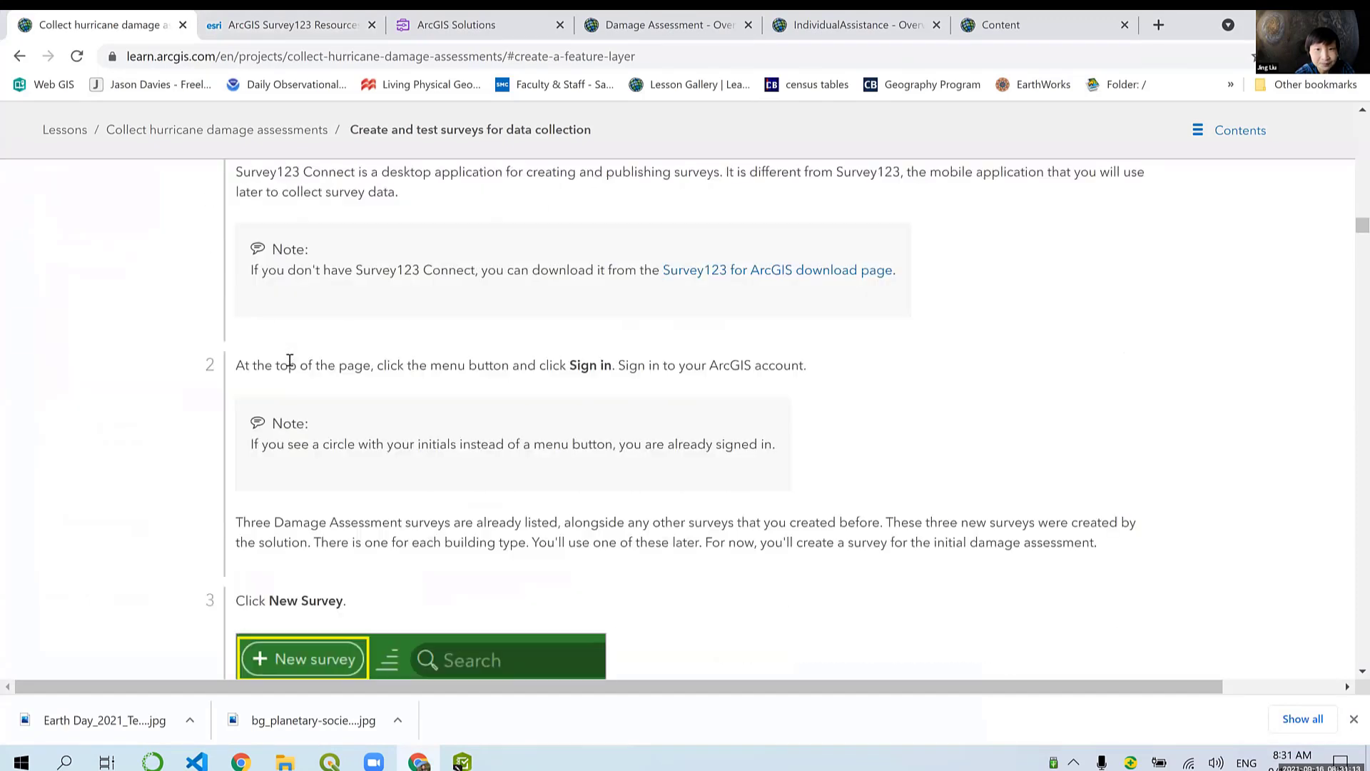
{"action": "scroll", "coordinate": [456, 347], "scroll_direction": "down", "scroll_amount": 3}
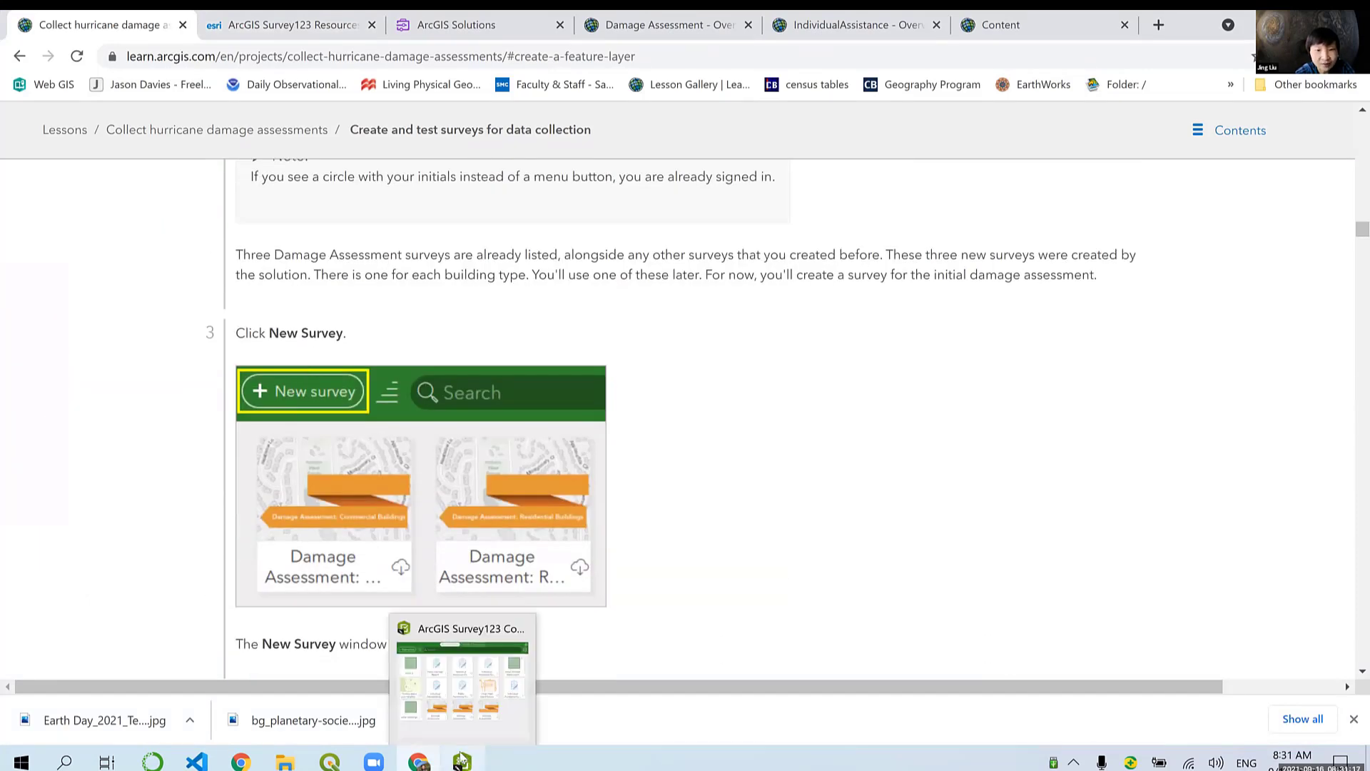
{"action": "scroll", "coordinate": [536, 492], "scroll_direction": "down", "scroll_amount": 3}
{"action": "scroll", "coordinate": [353, 519], "scroll_direction": "down", "scroll_amount": 3}
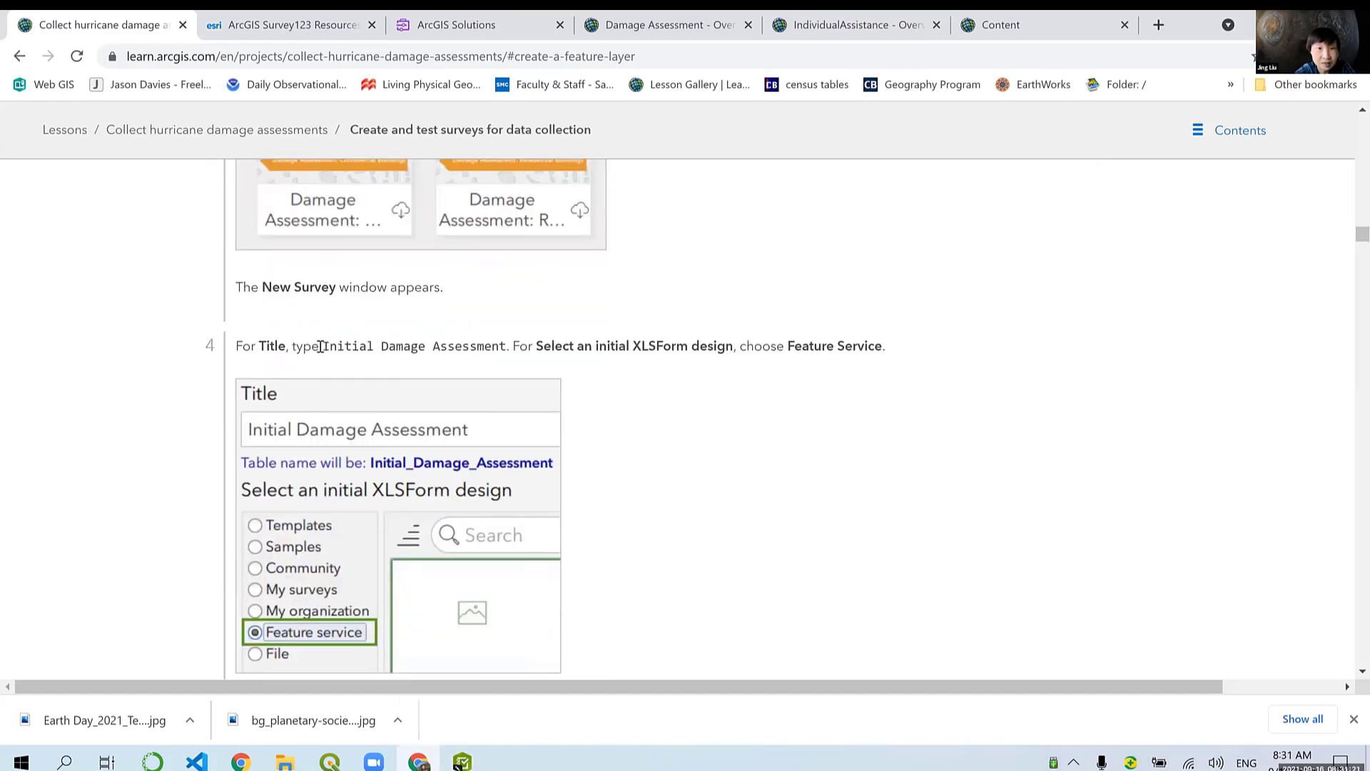
{"action": "left_click_drag", "start_coordinate": [321, 346], "coordinate": [507, 345]}
{"action": "right_click", "coordinate": [480, 345]}
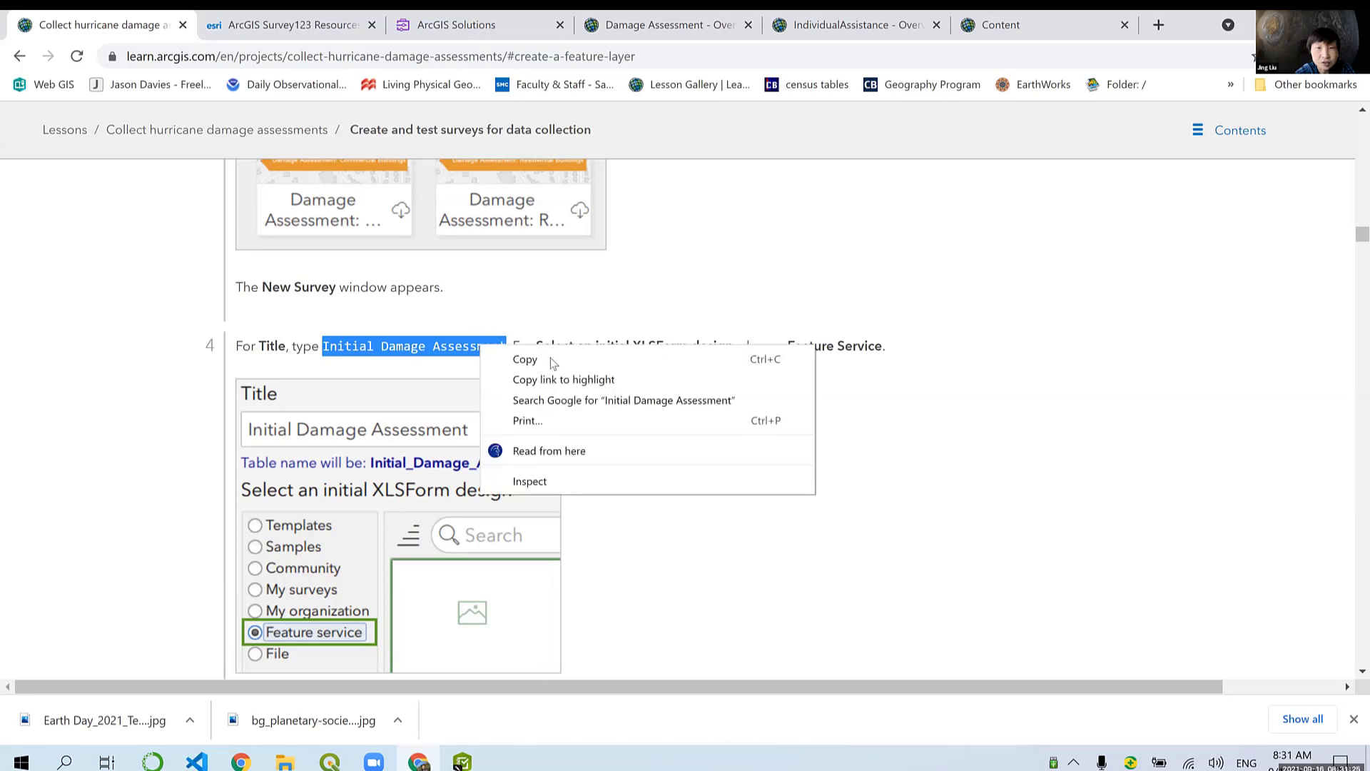
{"action": "left_click", "coordinate": [550, 358]}
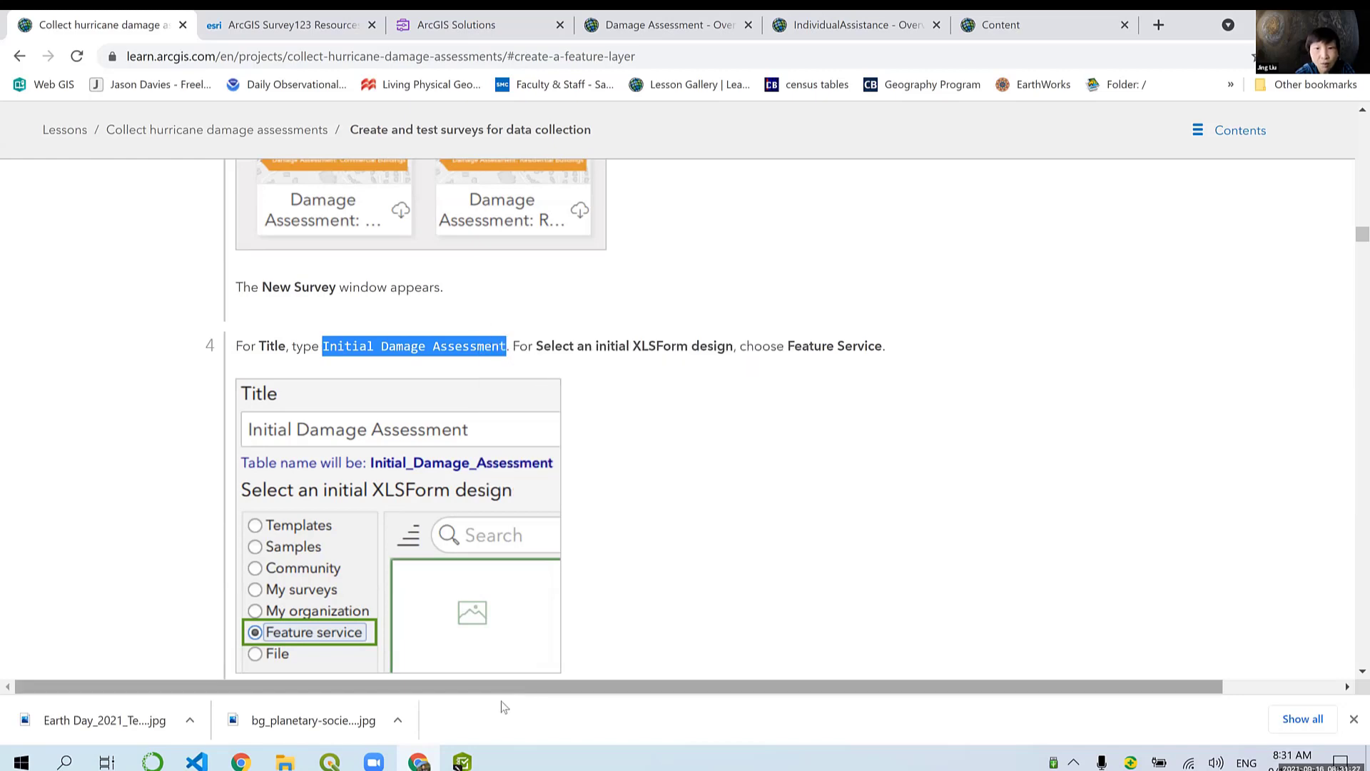
{"action": "left_click", "coordinate": [462, 761]}
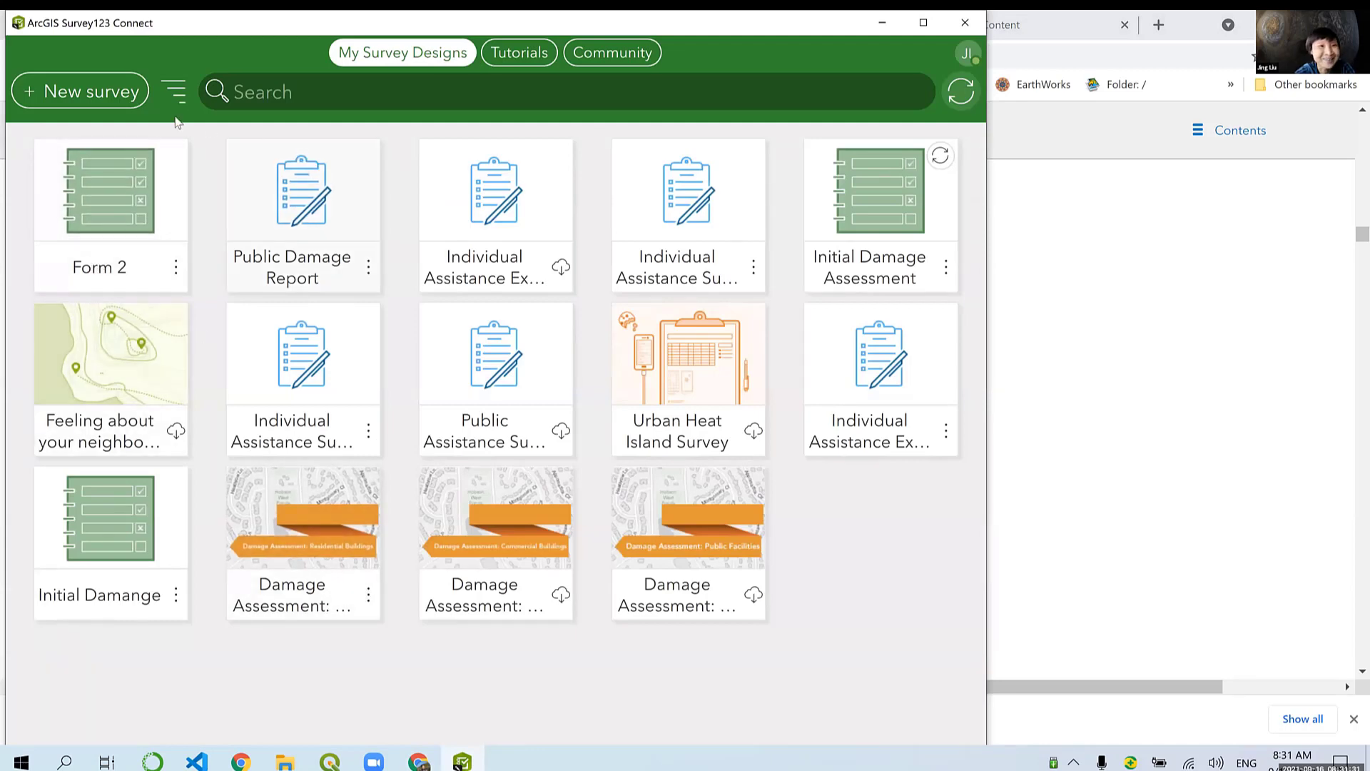
Step: Start a new survey and retitle it 'My new survey' after 'Initial Damage Assessment' was rejected
{"action": "left_click", "coordinate": [98, 98]}
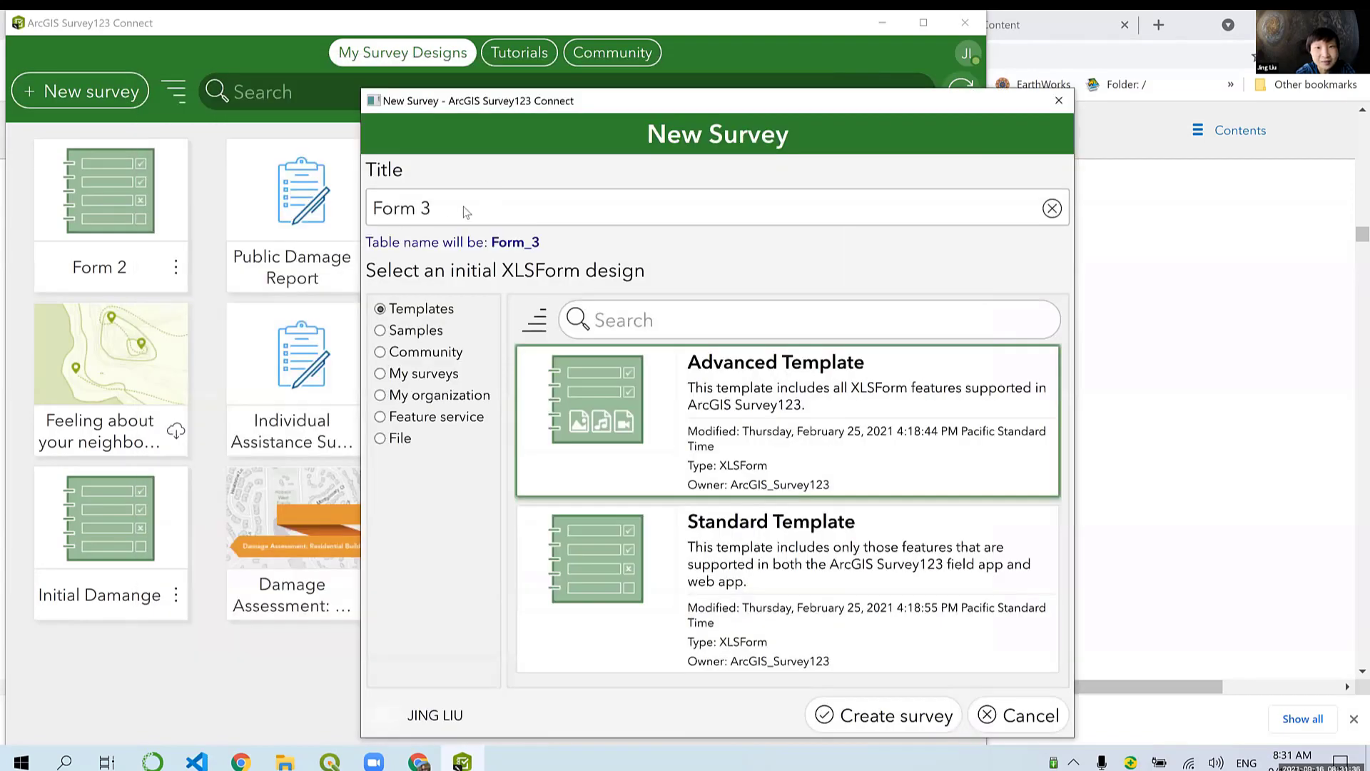
{"action": "left_click_drag", "start_coordinate": [447, 205], "coordinate": [314, 226]}
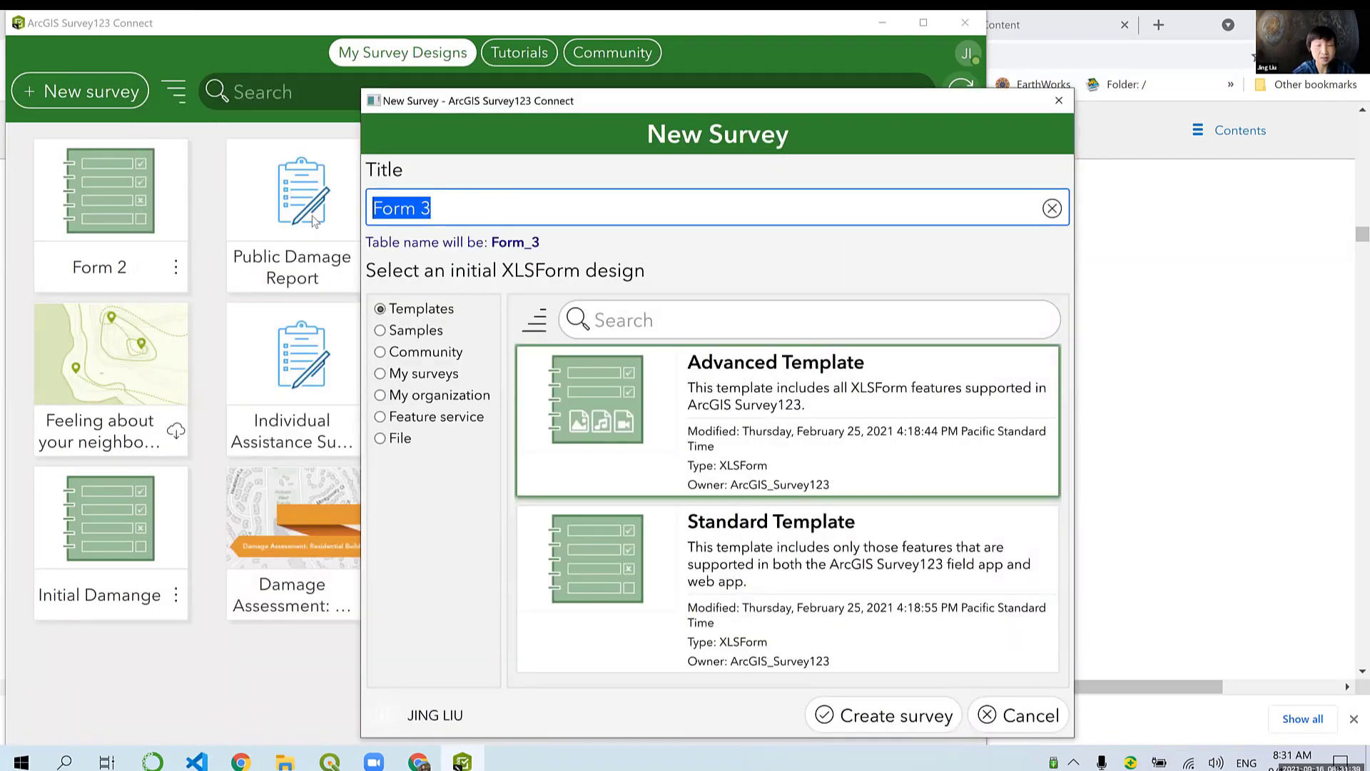
{"action": "key", "text": "ctrl+v"}
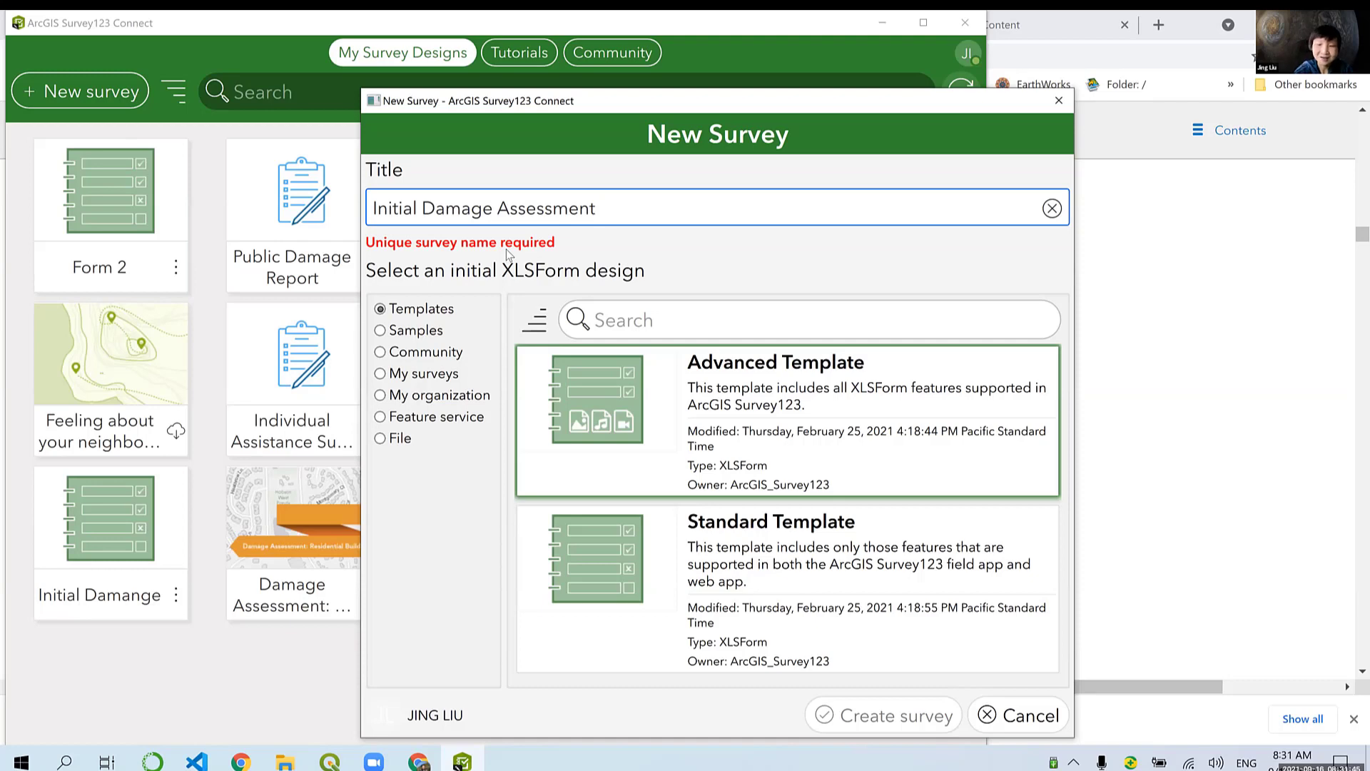
{"action": "type", "text": "_"}
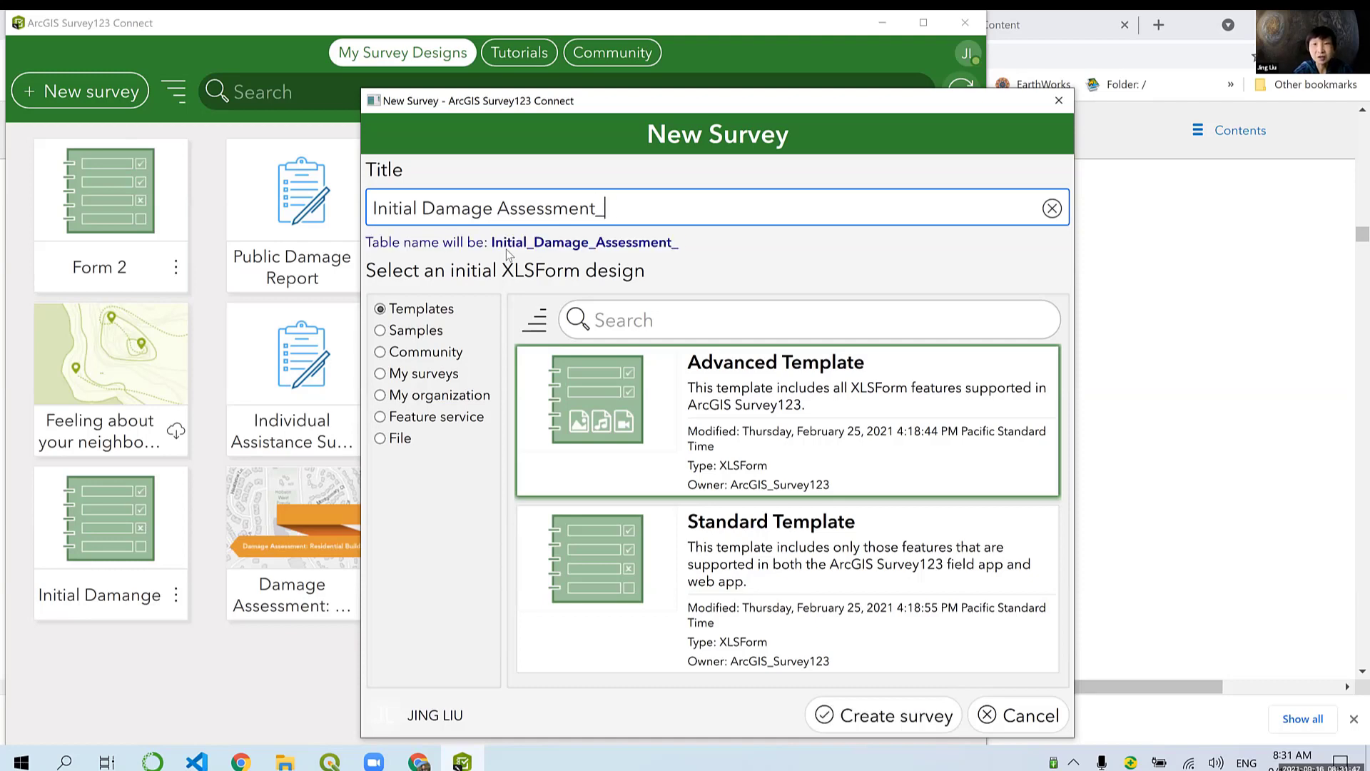
{"action": "type", "text": "JL"}
{"action": "key", "text": "BackSpace"}
{"action": "key", "text": "BackSpace"}
{"action": "key", "text": "BackSpace"}
{"action": "key", "text": "BackSpace"}
{"action": "key", "text": "BackSpace"}
{"action": "key", "text": "BackSpace"}
{"action": "key", "text": "BackSpace"}
{"action": "key", "text": "BackSpace"}
{"action": "key", "text": "BackSpace"}
{"action": "key", "text": "BackSpace"}
{"action": "key", "text": "BackSpace"}
{"action": "key", "text": "BackSpace"}
{"action": "key", "text": "BackSpace"}
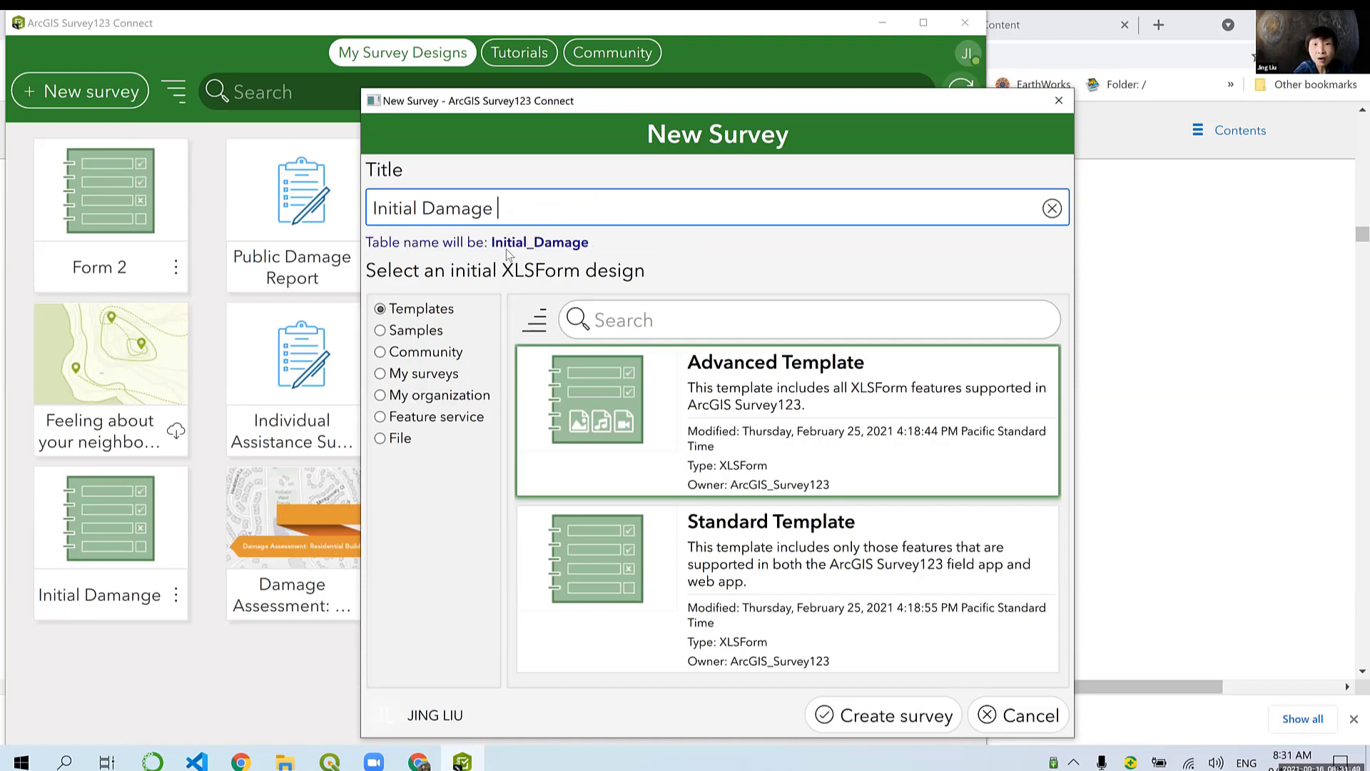
{"action": "key", "text": "BackSpace"}
{"action": "key", "text": "BackSpace"}
{"action": "key", "text": "BackSpace"}
{"action": "key", "text": "BackSpace"}
{"action": "key", "text": "BackSpace"}
{"action": "key", "text": "BackSpace"}
{"action": "key", "text": "BackSpace"}
{"action": "key", "text": "BackSpace"}
{"action": "key", "text": "BackSpace"}
{"action": "key", "text": "BackSpace"}
{"action": "key", "text": "BackSpace"}
{"action": "key", "text": "BackSpace"}
{"action": "key", "text": "BackSpace"}
{"action": "key", "text": "BackSpace"}
{"action": "key", "text": "BackSpace"}
{"action": "type", "text": "My"}
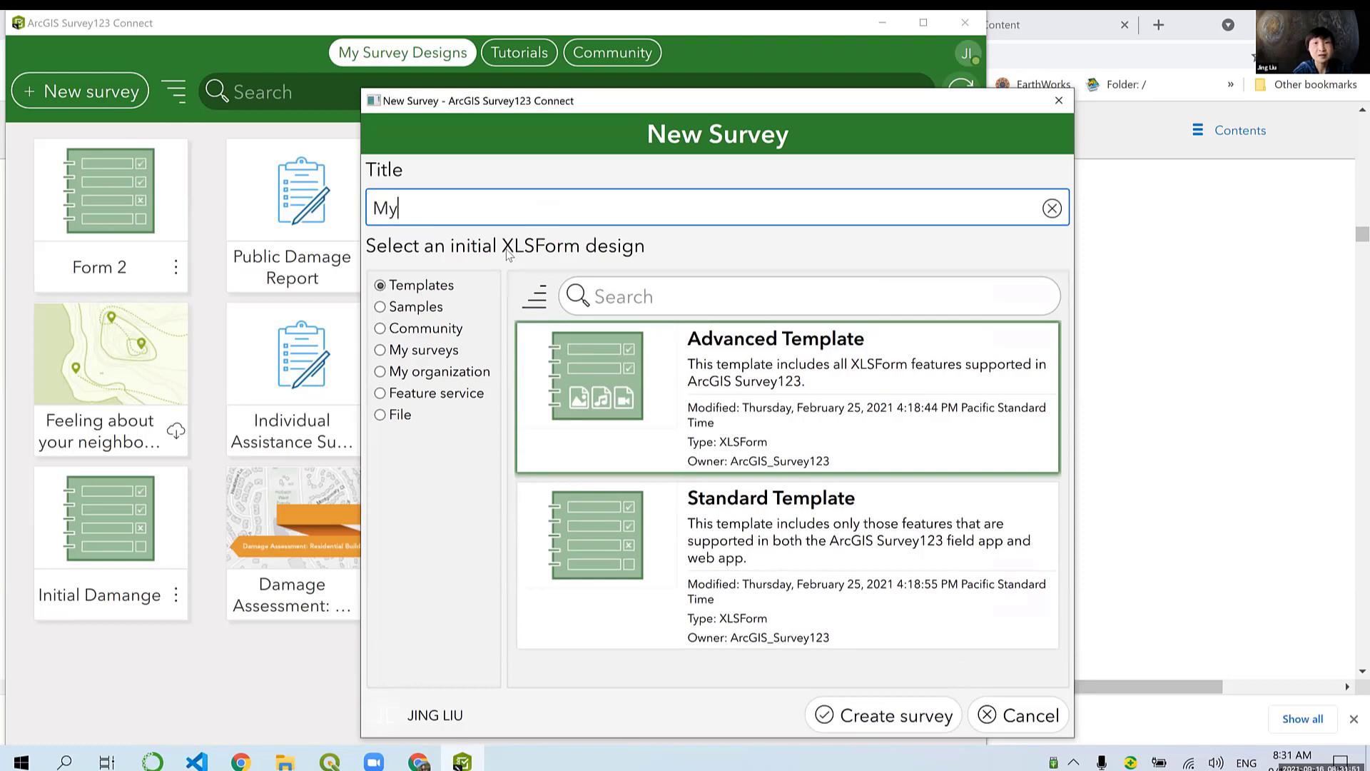
{"action": "type", "text": " new survey"}
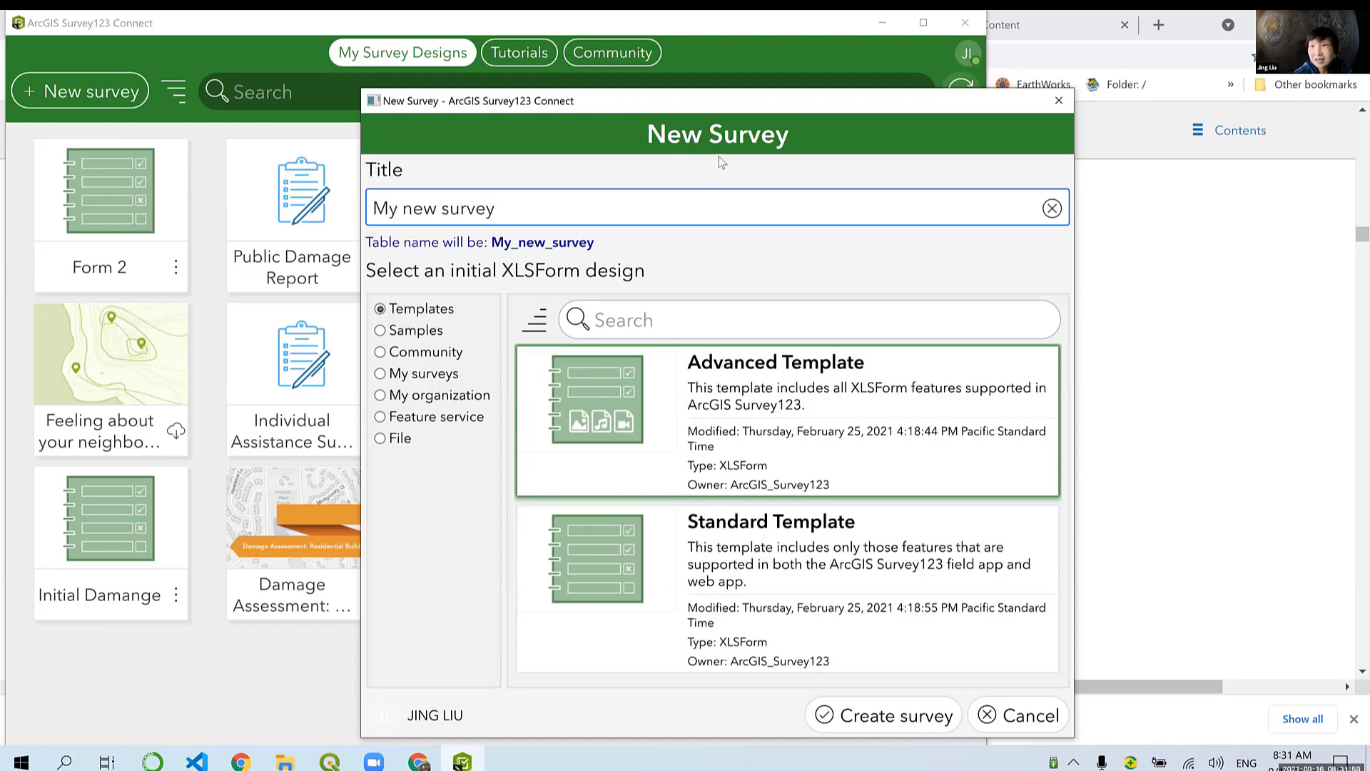
Step: Base the survey on a feature service and sort the search results newest first
{"action": "left_click", "coordinate": [476, 419]}
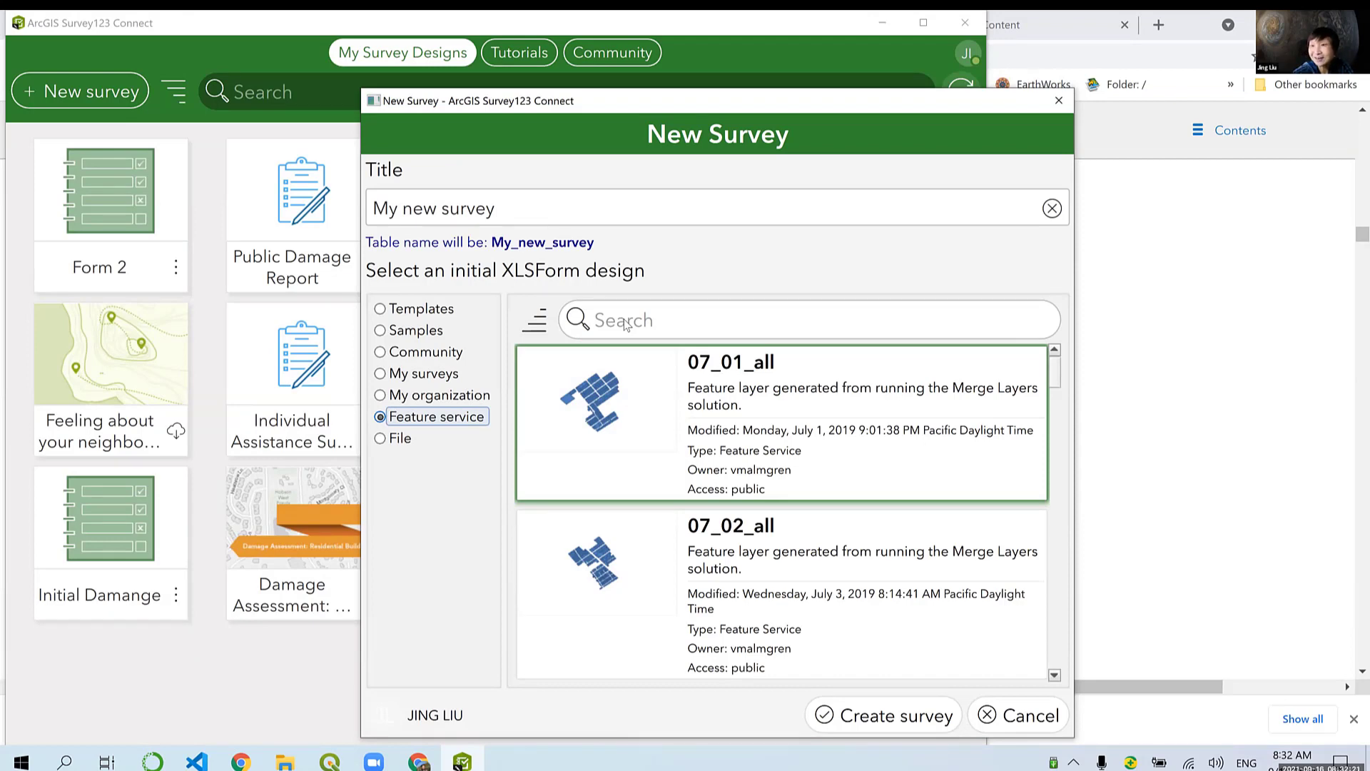
{"action": "left_click", "coordinate": [682, 321]}
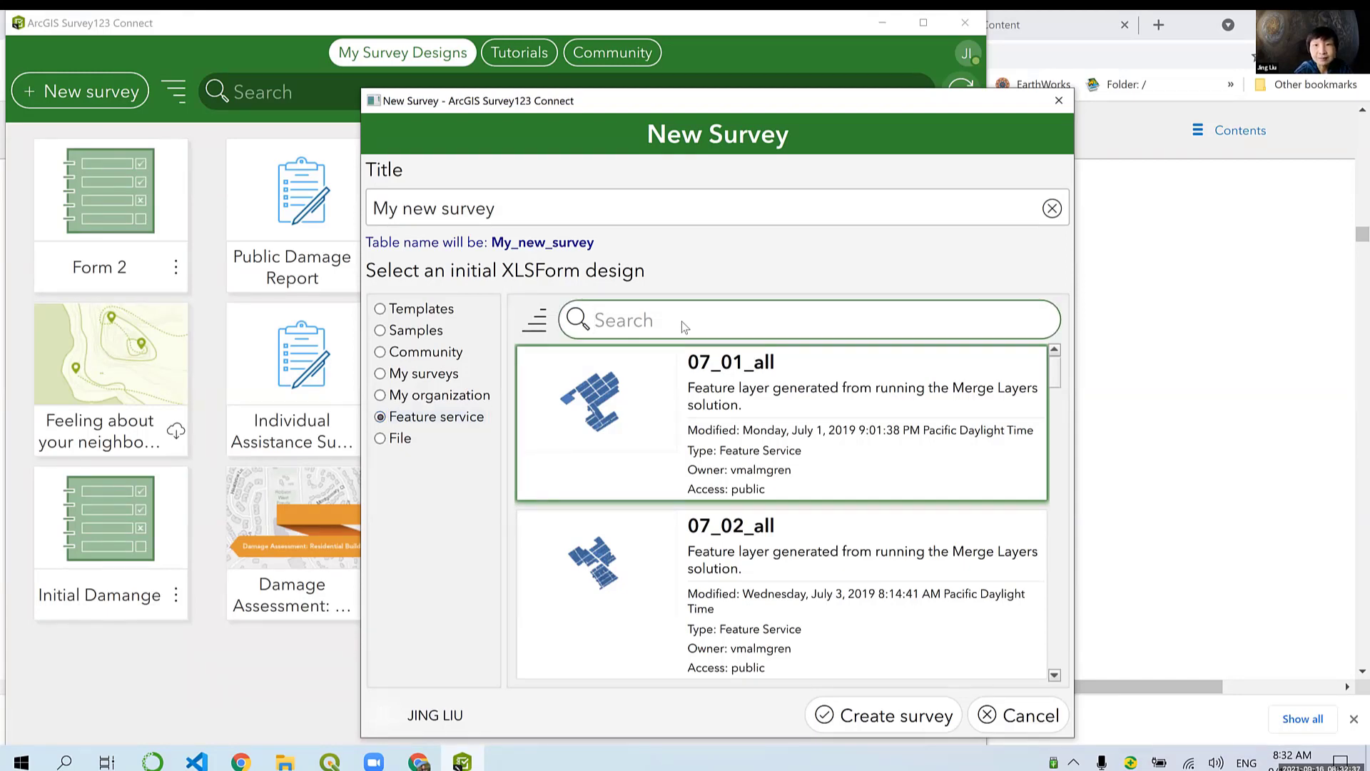
{"action": "type", "text": "i"}
{"action": "key", "text": "BackSpace"}
{"action": "type", "text": "ind"}
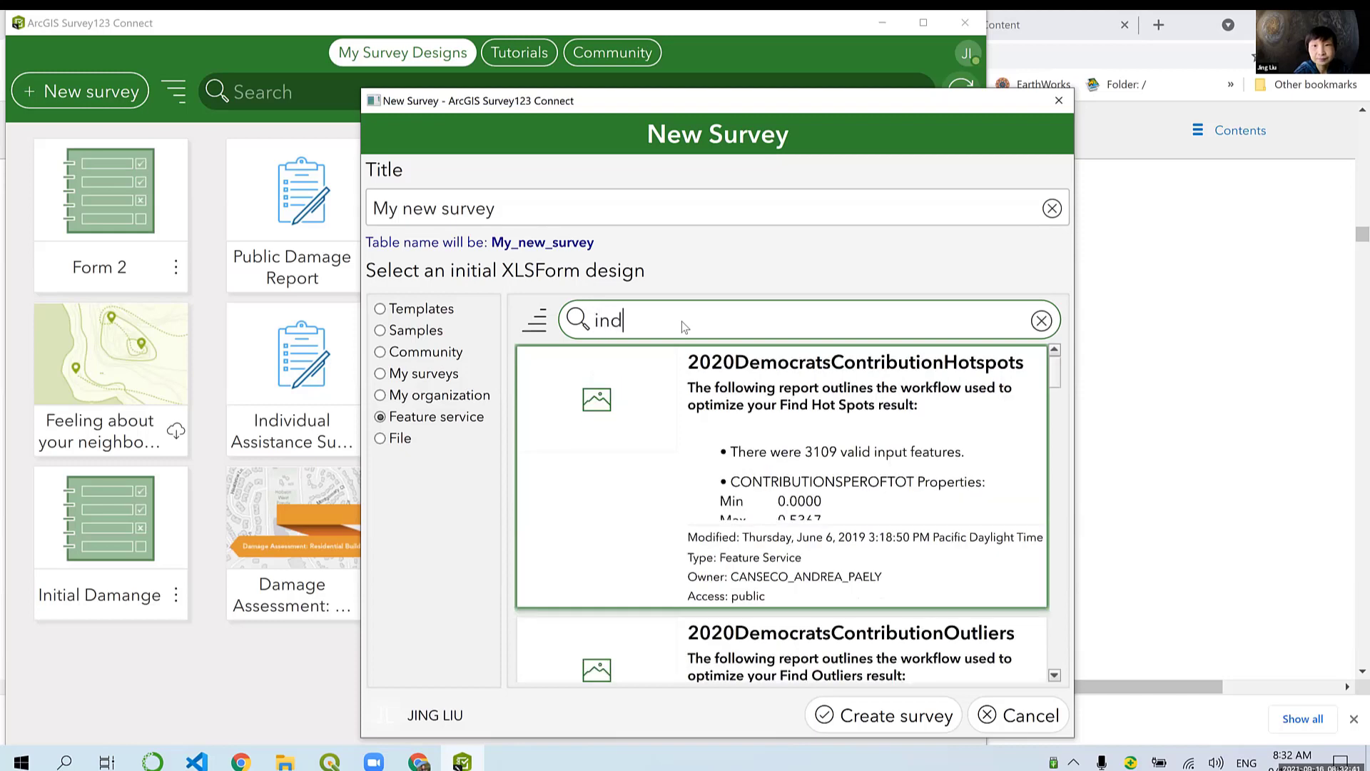
{"action": "type", "text": "ividual"}
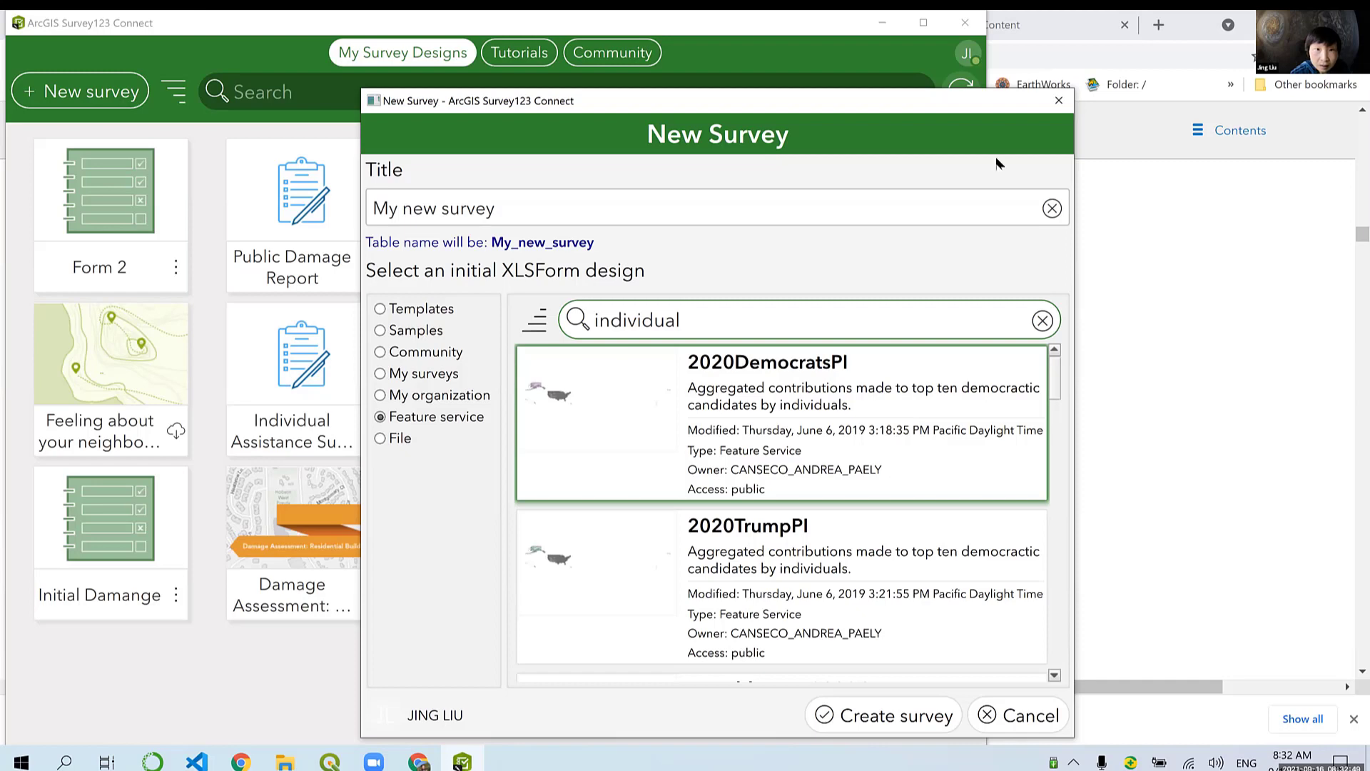
{"action": "left_click", "coordinate": [536, 321]}
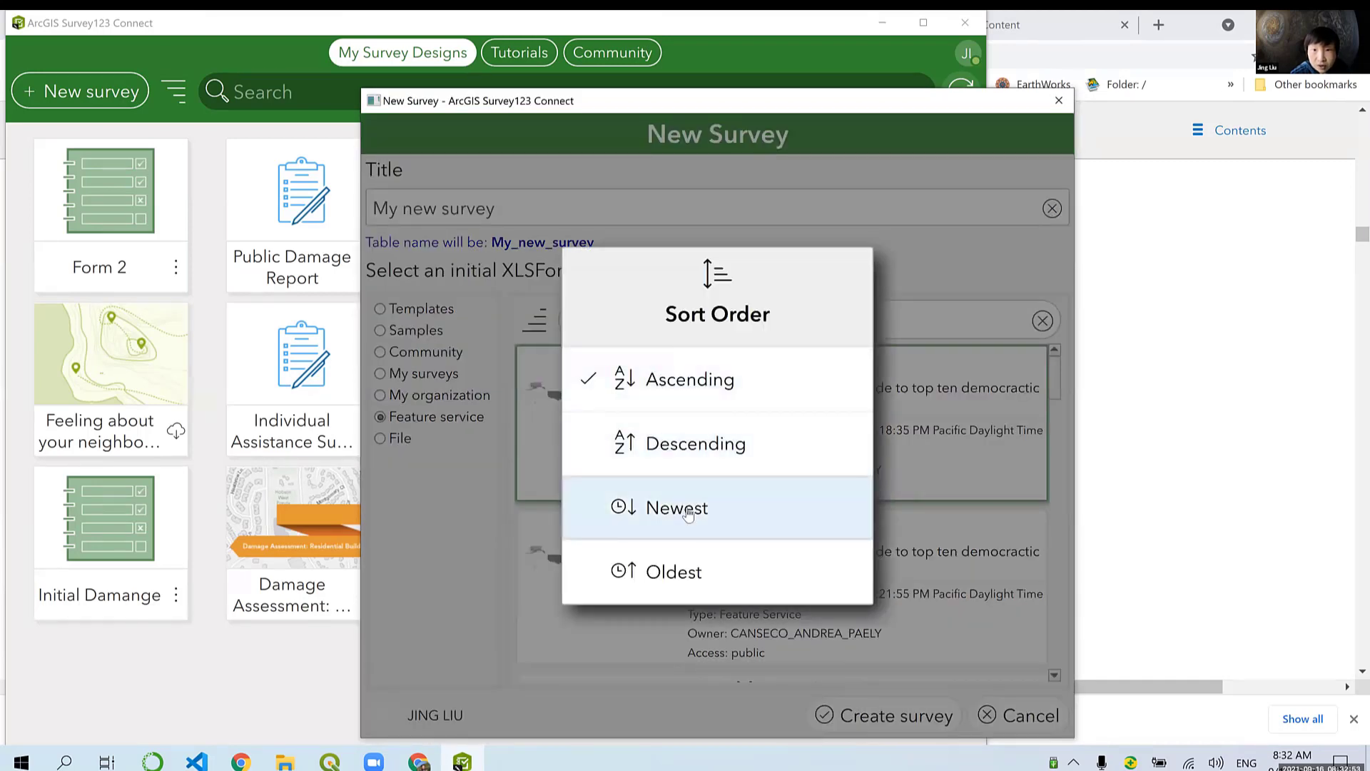
{"action": "left_click", "coordinate": [684, 509]}
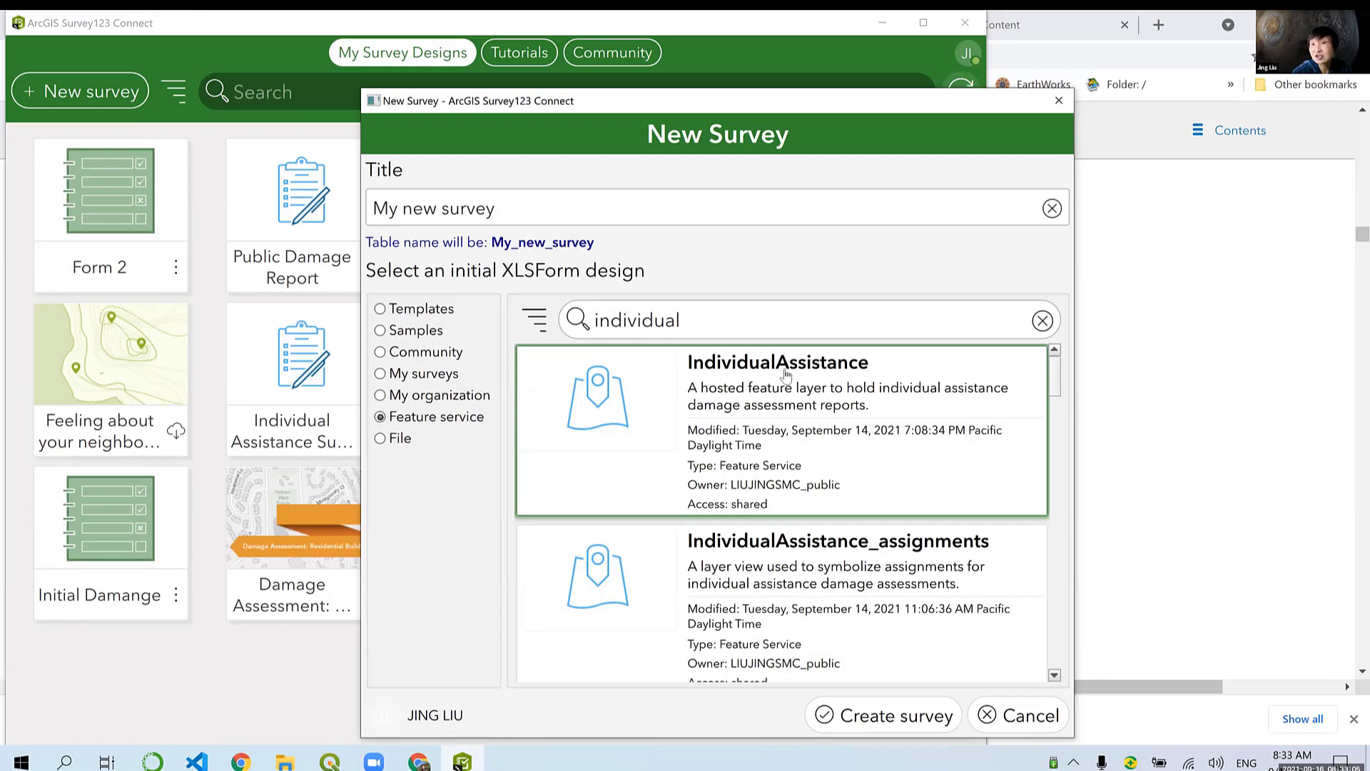
Step: Search for 'public' and pick the PublicAssistance feature service
{"action": "left_click_drag", "start_coordinate": [709, 315], "coordinate": [496, 322]}
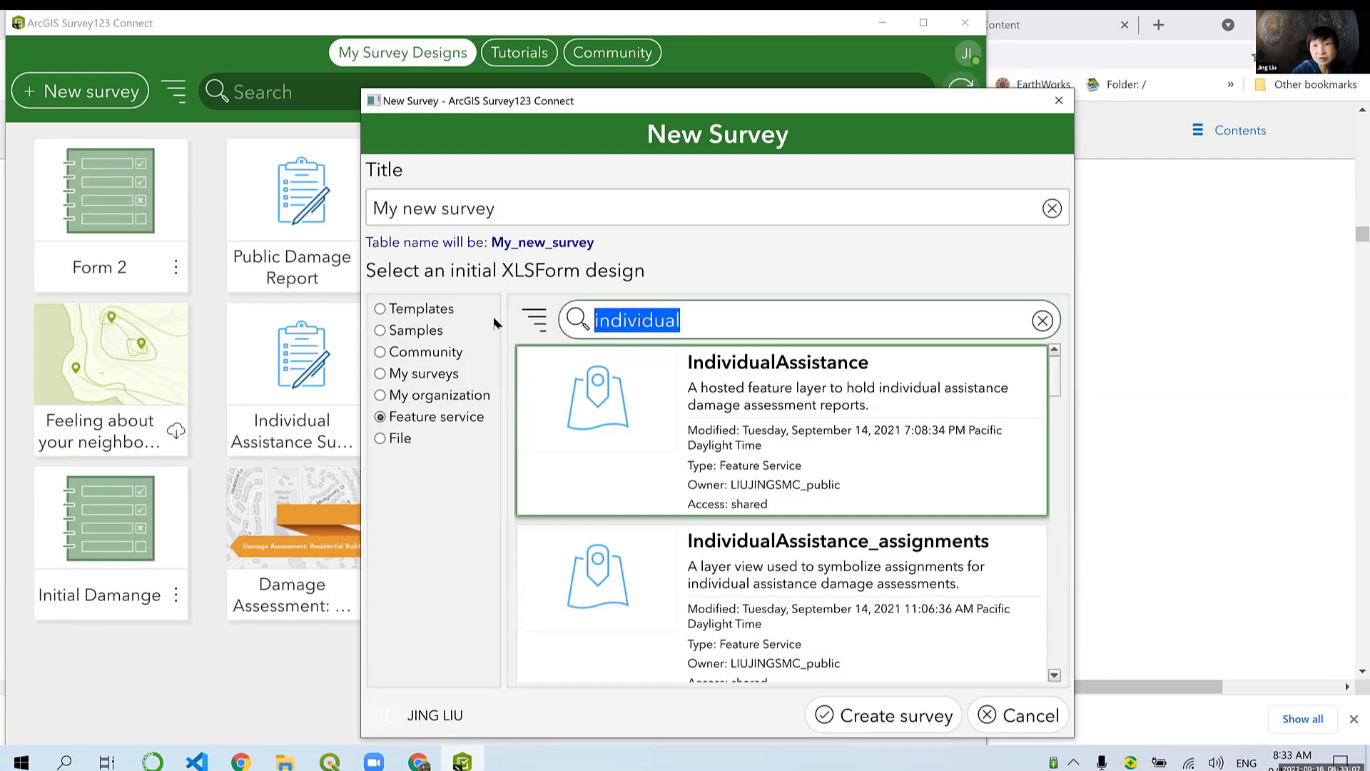
{"action": "type", "text": "publiv"}
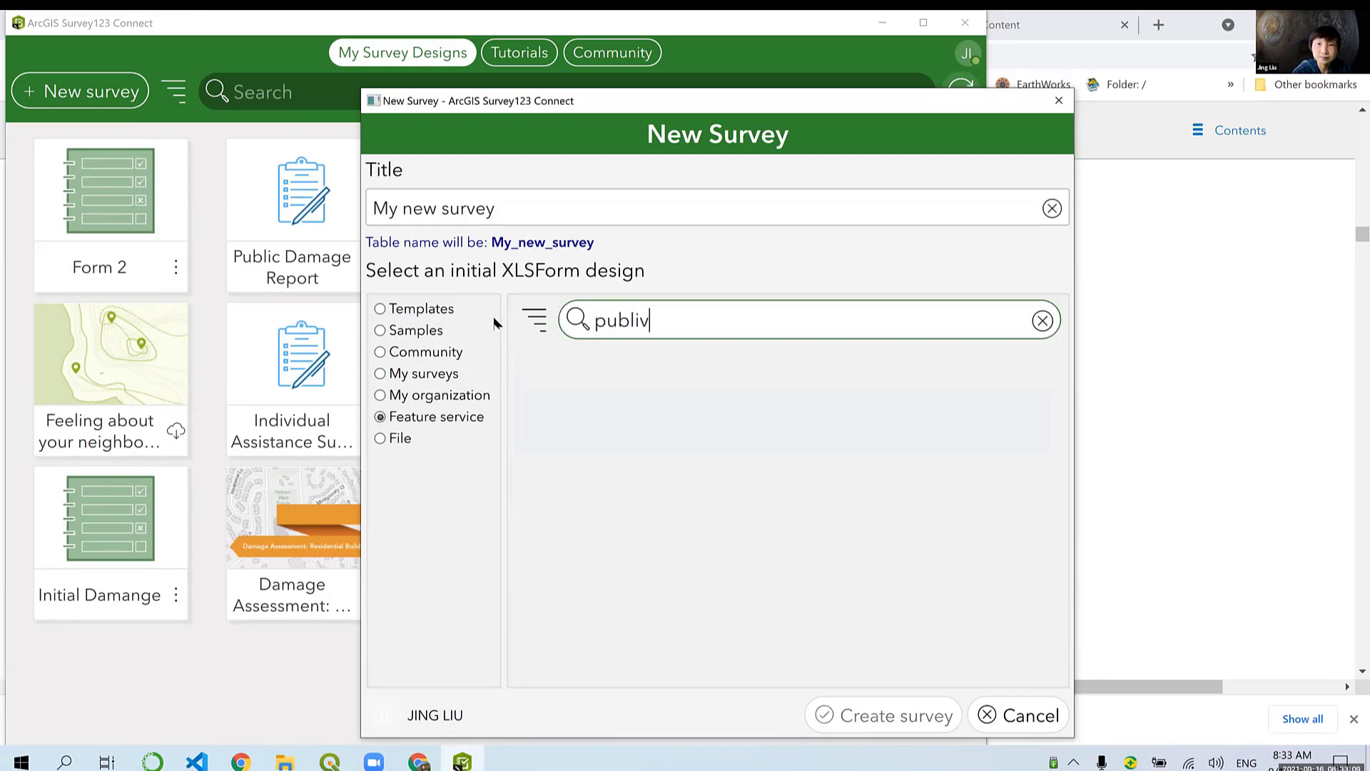
{"action": "key", "text": "BackSpace"}
{"action": "type", "text": "c"}
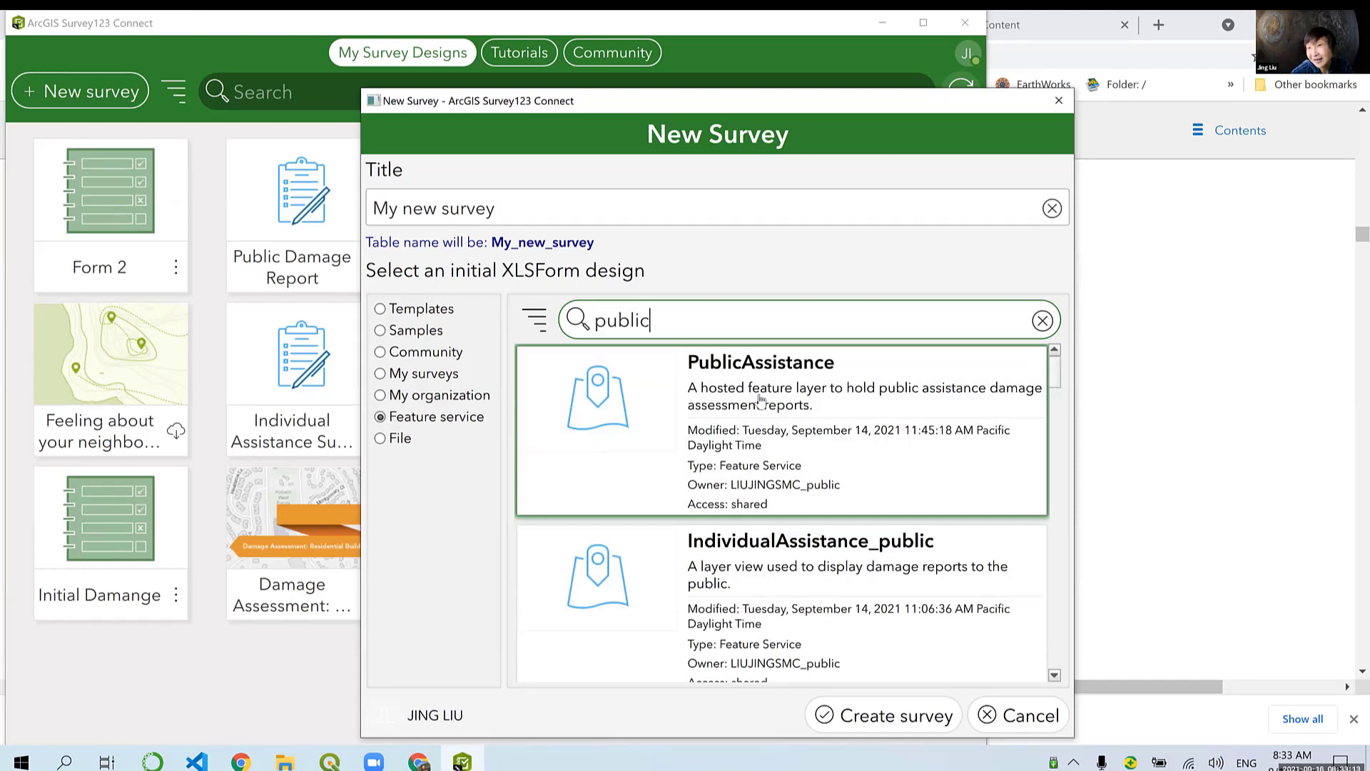
{"action": "left_click", "coordinate": [898, 147]}
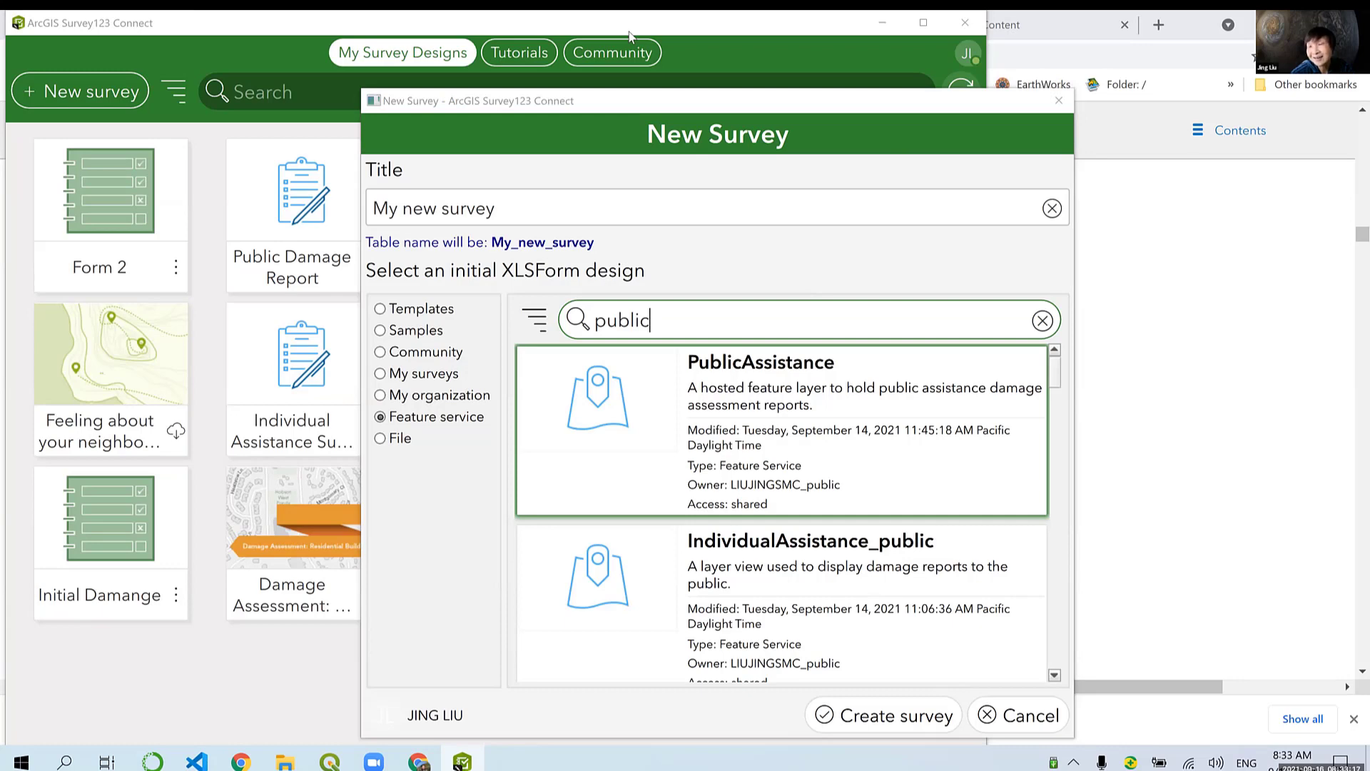
{"action": "left_click", "coordinate": [765, 158]}
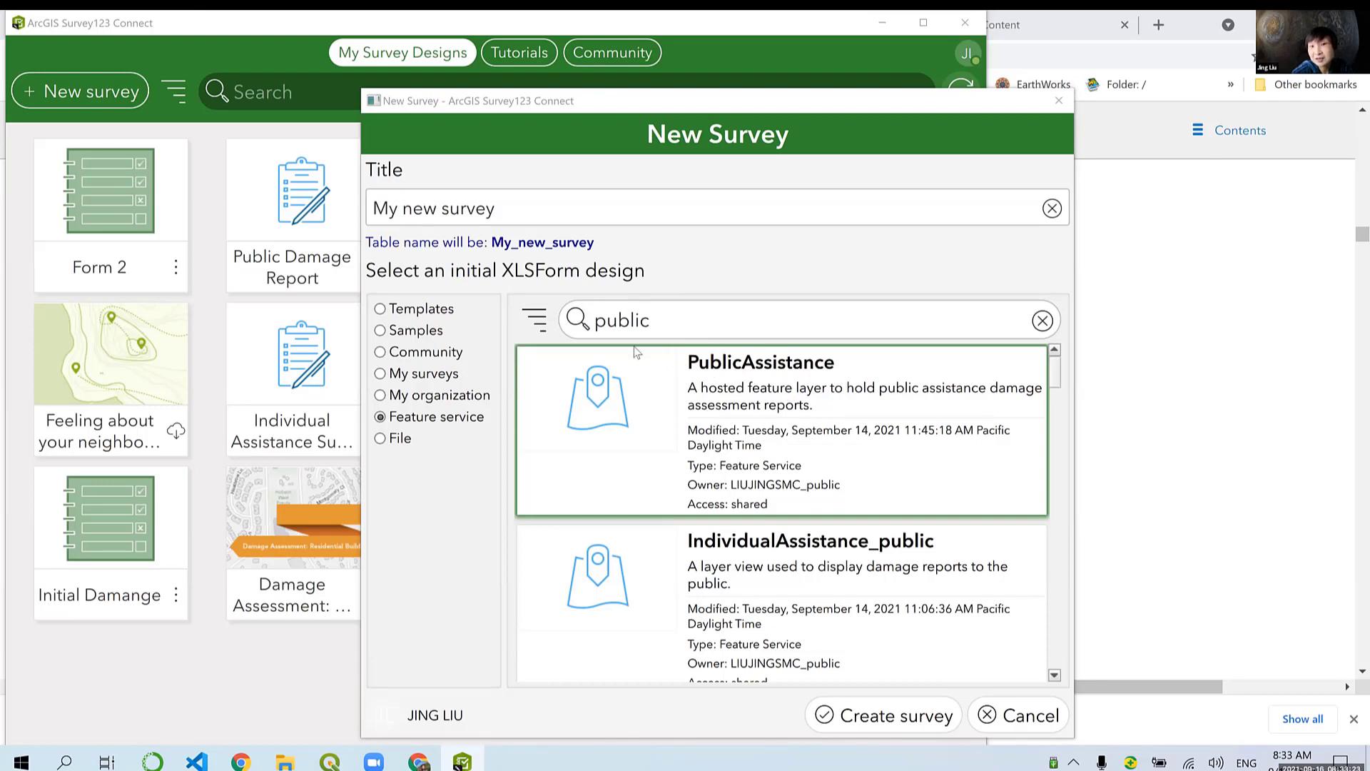
Step: Append '_PublicAssitance' to the survey title and create the survey
{"action": "left_click", "coordinate": [794, 391]}
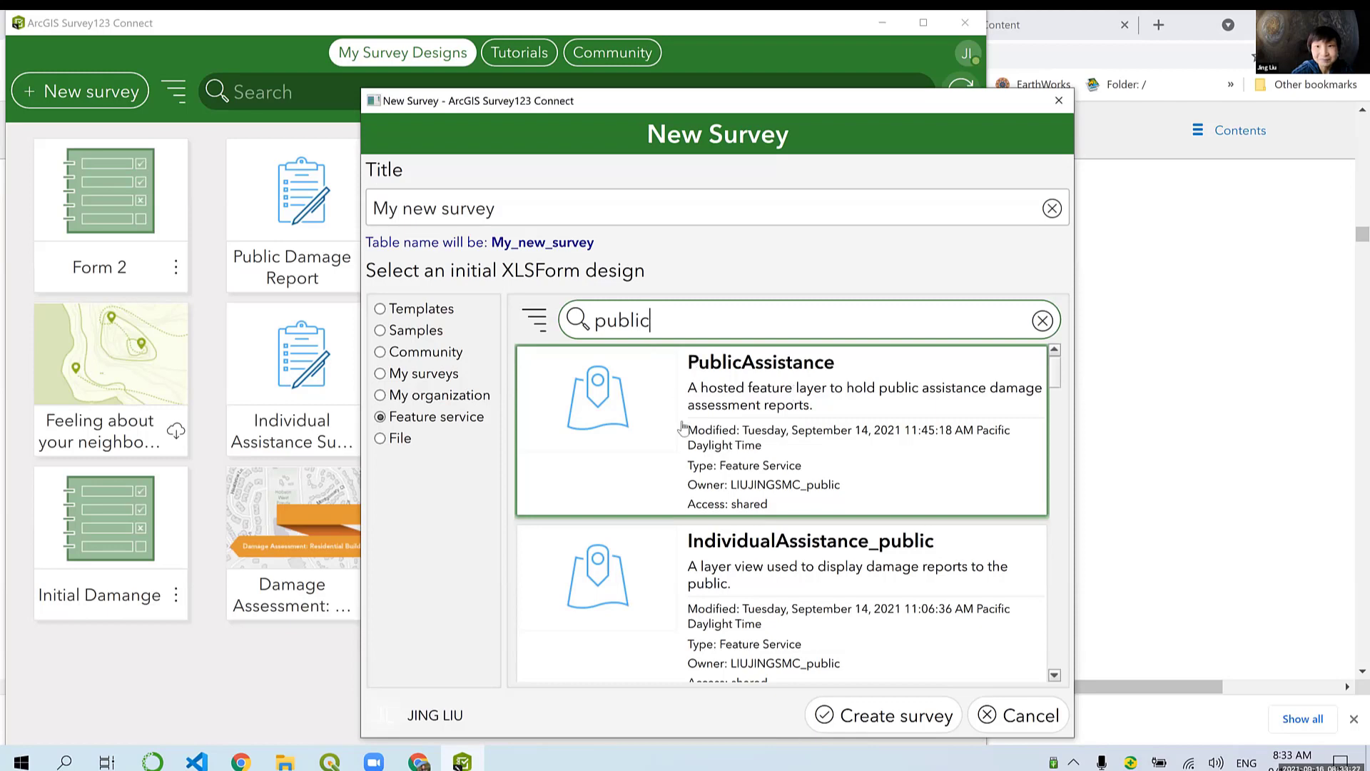
{"action": "left_click", "coordinate": [517, 207]}
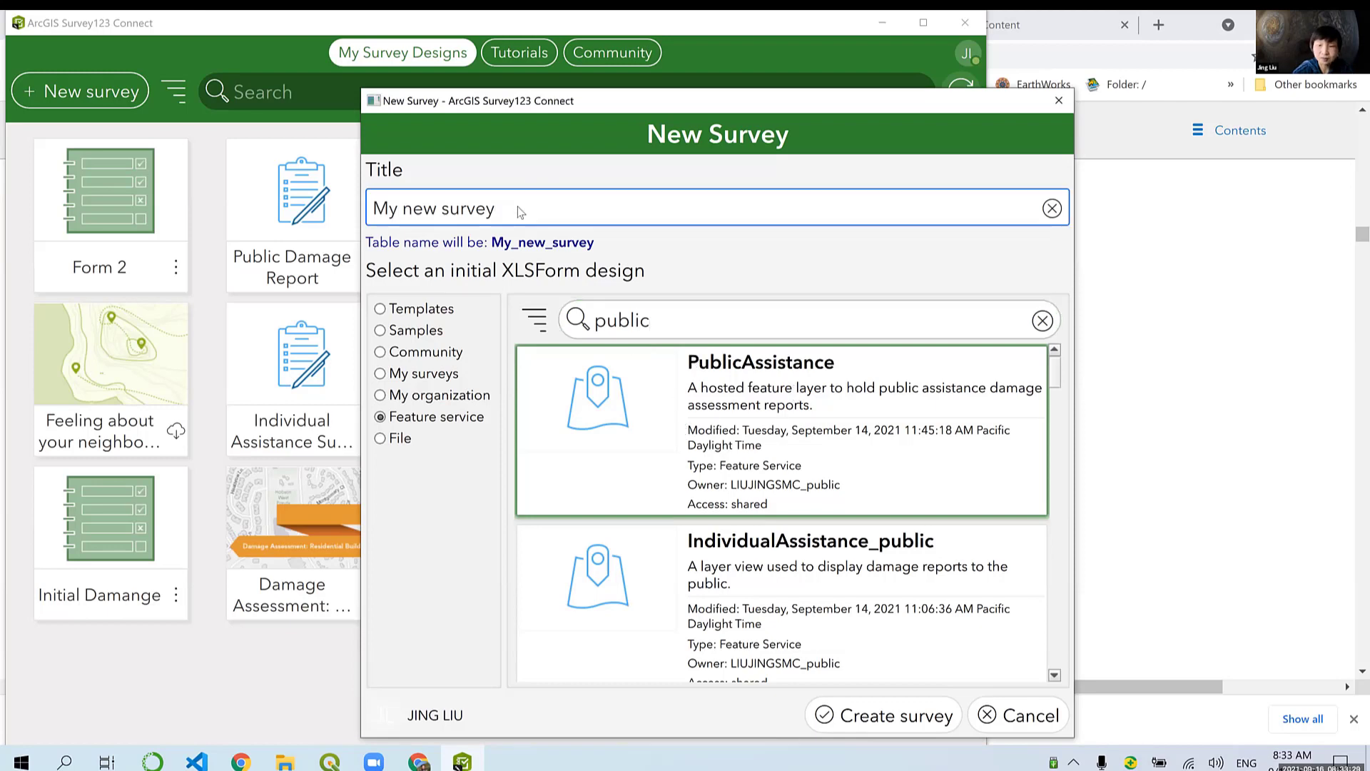
{"action": "type", "text": "_Public"}
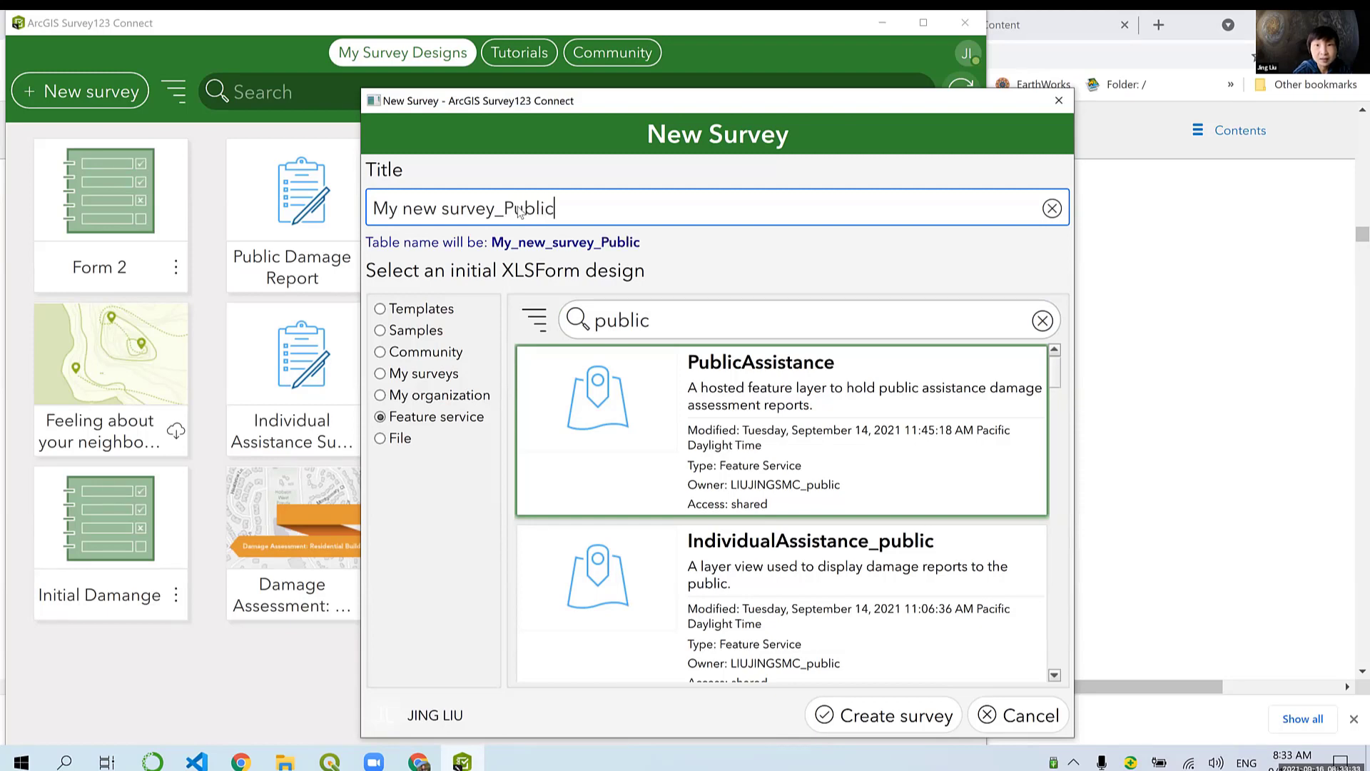
{"action": "type", "text": "Assitance"}
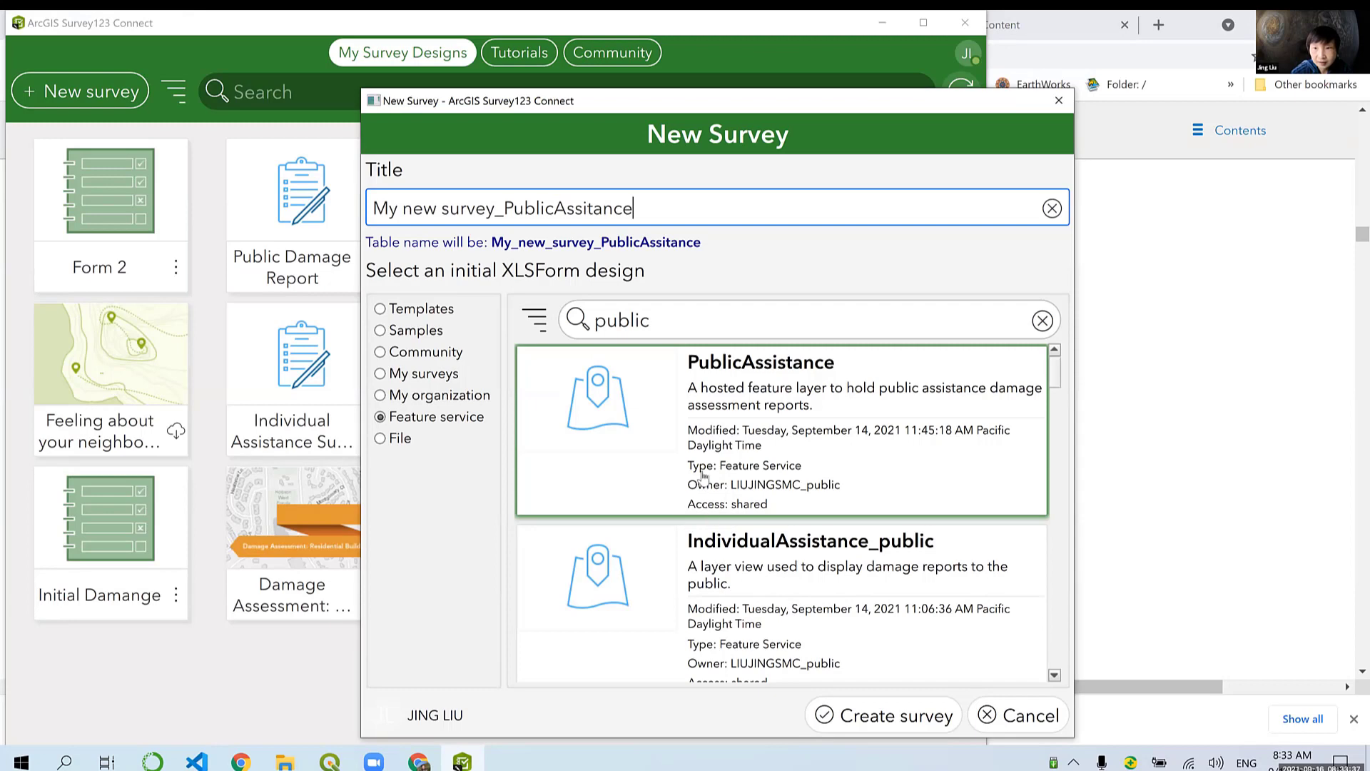
{"action": "left_click", "coordinate": [887, 717]}
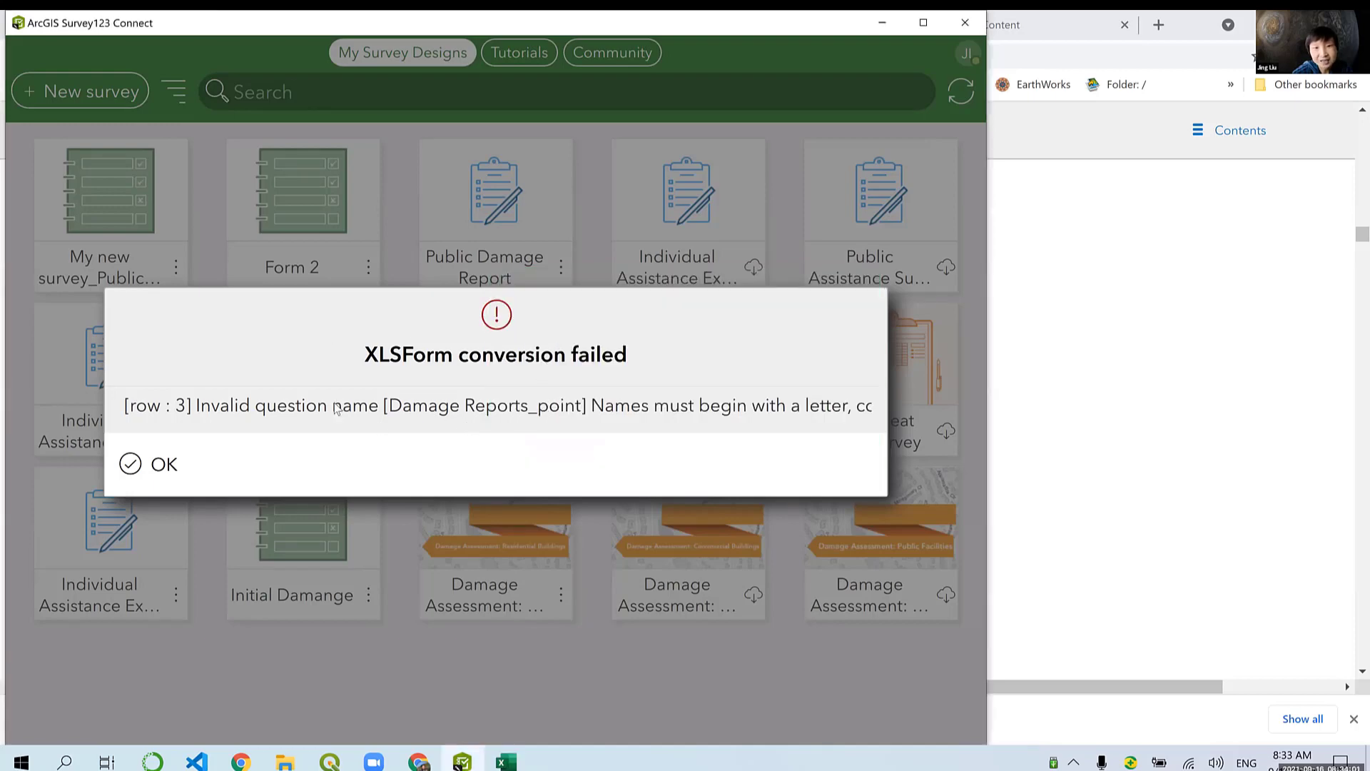
Step: Read the conversion error about invalid question name Damage Reports_point in row 3, then dismiss it
{"action": "left_click_drag", "start_coordinate": [372, 417], "coordinate": [182, 417]}
{"action": "left_click_drag", "start_coordinate": [414, 417], "coordinate": [342, 438]}
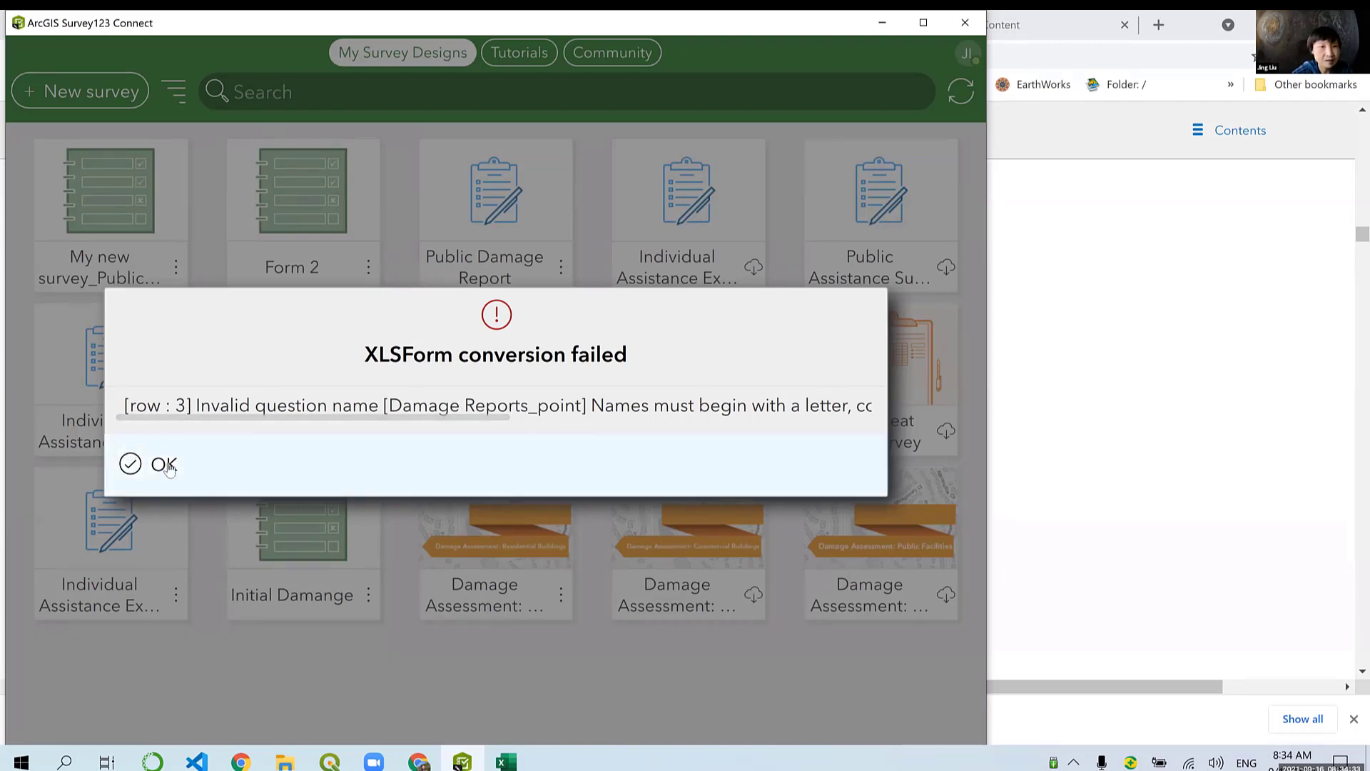
{"action": "left_click", "coordinate": [136, 464]}
Step: Maximize the XLSForm spreadsheet and zoom to the question rows 3 through 18
{"action": "left_click", "coordinate": [504, 762]}
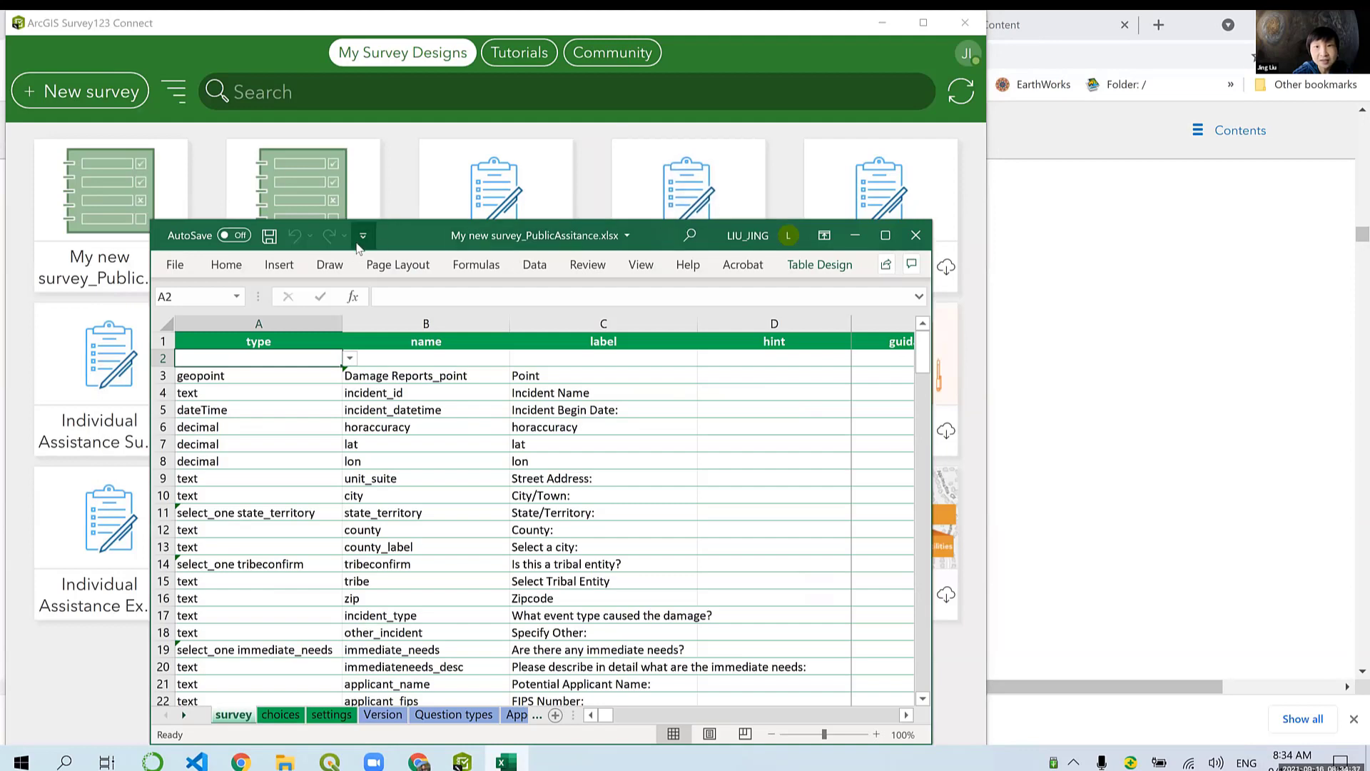
{"action": "double_click", "coordinate": [663, 228]}
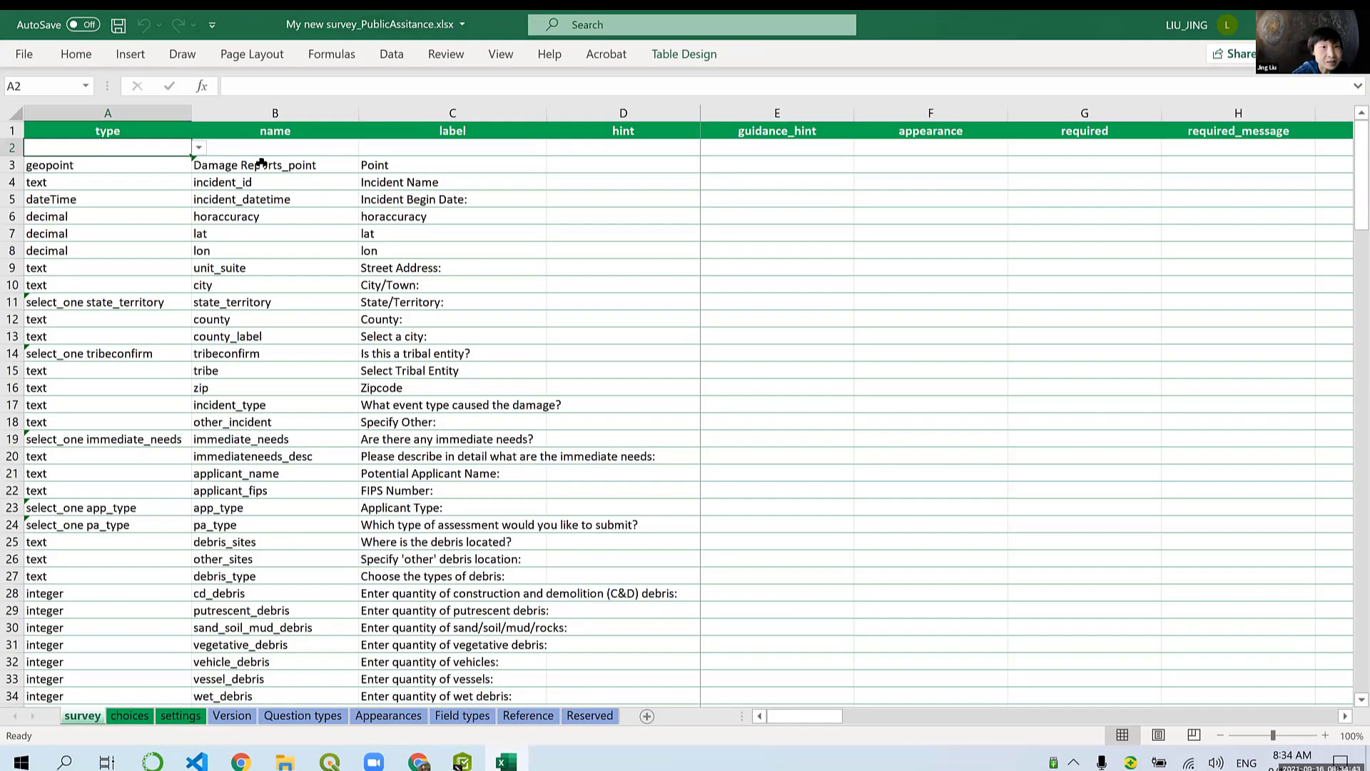
{"action": "left_click", "coordinate": [241, 165]}
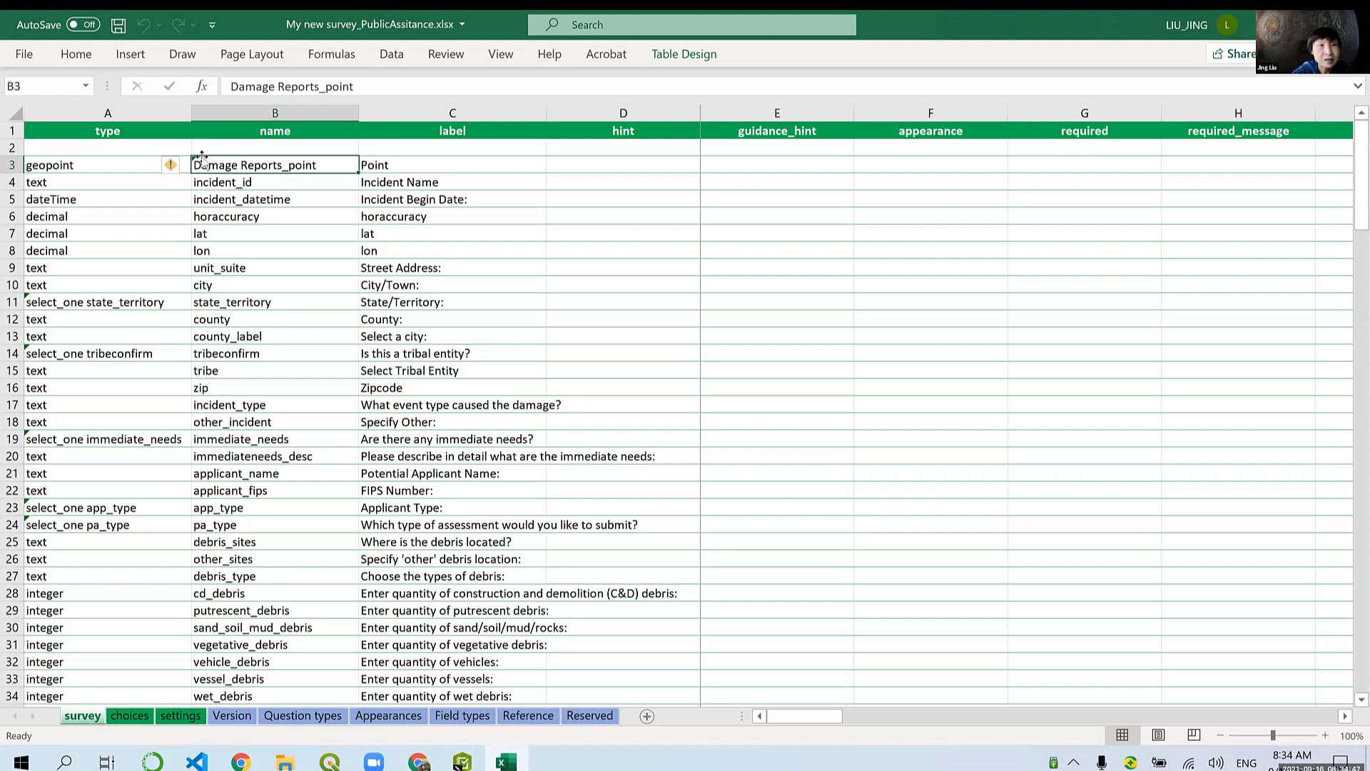
{"action": "left_click_drag", "start_coordinate": [95, 171], "coordinate": [710, 339]}
{"action": "left_click", "coordinate": [708, 334]}
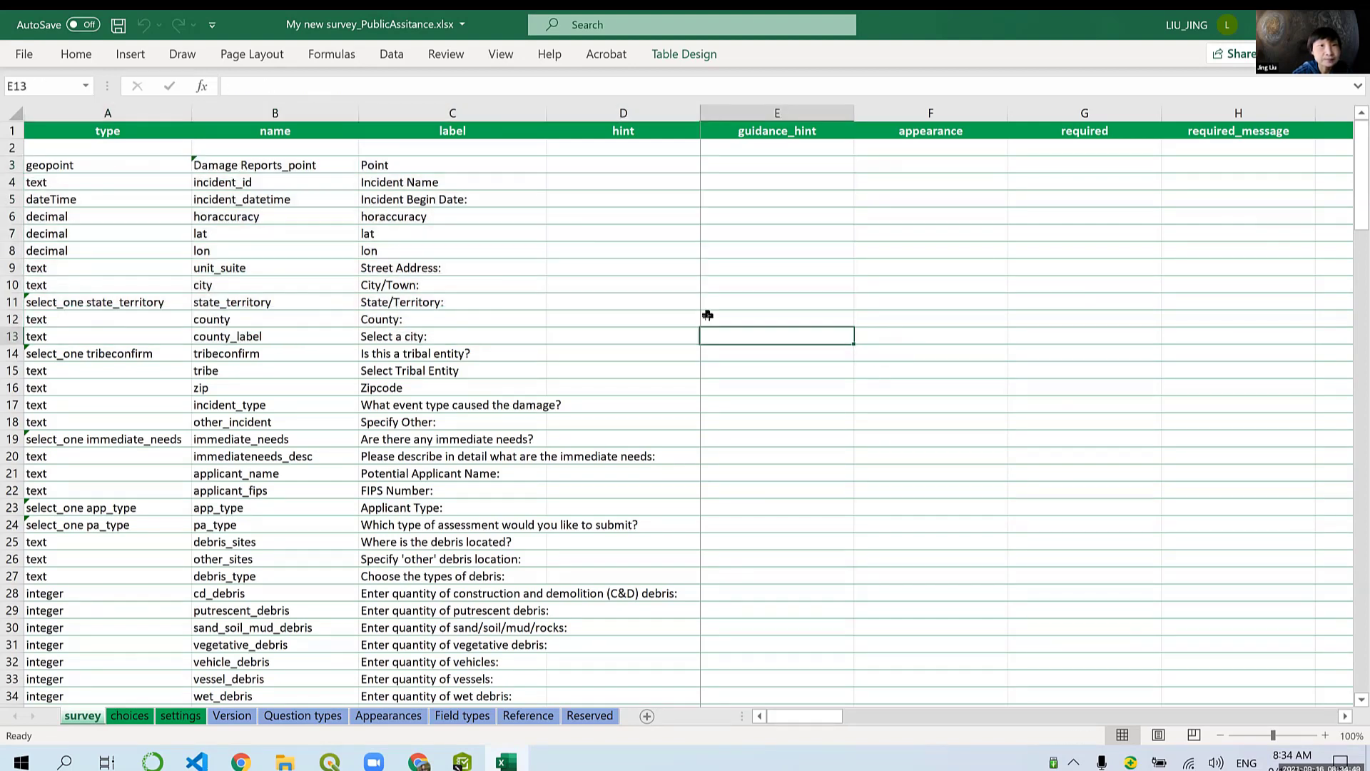
{"action": "left_click_drag", "start_coordinate": [119, 163], "coordinate": [668, 407]}
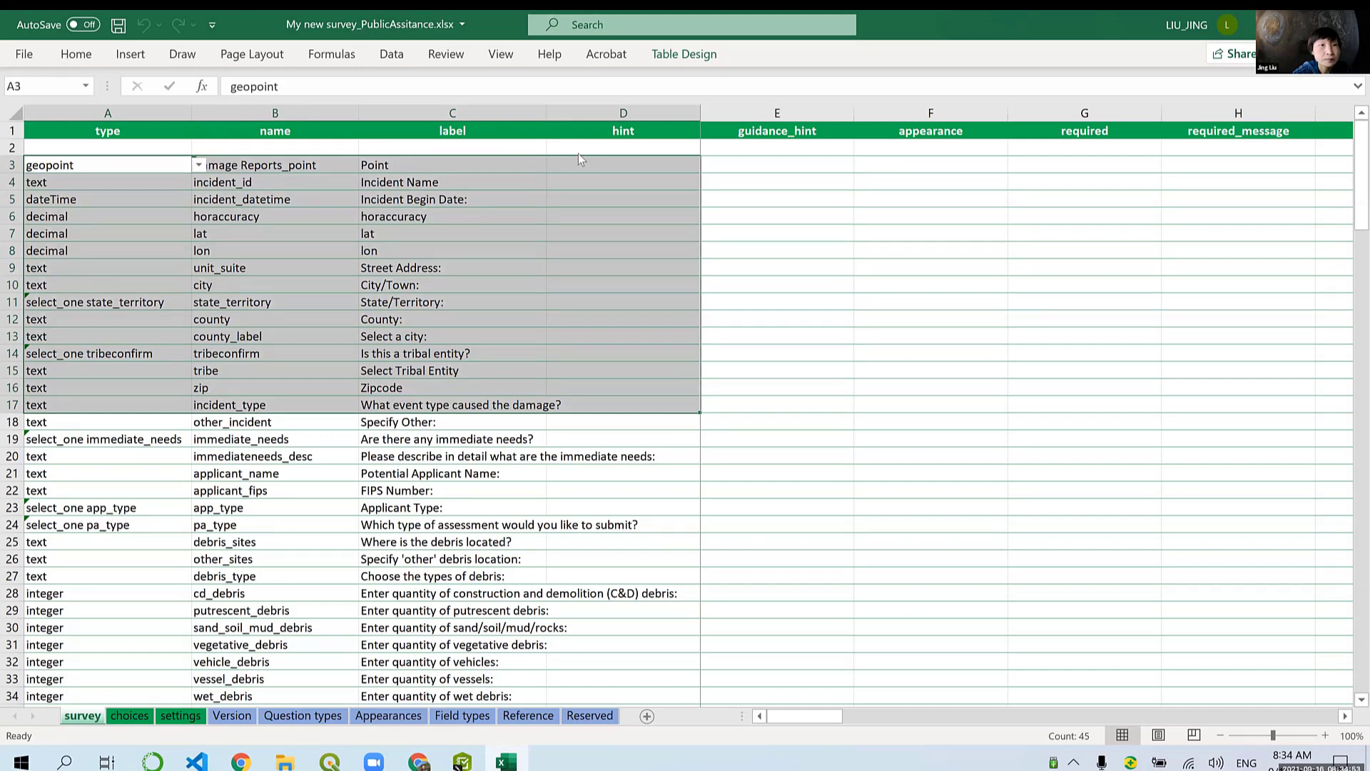
{"action": "left_click_drag", "start_coordinate": [50, 162], "coordinate": [642, 421]}
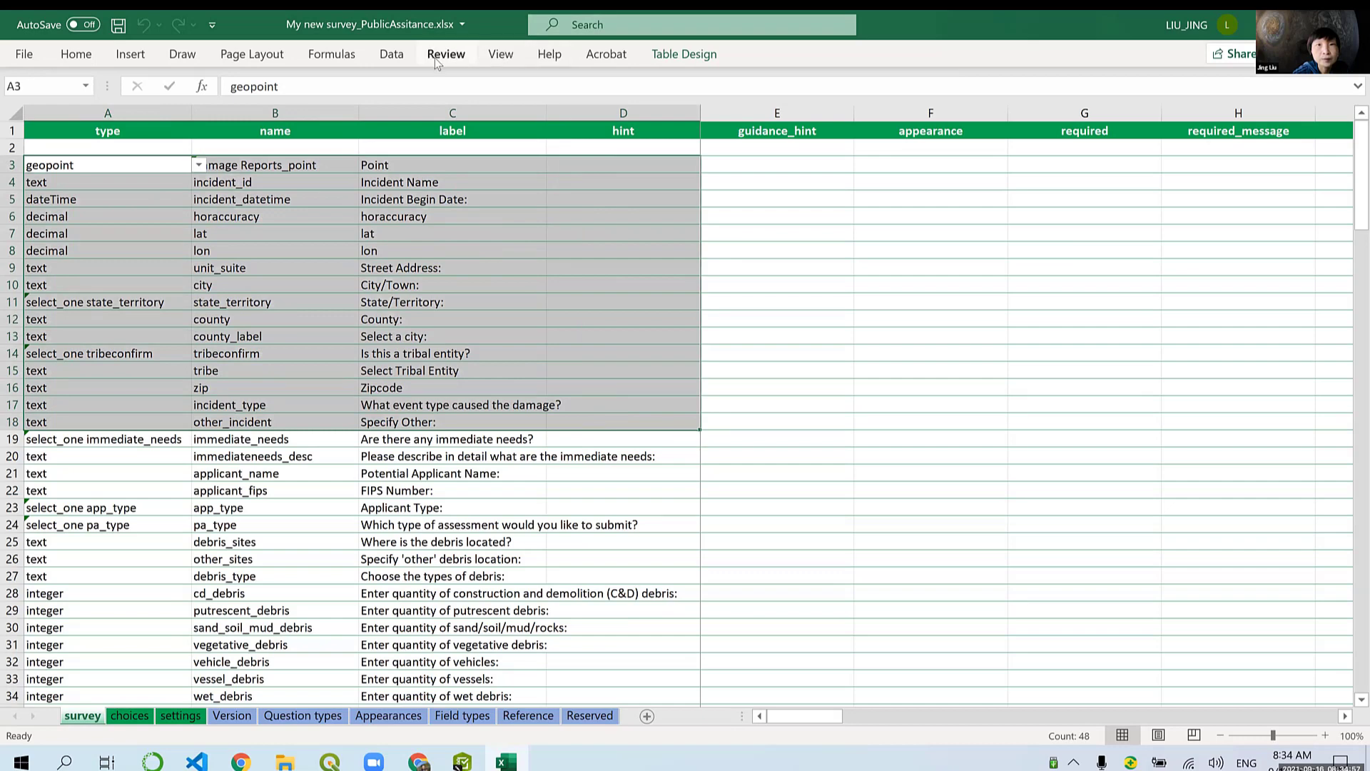
{"action": "left_click", "coordinate": [501, 53]}
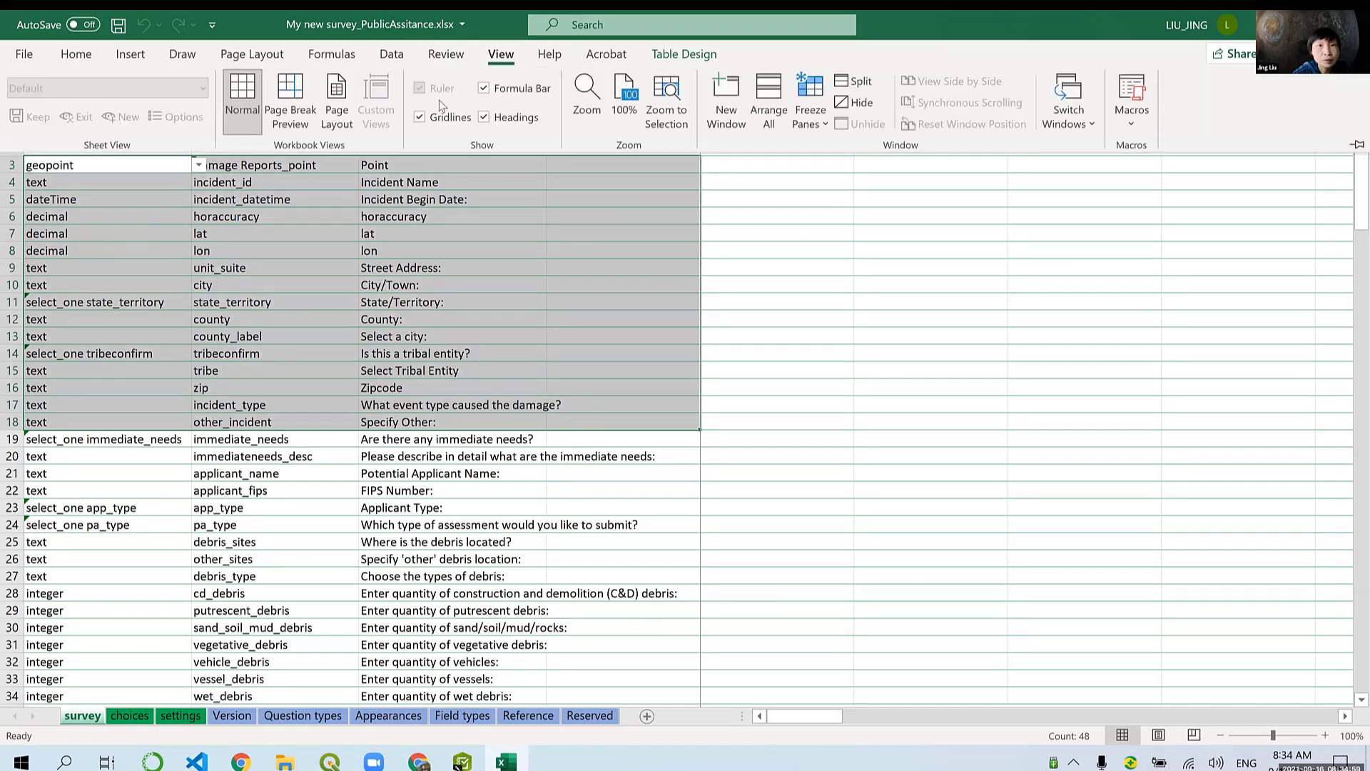
{"action": "left_click", "coordinate": [666, 114]}
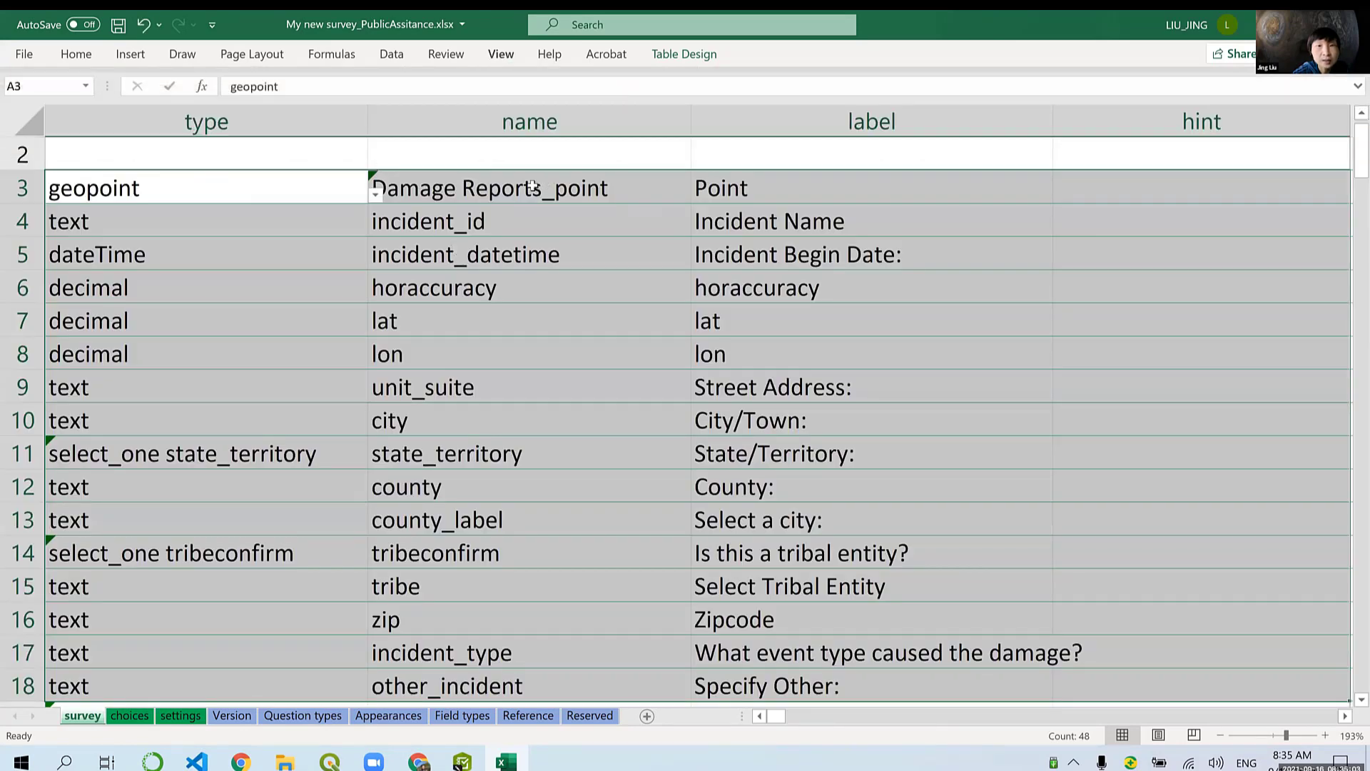
Step: Rename the point question in B3 to DamageReports_point, removing the space
{"action": "left_click", "coordinate": [460, 190]}
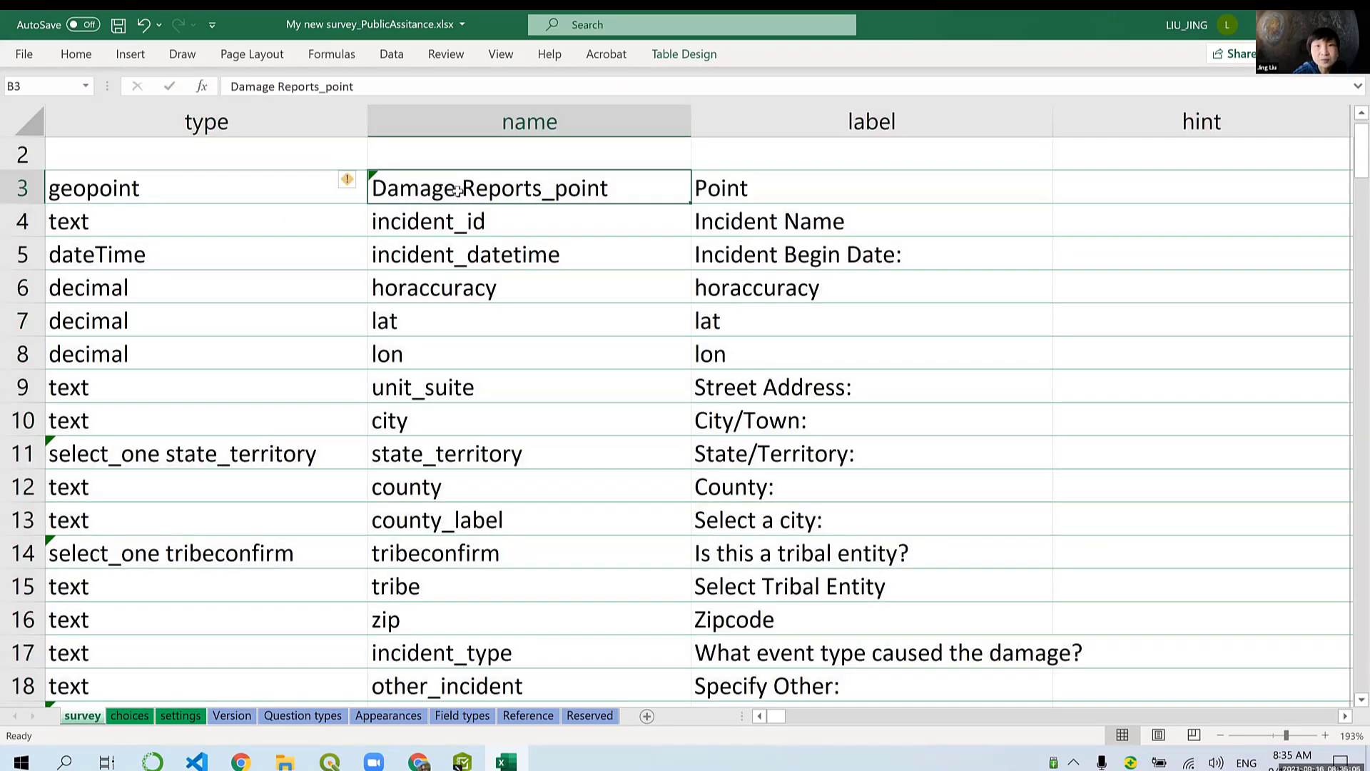
{"action": "double_click", "coordinate": [458, 189]}
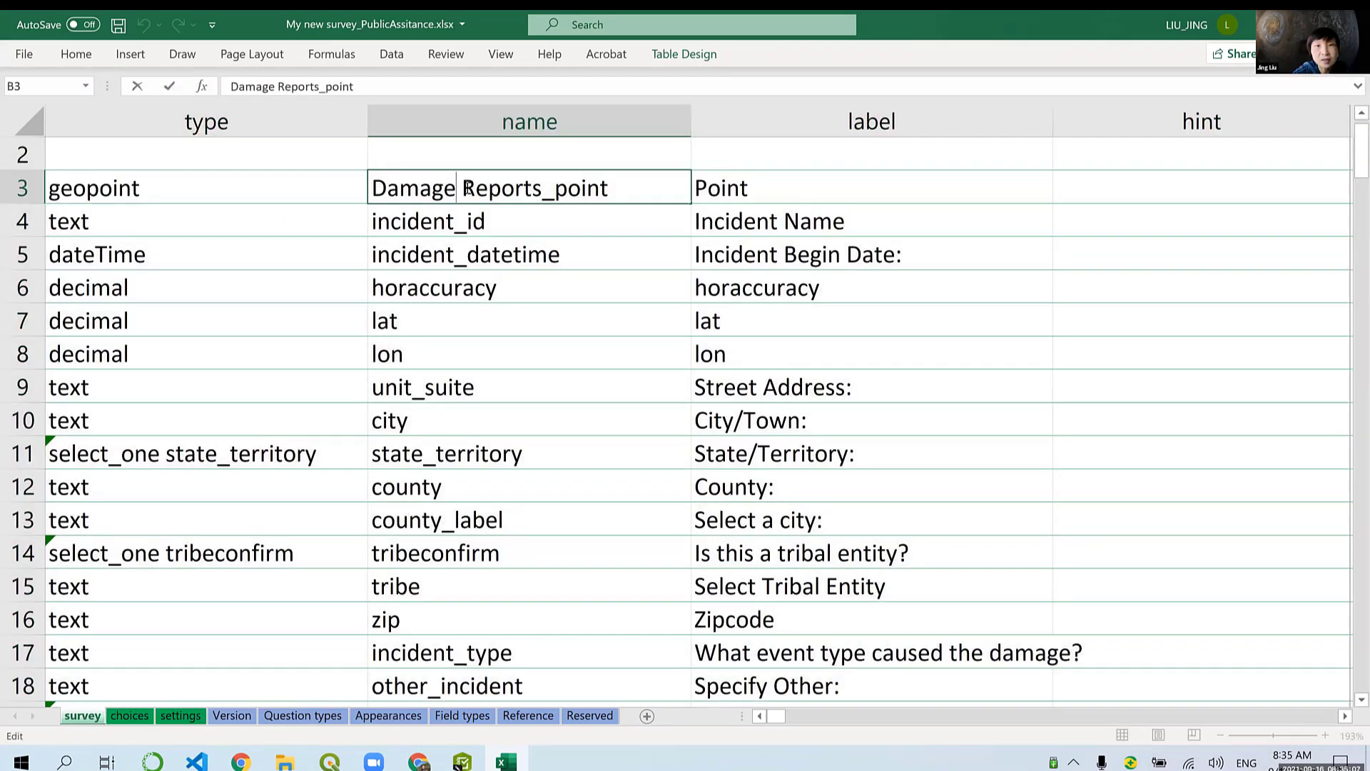
{"action": "key", "text": "BackSpace"}
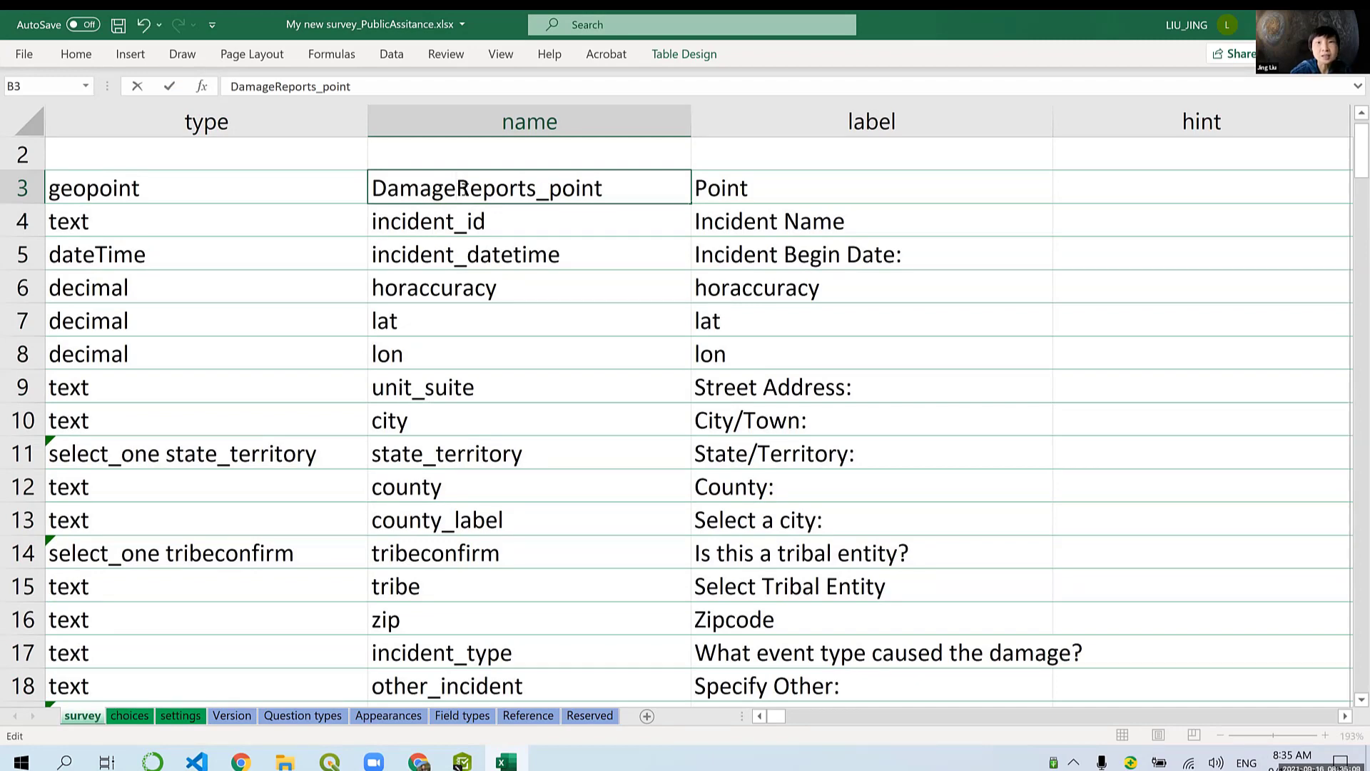
{"action": "left_click", "coordinate": [494, 223]}
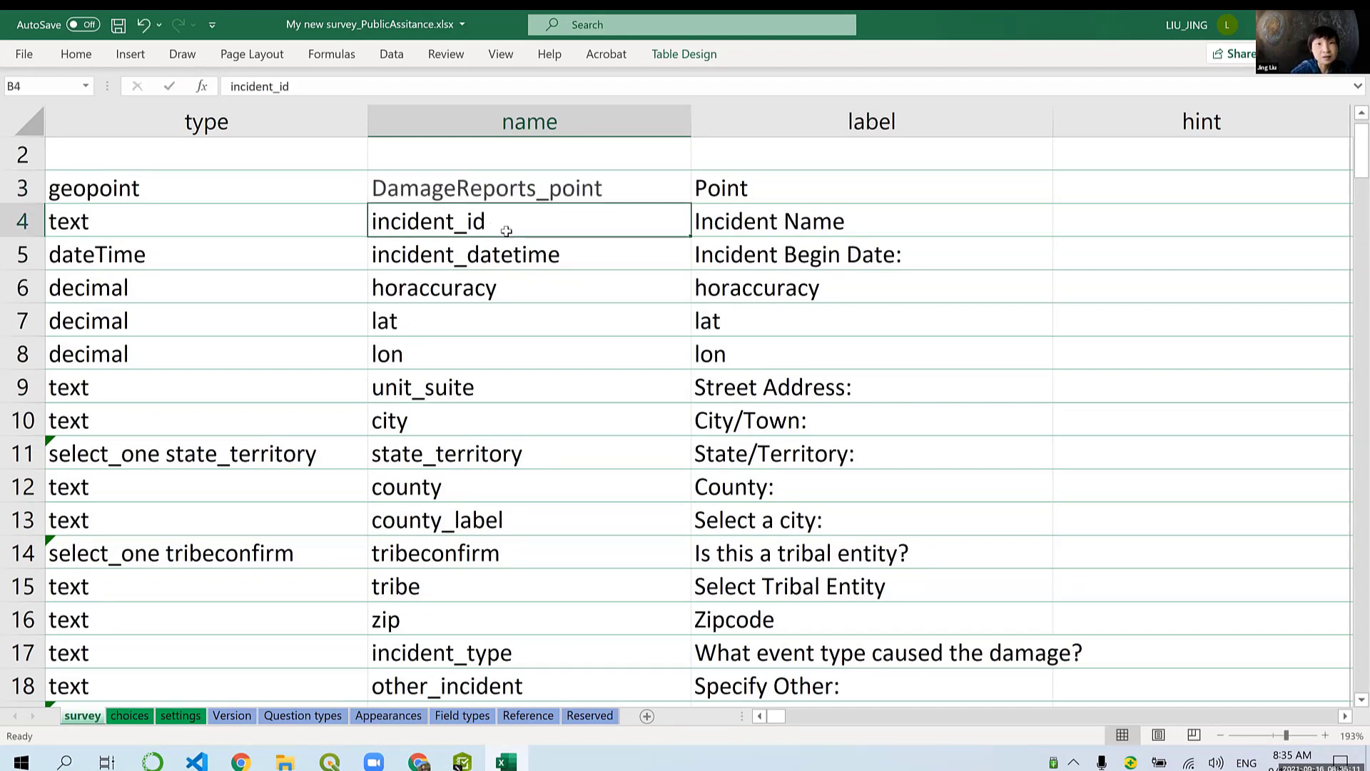
Step: Rename the image question in B176 to DamageReports_image and save the workbook
{"action": "scroll", "coordinate": [469, 315], "scroll_direction": "down", "scroll_amount": 1}
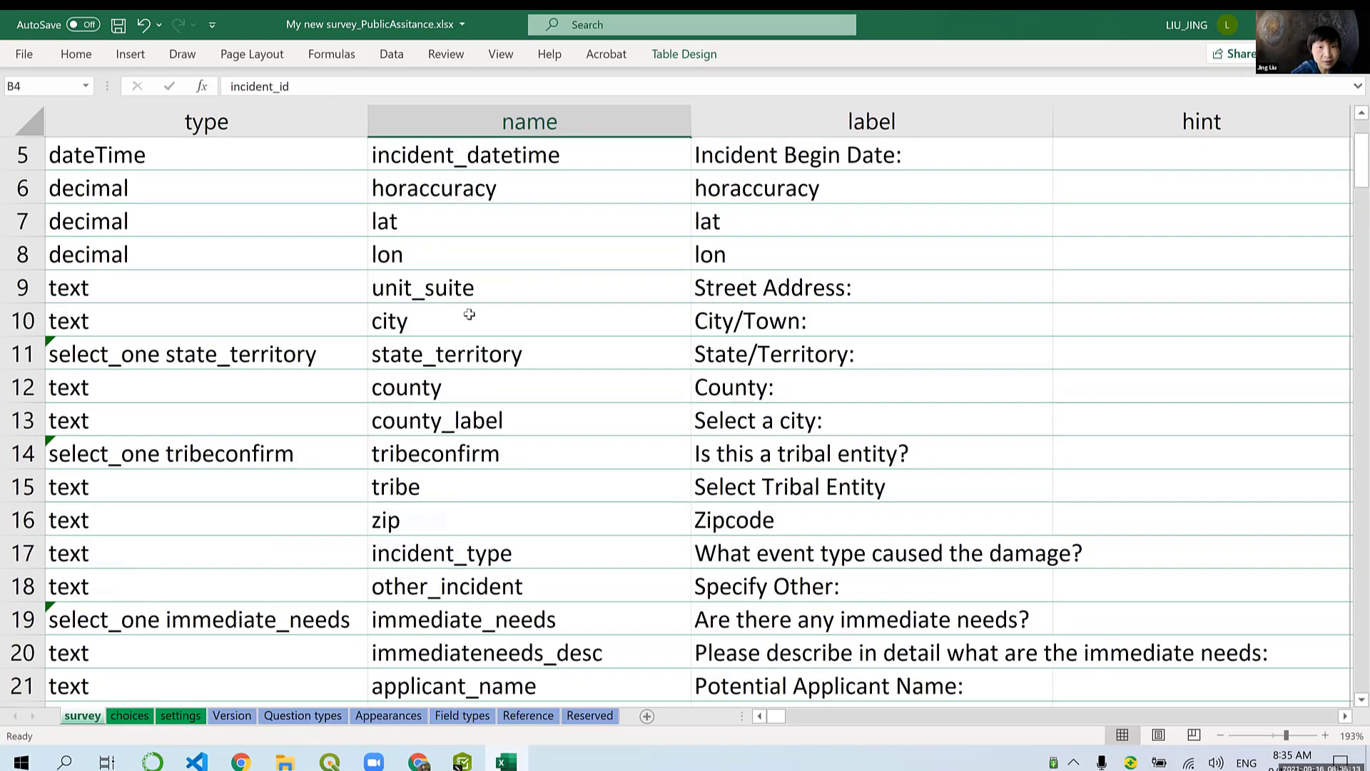
{"action": "scroll", "coordinate": [468, 315], "scroll_direction": "down", "scroll_amount": 5}
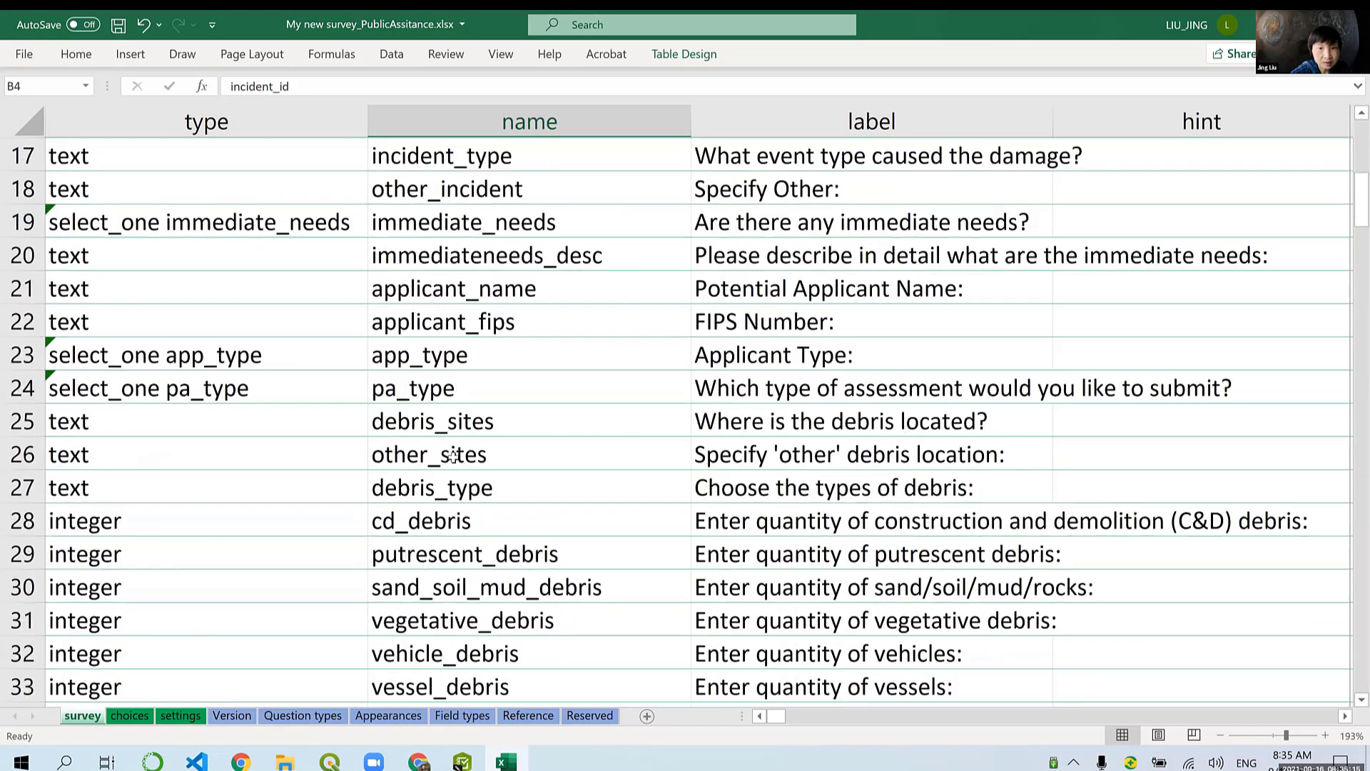
{"action": "scroll", "coordinate": [452, 457], "scroll_direction": "down", "scroll_amount": 5}
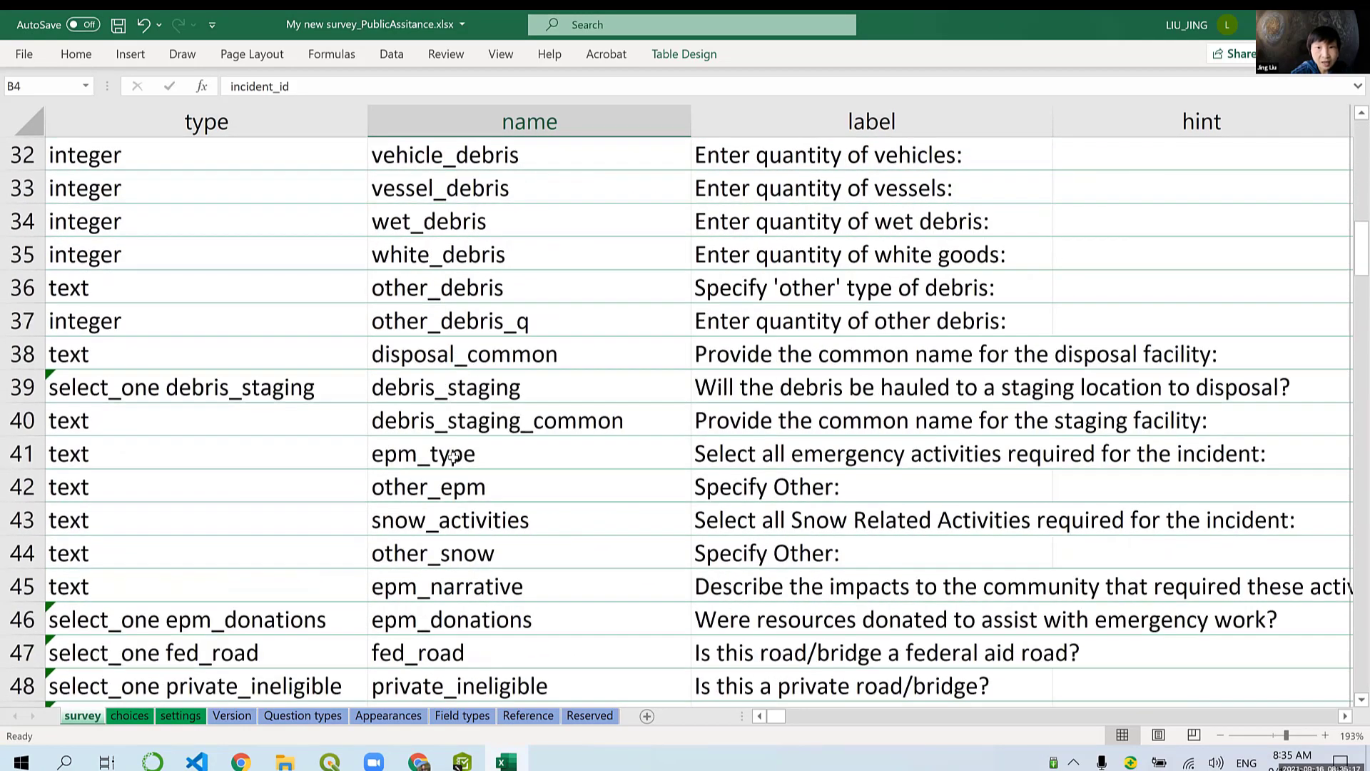
{"action": "scroll", "coordinate": [453, 457], "scroll_direction": "down", "scroll_amount": 6}
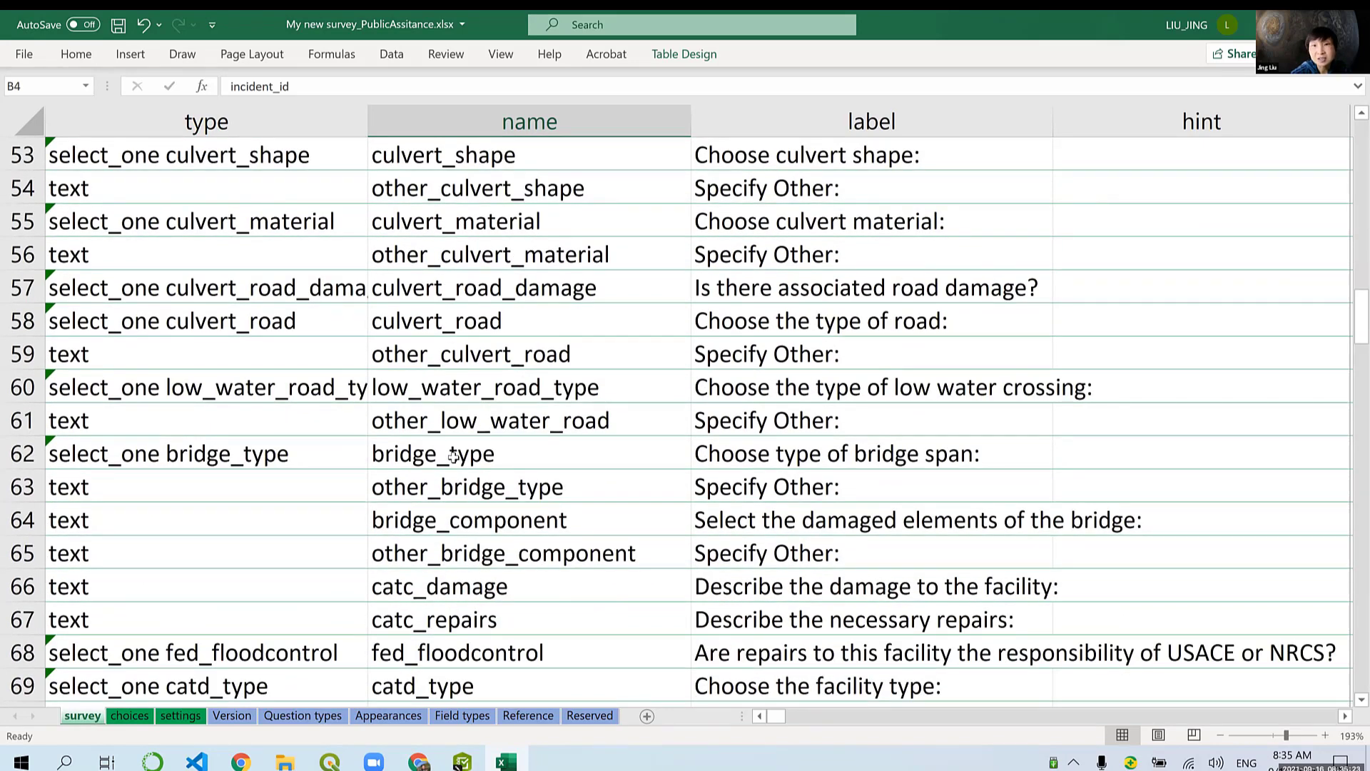
{"action": "scroll", "coordinate": [452, 457], "scroll_direction": "down", "scroll_amount": 5}
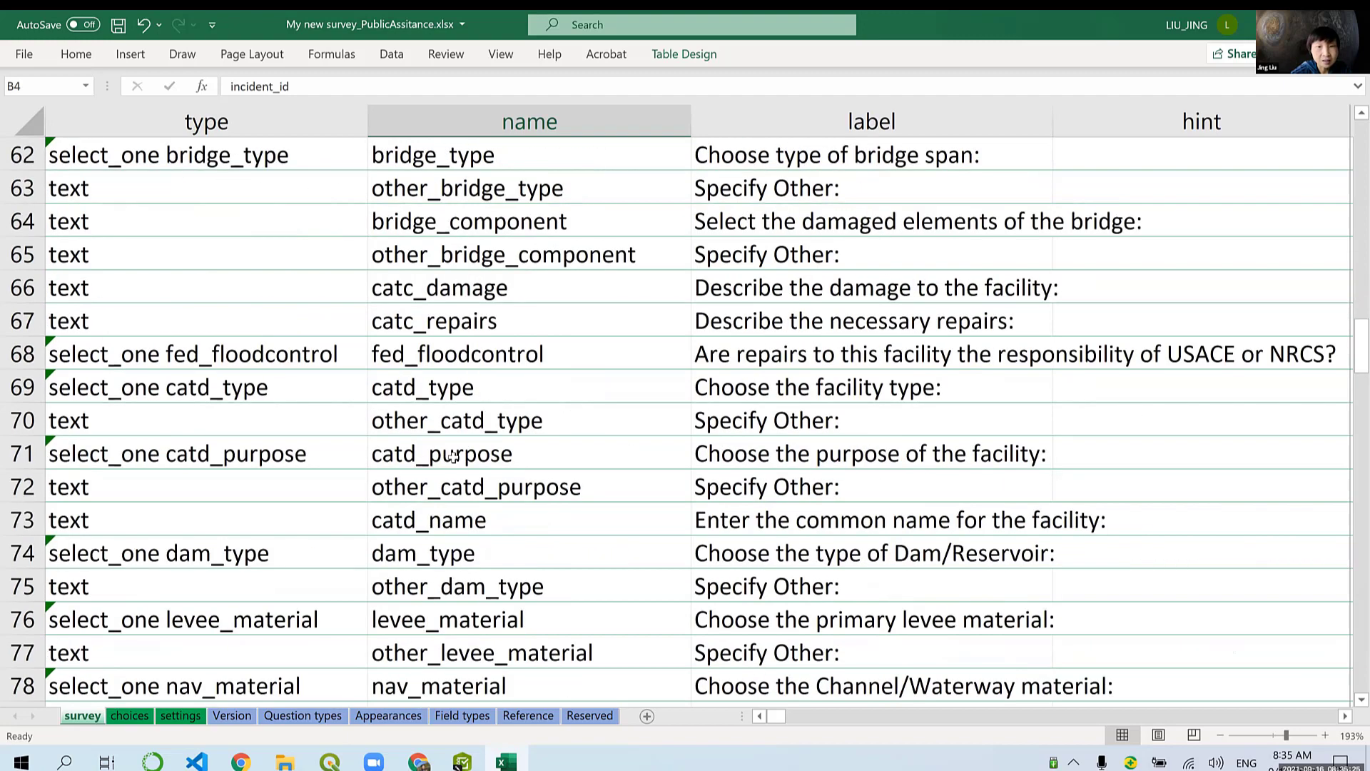
{"action": "scroll", "coordinate": [453, 458], "scroll_direction": "down", "scroll_amount": 1}
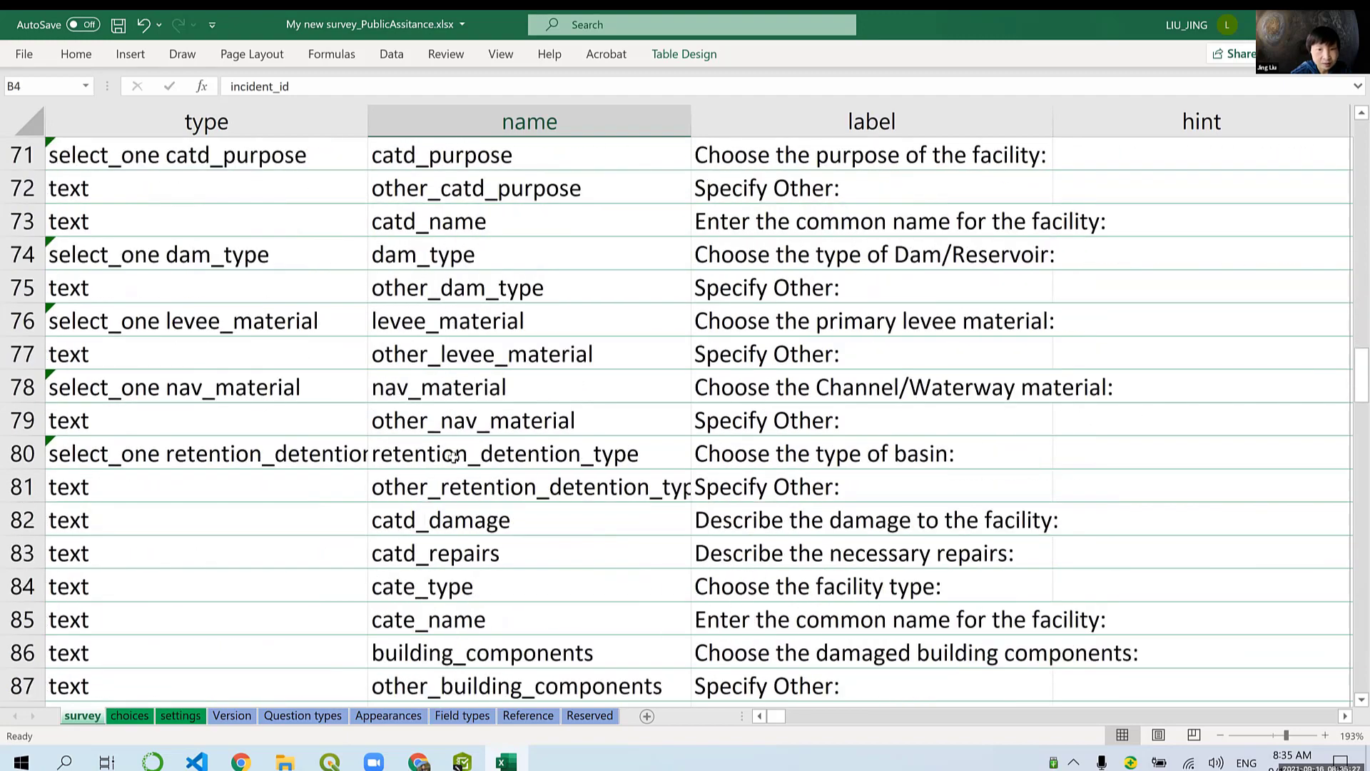
{"action": "scroll", "coordinate": [452, 457], "scroll_direction": "down", "scroll_amount": 2}
{"action": "scroll", "coordinate": [454, 458], "scroll_direction": "down", "scroll_amount": 3}
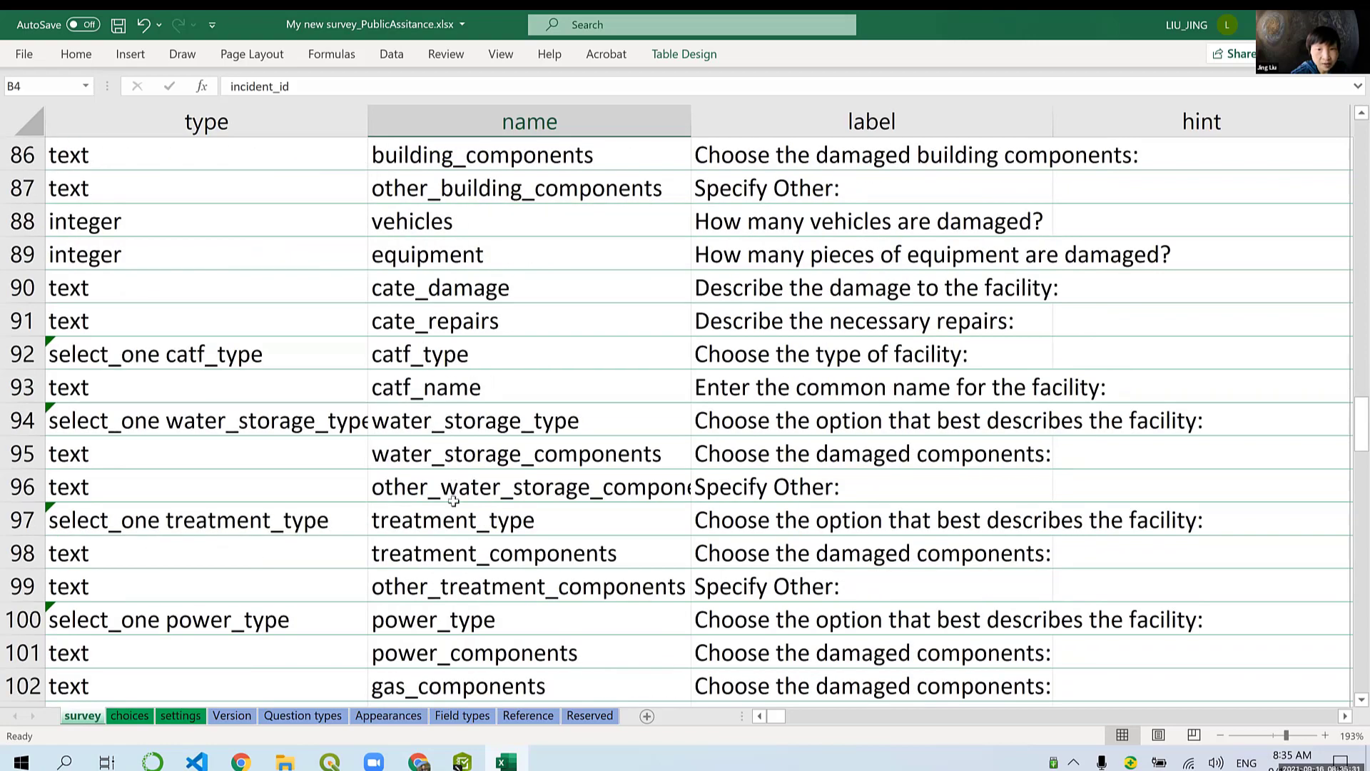
{"action": "scroll", "coordinate": [454, 501], "scroll_direction": "down", "scroll_amount": 5}
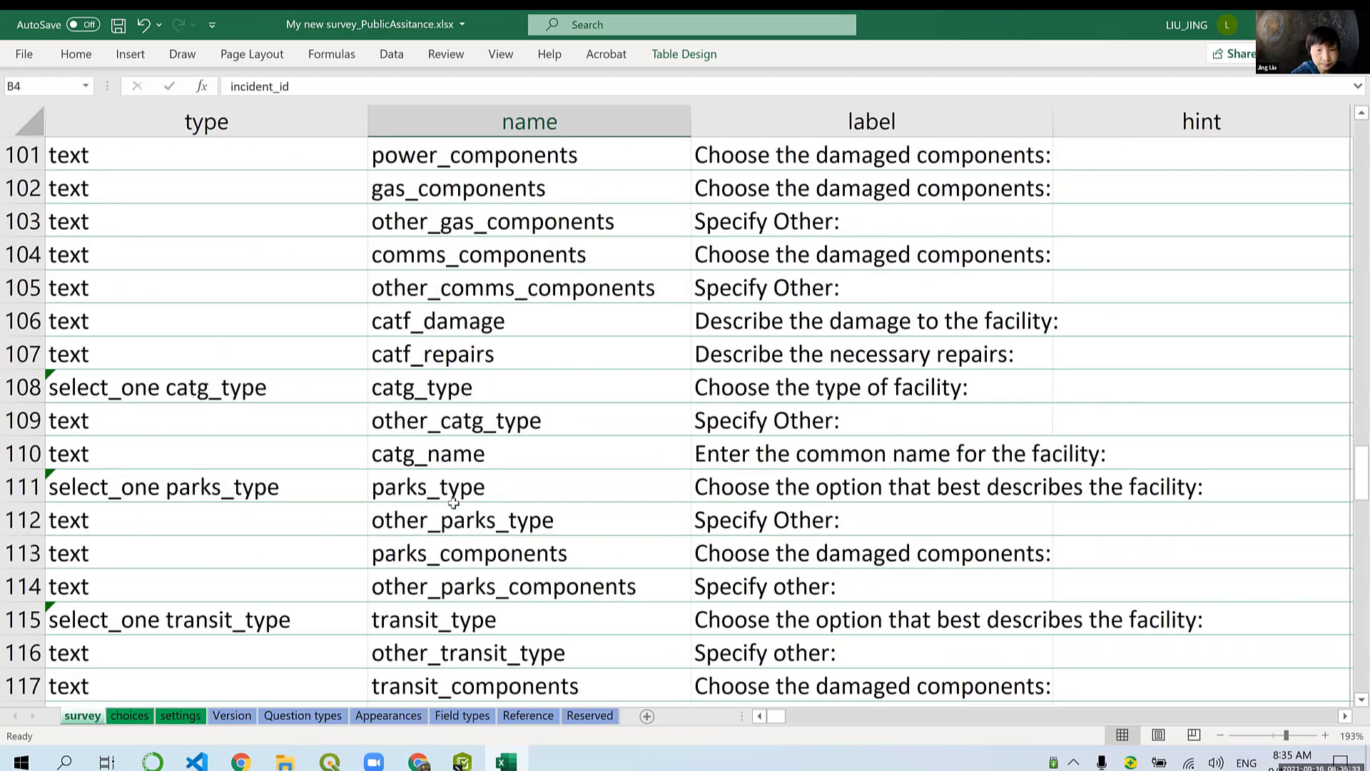
{"action": "scroll", "coordinate": [454, 503], "scroll_direction": "down", "scroll_amount": 6}
{"action": "scroll", "coordinate": [454, 503], "scroll_direction": "down", "scroll_amount": 5}
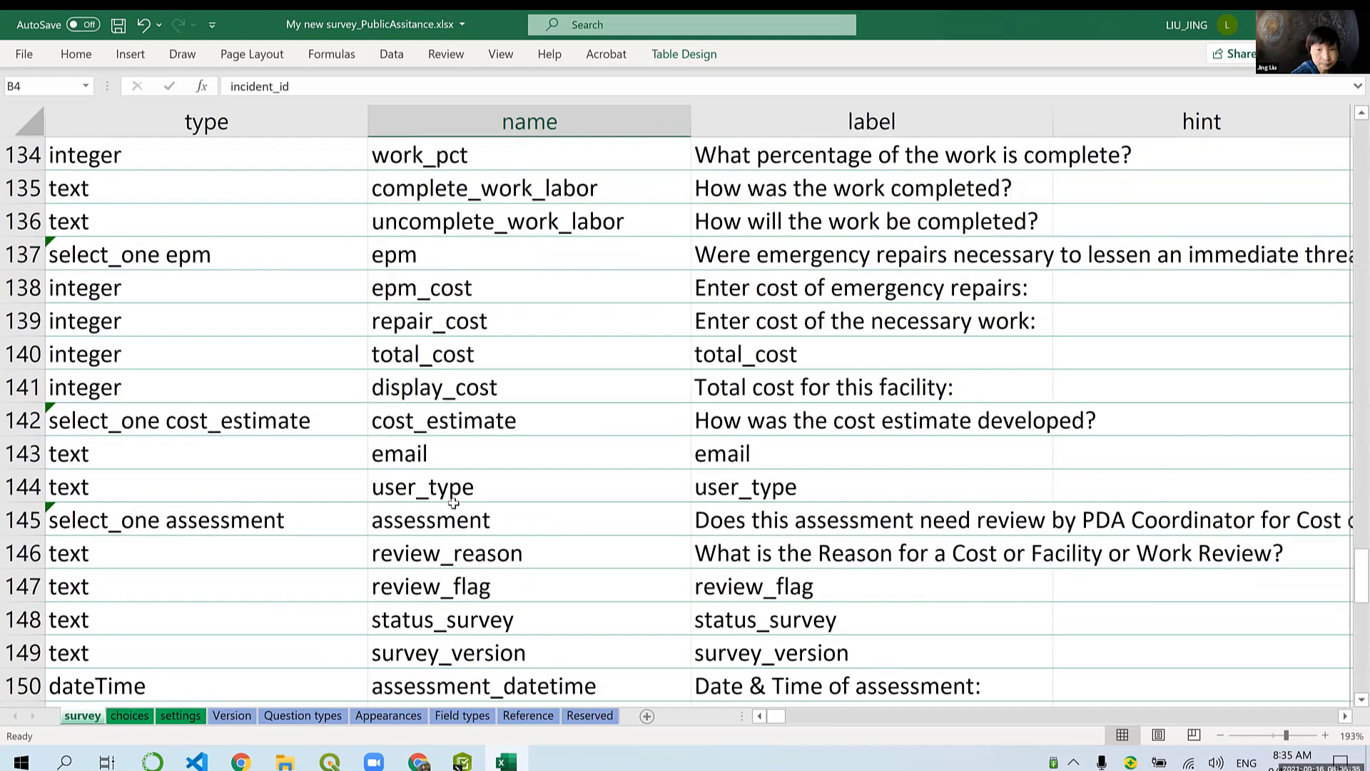
{"action": "scroll", "coordinate": [454, 503], "scroll_direction": "down", "scroll_amount": 4}
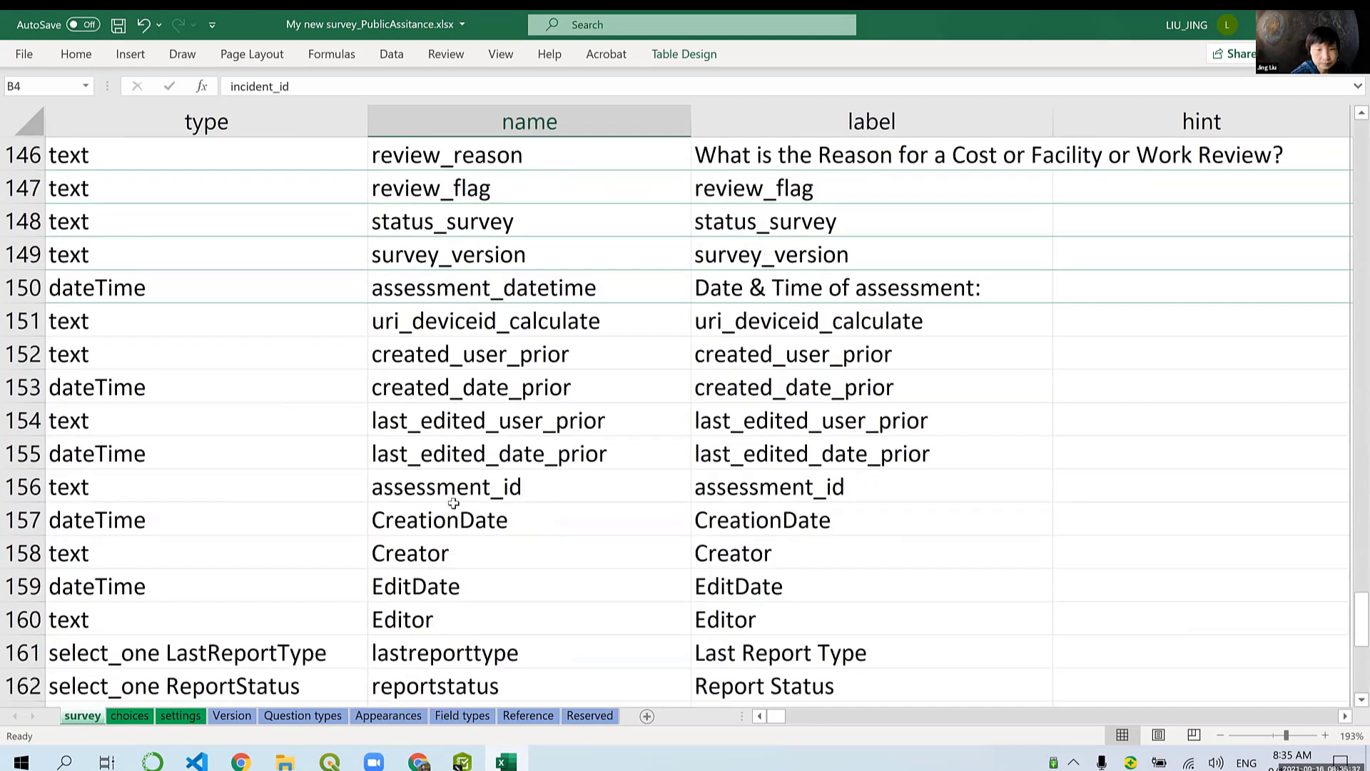
{"action": "scroll", "coordinate": [454, 503], "scroll_direction": "down", "scroll_amount": 4}
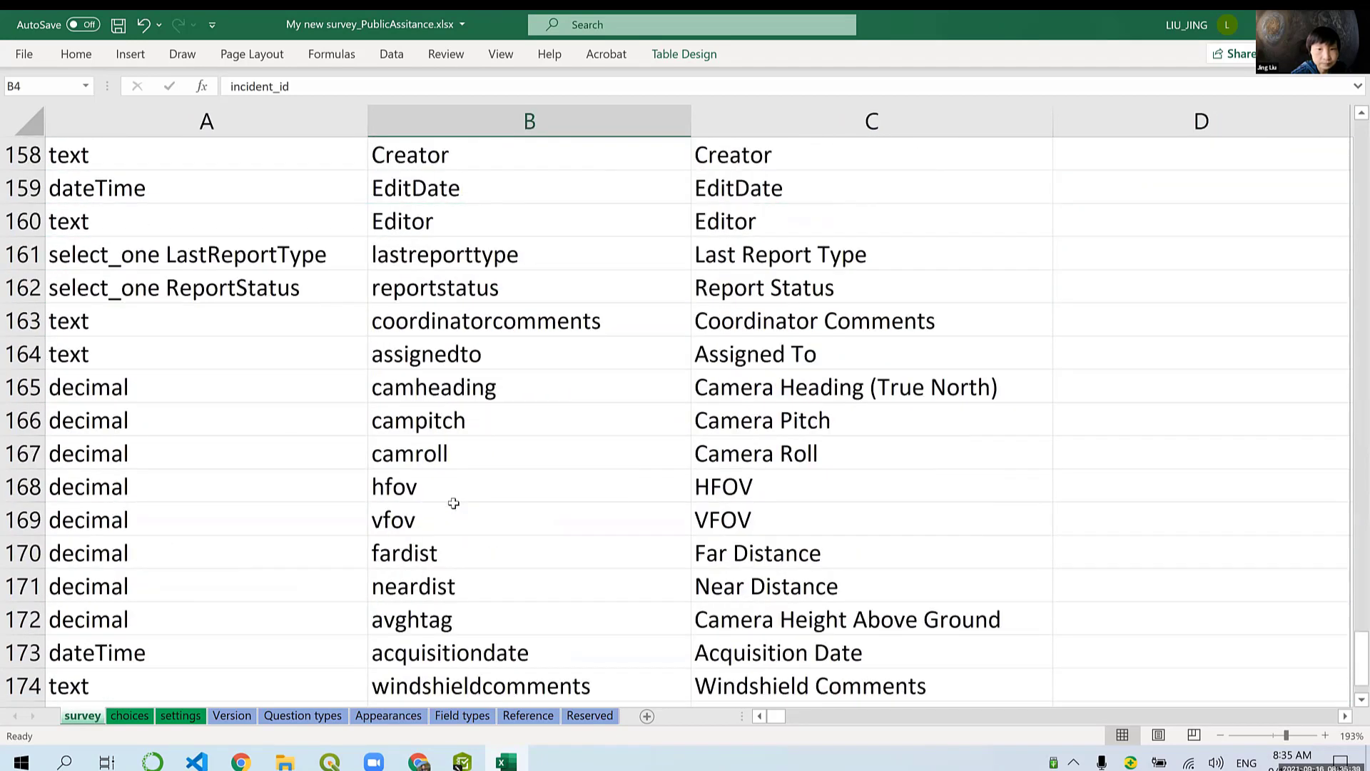
{"action": "scroll", "coordinate": [453, 503], "scroll_direction": "down", "scroll_amount": 3}
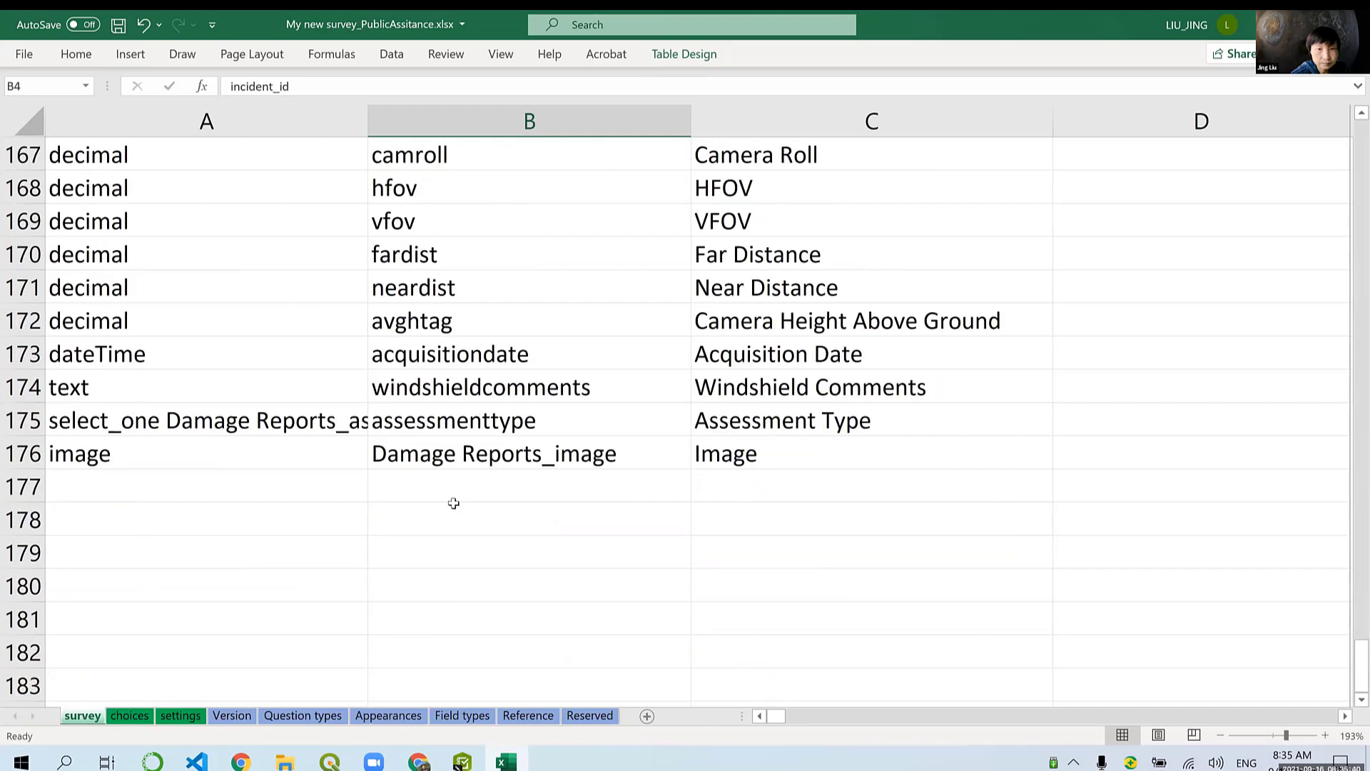
{"action": "double_click", "coordinate": [469, 448]}
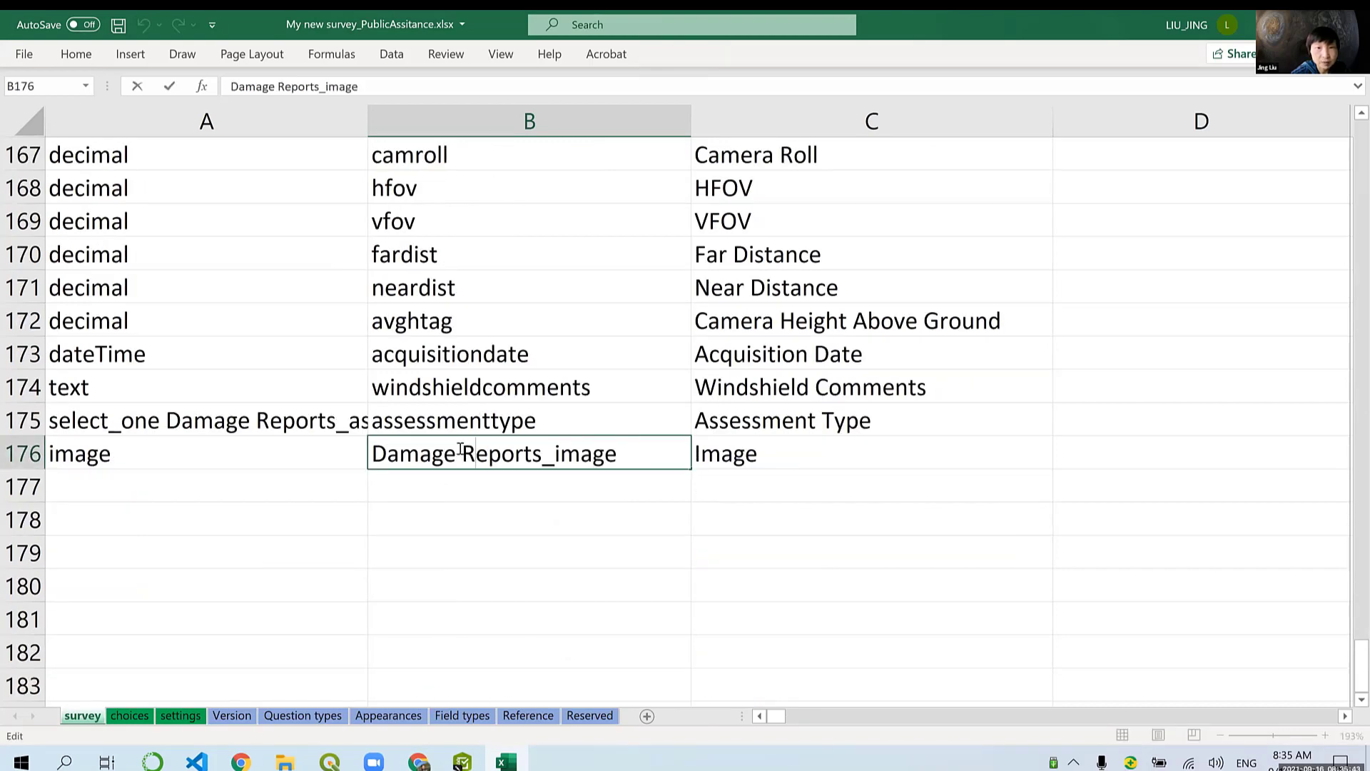
{"action": "key", "text": "BackSpace"}
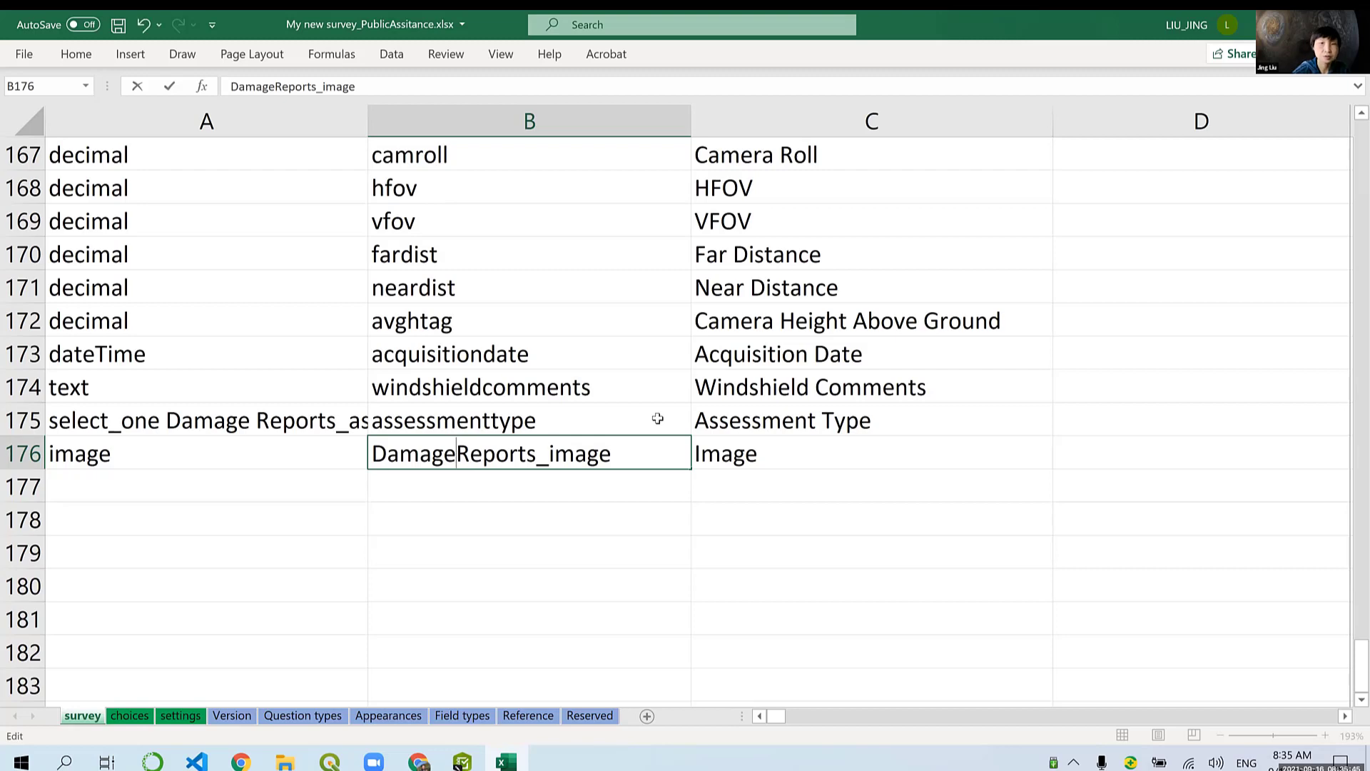
{"action": "left_click", "coordinate": [519, 520]}
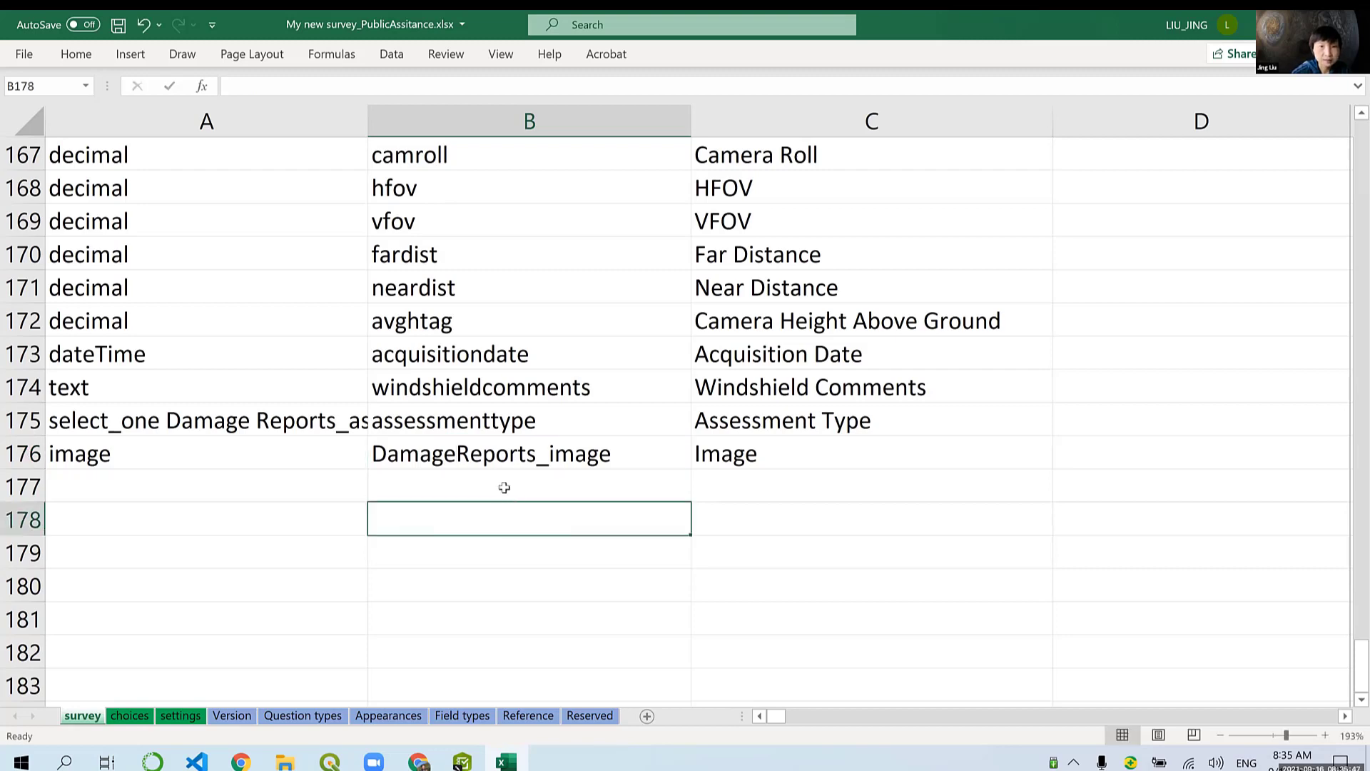
{"action": "left_click", "coordinate": [118, 25]}
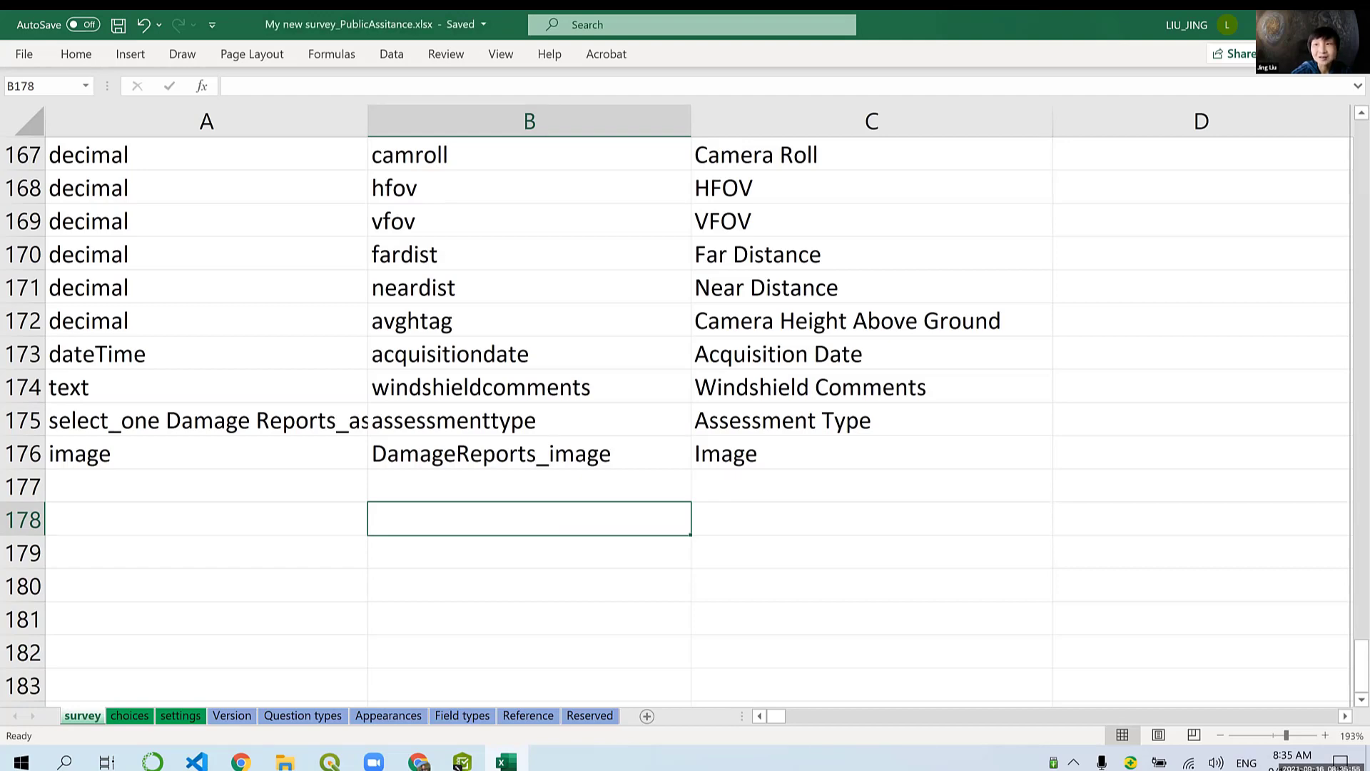
Step: Close Excel and update My new survey_PublicAssitance from the modified XLSForm
{"action": "left_click", "coordinate": [1350, 24]}
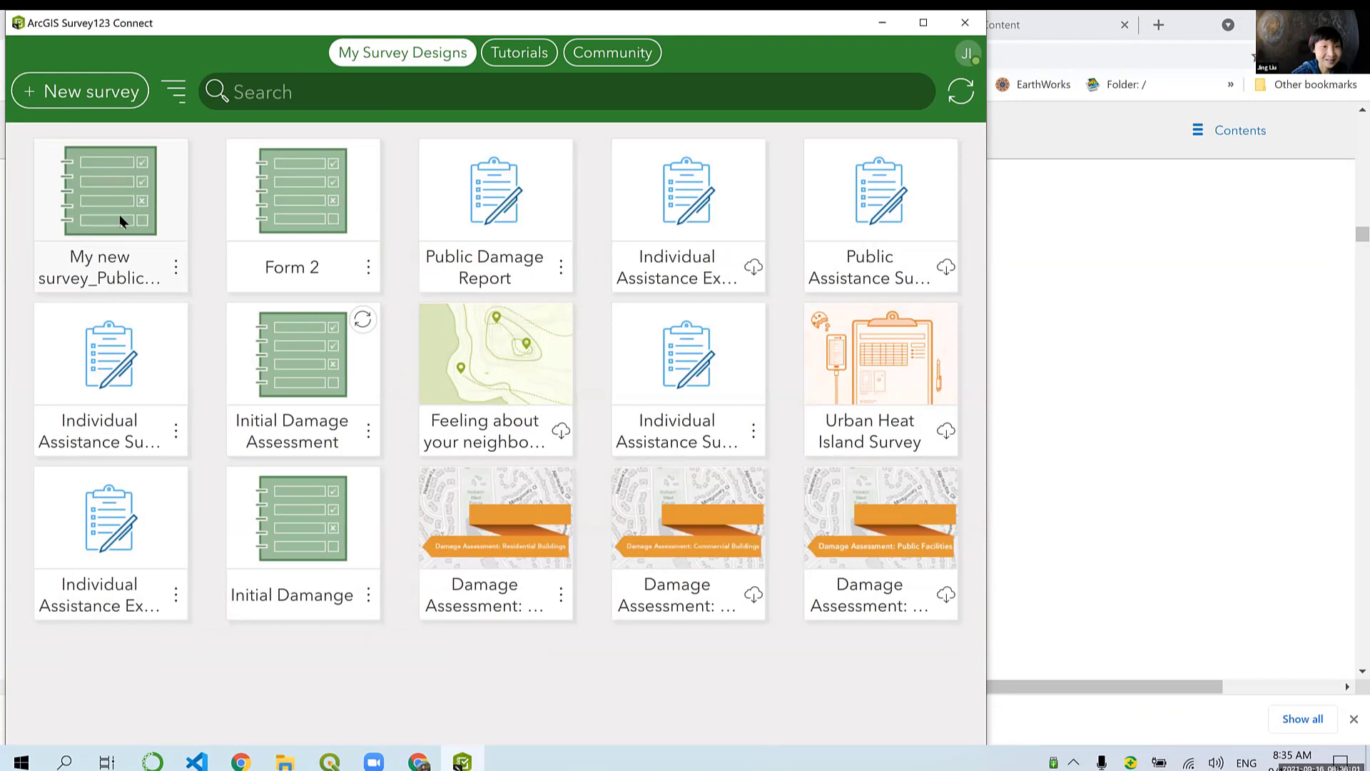
{"action": "left_click", "coordinate": [144, 261]}
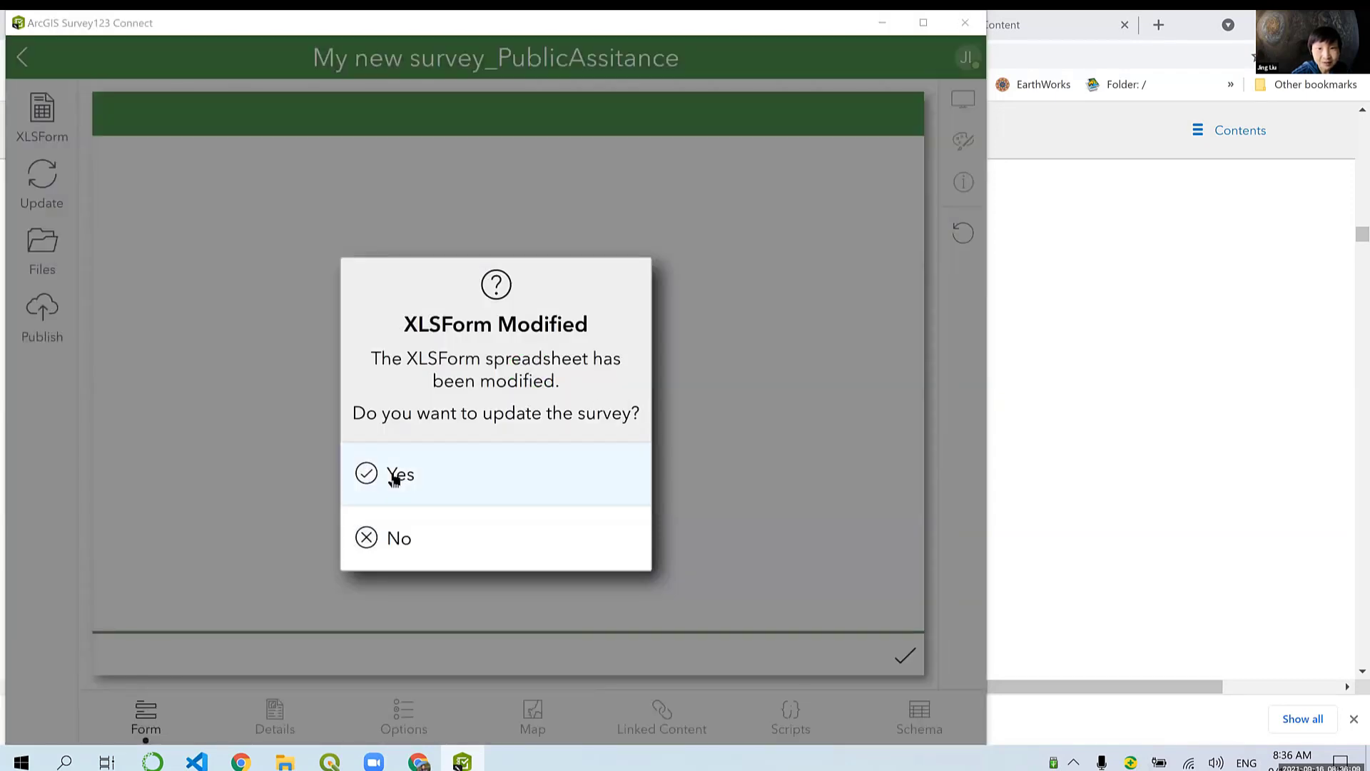
{"action": "left_click", "coordinate": [380, 482]}
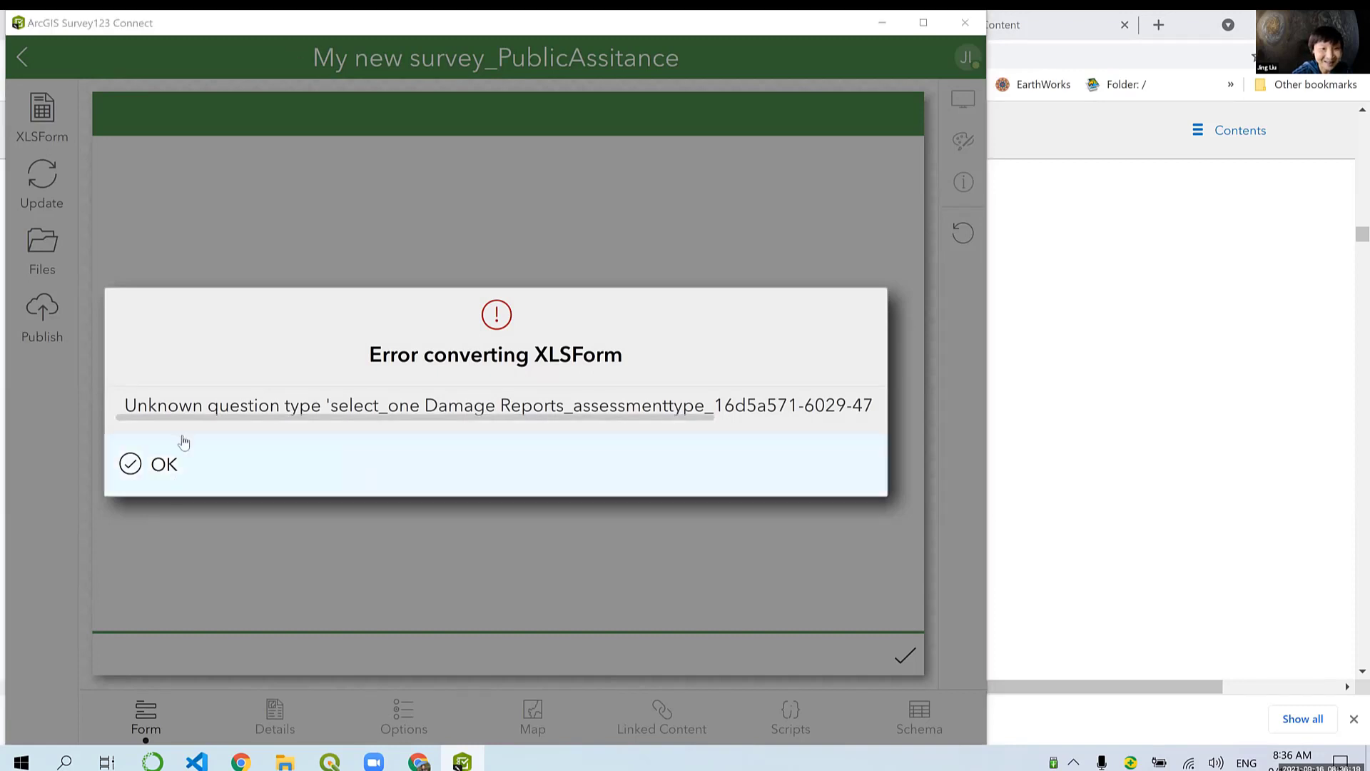
Step: Read the new error about the Damage Reports_assessmenttype list name and dismiss it
{"action": "left_click_drag", "start_coordinate": [199, 417], "coordinate": [348, 405]}
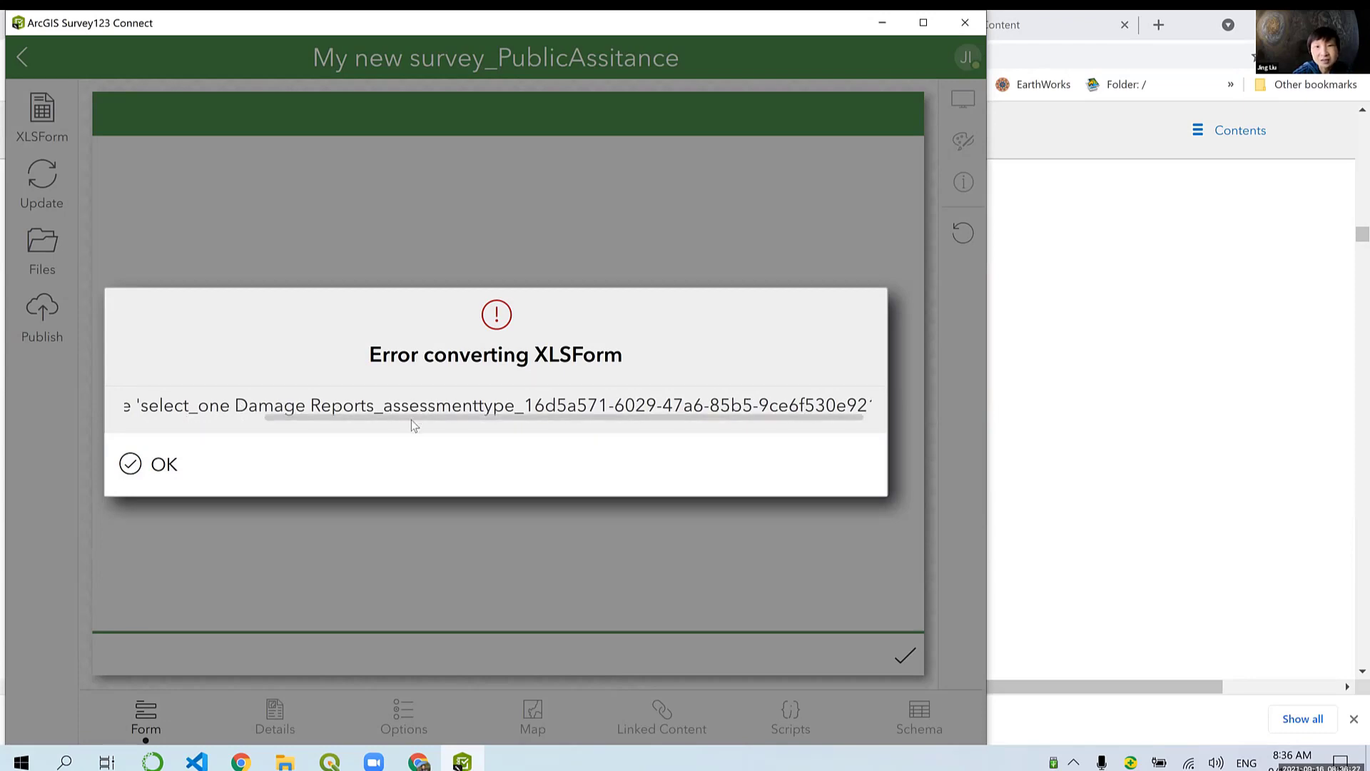
{"action": "left_click_drag", "start_coordinate": [413, 417], "coordinate": [596, 414]}
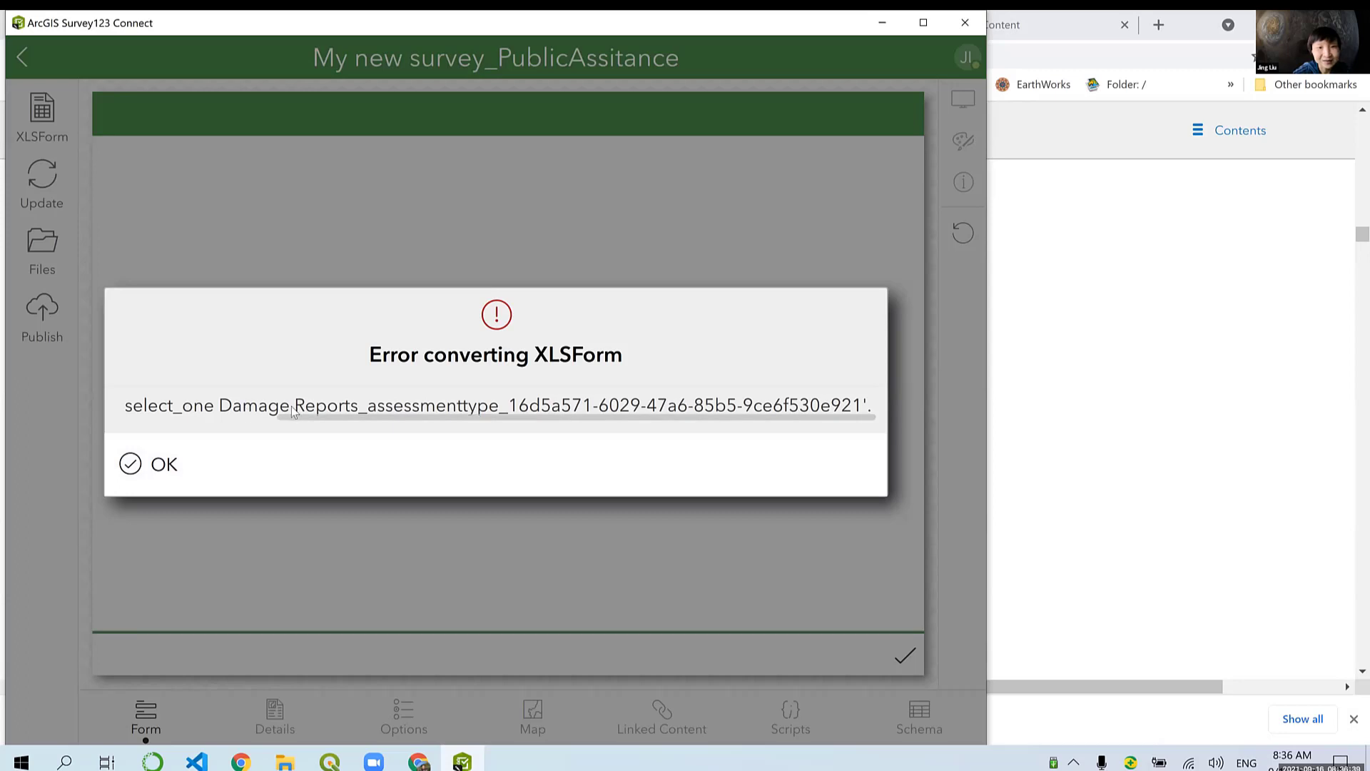
{"action": "left_click", "coordinate": [157, 465]}
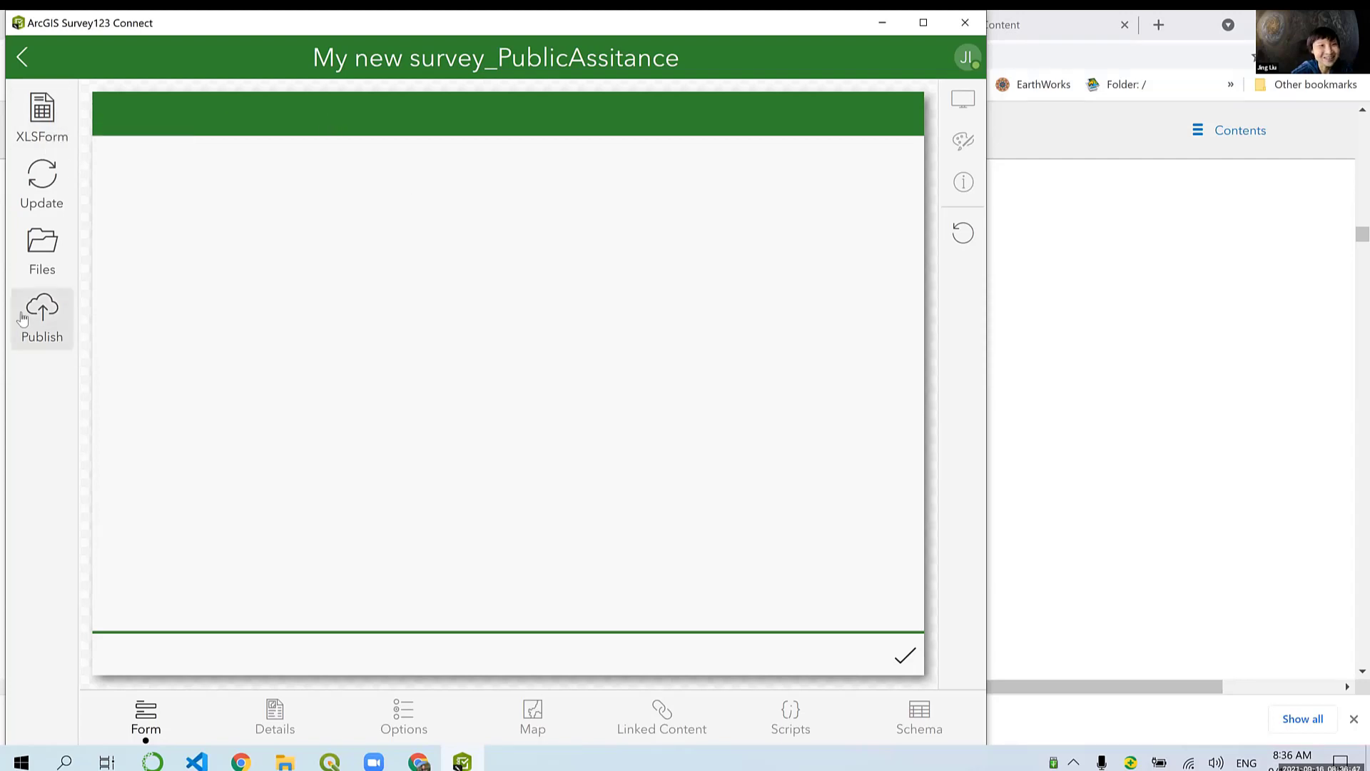
{"action": "left_click", "coordinate": [42, 114]}
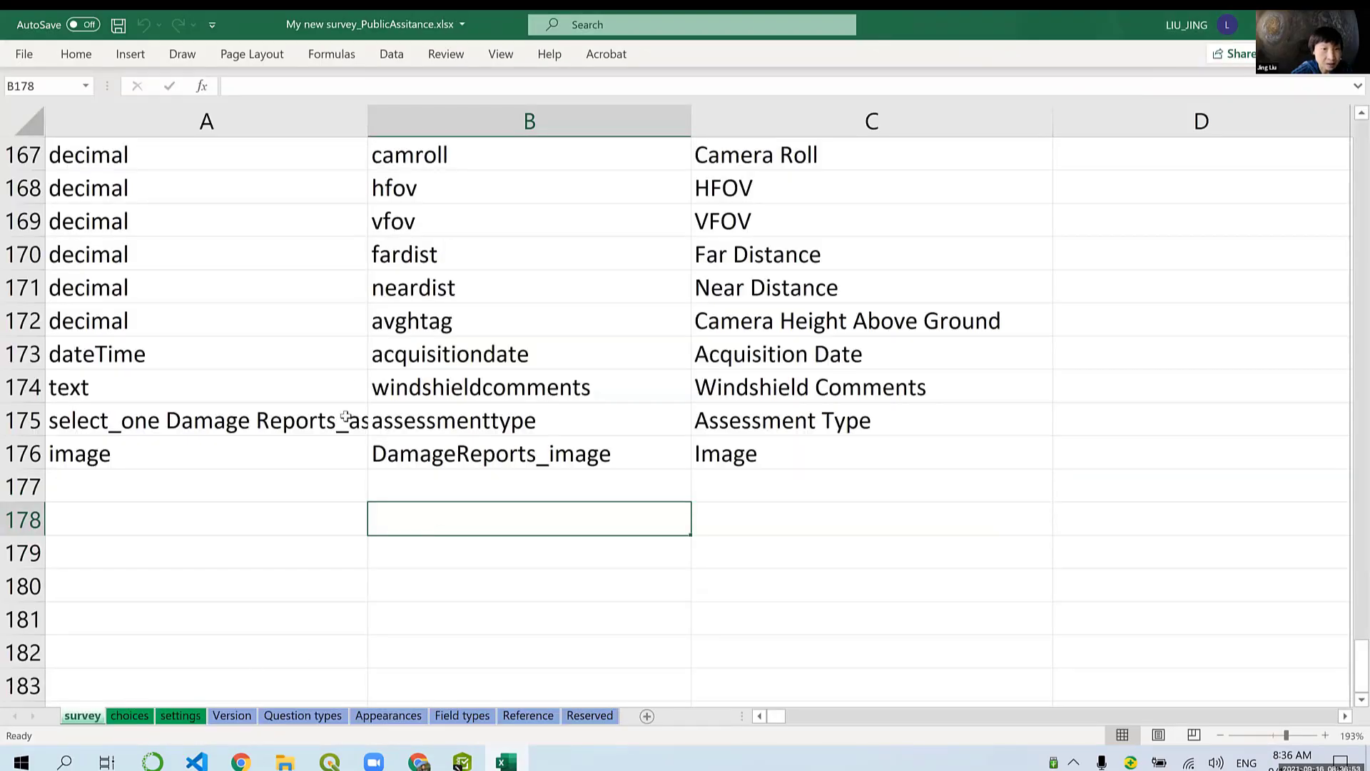
{"action": "left_click", "coordinate": [312, 723]}
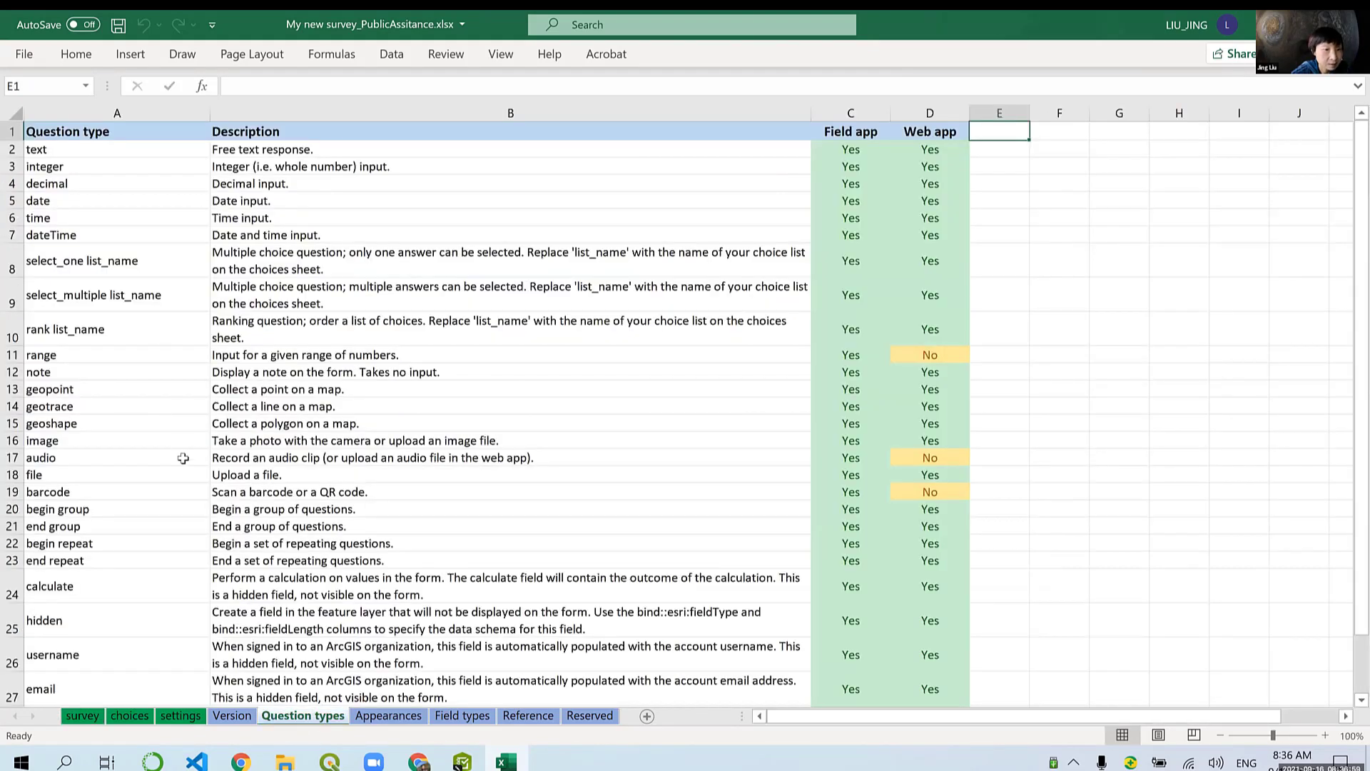
{"action": "left_click", "coordinate": [84, 715]}
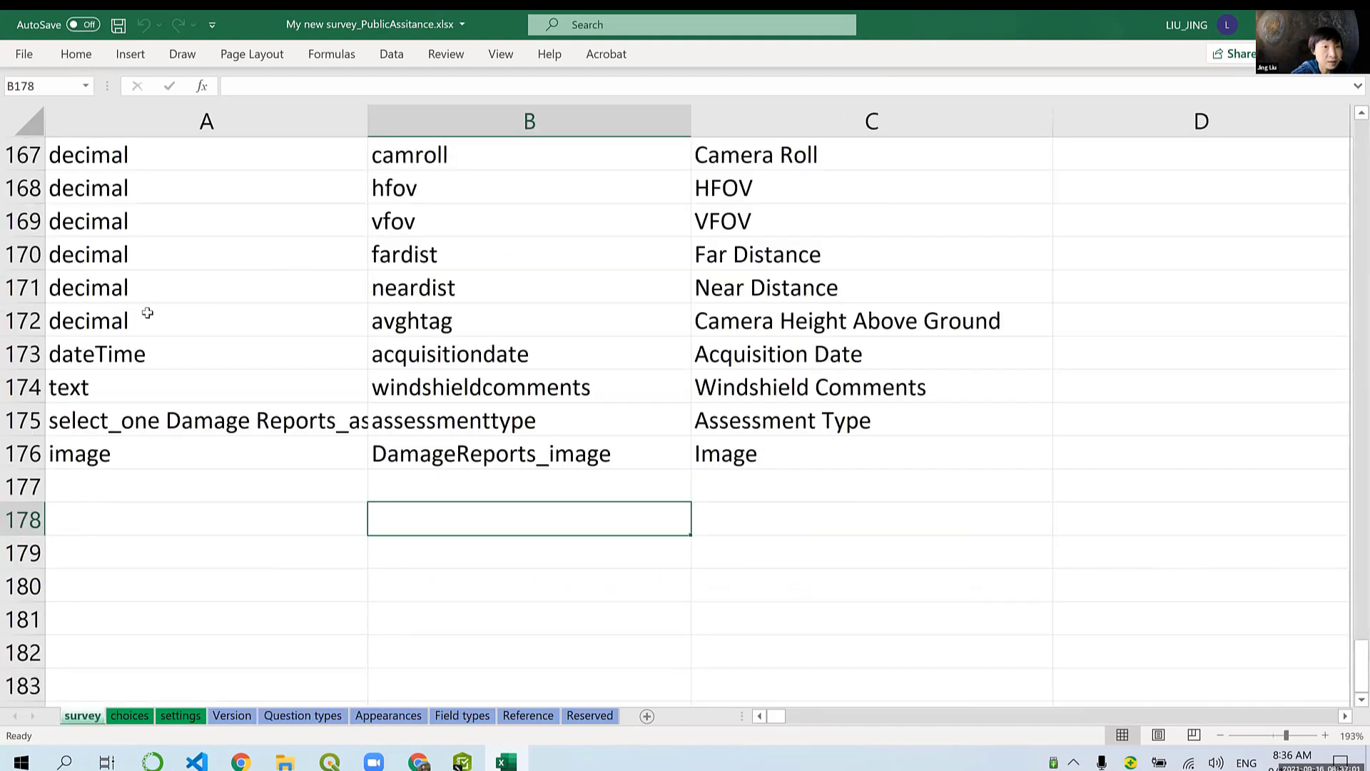
{"action": "scroll", "coordinate": [147, 312], "scroll_direction": "up", "scroll_amount": 10}
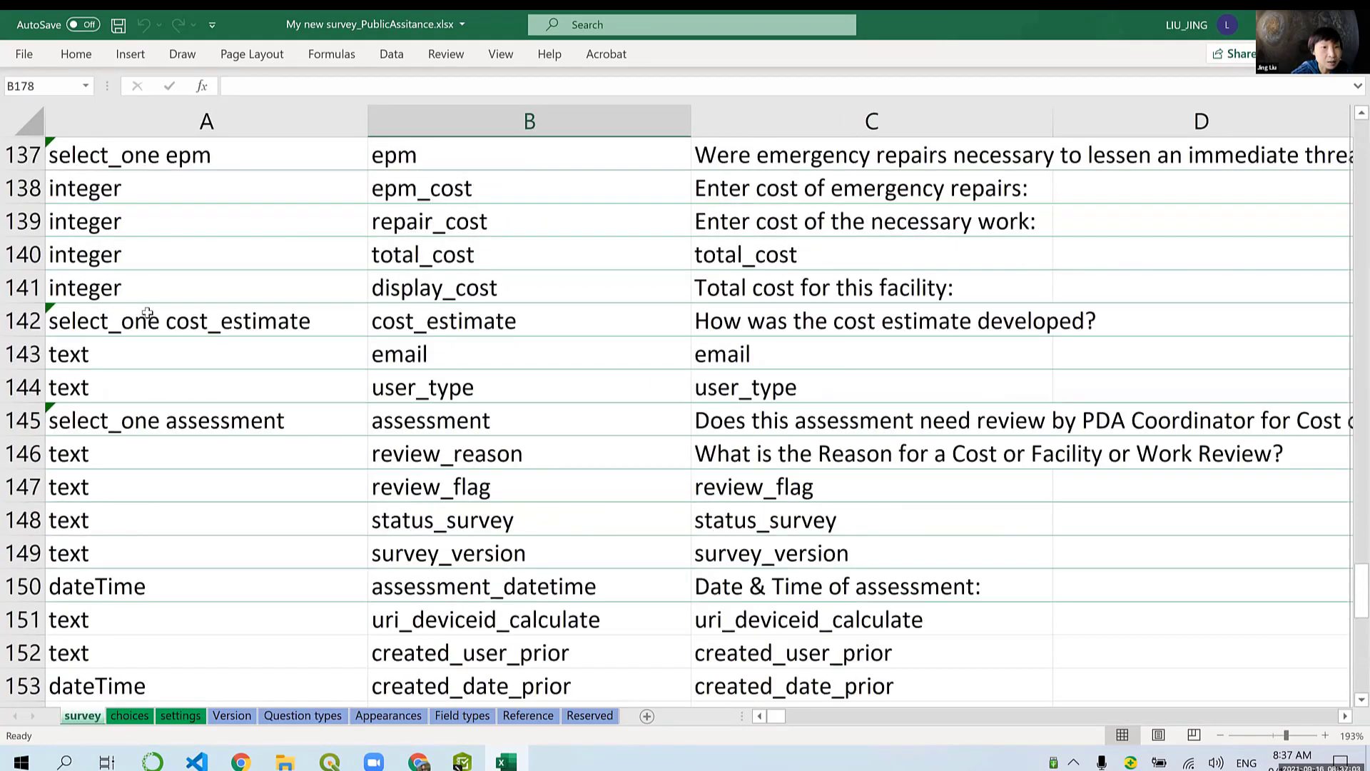
{"action": "scroll", "coordinate": [181, 355], "scroll_direction": "up", "scroll_amount": 2}
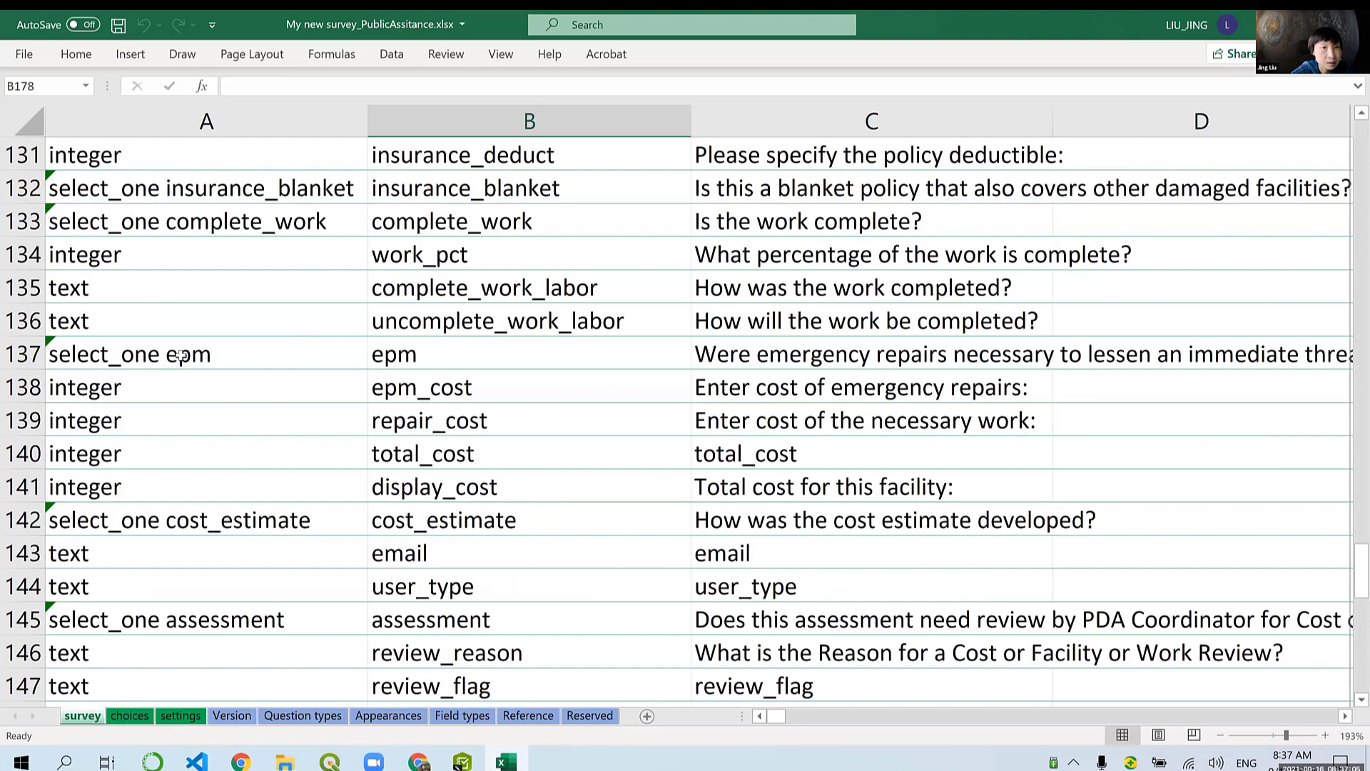
{"action": "scroll", "coordinate": [181, 355], "scroll_direction": "up", "scroll_amount": 3}
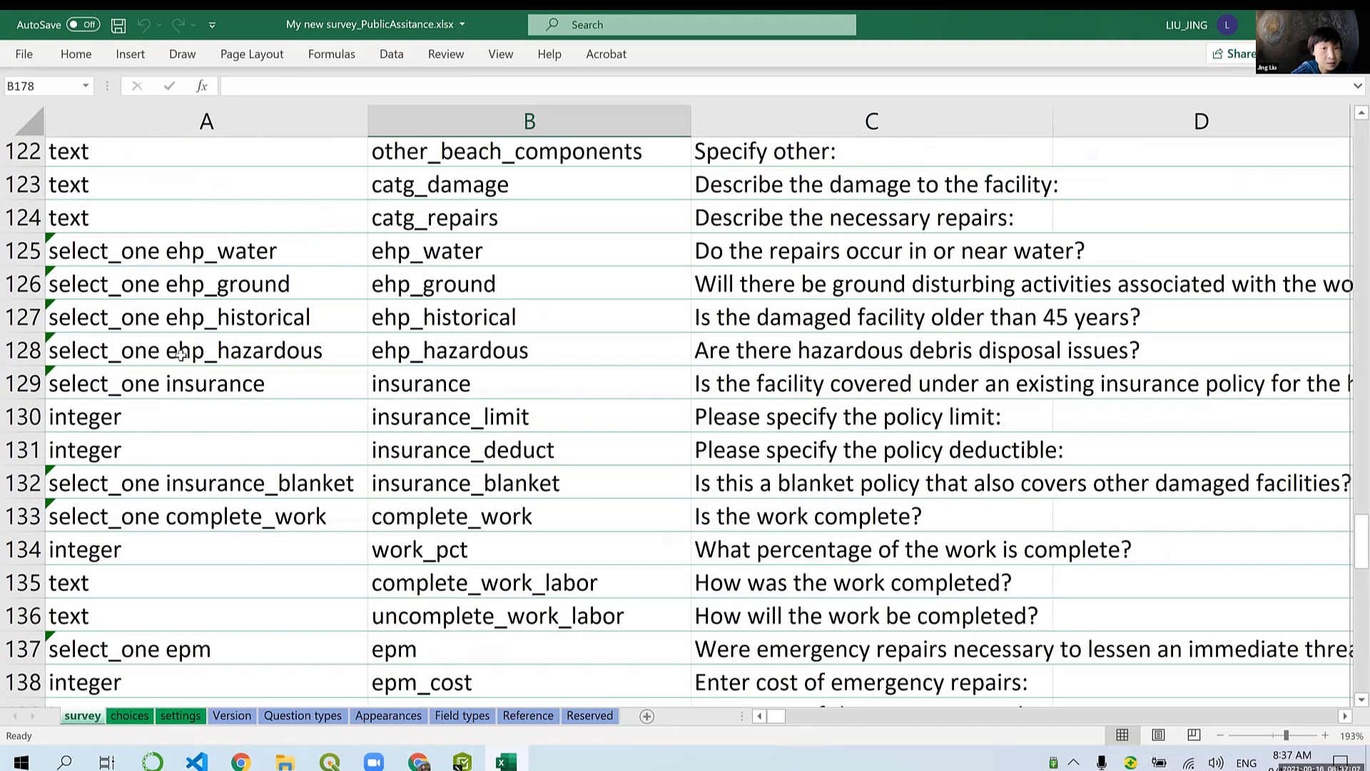
{"action": "scroll", "coordinate": [180, 353], "scroll_direction": "up", "scroll_amount": 6}
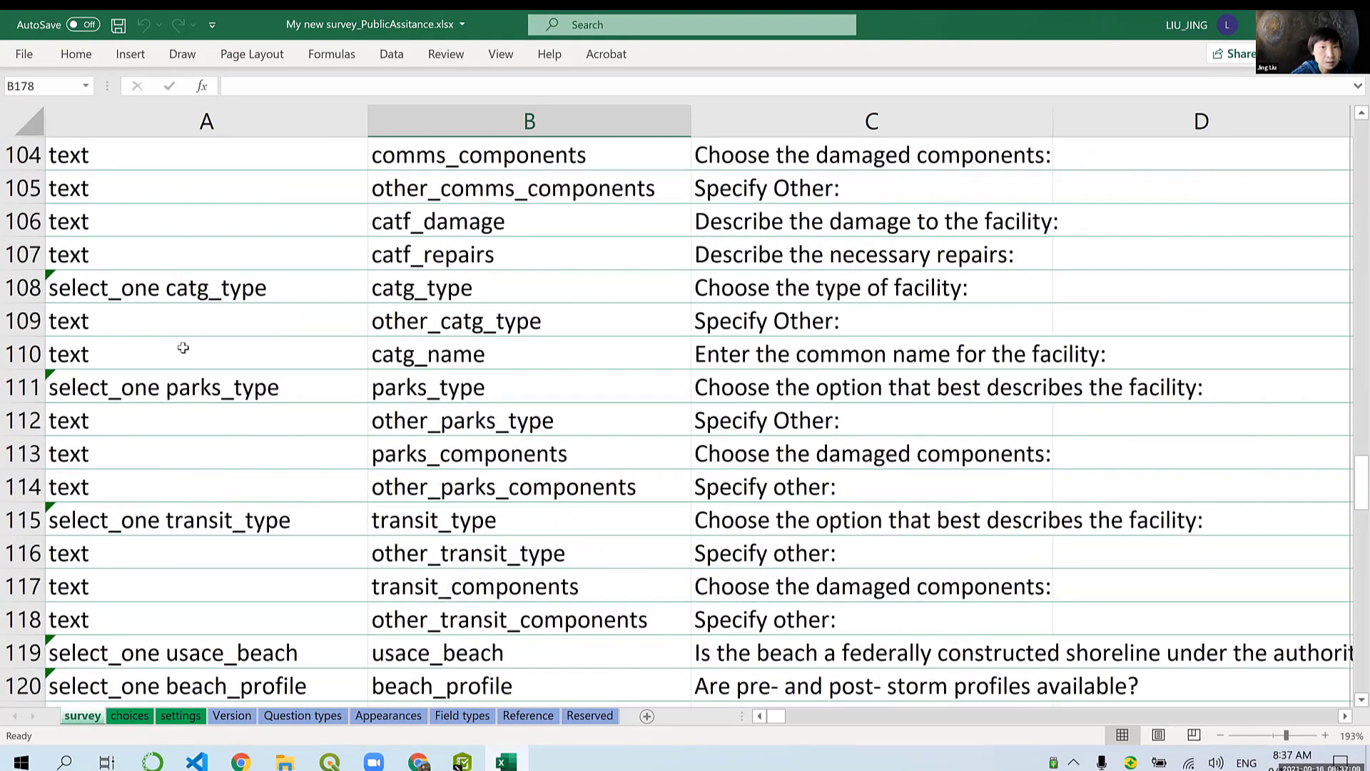
{"action": "scroll", "coordinate": [184, 348], "scroll_direction": "up", "scroll_amount": 3}
{"action": "scroll", "coordinate": [183, 348], "scroll_direction": "up", "scroll_amount": 7}
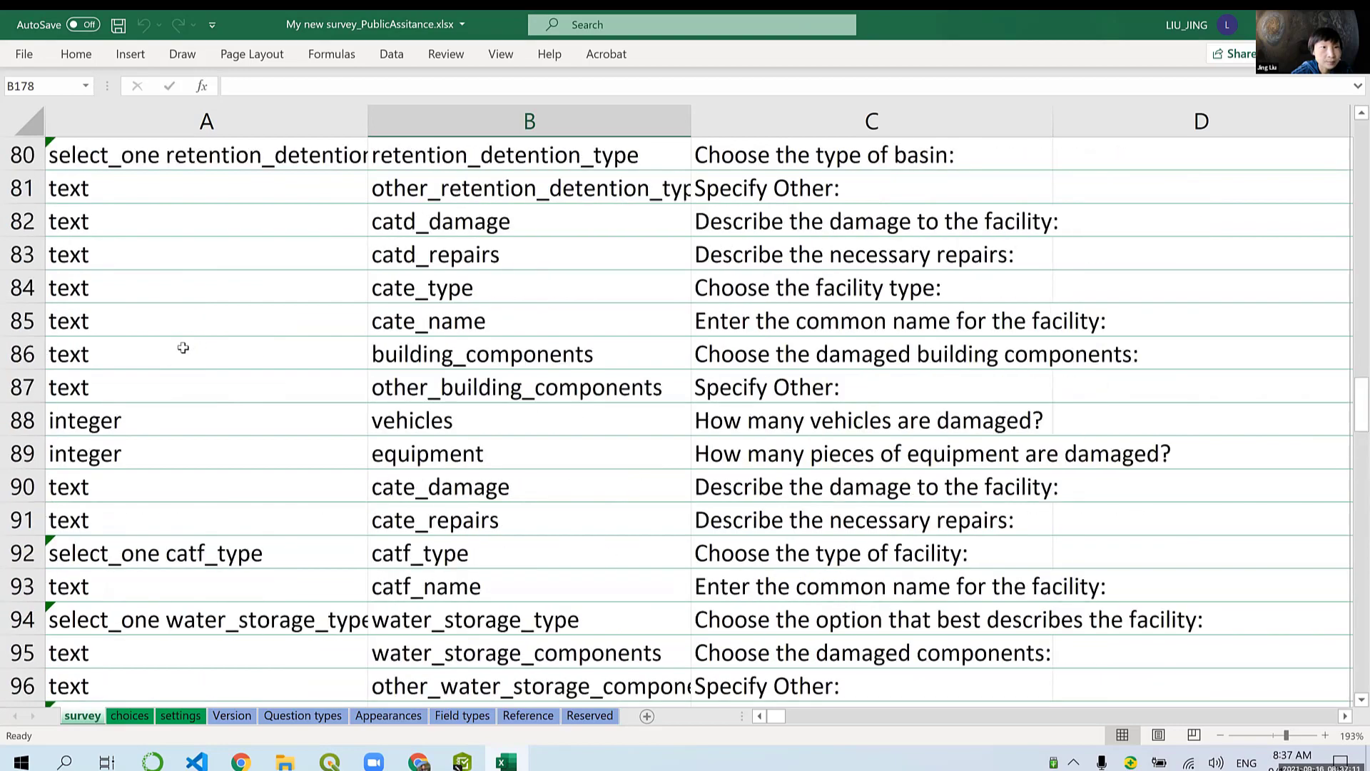
{"action": "scroll", "coordinate": [184, 348], "scroll_direction": "up", "scroll_amount": 9}
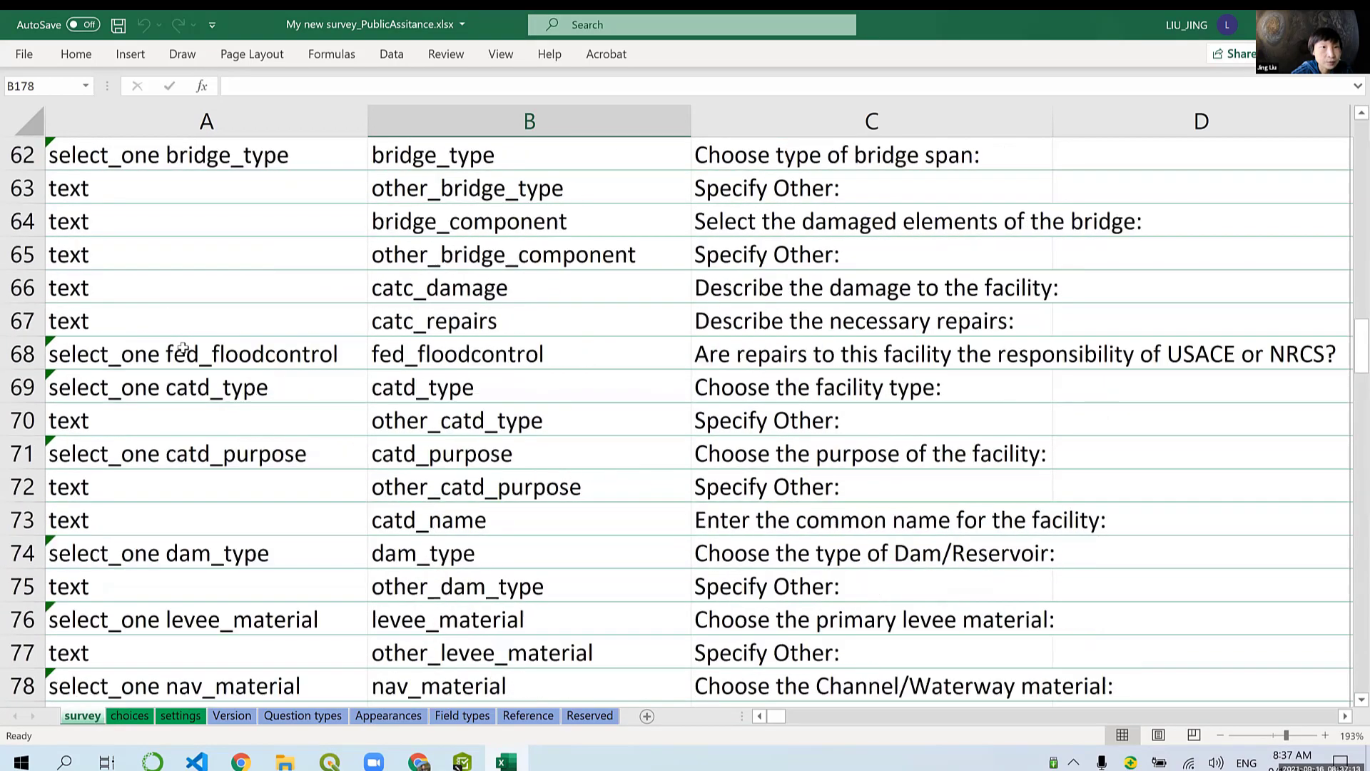
{"action": "scroll", "coordinate": [183, 348], "scroll_direction": "up", "scroll_amount": 3}
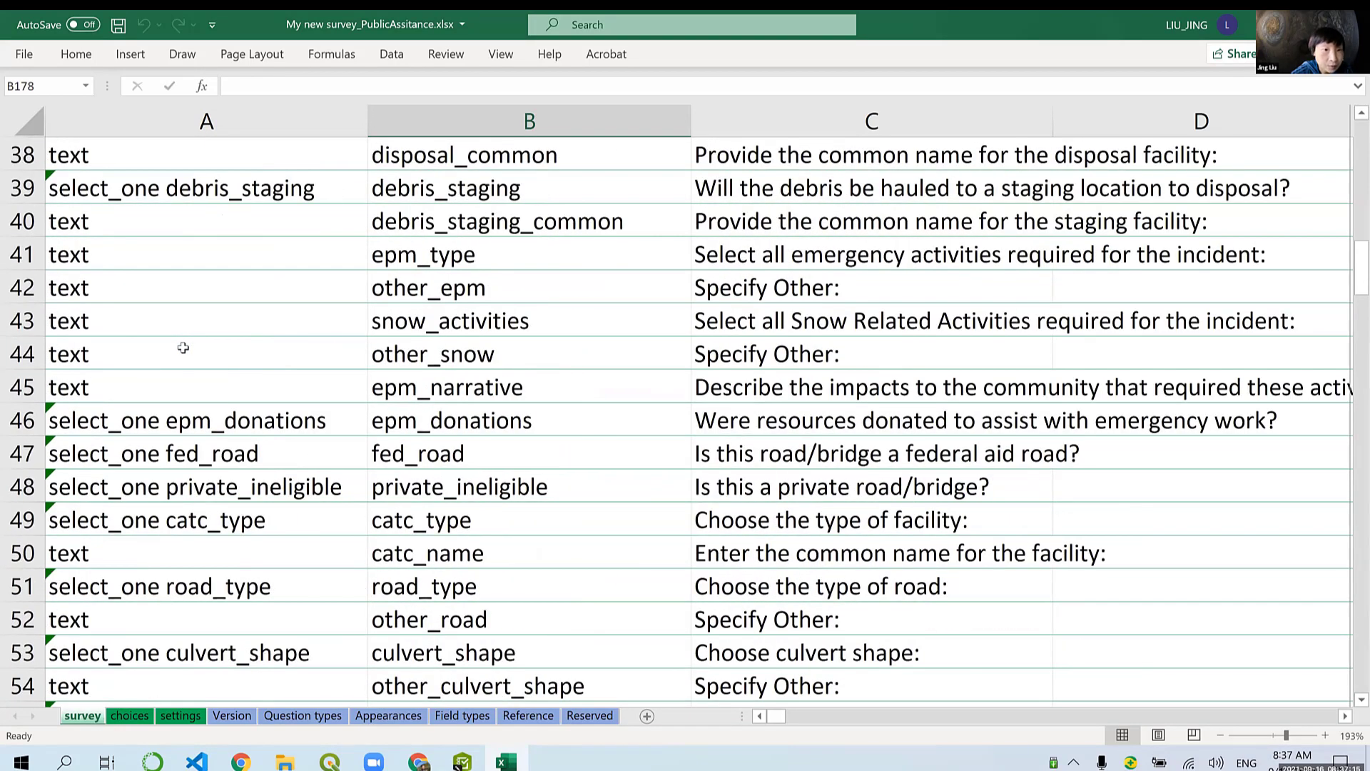
{"action": "scroll", "coordinate": [183, 347], "scroll_direction": "up", "scroll_amount": 1}
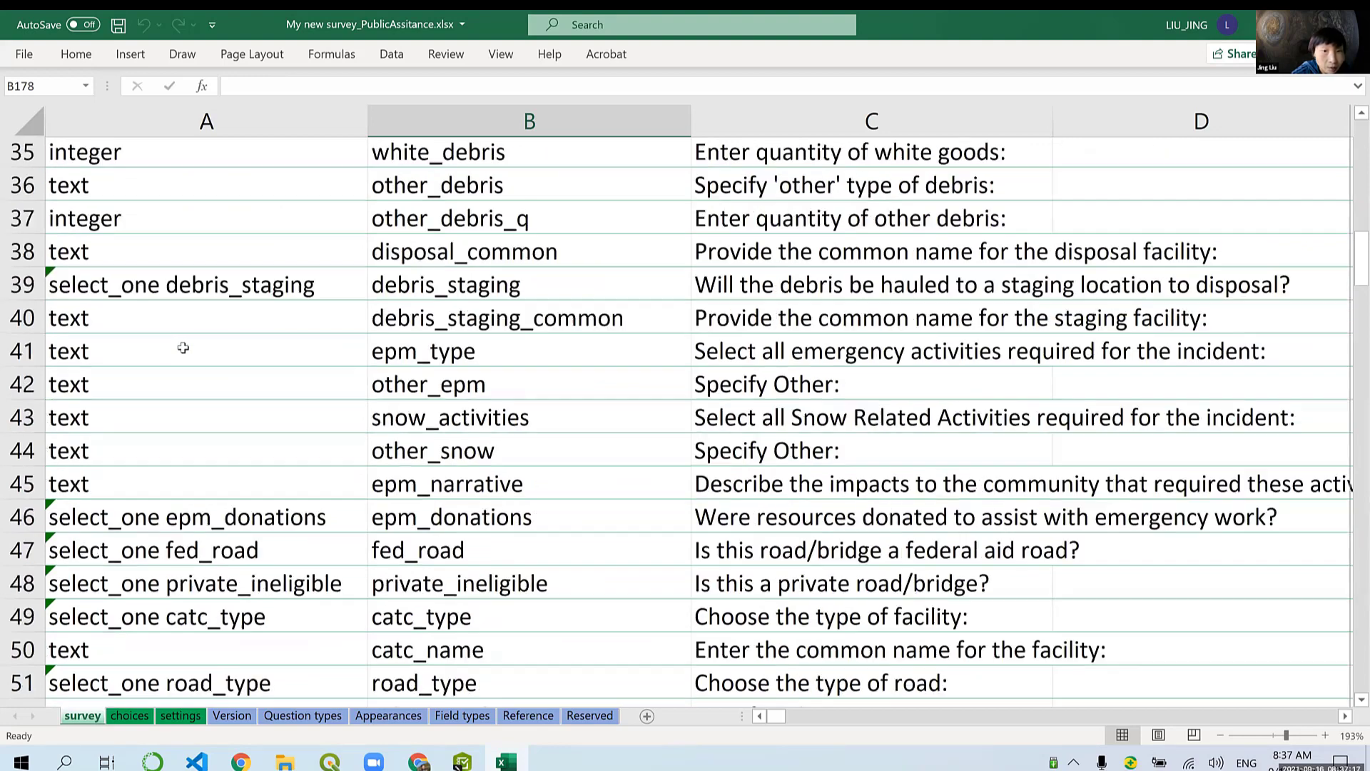
{"action": "scroll", "coordinate": [184, 348], "scroll_direction": "up", "scroll_amount": 4}
{"action": "scroll", "coordinate": [183, 347], "scroll_direction": "up", "scroll_amount": 5}
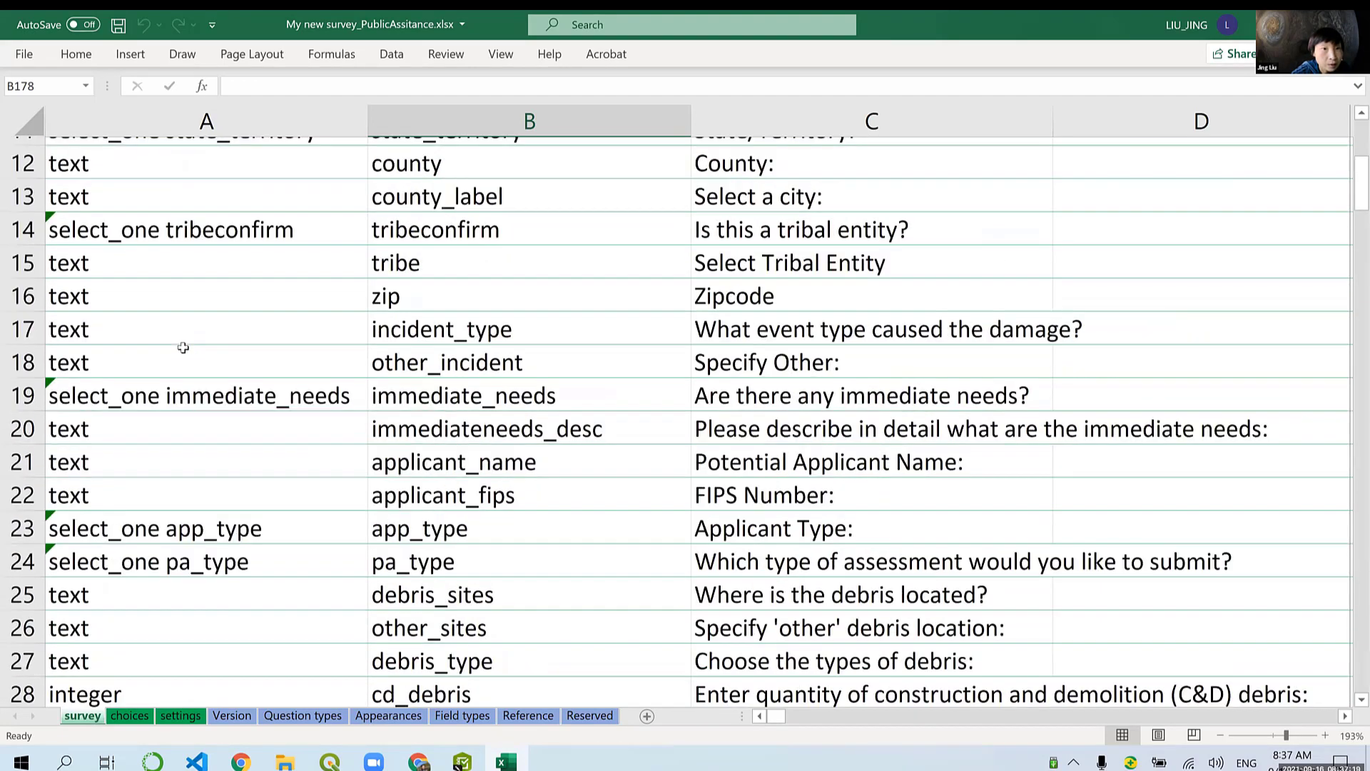
{"action": "scroll", "coordinate": [184, 347], "scroll_direction": "up", "scroll_amount": 3}
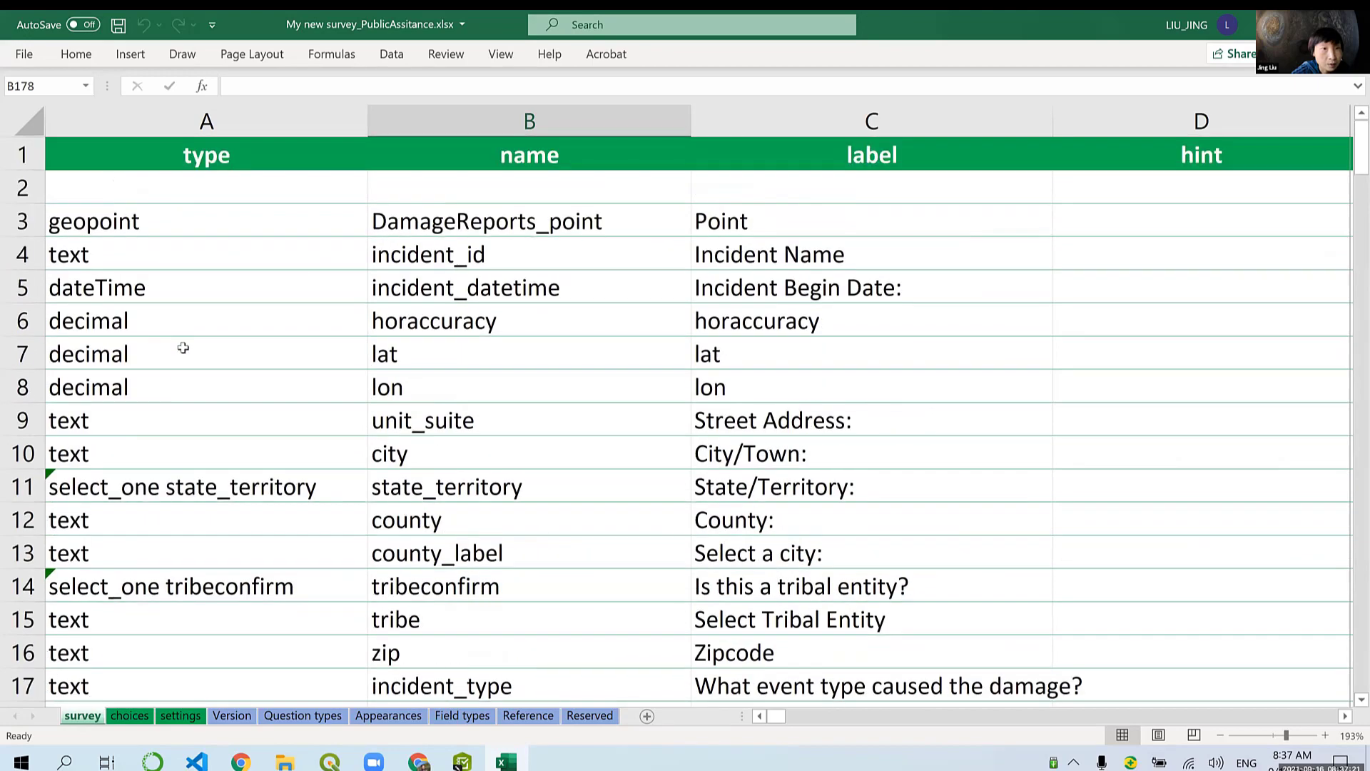
{"action": "scroll", "coordinate": [184, 347], "scroll_direction": "down", "scroll_amount": 8}
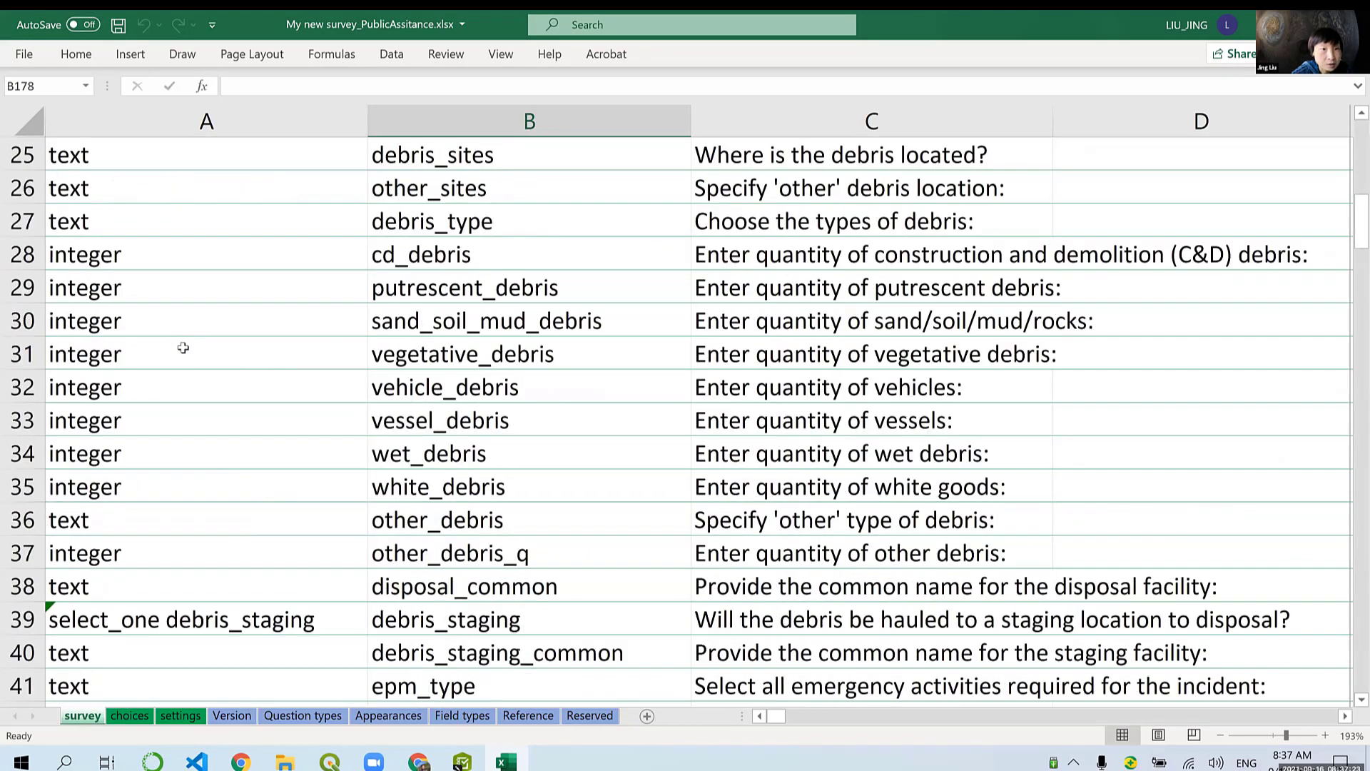
{"action": "scroll", "coordinate": [183, 347], "scroll_direction": "down", "scroll_amount": 4}
{"action": "scroll", "coordinate": [183, 347], "scroll_direction": "down", "scroll_amount": 11}
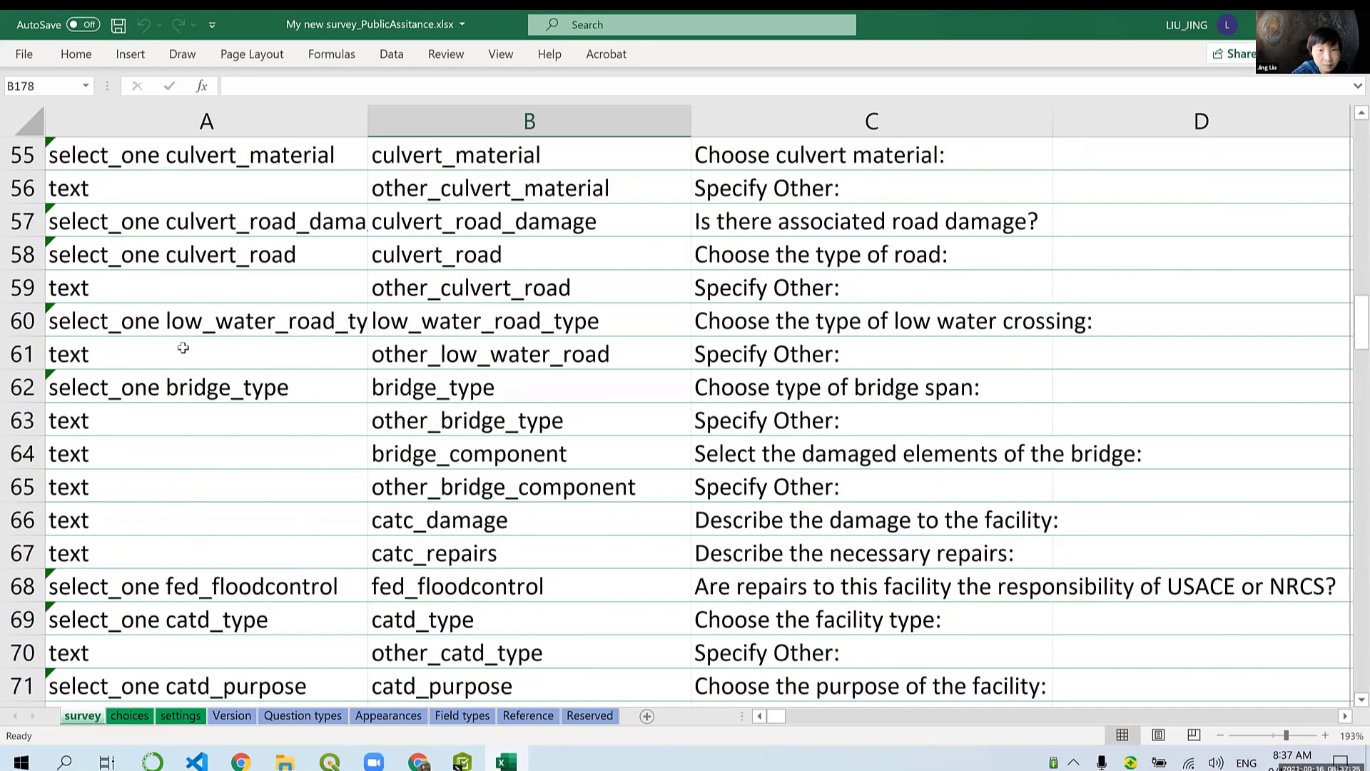
{"action": "scroll", "coordinate": [183, 347], "scroll_direction": "down", "scroll_amount": 2}
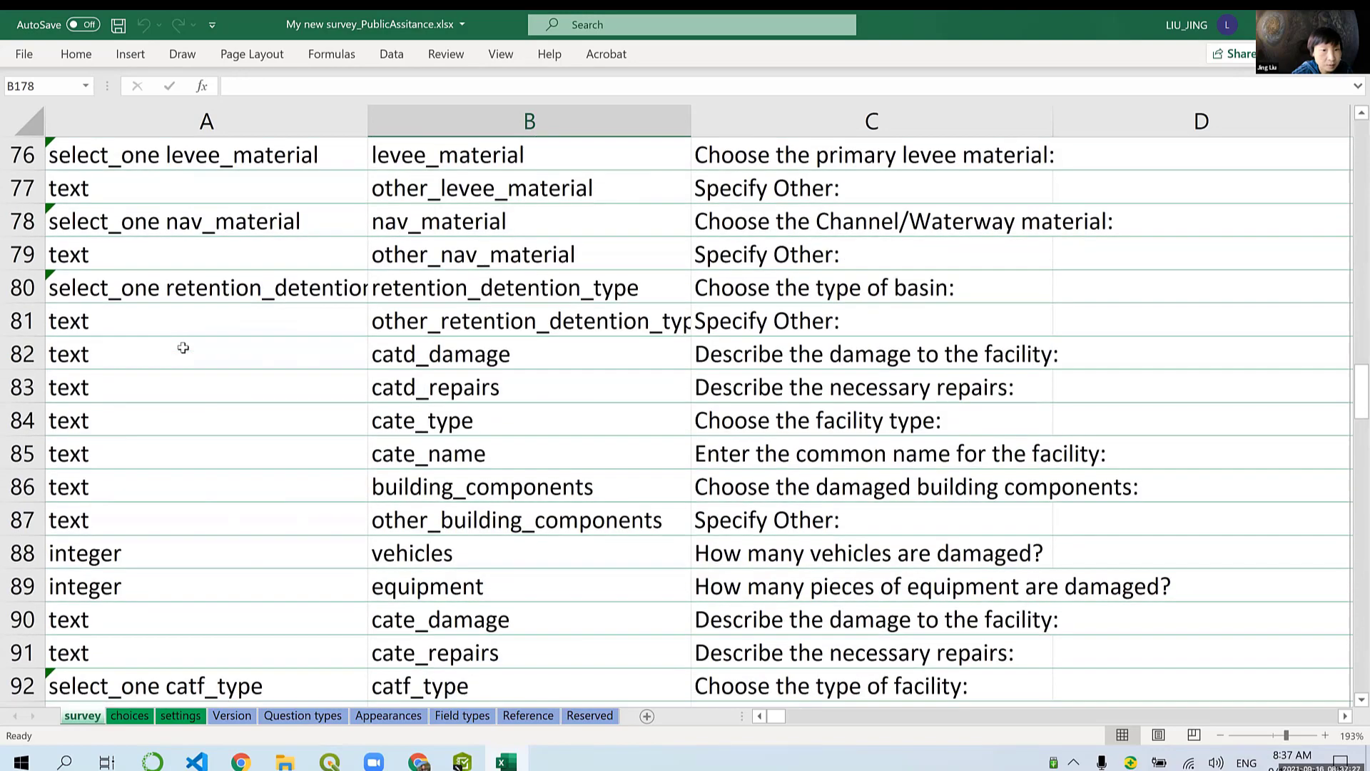
{"action": "scroll", "coordinate": [183, 347], "scroll_direction": "down", "scroll_amount": 8}
{"action": "scroll", "coordinate": [184, 347], "scroll_direction": "down", "scroll_amount": 9}
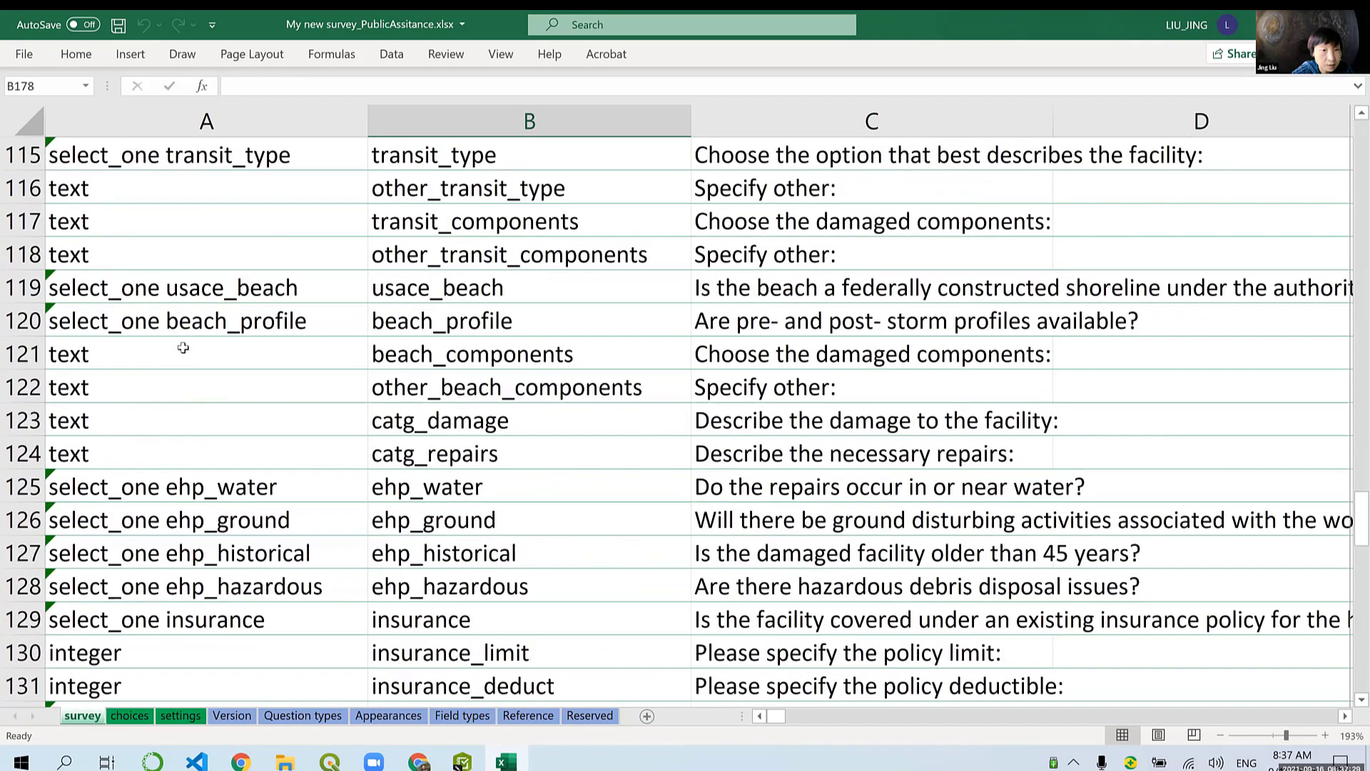
{"action": "scroll", "coordinate": [183, 348], "scroll_direction": "down", "scroll_amount": 4}
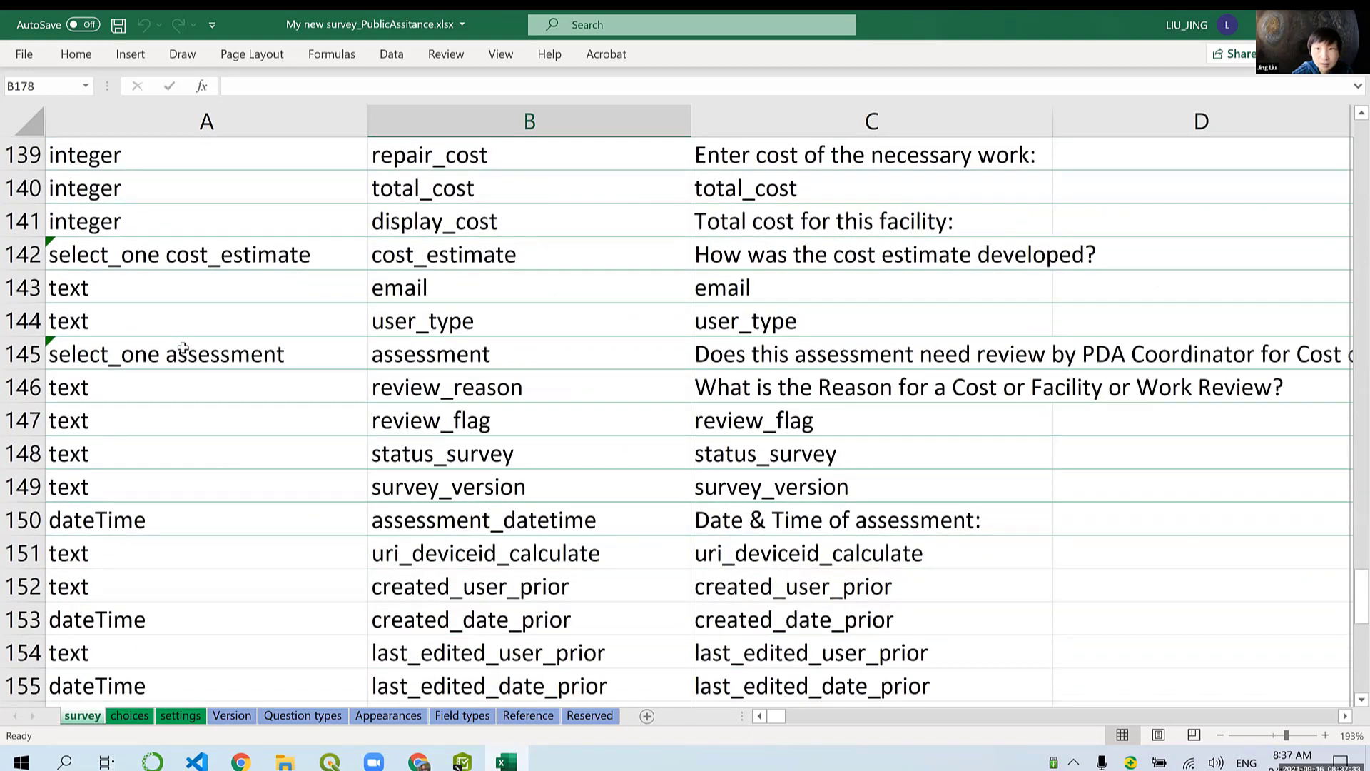
{"action": "scroll", "coordinate": [183, 348], "scroll_direction": "down", "scroll_amount": 4}
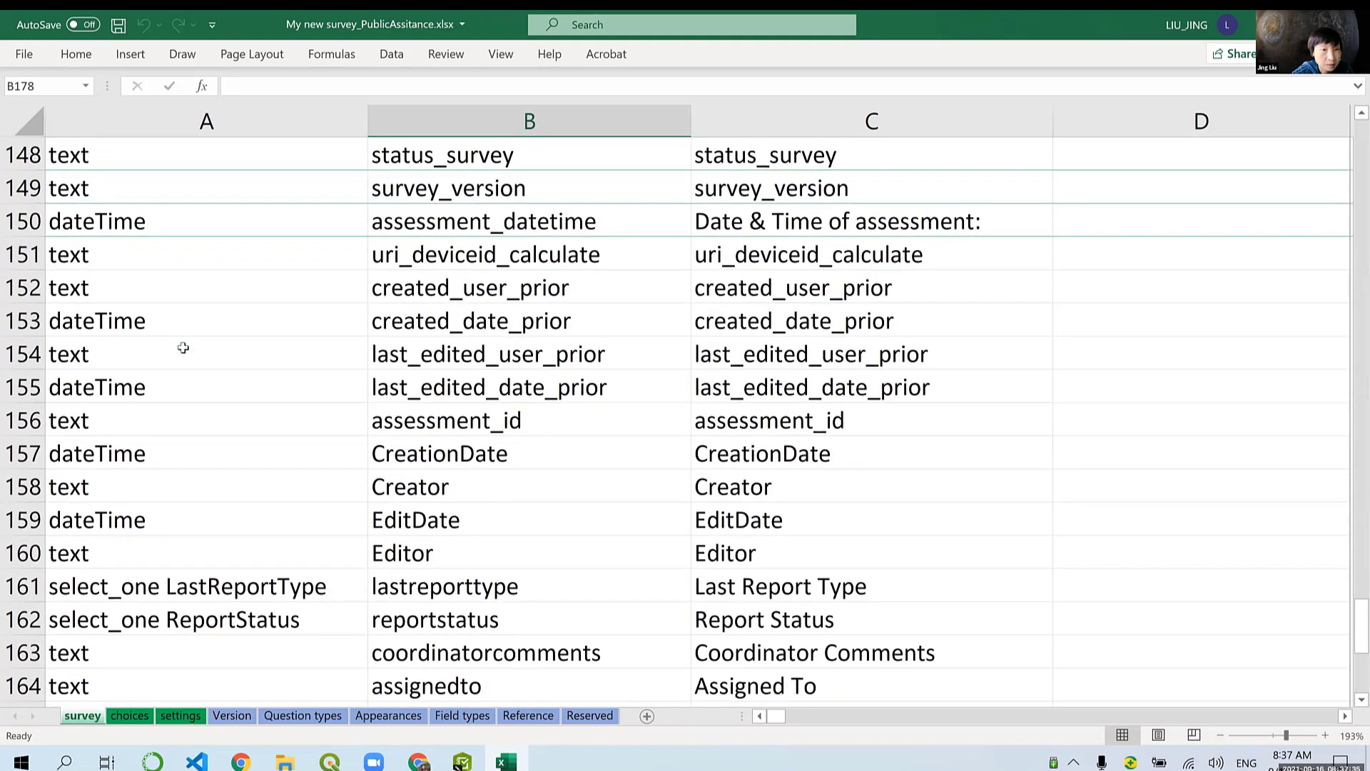
{"action": "scroll", "coordinate": [184, 348], "scroll_direction": "down", "scroll_amount": 5}
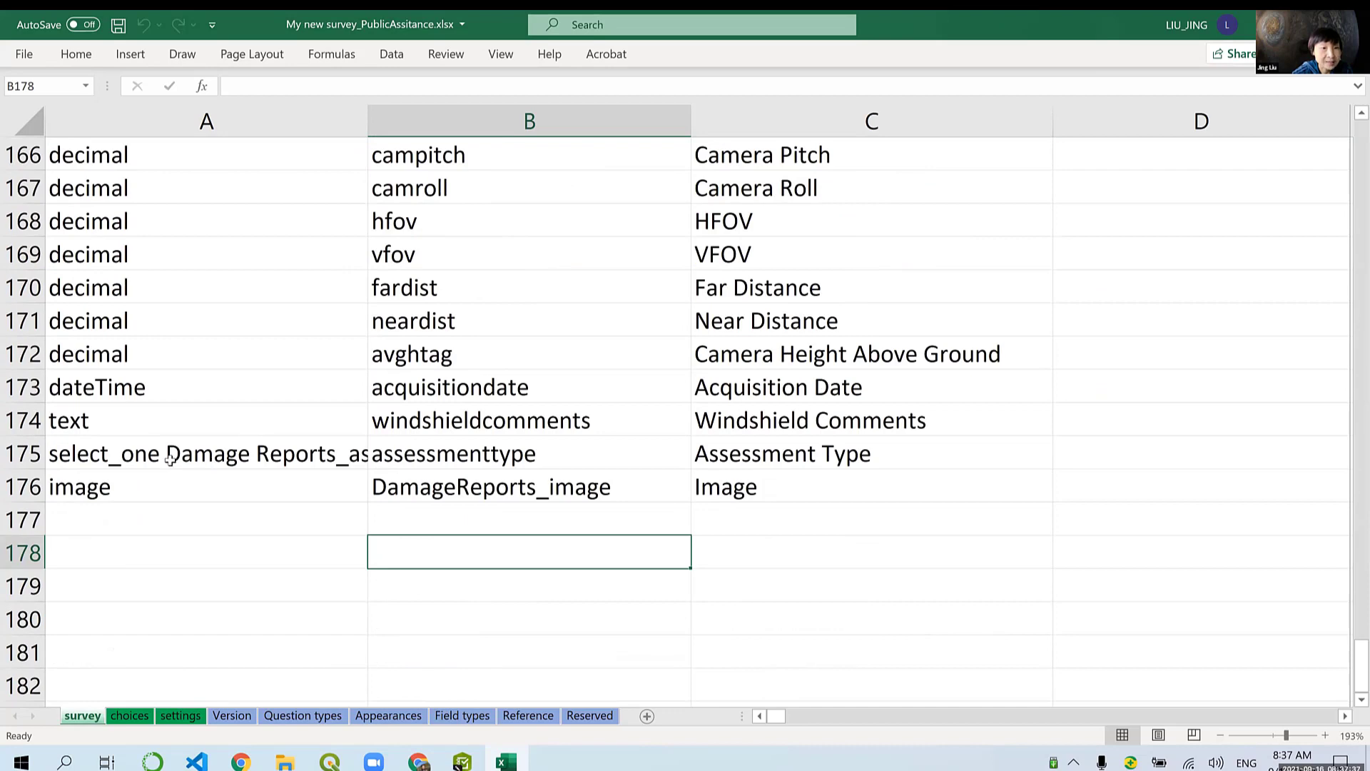
Step: Change A175 to select_one DamageReports_assessmenttype, removing the space and ID suffix
{"action": "left_click", "coordinate": [158, 454]}
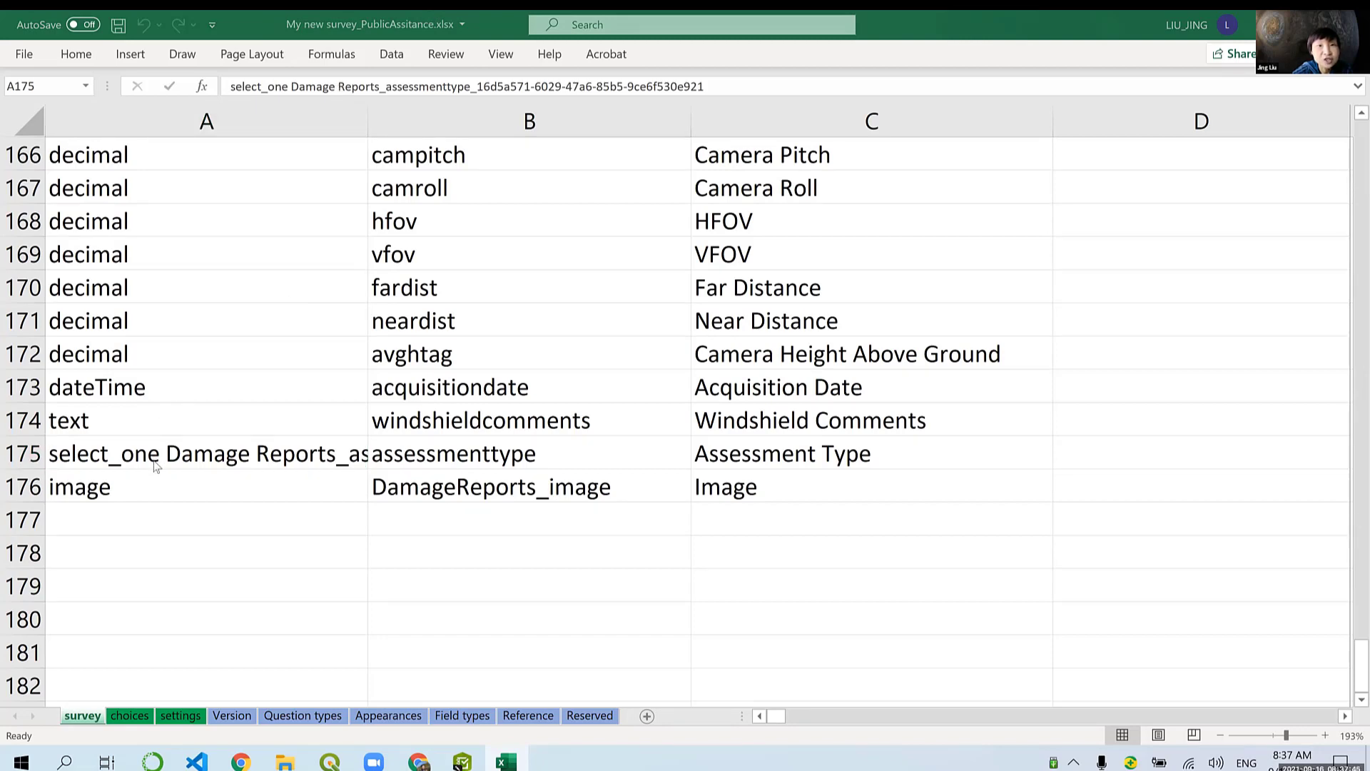
{"action": "left_click", "coordinate": [341, 84]}
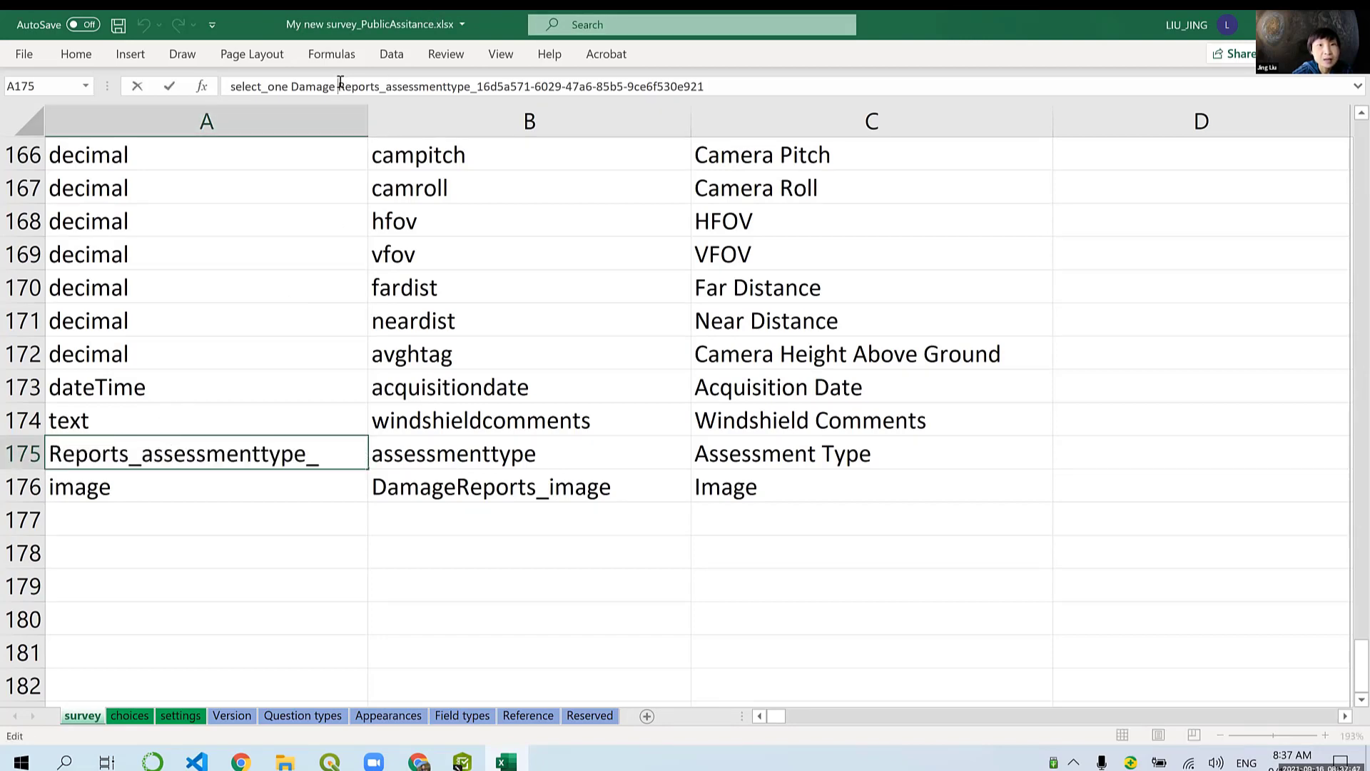
{"action": "key", "text": "BackSpace"}
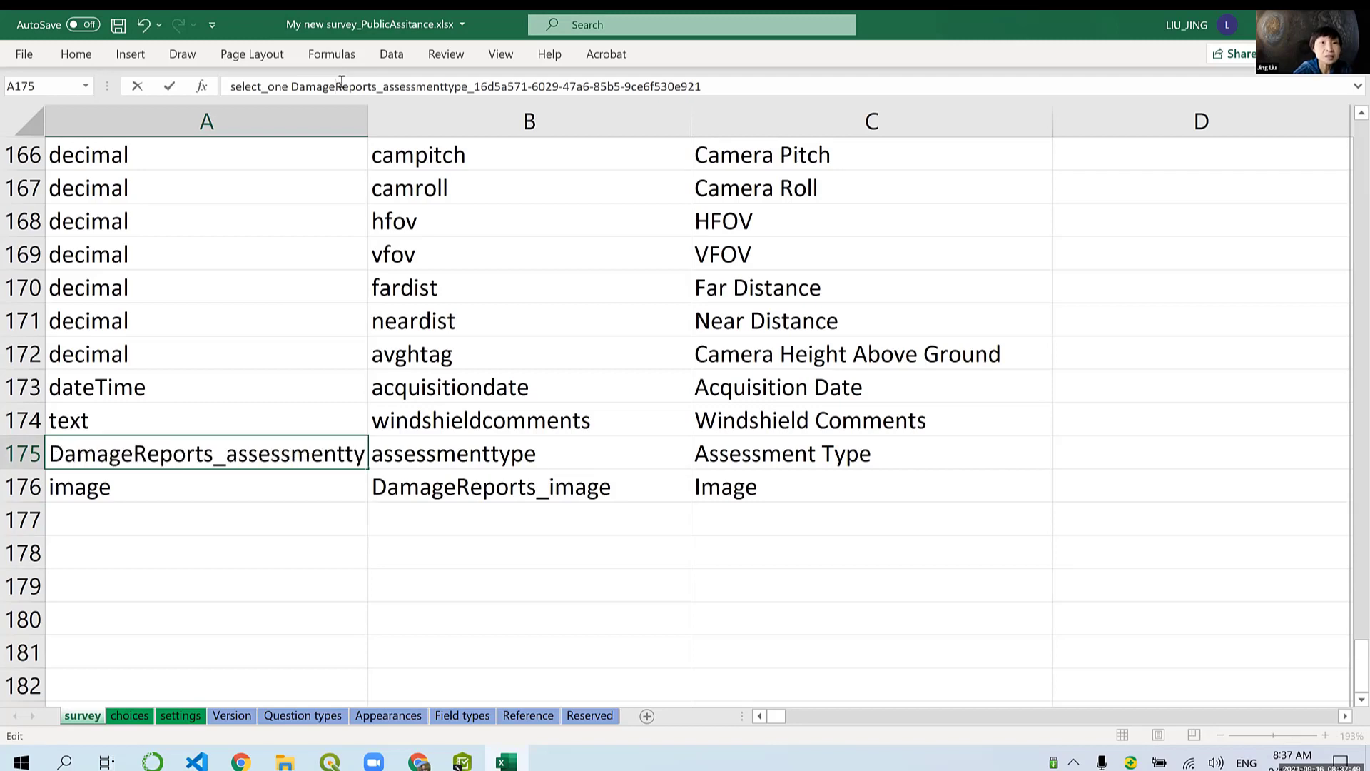
{"action": "left_click", "coordinate": [448, 87]}
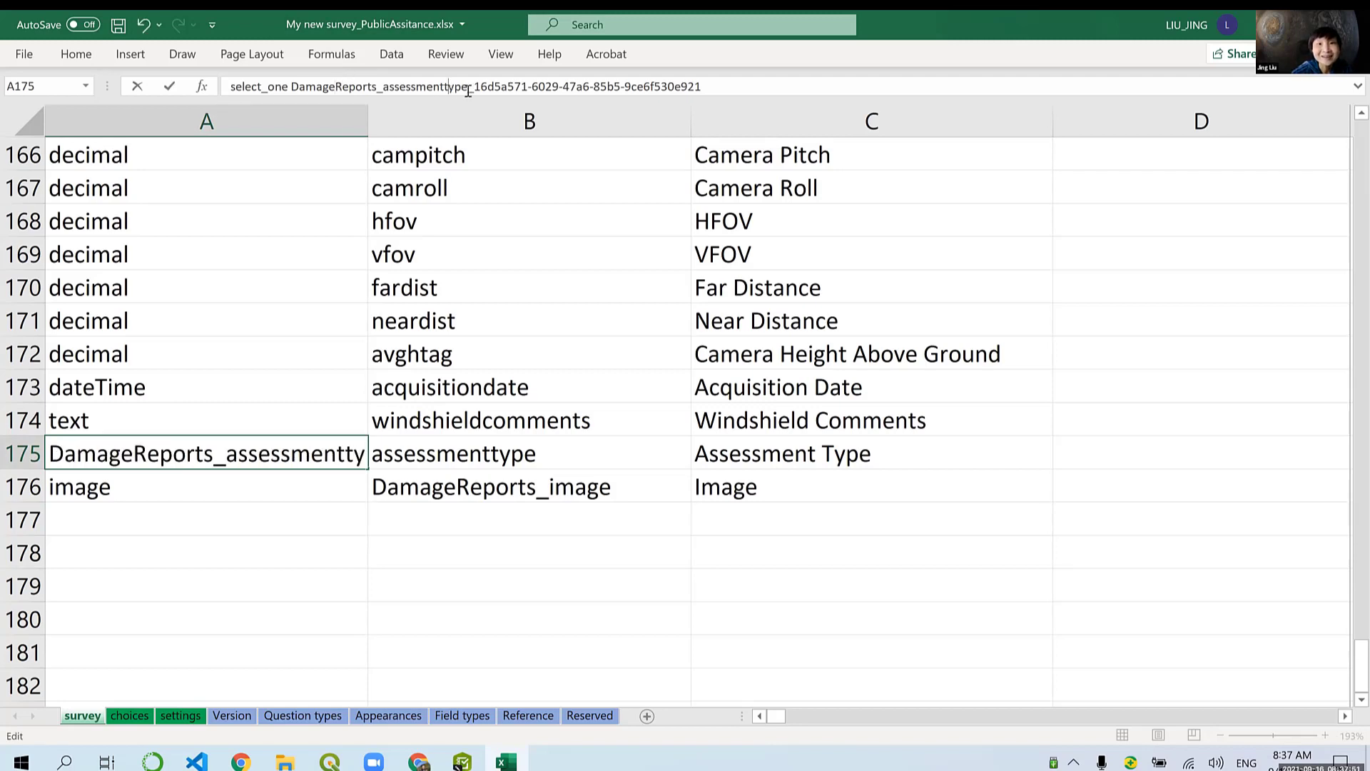
{"action": "left_click_drag", "start_coordinate": [468, 86], "coordinate": [702, 86]}
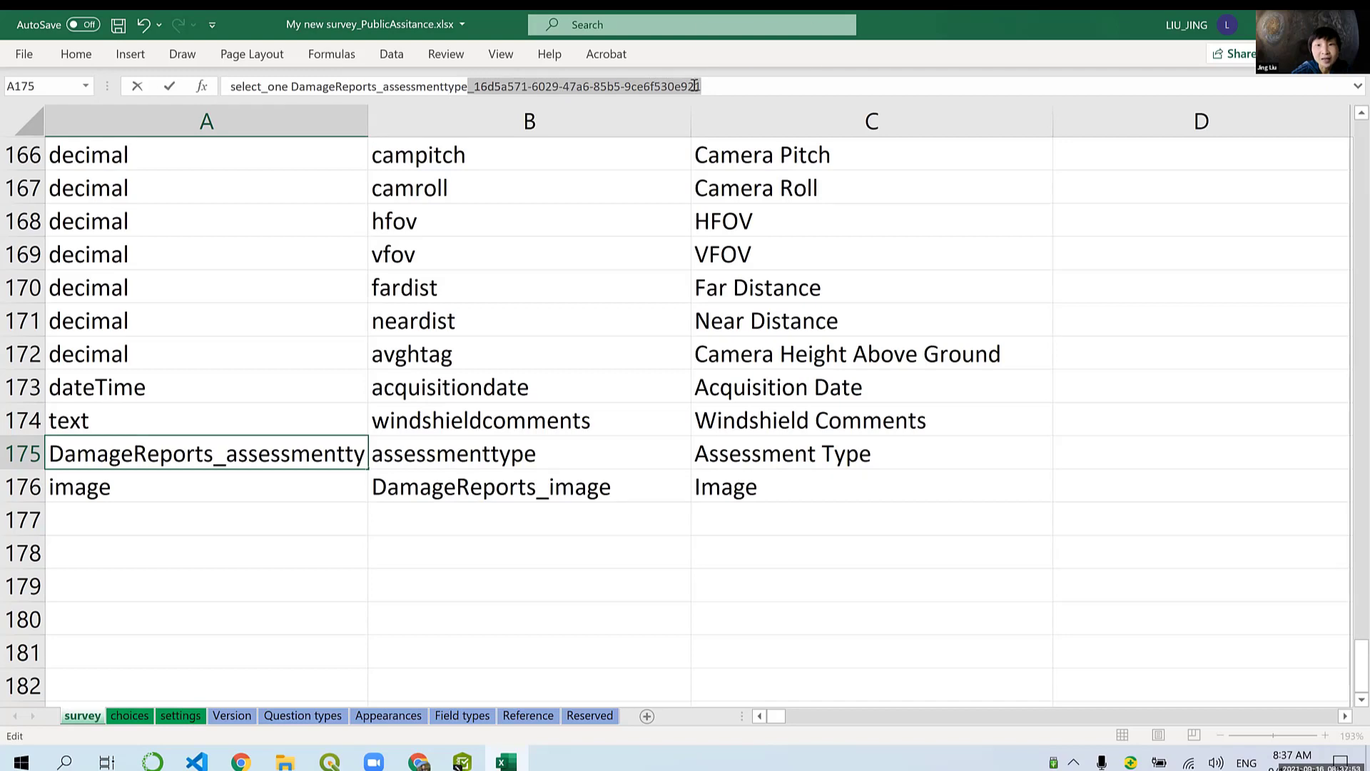
{"action": "key", "text": "BackSpace"}
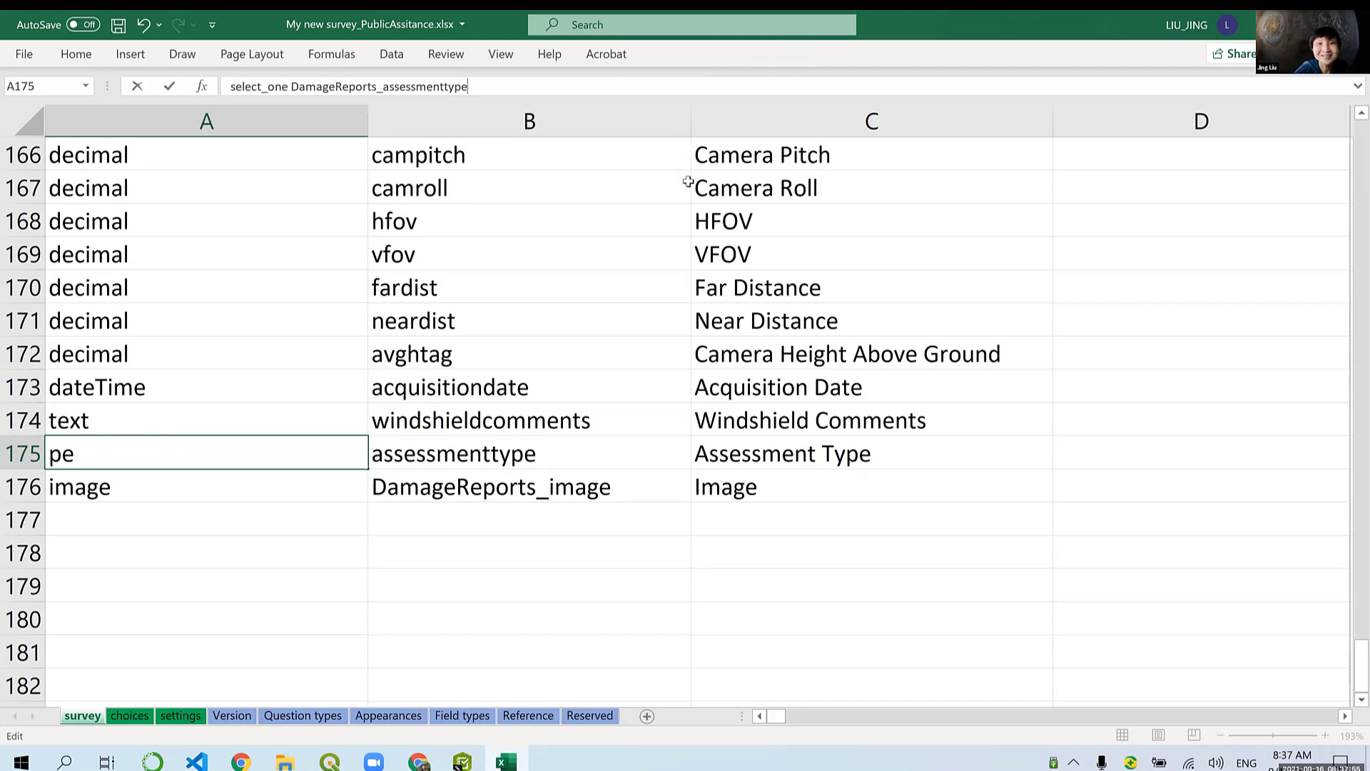
{"action": "left_click", "coordinate": [544, 281]}
Step: Widen column A and copy the corrected A175 type value
{"action": "left_click", "coordinate": [335, 452]}
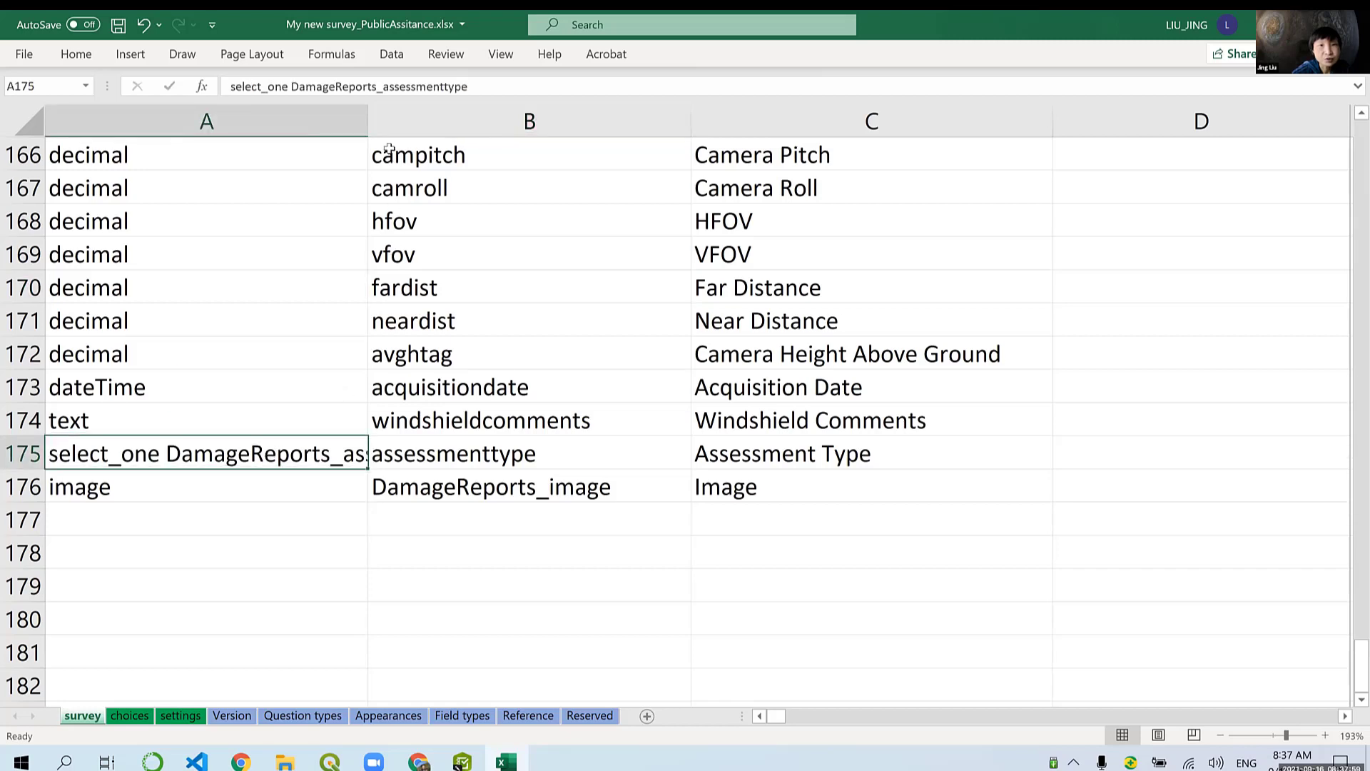
{"action": "left_click_drag", "start_coordinate": [370, 125], "coordinate": [473, 125]}
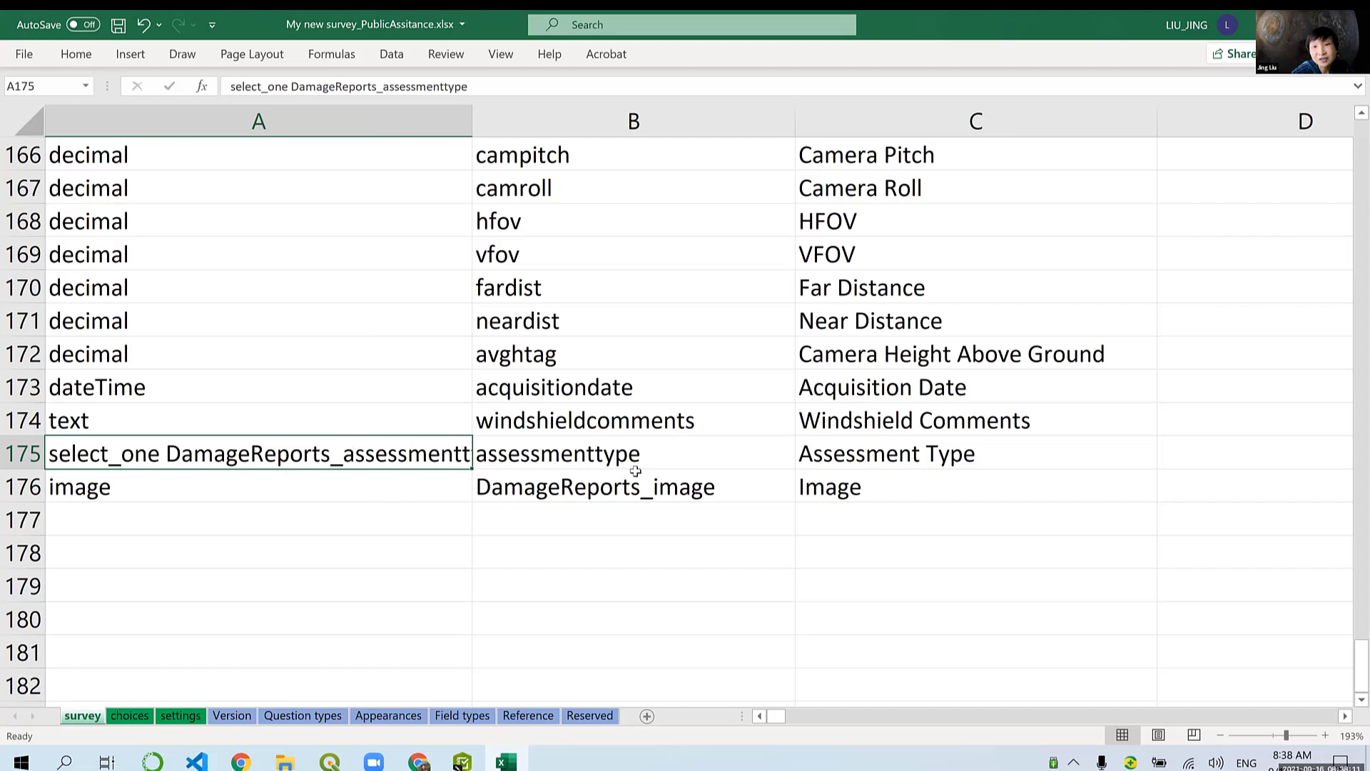
{"action": "left_click", "coordinate": [614, 457]}
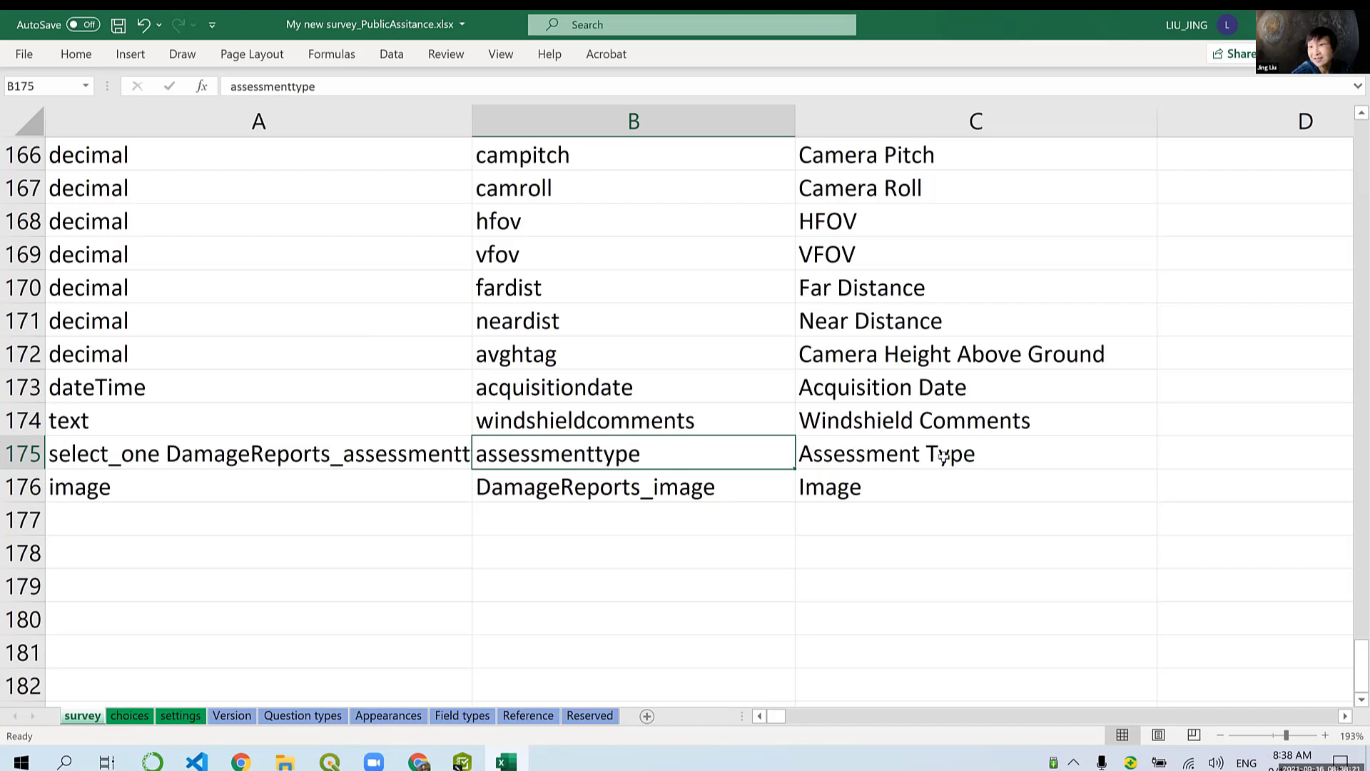
{"action": "left_click", "coordinate": [294, 453]}
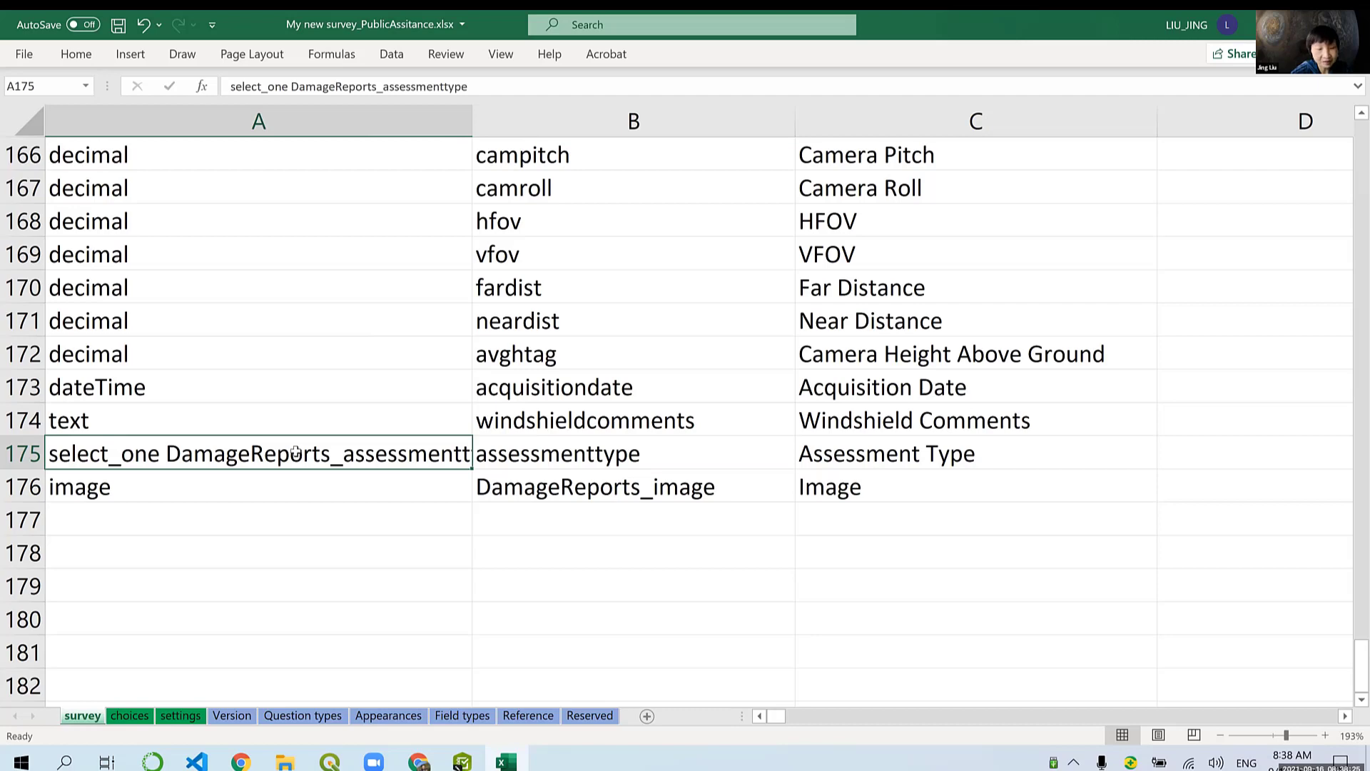
{"action": "key", "text": "ctrl+c"}
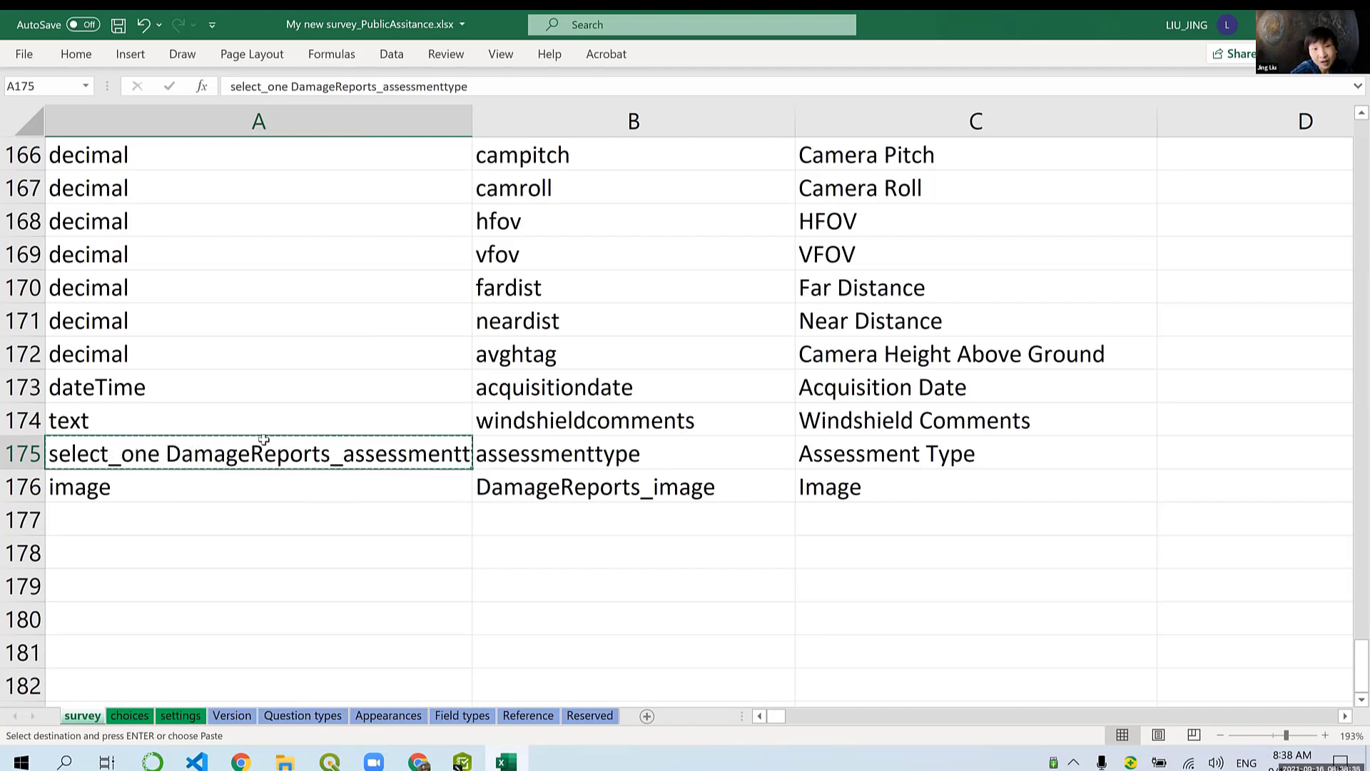
Step: Paste select_one DamageReports_assessmenttype as values only into Question types cell A31
{"action": "left_click", "coordinate": [322, 722]}
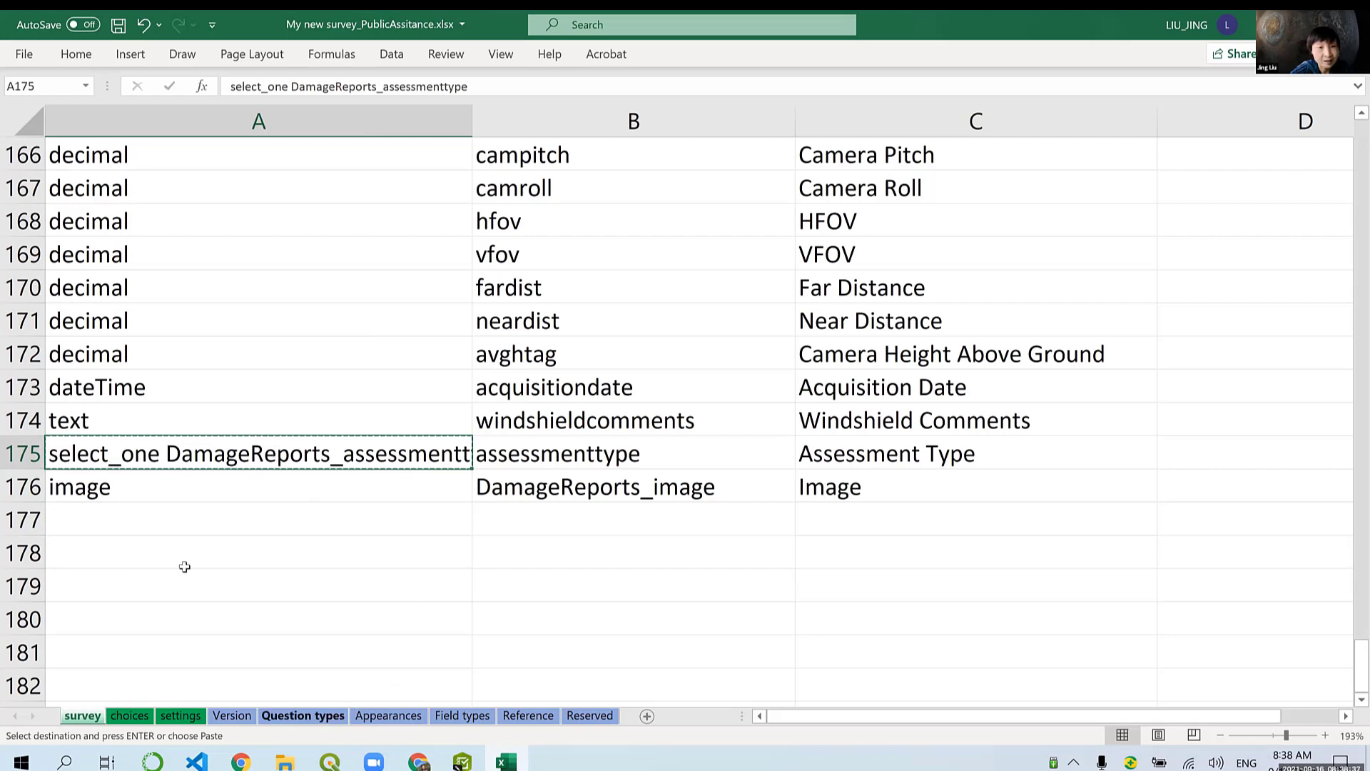
{"action": "scroll", "coordinate": [108, 340], "scroll_direction": "down", "scroll_amount": 8}
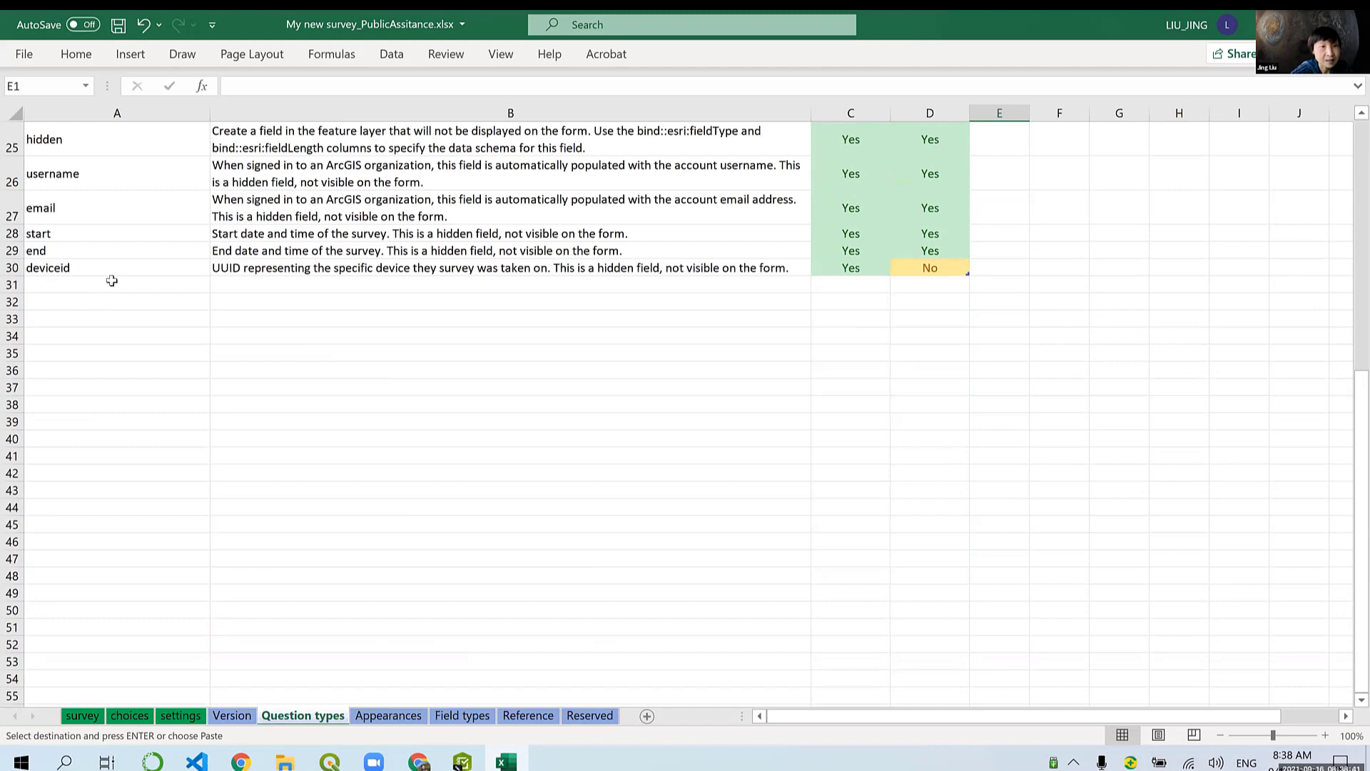
{"action": "left_click", "coordinate": [111, 282]}
{"action": "left_click", "coordinate": [255, 81]}
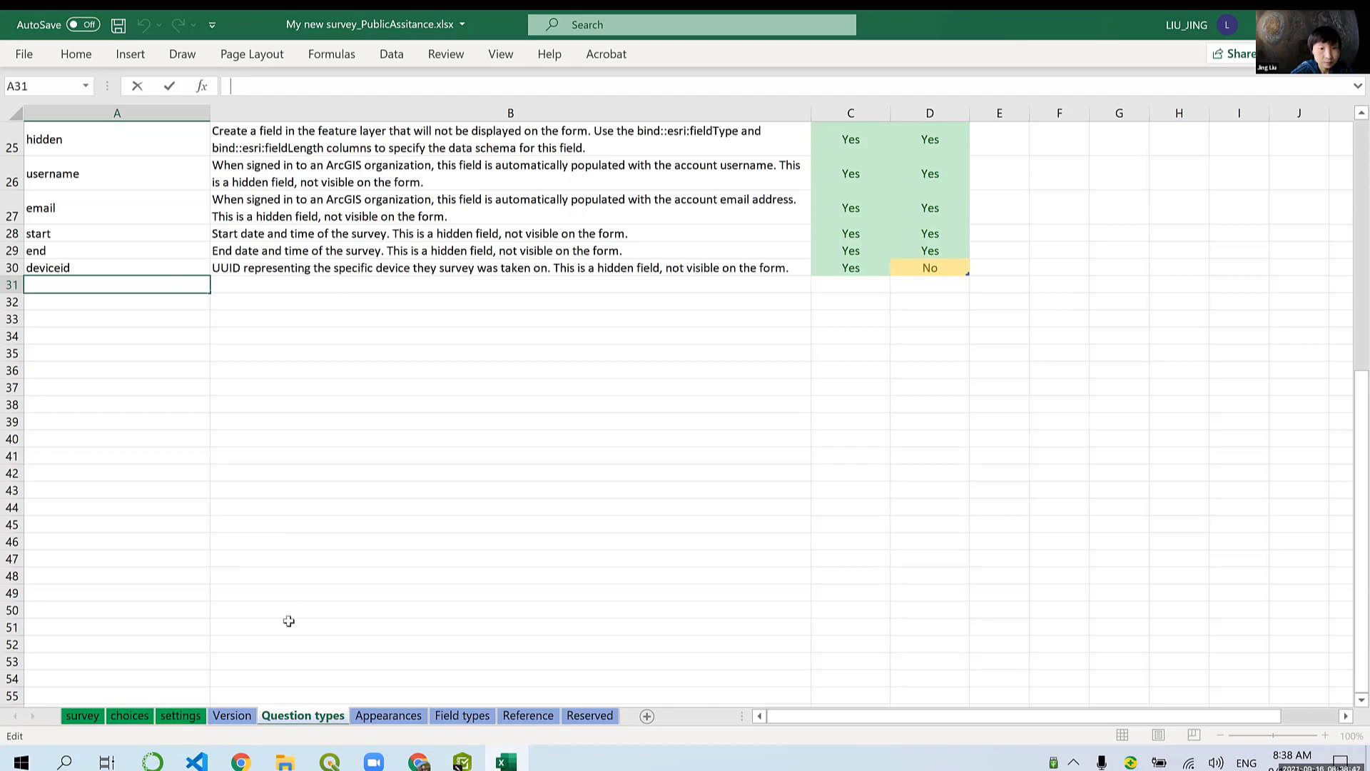
{"action": "left_click", "coordinate": [82, 715]}
{"action": "right_click", "coordinate": [125, 457]}
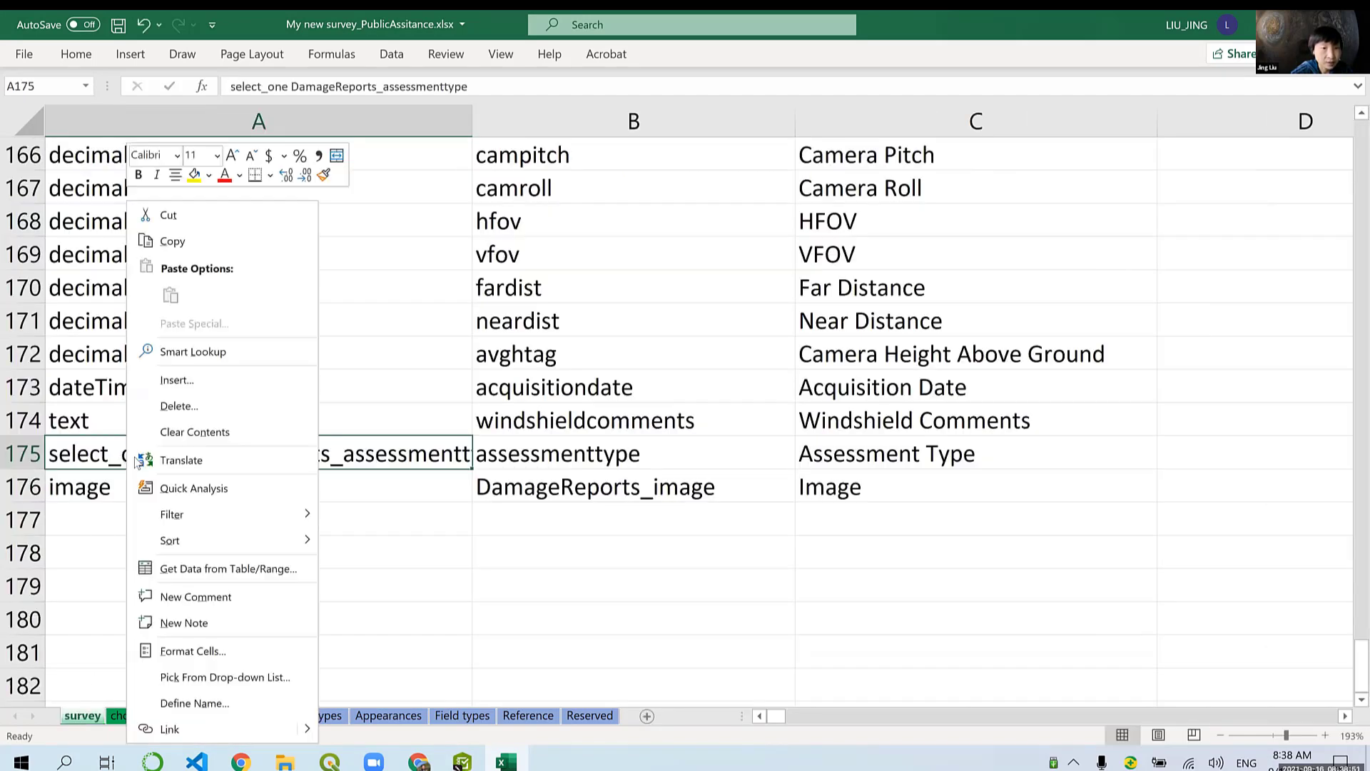
{"action": "left_click", "coordinate": [198, 233]}
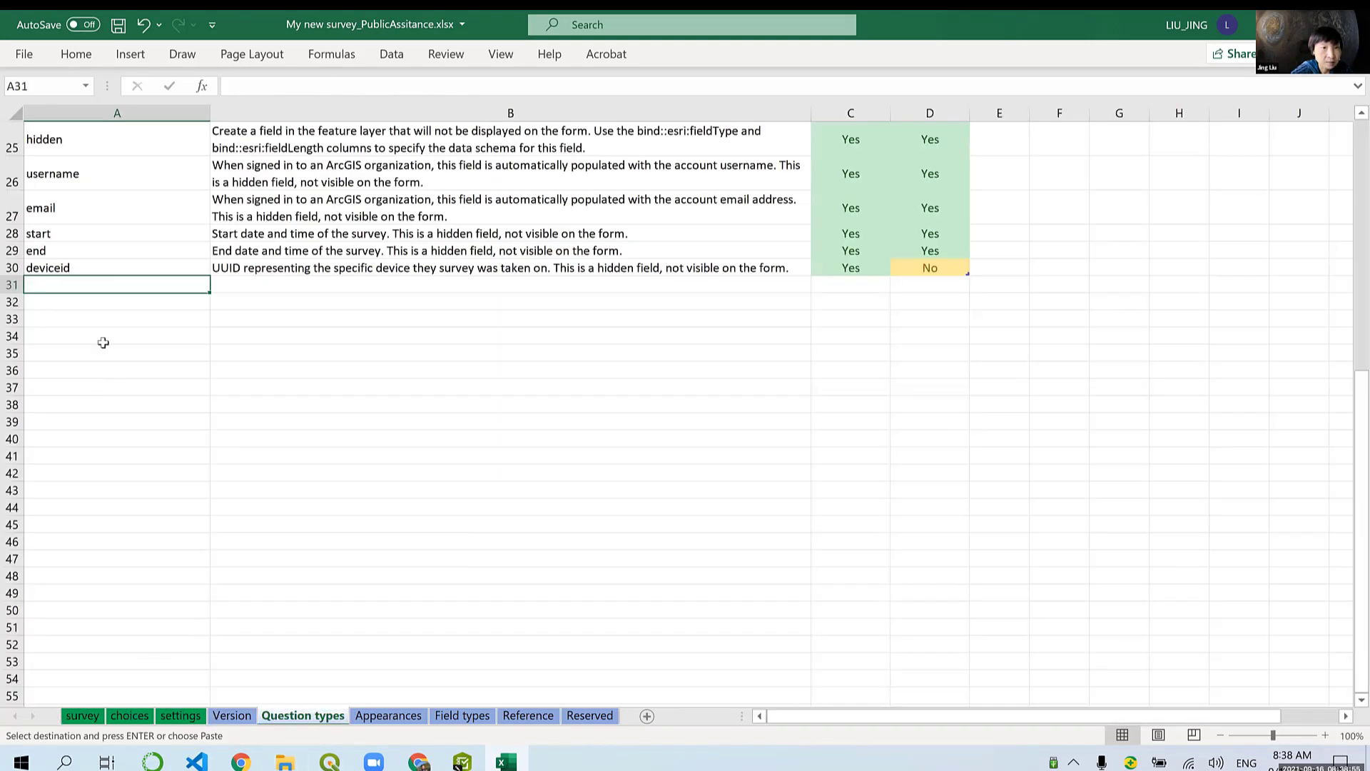
{"action": "key", "text": "ctrl+v"}
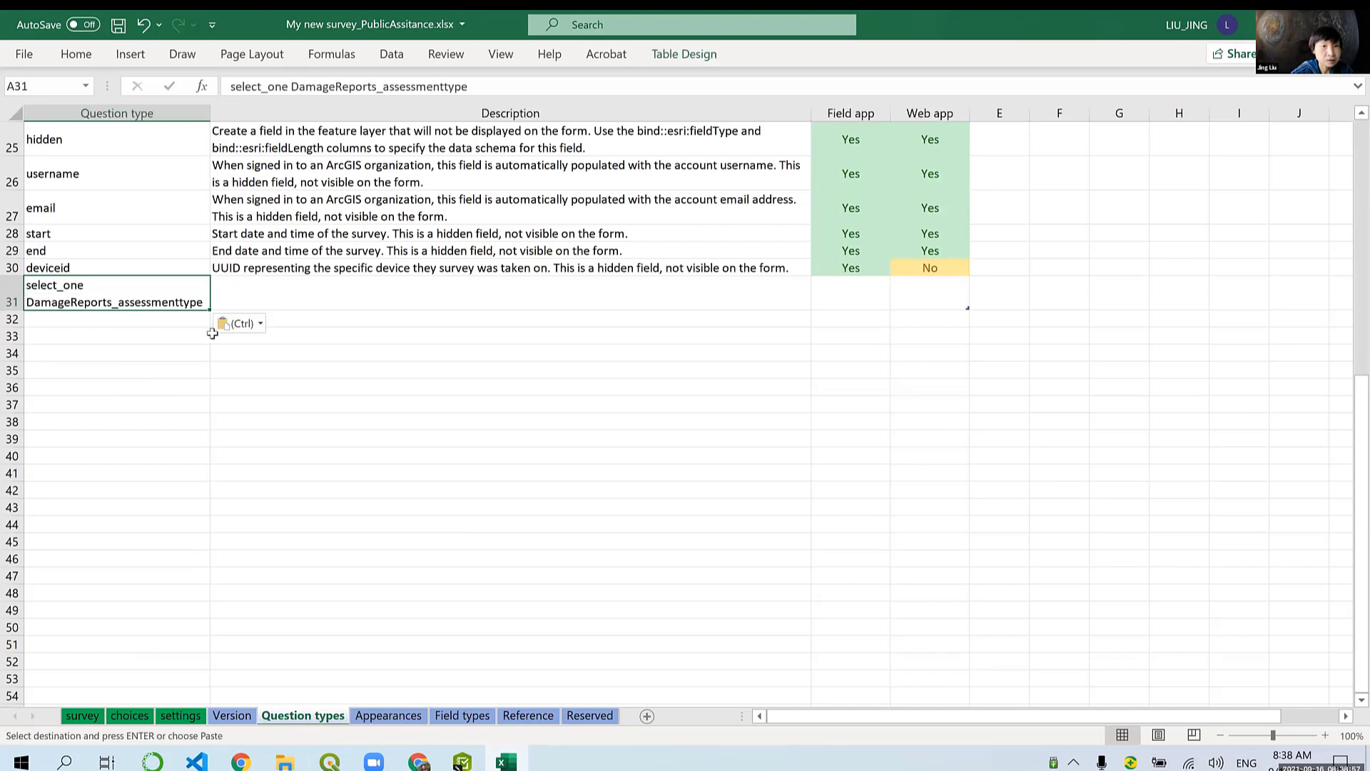
{"action": "left_click", "coordinate": [236, 323]}
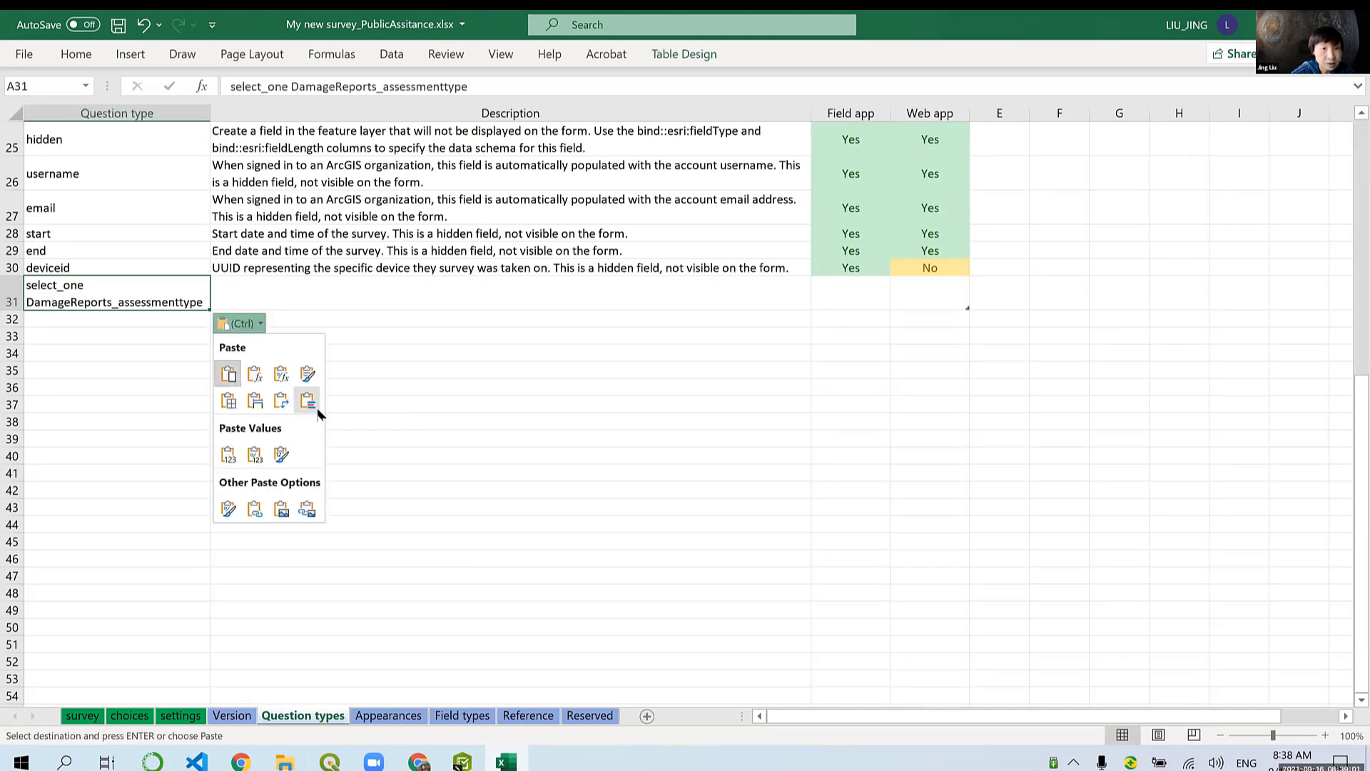
{"action": "left_click", "coordinate": [225, 456]}
{"action": "left_click", "coordinate": [257, 303]}
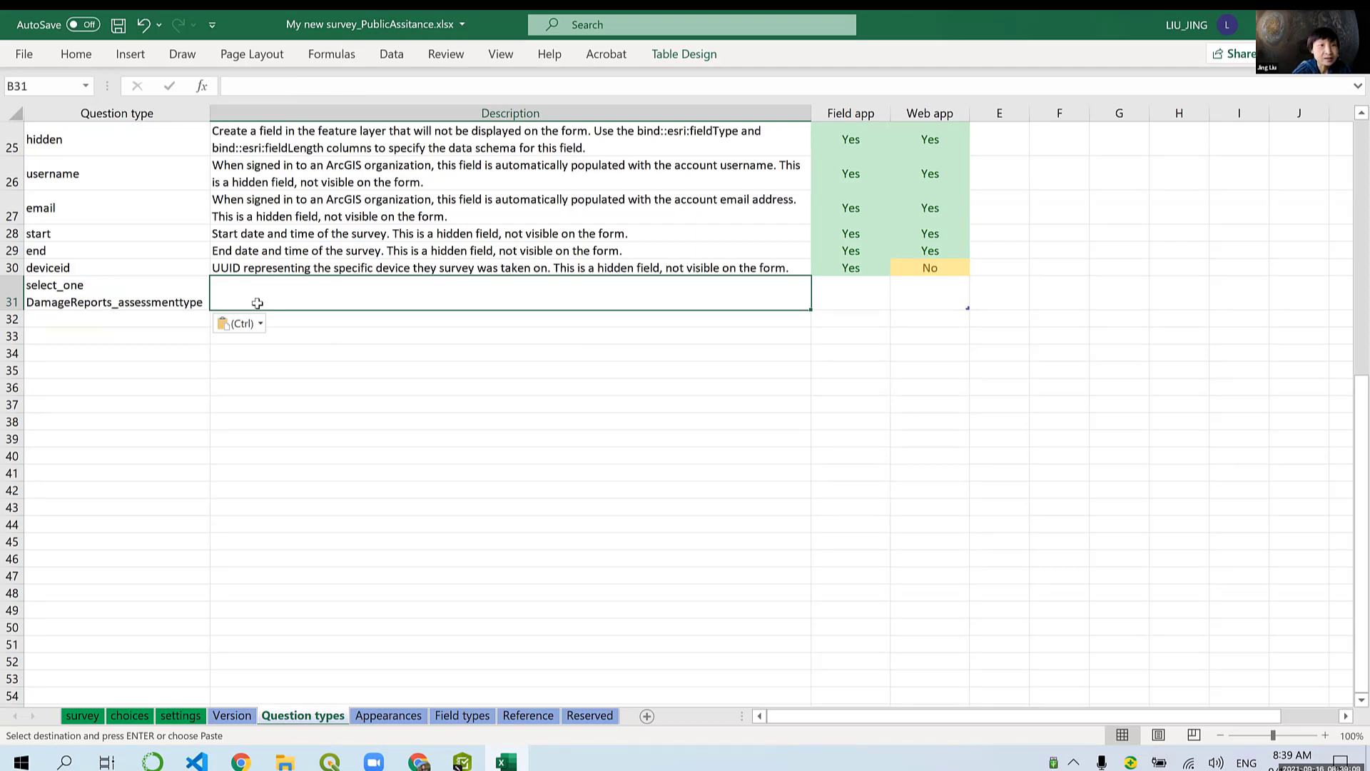
Step: Describe row 31 as 'How the damage report is collected (select from a list)', Yes for both apps, and save
{"action": "type", "text": "How the da"}
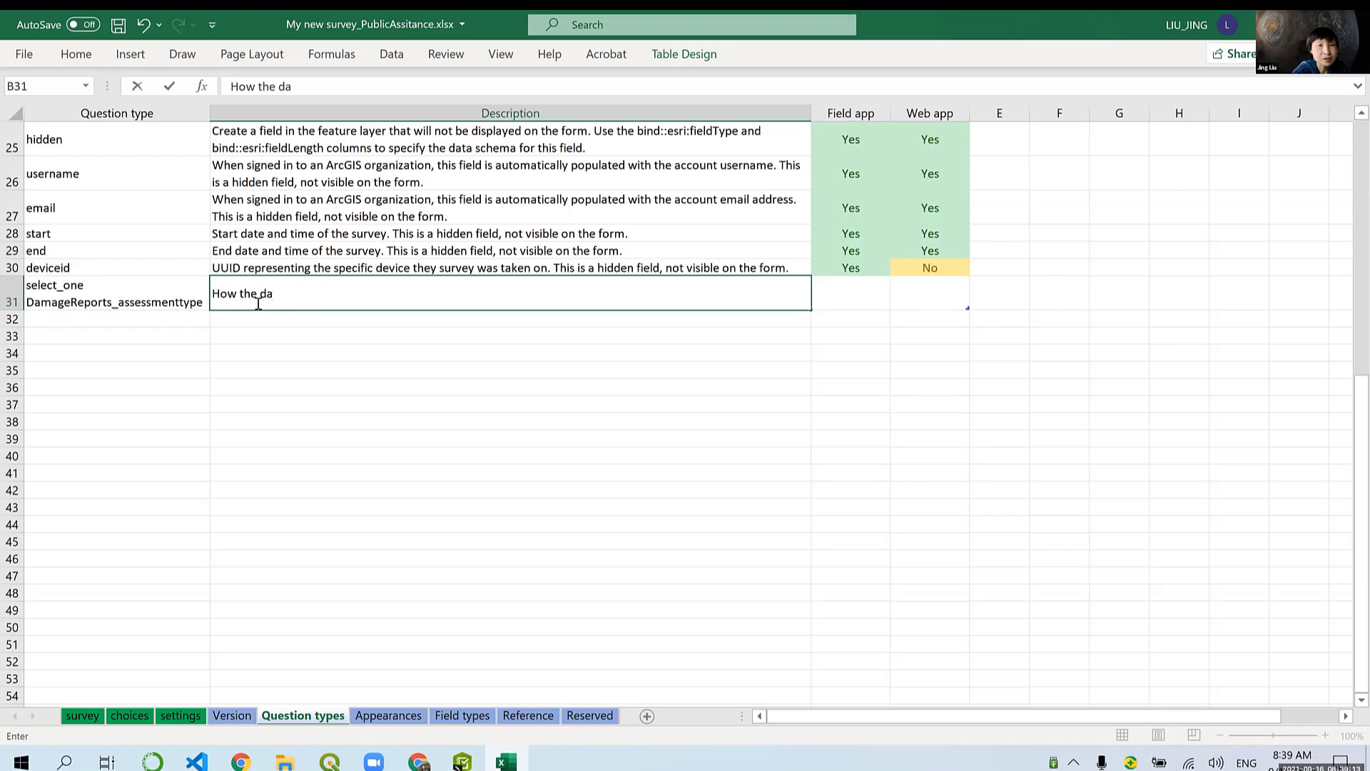
{"action": "type", "text": "mage repor"}
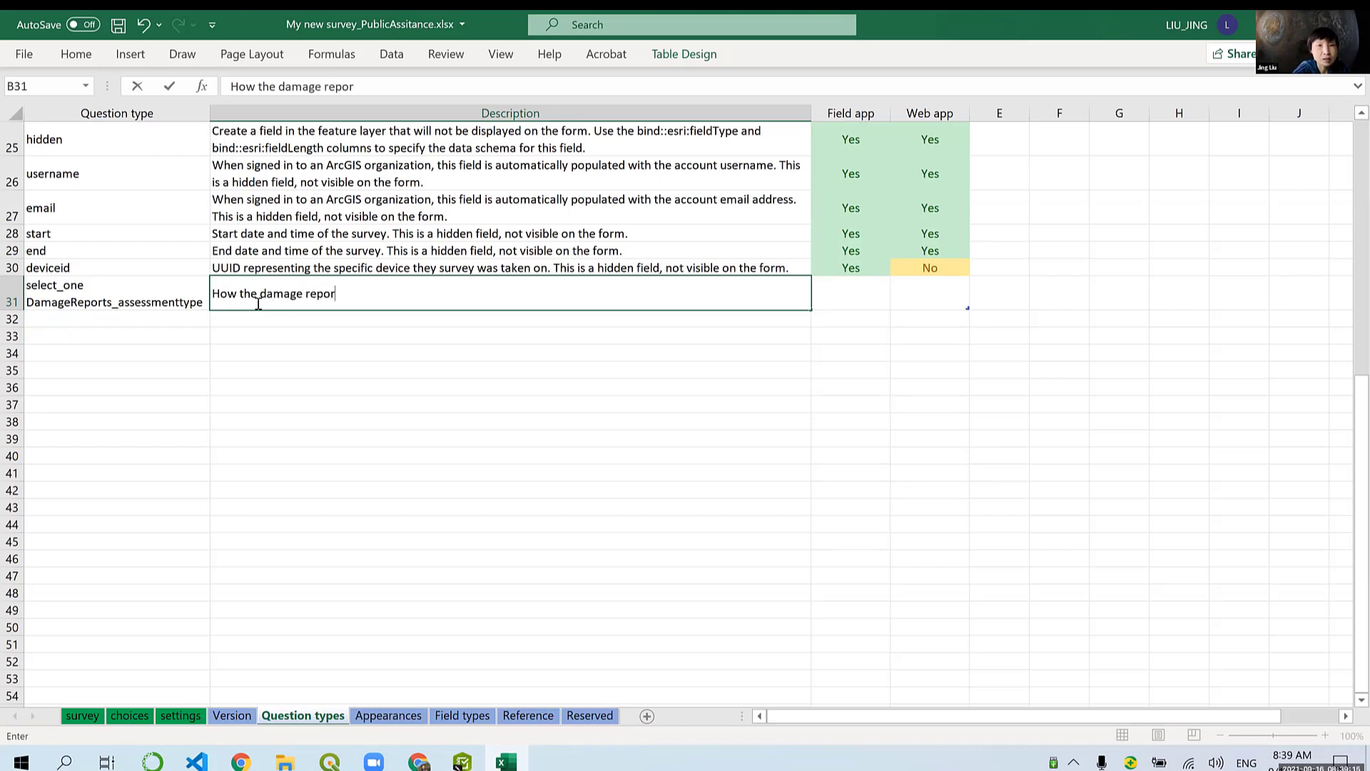
{"action": "type", "text": "t is collectied "}
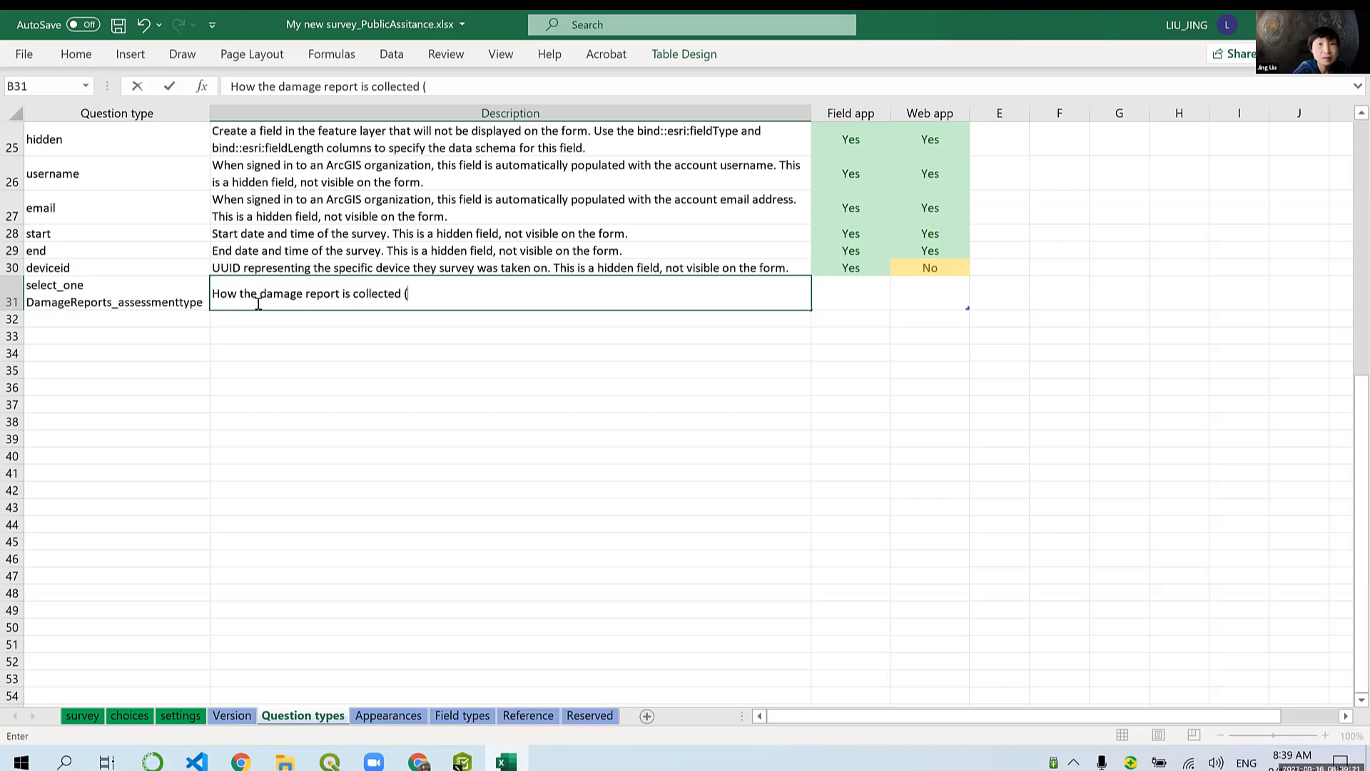
{"action": "type", "text": "(select from a list"}
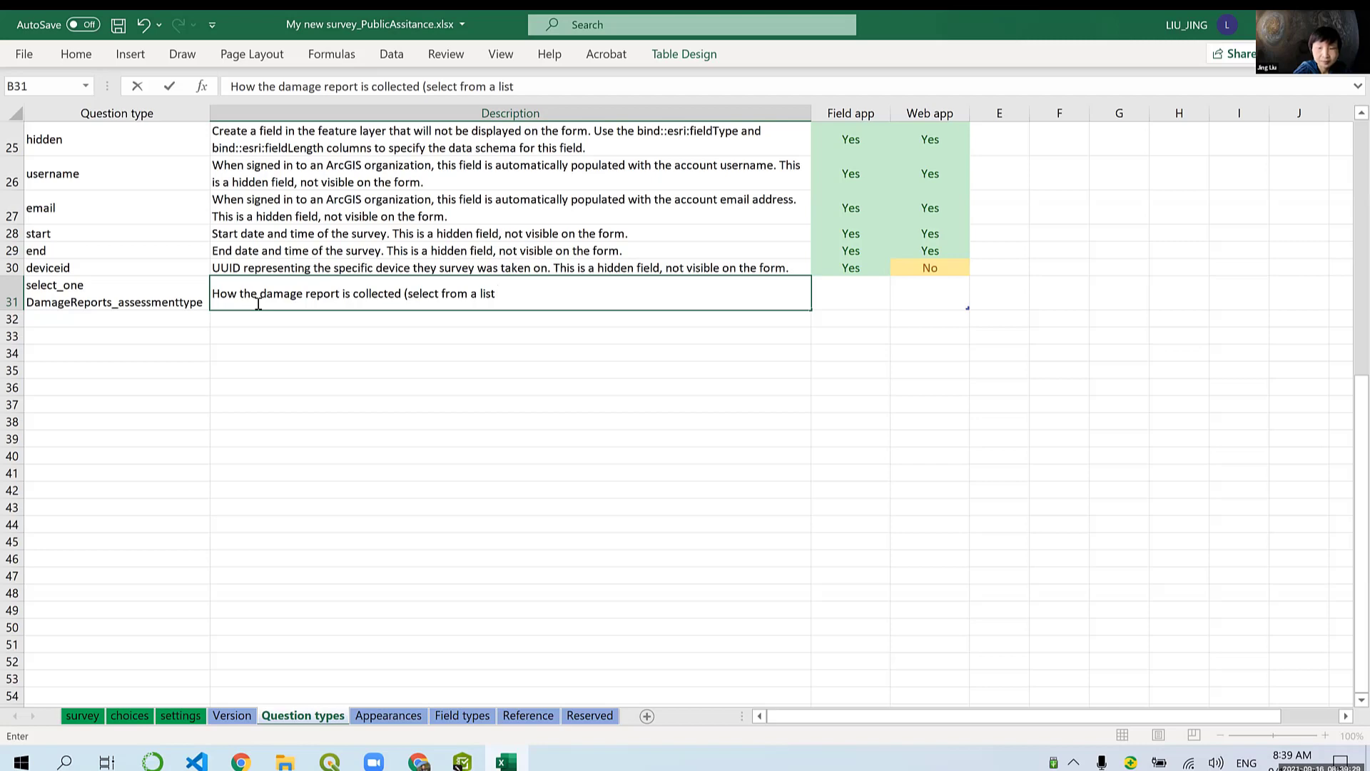
{"action": "type", "text": ")"}
{"action": "left_click", "coordinate": [493, 403]}
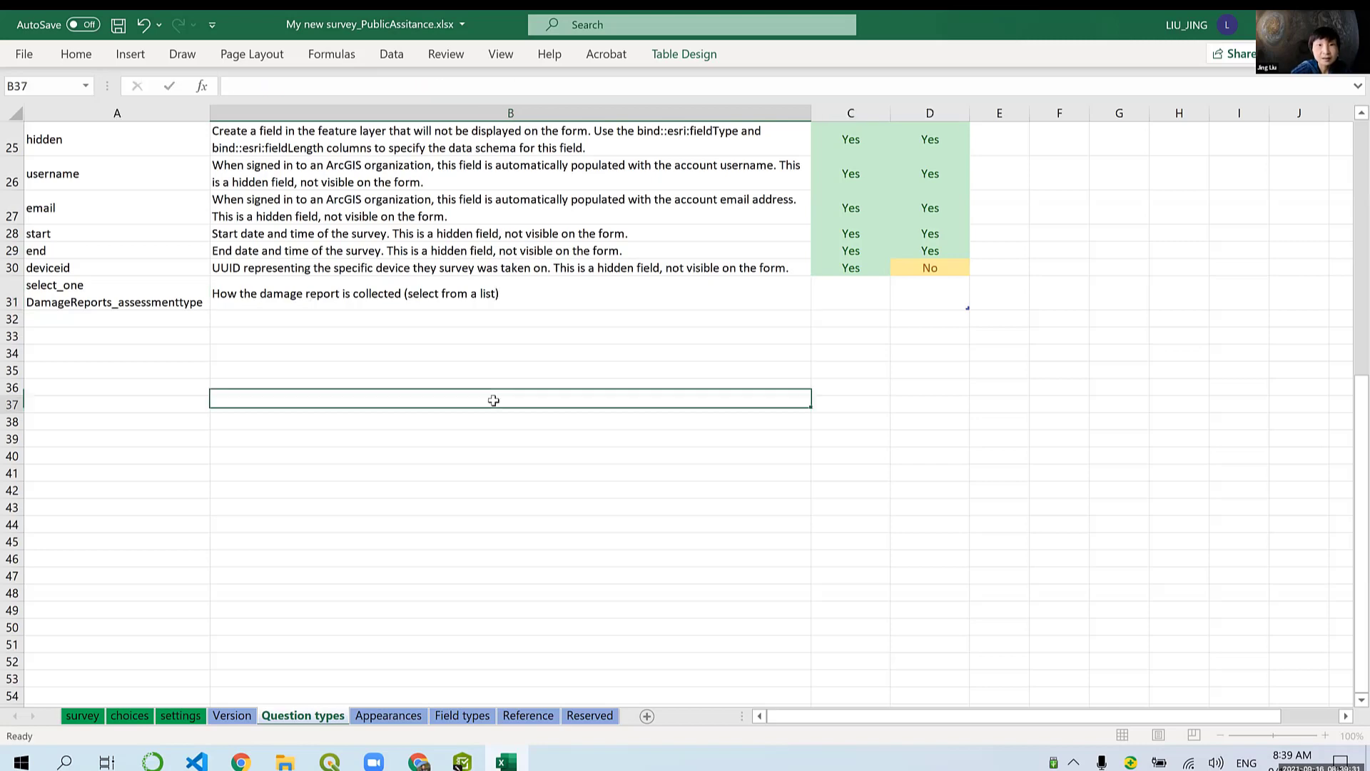
{"action": "left_click", "coordinate": [856, 289]}
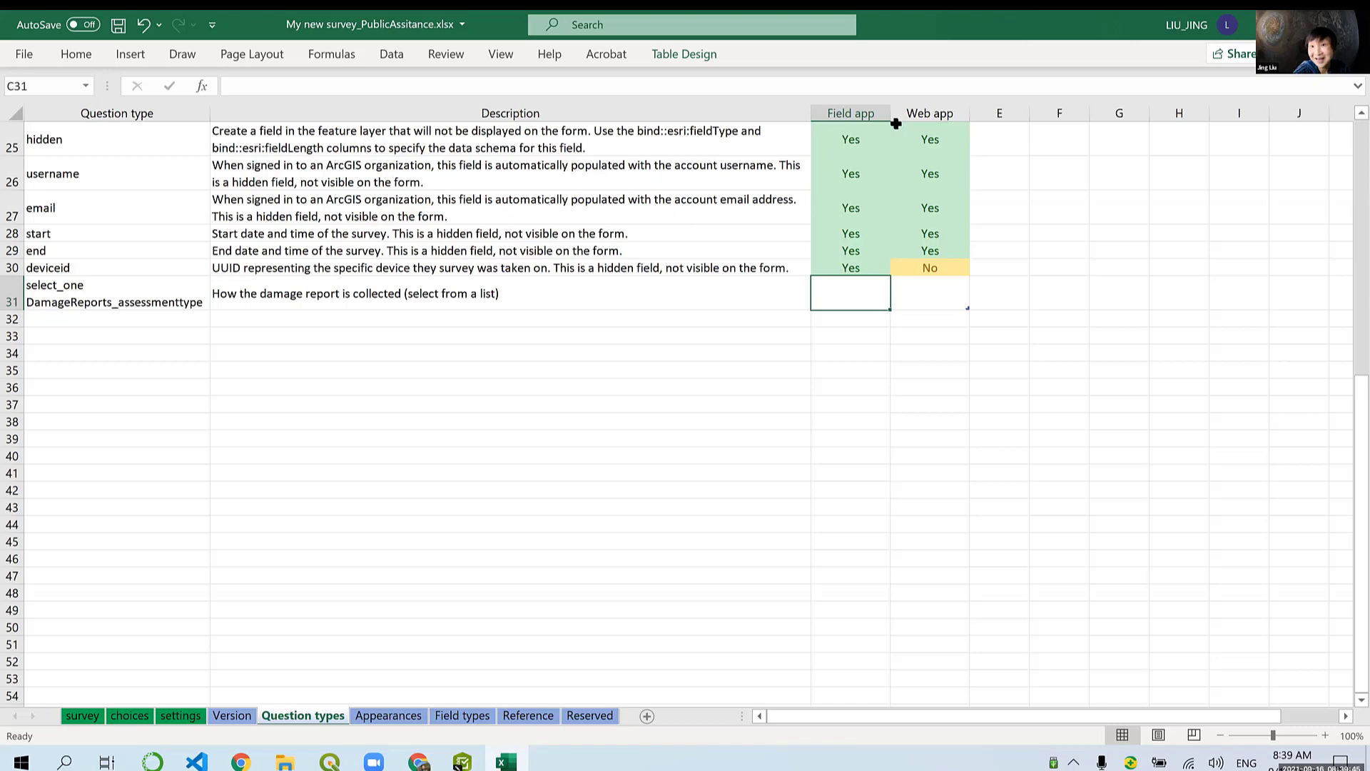
{"action": "type", "text": "Yes"}
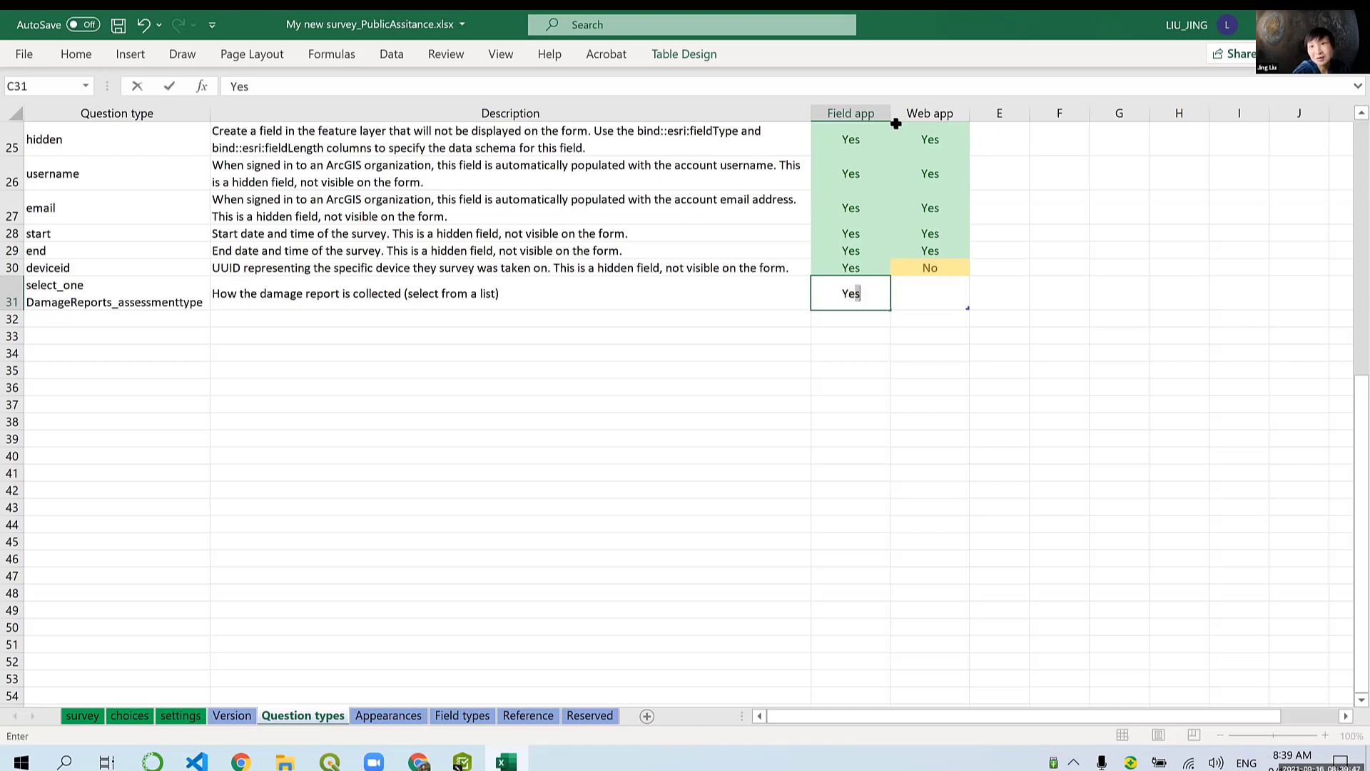
{"action": "key", "text": "Right"}
{"action": "type", "text": "Ye"}
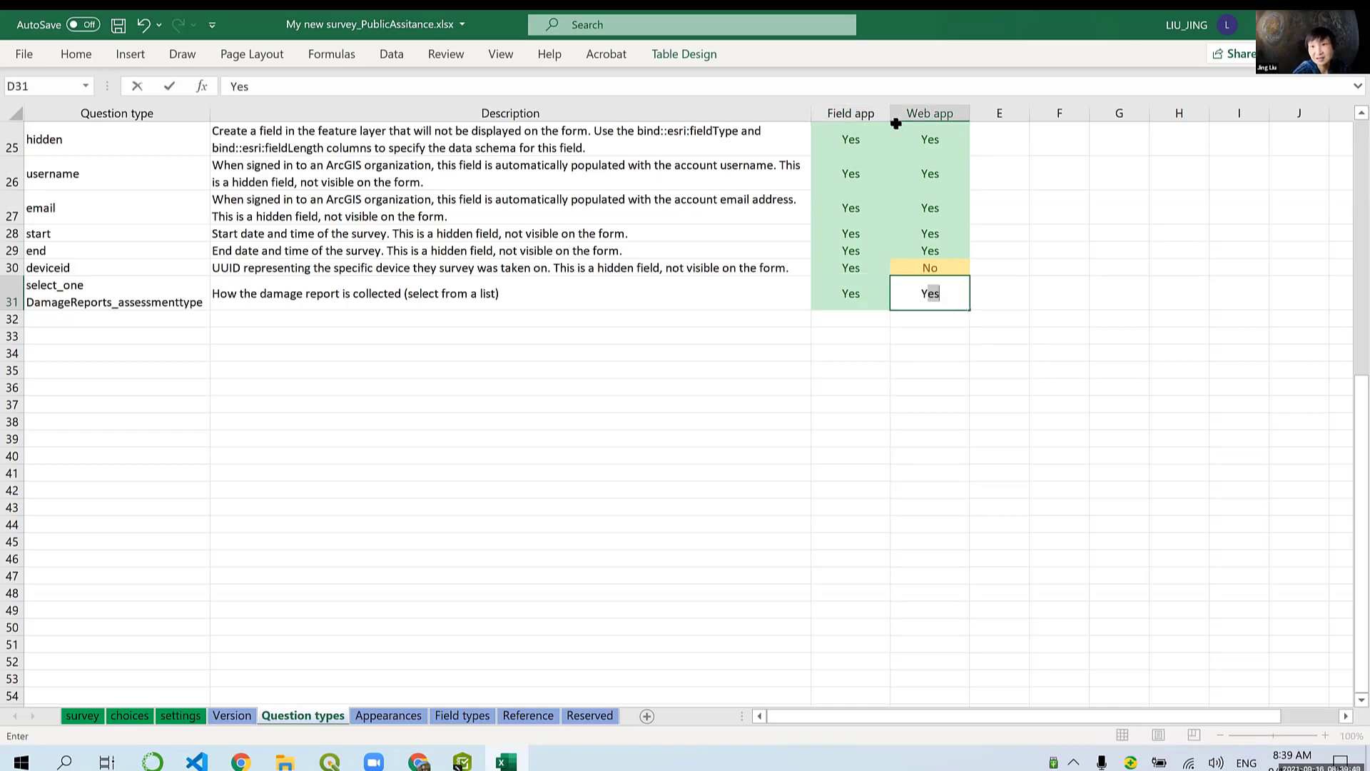
{"action": "key", "text": "Return"}
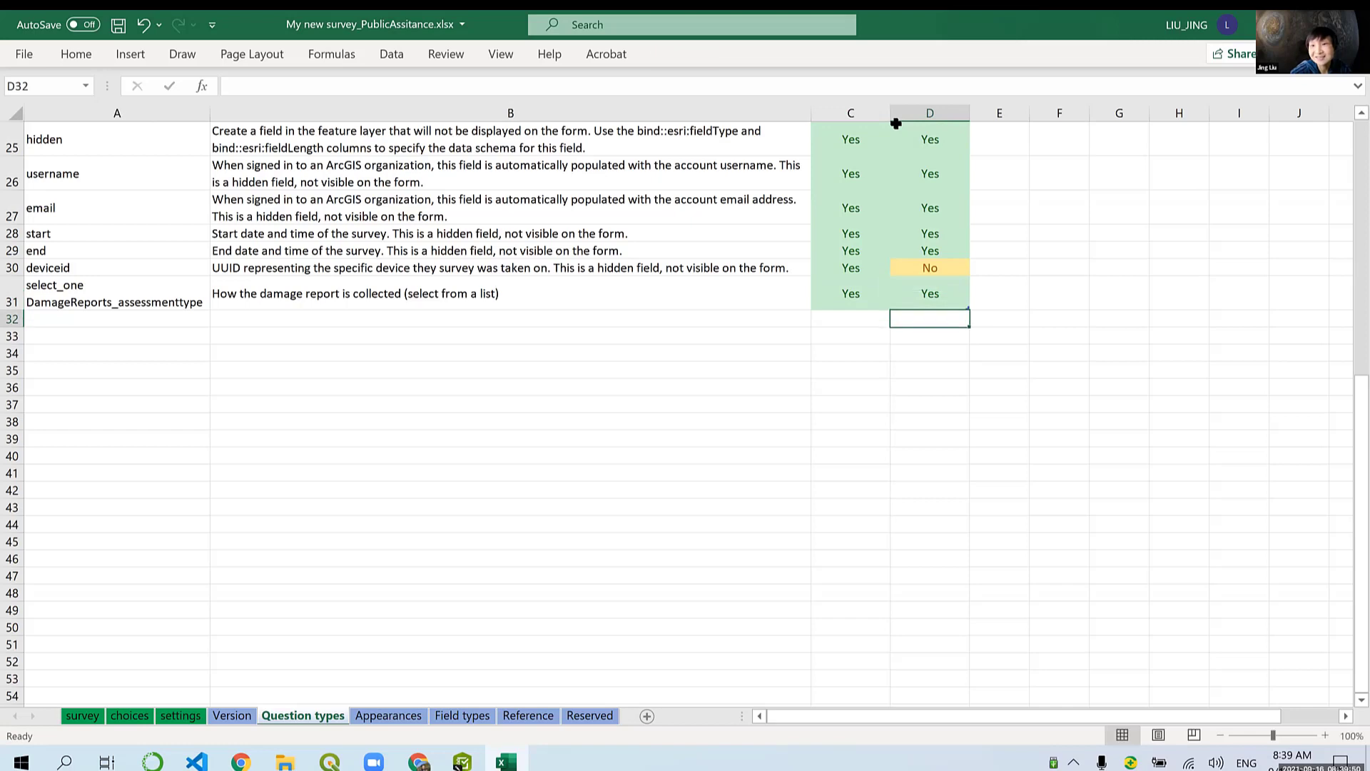
{"action": "left_click", "coordinate": [119, 26]}
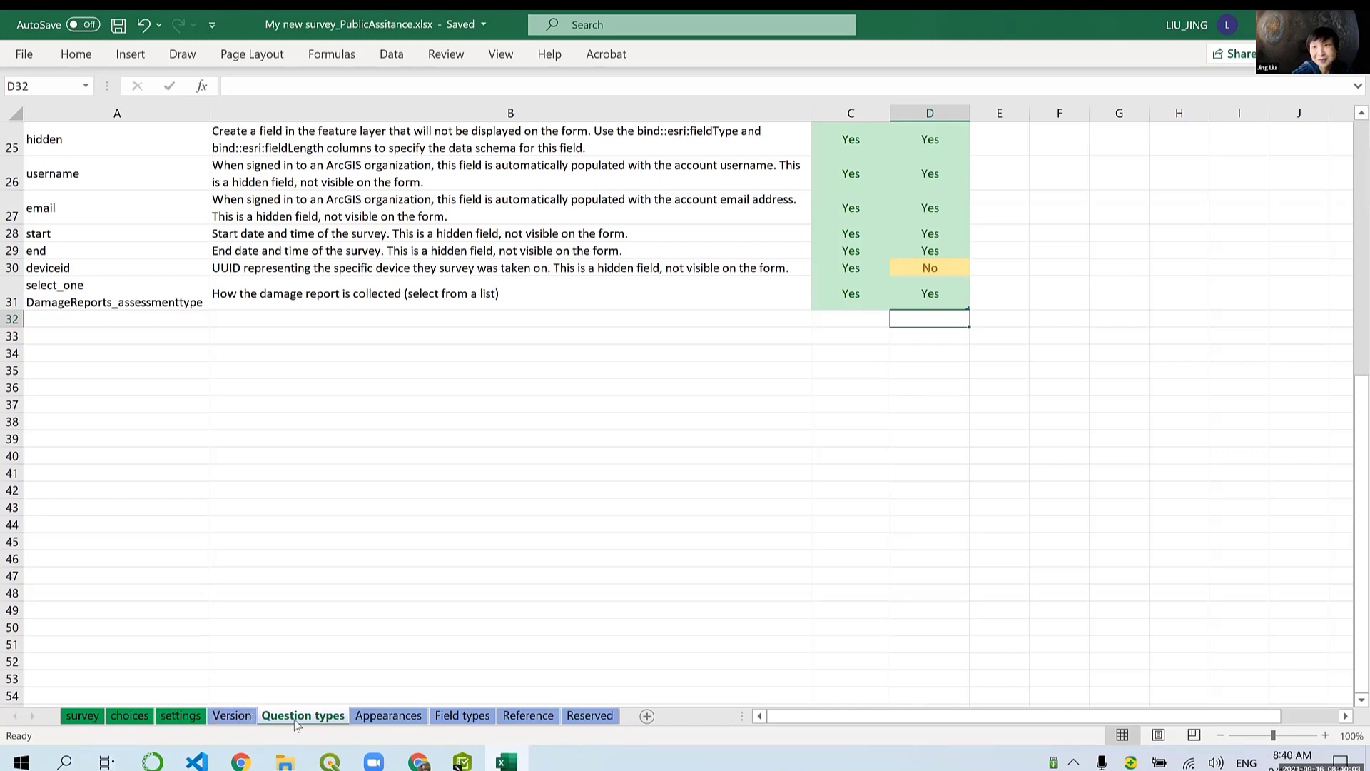
Step: On the choices sheet, rename the A303 list name to DamageReports_assessmenttype
{"action": "left_click", "coordinate": [129, 717]}
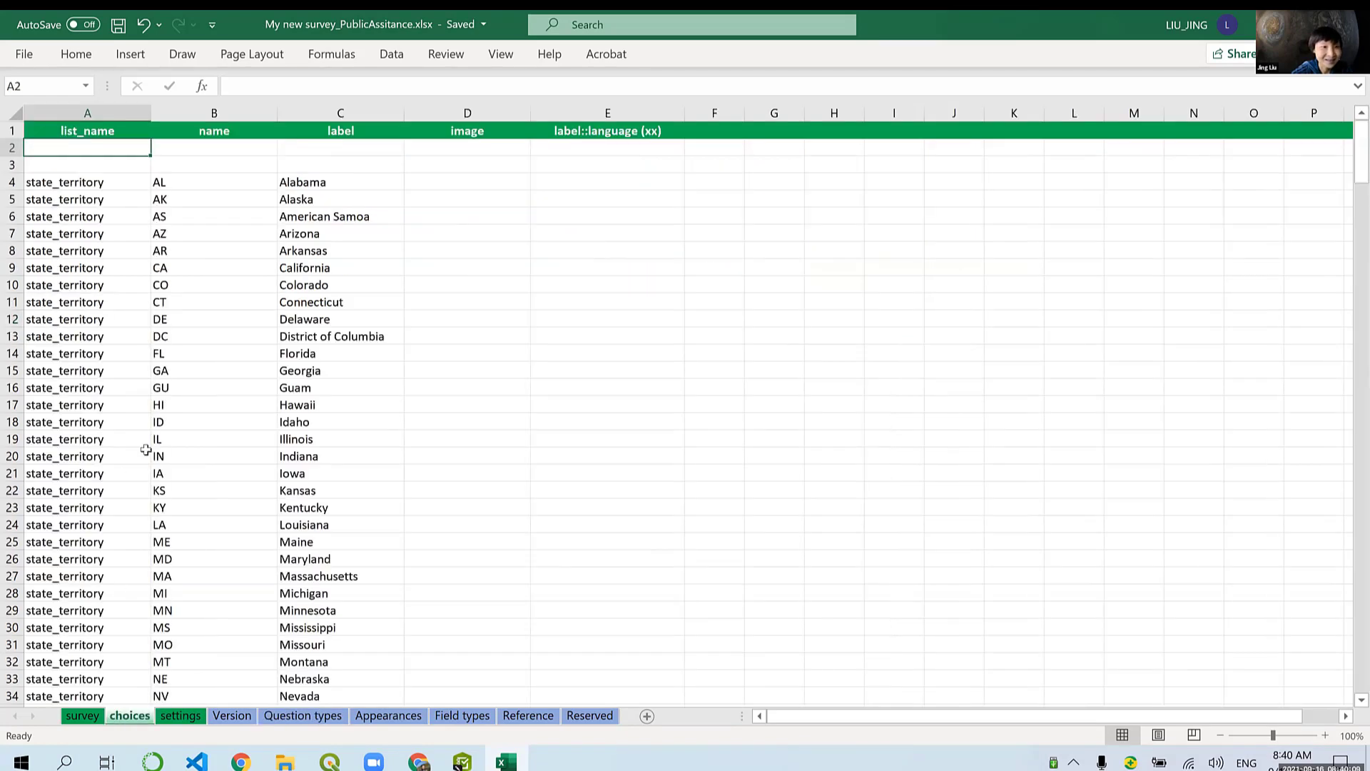
{"action": "scroll", "coordinate": [145, 450], "scroll_direction": "down", "scroll_amount": 10}
{"action": "scroll", "coordinate": [145, 450], "scroll_direction": "down", "scroll_amount": 12}
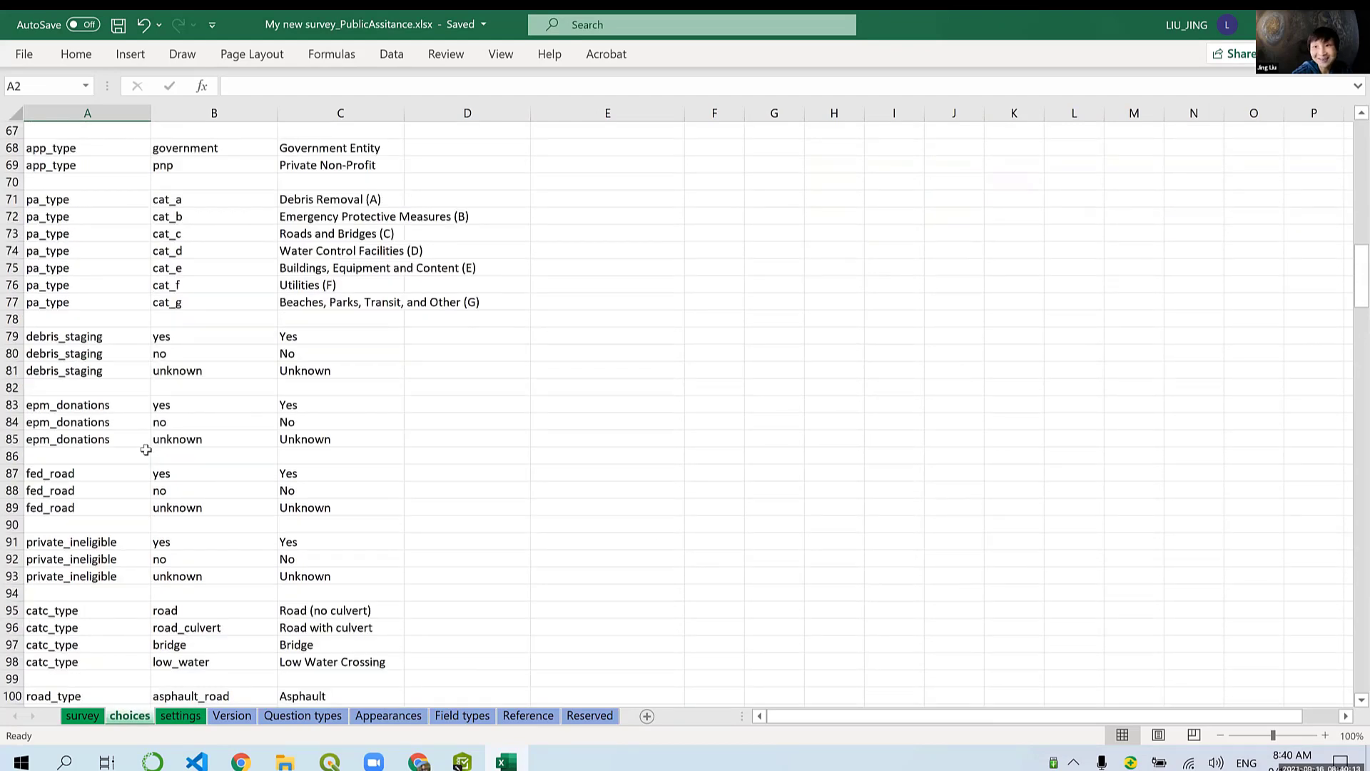
{"action": "scroll", "coordinate": [145, 450], "scroll_direction": "down", "scroll_amount": 9}
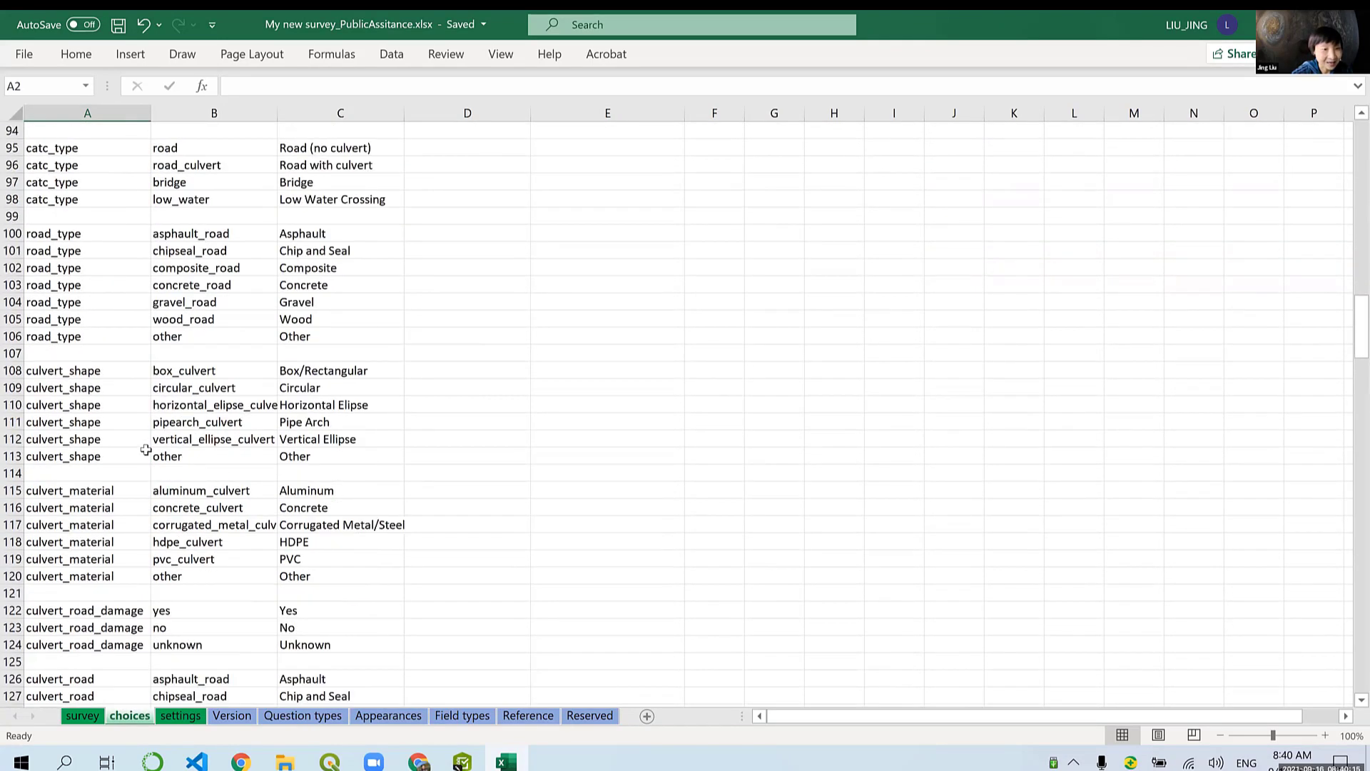
{"action": "scroll", "coordinate": [145, 450], "scroll_direction": "down", "scroll_amount": 10}
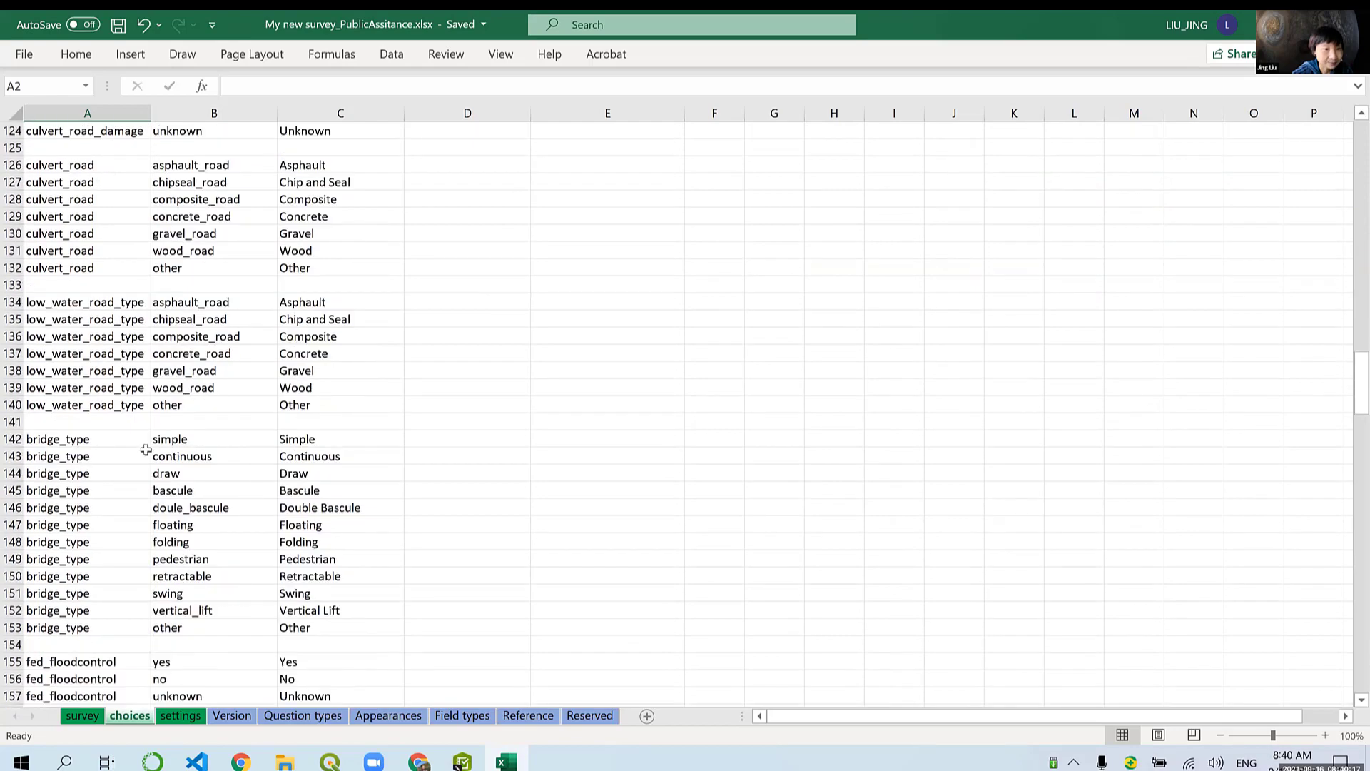
{"action": "scroll", "coordinate": [145, 449], "scroll_direction": "down", "scroll_amount": 12}
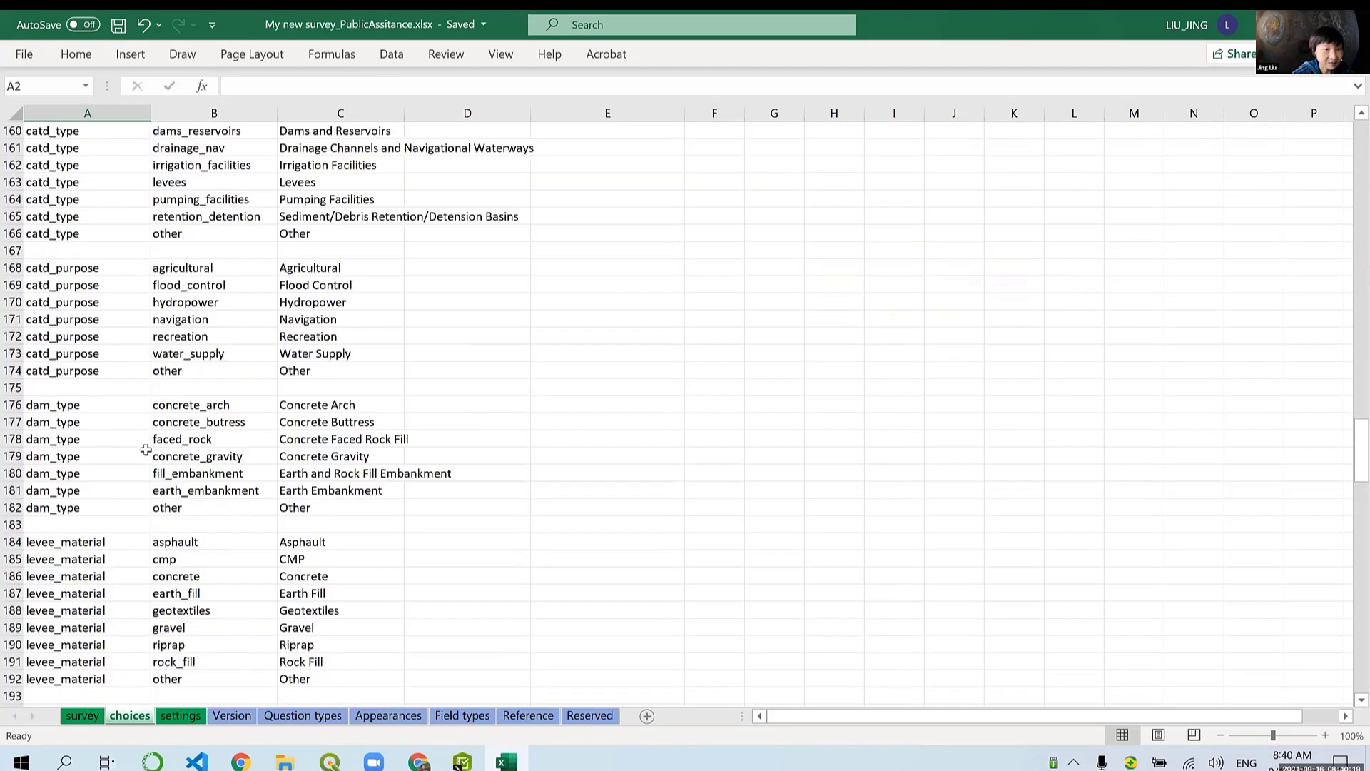
{"action": "scroll", "coordinate": [145, 450], "scroll_direction": "down", "scroll_amount": 12}
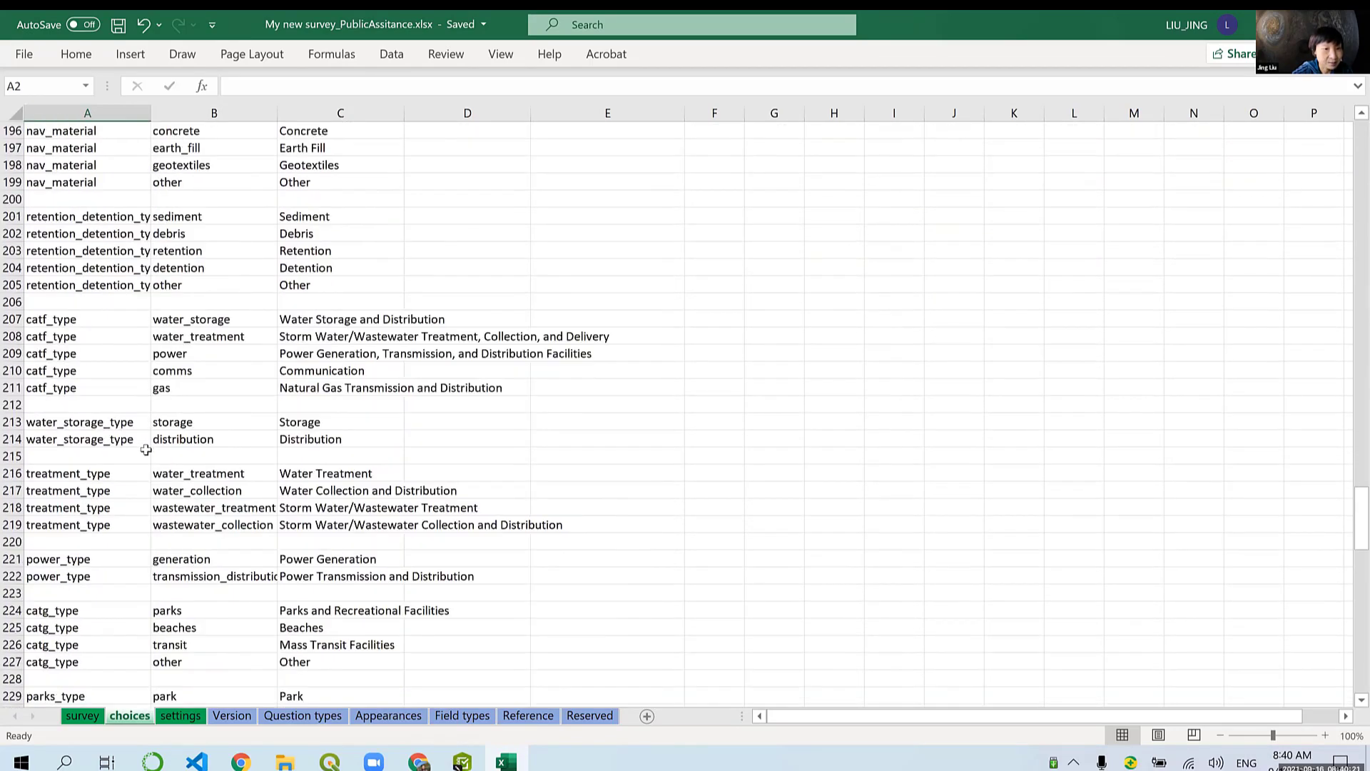
{"action": "scroll", "coordinate": [145, 449], "scroll_direction": "down", "scroll_amount": 15}
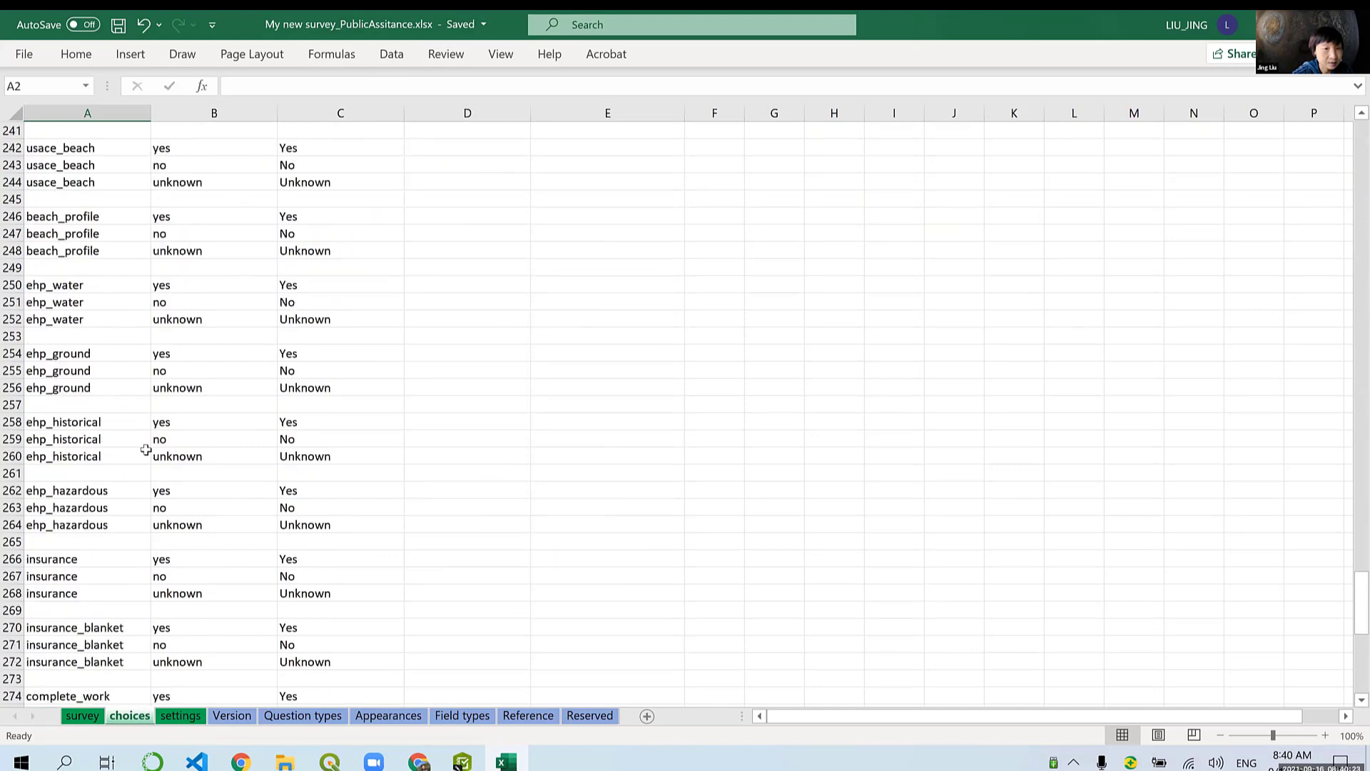
{"action": "scroll", "coordinate": [145, 450], "scroll_direction": "down", "scroll_amount": 15}
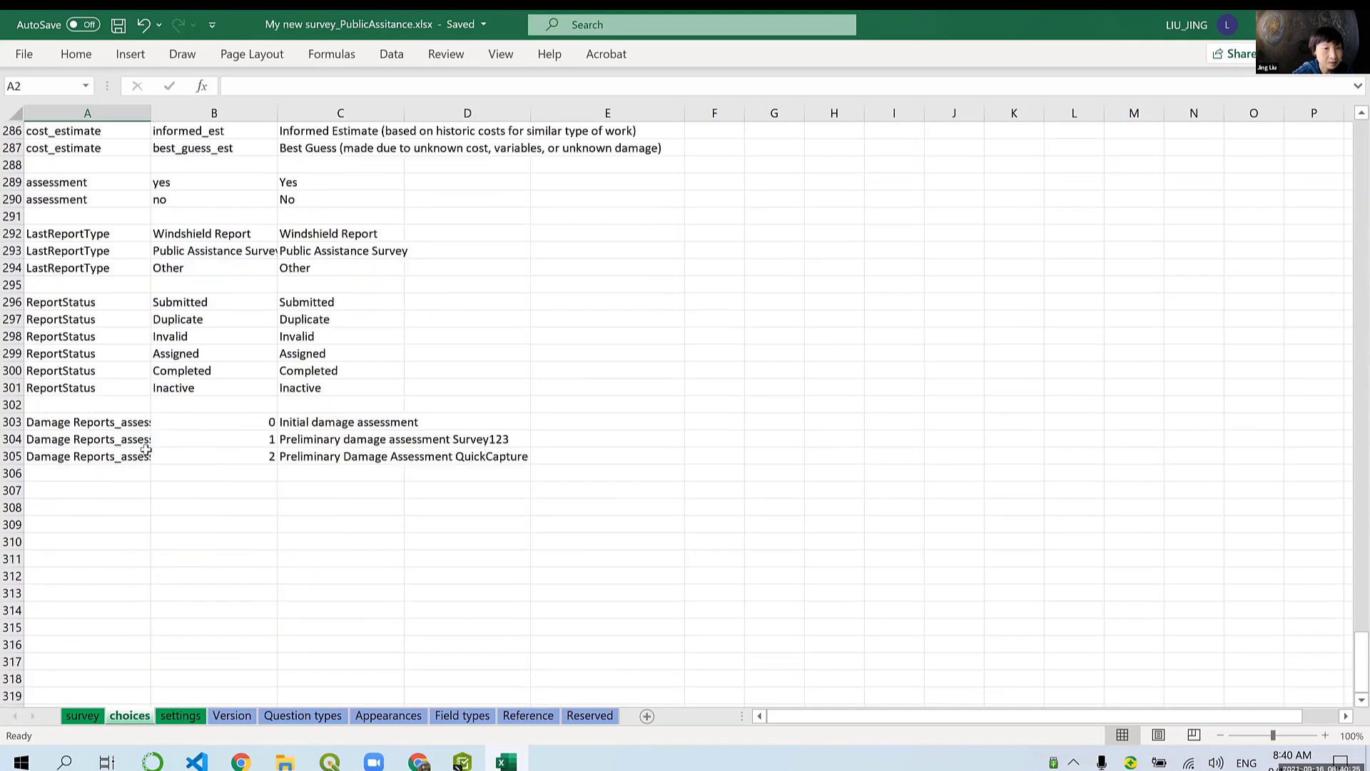
{"action": "left_click", "coordinate": [114, 423]}
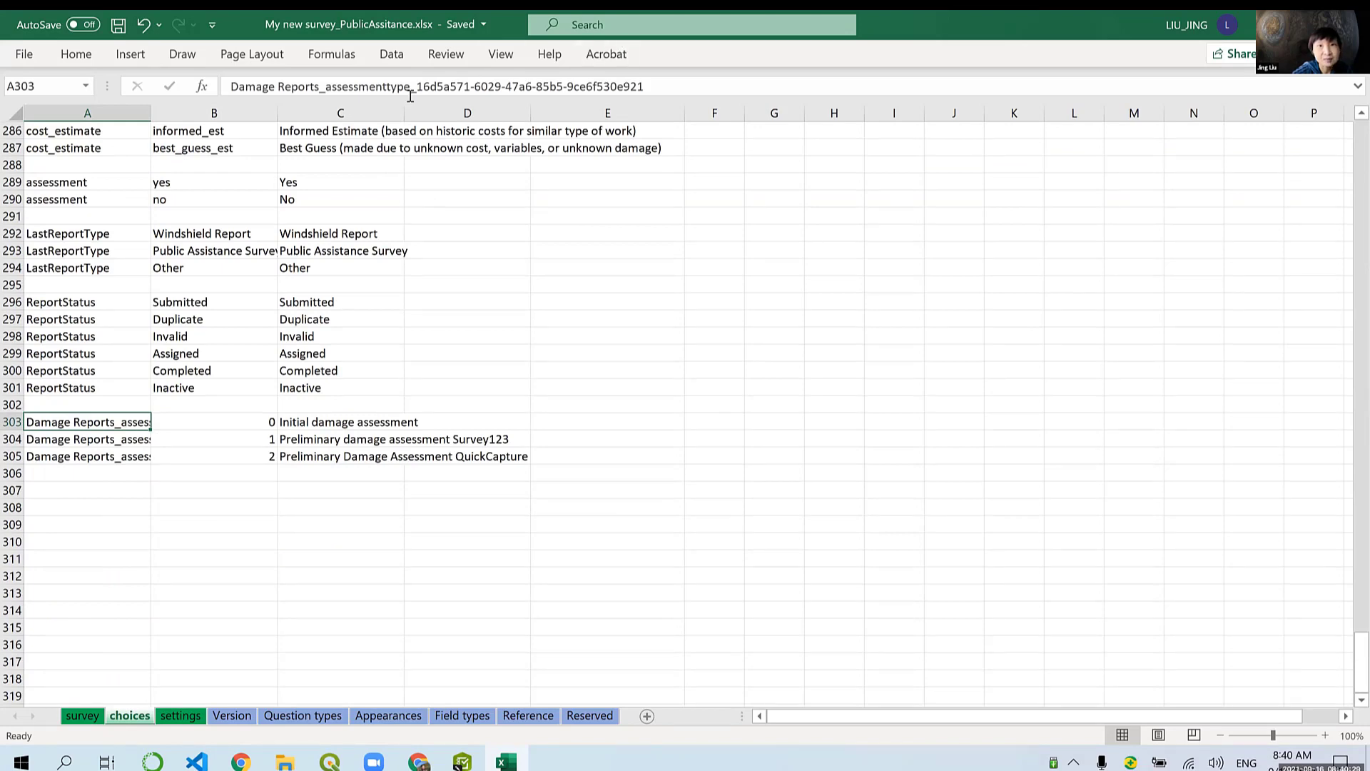
{"action": "left_click_drag", "start_coordinate": [411, 92], "coordinate": [668, 85]}
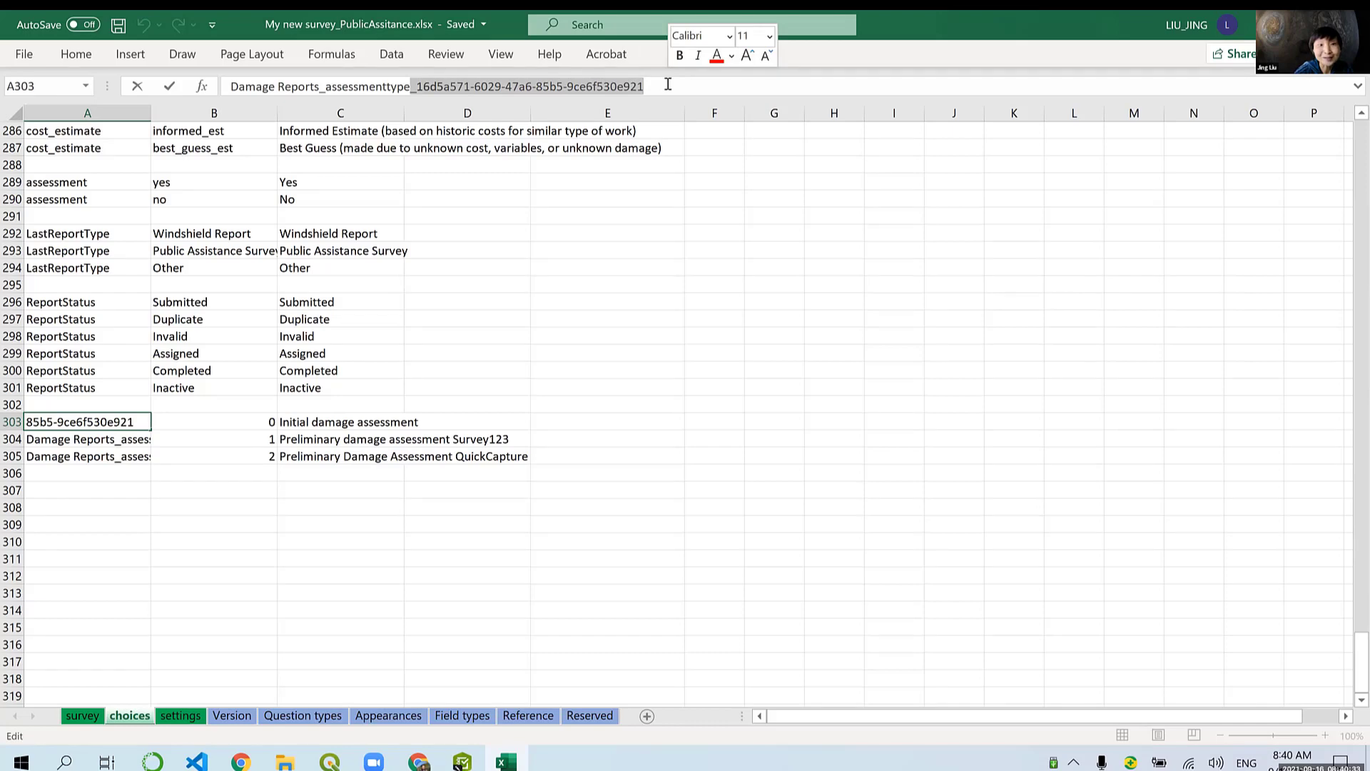
{"action": "key", "text": "BackSpace"}
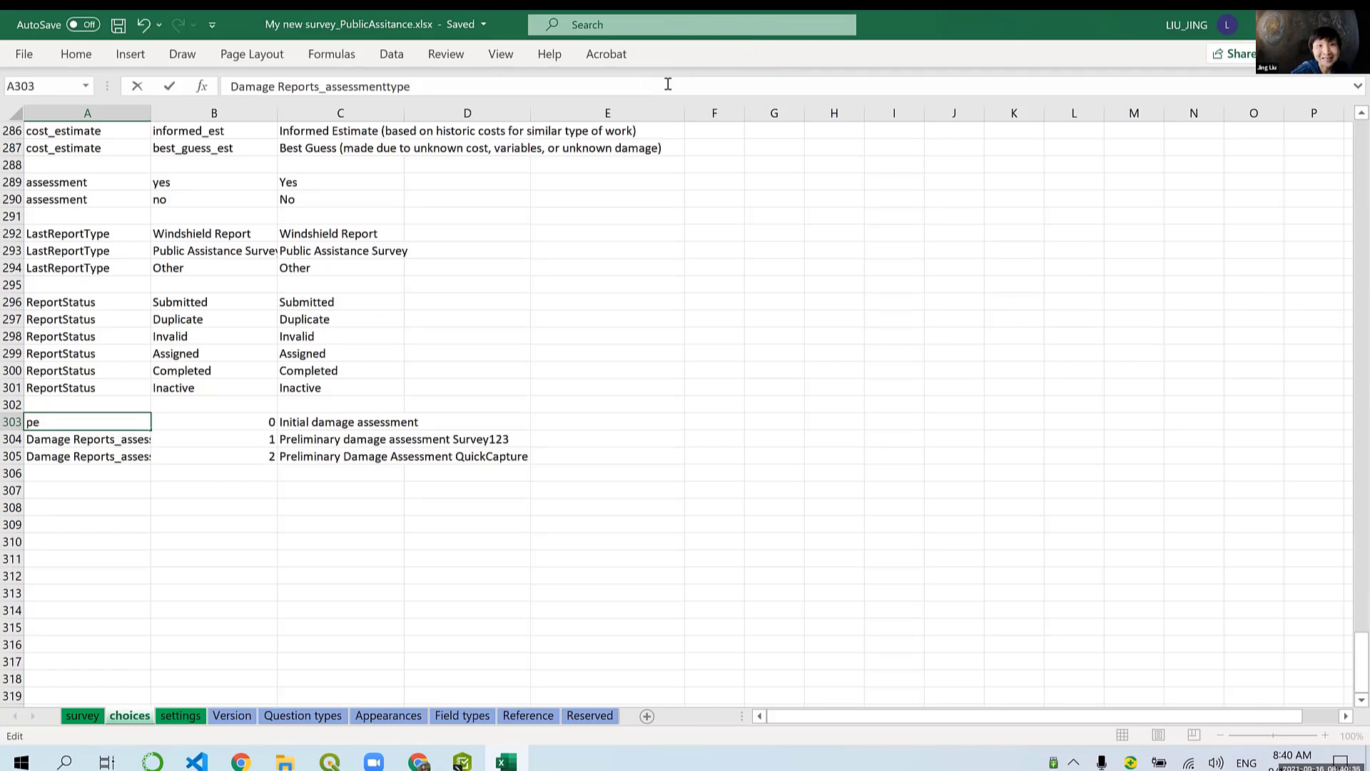
{"action": "left_click", "coordinate": [277, 87]}
{"action": "key", "text": "BackSpace"}
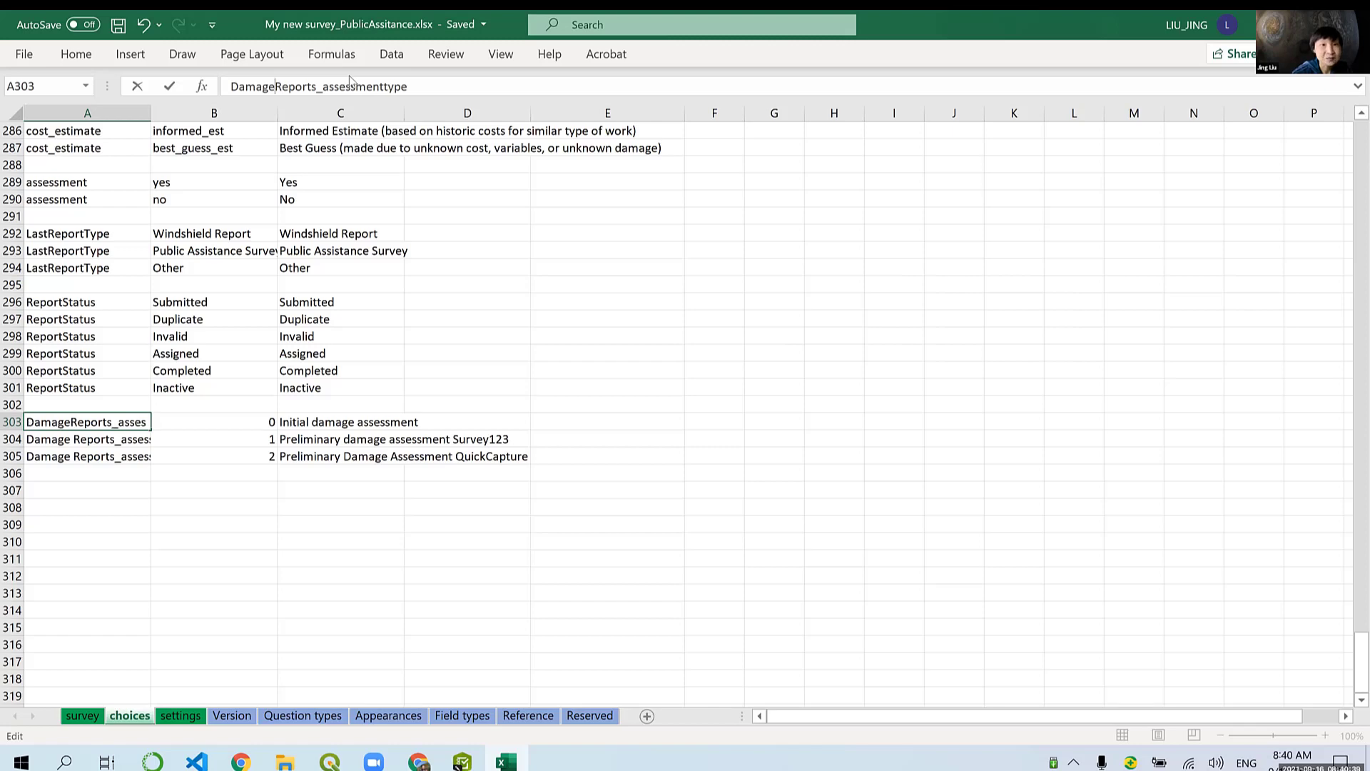
{"action": "left_click", "coordinate": [486, 283]}
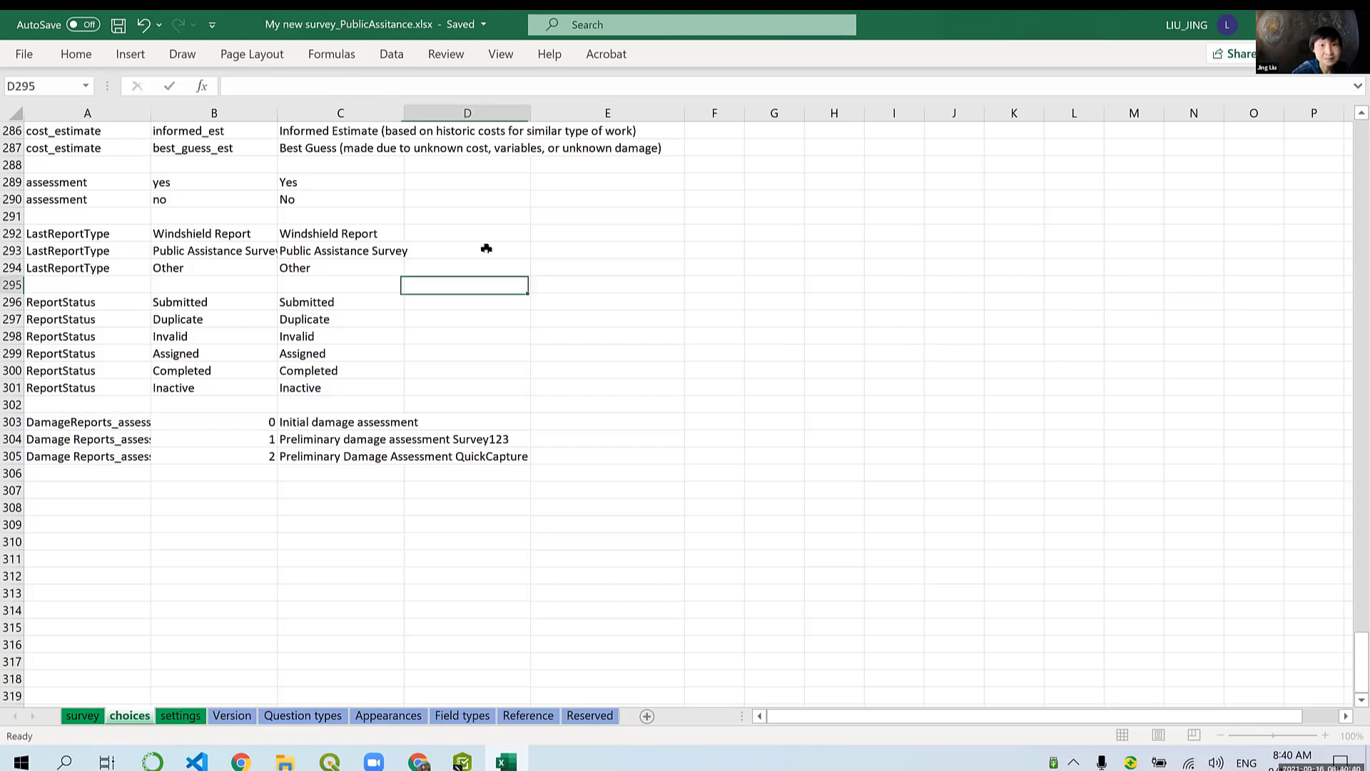
Step: Copy the corrected list name into A304 and A305, save, and close Excel
{"action": "left_click", "coordinate": [100, 421]}
{"action": "left_click_drag", "start_coordinate": [446, 94], "coordinate": [200, 86]}
{"action": "key", "text": "ctrl+c"}
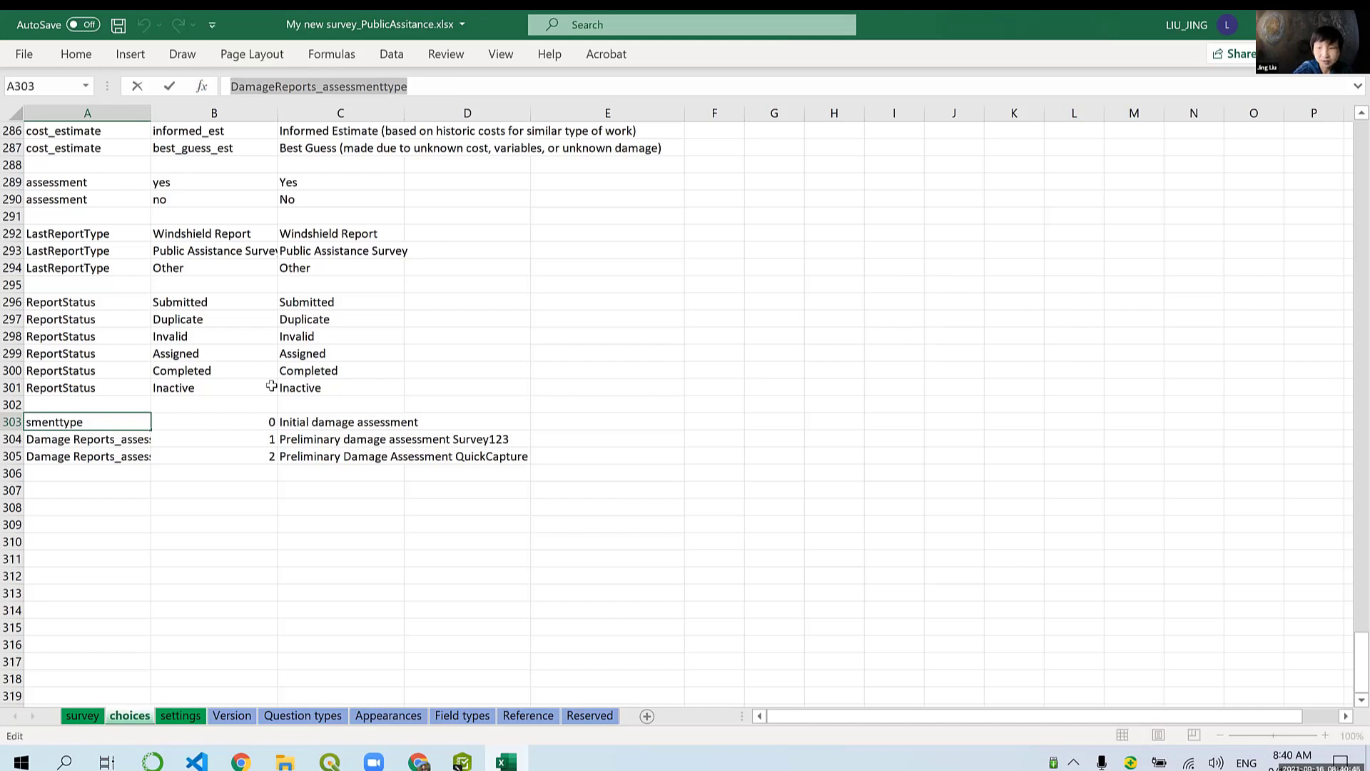
{"action": "key", "text": "Return"}
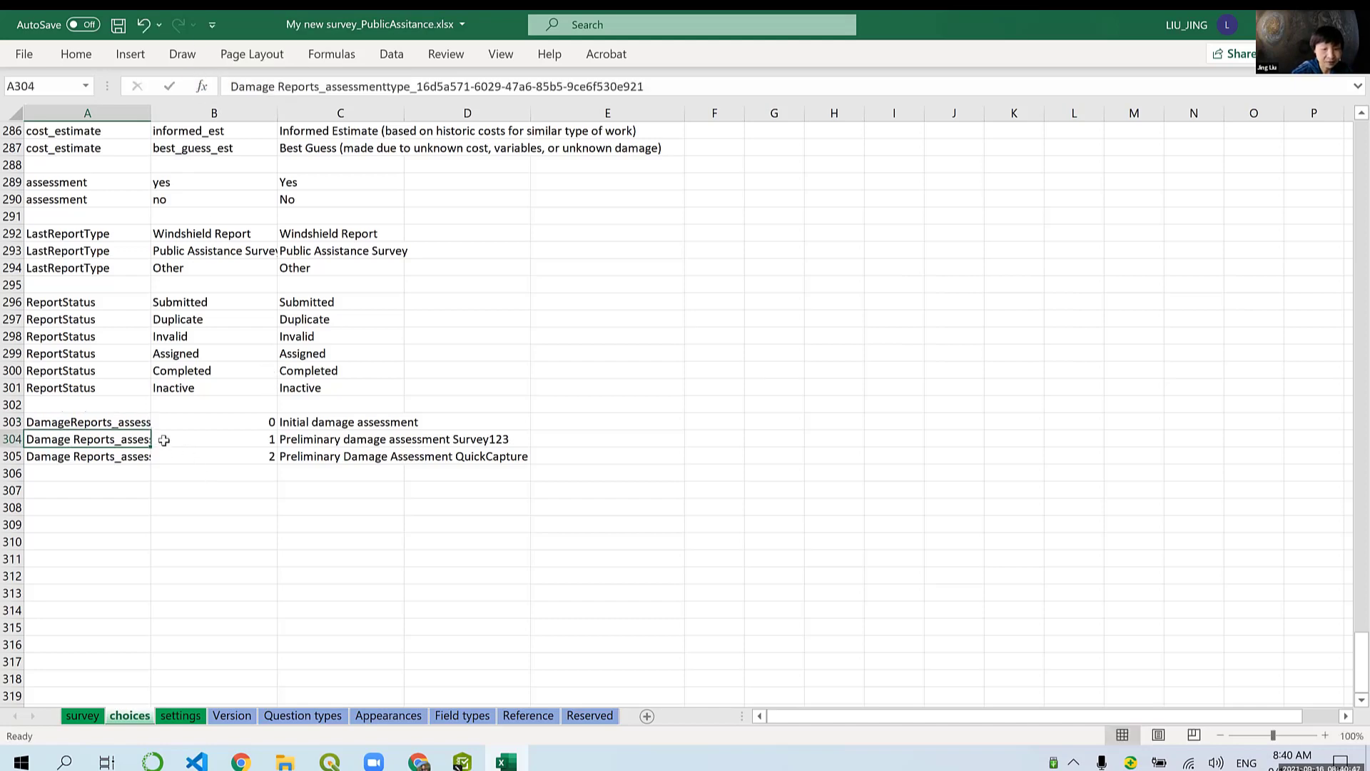
{"action": "key", "text": "ctrl+v"}
{"action": "key", "text": "Return"}
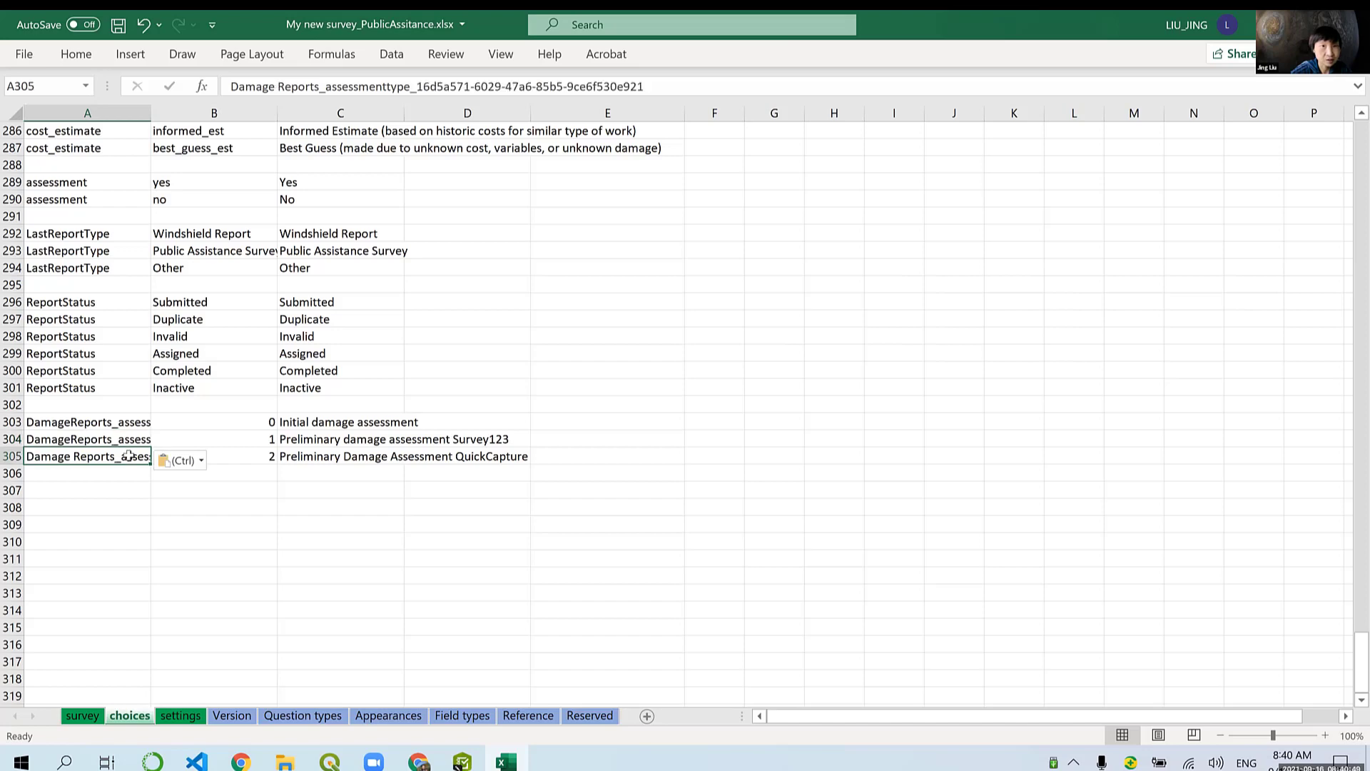
{"action": "key", "text": "ctrl+v"}
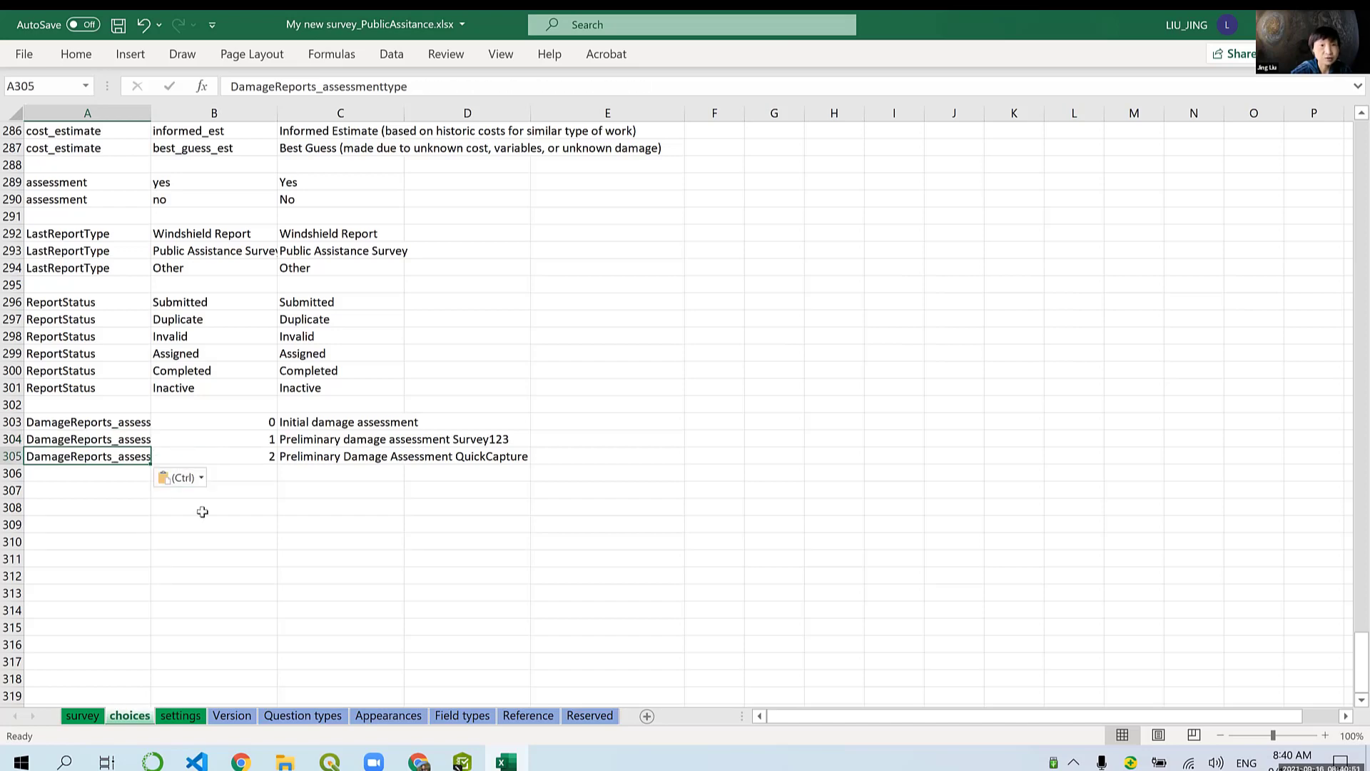
{"action": "left_click", "coordinate": [184, 560]}
{"action": "left_click", "coordinate": [120, 25]}
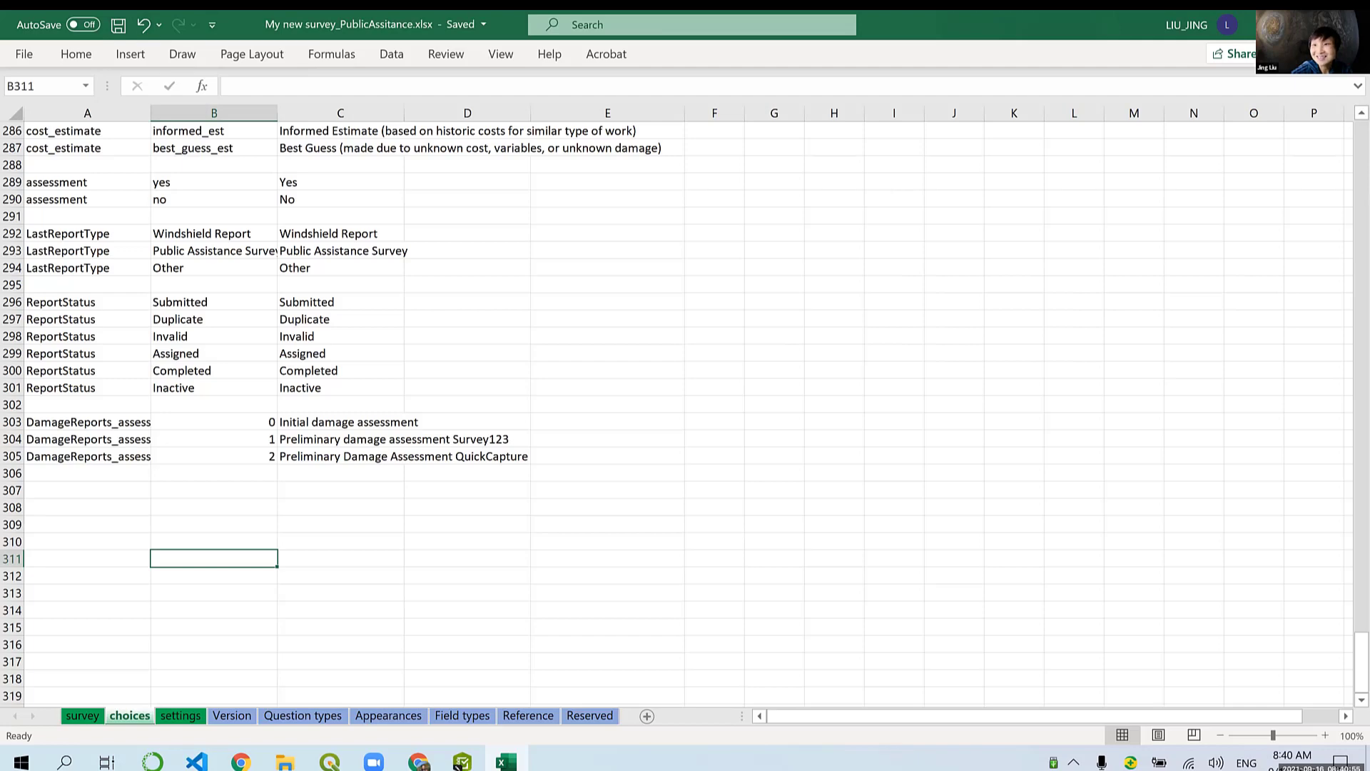
{"action": "left_click", "coordinate": [1350, 25]}
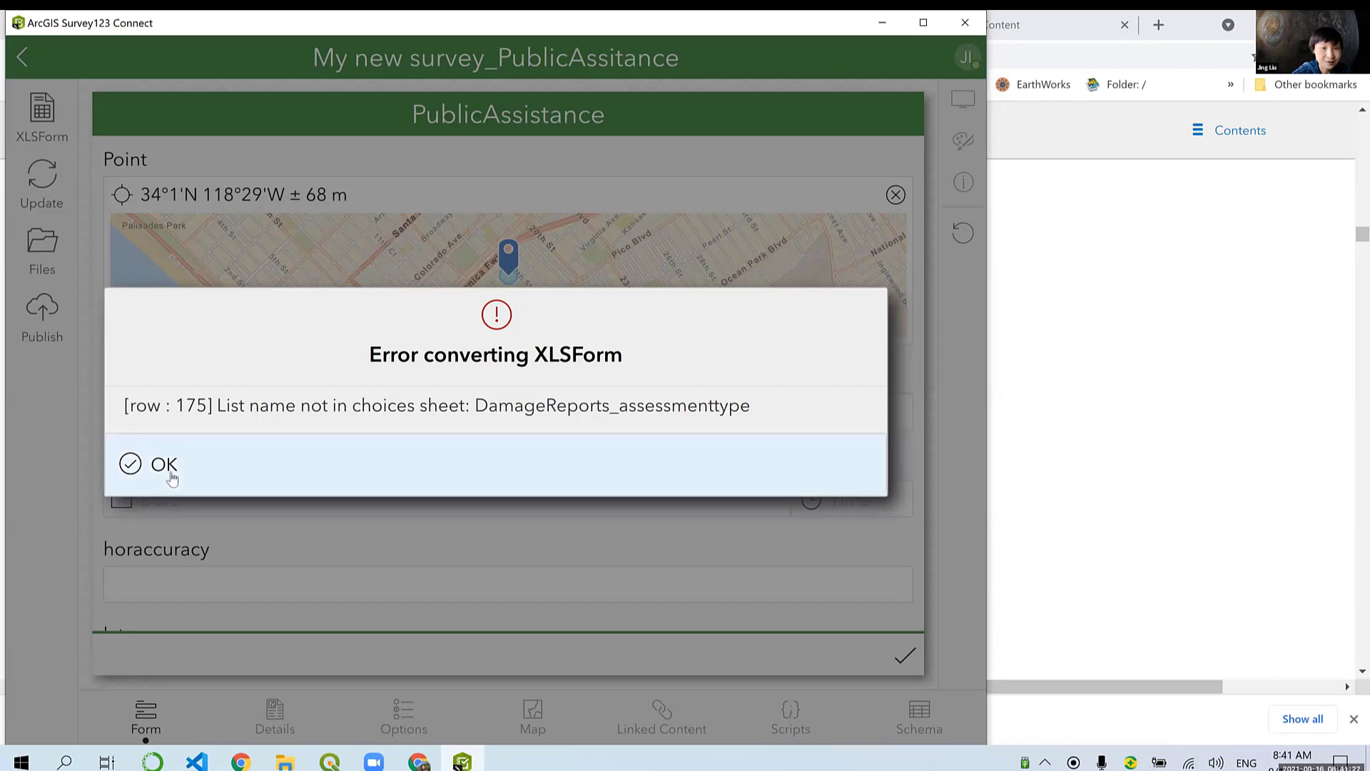
Step: Dismiss the row 175 list-name error and reconvert the survey with Update
{"action": "left_click", "coordinate": [314, 460]}
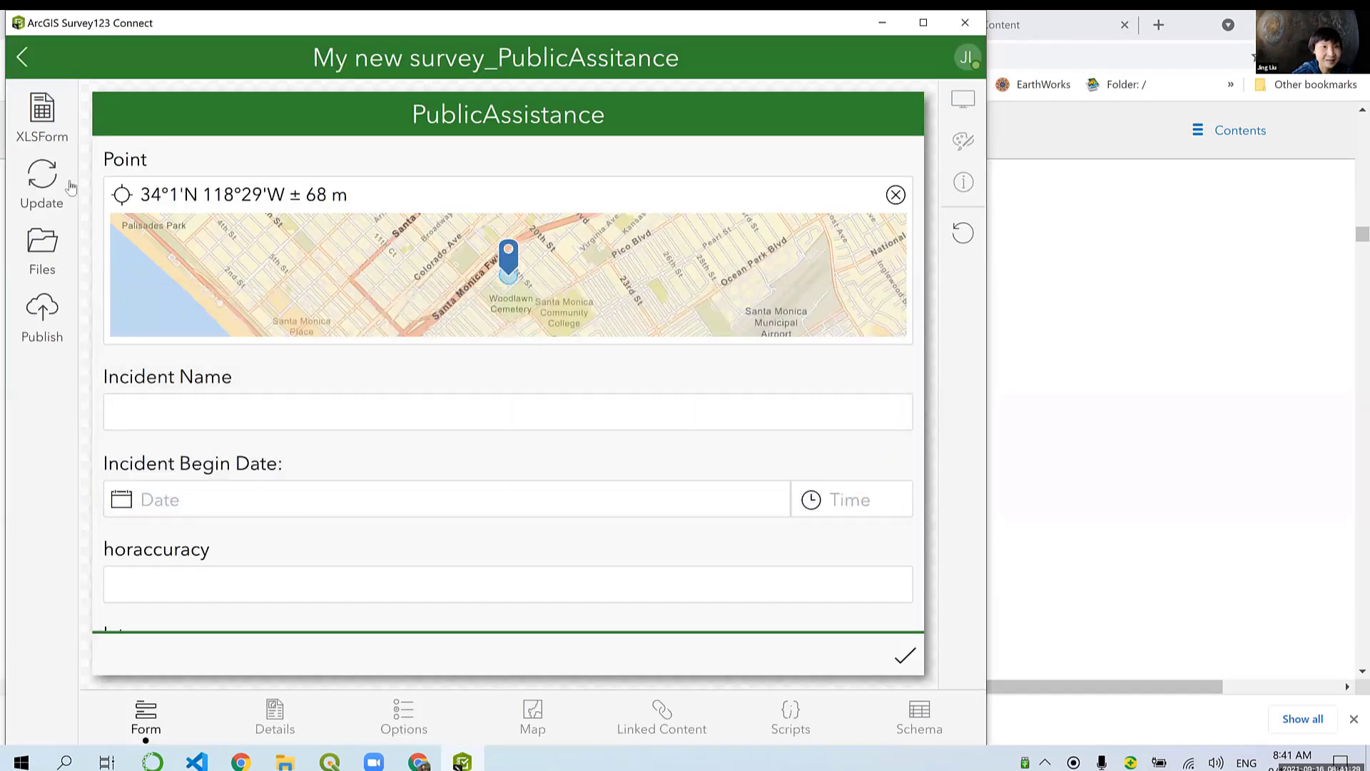
{"action": "left_click", "coordinate": [45, 191]}
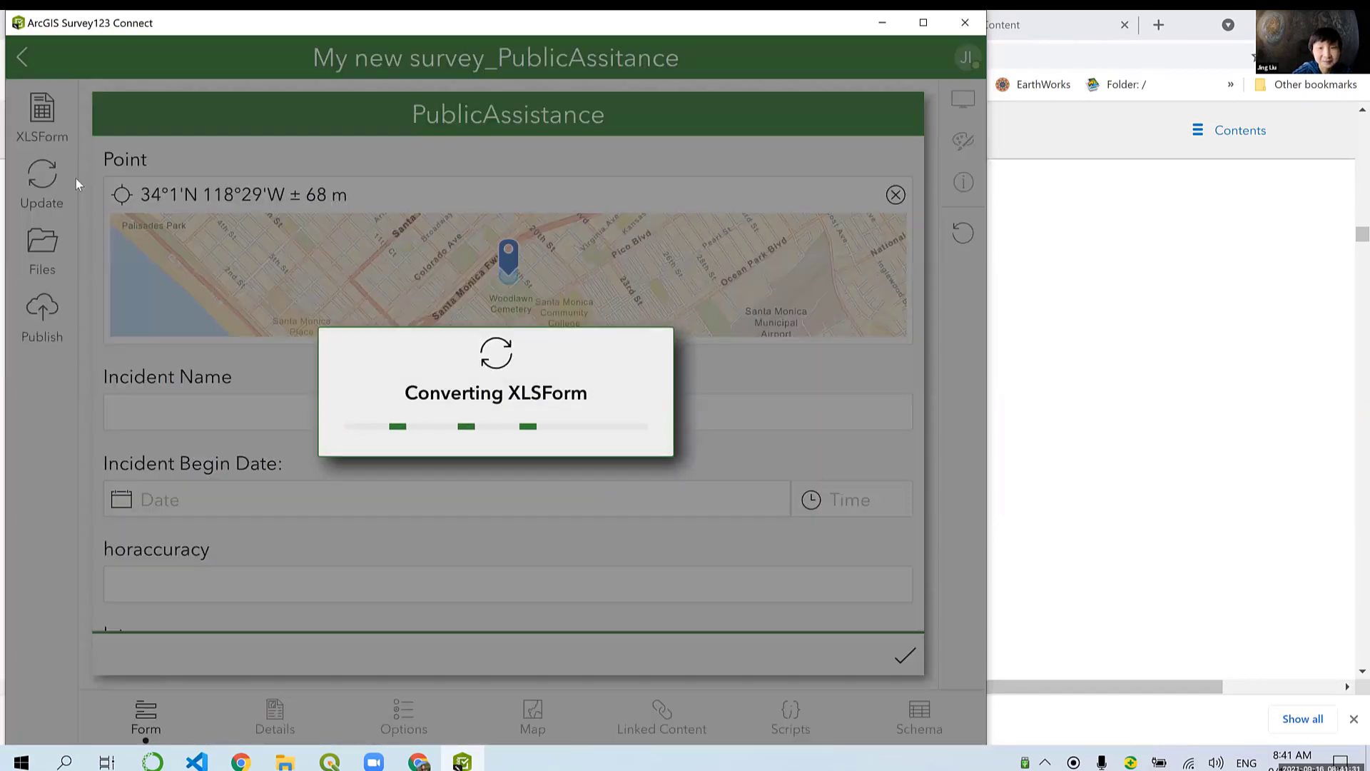
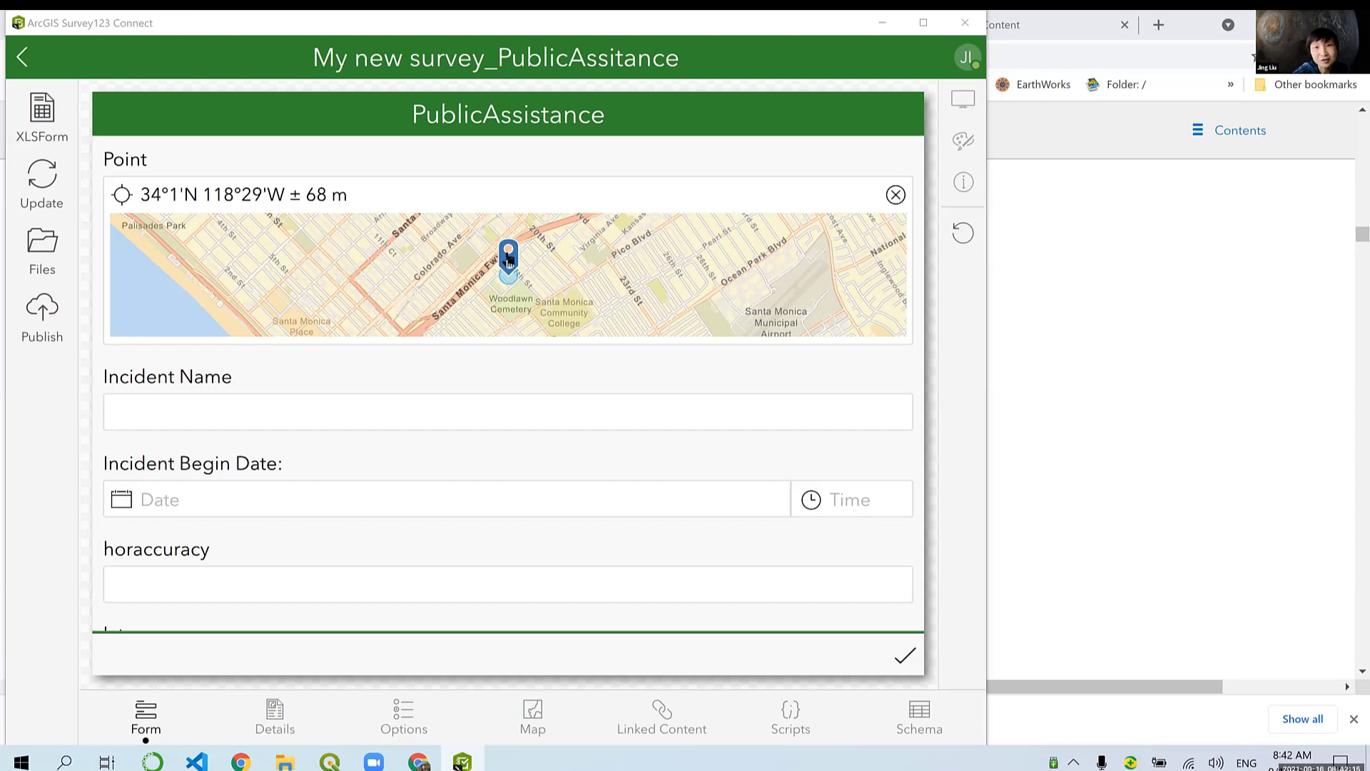
Step: Scroll the PublicAssistance preview from Incident Name down to the debris location, type and quantity questions
{"action": "left_click", "coordinate": [368, 418]}
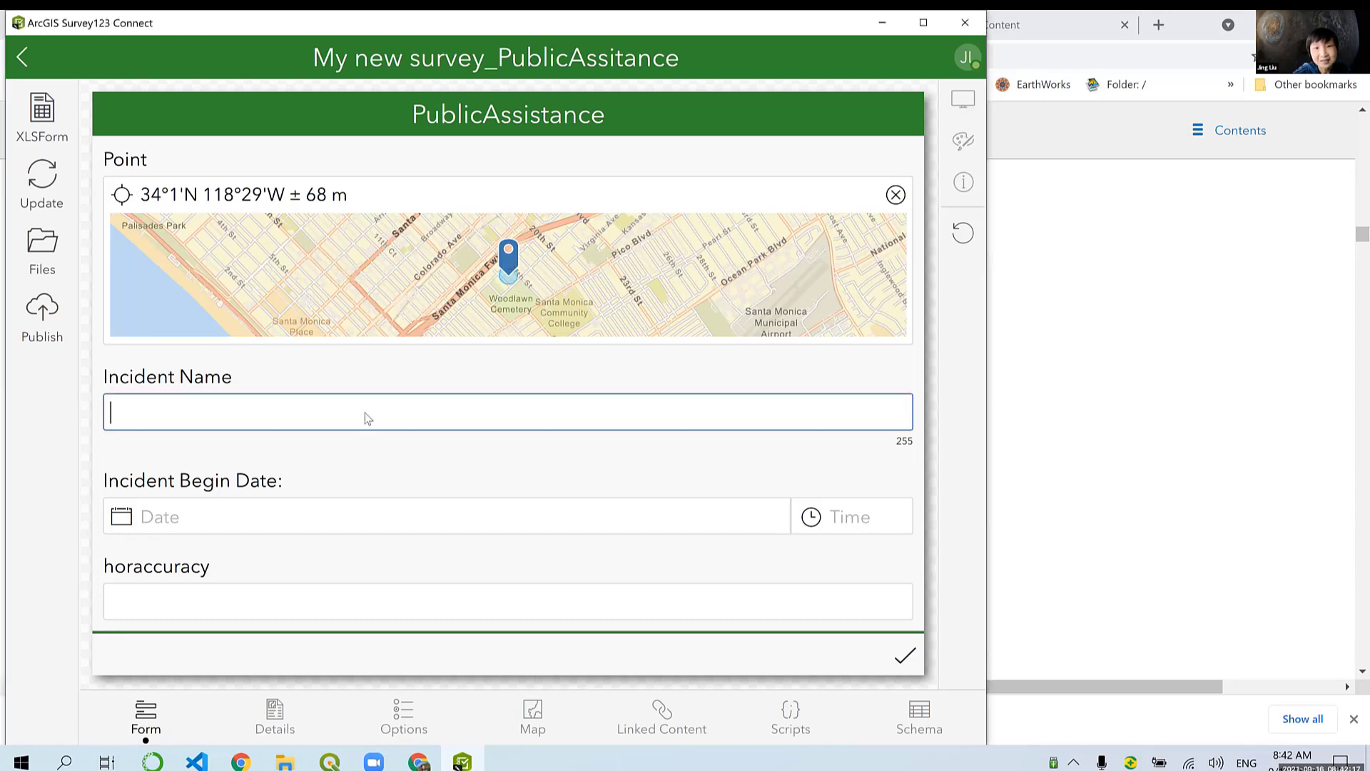
{"action": "scroll", "coordinate": [246, 421], "scroll_direction": "down", "scroll_amount": 4}
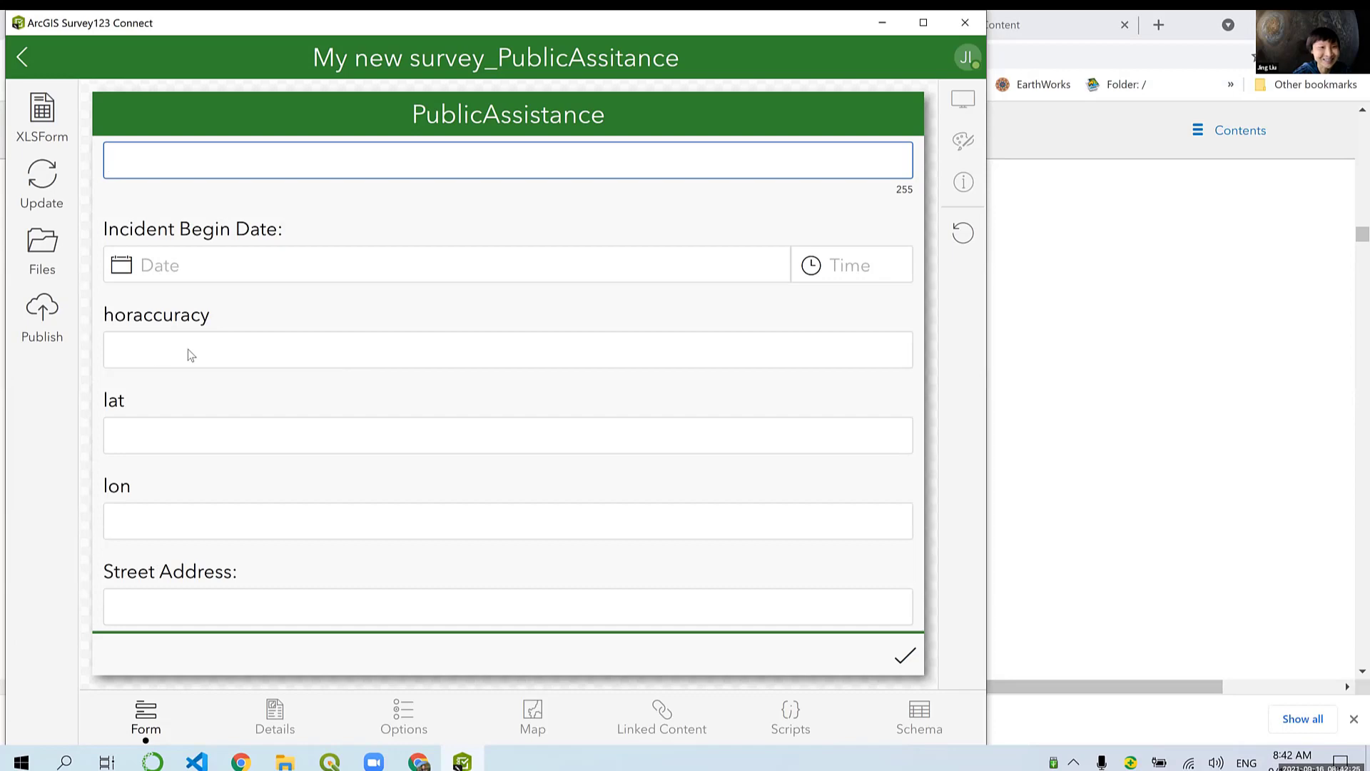
{"action": "scroll", "coordinate": [190, 349], "scroll_direction": "down", "scroll_amount": 4}
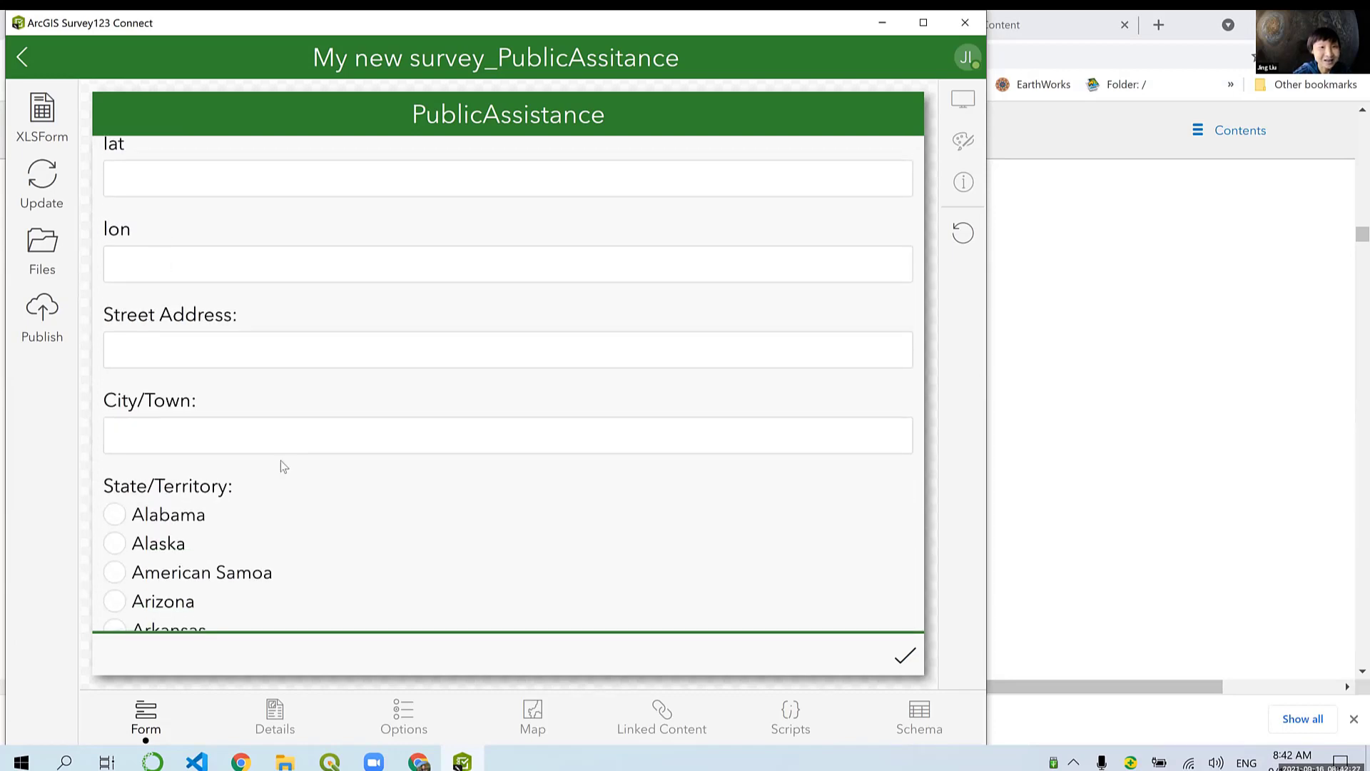
{"action": "scroll", "coordinate": [276, 463], "scroll_direction": "down", "scroll_amount": 6}
{"action": "scroll", "coordinate": [232, 347], "scroll_direction": "down", "scroll_amount": 9}
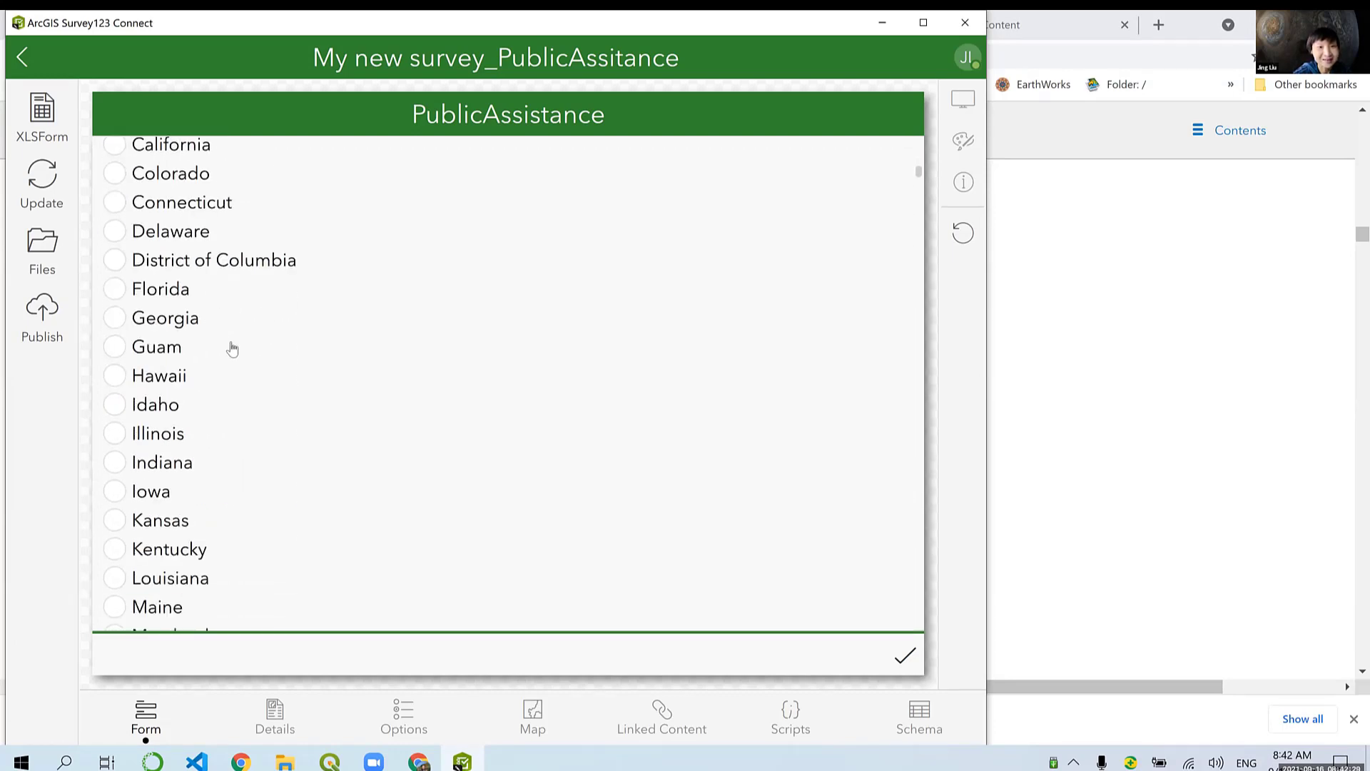
{"action": "scroll", "coordinate": [232, 348], "scroll_direction": "down", "scroll_amount": 15}
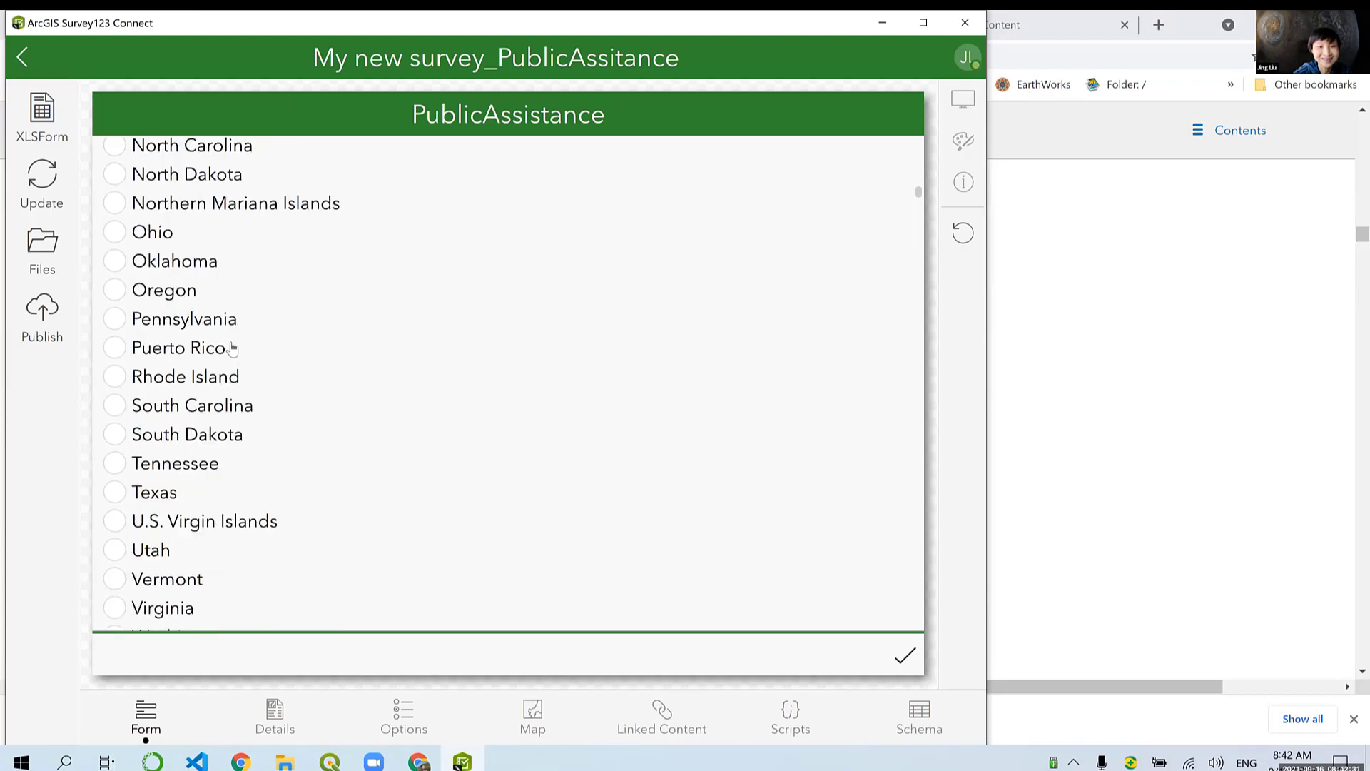
{"action": "scroll", "coordinate": [232, 347], "scroll_direction": "down", "scroll_amount": 3}
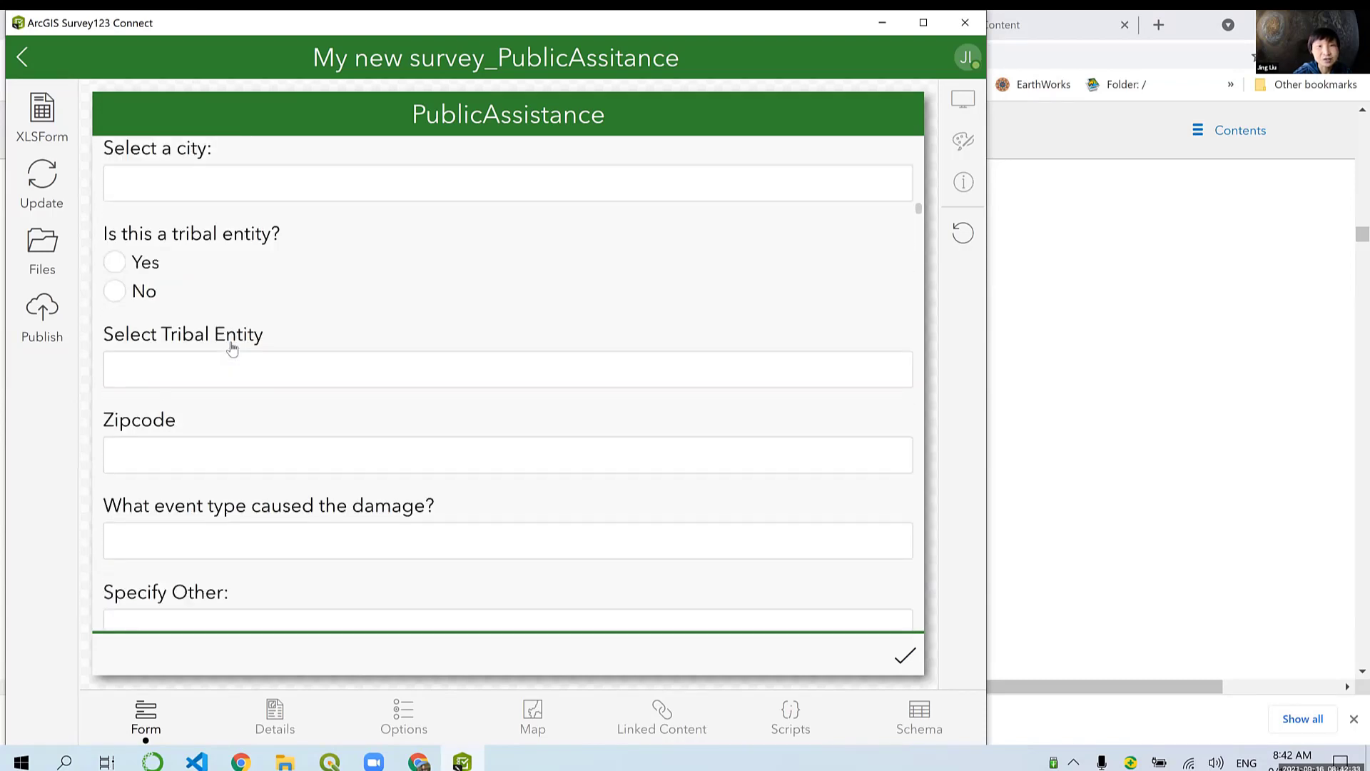
{"action": "scroll", "coordinate": [232, 347], "scroll_direction": "down", "scroll_amount": 8}
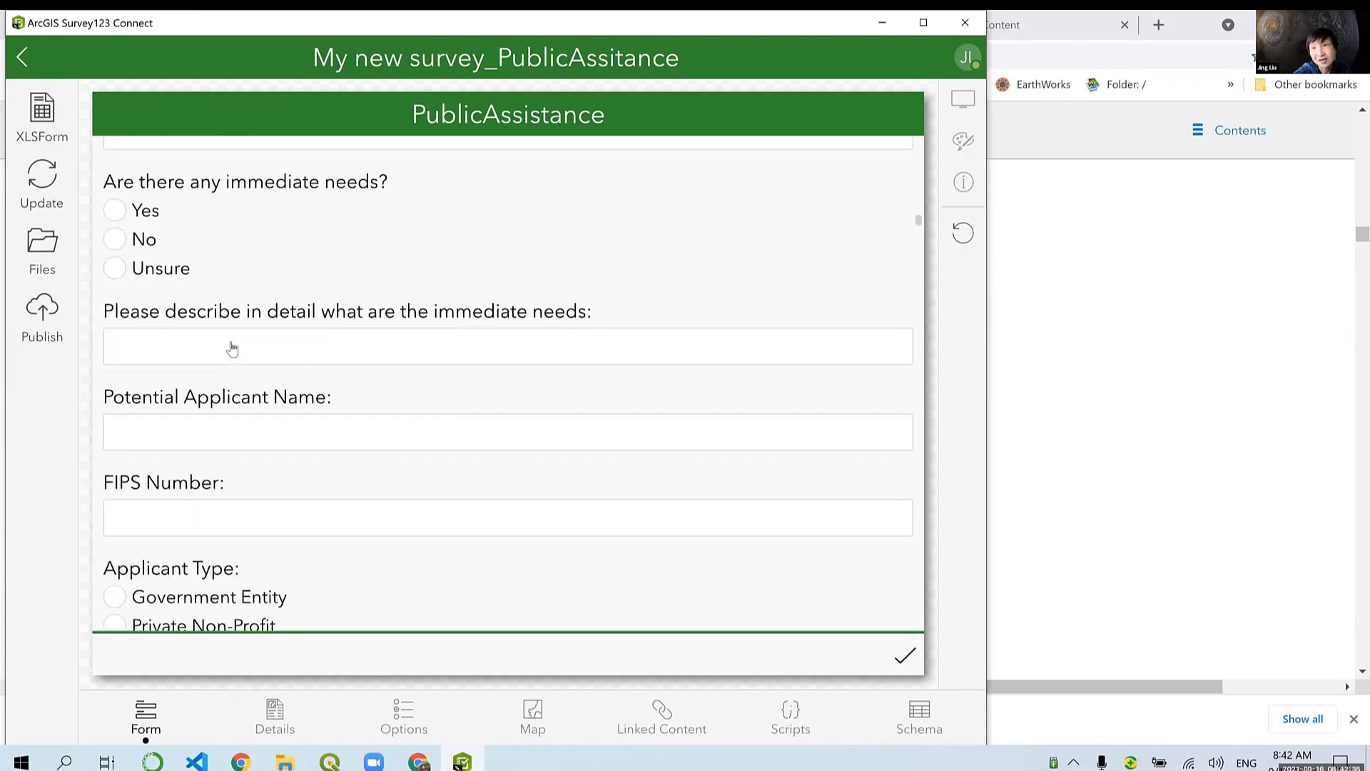
{"action": "scroll", "coordinate": [232, 347], "scroll_direction": "down", "scroll_amount": 7}
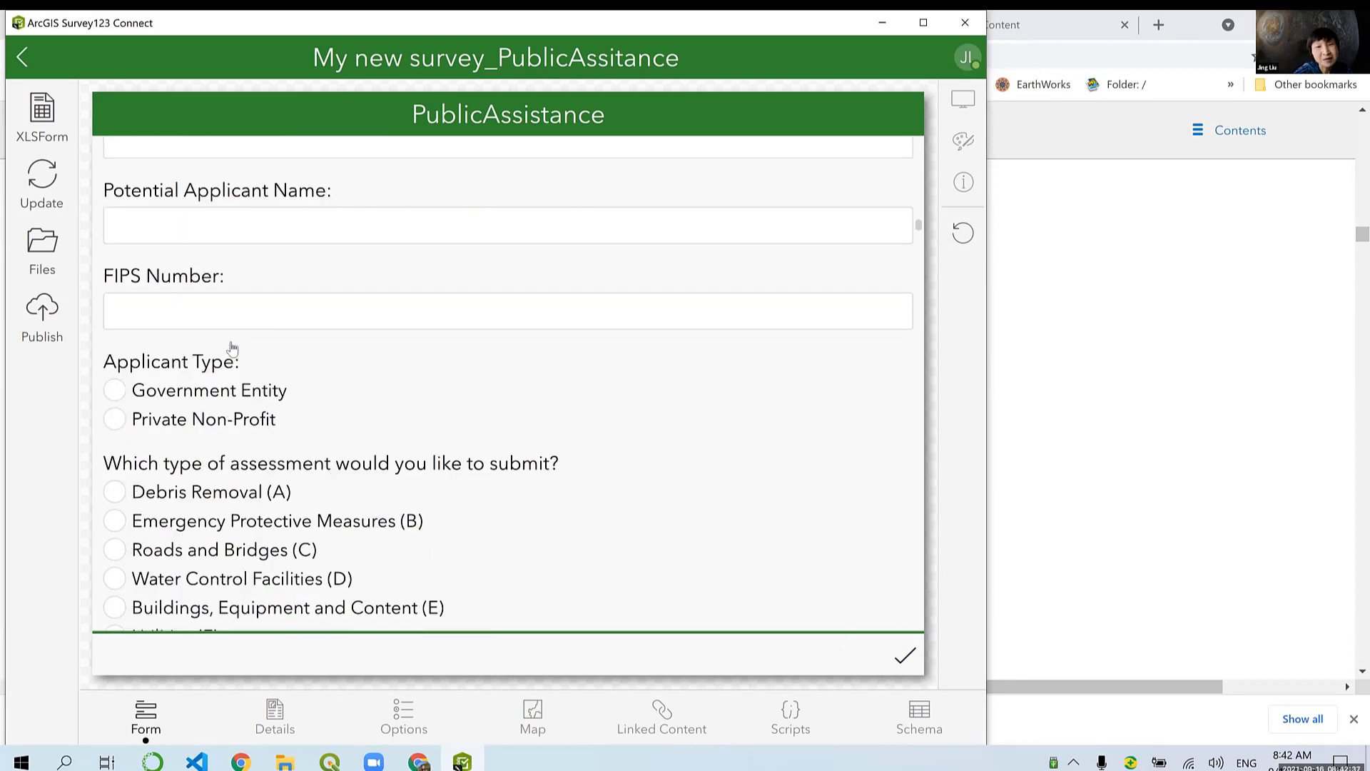
{"action": "scroll", "coordinate": [277, 417], "scroll_direction": "down", "scroll_amount": 3}
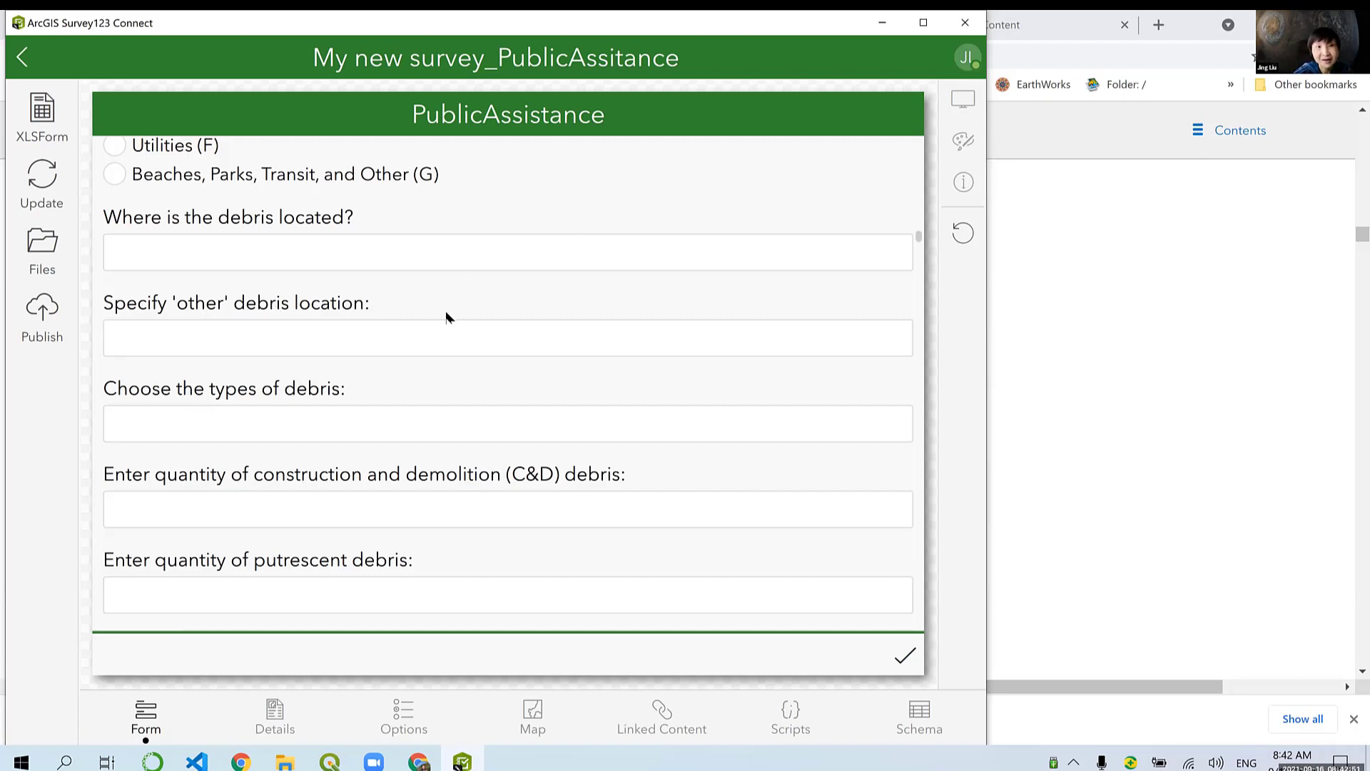
{"action": "scroll", "coordinate": [125, 213], "scroll_direction": "down", "scroll_amount": 3}
{"action": "scroll", "coordinate": [125, 212], "scroll_direction": "down", "scroll_amount": 3}
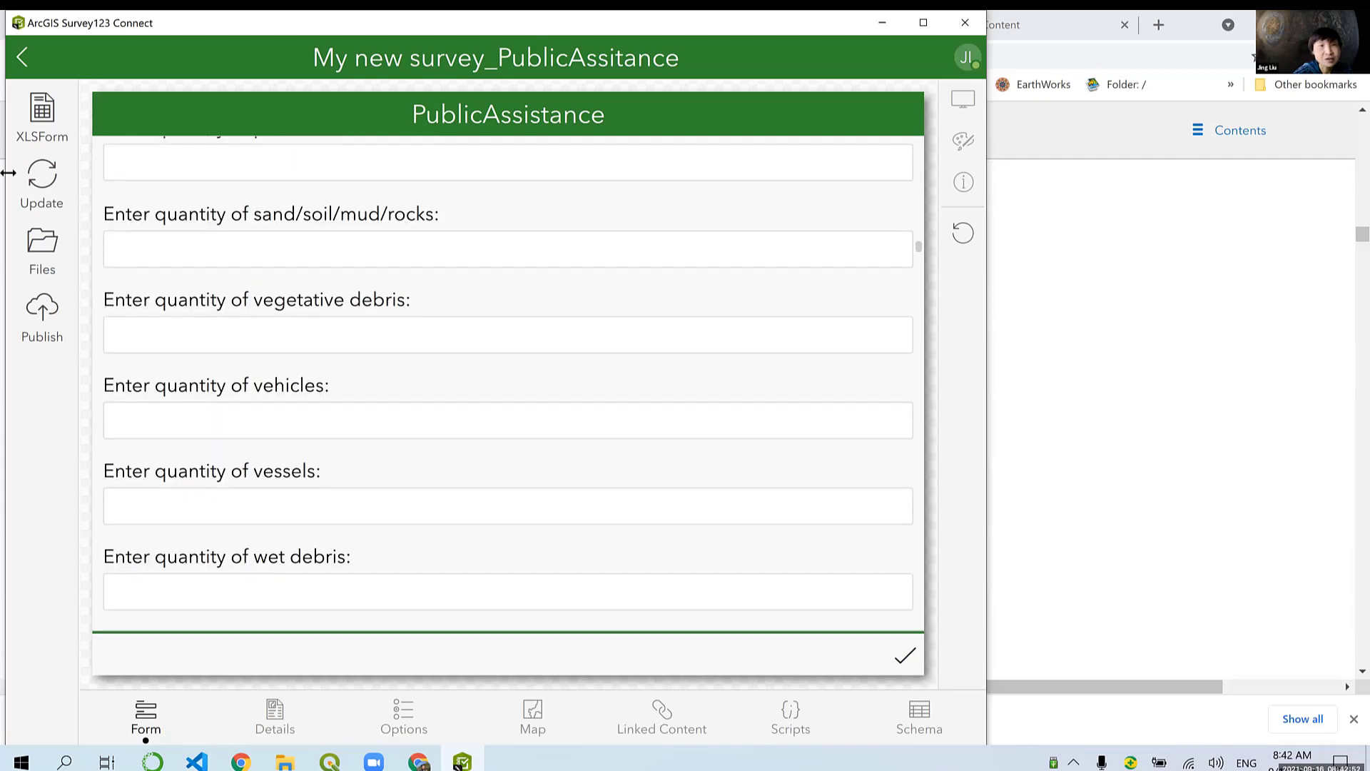
Step: Open the XLSForm in Excel, switch to the survey sheet and zoom out to 100%
{"action": "left_click", "coordinate": [38, 145]}
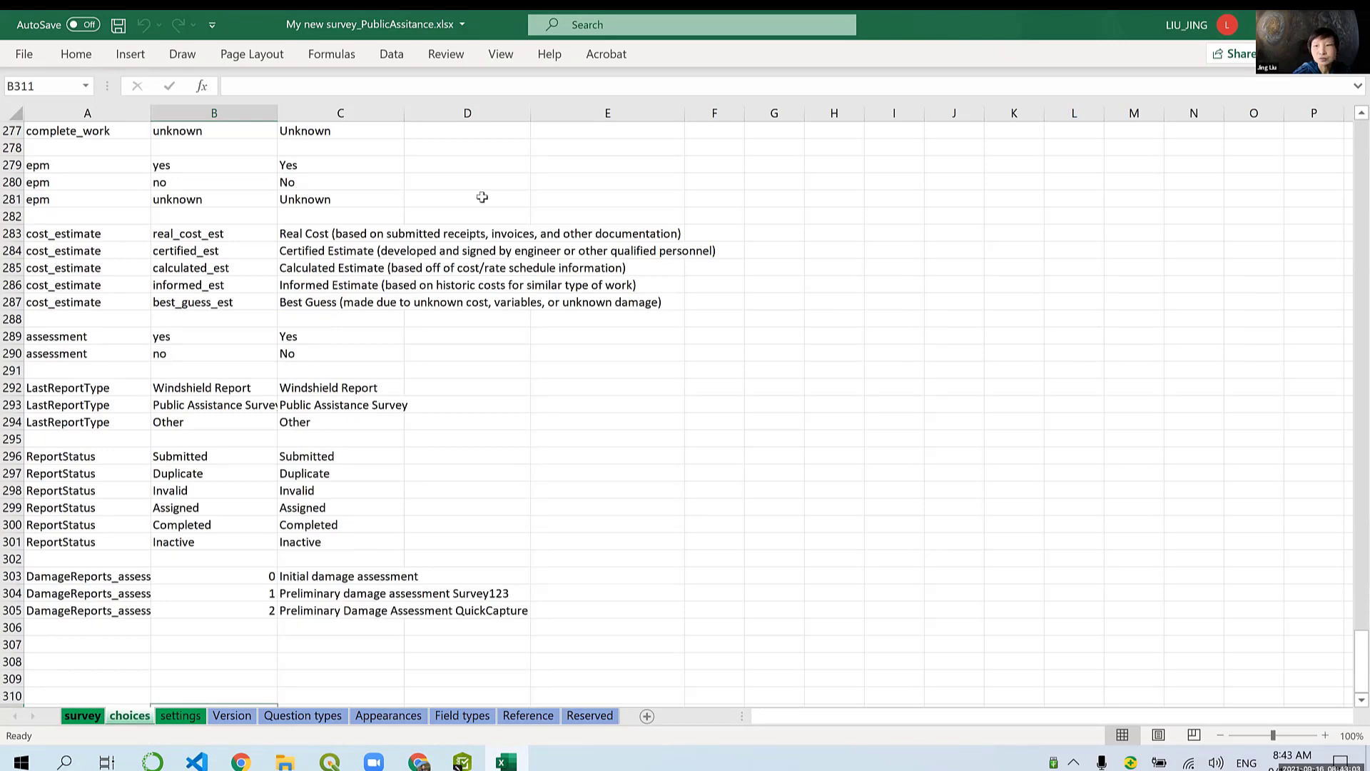
{"action": "left_click", "coordinate": [82, 715]}
{"action": "scroll", "coordinate": [1223, 742], "scroll_direction": "up", "scroll_amount": 1}
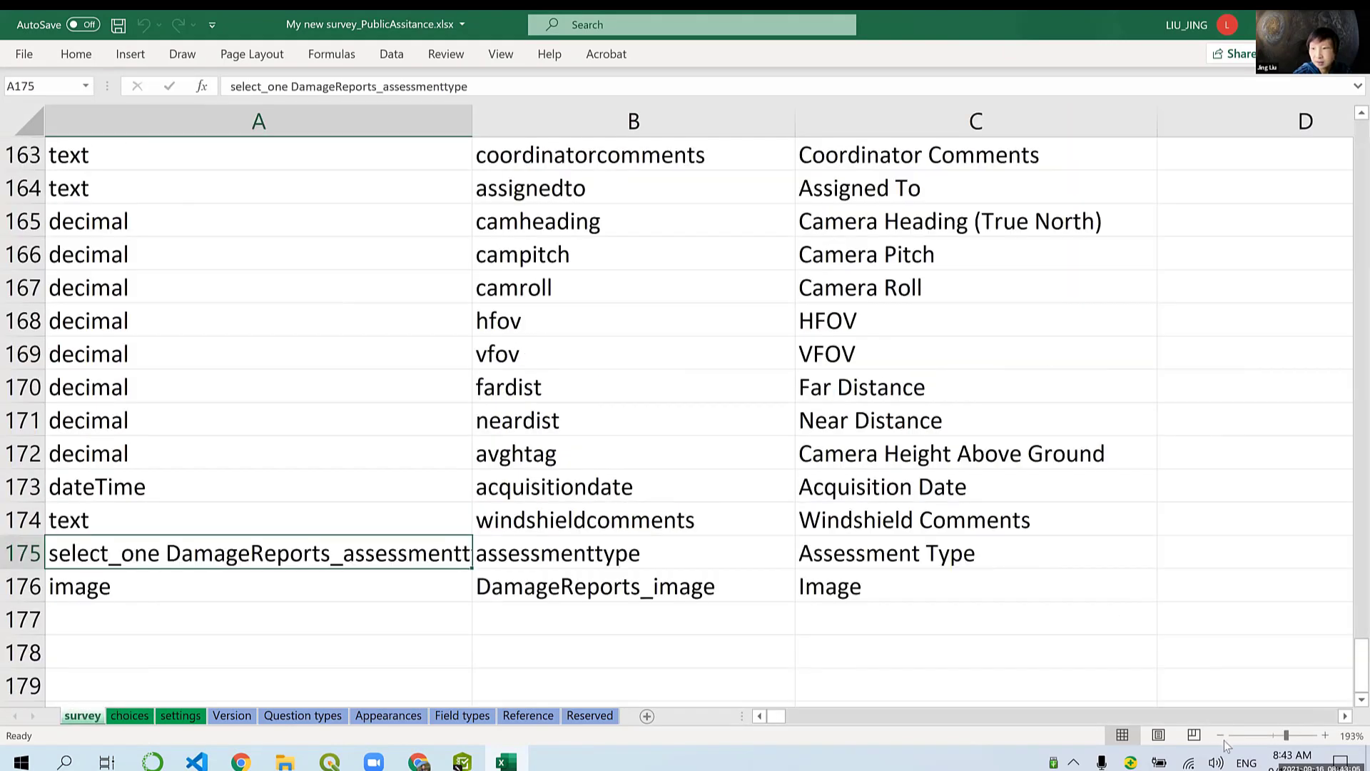
{"action": "left_click", "coordinate": [1222, 737]}
{"action": "left_click", "coordinate": [1222, 736]}
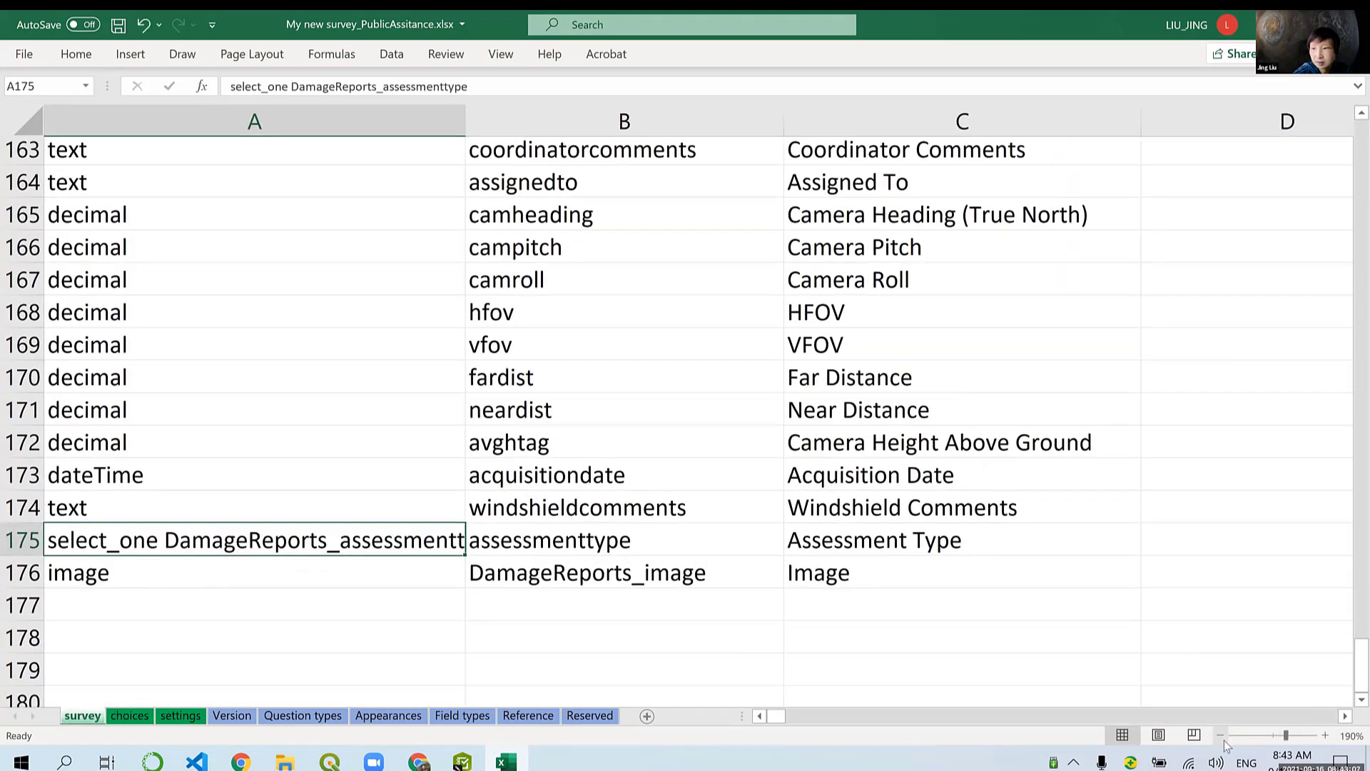
{"action": "left_click", "coordinate": [1222, 736]}
{"action": "left_click", "coordinate": [1221, 736]}
{"action": "left_click", "coordinate": [1222, 736]}
{"action": "left_click", "coordinate": [1222, 736]}
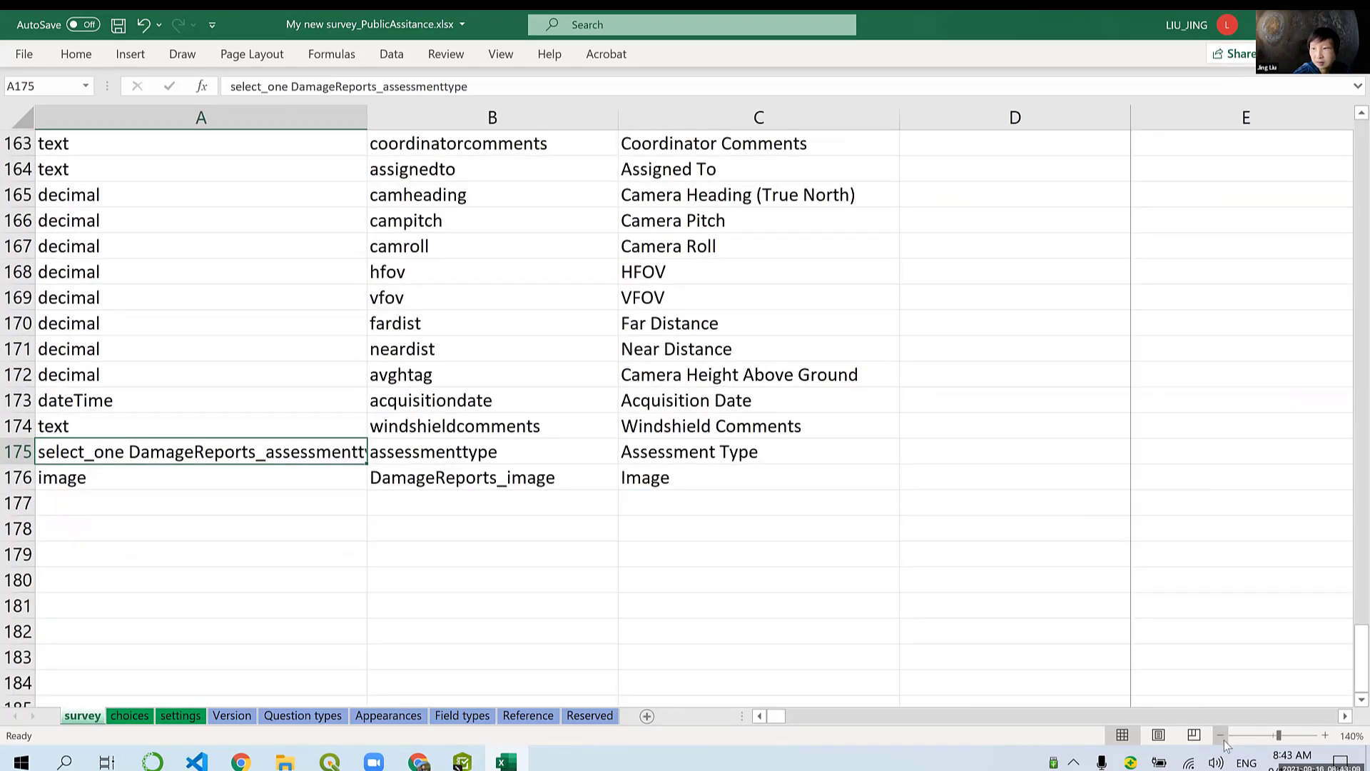
{"action": "left_click", "coordinate": [1221, 736]}
{"action": "left_click", "coordinate": [1222, 736]}
{"action": "left_click", "coordinate": [1222, 736]}
{"action": "left_click", "coordinate": [1222, 736]}
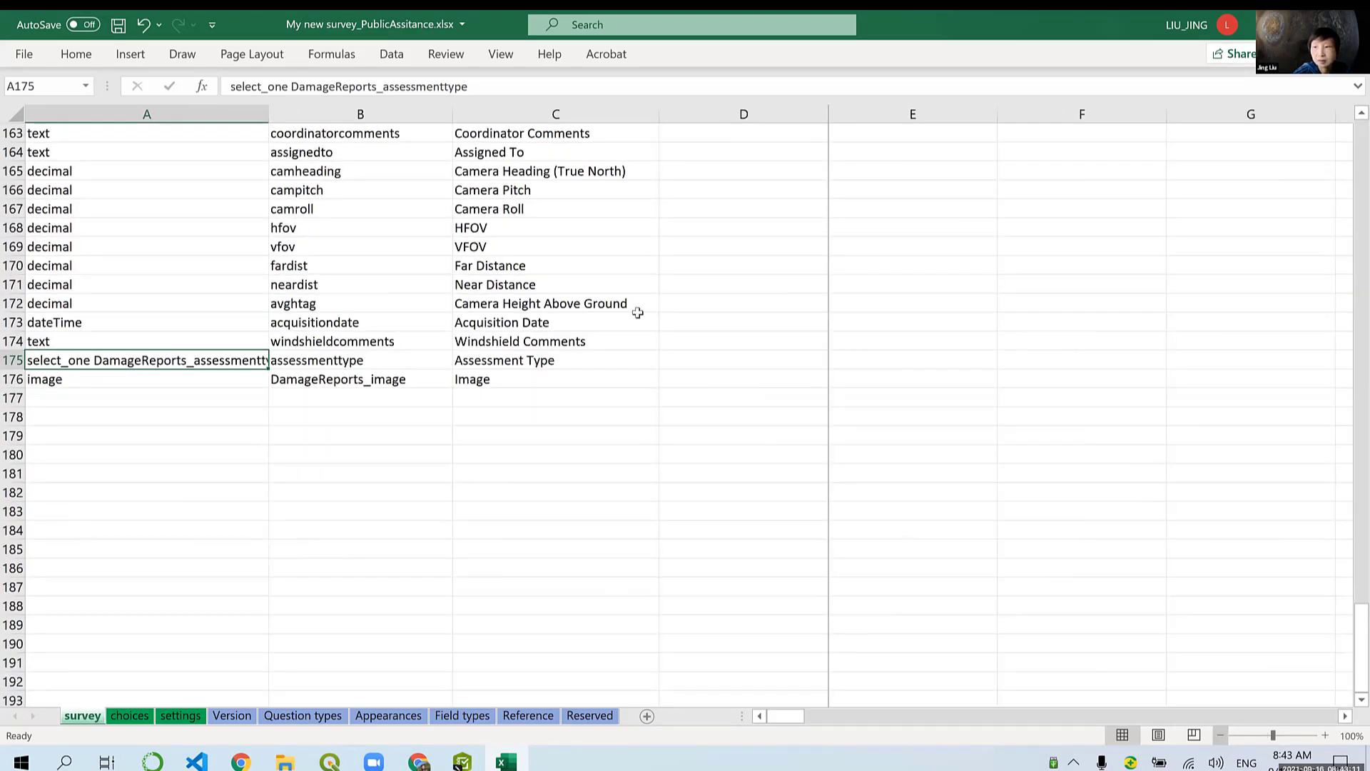
Step: Scroll back up to the header row and select the Point label in C3
{"action": "scroll", "coordinate": [625, 323], "scroll_direction": "up", "scroll_amount": 2}
{"action": "scroll", "coordinate": [624, 323], "scroll_direction": "up", "scroll_amount": 6}
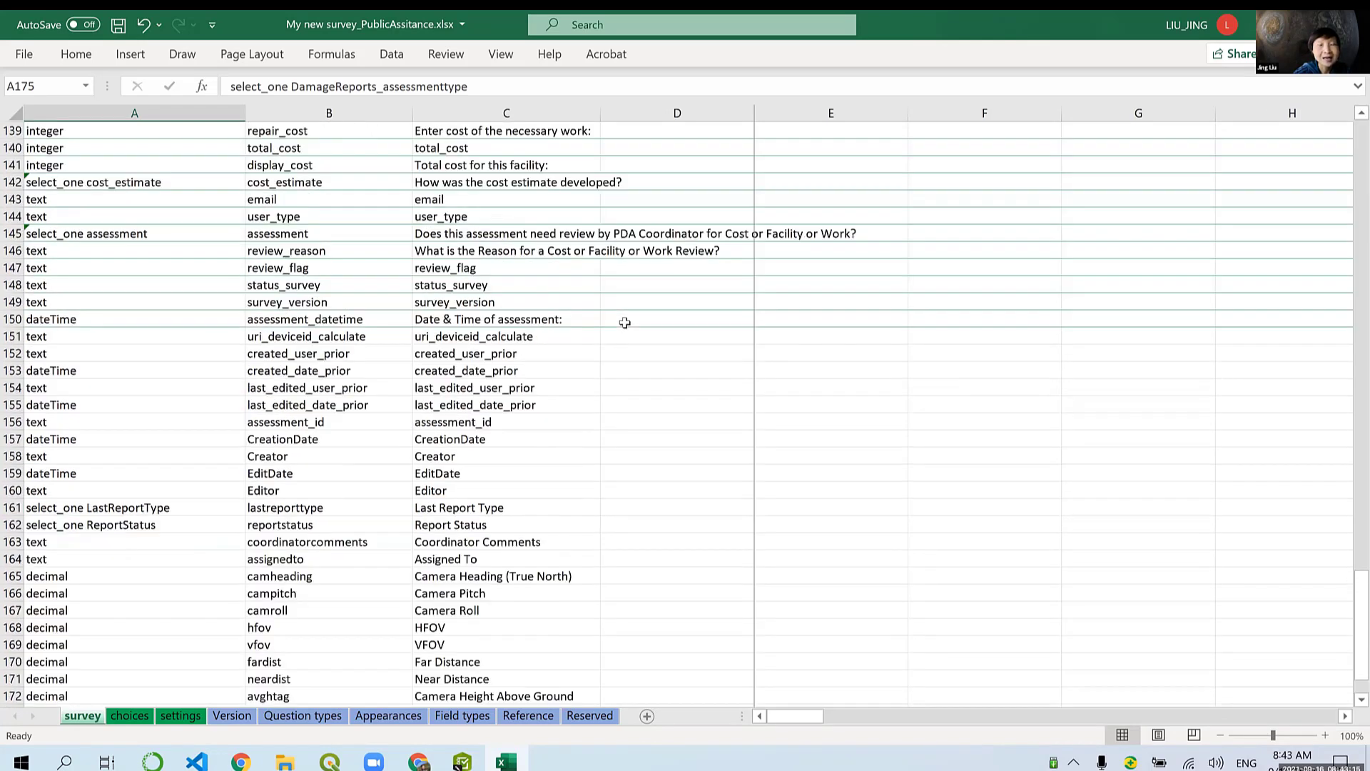
{"action": "scroll", "coordinate": [625, 322], "scroll_direction": "up", "scroll_amount": 4}
{"action": "scroll", "coordinate": [624, 323], "scroll_direction": "up", "scroll_amount": 9}
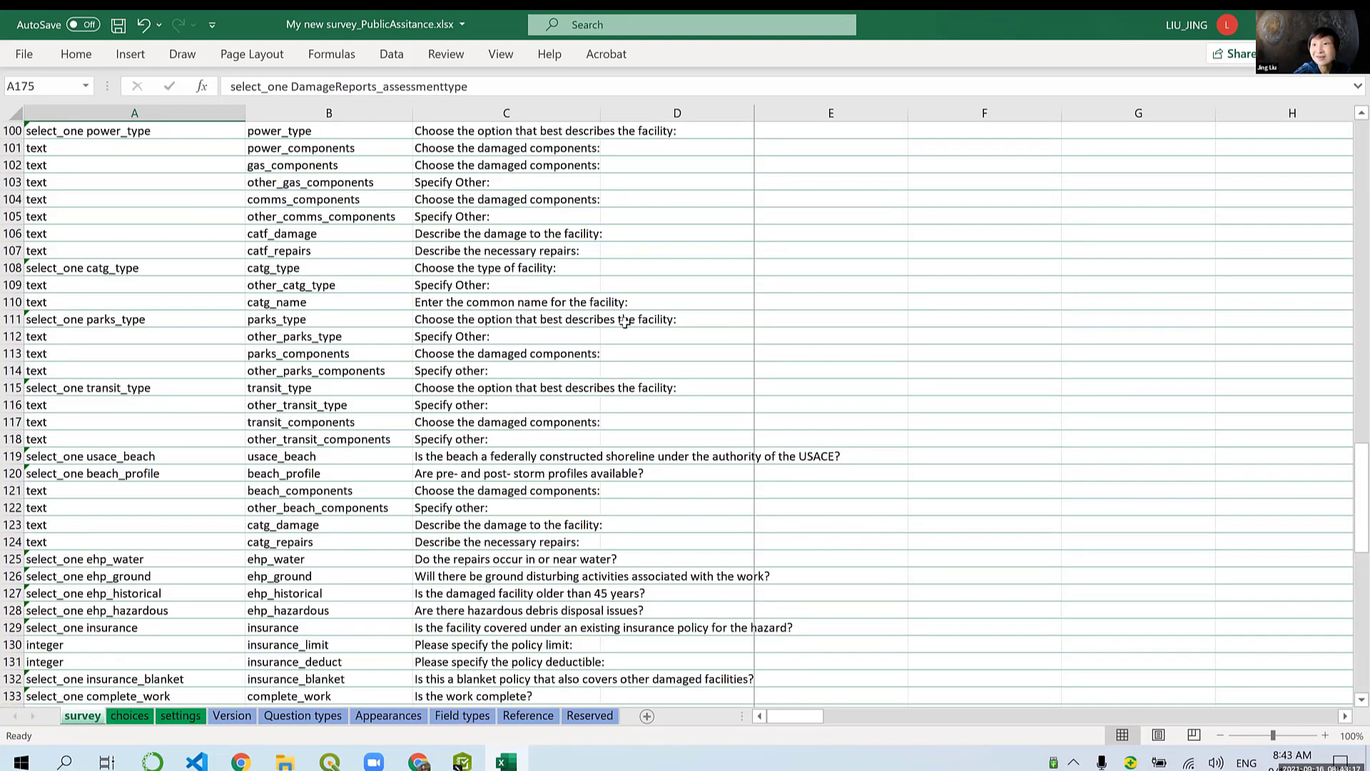
{"action": "scroll", "coordinate": [624, 323], "scroll_direction": "up", "scroll_amount": 20}
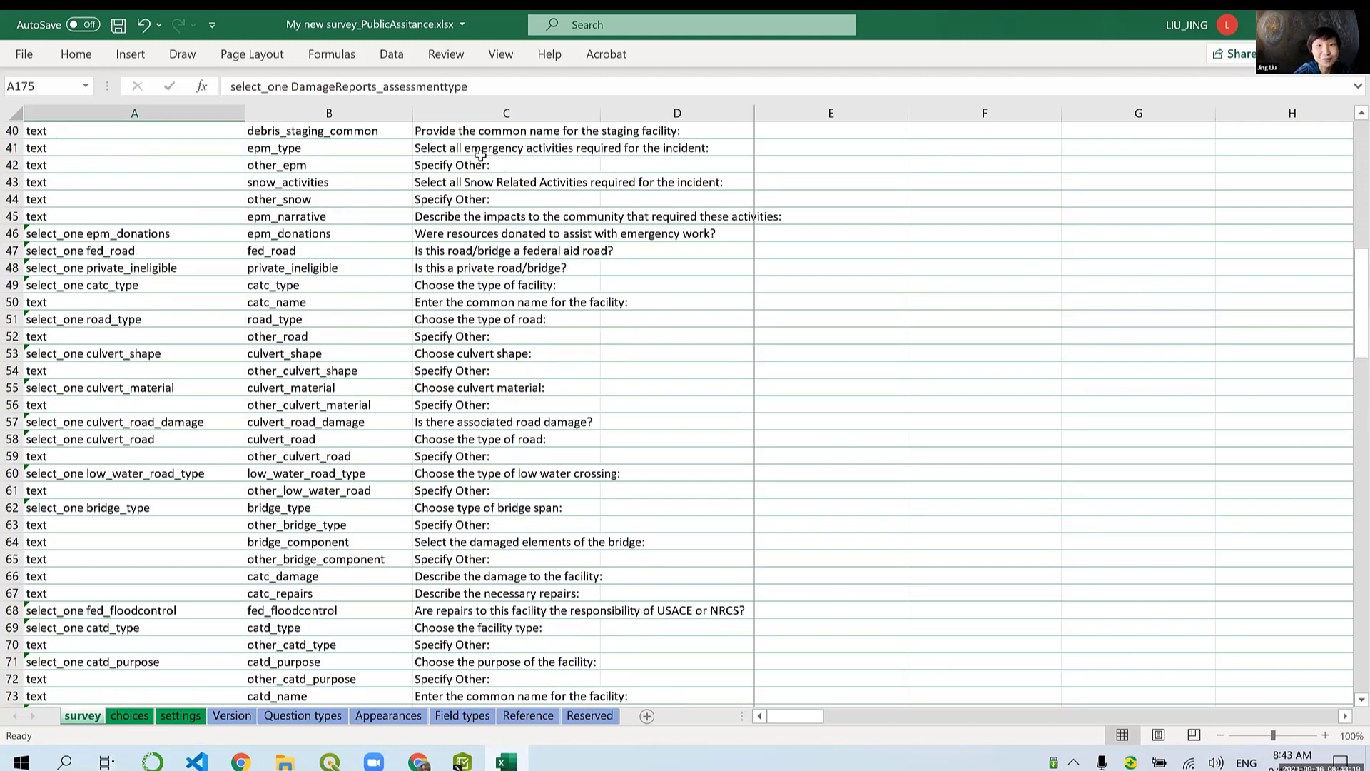
{"action": "scroll", "coordinate": [481, 154], "scroll_direction": "up", "scroll_amount": 10}
{"action": "scroll", "coordinate": [480, 155], "scroll_direction": "up", "scroll_amount": 3}
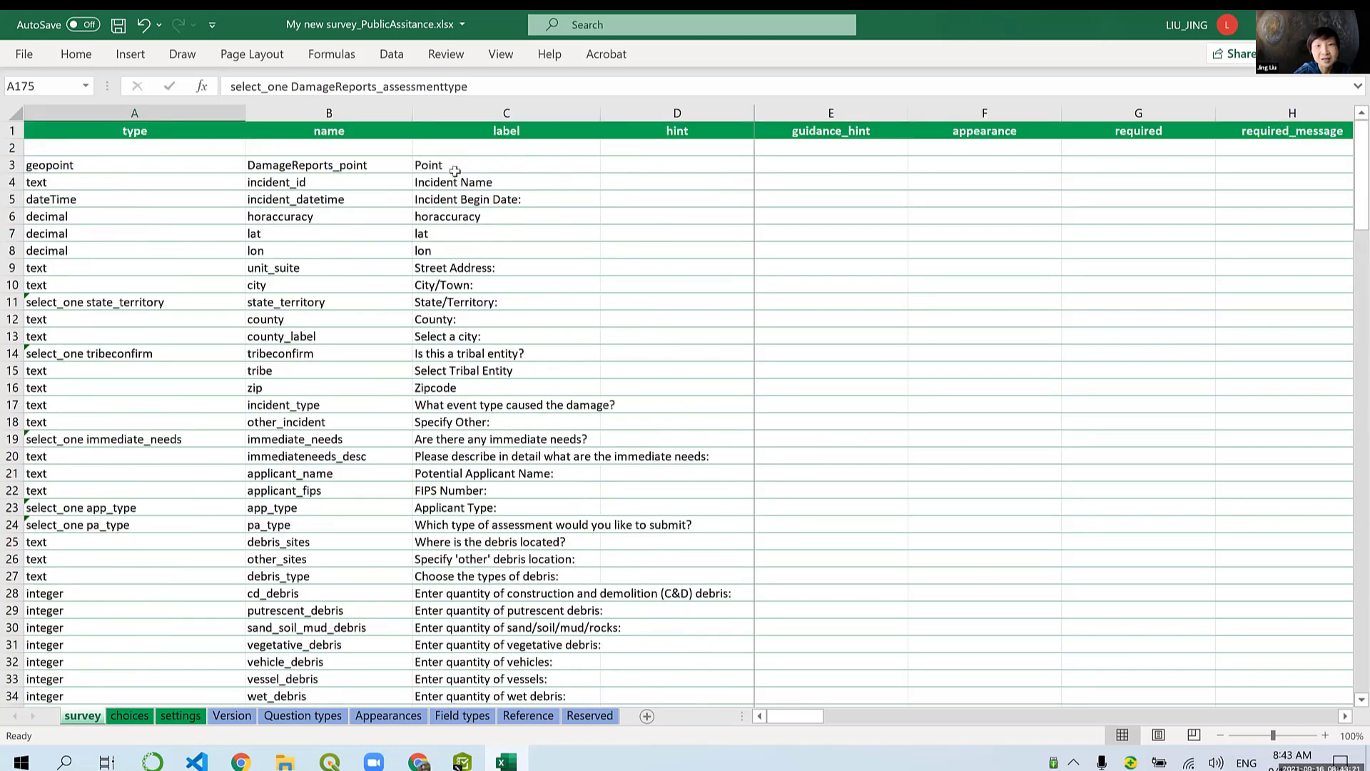
{"action": "left_click", "coordinate": [465, 168]}
Step: Replace the C3 geopoint label 'Point' with 'Where is the damage?'
{"action": "double_click", "coordinate": [474, 163]}
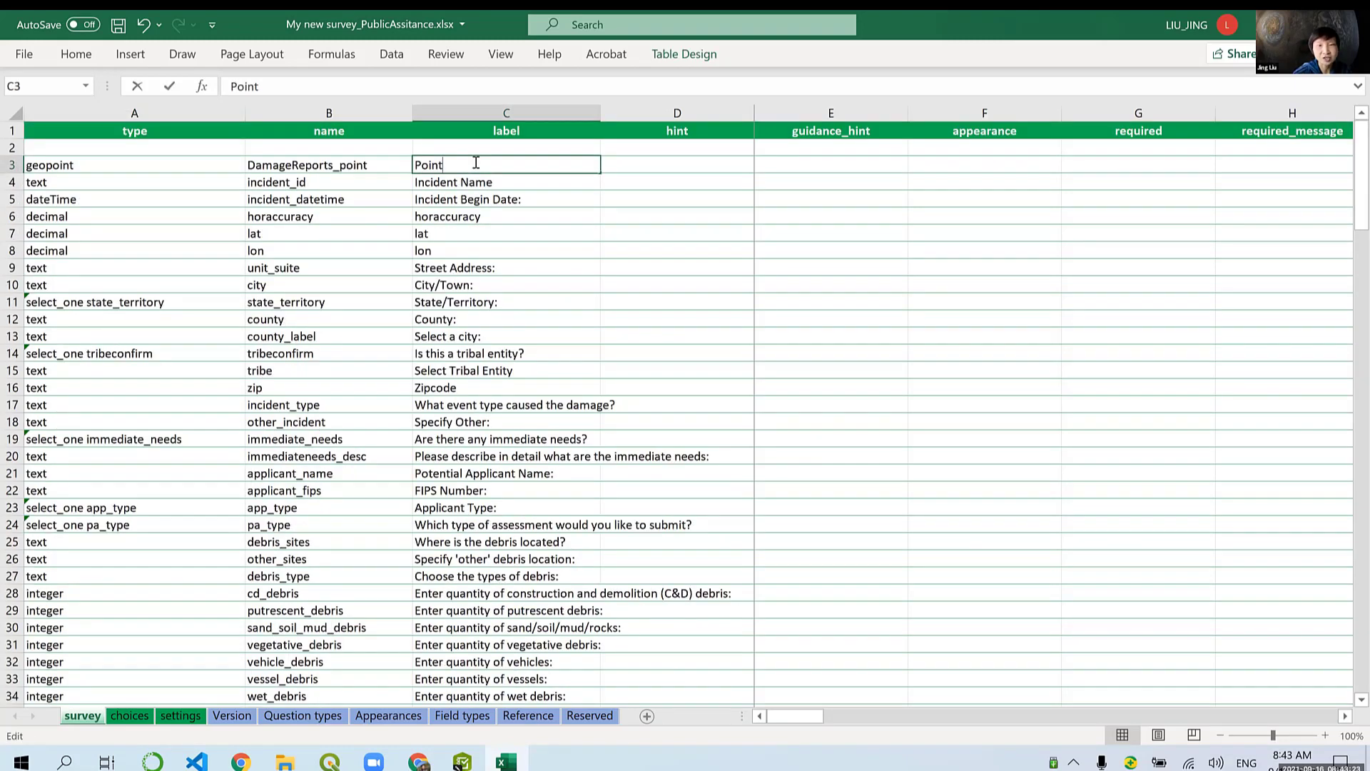
{"action": "key", "text": "BackSpace"}
{"action": "key", "text": "BackSpace"}
{"action": "key", "text": "BackSpace"}
{"action": "key", "text": "BackSpace"}
{"action": "key", "text": "BackSpace"}
{"action": "type", "text": "whe"}
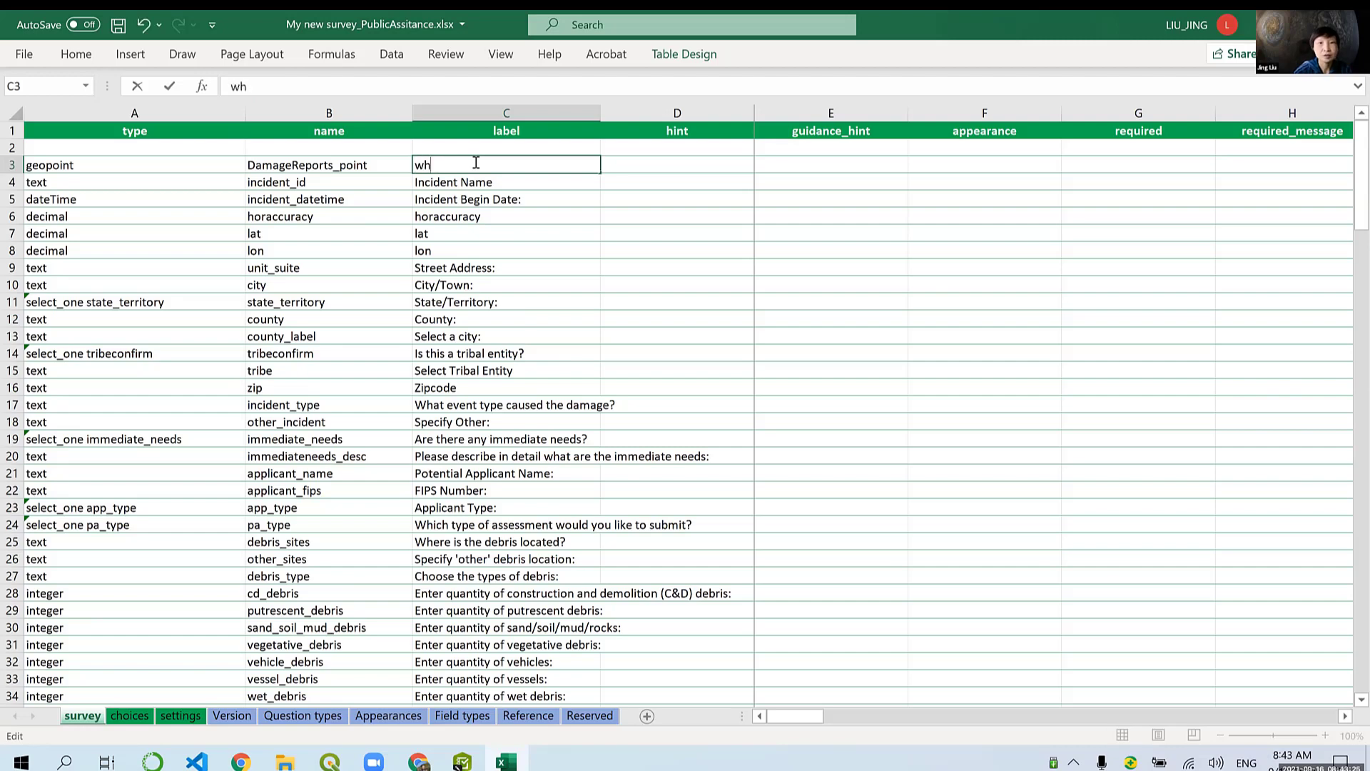
{"action": "key", "text": "BackSpace"}
{"action": "key", "text": "BackSpace"}
{"action": "key", "text": "BackSpace"}
{"action": "key", "text": "BackSpace"}
{"action": "type", "text": "Wher"}
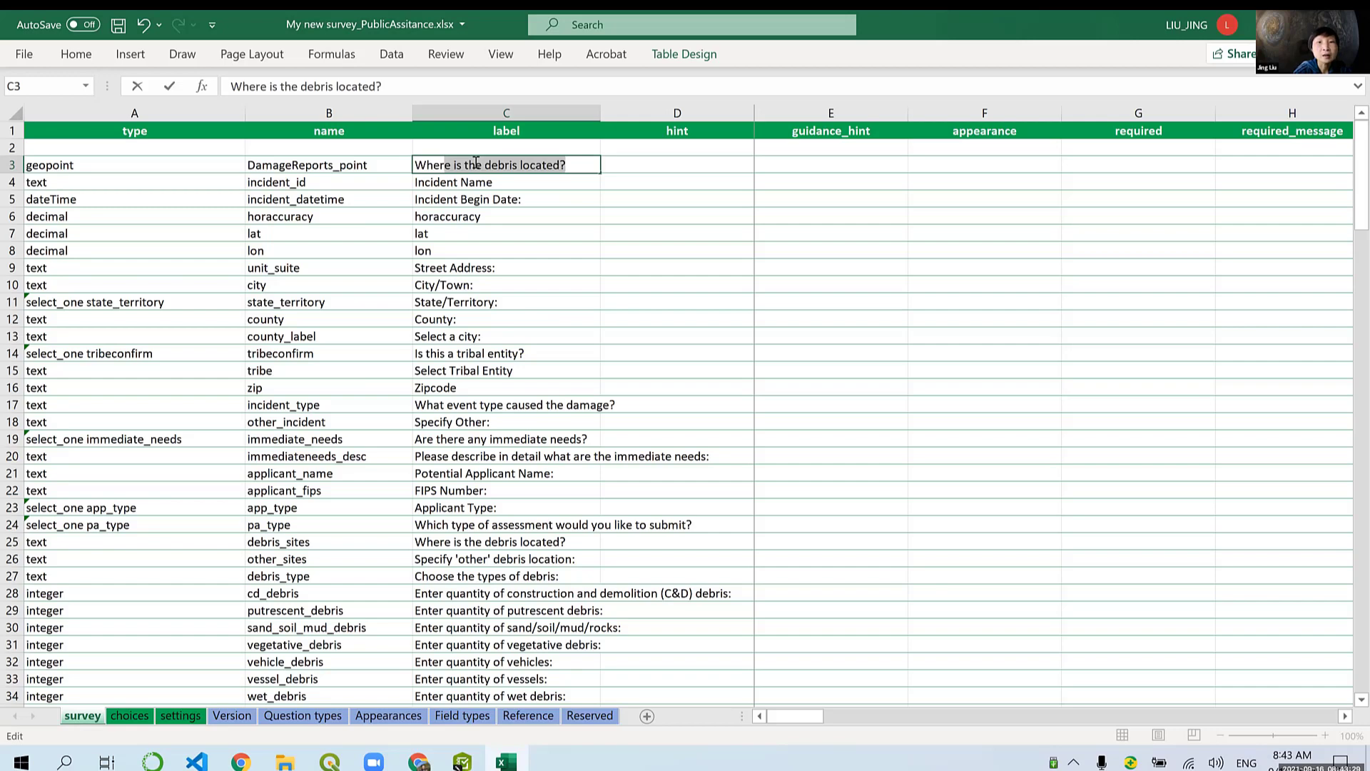
{"action": "type", "text": "e you are"}
{"action": "key", "text": "BackSpace"}
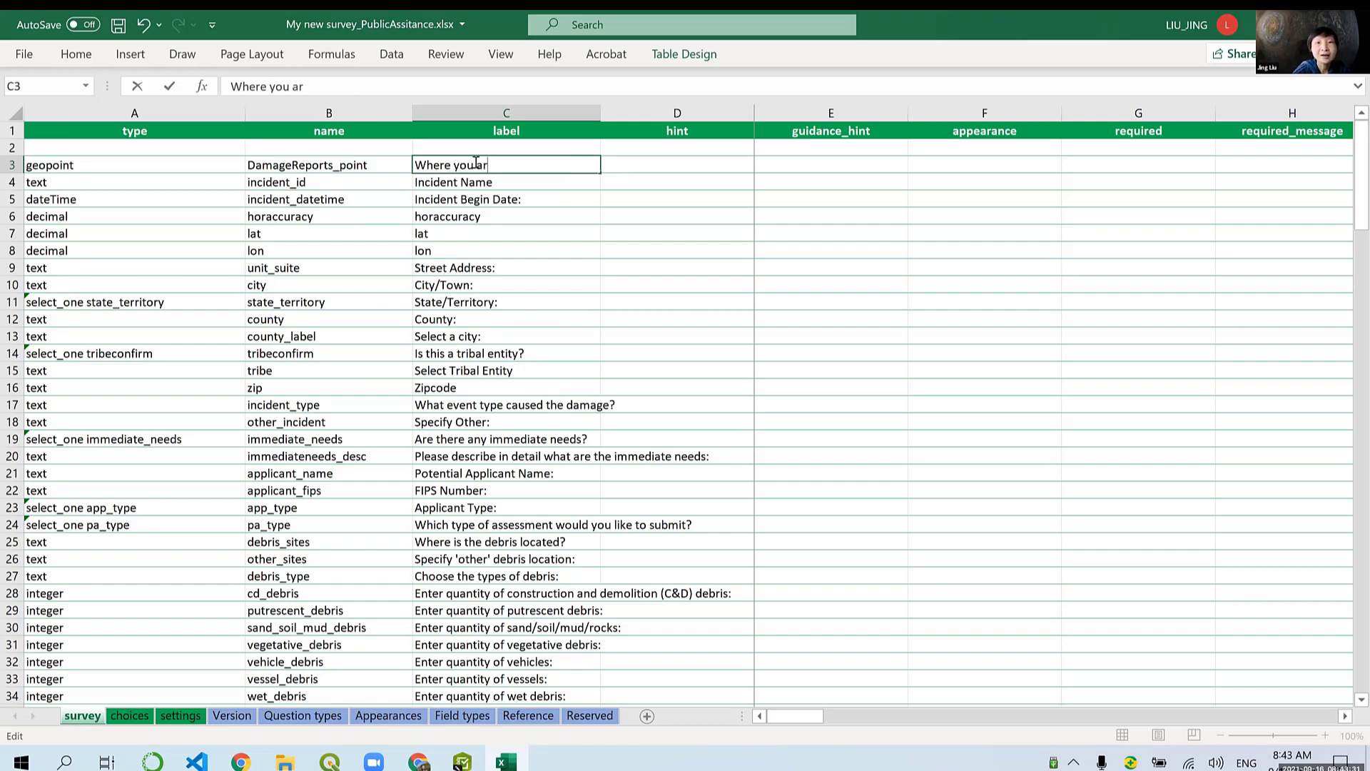
{"action": "type", "text": "e"}
{"action": "key", "text": "BackSpace"}
{"action": "key", "text": "BackSpace"}
{"action": "key", "text": "BackSpace"}
{"action": "key", "text": "BackSpace"}
{"action": "key", "text": "BackSpace"}
{"action": "key", "text": "BackSpace"}
{"action": "key", "text": "BackSpace"}
{"action": "type", "text": "t"}
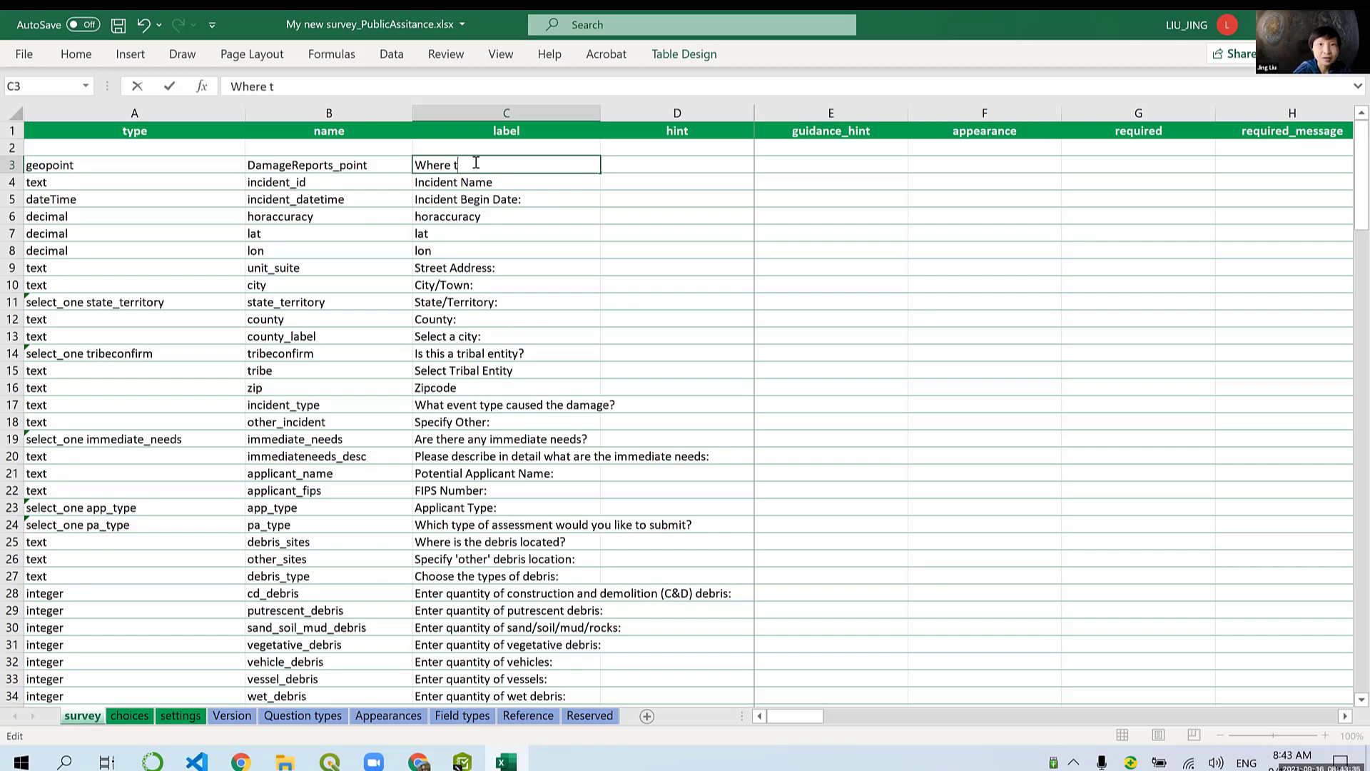
{"action": "key", "text": "BackSpace"}
{"action": "type", "text": "is the da"}
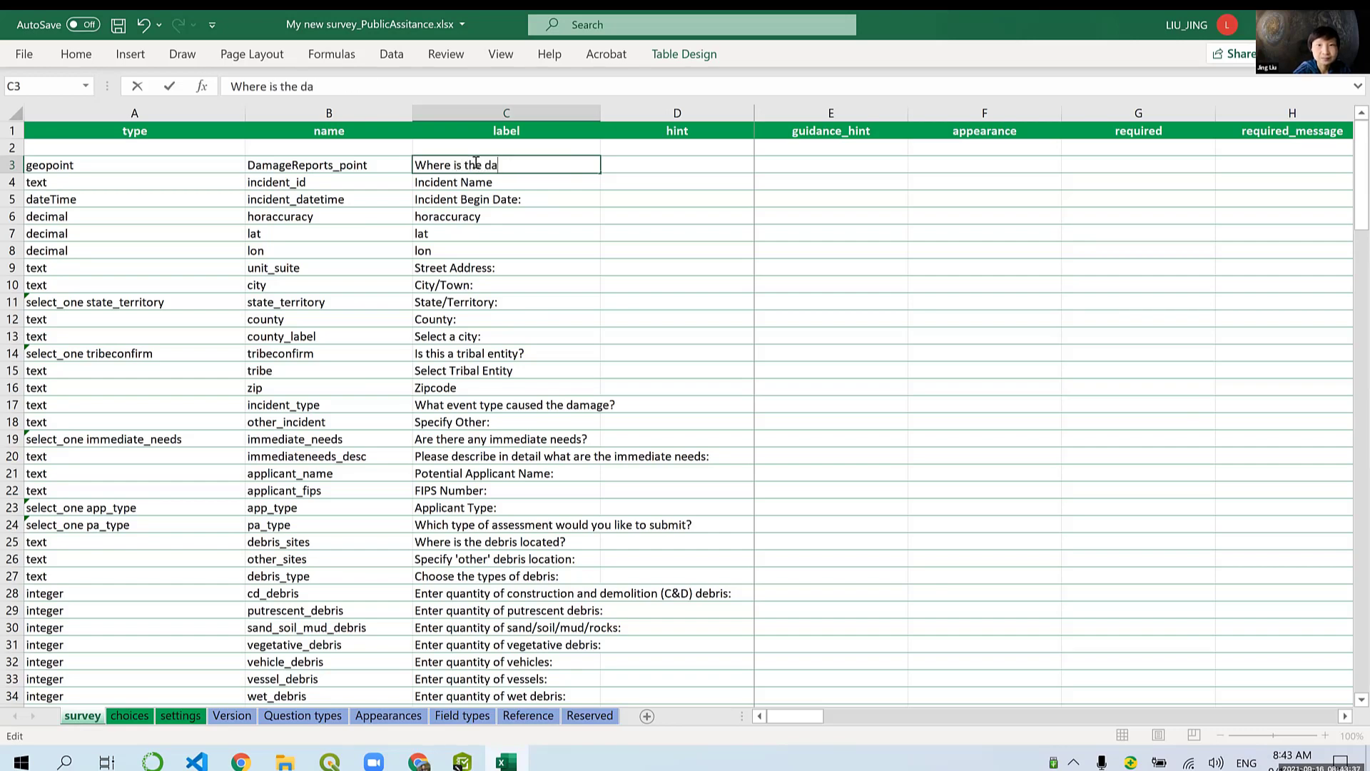
{"action": "type", "text": "mage"}
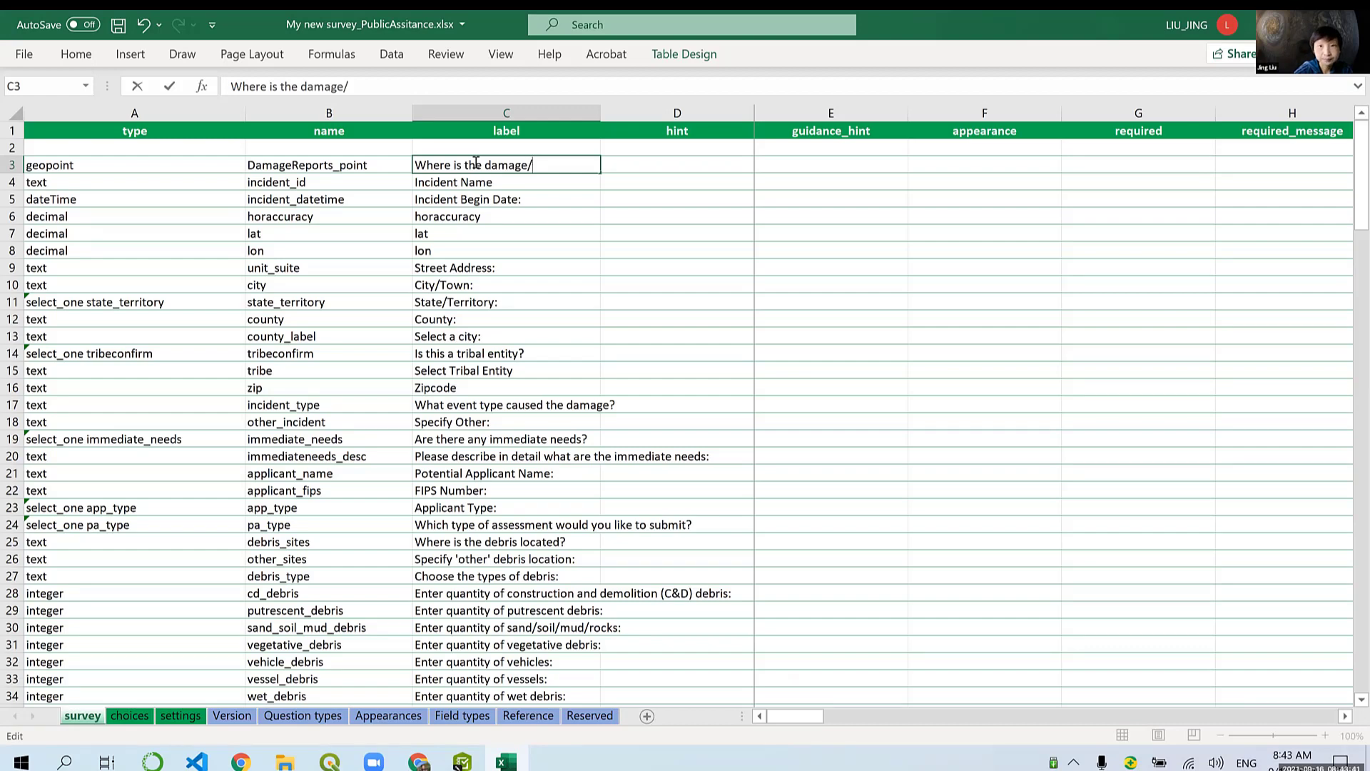
{"action": "type", "text": "?"}
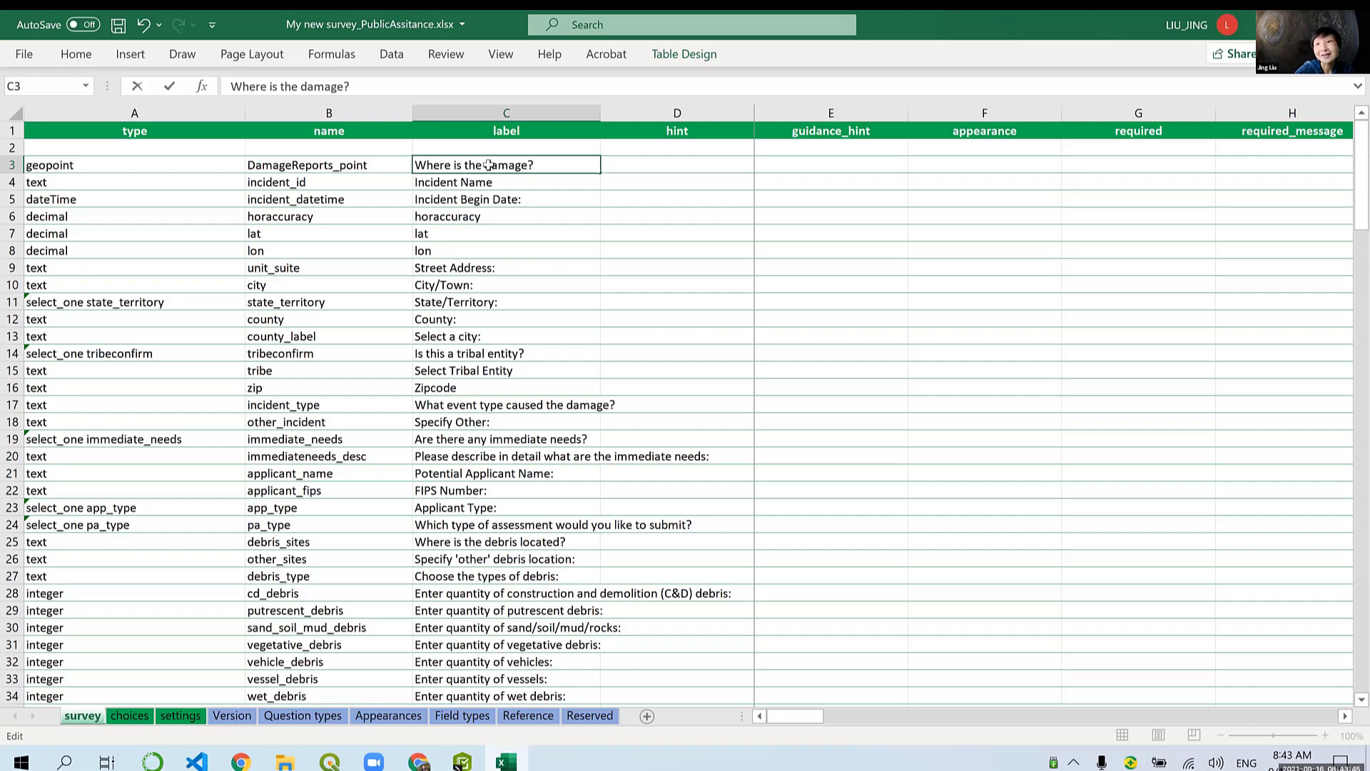
{"action": "key", "text": "Return"}
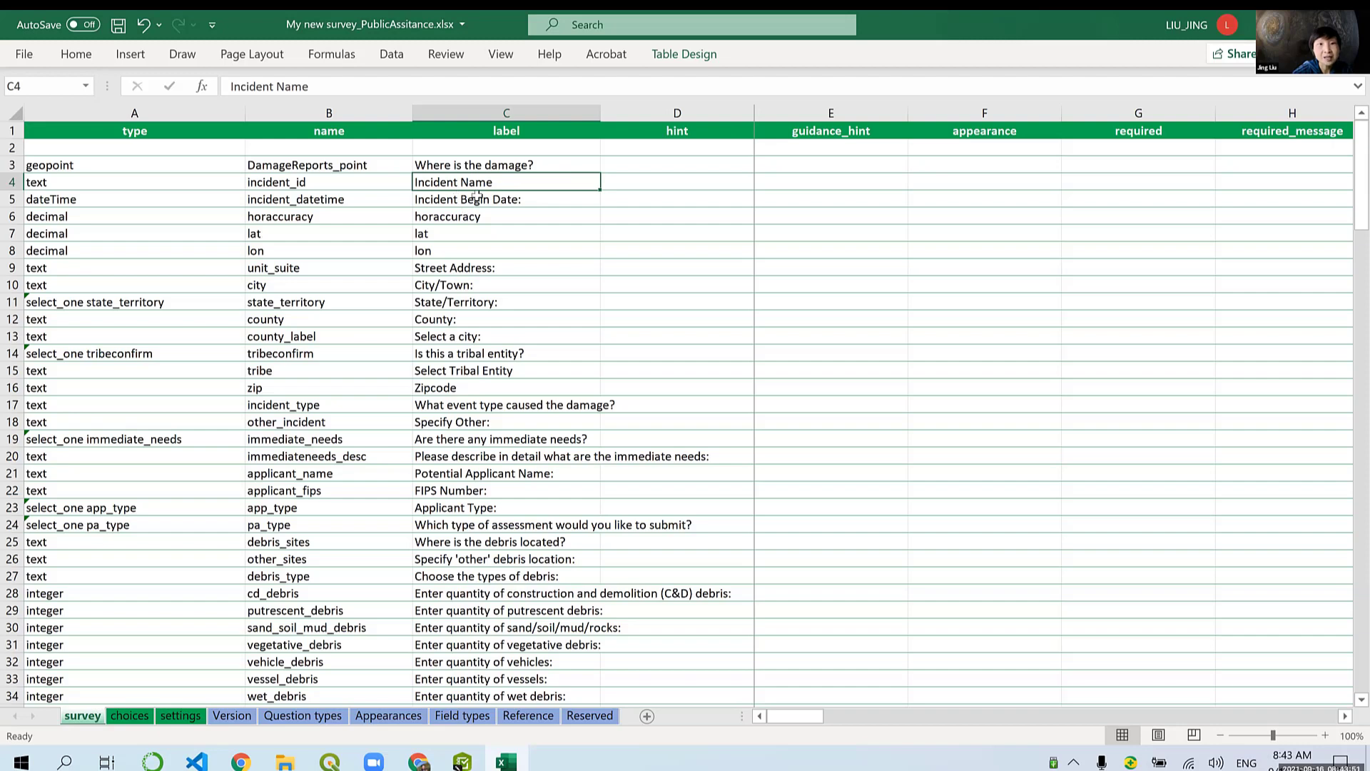
Step: Reword the C6 horaccuracy label to 'how accurate the location info is?'
{"action": "left_click", "coordinate": [428, 219]}
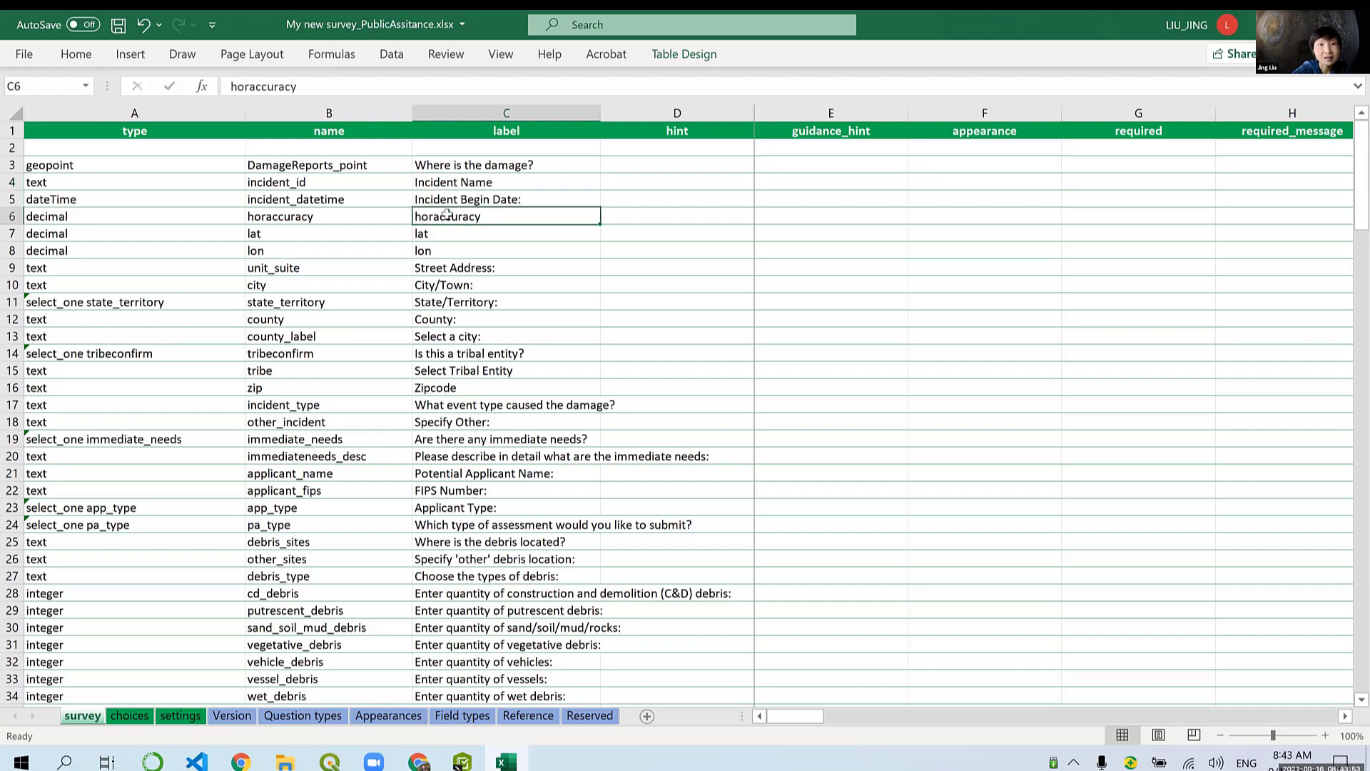
{"action": "double_click", "coordinate": [435, 217]}
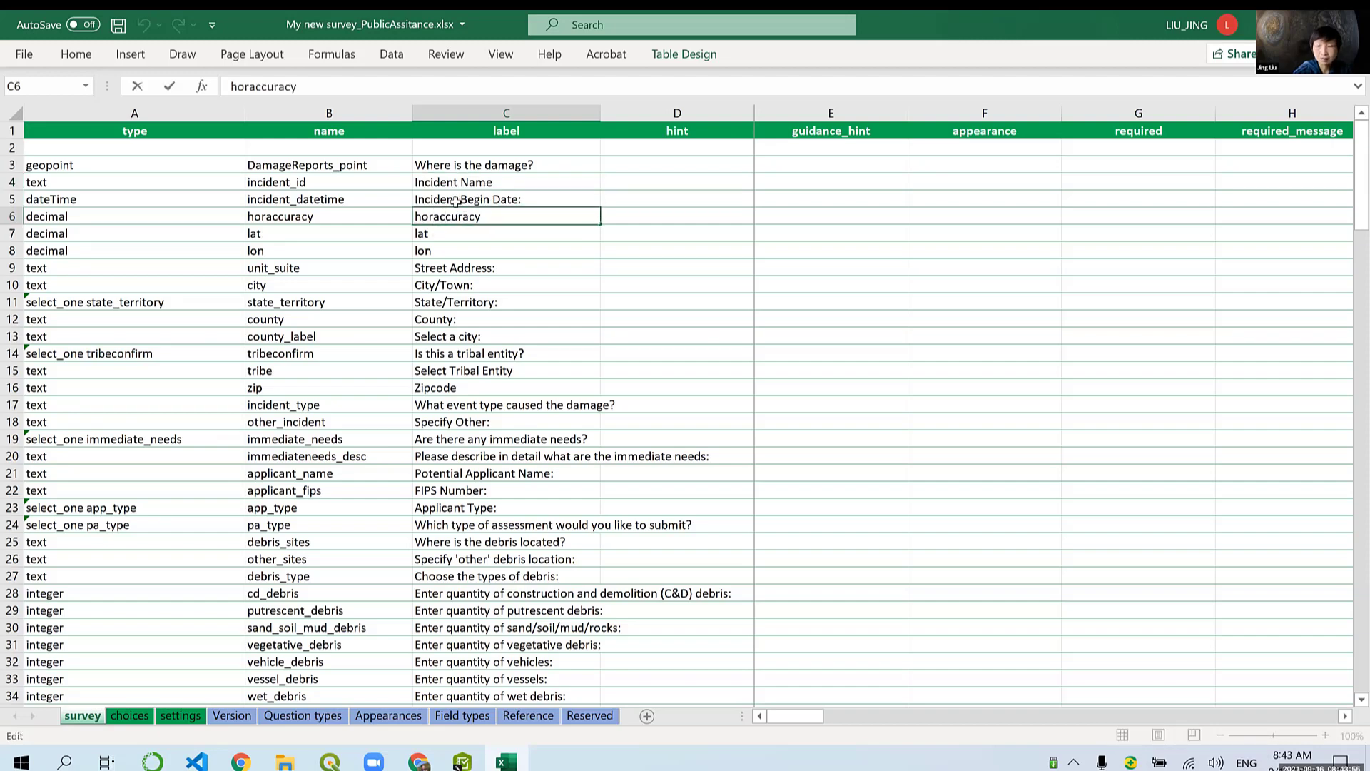
{"action": "key", "text": "BackSpace"}
{"action": "type", "text": "w"}
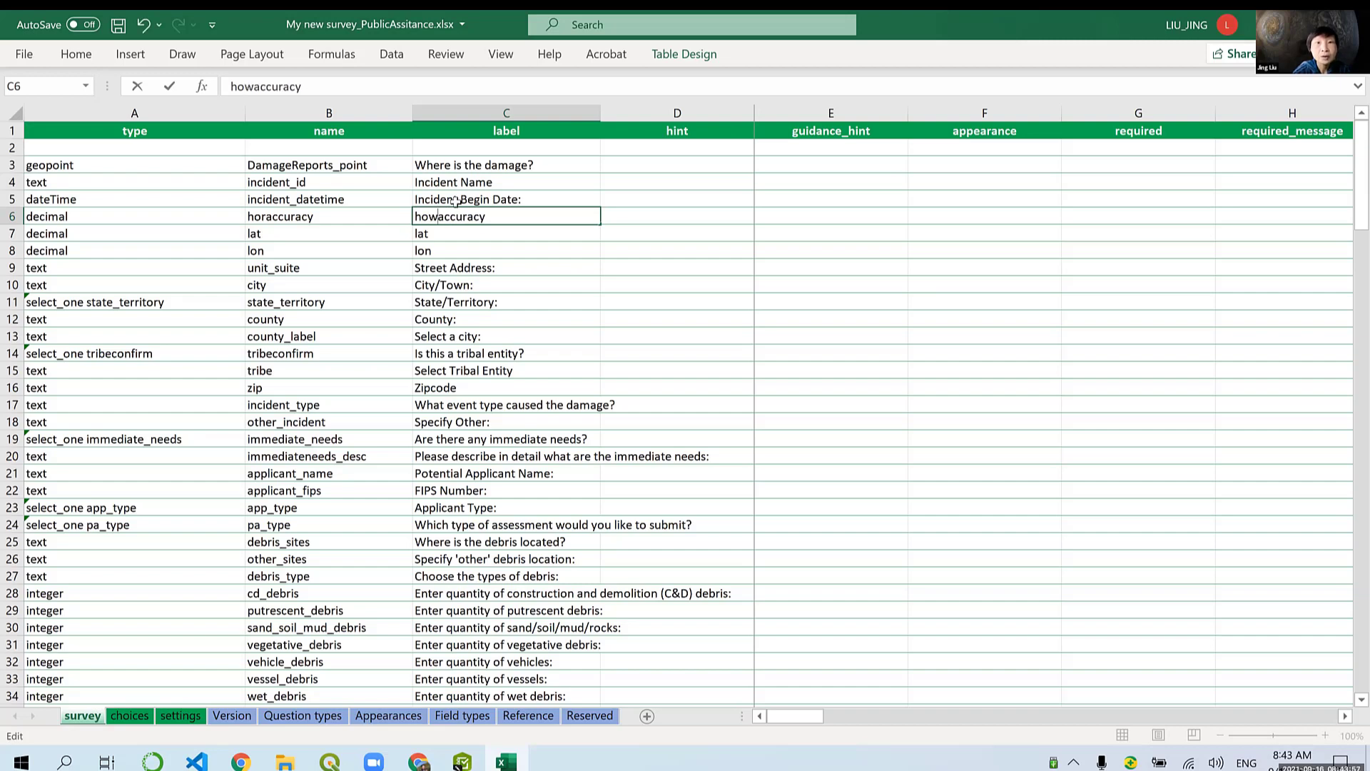
{"action": "type", "text": " the loca"}
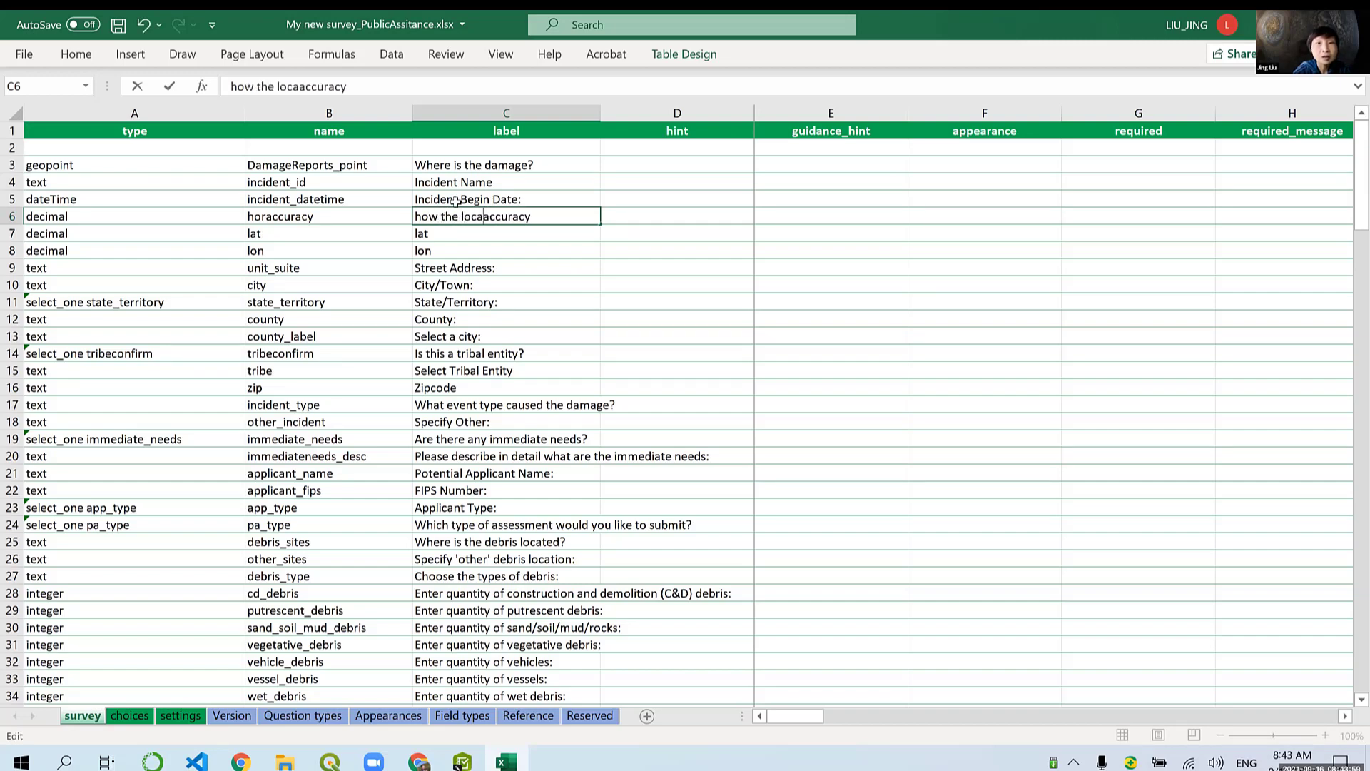
{"action": "key", "text": "BackSpace"}
{"action": "key", "text": "BackSpace"}
{"action": "key", "text": "BackSpace"}
{"action": "key", "text": "BackSpace"}
{"action": "key", "text": "BackSpace"}
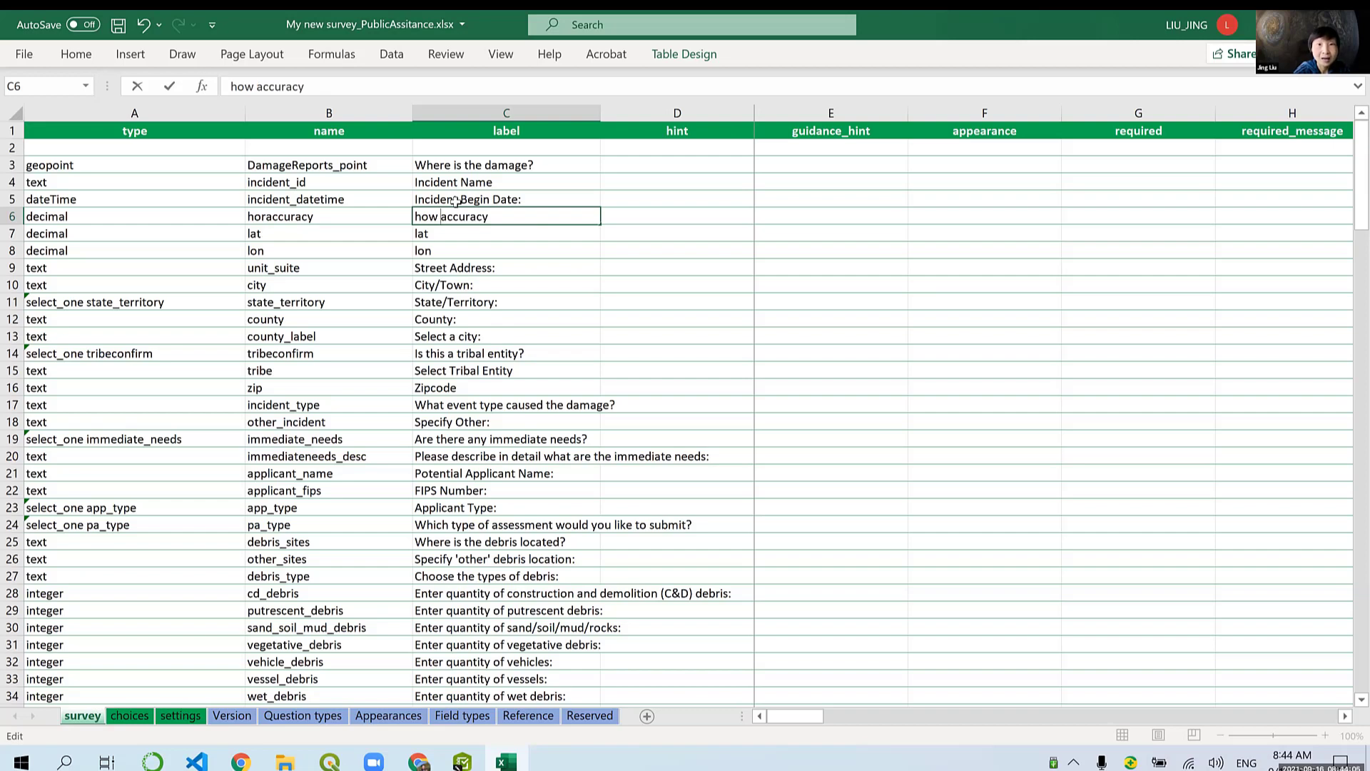
{"action": "key", "text": "ctrl+Delete"}
{"action": "type", "text": "accurate"}
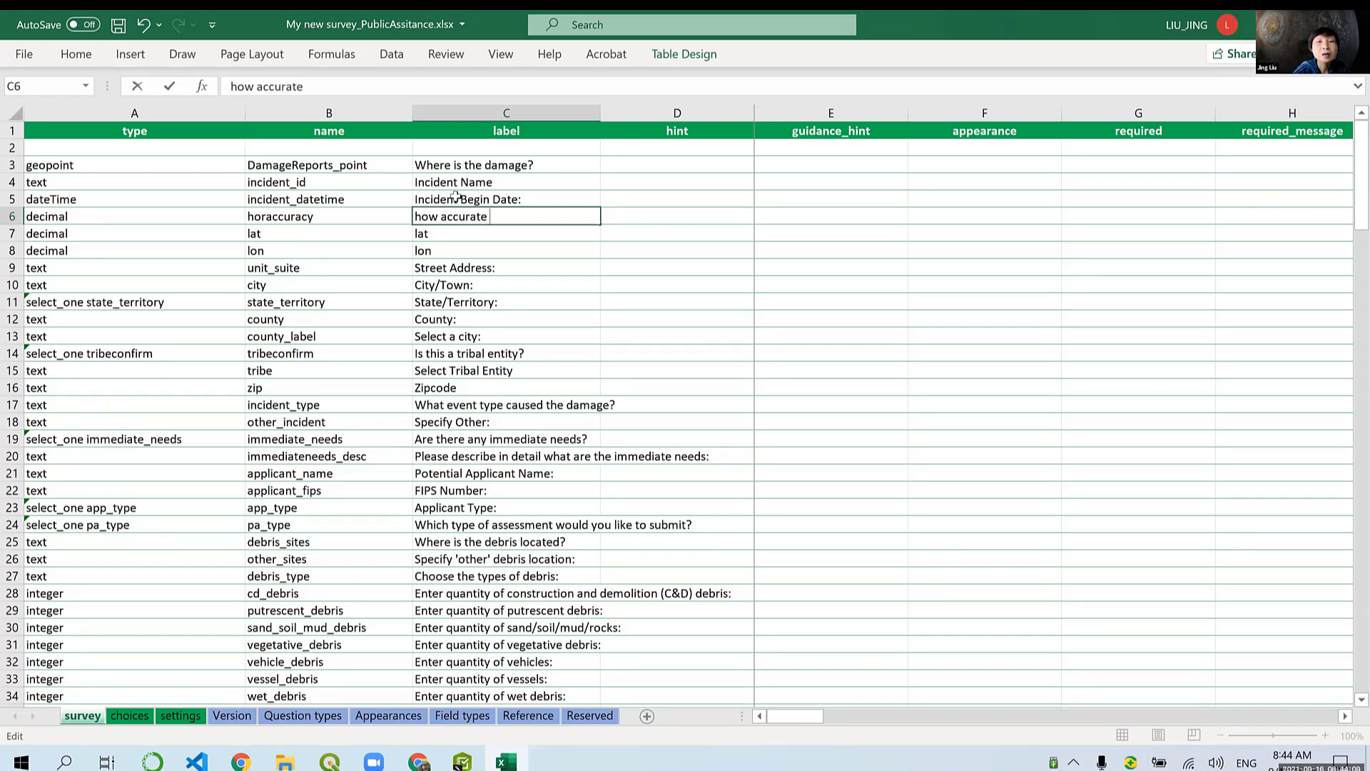
{"action": "type", "text": " the locati"}
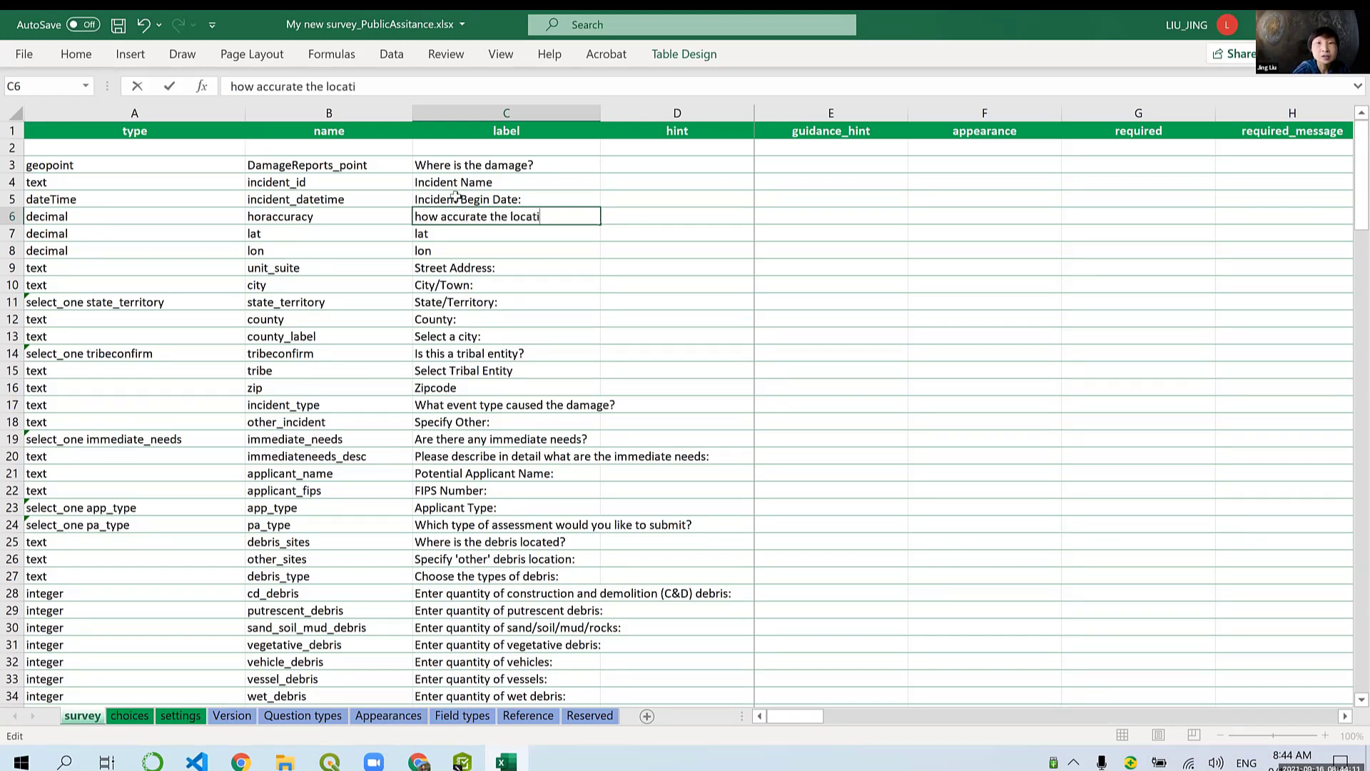
{"action": "type", "text": "on info is?"}
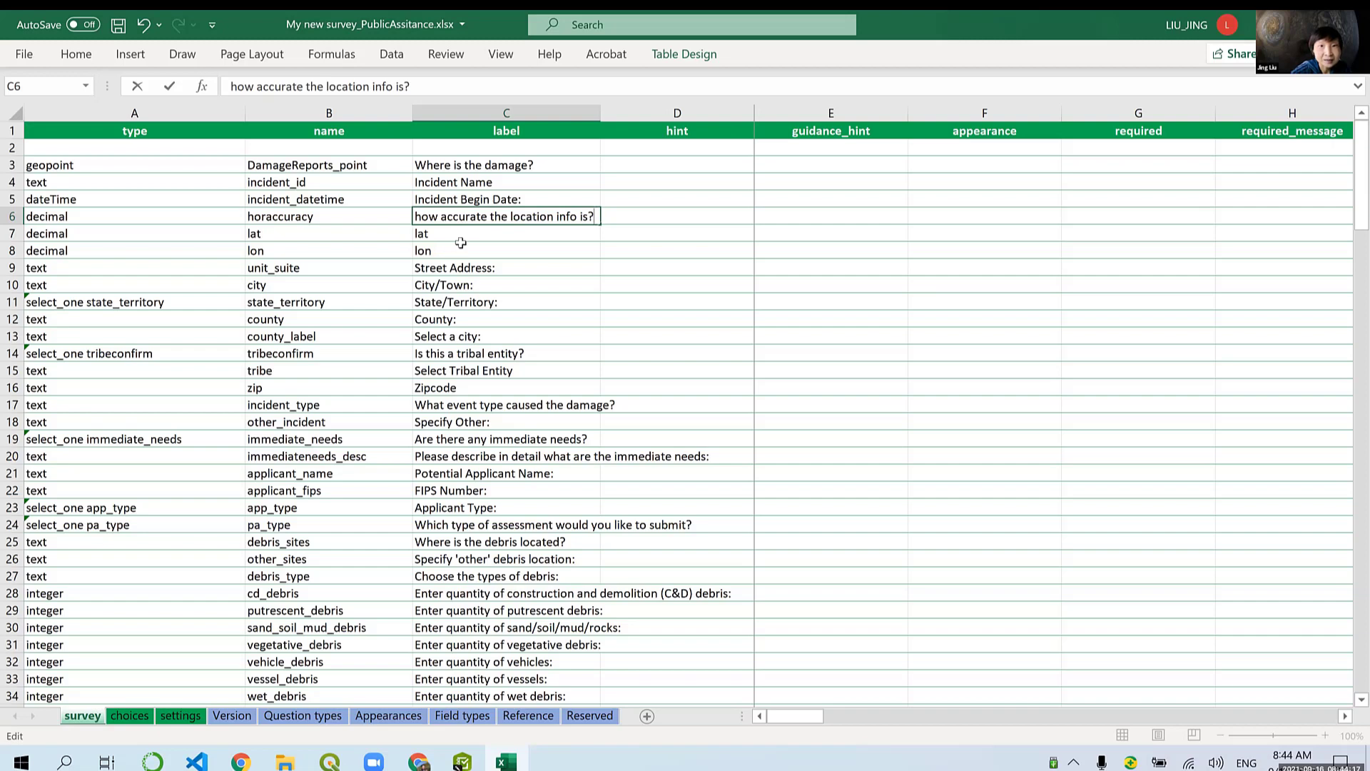
{"action": "left_click", "coordinate": [469, 230]}
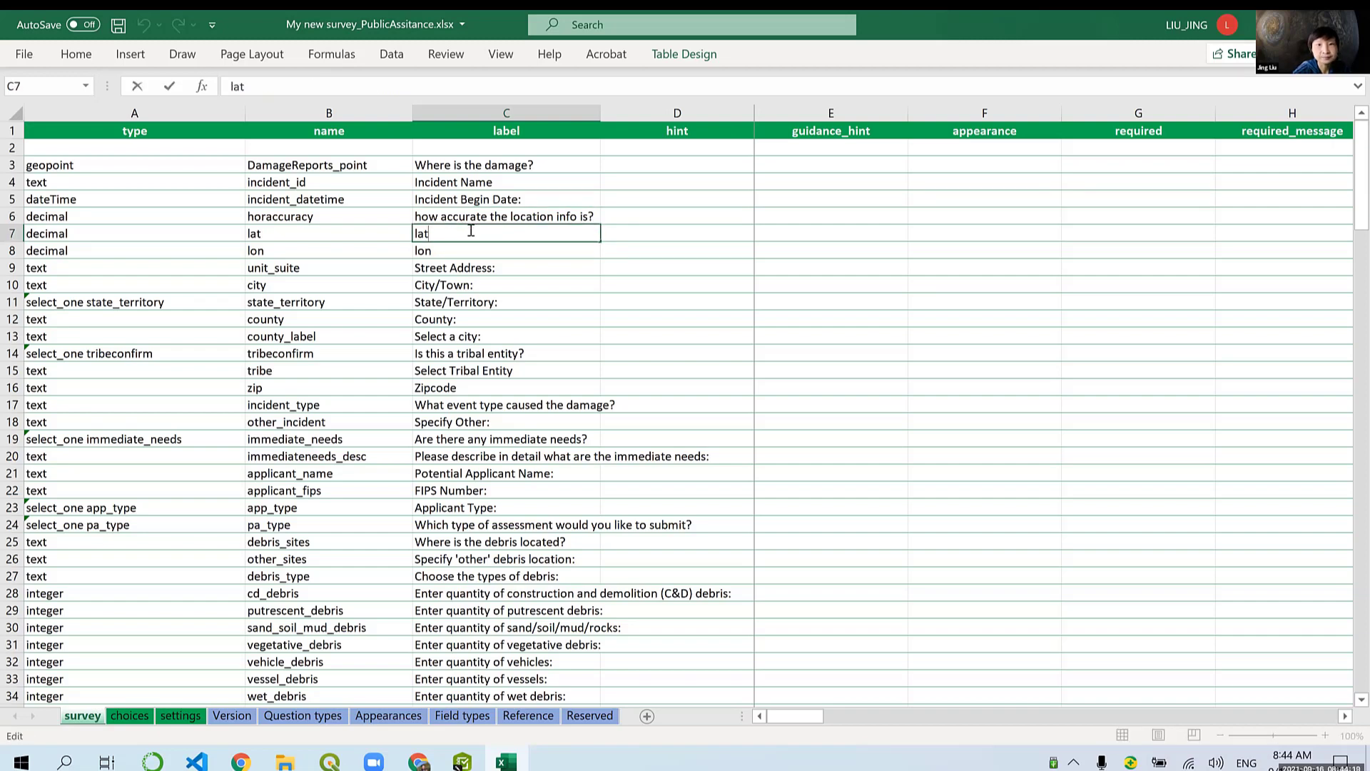
Step: Change the C7 label to 'latitude' and begin retyping C8 as longitude
{"action": "type", "text": "itude"}
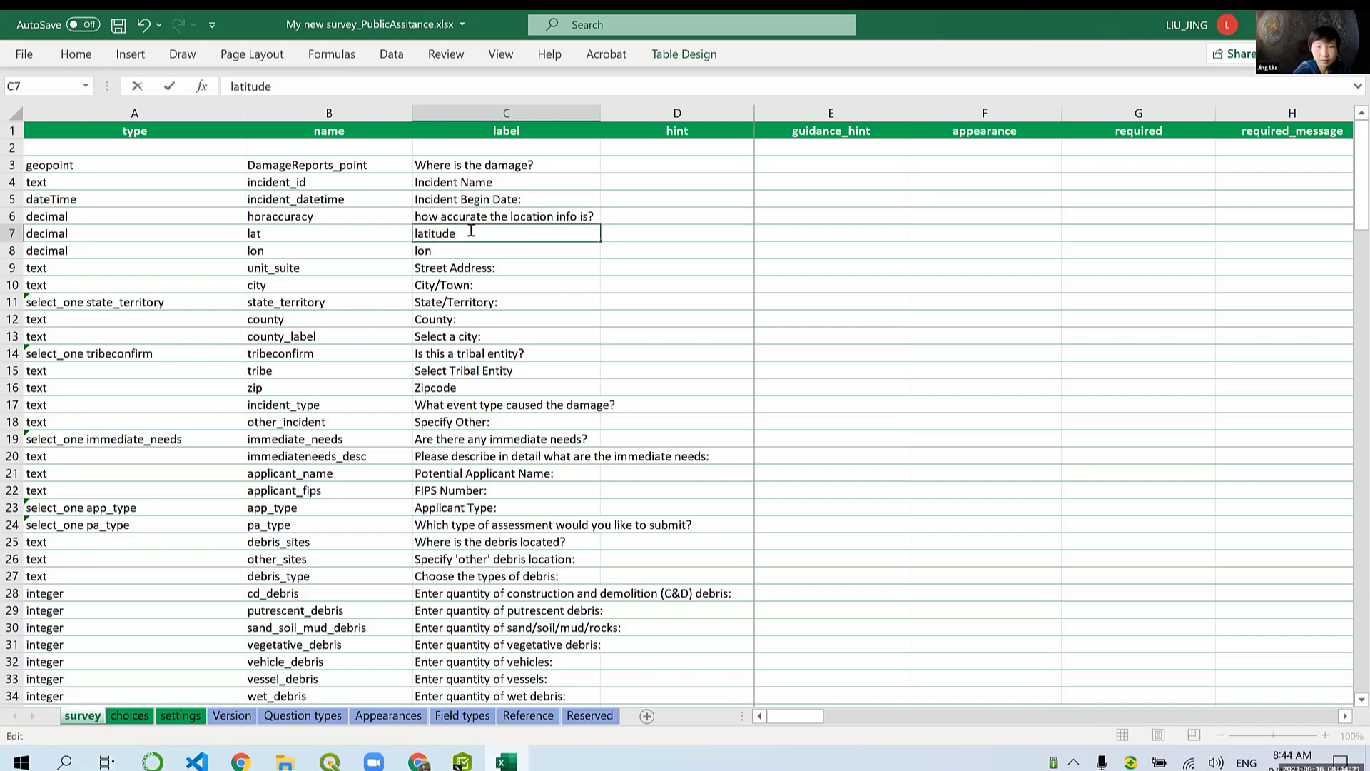
{"action": "key", "text": "Return"}
{"action": "type", "text": "log"}
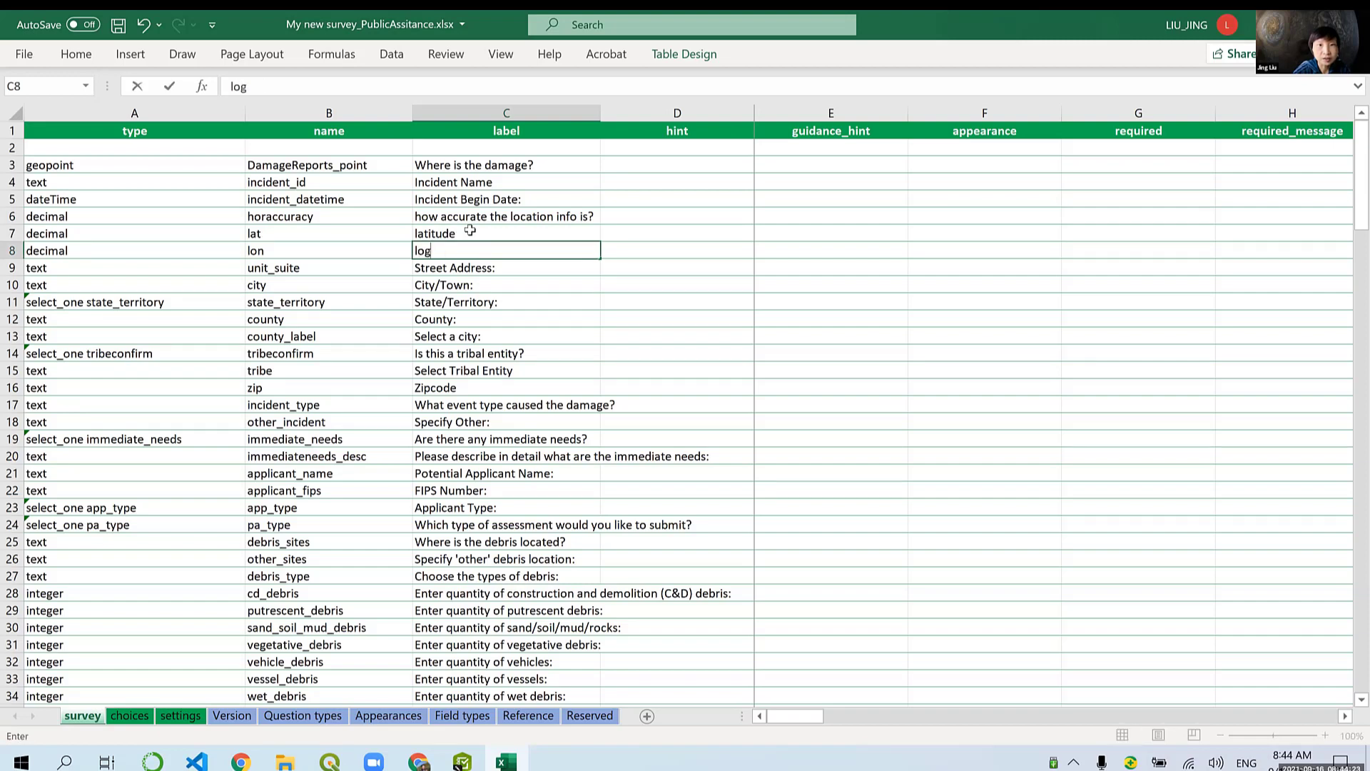
{"action": "type", "text": "ngitude"}
Step: Commit 'longitude' in C8 and look over the City/Town, State/Territory and County labels
{"action": "left_click", "coordinate": [487, 284]}
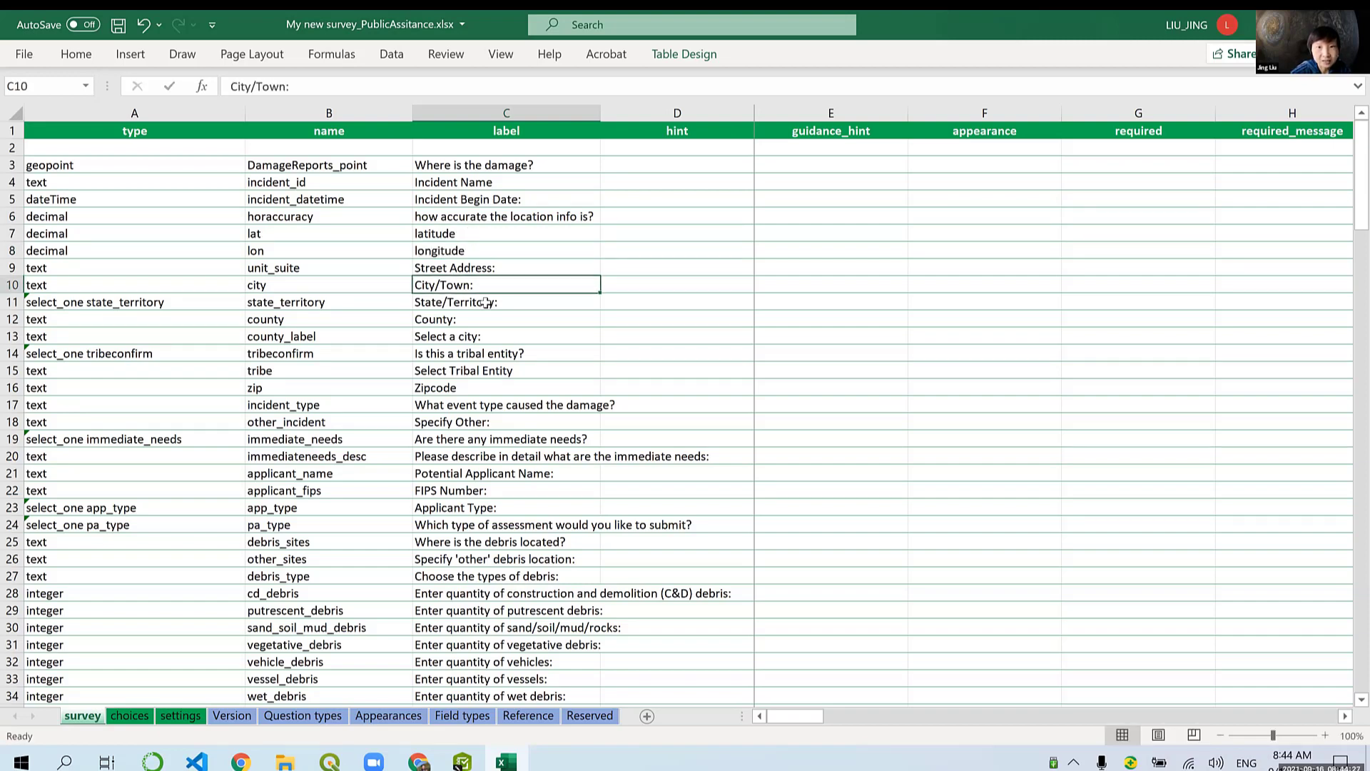
{"action": "left_click", "coordinate": [474, 302]}
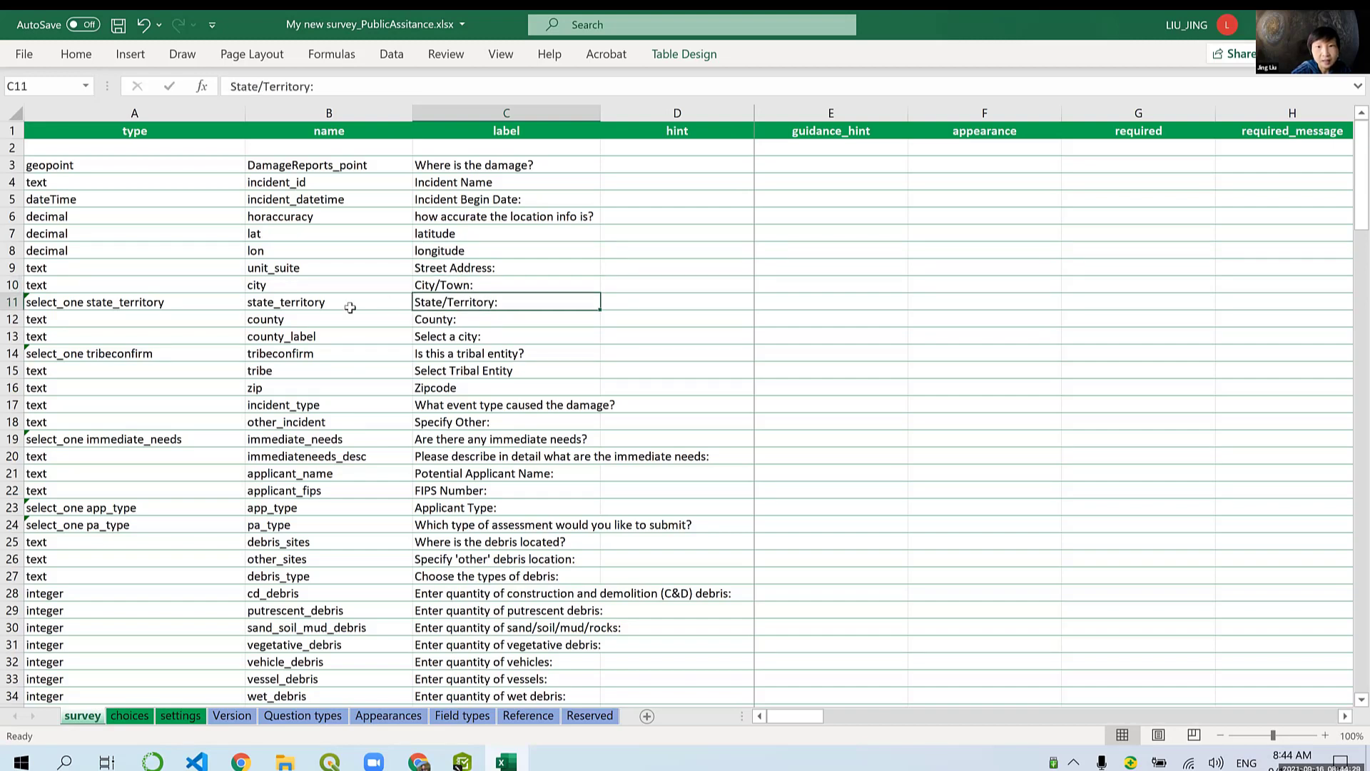
{"action": "left_click", "coordinate": [492, 318]}
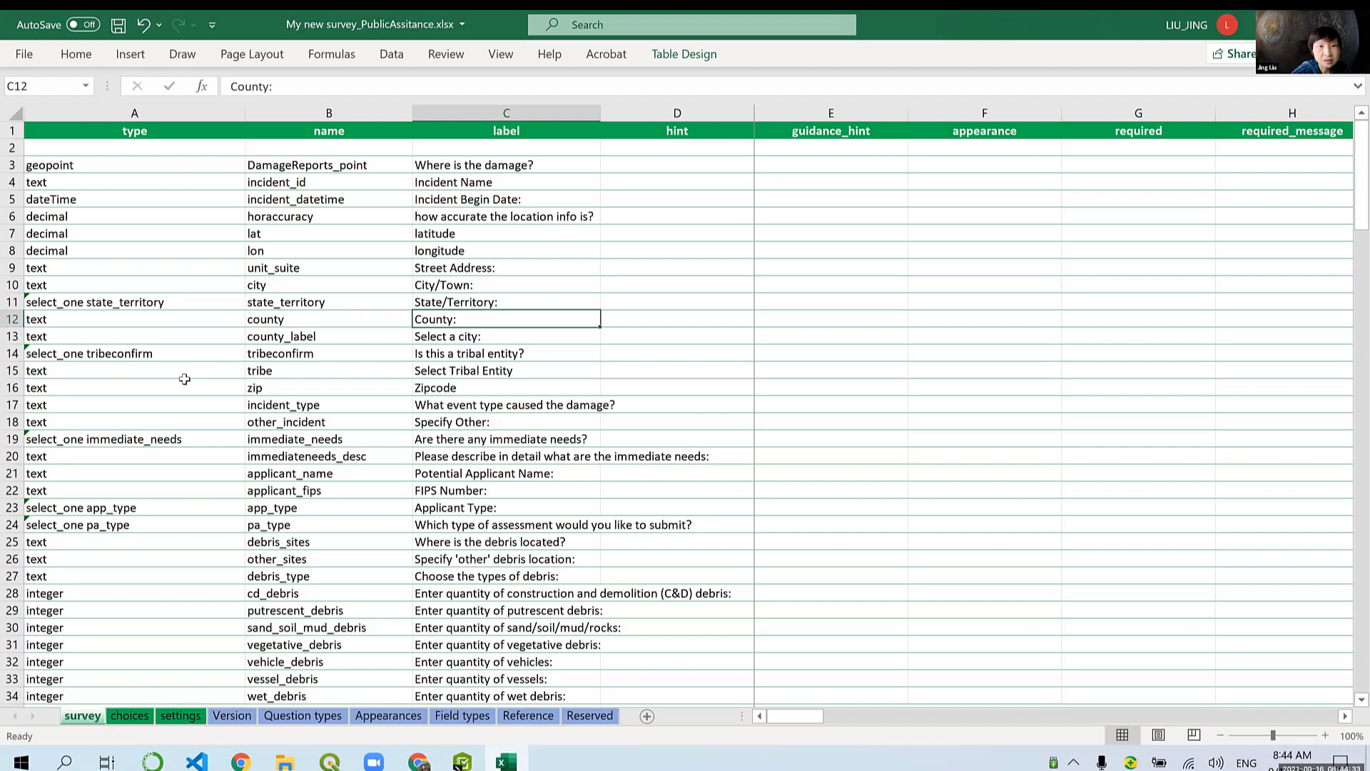
{"action": "left_click", "coordinate": [10, 336]}
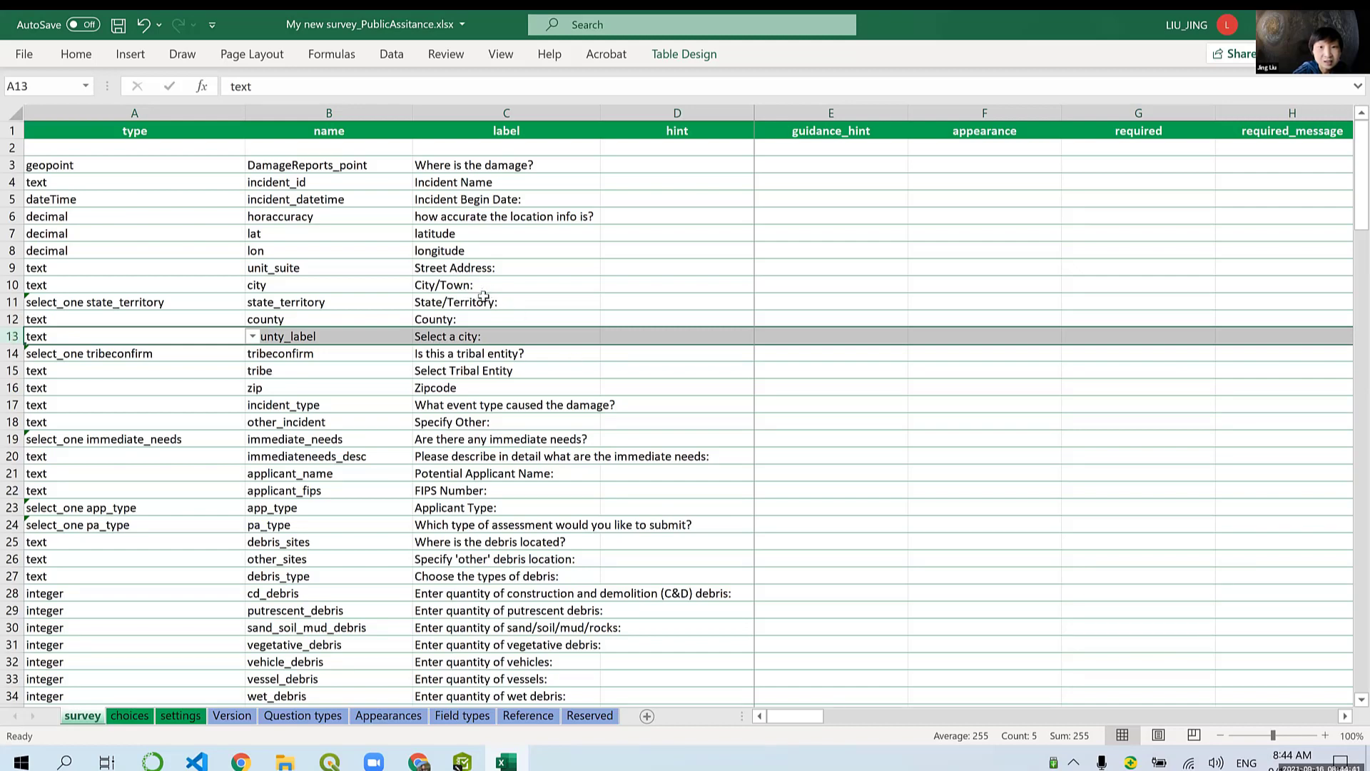
Step: Change the state_territory question's type in A11 from select_one state_territory to text
{"action": "left_click", "coordinate": [131, 301]}
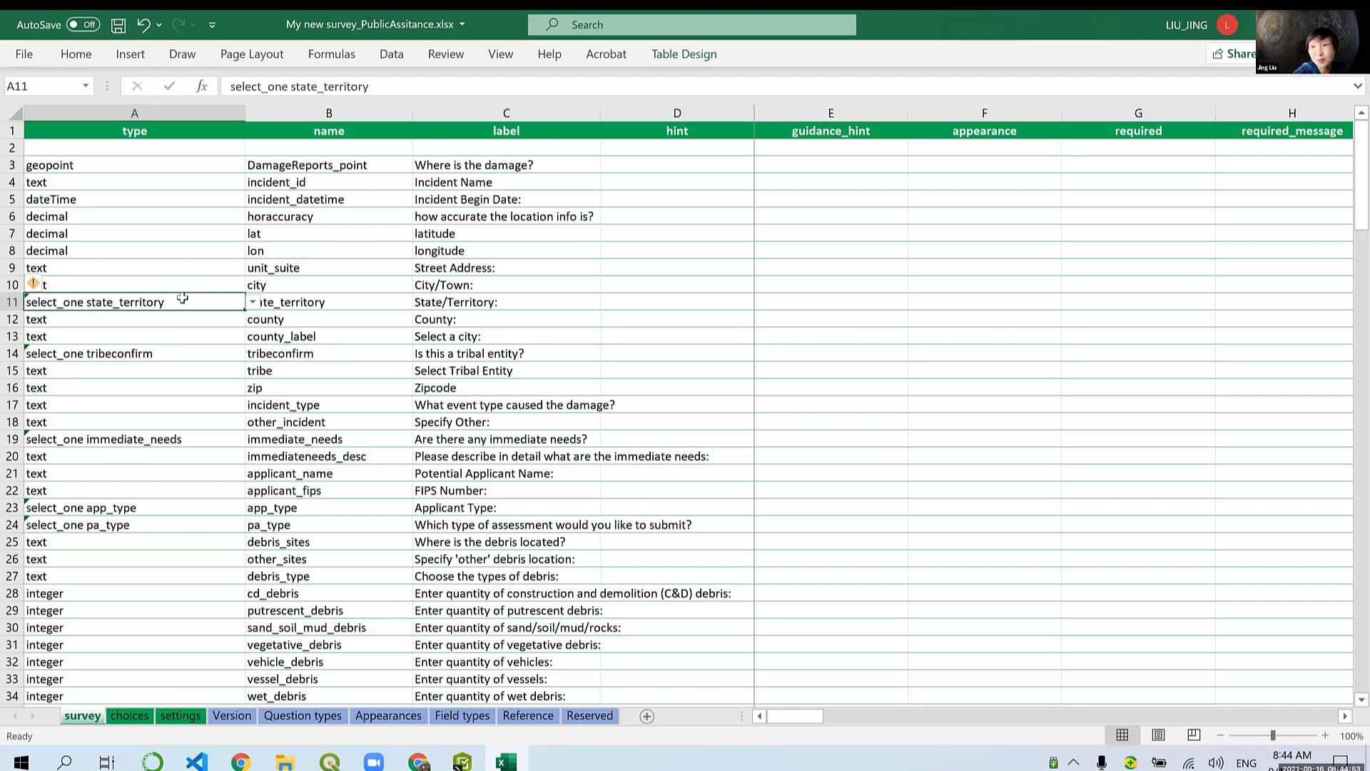
{"action": "type", "text": "text"}
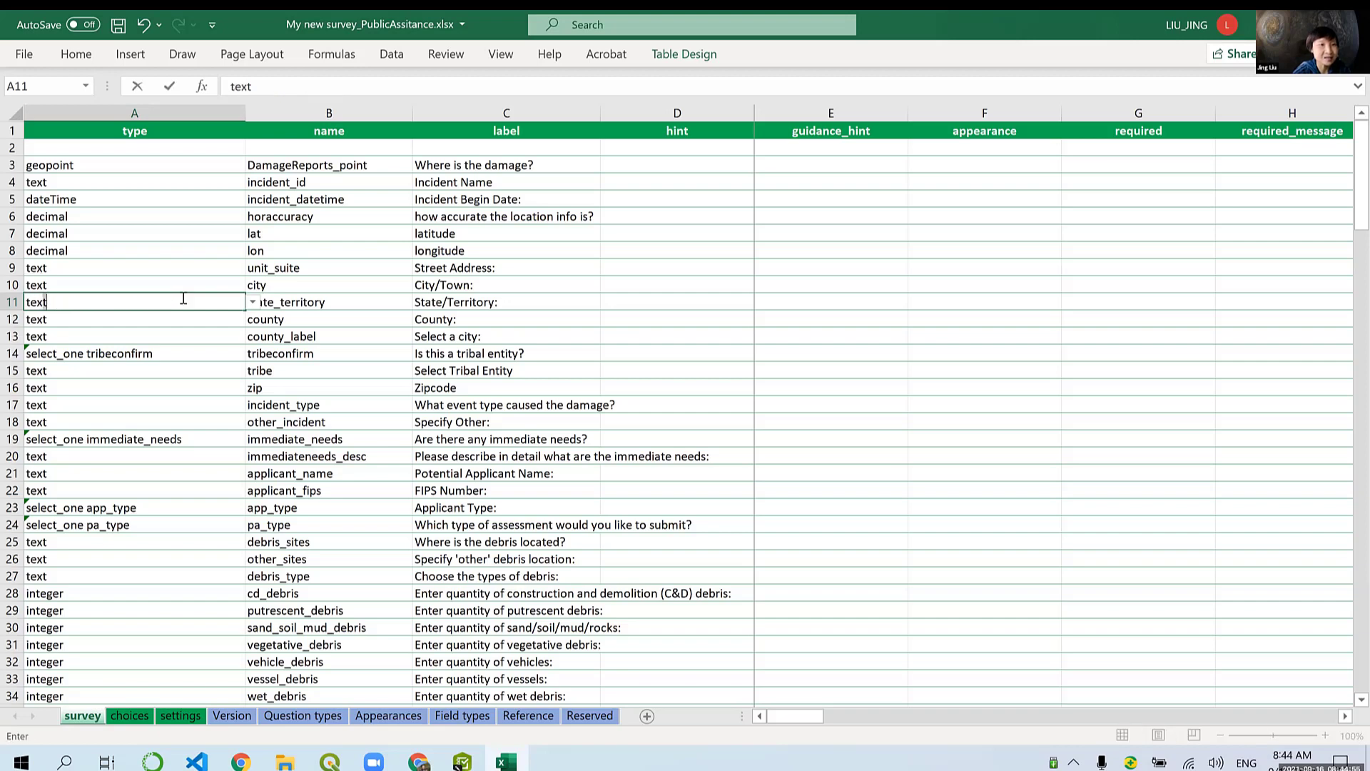
{"action": "left_click", "coordinate": [292, 368]}
{"action": "left_click", "coordinate": [320, 302]}
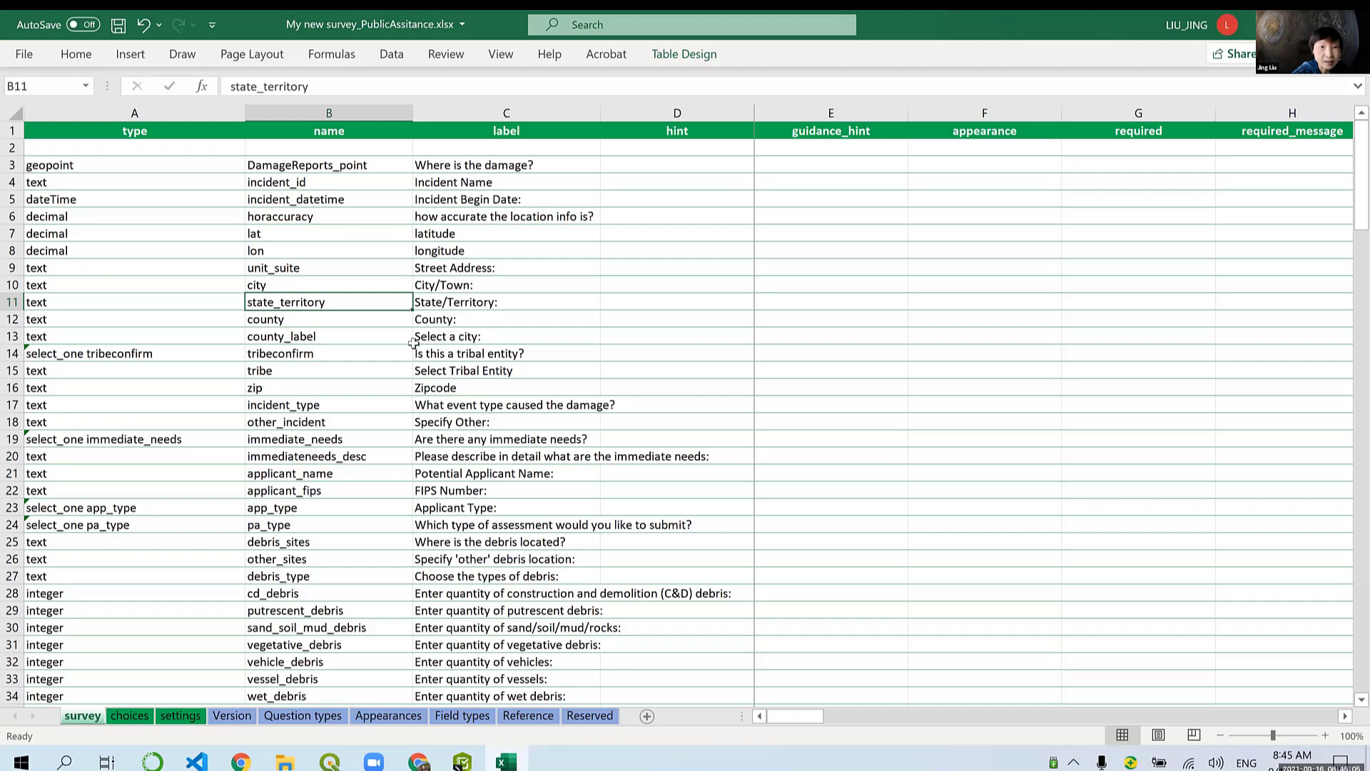
{"action": "left_click", "coordinate": [435, 319]}
{"action": "left_click", "coordinate": [300, 336]}
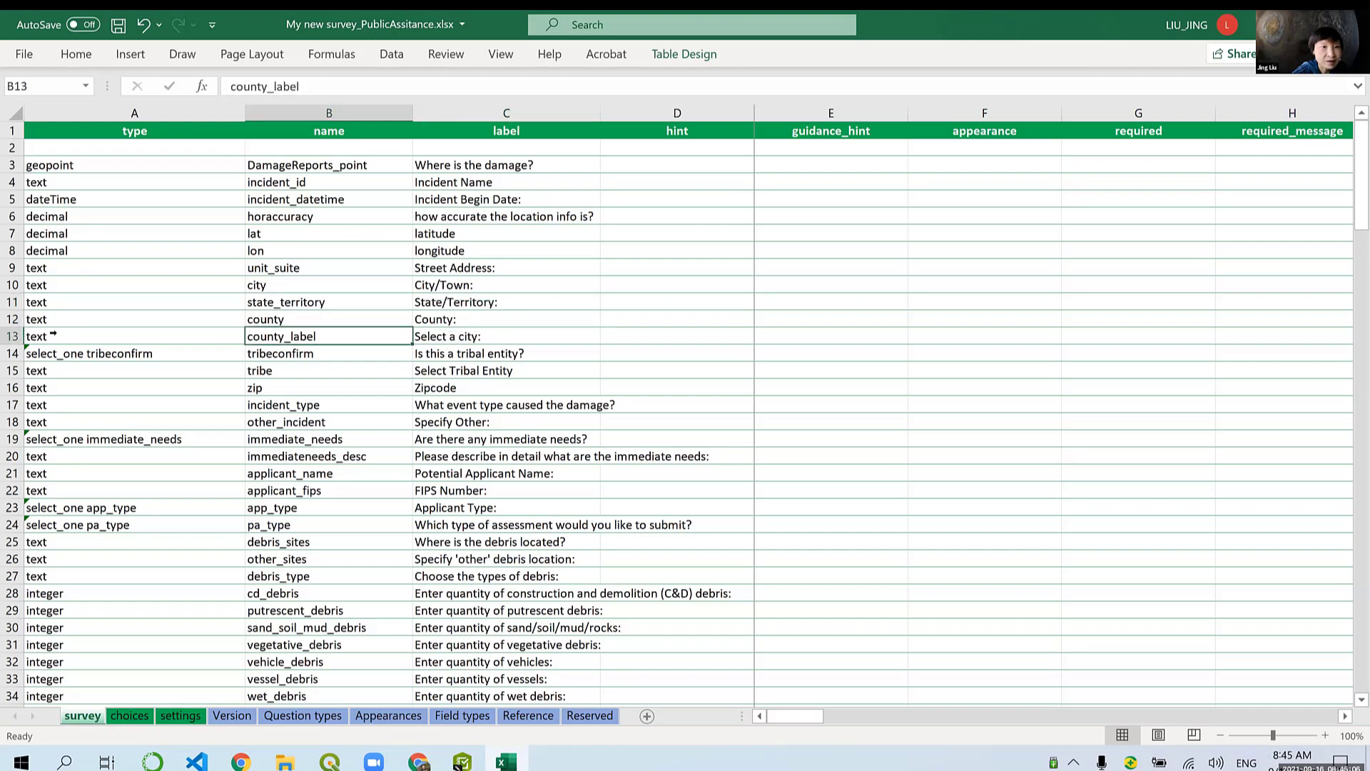
Step: Delete the county_label 'Select a city:' row 13, removing an accidentally inserted blank row first
{"action": "left_click", "coordinate": [13, 336]}
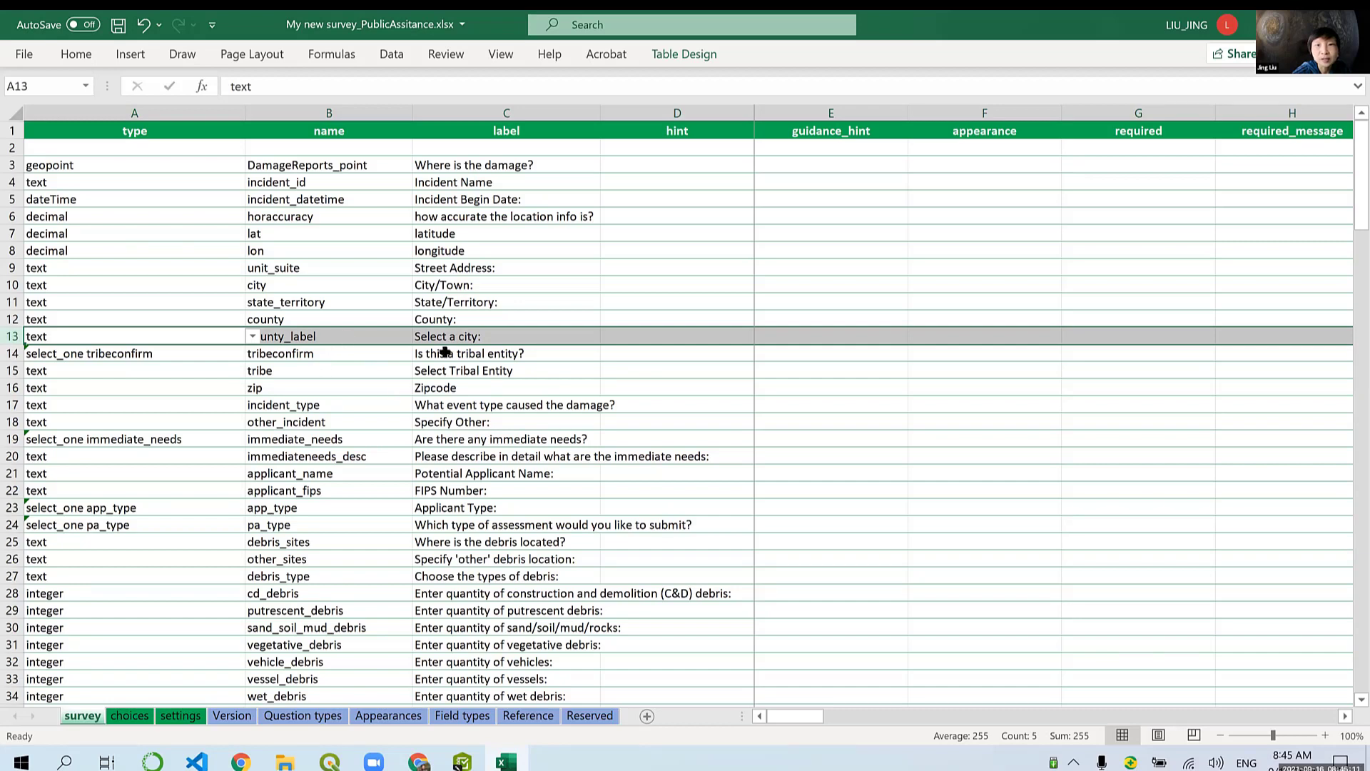
{"action": "right_click", "coordinate": [13, 337]}
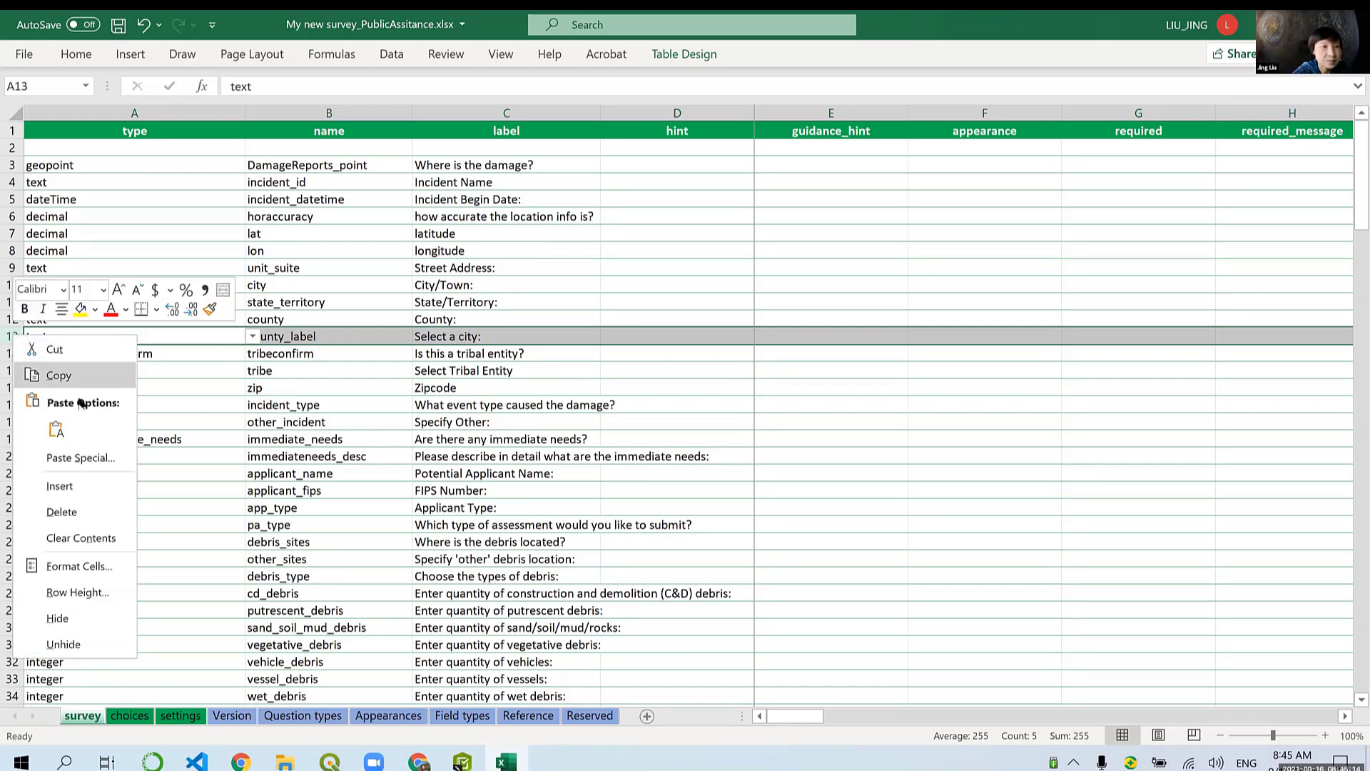
{"action": "left_click", "coordinate": [62, 487]}
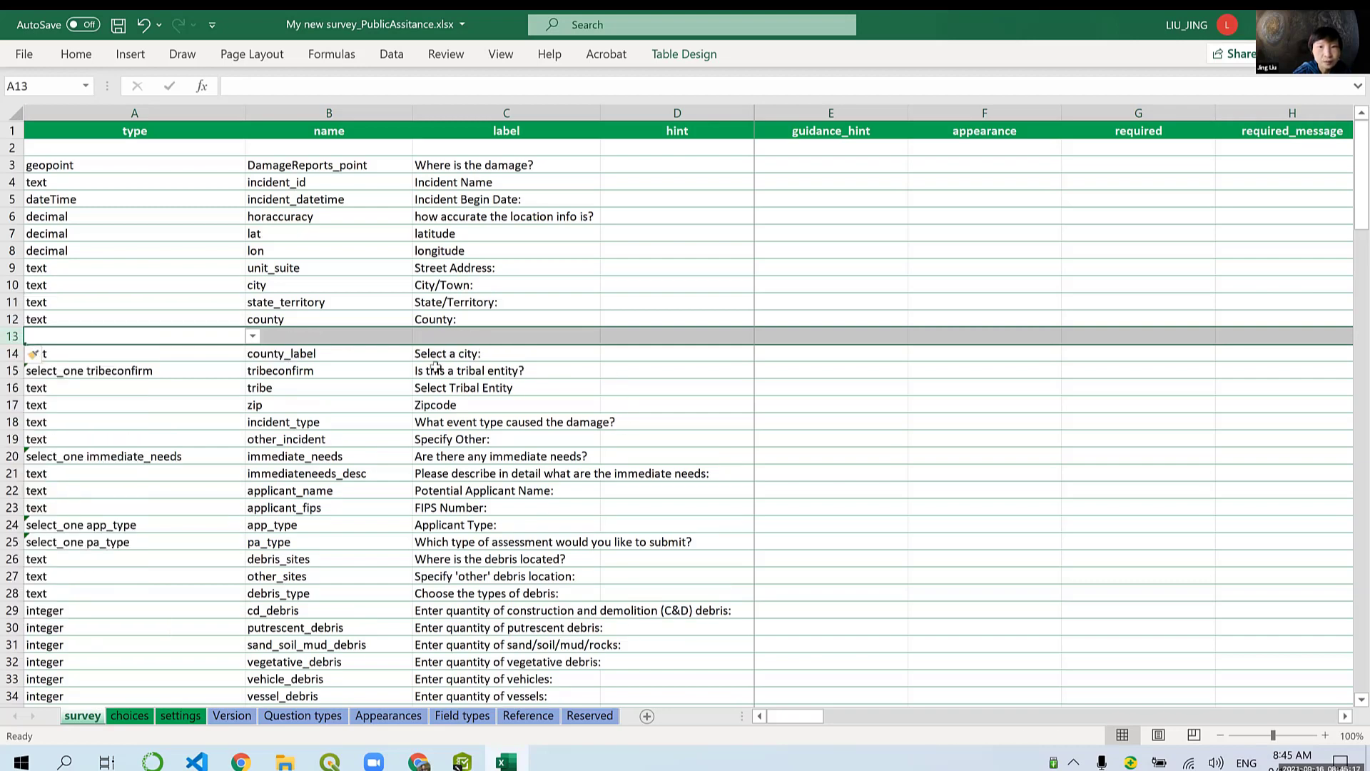
{"action": "left_click", "coordinate": [463, 367]}
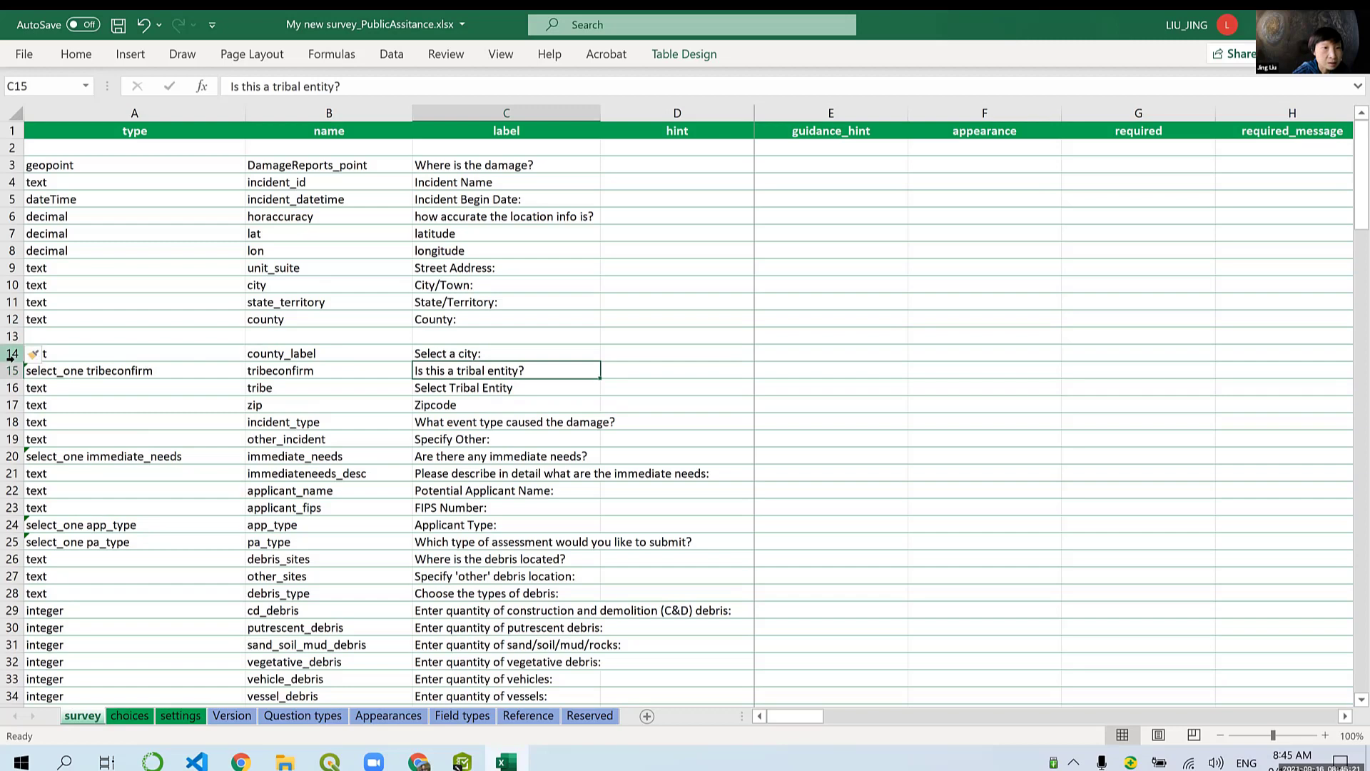
{"action": "mouse_move", "coordinate": [12, 353]}
{"action": "left_mouse_down"}
{"action": "mouse_move", "coordinate": [11, 388]}
{"action": "mouse_move", "coordinate": [15, 349]}
{"action": "left_mouse_up"}
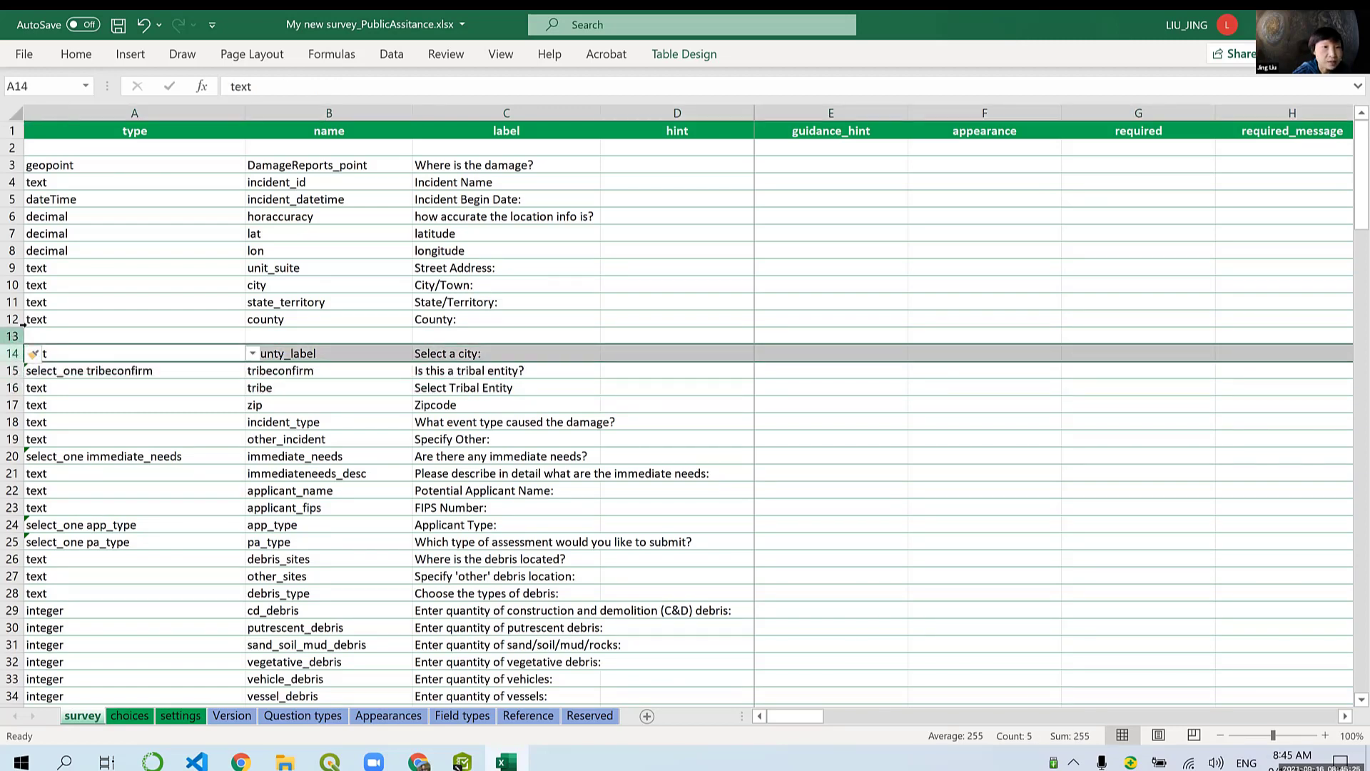
{"action": "left_click", "coordinate": [8, 338]}
{"action": "right_click", "coordinate": [3, 340]}
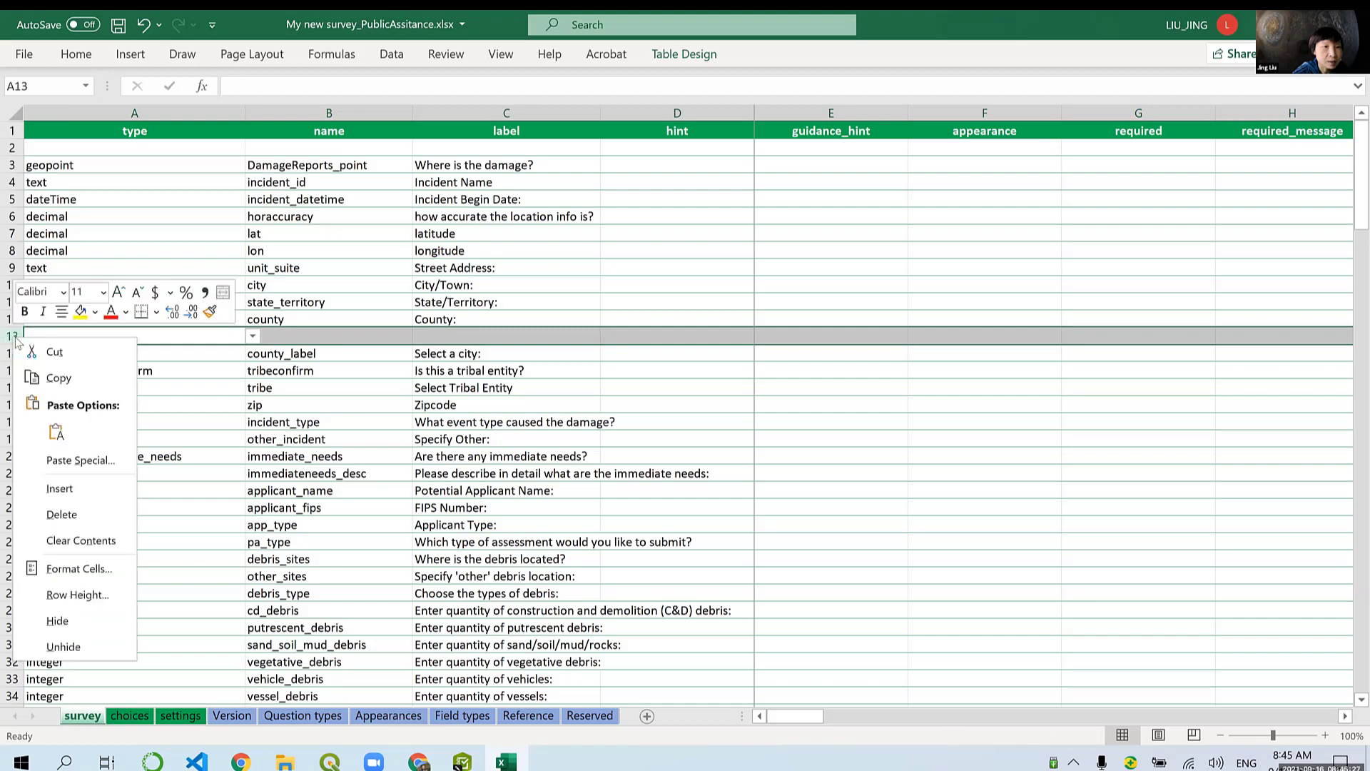
{"action": "left_click", "coordinate": [78, 514]}
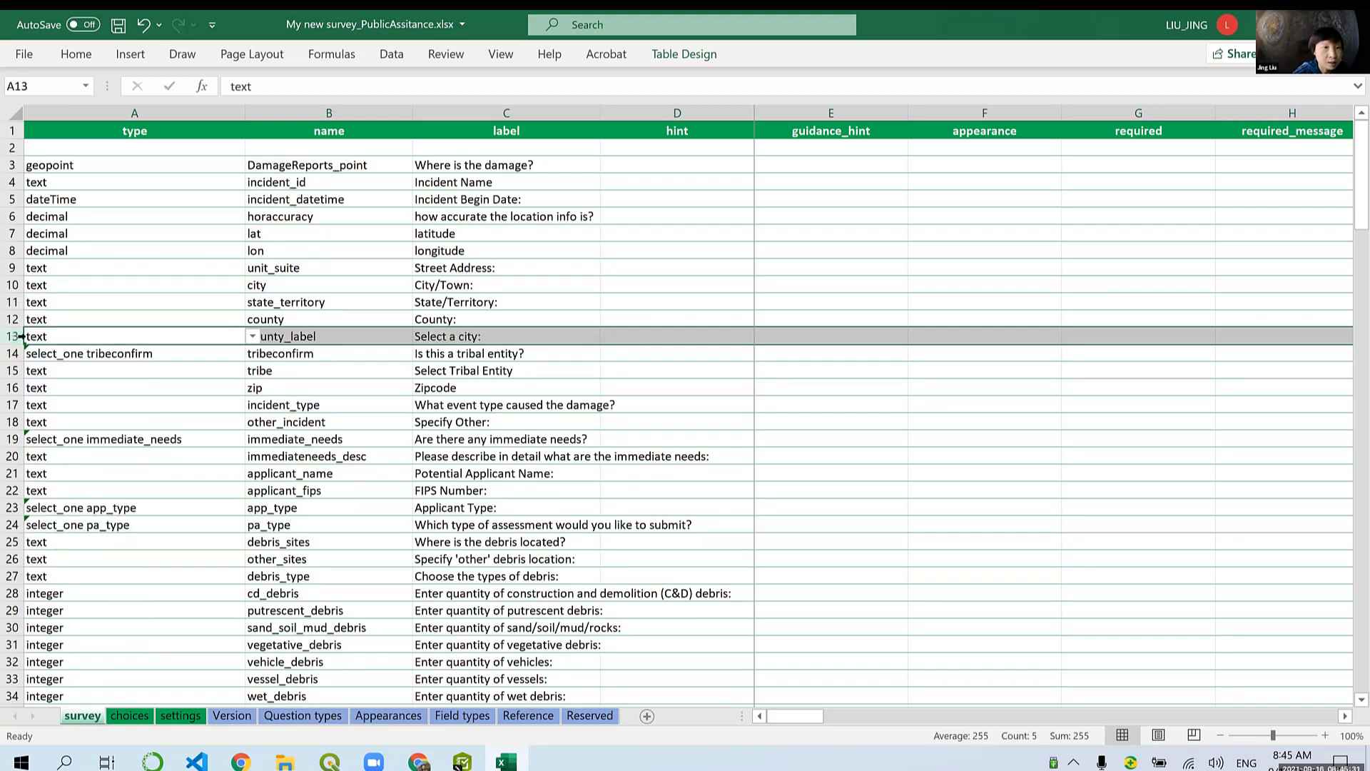
{"action": "right_click", "coordinate": [21, 341]}
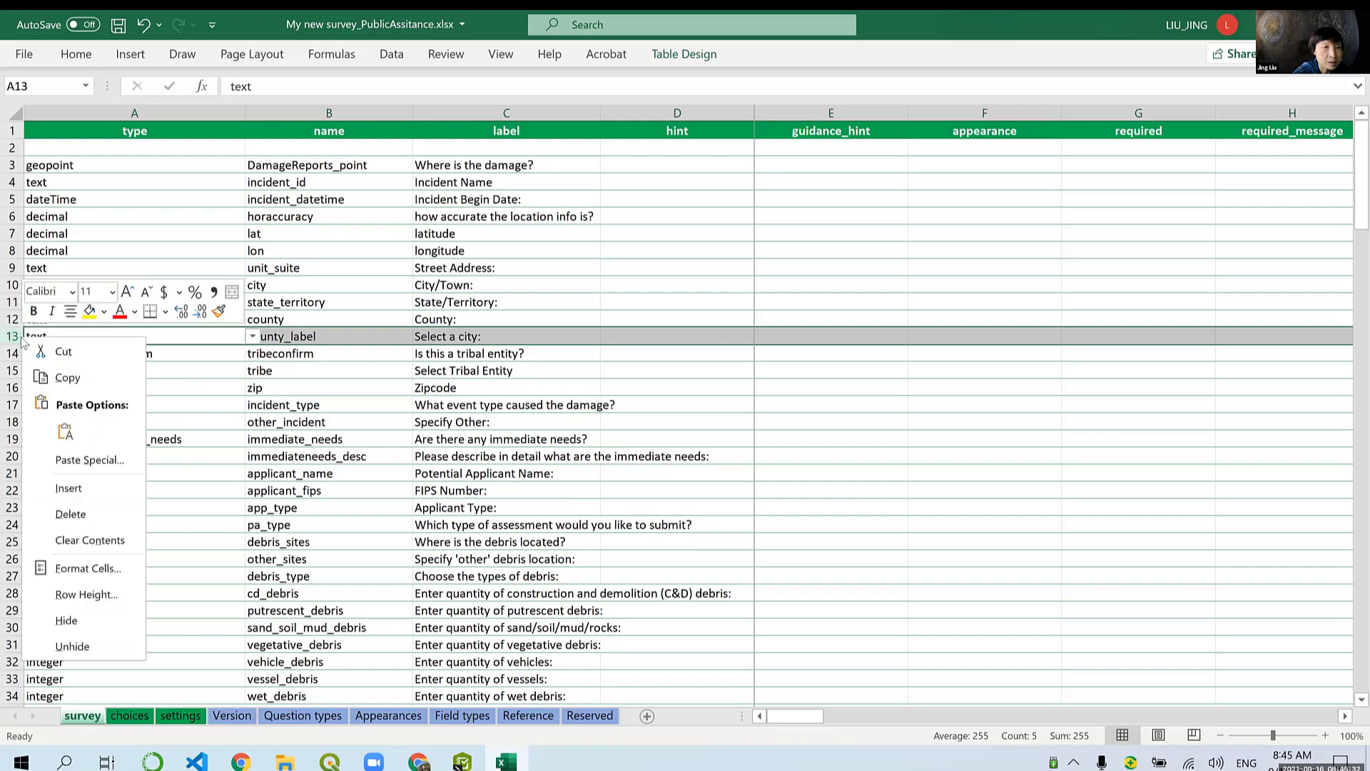
{"action": "left_click", "coordinate": [77, 513]}
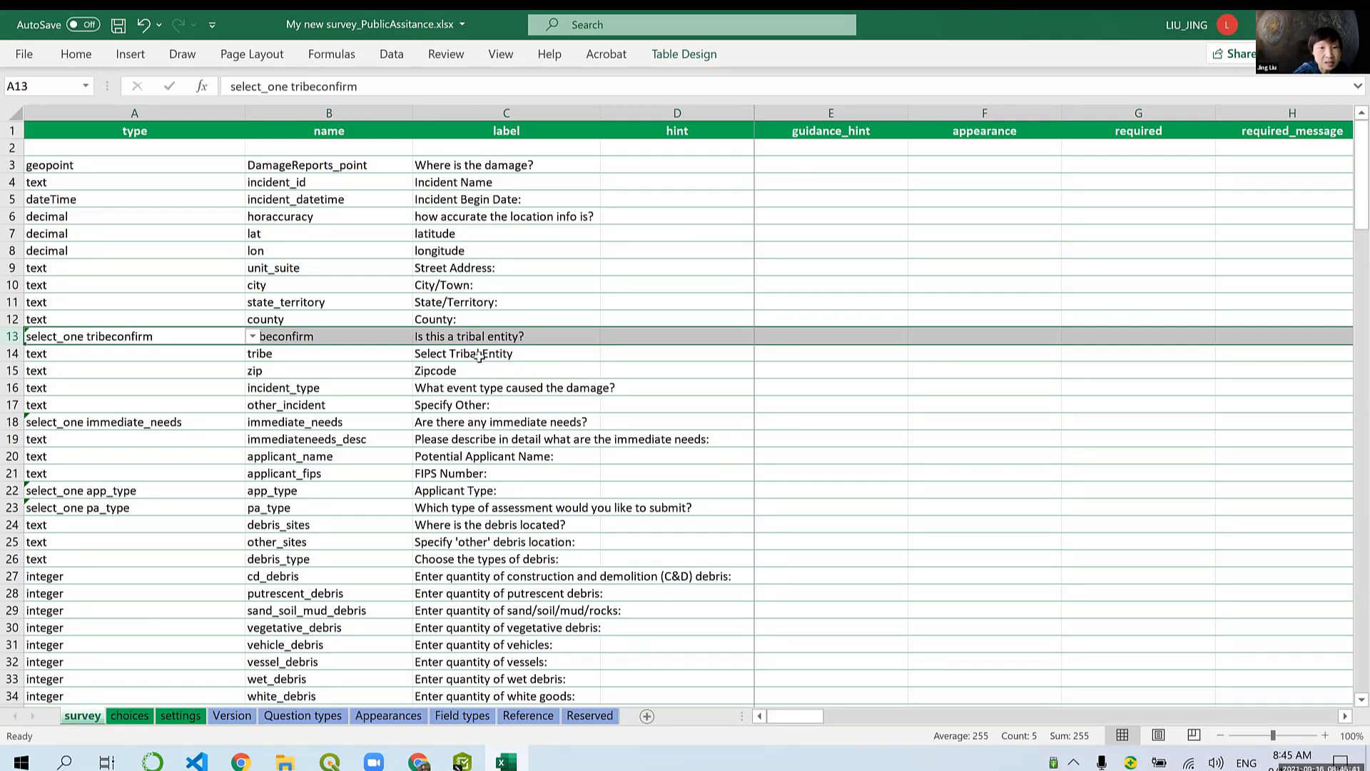
Step: Delete the other_incident 'Specify Other:' row 17 with Ctrl+minus
{"action": "left_click", "coordinate": [441, 369]}
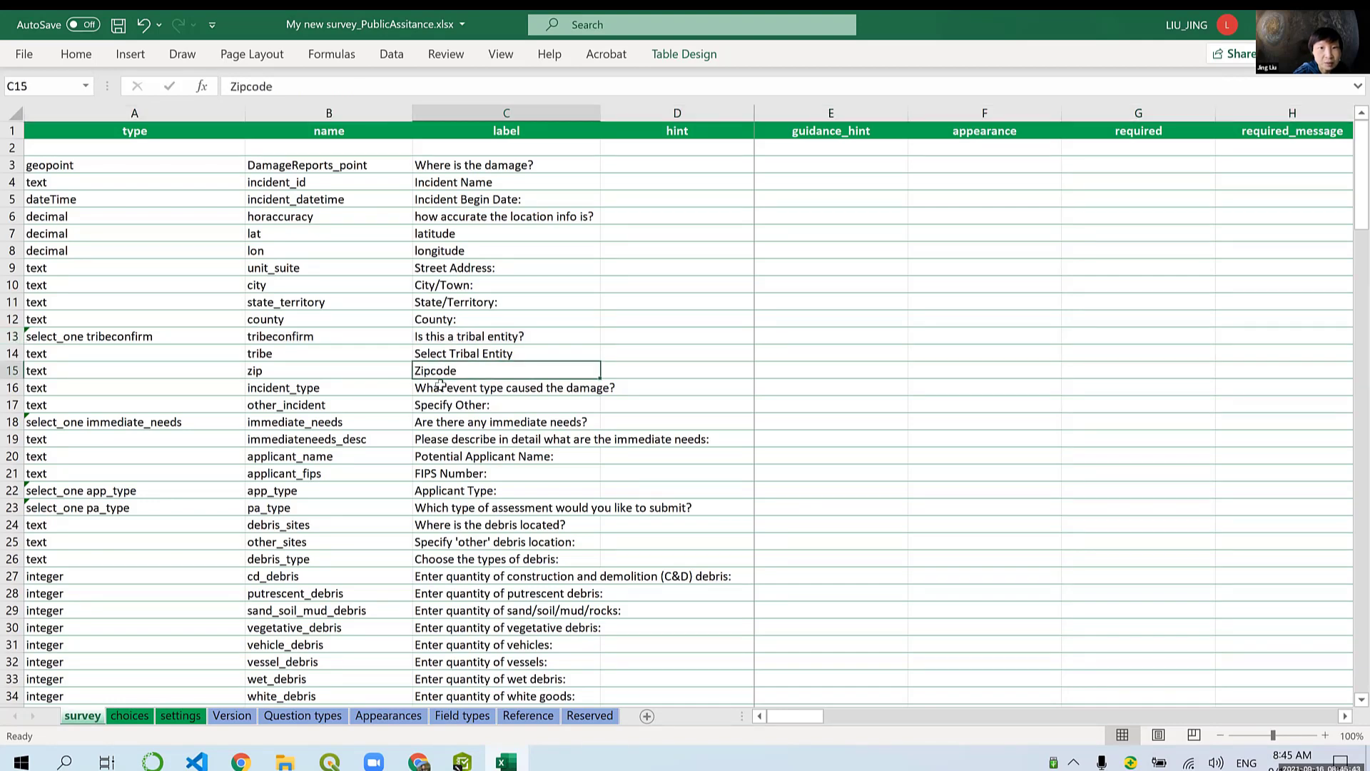
{"action": "left_click", "coordinate": [440, 388]}
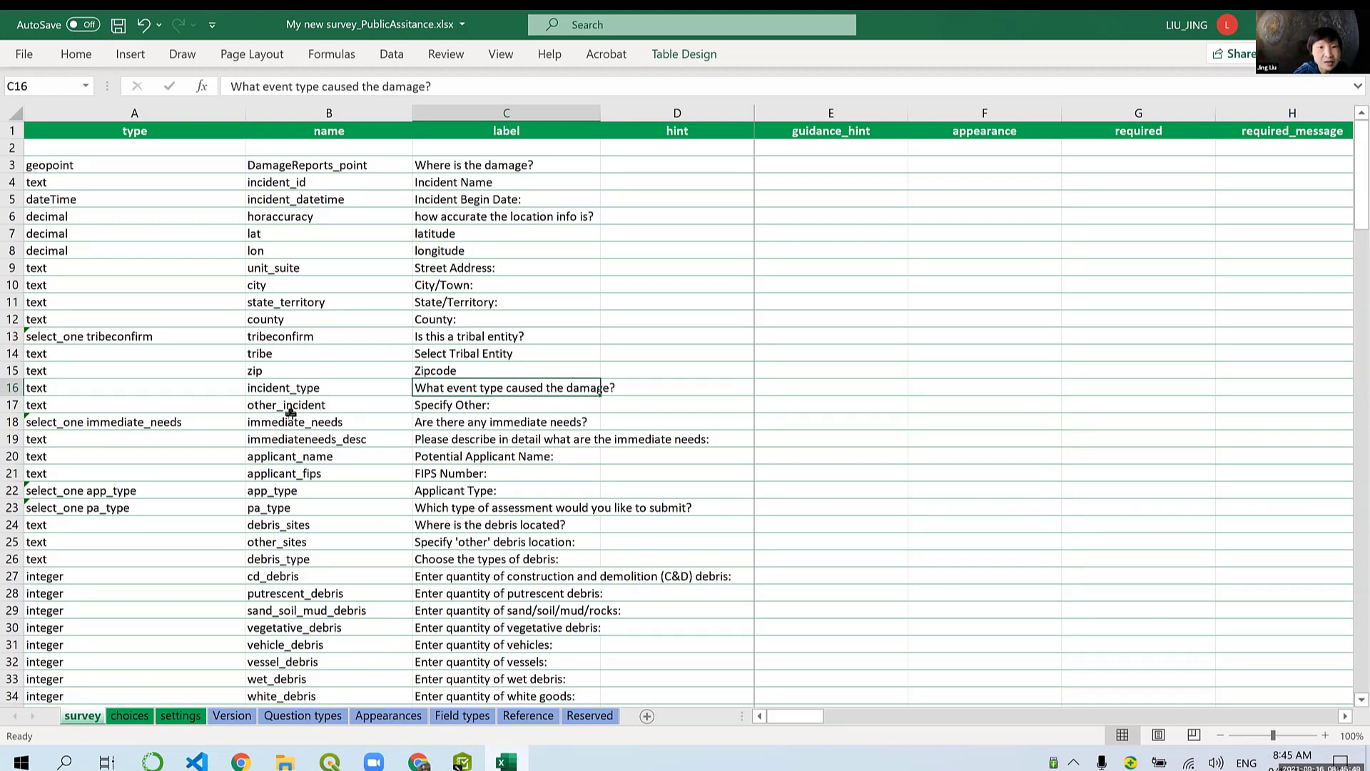
{"action": "left_click", "coordinate": [11, 404]}
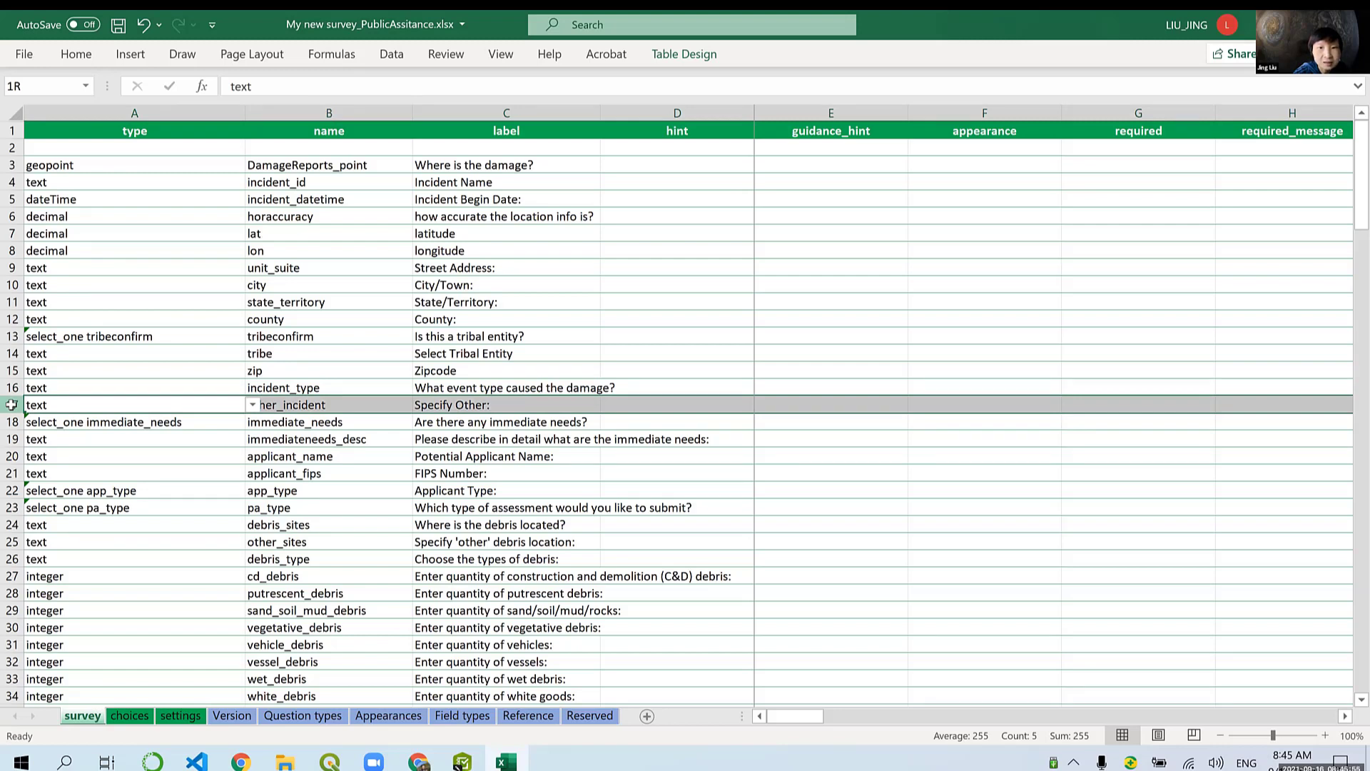
{"action": "right_click", "coordinate": [11, 404]}
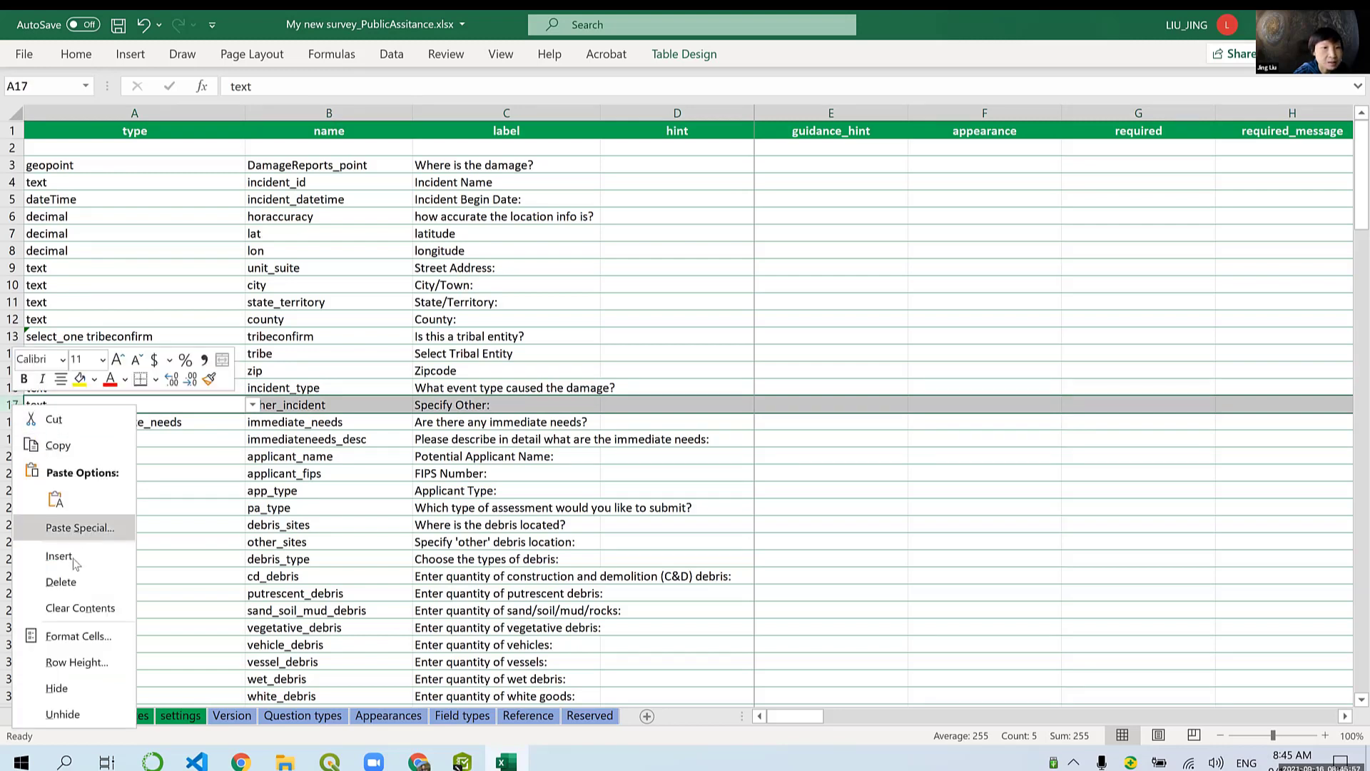
{"action": "key", "text": "Escape"}
{"action": "key", "text": "ctrl+minus"}
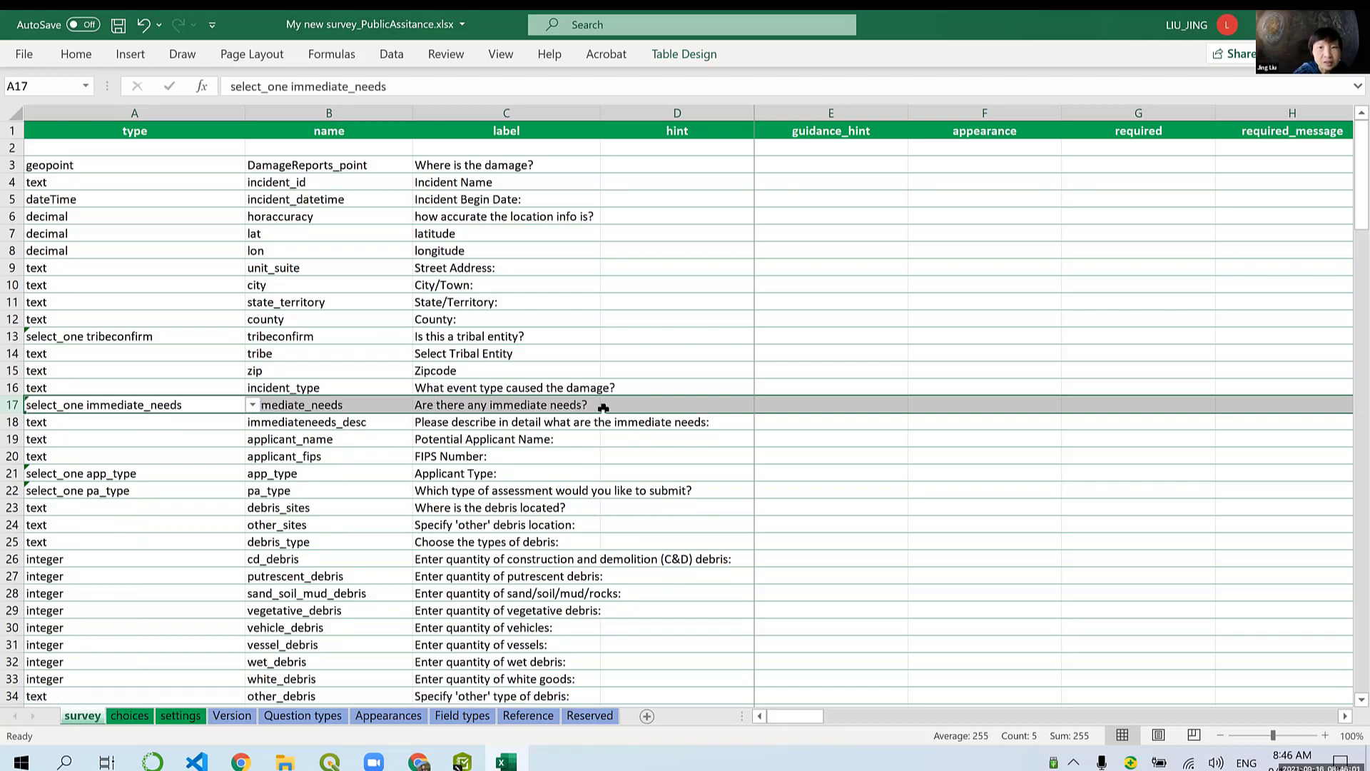
Step: Insert a blank row 16 above the incident_type question
{"action": "left_click", "coordinate": [491, 389]}
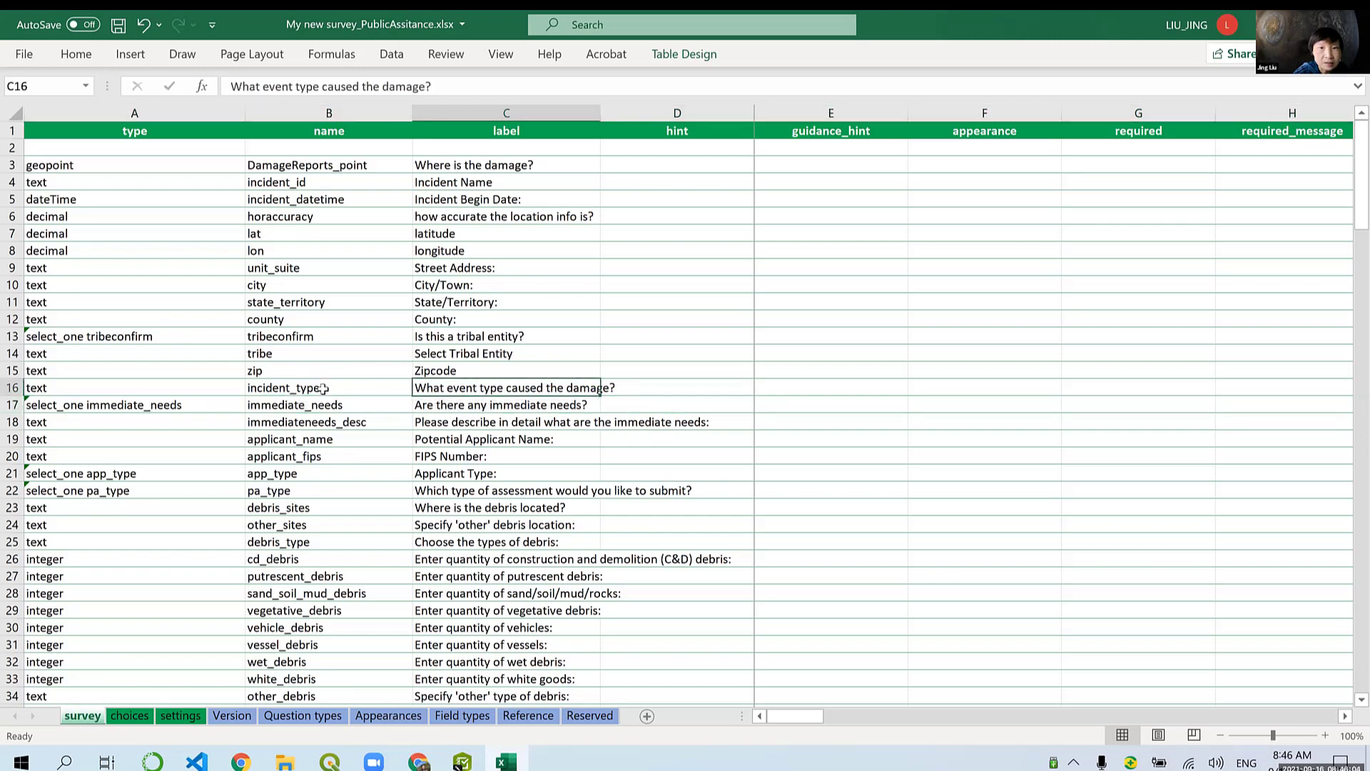
{"action": "right_click", "coordinate": [15, 387]}
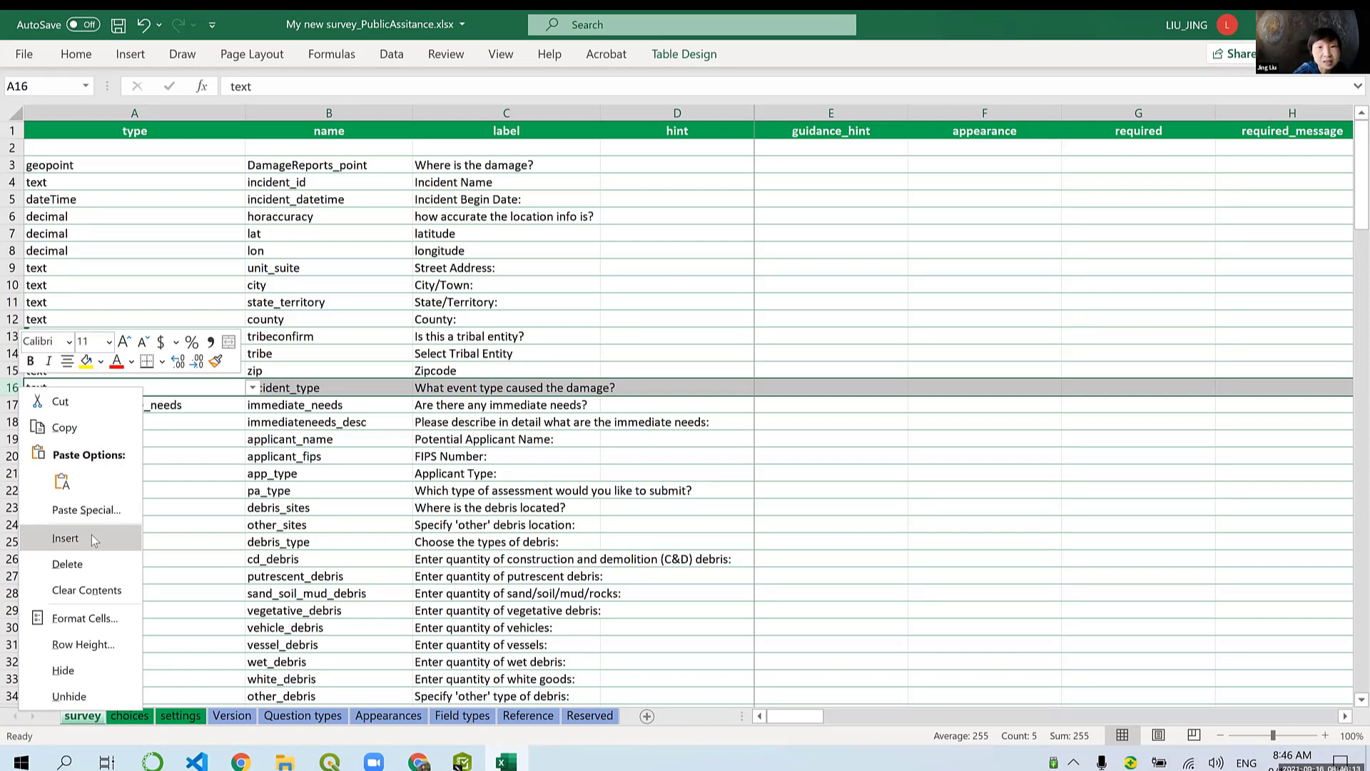
{"action": "left_click", "coordinate": [65, 538]}
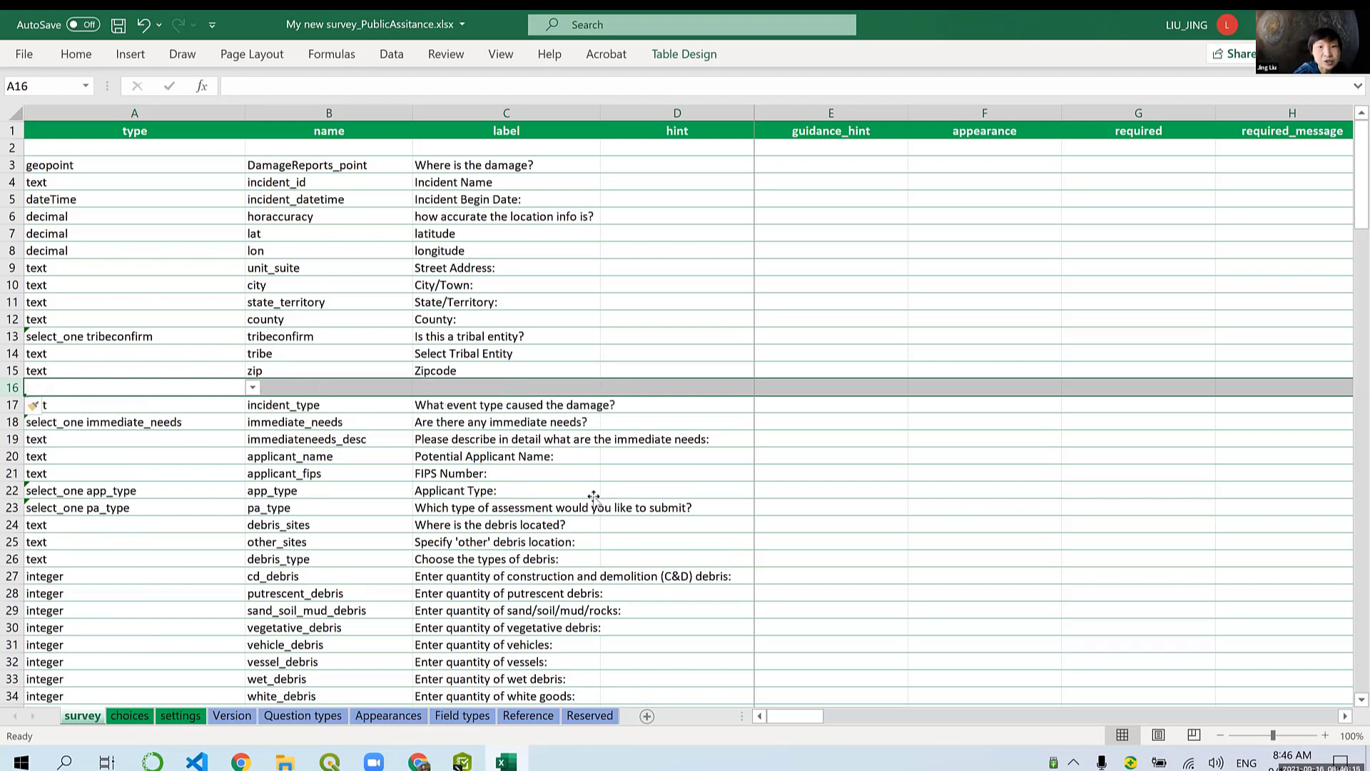
Step: Delete the Applicant Type, FIPS Number, Potential Applicant Name and following rows from row 20
{"action": "left_click", "coordinate": [531, 490]}
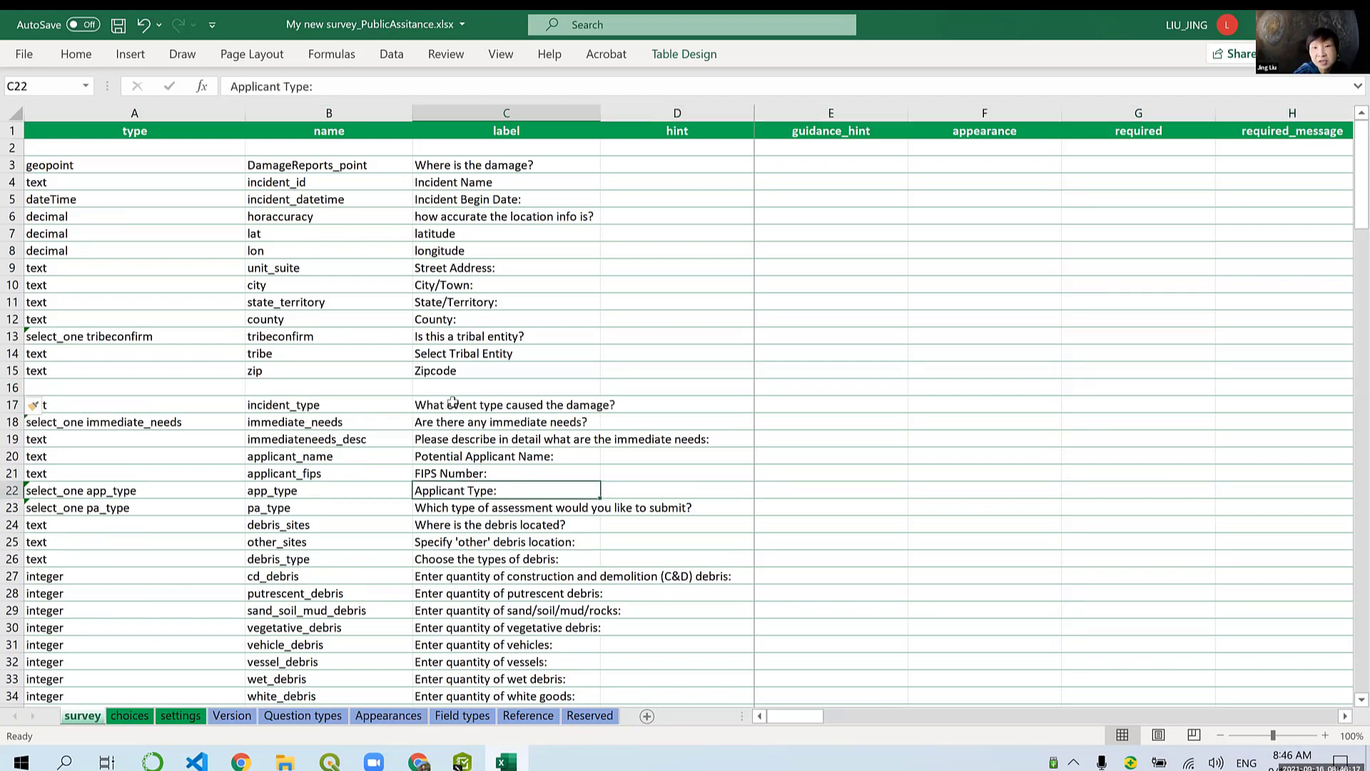
{"action": "scroll", "coordinate": [459, 398], "scroll_direction": "down", "scroll_amount": 1}
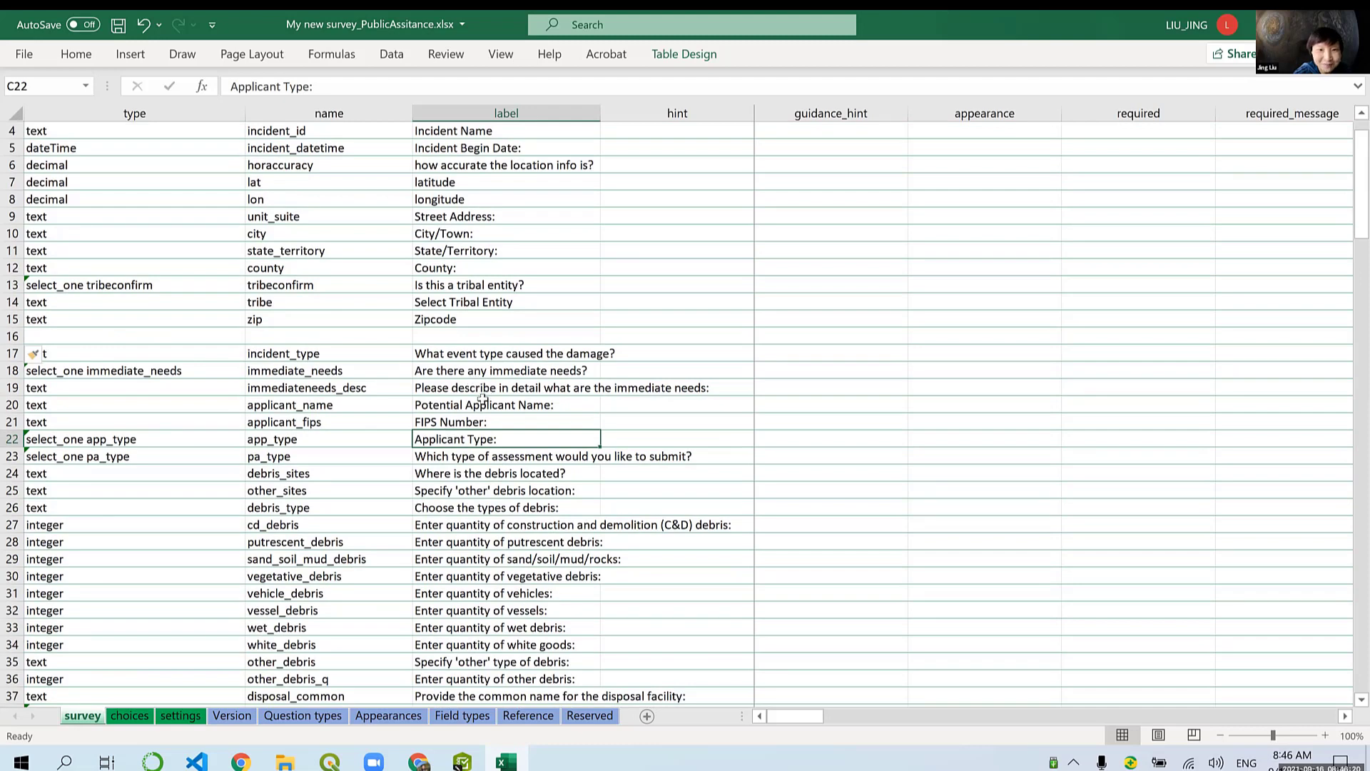
{"action": "left_click", "coordinate": [482, 423]}
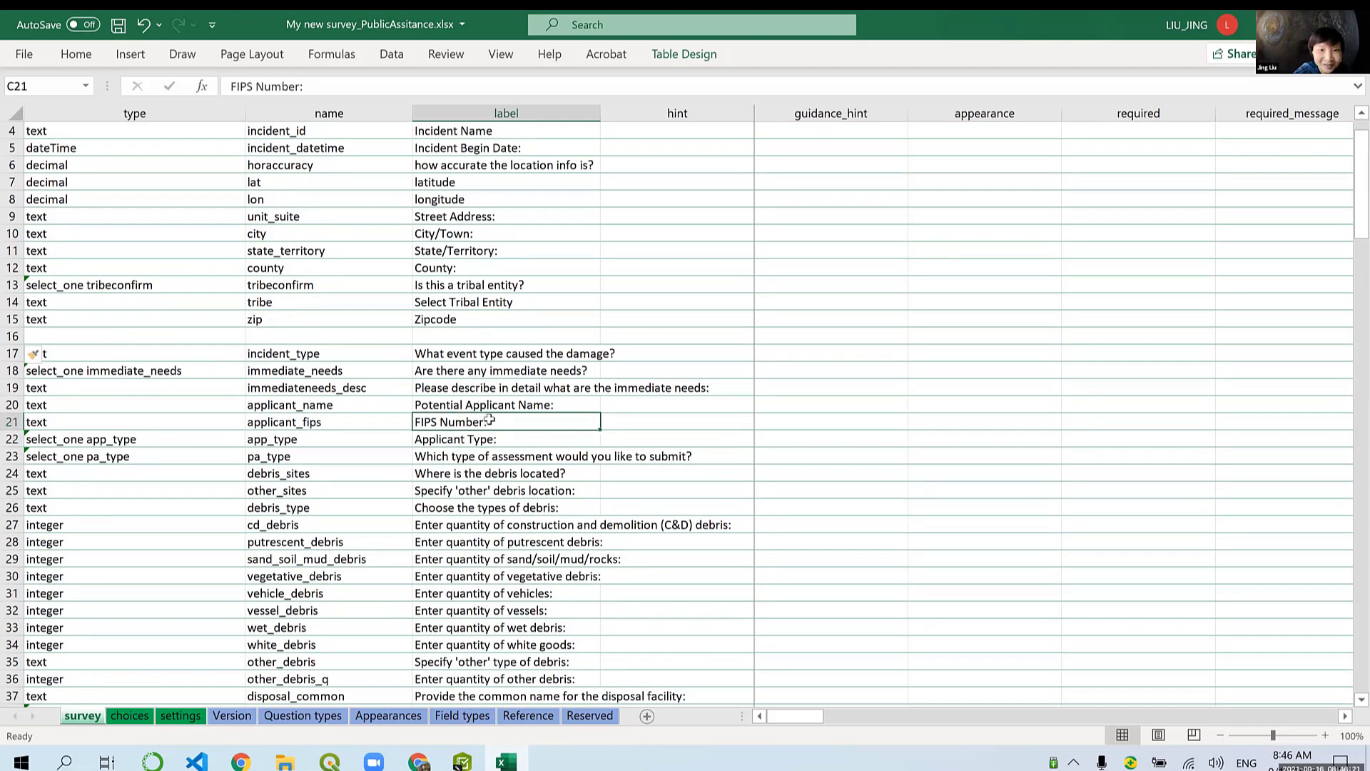
{"action": "left_click", "coordinate": [551, 405]}
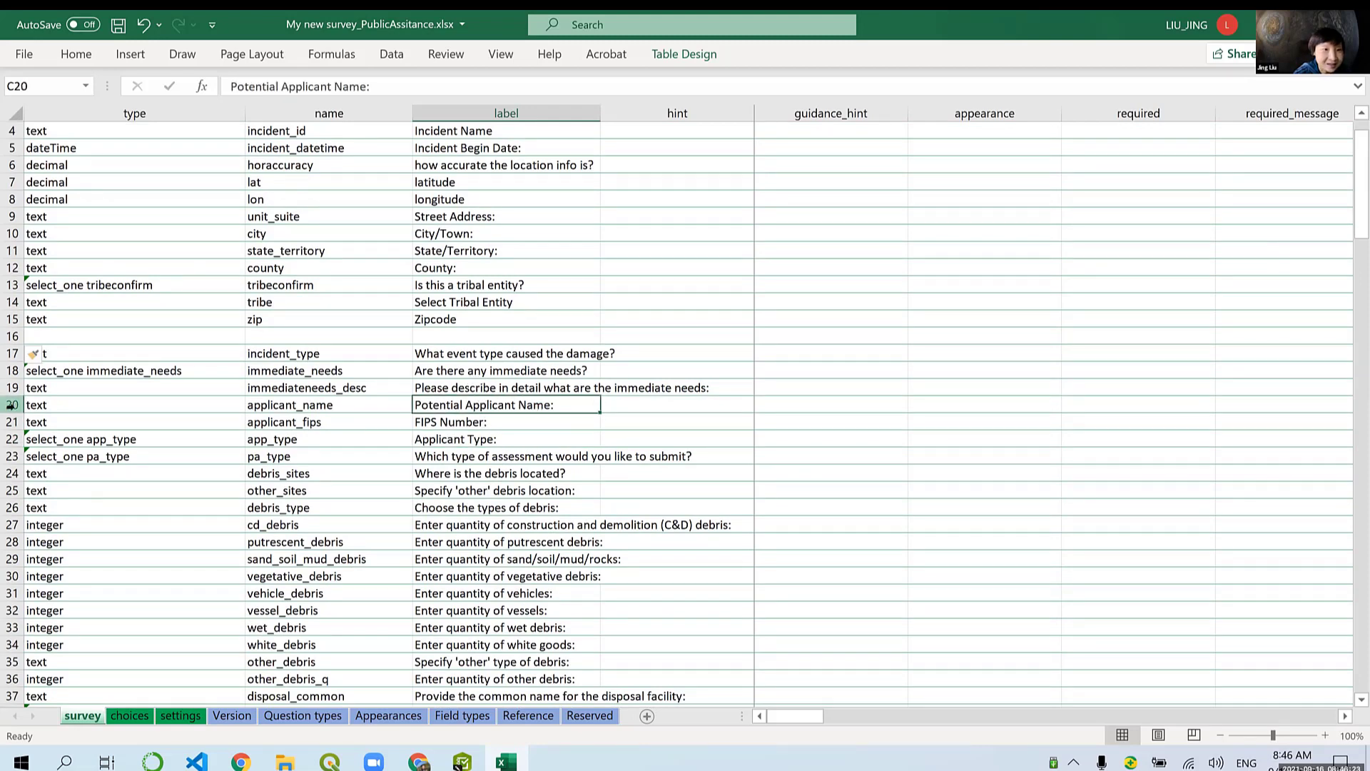
{"action": "left_click_drag", "start_coordinate": [8, 405], "coordinate": [8, 436]}
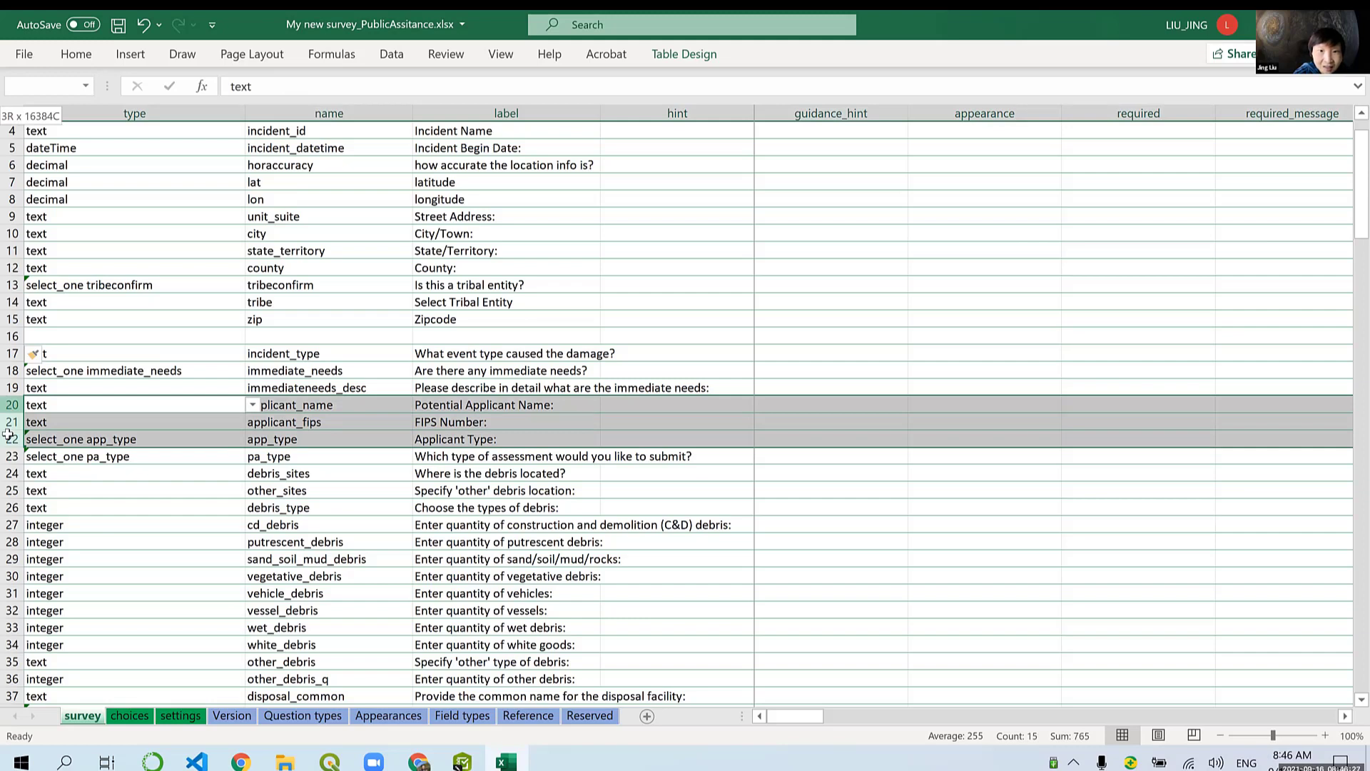
{"action": "left_click_drag", "start_coordinate": [8, 435], "coordinate": [8, 454]}
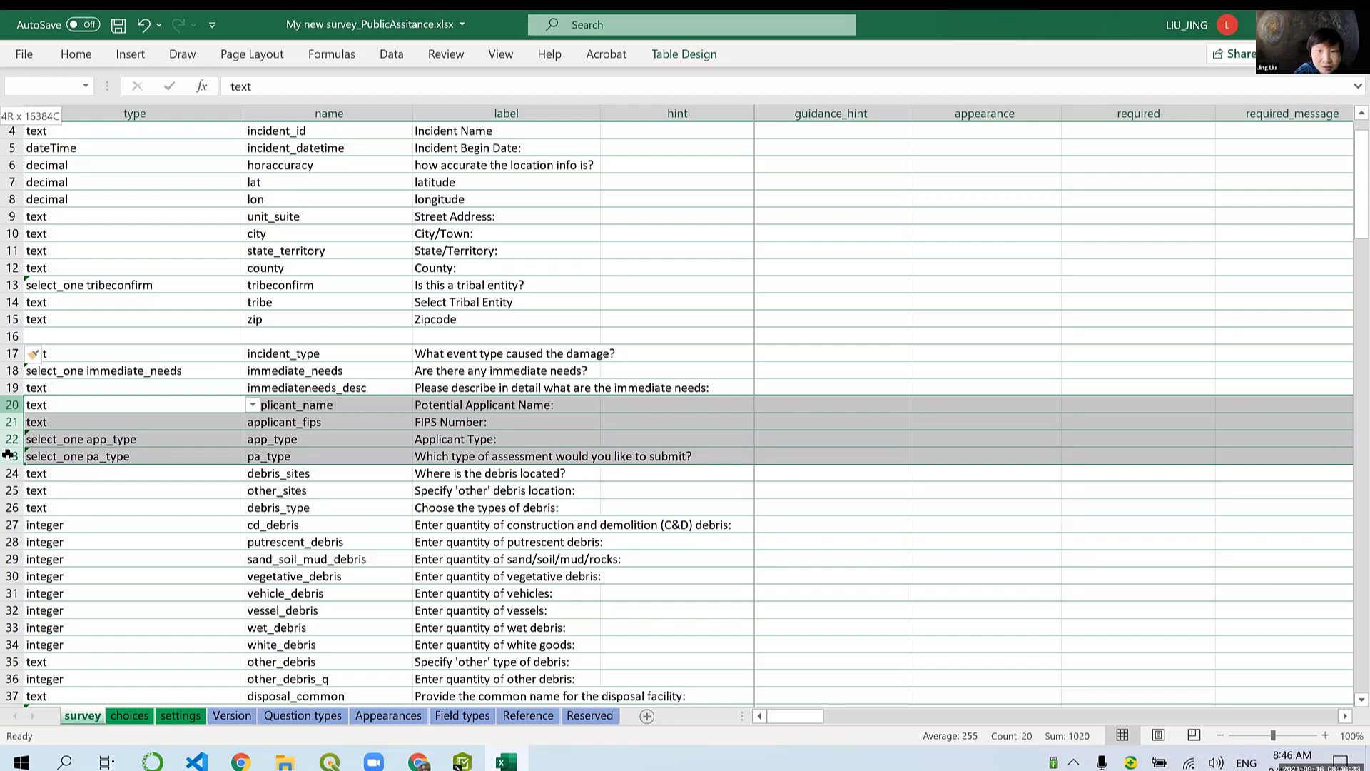
{"action": "left_click_drag", "start_coordinate": [8, 453], "coordinate": [5, 675]}
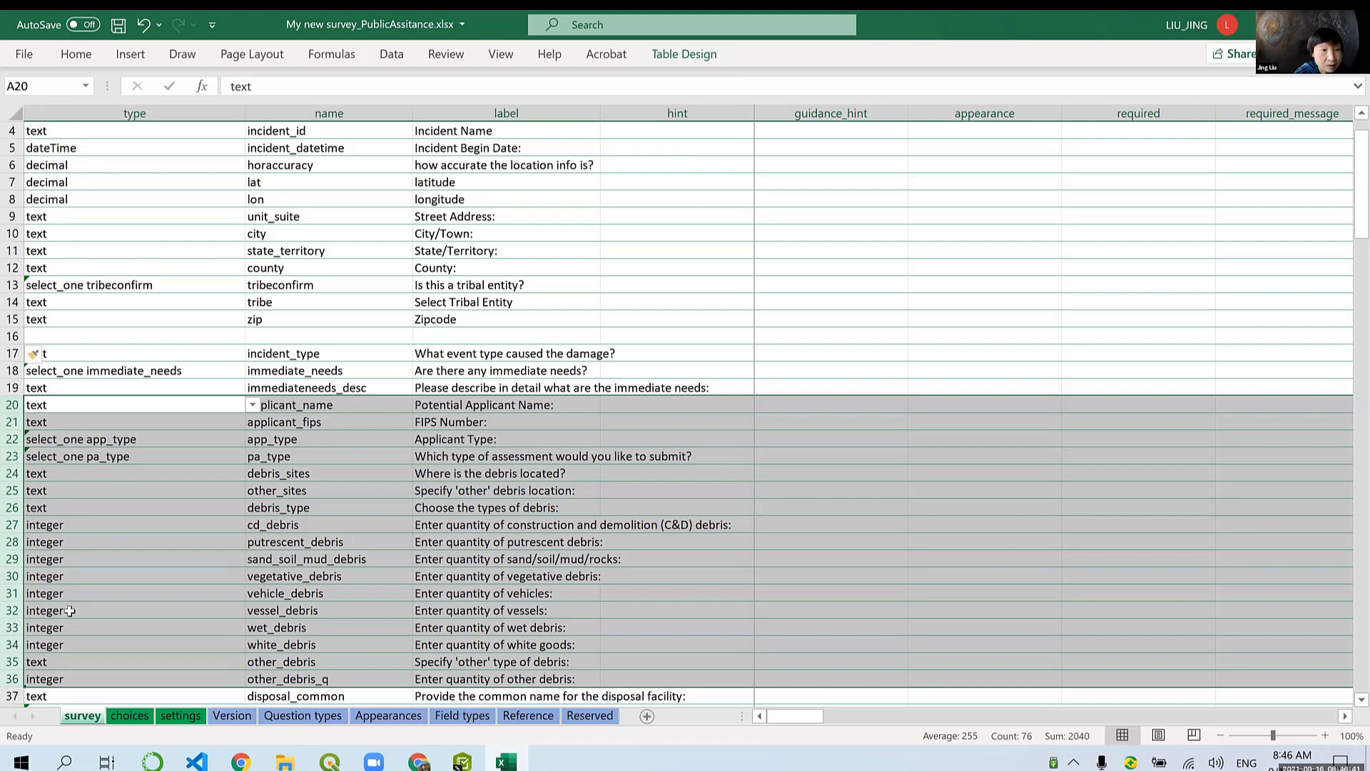
{"action": "right_click", "coordinate": [13, 446]}
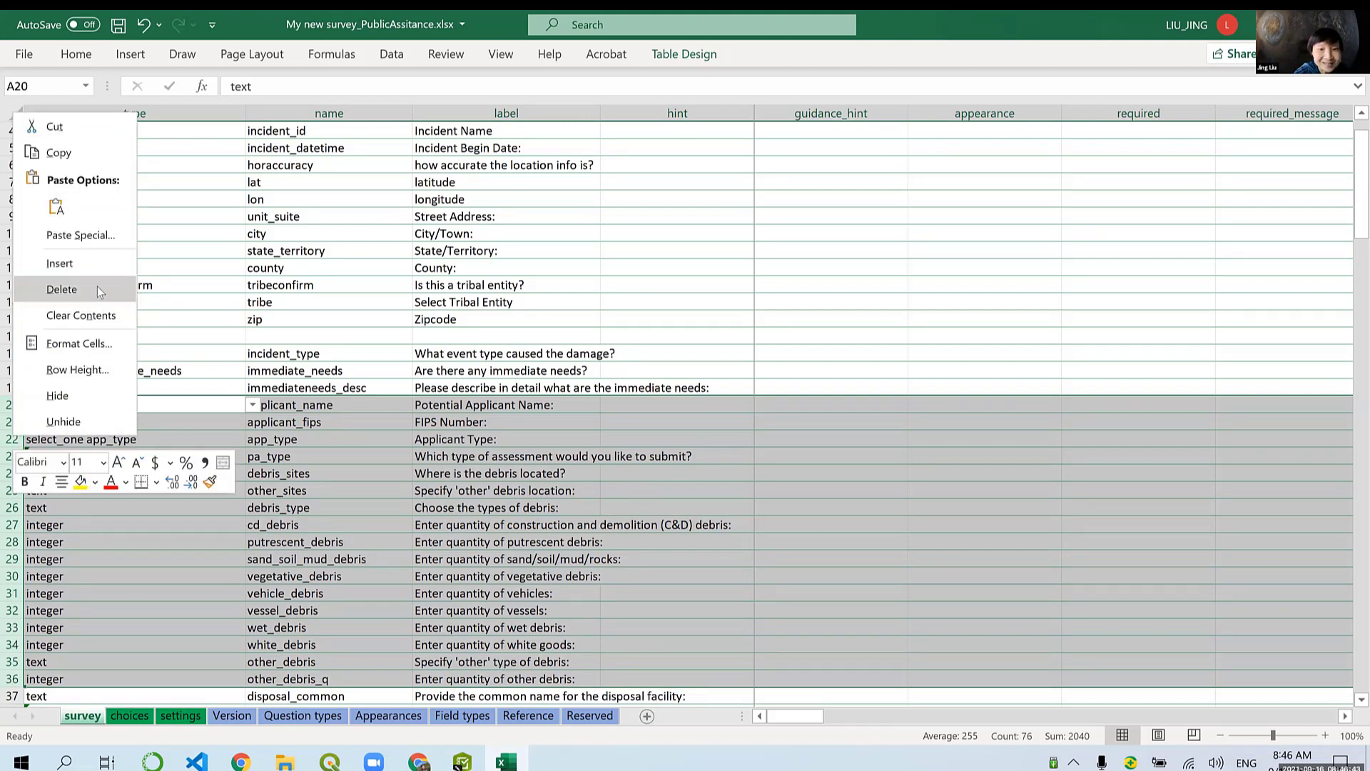
{"action": "left_click", "coordinate": [98, 289]}
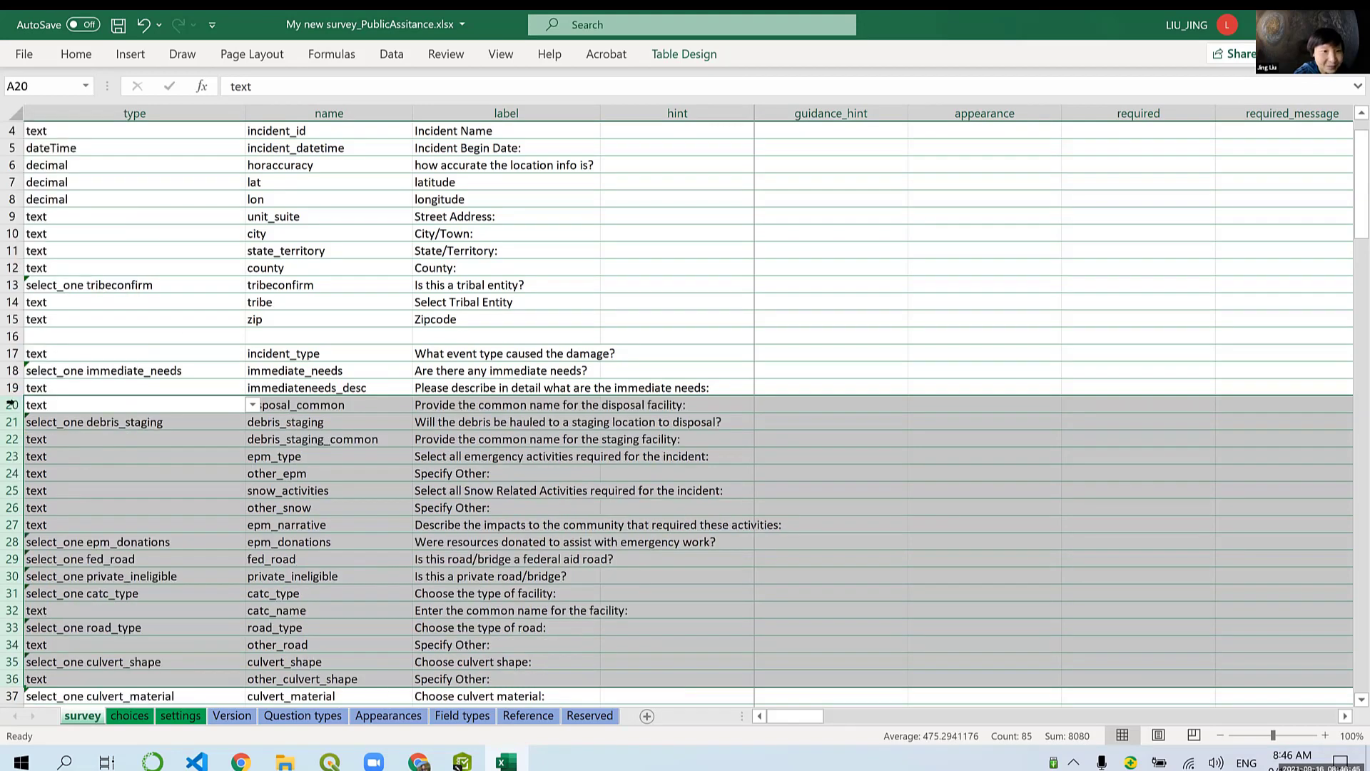
Step: Delete the remaining rows from row 20 through windshieldcomments, keeping Assessment Type and Image
{"action": "left_click_drag", "start_coordinate": [16, 404], "coordinate": [25, 696]}
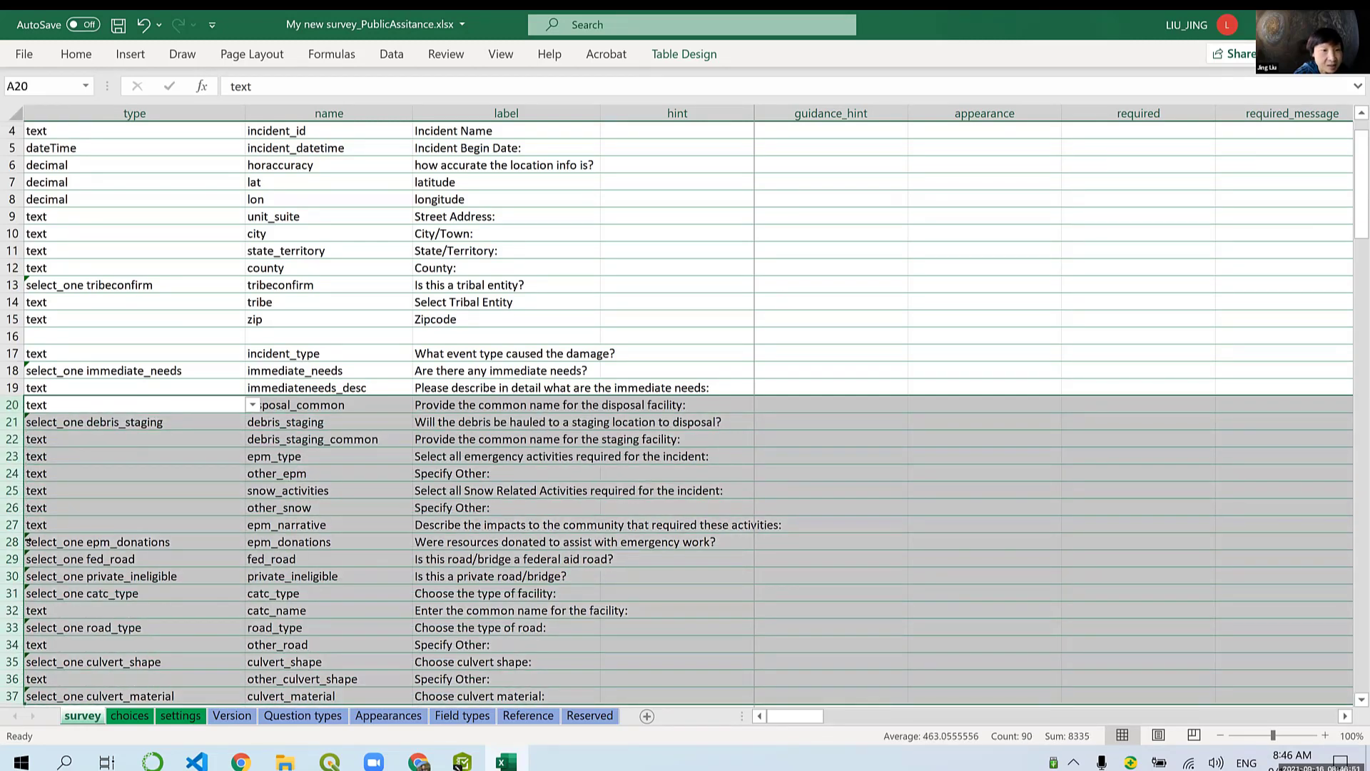
{"action": "right_click", "coordinate": [17, 507]}
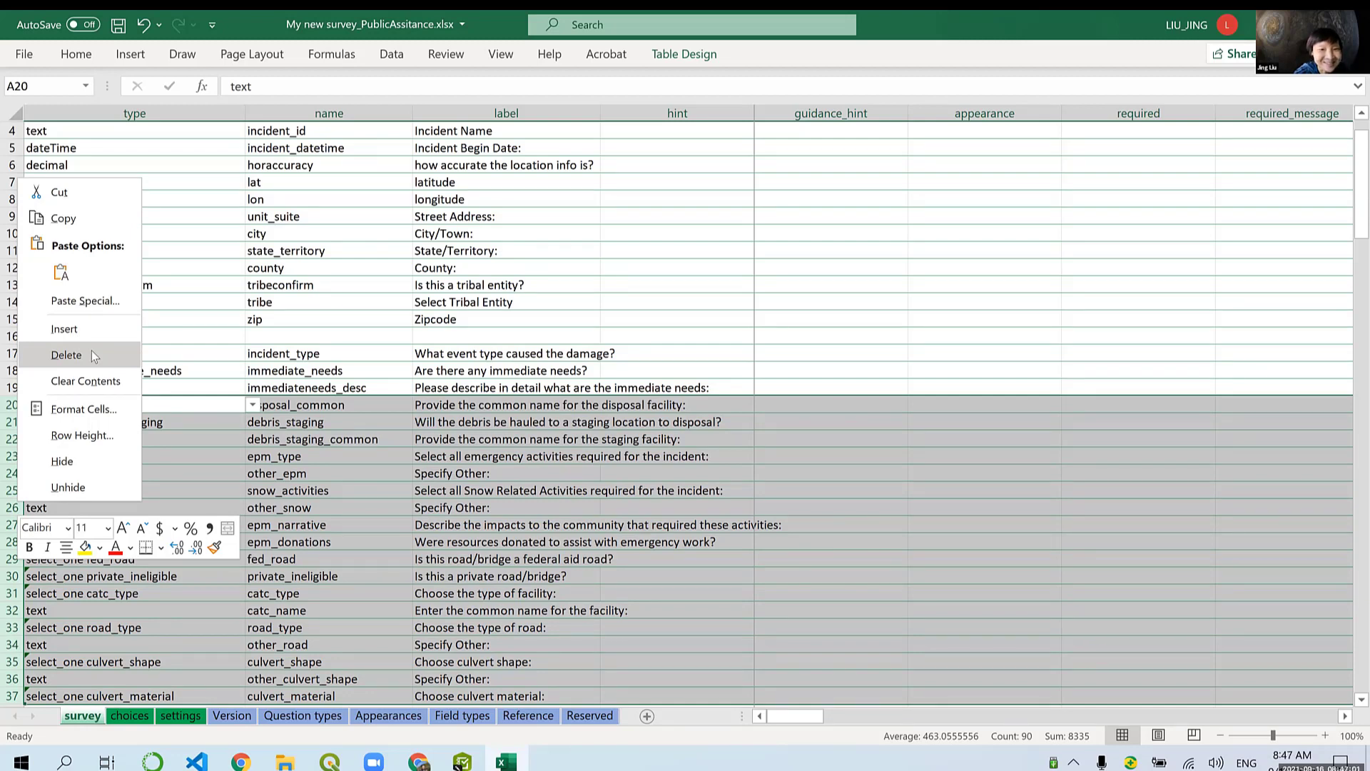
{"action": "left_click", "coordinate": [91, 351]}
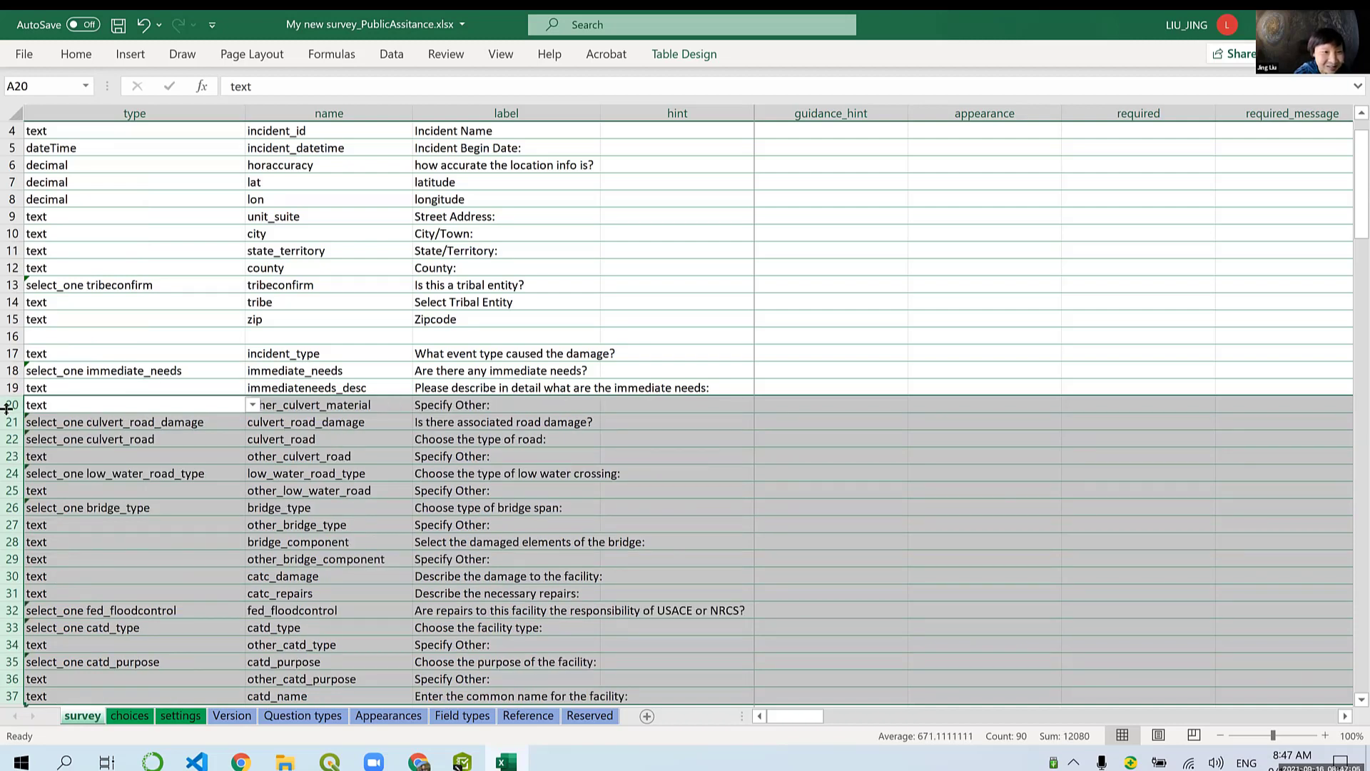
{"action": "left_click_drag", "start_coordinate": [7, 405], "coordinate": [83, 675]}
{"action": "left_click_drag", "start_coordinate": [75, 658], "coordinate": [143, 600]}
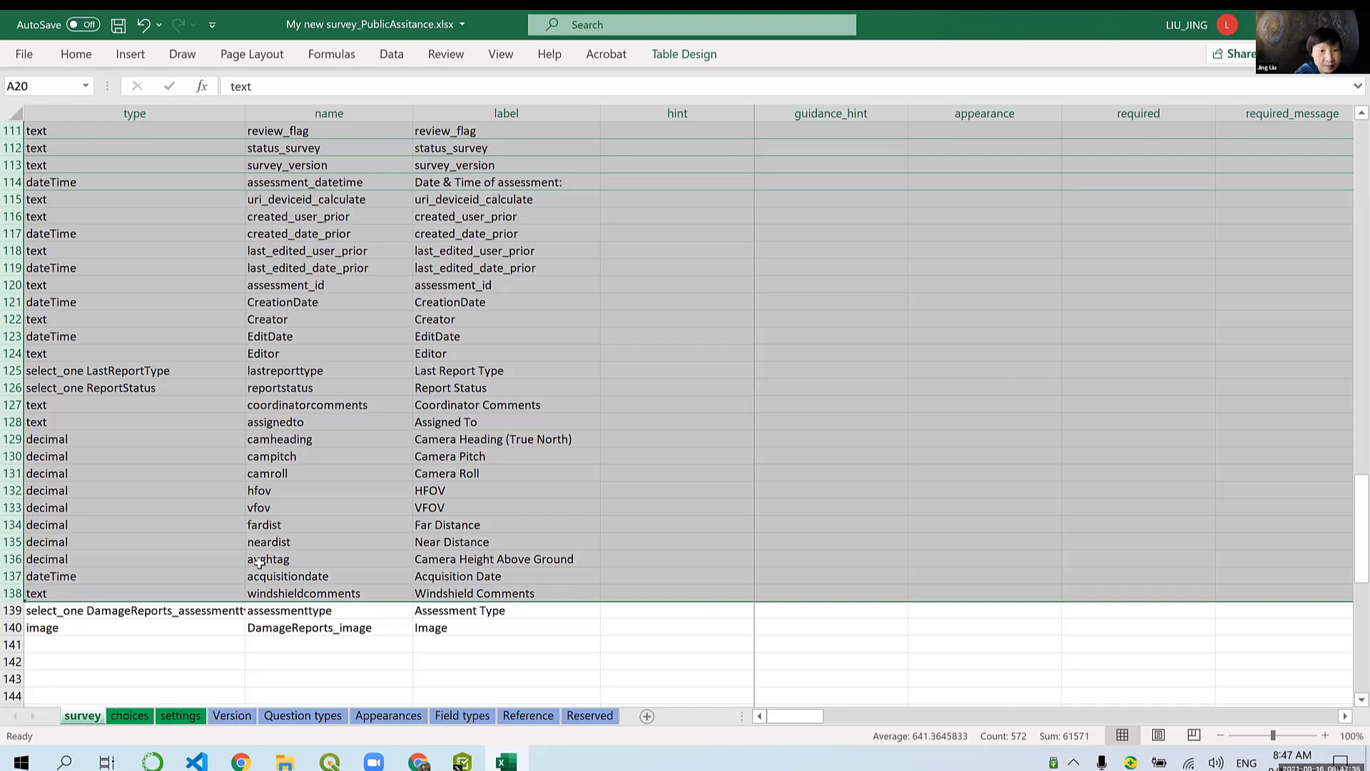
{"action": "right_click", "coordinate": [15, 323]}
{"action": "left_click", "coordinate": [70, 501]}
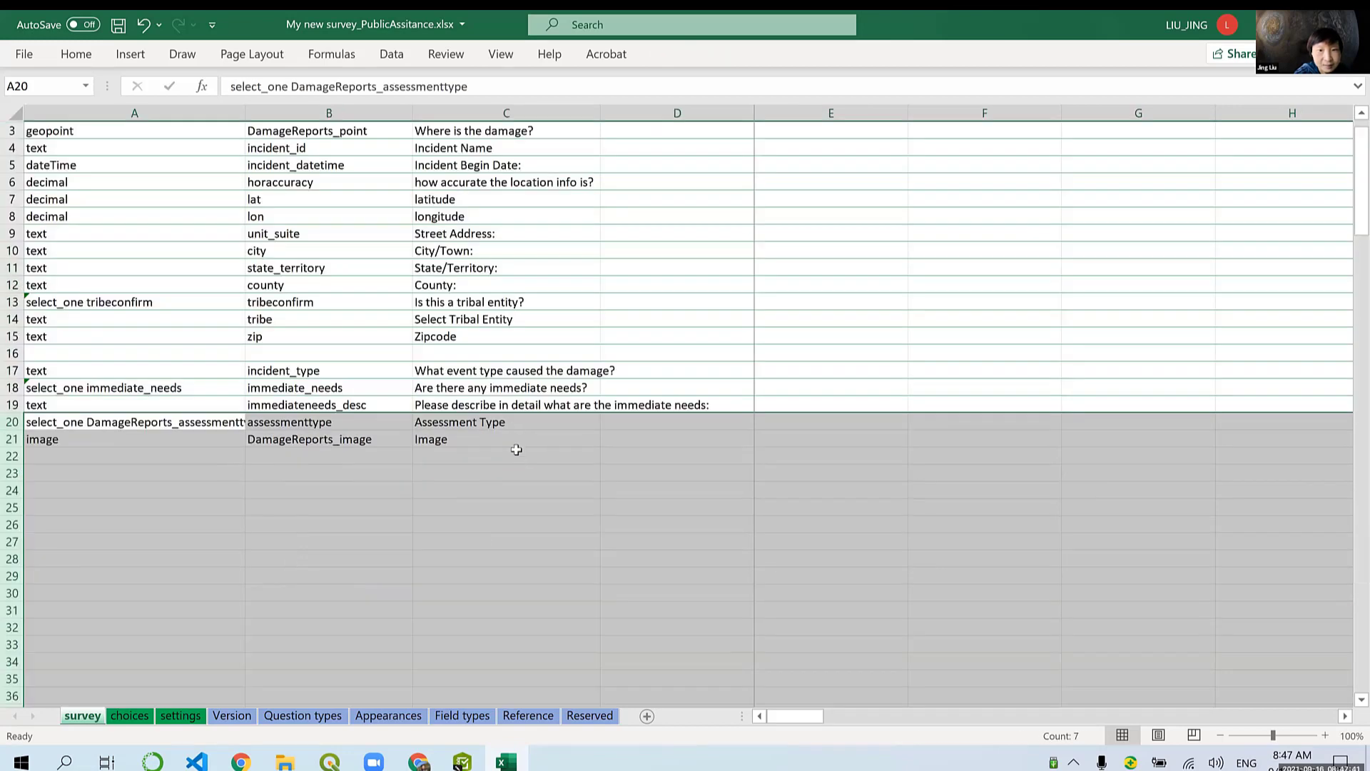
{"action": "left_click", "coordinate": [516, 449]}
{"action": "scroll", "coordinate": [500, 457], "scroll_direction": "up", "scroll_amount": 1}
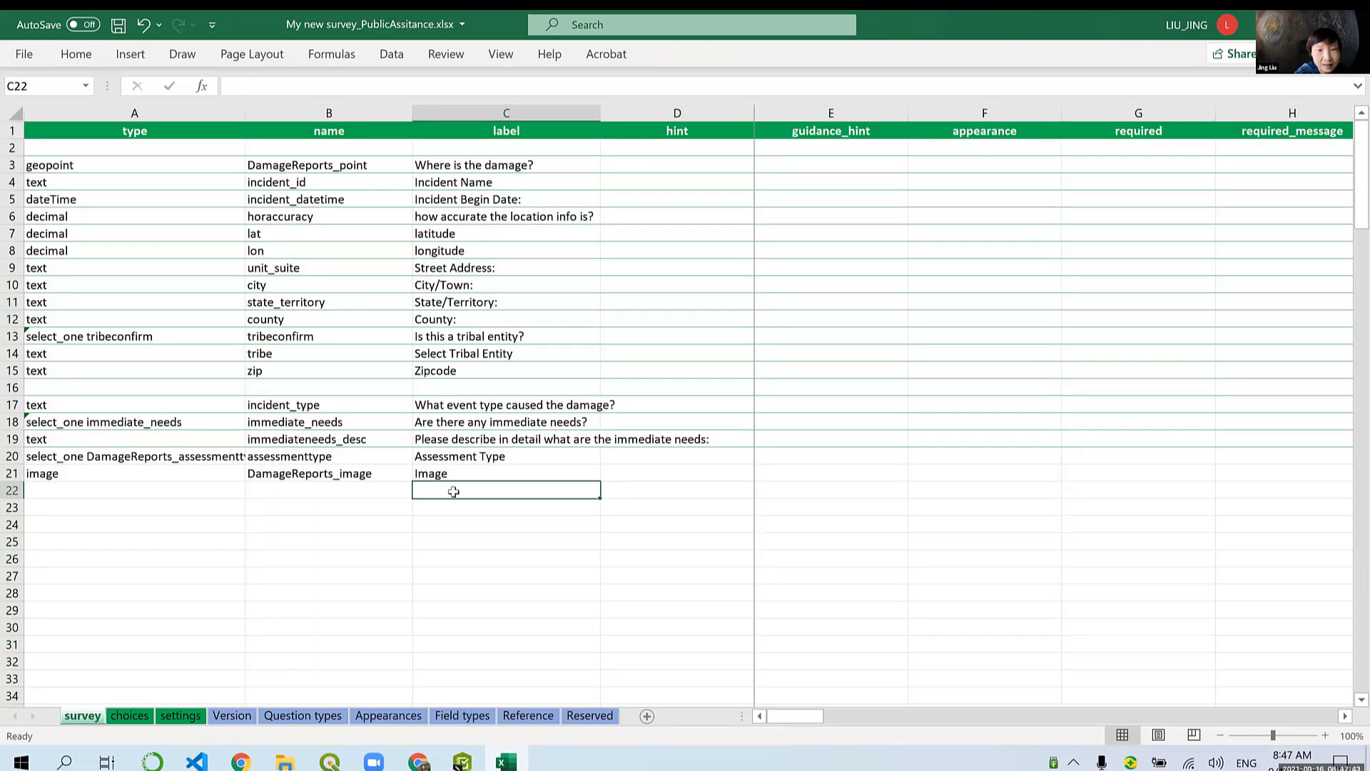
Step: Check the remaining labels through Image, then save My new survey_PublicAssitance.xlsx and close Excel
{"action": "left_click", "coordinate": [464, 557]}
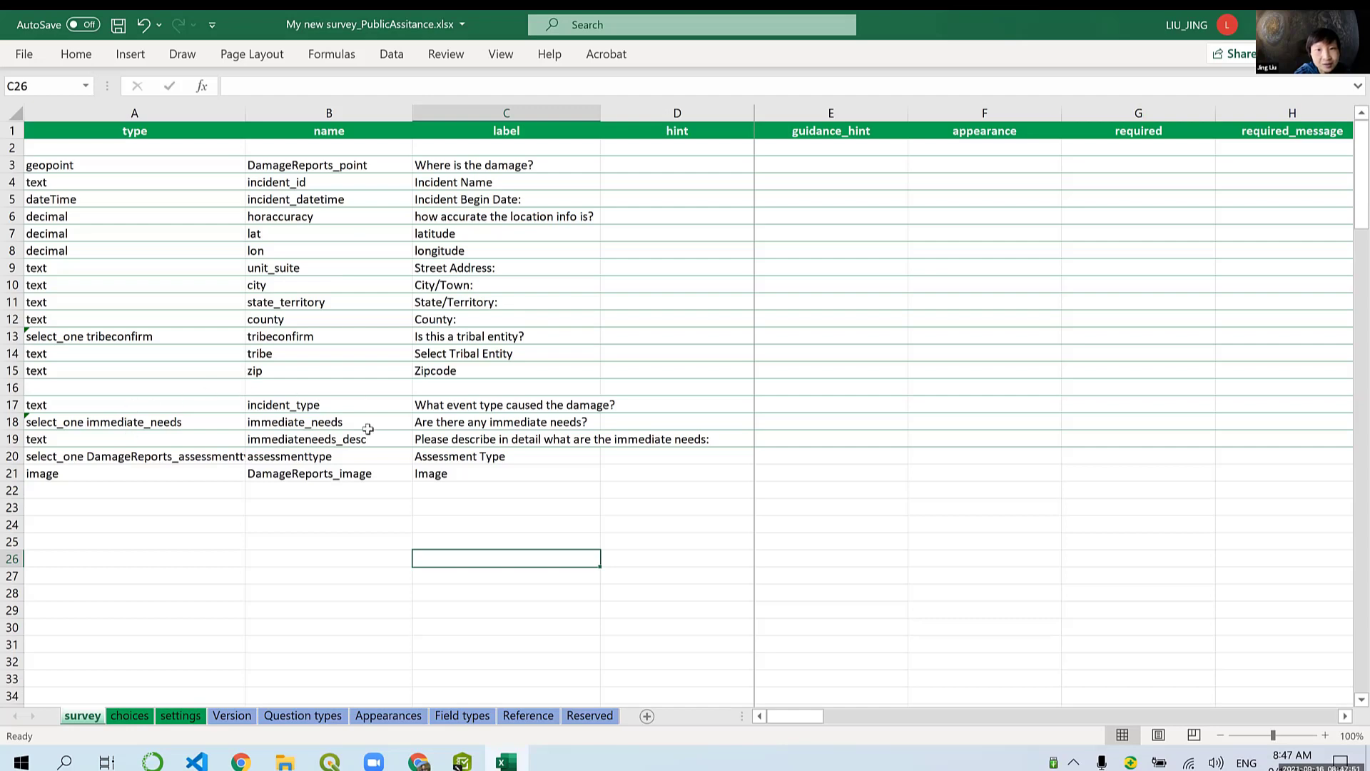
{"action": "left_click", "coordinate": [479, 404]}
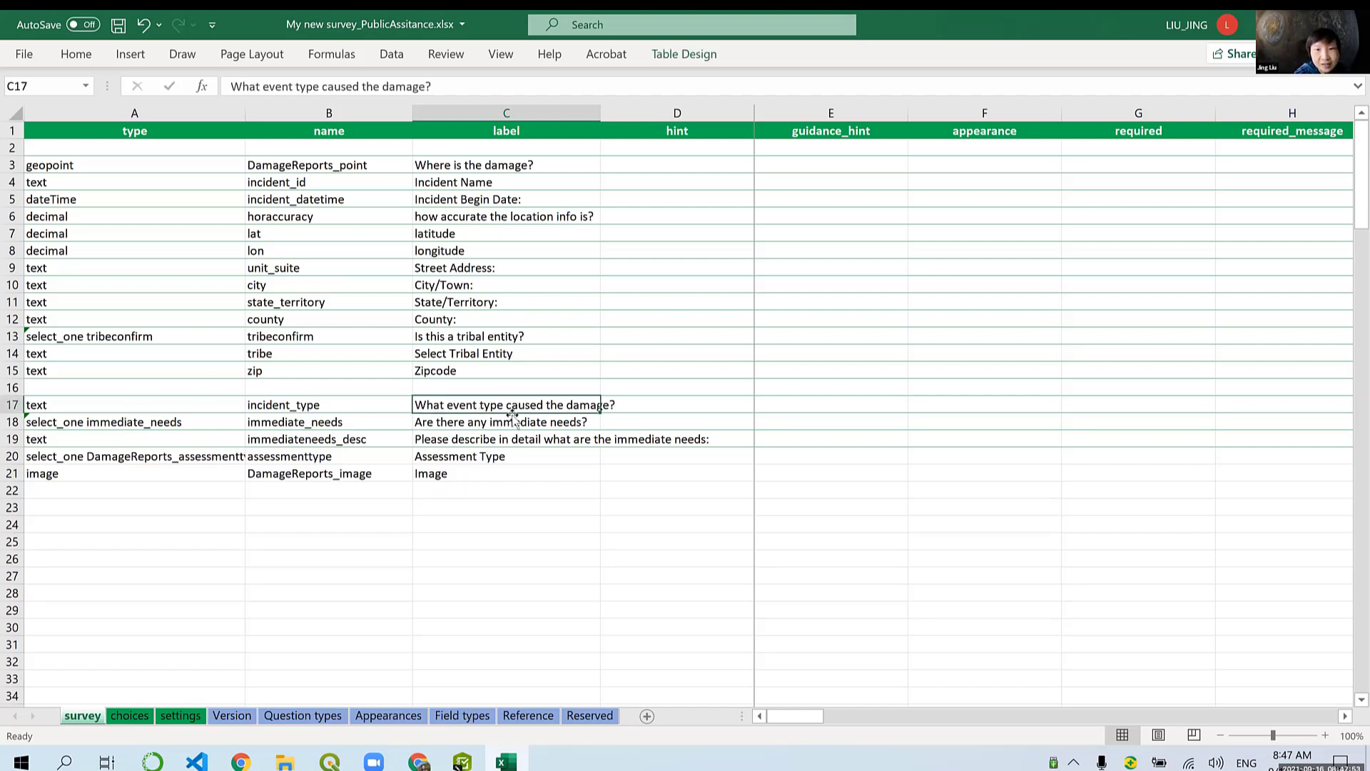
{"action": "left_click", "coordinate": [532, 425]}
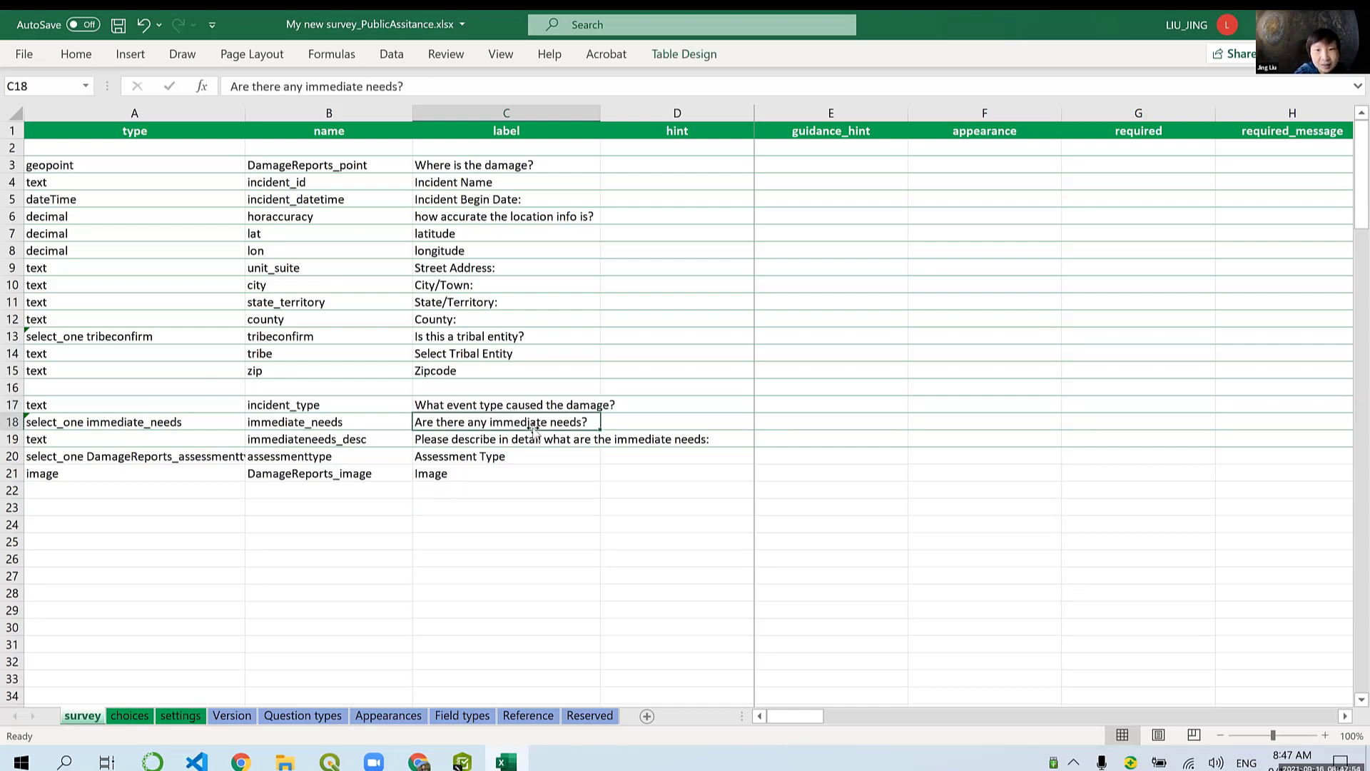
{"action": "left_click", "coordinate": [480, 439]}
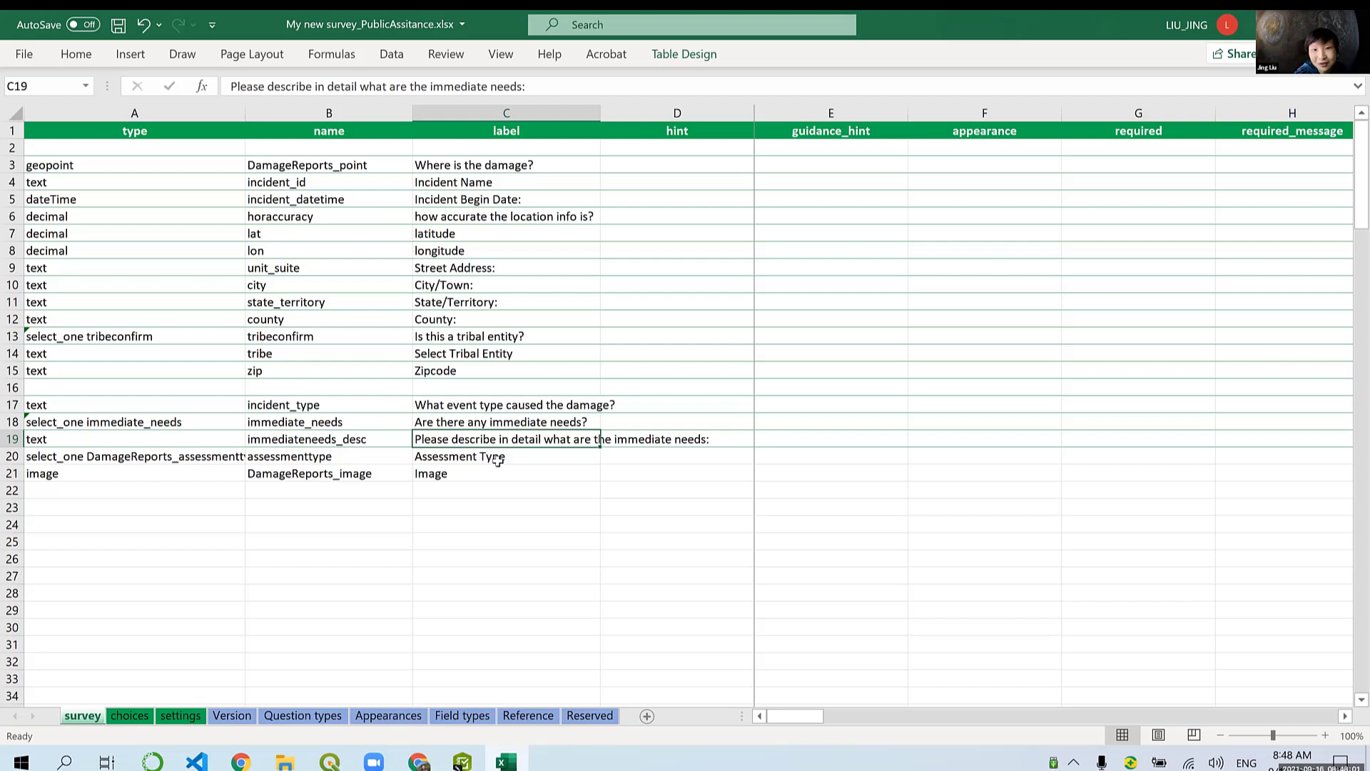
{"action": "left_click", "coordinate": [498, 460]}
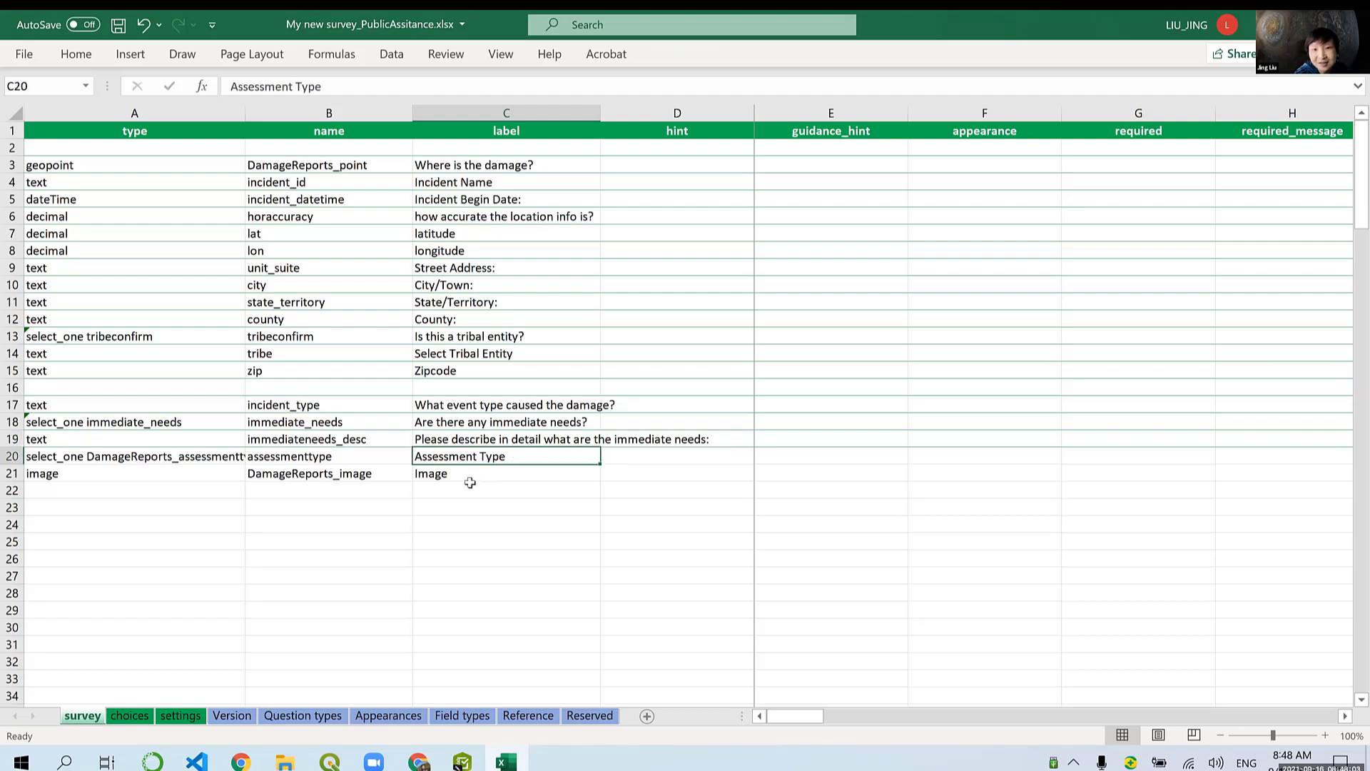
{"action": "left_click", "coordinate": [467, 474]}
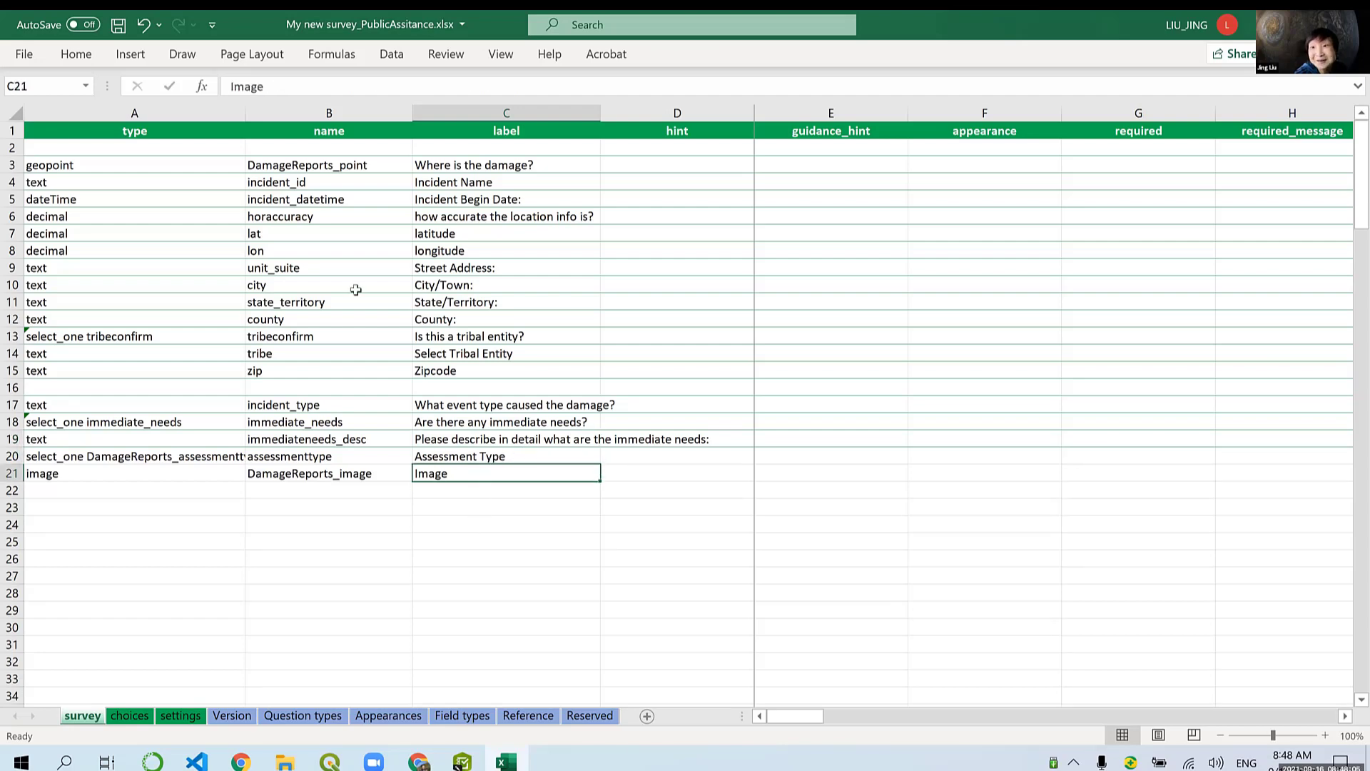
{"action": "left_click", "coordinate": [113, 32]}
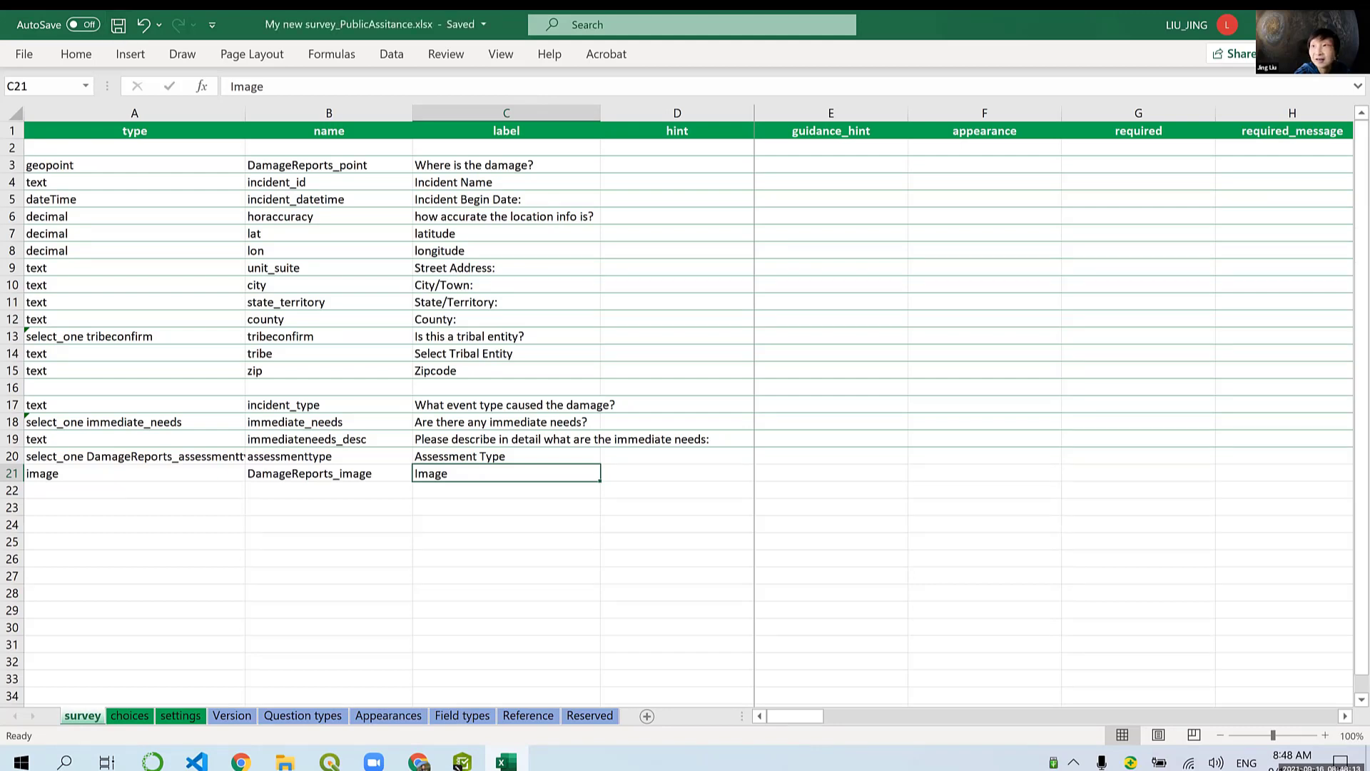
{"action": "left_click", "coordinate": [1349, 24]}
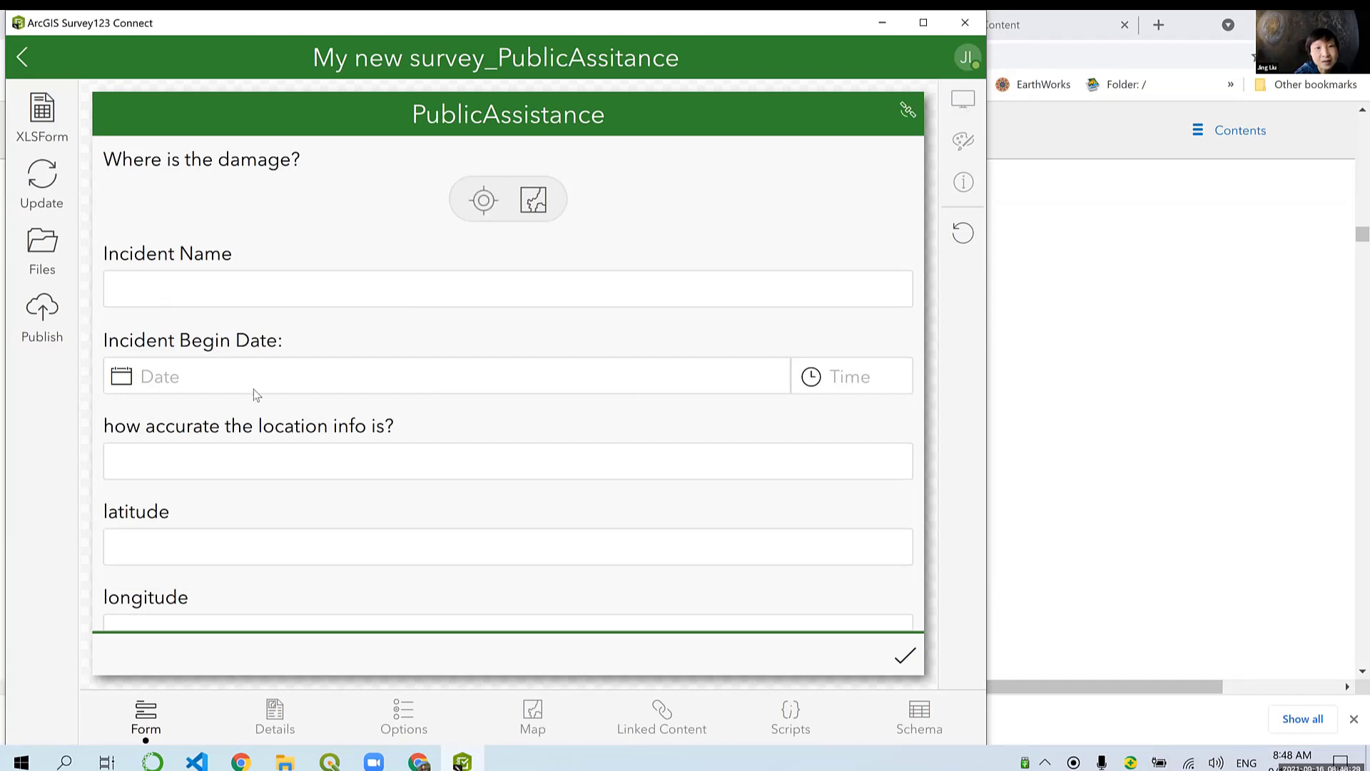
Step: Review the updated preview's latitude/longitude, Tribal Entity, Assessment Type and Image fields, then reopen the XLSForm
{"action": "scroll", "coordinate": [262, 381], "scroll_direction": "down", "scroll_amount": 2}
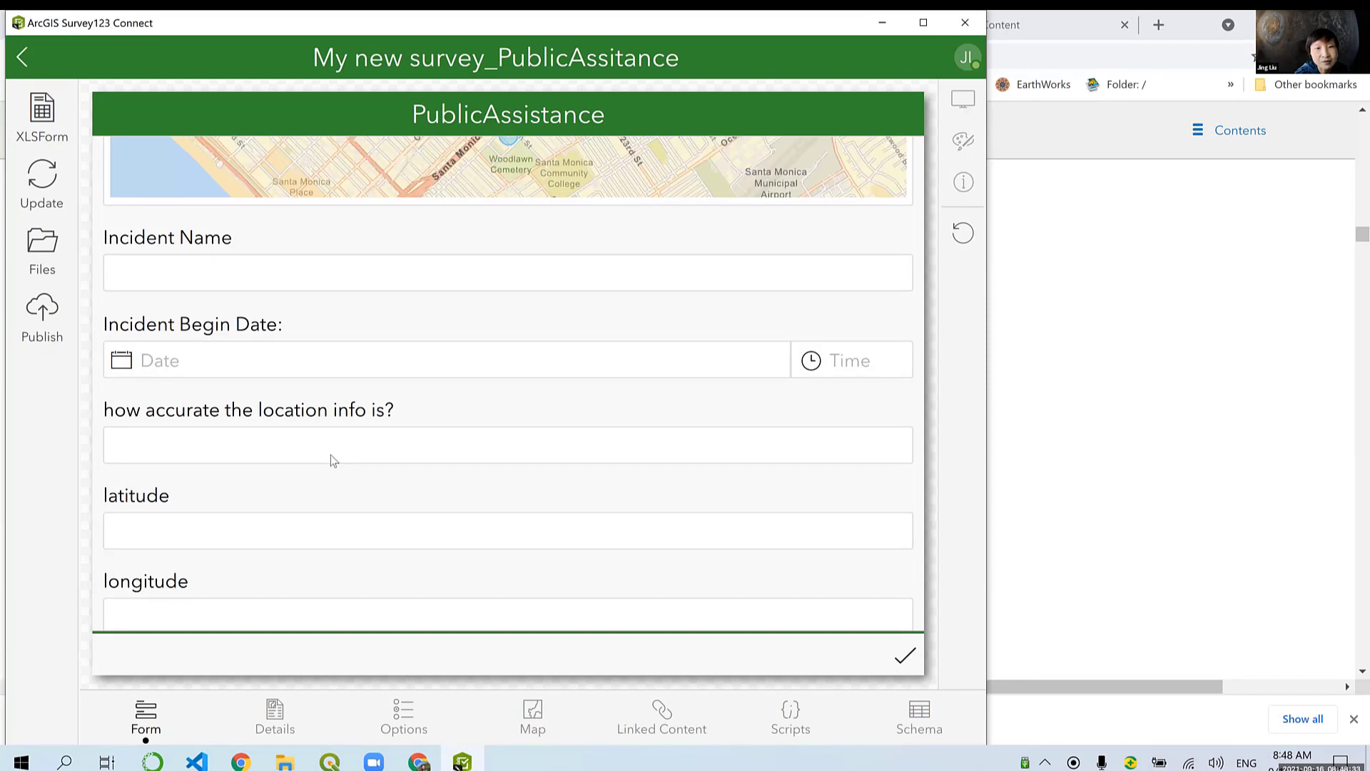
{"action": "scroll", "coordinate": [332, 455], "scroll_direction": "down", "scroll_amount": 2}
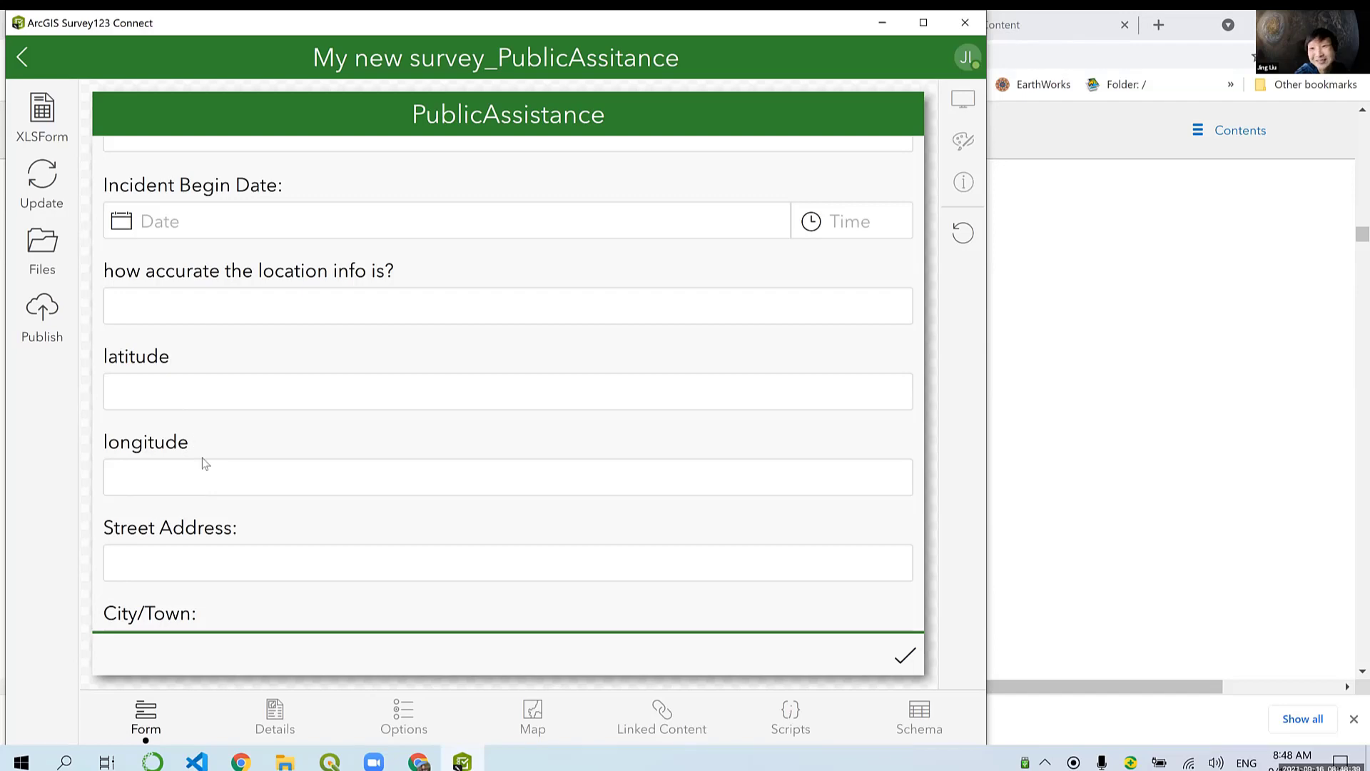
{"action": "scroll", "coordinate": [196, 472], "scroll_direction": "down", "scroll_amount": 3}
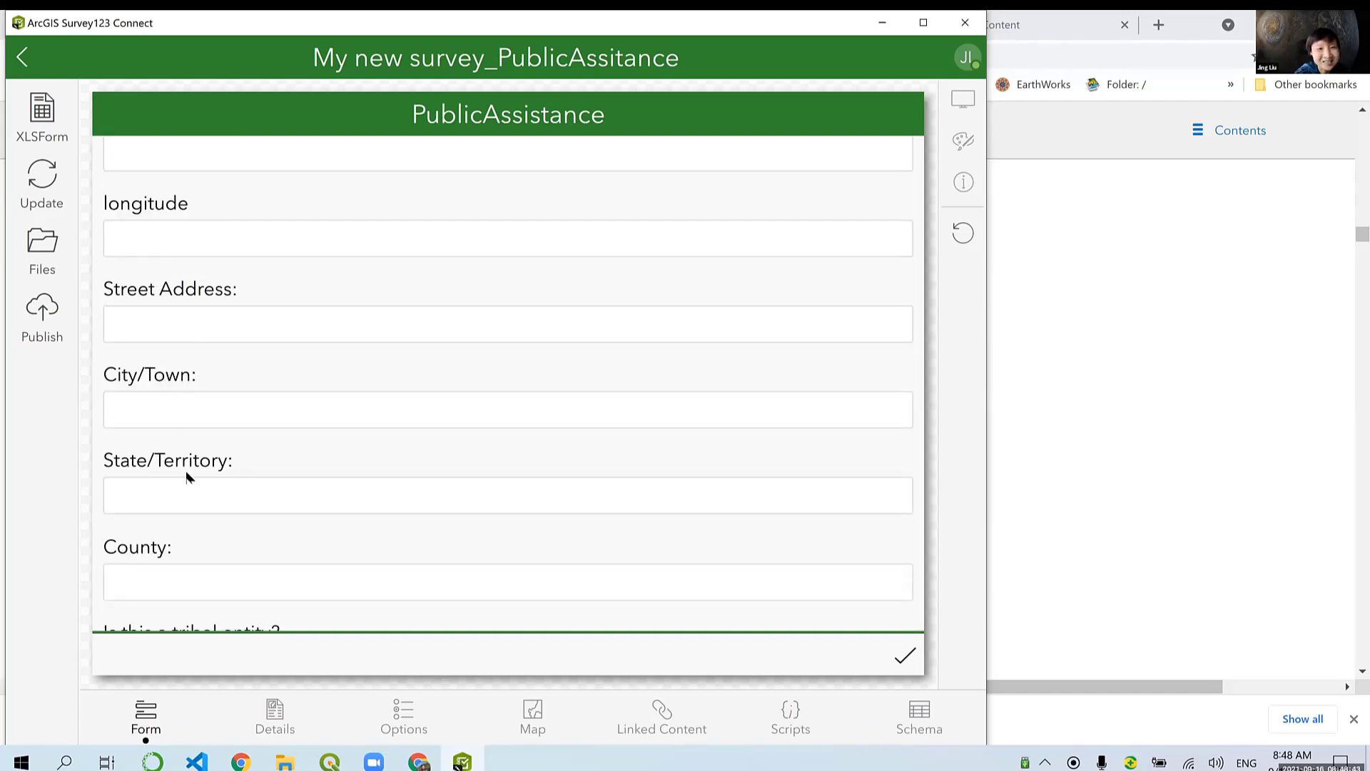
{"action": "scroll", "coordinate": [187, 477], "scroll_direction": "down", "scroll_amount": 5}
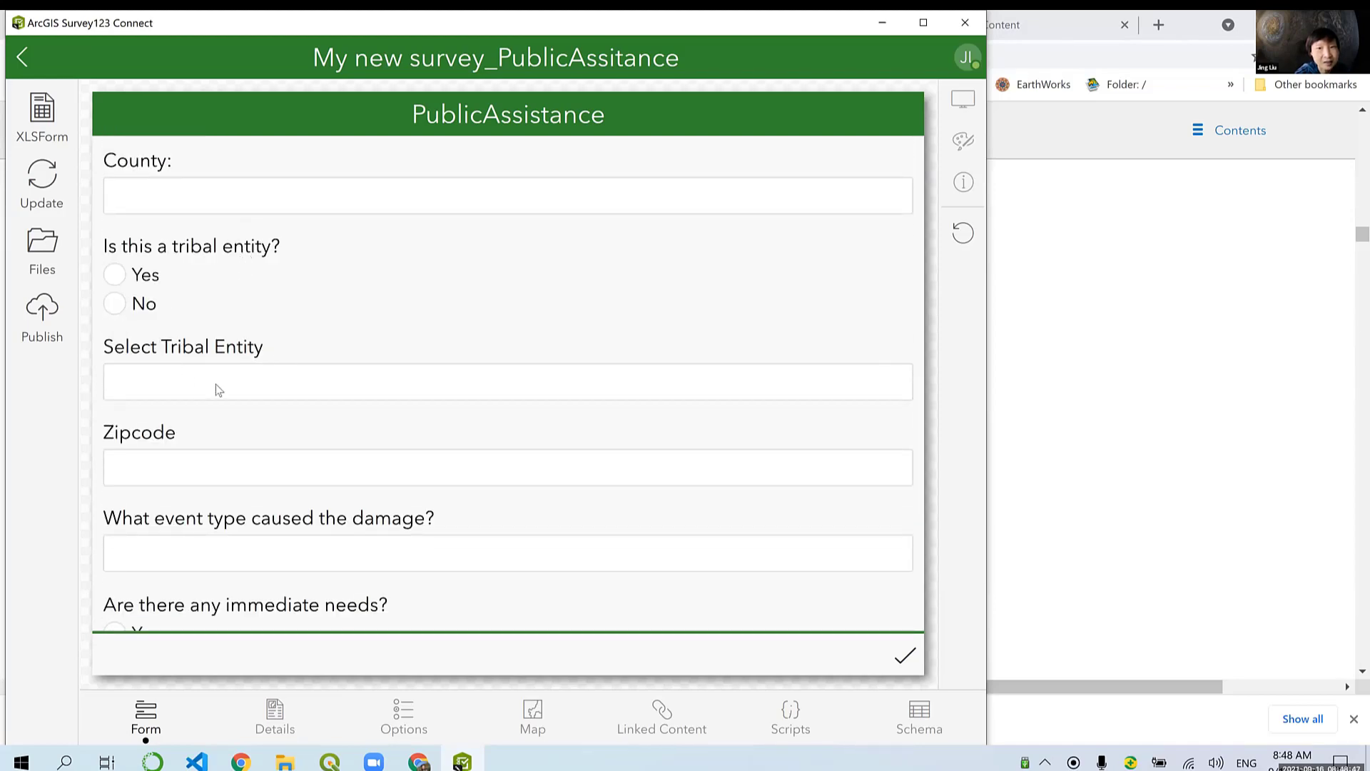
{"action": "left_click", "coordinate": [342, 383]}
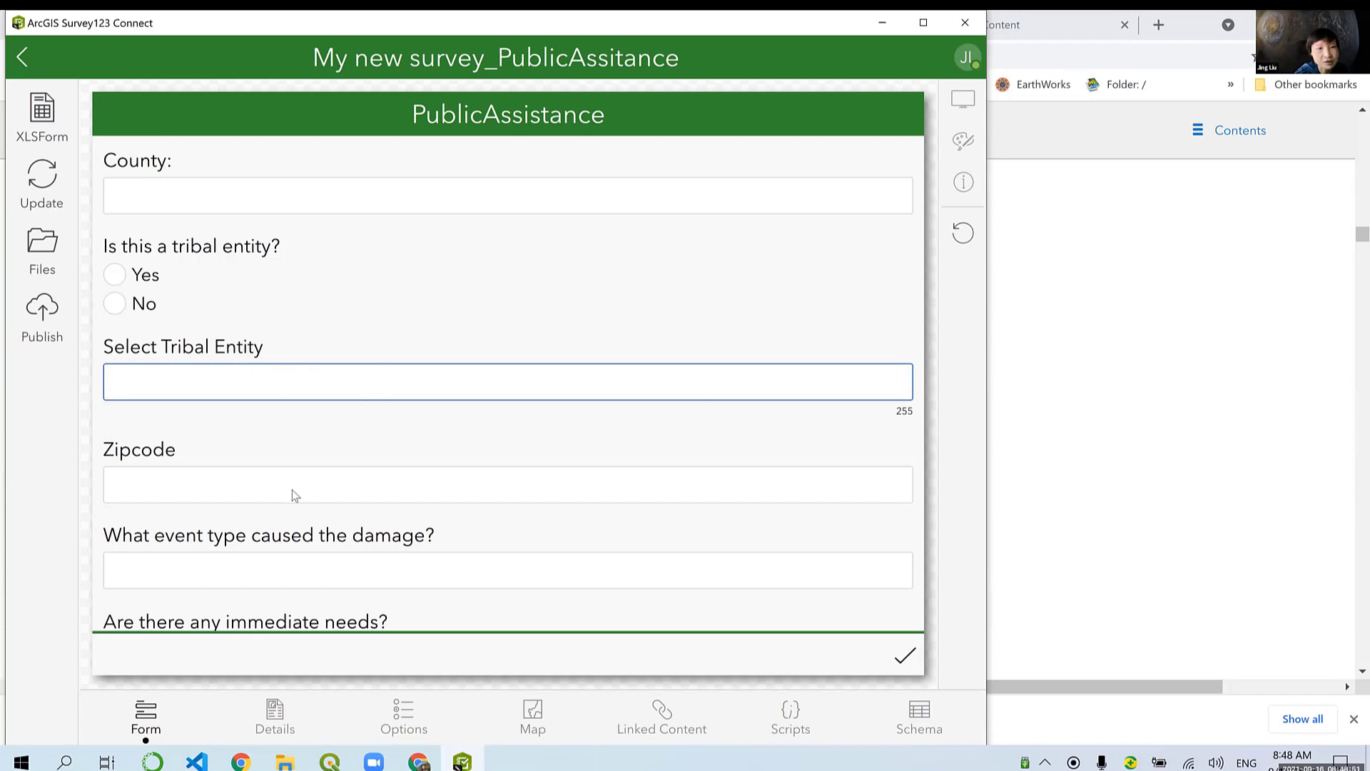
{"action": "scroll", "coordinate": [293, 490], "scroll_direction": "down", "scroll_amount": 3}
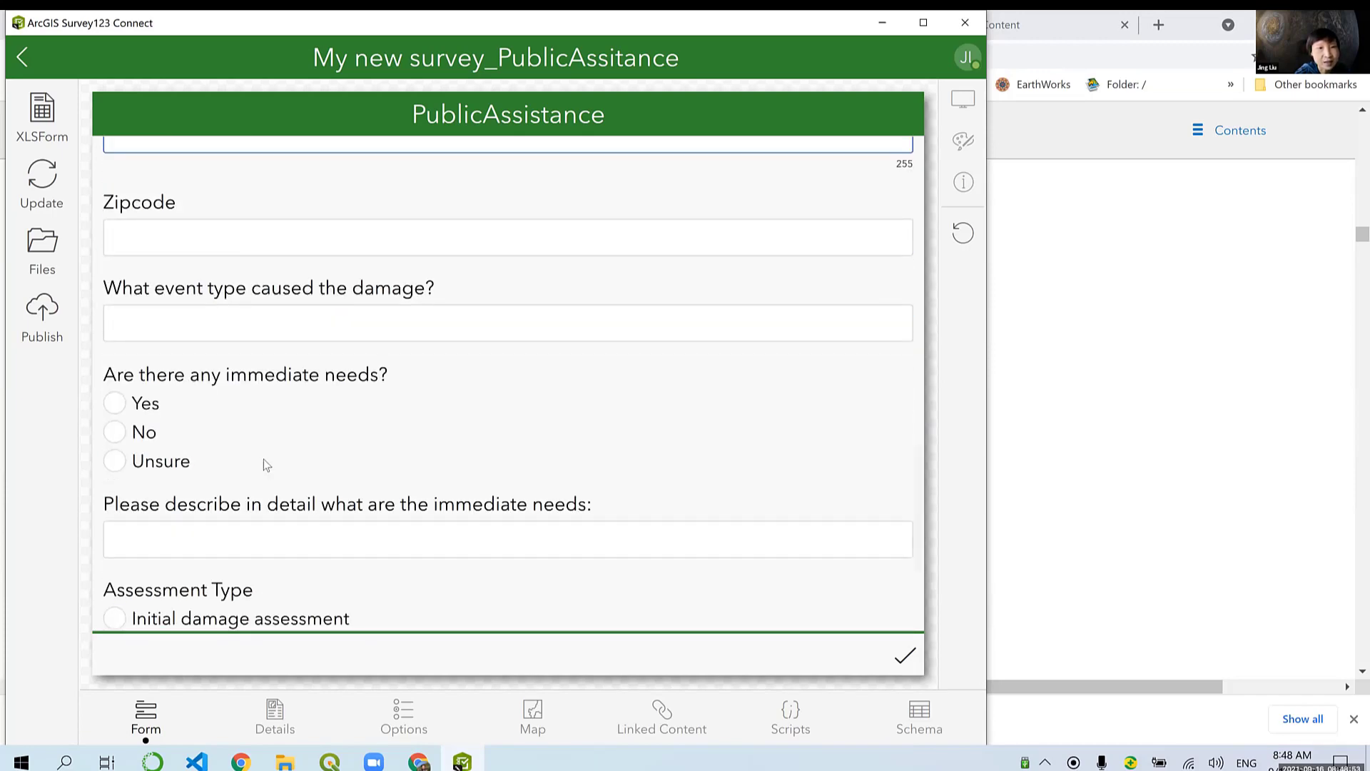
{"action": "scroll", "coordinate": [264, 463], "scroll_direction": "down", "scroll_amount": 3}
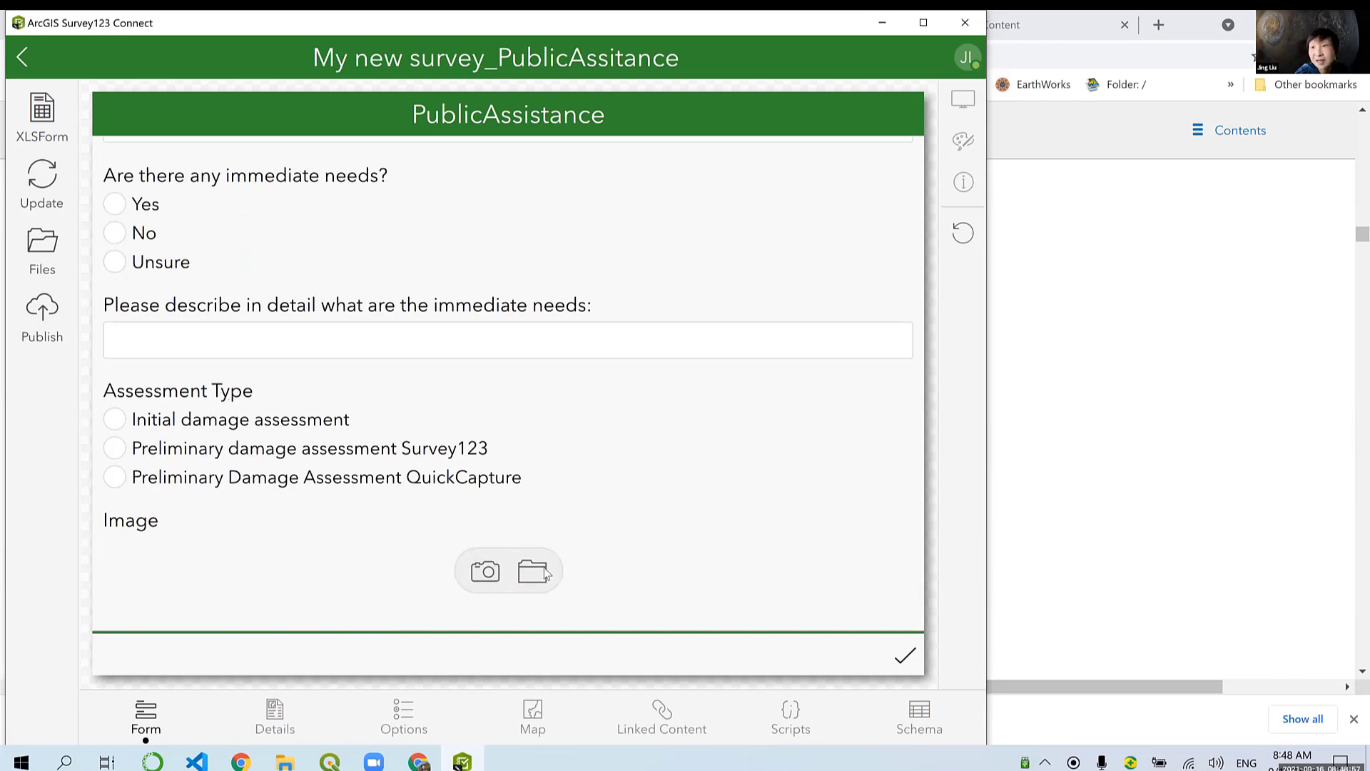
{"action": "scroll", "coordinate": [654, 400], "scroll_direction": "up", "scroll_amount": 15}
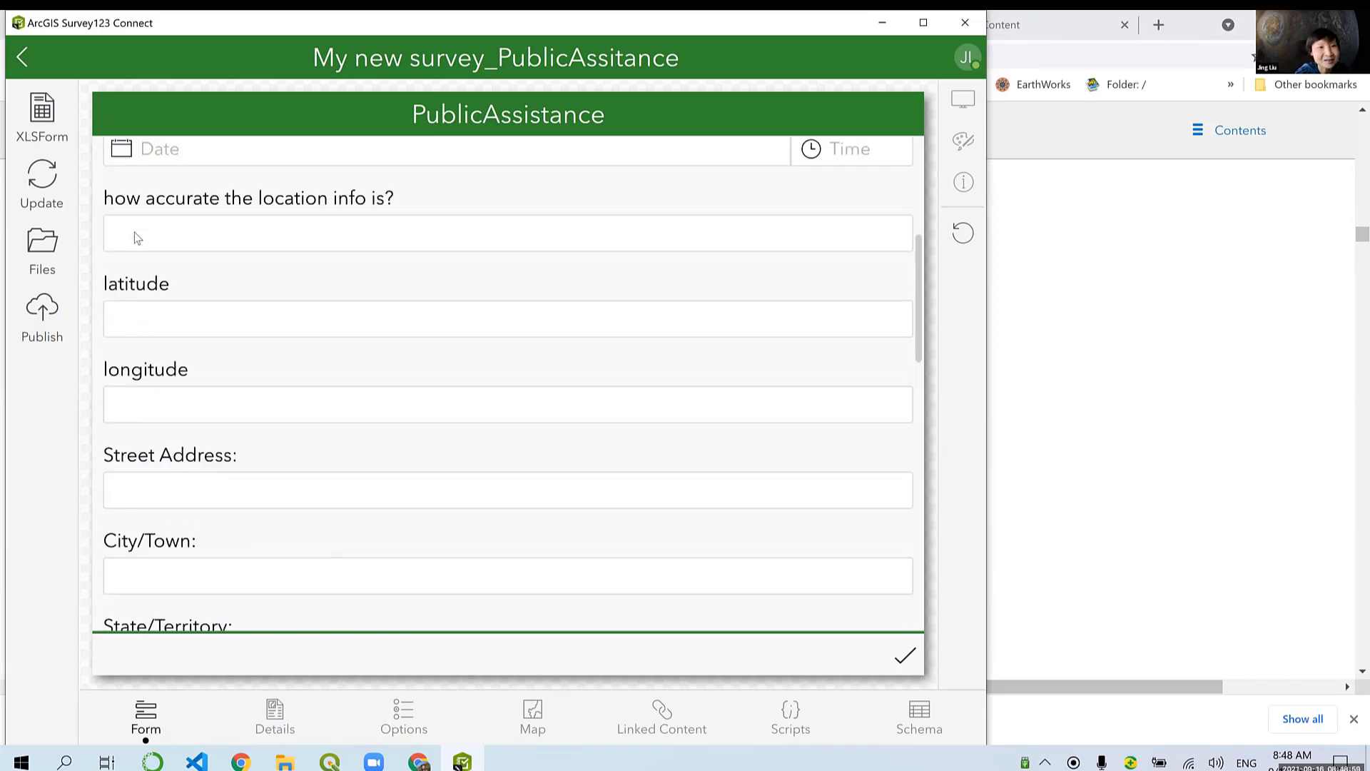
{"action": "scroll", "coordinate": [157, 255], "scroll_direction": "up", "scroll_amount": 2}
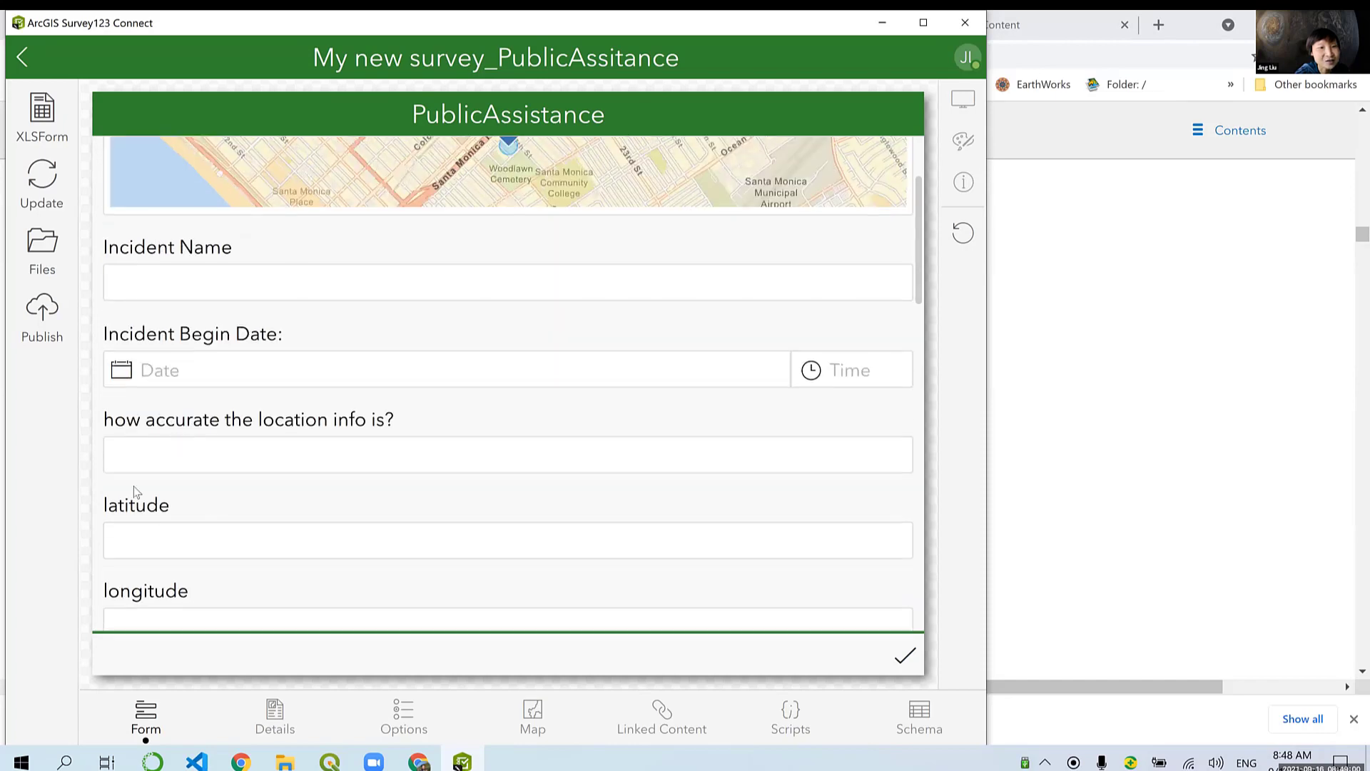
{"action": "left_click", "coordinate": [40, 113]}
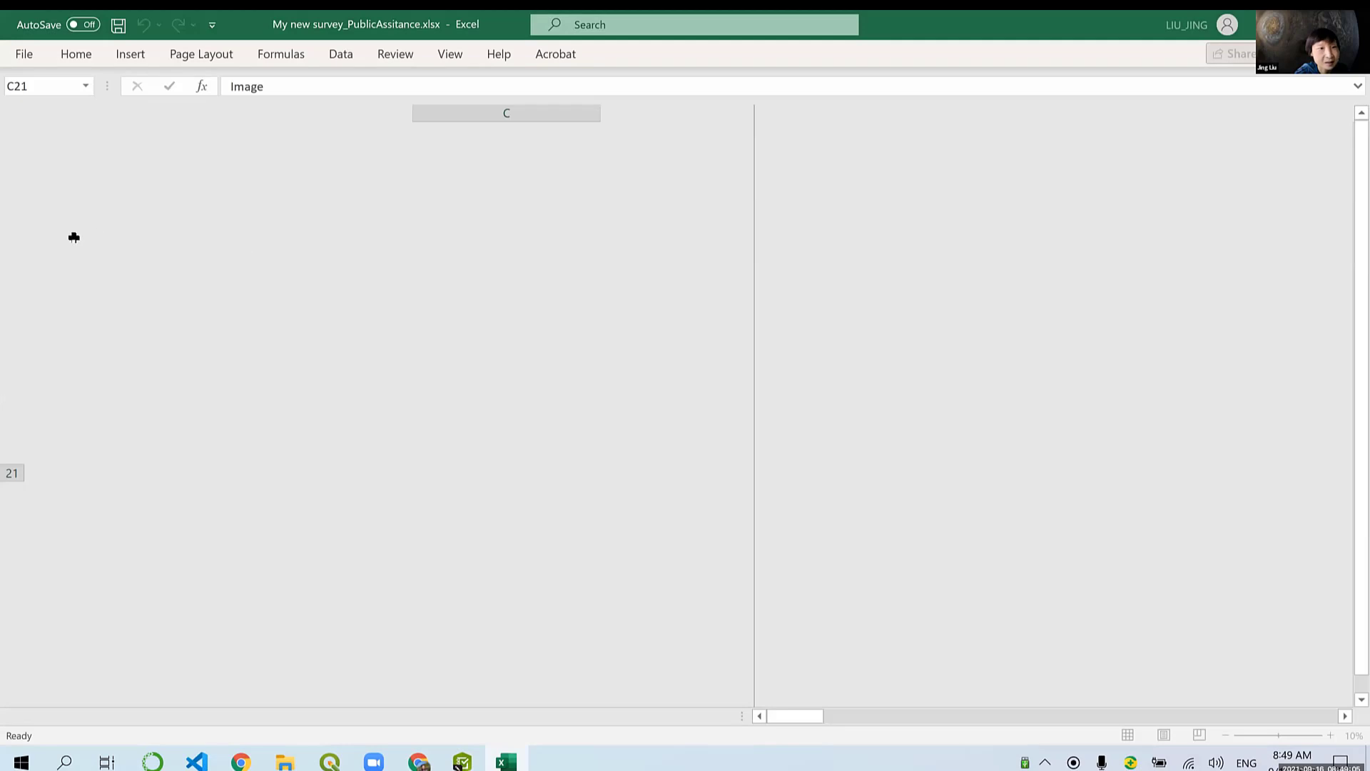
Step: Delete the latitude and longitude rows (7–8), then save and close the workbook
{"action": "left_click", "coordinate": [132, 230]}
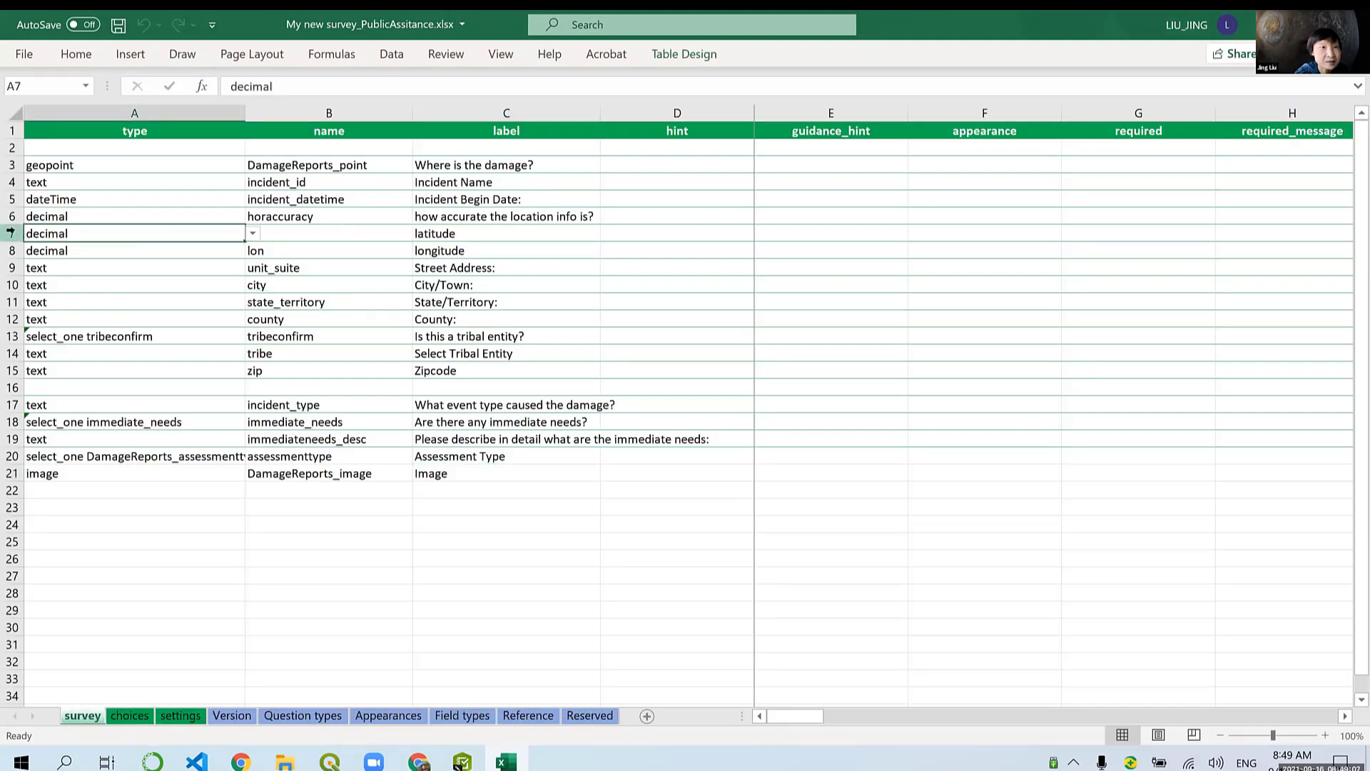
{"action": "left_click_drag", "start_coordinate": [9, 230], "coordinate": [9, 253]}
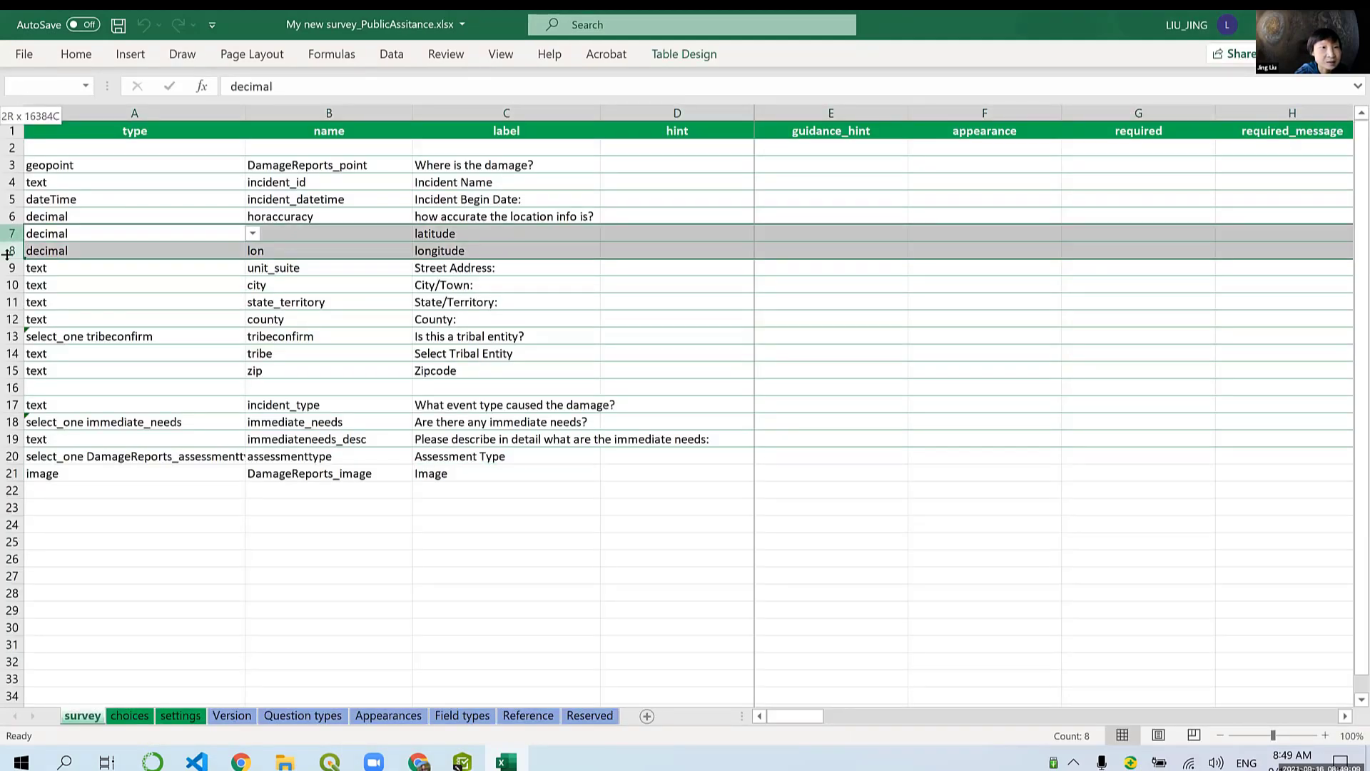
{"action": "right_click", "coordinate": [46, 249]}
{"action": "left_click", "coordinate": [114, 425]}
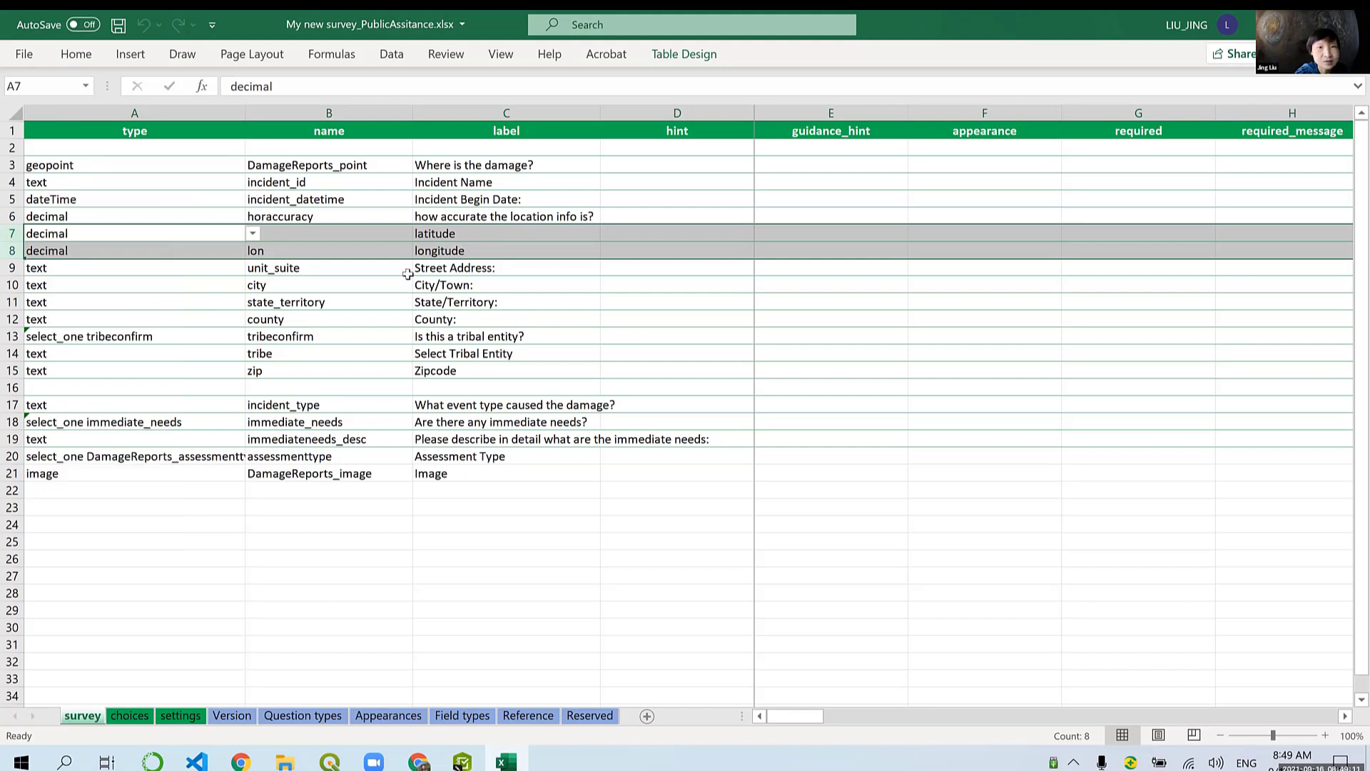
{"action": "left_click", "coordinate": [118, 24]}
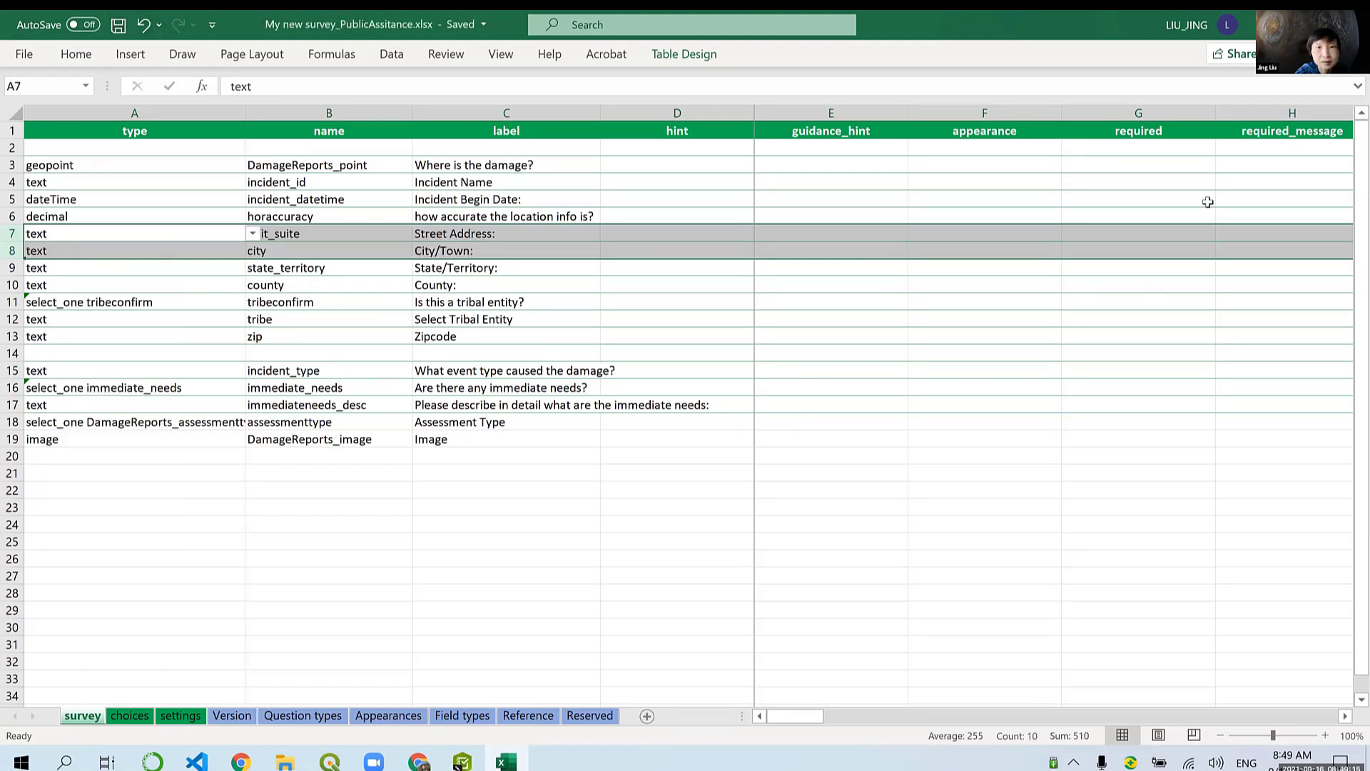
{"action": "key", "text": "ctrl+w"}
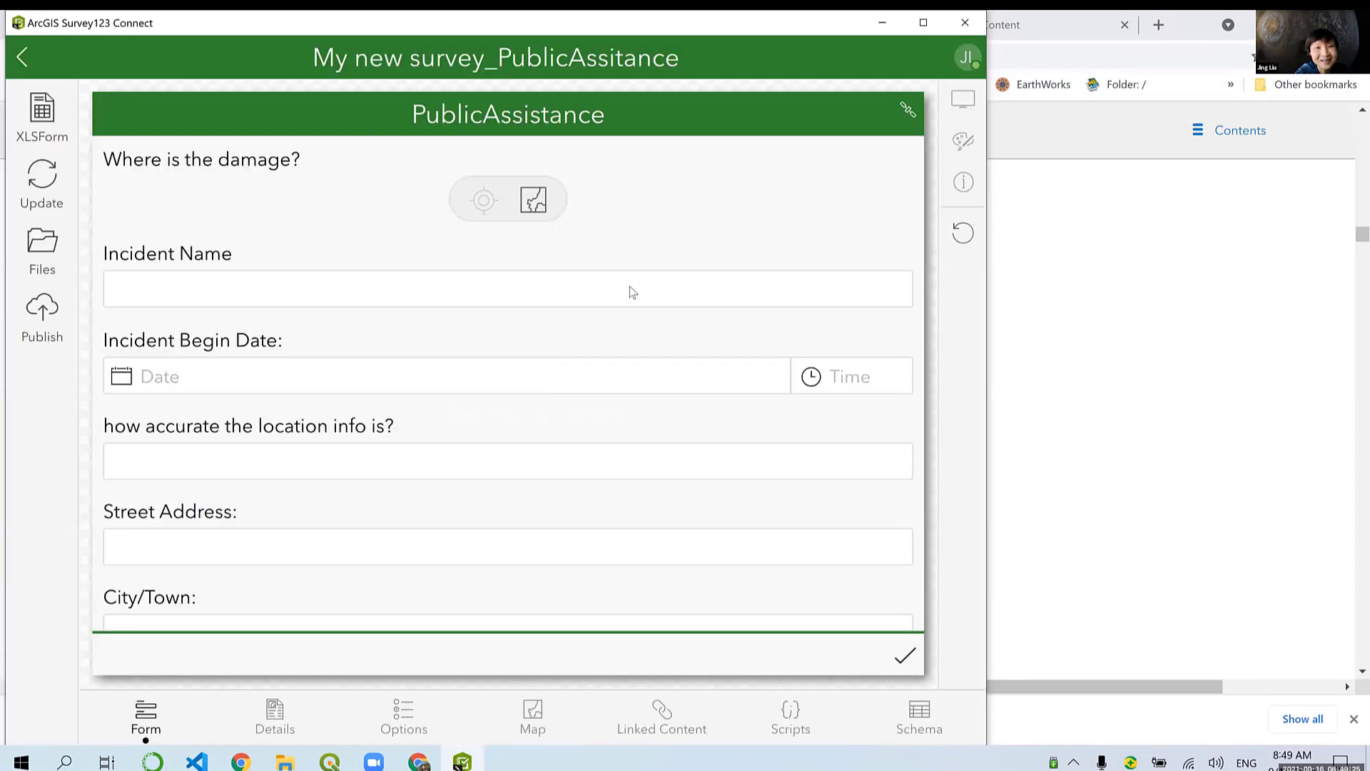
Step: Test-submit the refreshed form without latitude/longitude to confirm it validates, then start publishing
{"action": "scroll", "coordinate": [286, 396], "scroll_direction": "down", "scroll_amount": 1}
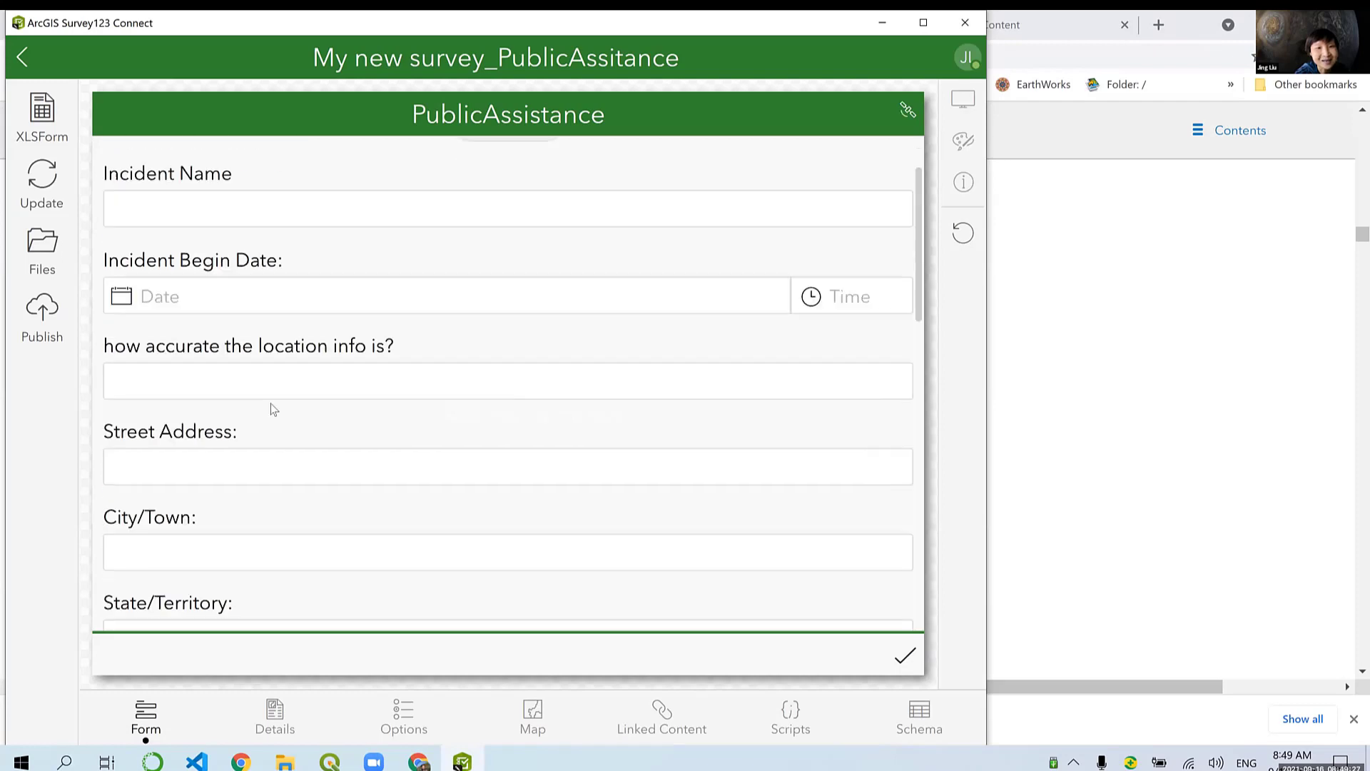
{"action": "scroll", "coordinate": [285, 350], "scroll_direction": "down", "scroll_amount": 1}
{"action": "scroll", "coordinate": [321, 271], "scroll_direction": "up", "scroll_amount": 2}
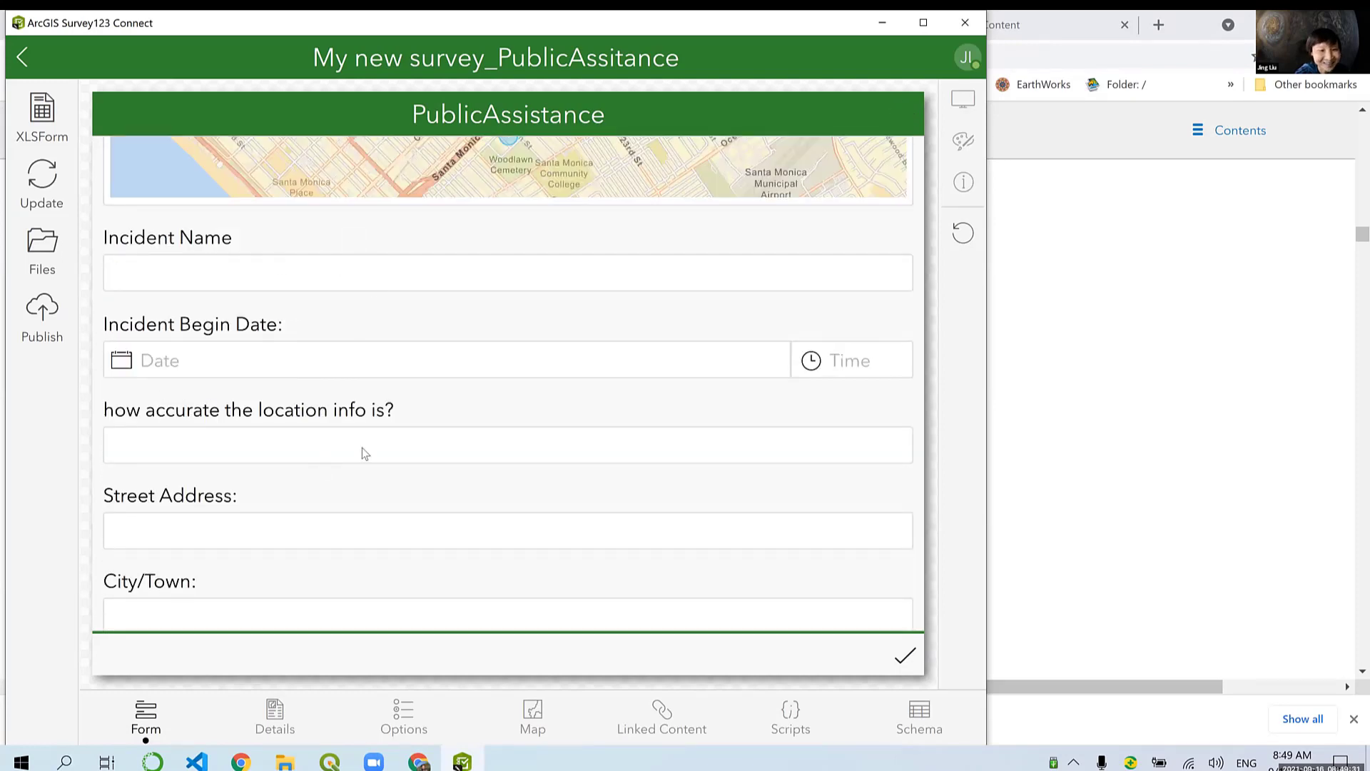
{"action": "left_click", "coordinate": [899, 651]}
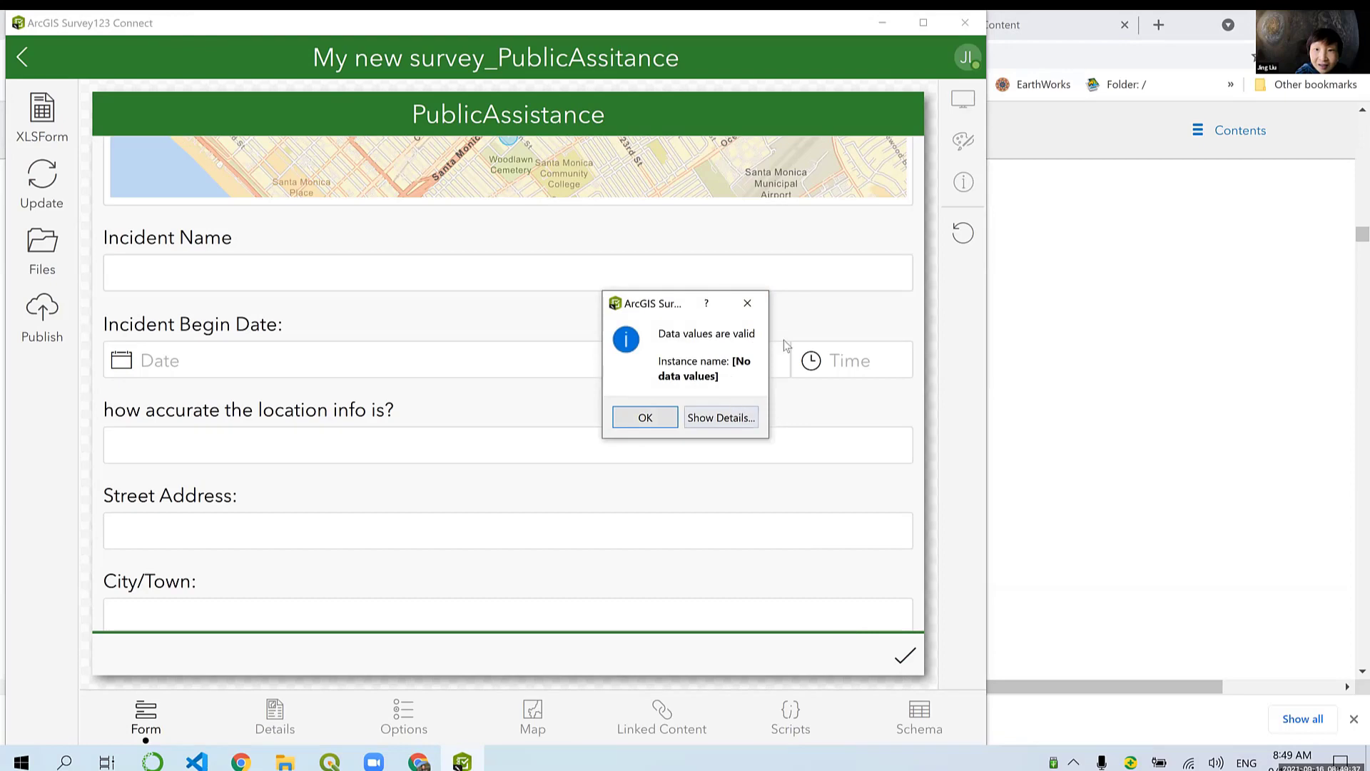
{"action": "key", "text": "Return"}
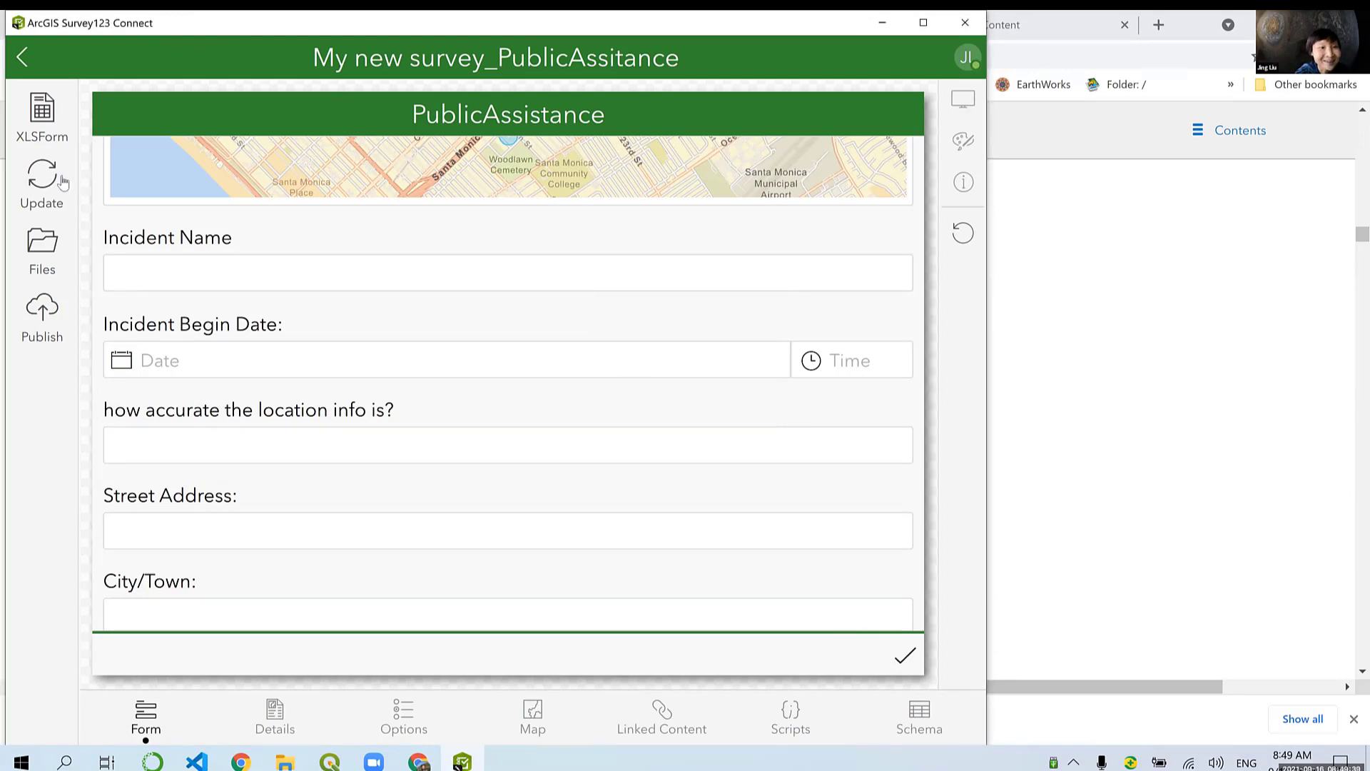
{"action": "scroll", "coordinate": [470, 278], "scroll_direction": "up", "scroll_amount": 5}
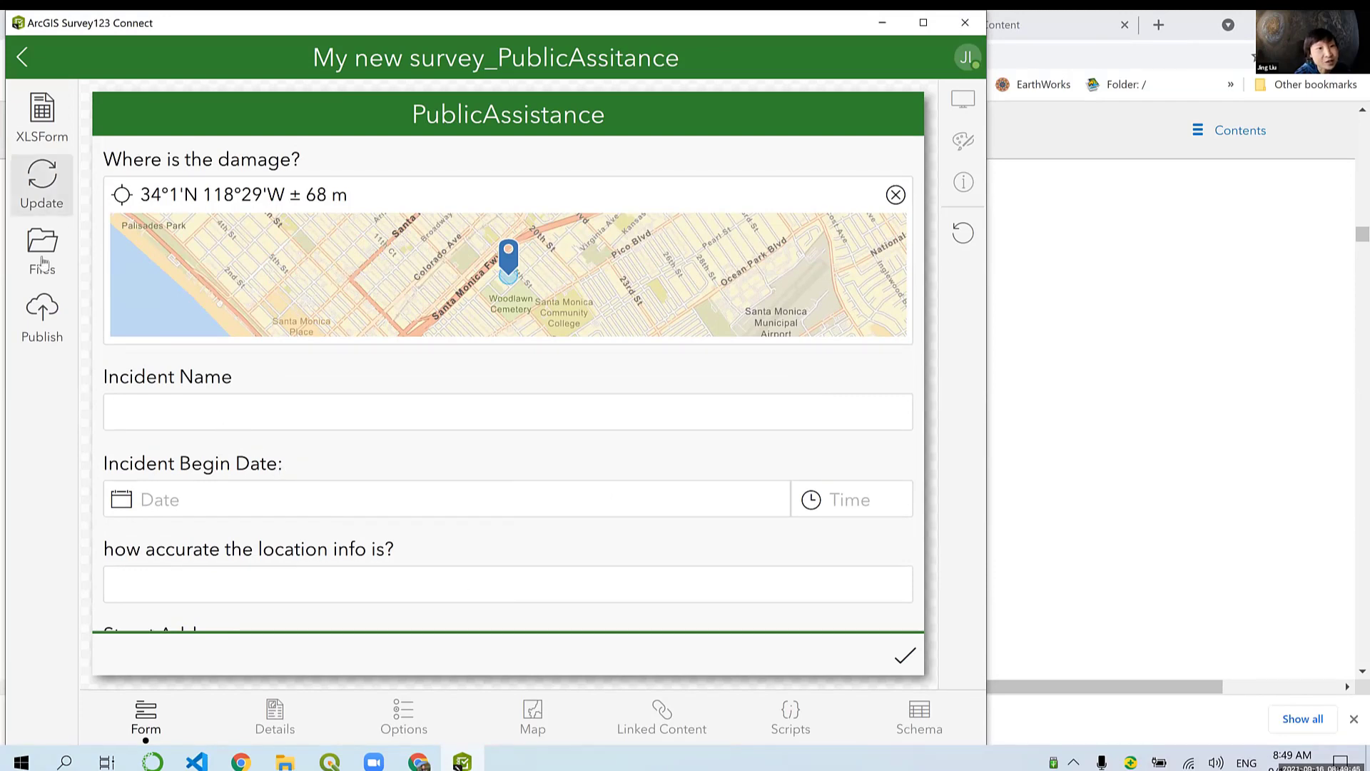
{"action": "left_click", "coordinate": [38, 332]}
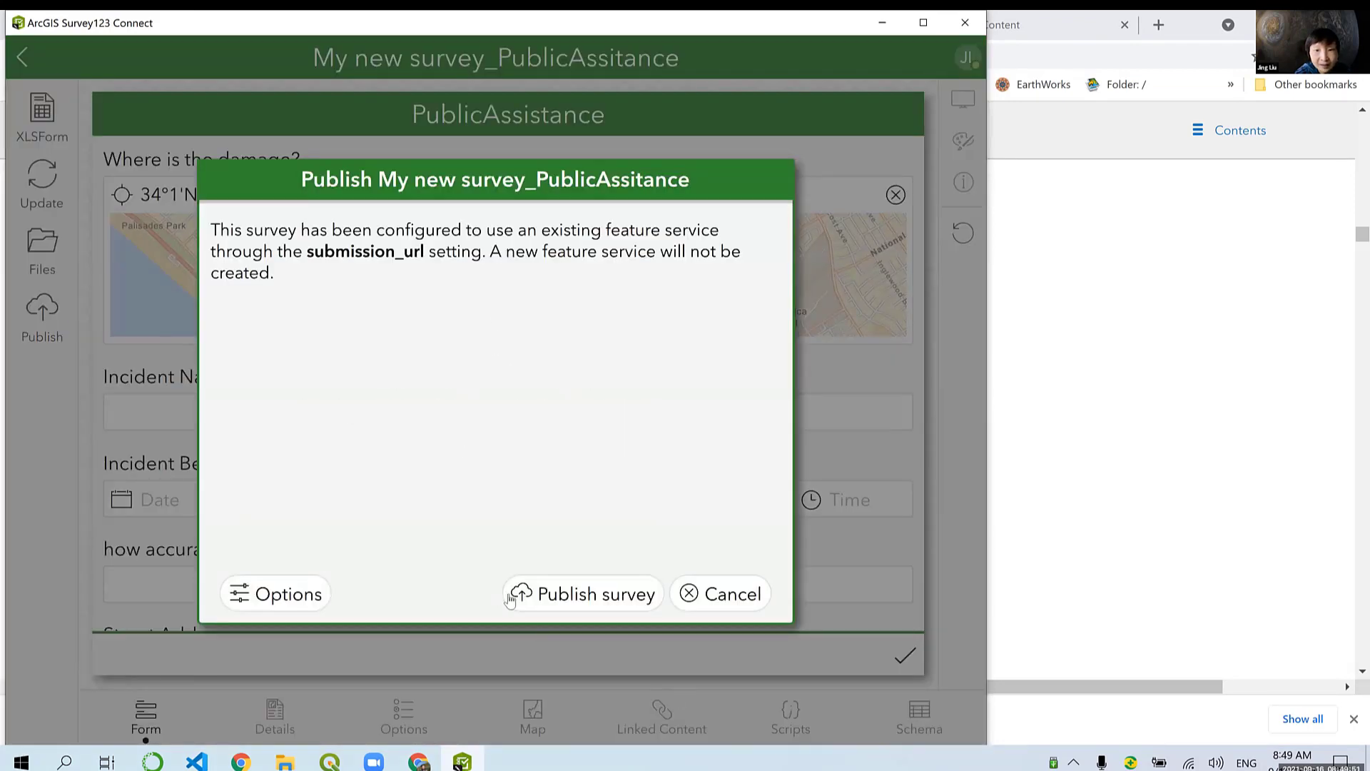
Step: Publish the survey to the existing submission_url feature service and acknowledge Publishing complete
{"action": "left_click", "coordinate": [511, 597]}
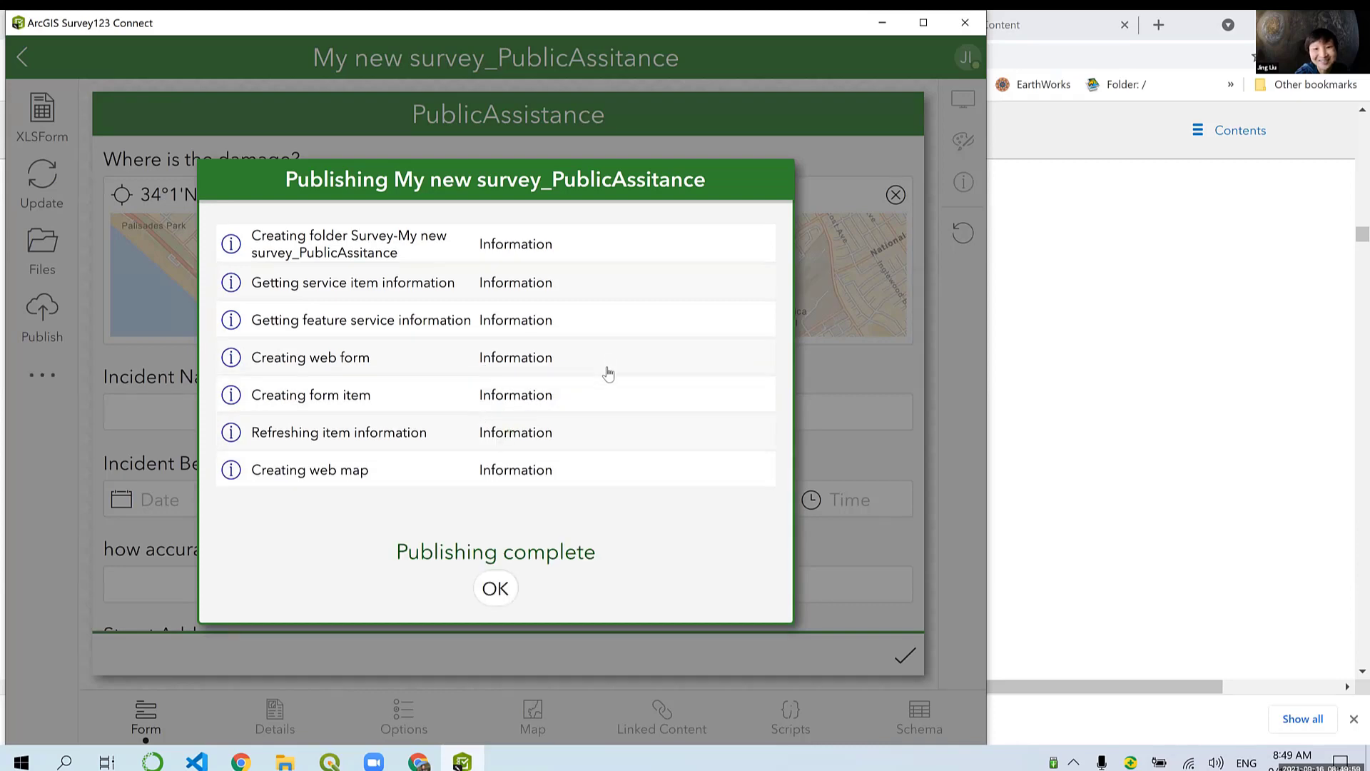
{"action": "left_click", "coordinate": [497, 593]}
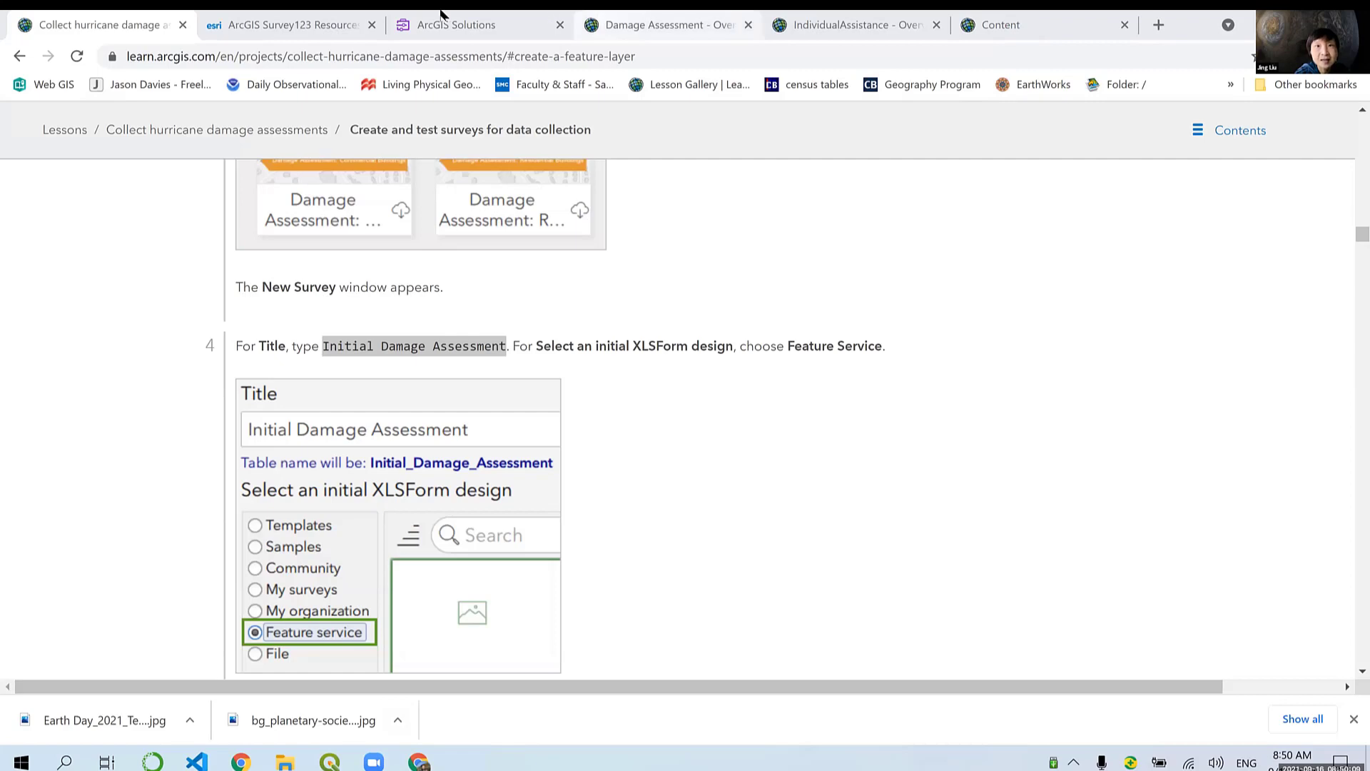
Step: Close the old Damage Assessment overview, IndividualAssistance Damage Reports and Content tabs
{"action": "left_click", "coordinate": [542, 24]}
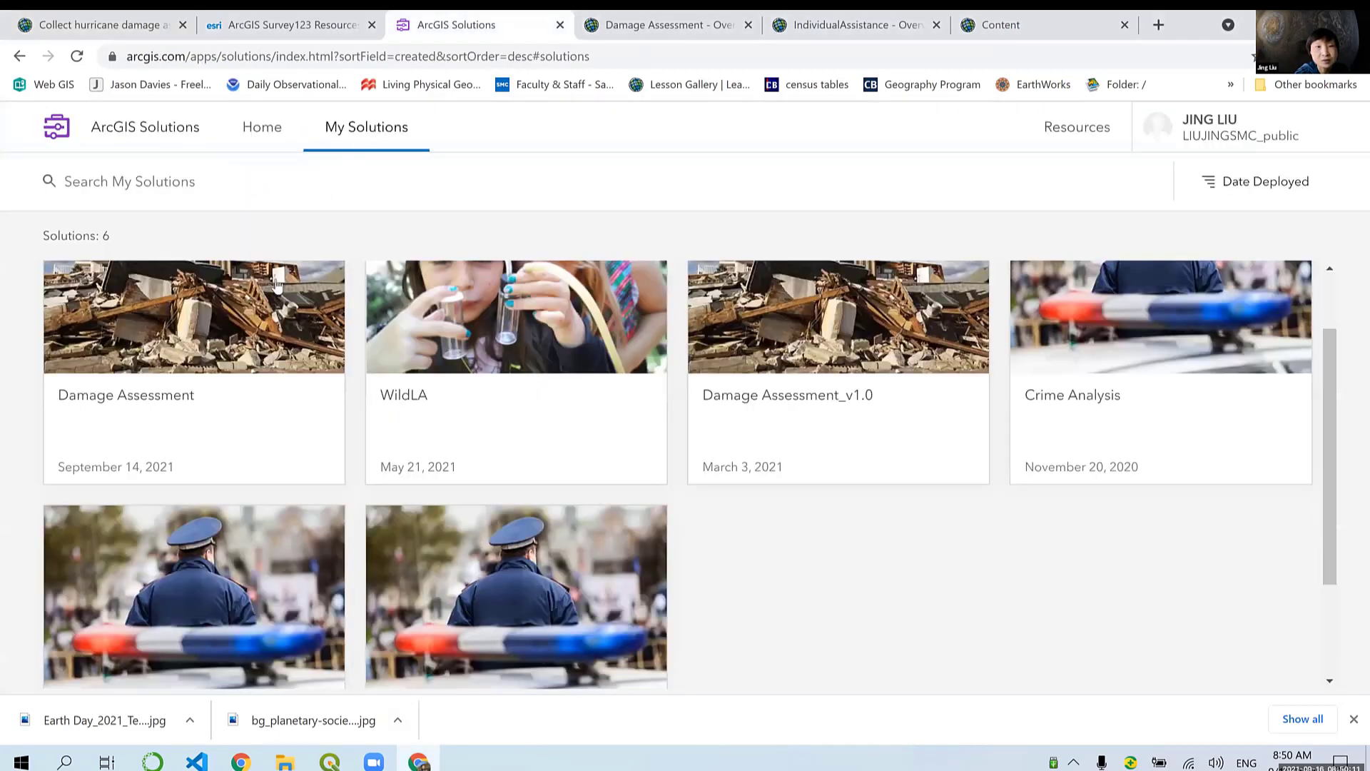
{"action": "left_click", "coordinate": [653, 20]}
{"action": "left_click", "coordinate": [467, 20]}
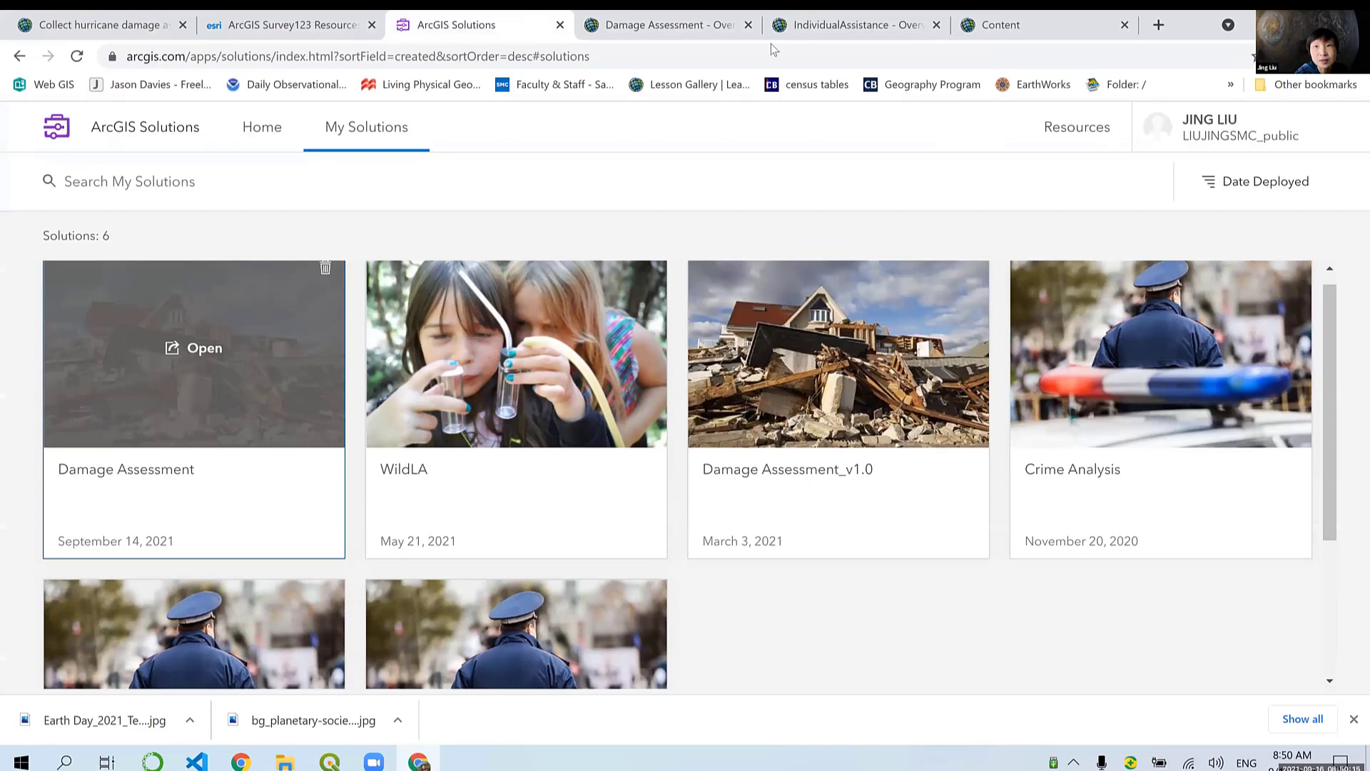
{"action": "left_click", "coordinate": [735, 26]}
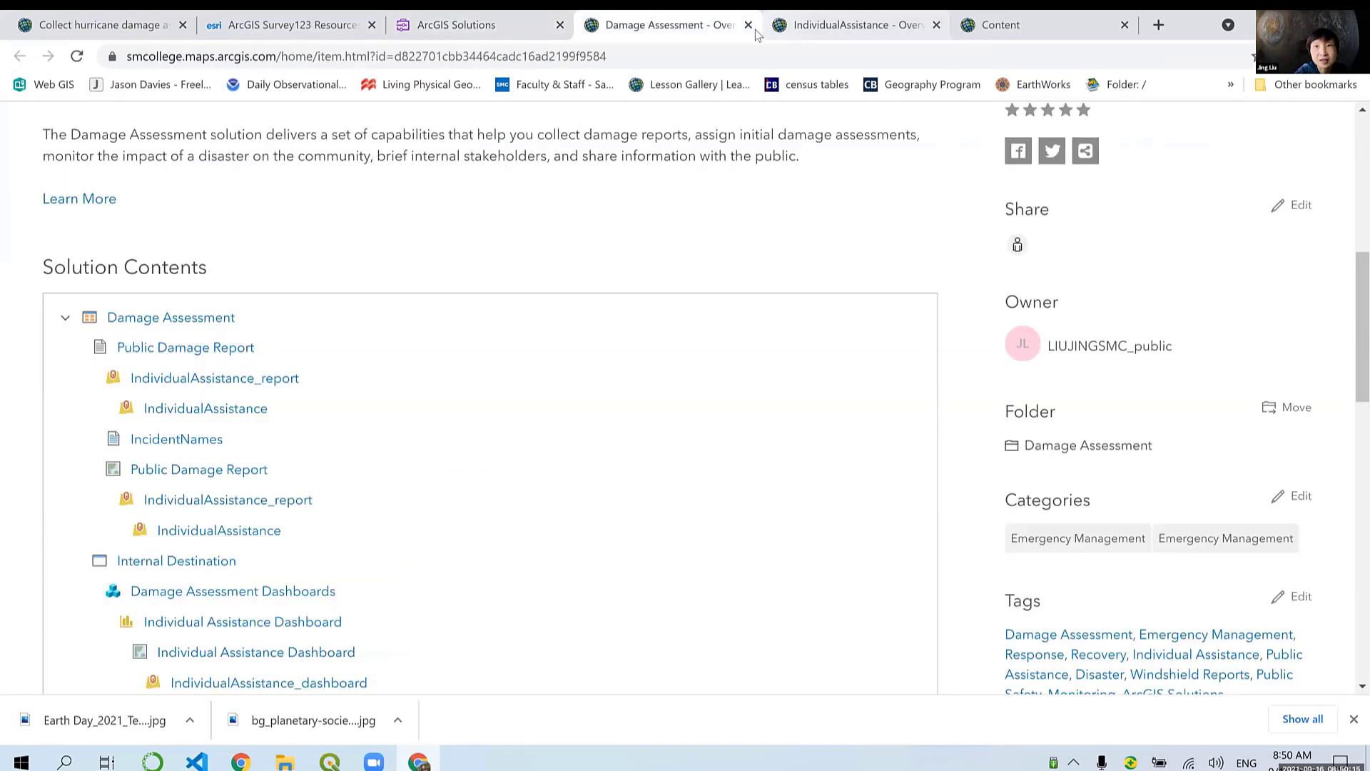
{"action": "left_click", "coordinate": [748, 24]}
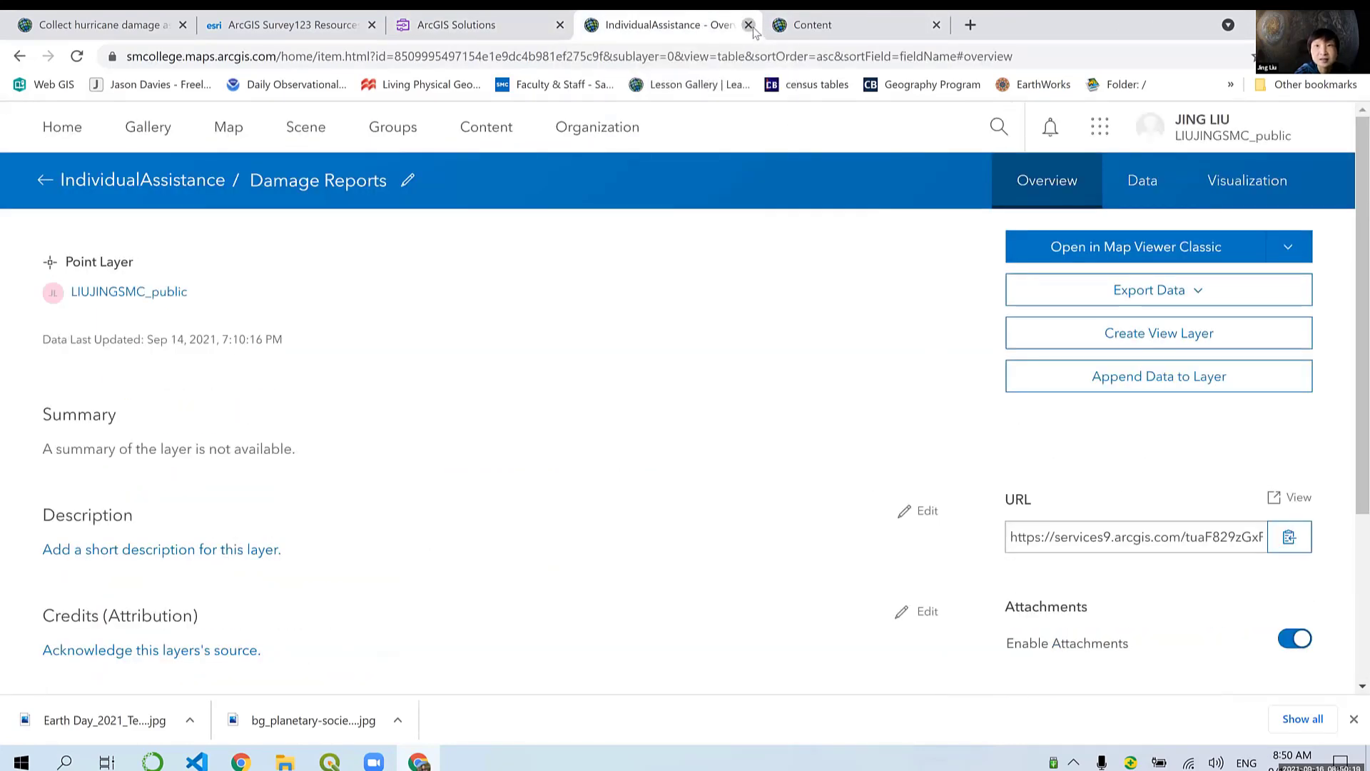
{"action": "left_click", "coordinate": [748, 26]}
{"action": "left_click", "coordinate": [748, 26]}
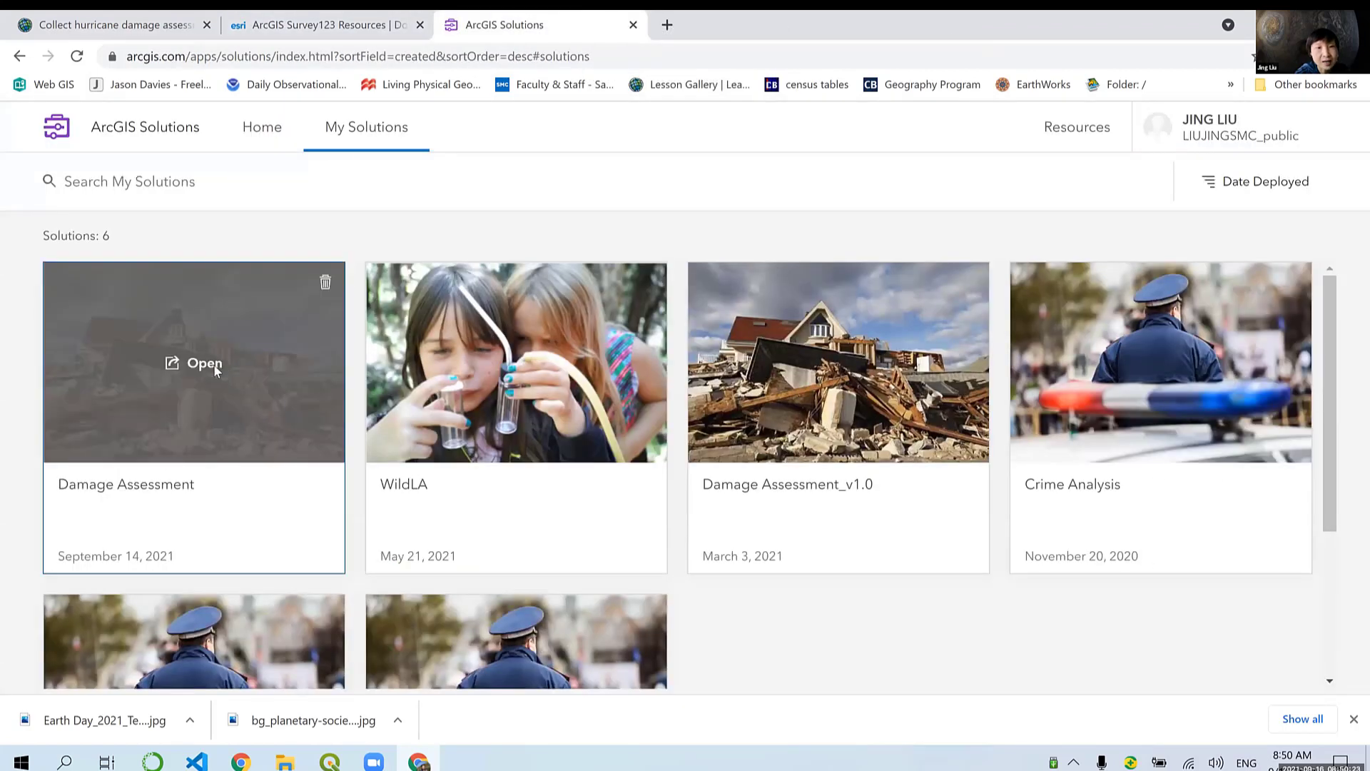
Step: Reopen the Damage Assessment solution, review its expanded Solution Contents, and start a blank tab
{"action": "left_click", "coordinate": [214, 367]}
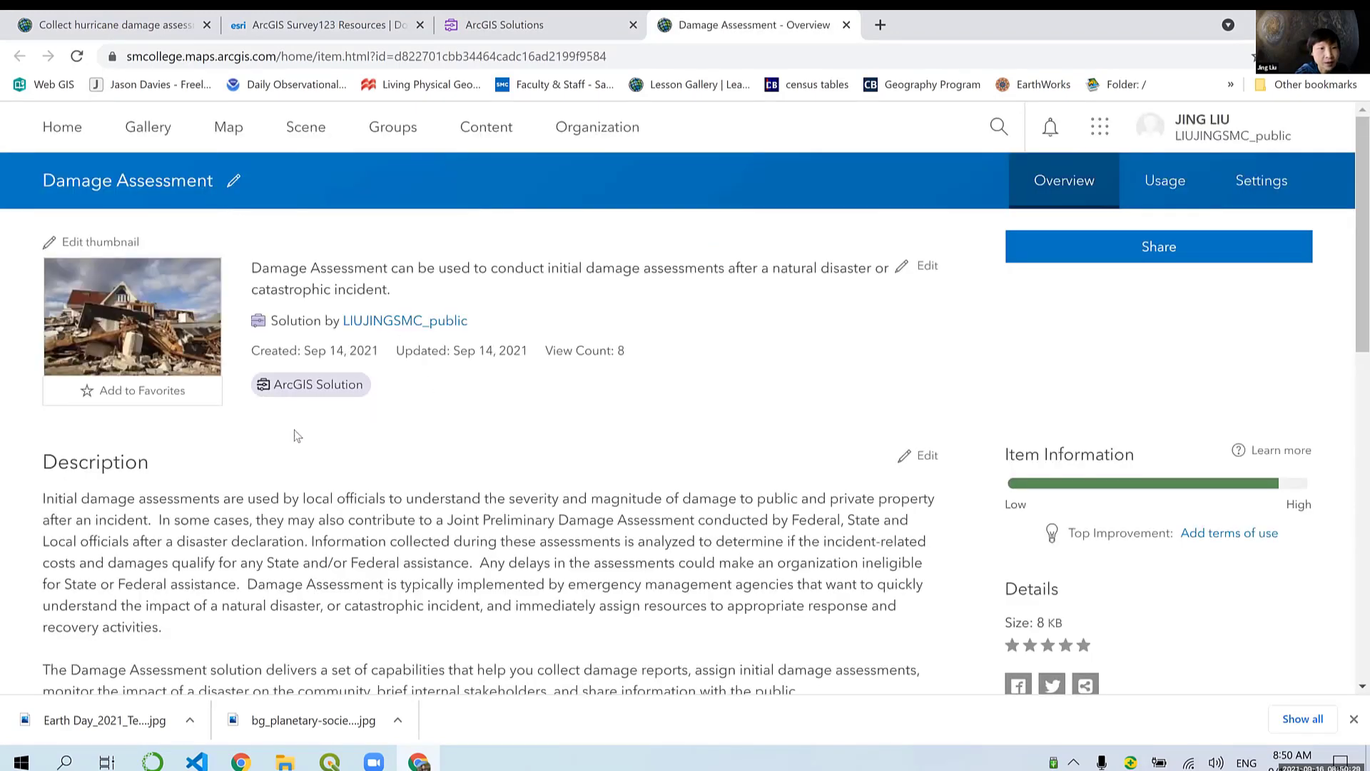
{"action": "scroll", "coordinate": [306, 410], "scroll_direction": "down", "scroll_amount": 3}
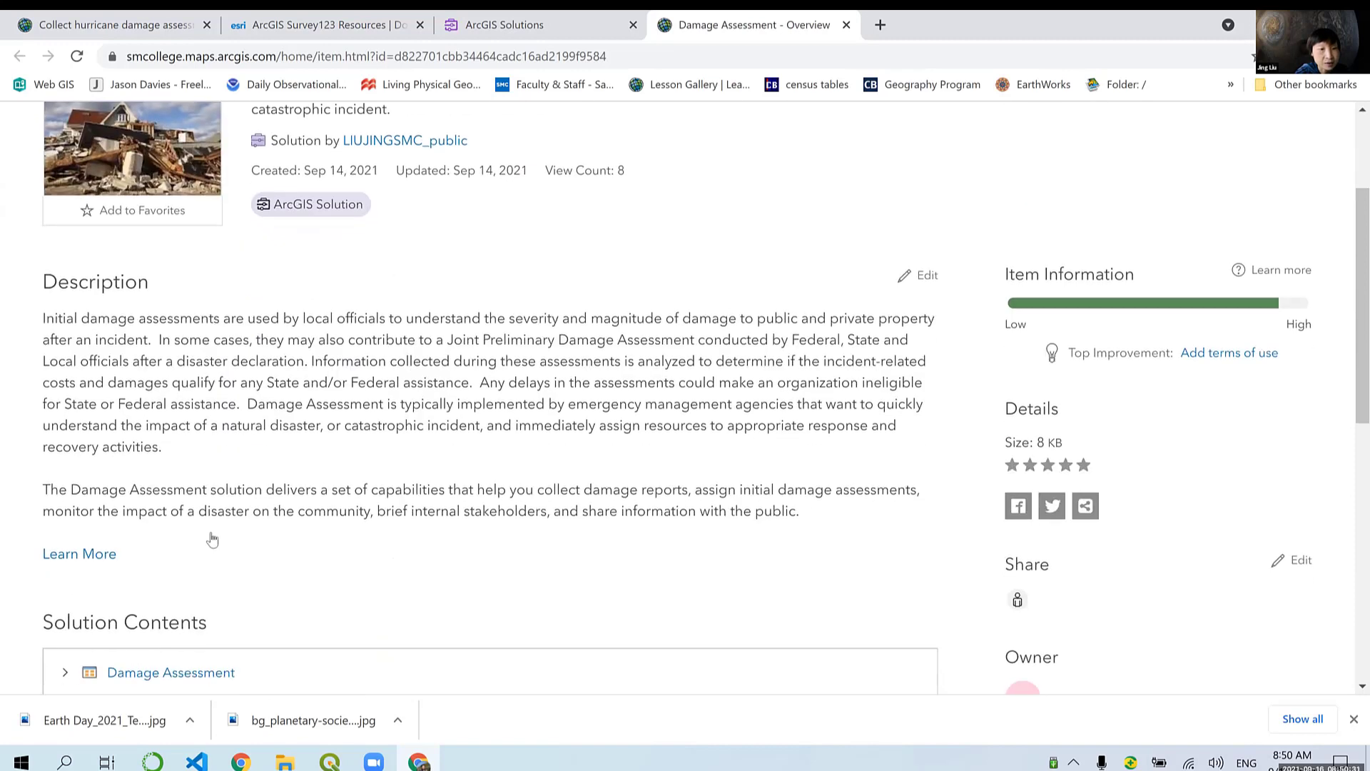
{"action": "scroll", "coordinate": [212, 538], "scroll_direction": "down", "scroll_amount": 3}
{"action": "left_click", "coordinate": [244, 495]}
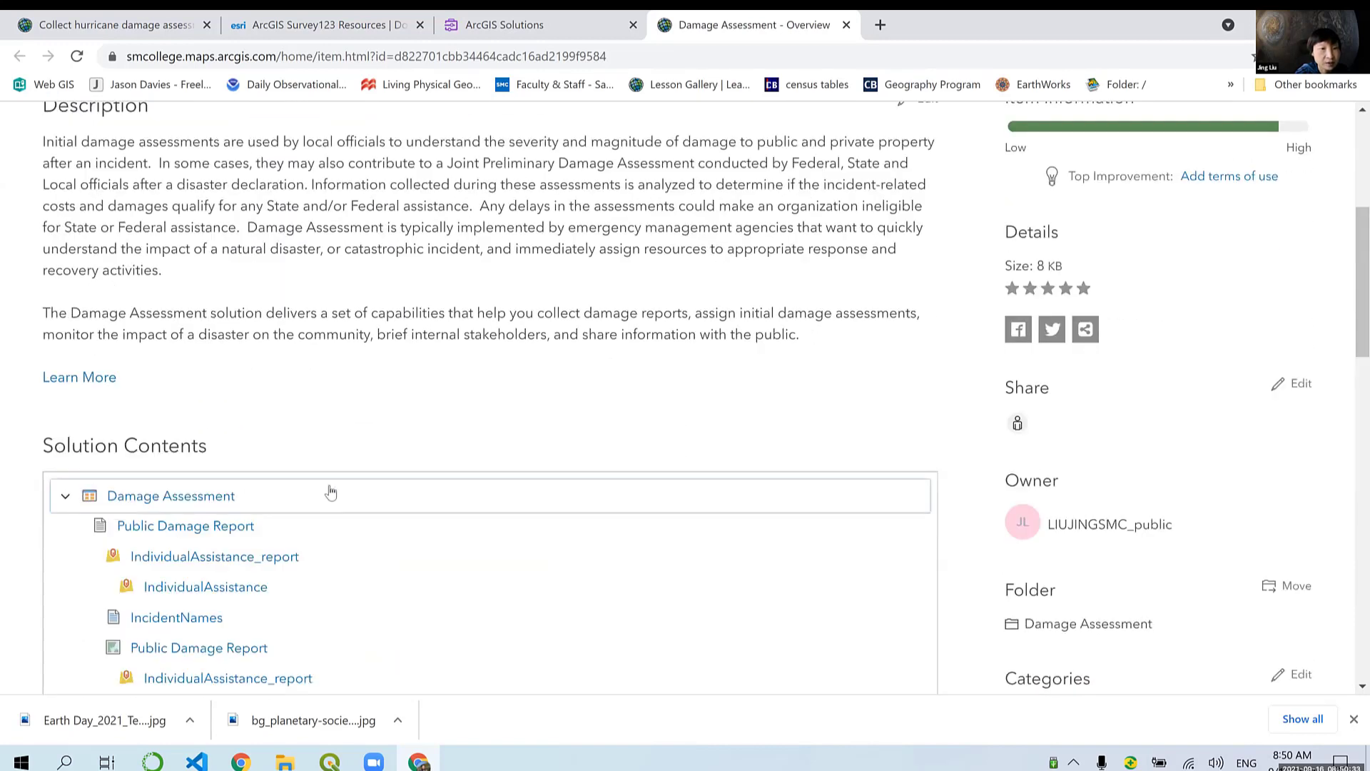
{"action": "scroll", "coordinate": [327, 489], "scroll_direction": "down", "scroll_amount": 3}
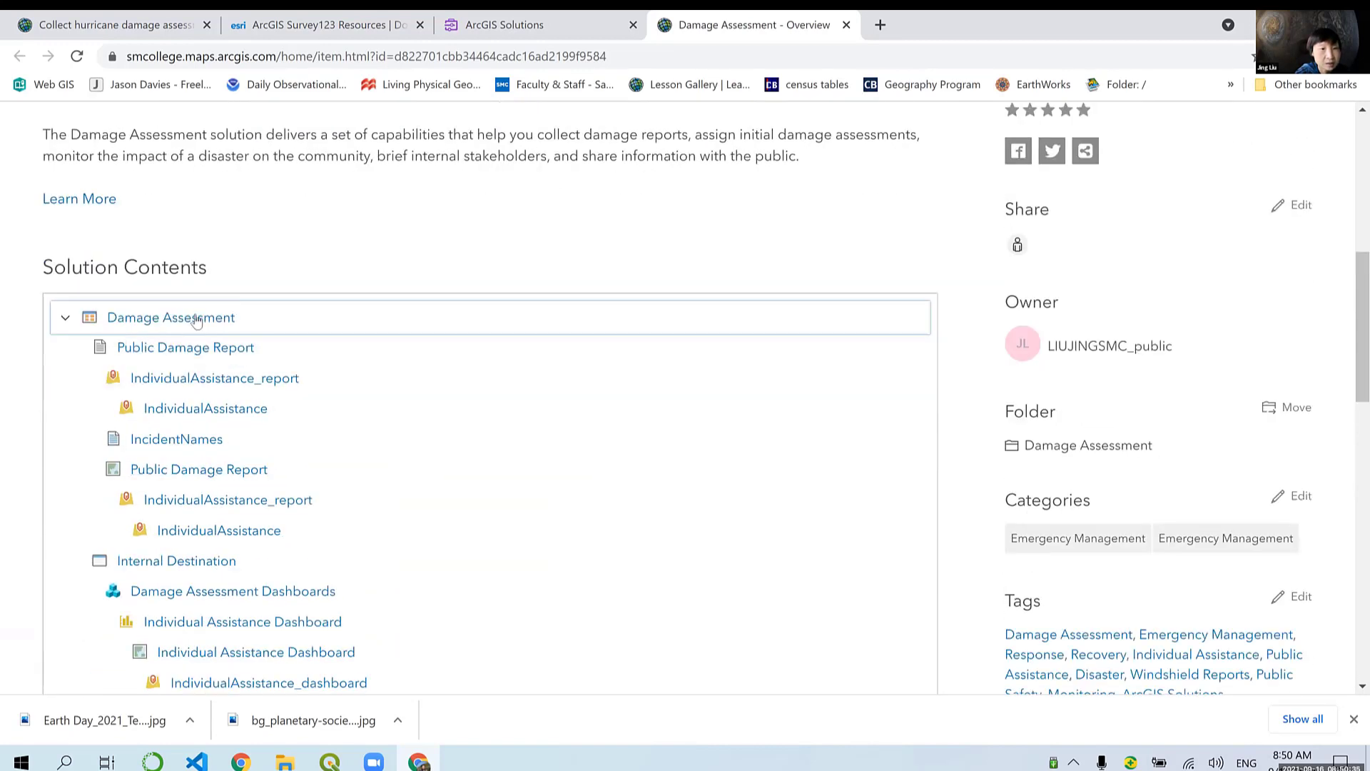
{"action": "scroll", "coordinate": [225, 341], "scroll_direction": "down", "scroll_amount": 7}
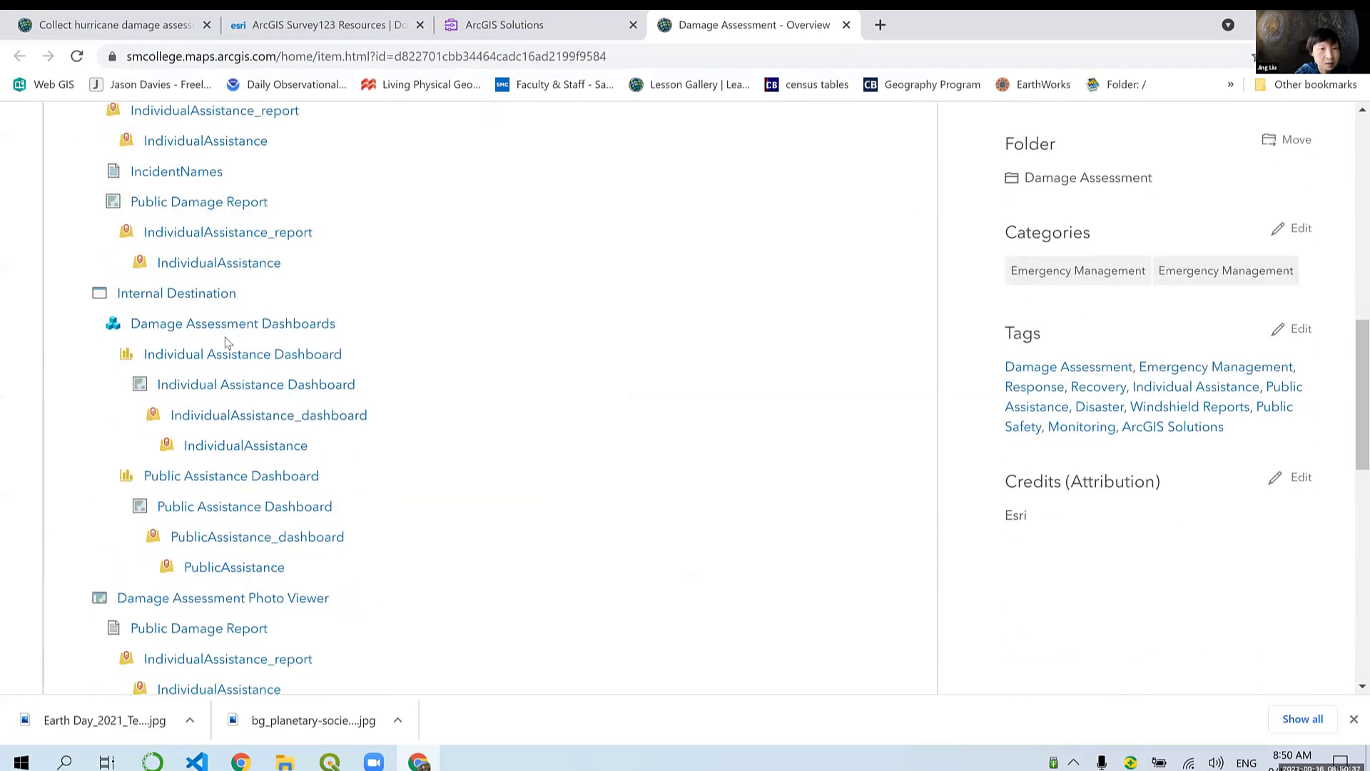
{"action": "scroll", "coordinate": [224, 337], "scroll_direction": "down", "scroll_amount": 3}
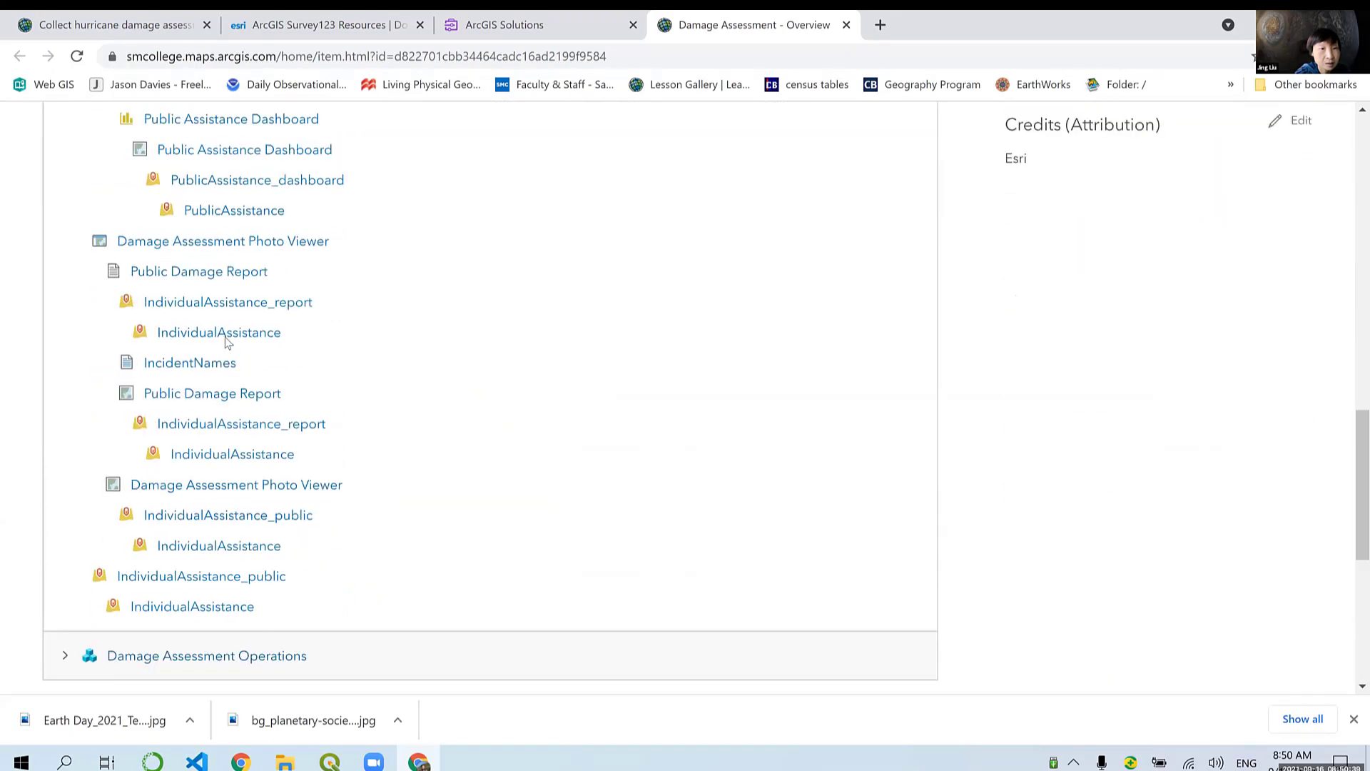
{"action": "scroll", "coordinate": [224, 343], "scroll_direction": "down", "scroll_amount": 2}
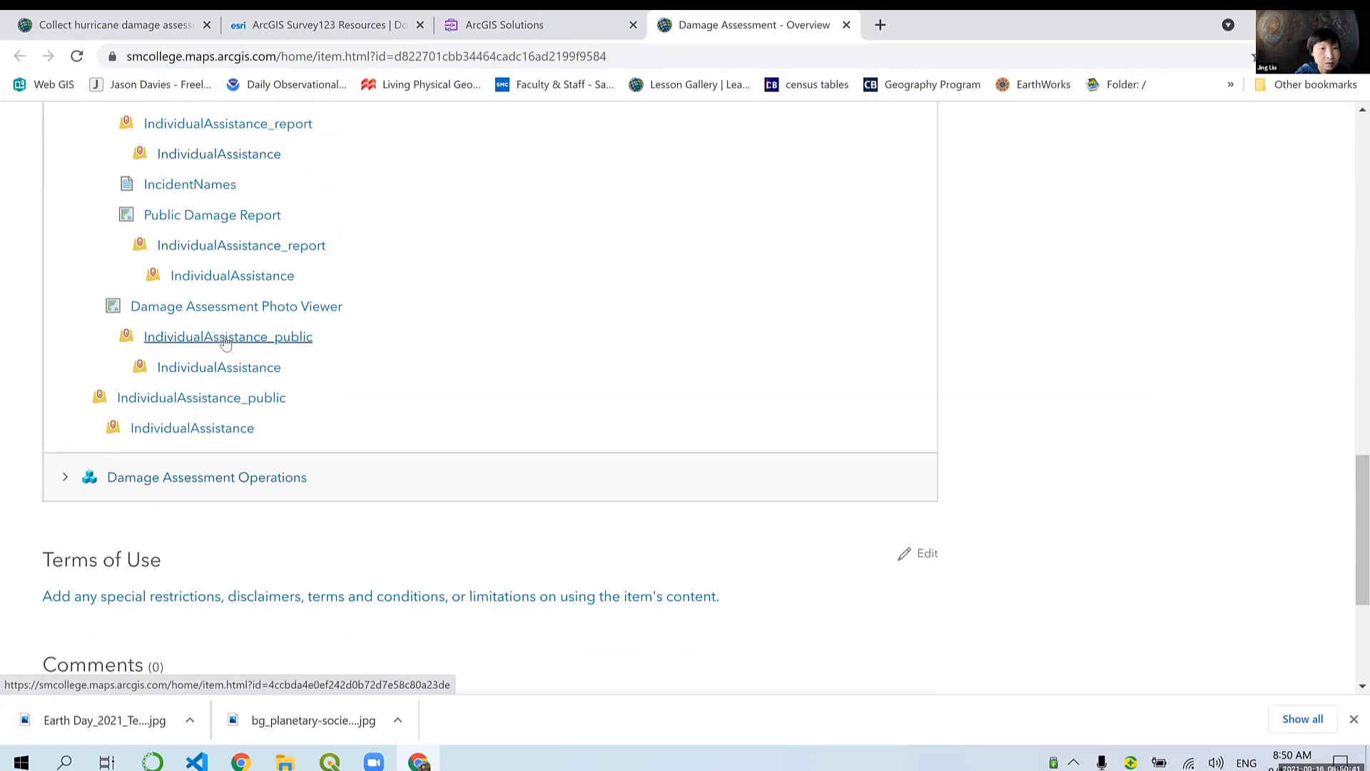
{"action": "scroll", "coordinate": [349, 378], "scroll_direction": "up", "scroll_amount": 1}
{"action": "scroll", "coordinate": [358, 368], "scroll_direction": "up", "scroll_amount": 12}
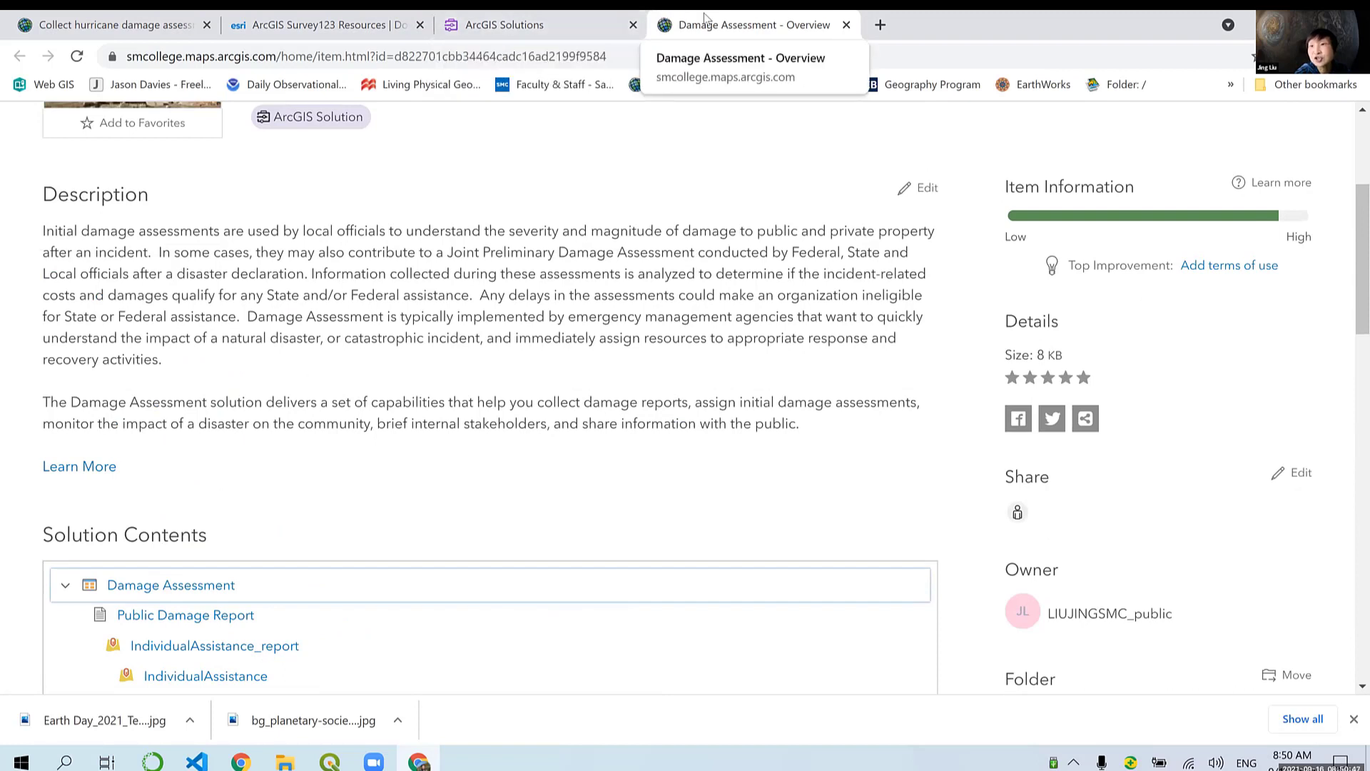
{"action": "left_click", "coordinate": [881, 25]}
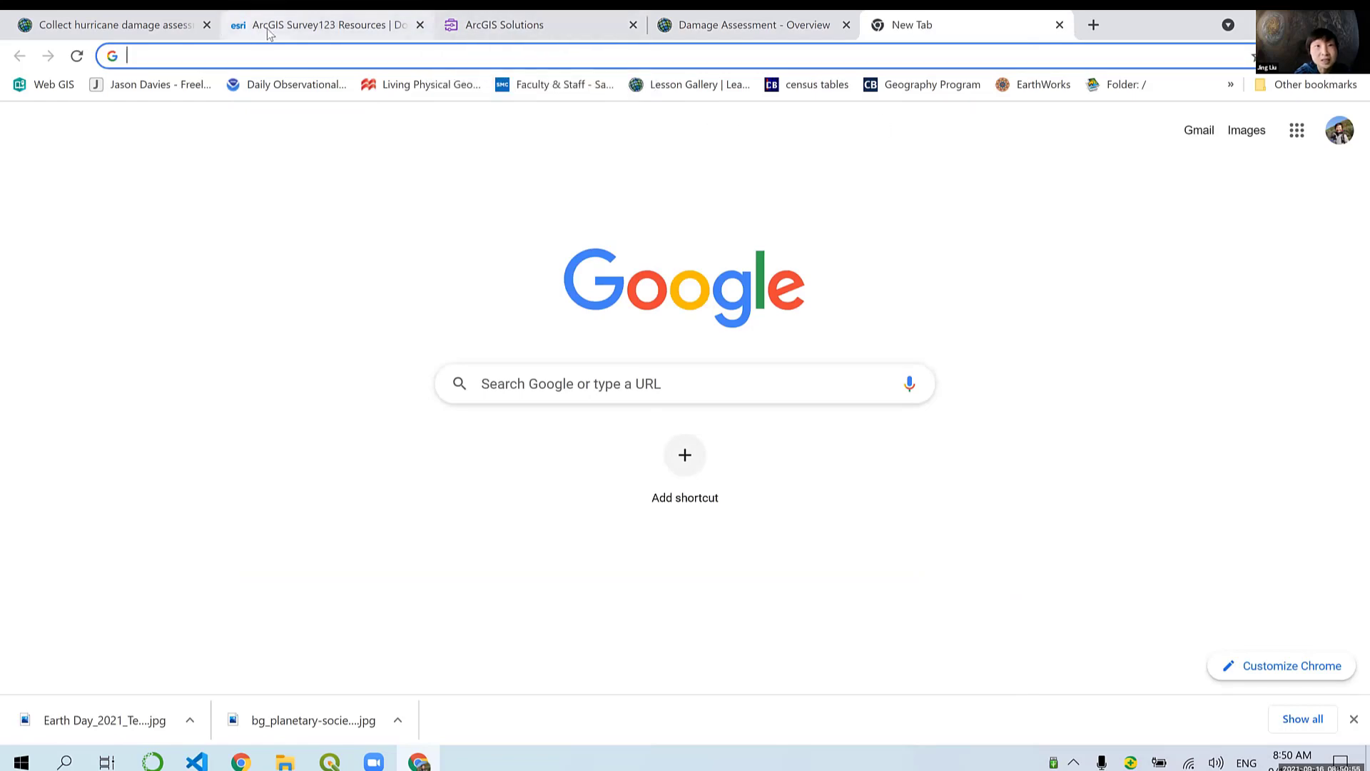
Step: Scroll the Collect hurricane damage lesson to step 4, 'Manage in Survey123 website'
{"action": "left_click", "coordinate": [291, 16]}
{"action": "left_click", "coordinate": [83, 15]}
{"action": "scroll", "coordinate": [496, 394], "scroll_direction": "down", "scroll_amount": 1}
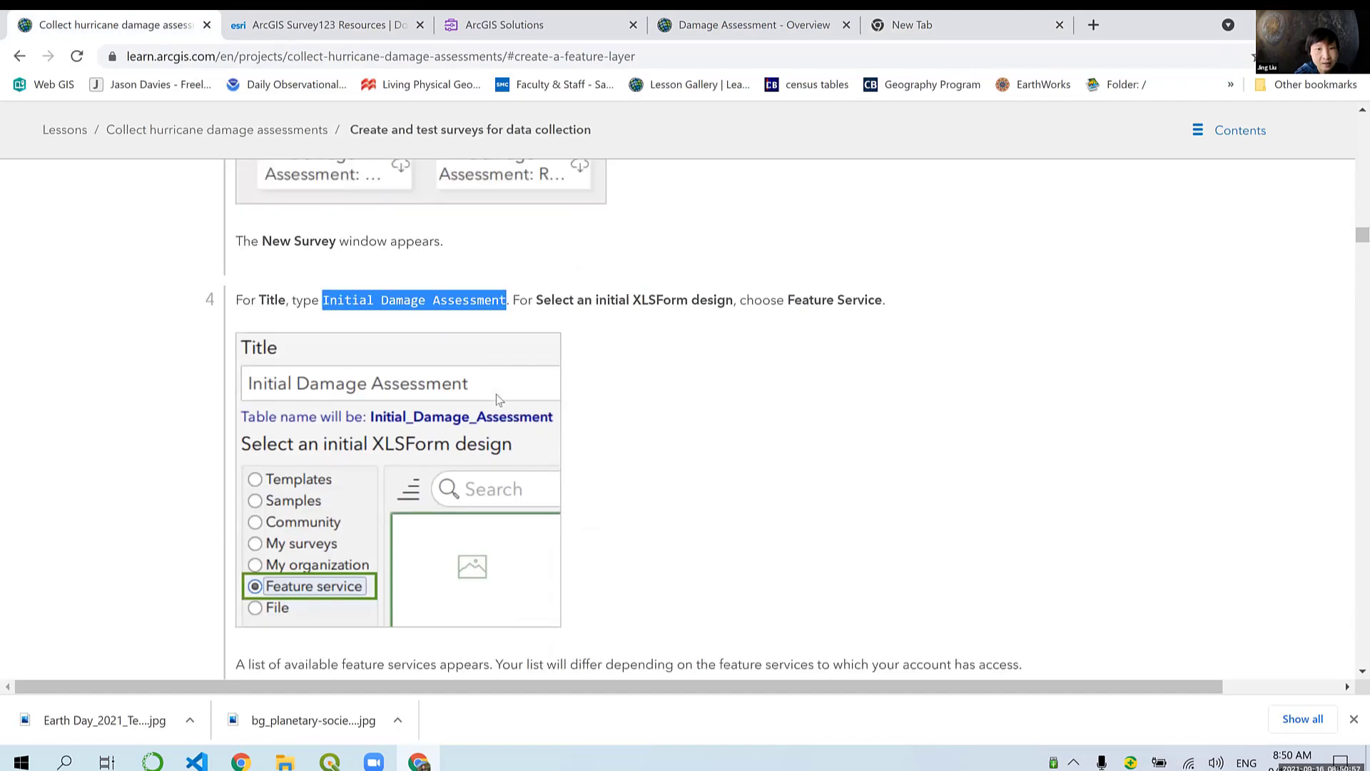
{"action": "scroll", "coordinate": [495, 394], "scroll_direction": "down", "scroll_amount": 12}
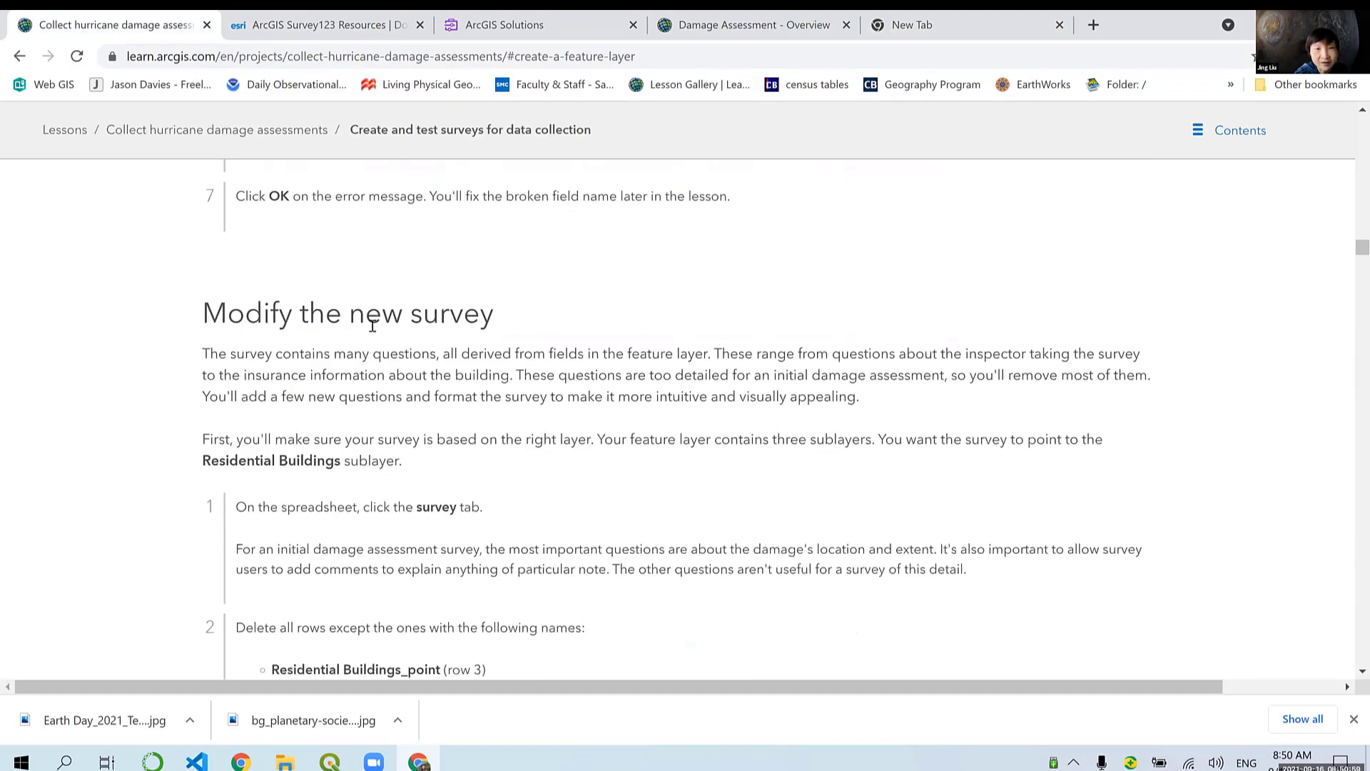
{"action": "scroll", "coordinate": [372, 326], "scroll_direction": "down", "scroll_amount": 10}
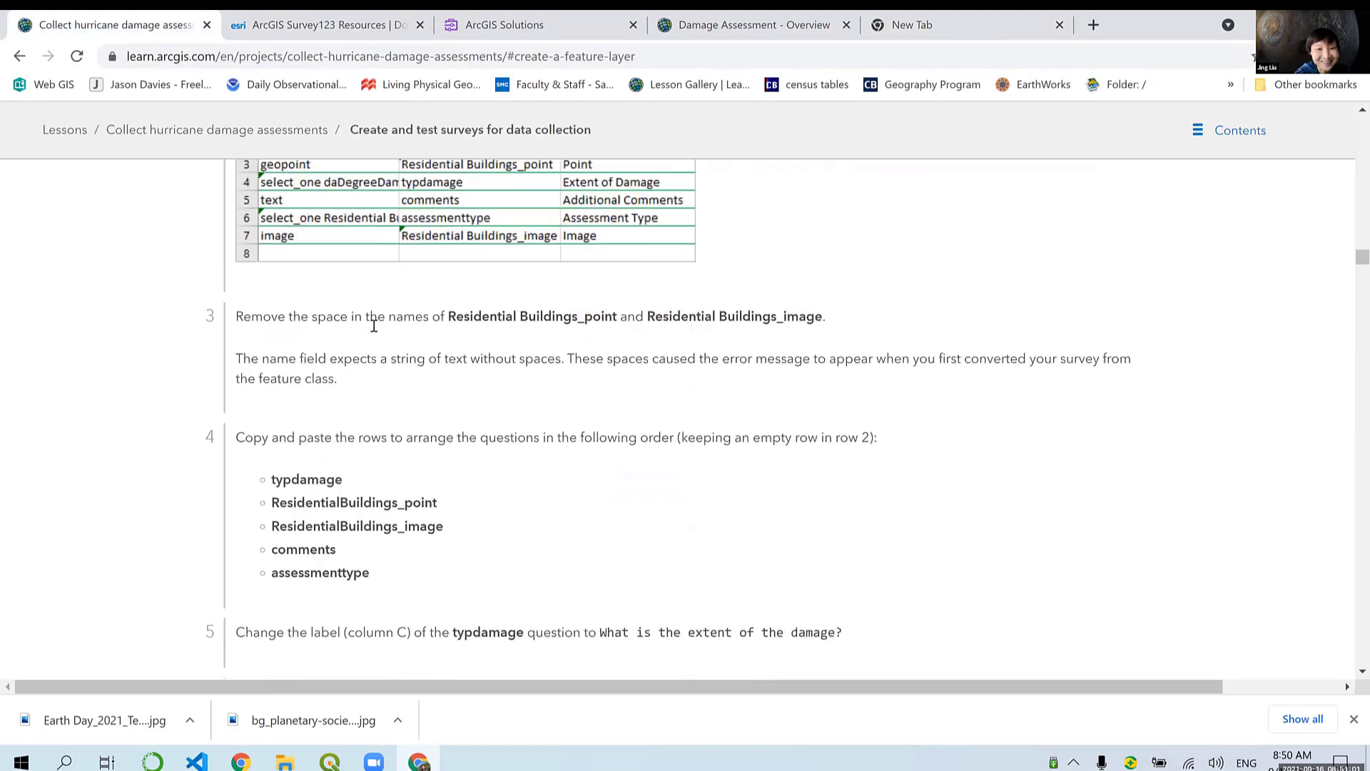
{"action": "scroll", "coordinate": [374, 325], "scroll_direction": "down", "scroll_amount": 9}
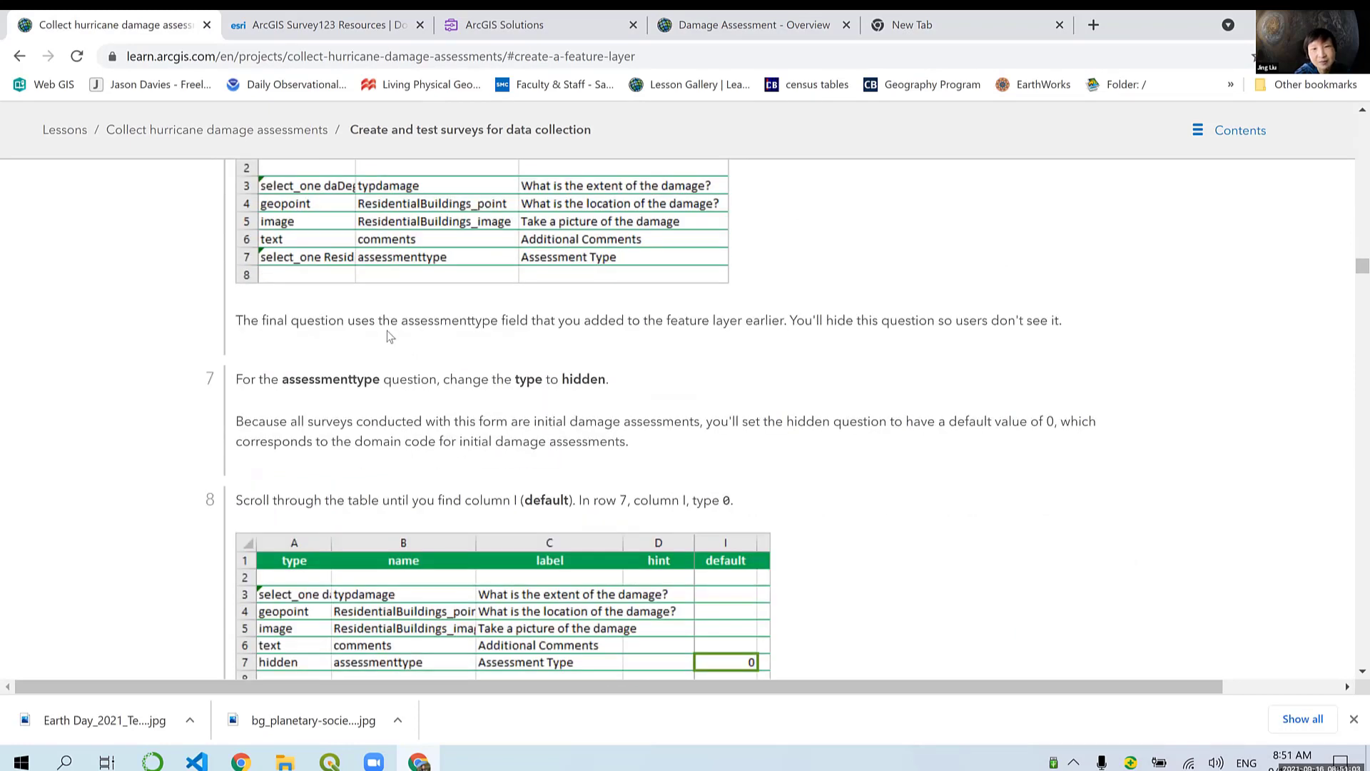
{"action": "scroll", "coordinate": [539, 286], "scroll_direction": "down", "scroll_amount": 4}
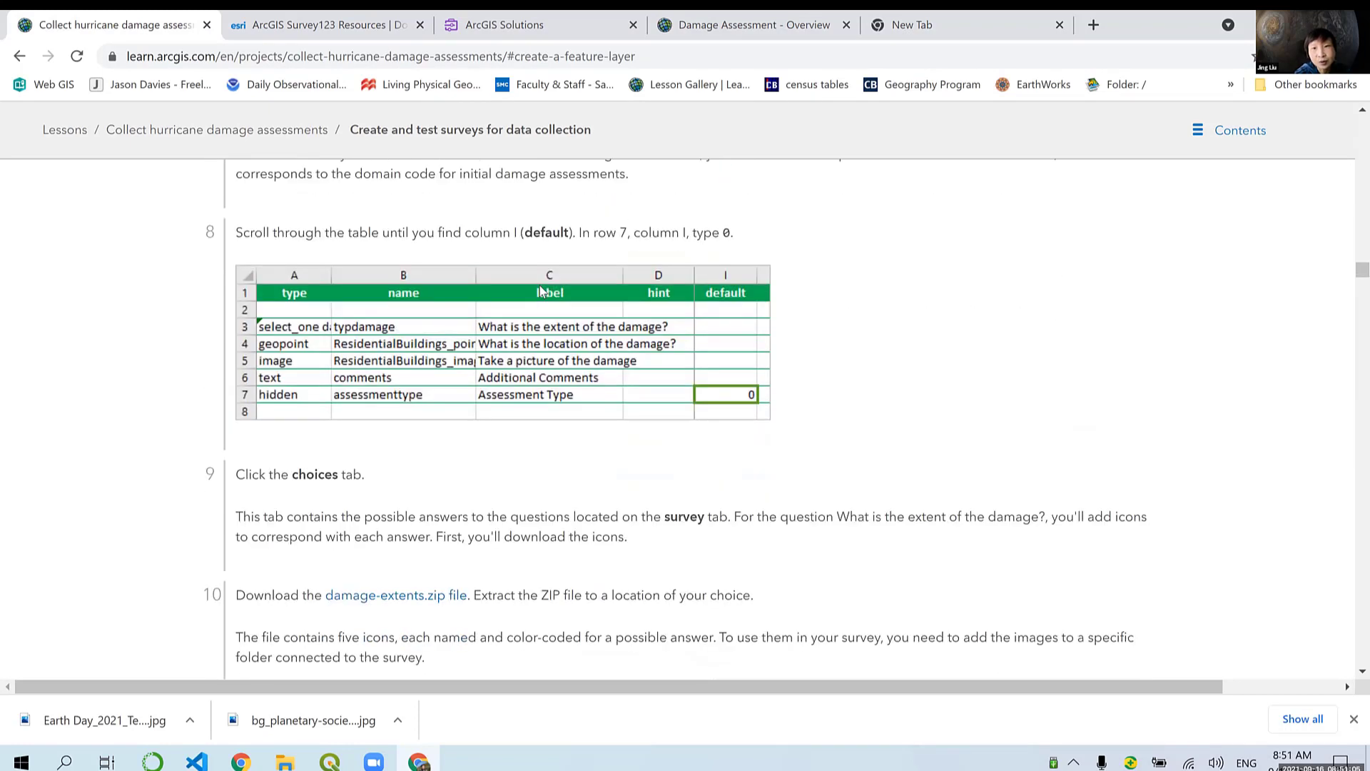
{"action": "scroll", "coordinate": [540, 285], "scroll_direction": "down", "scroll_amount": 1}
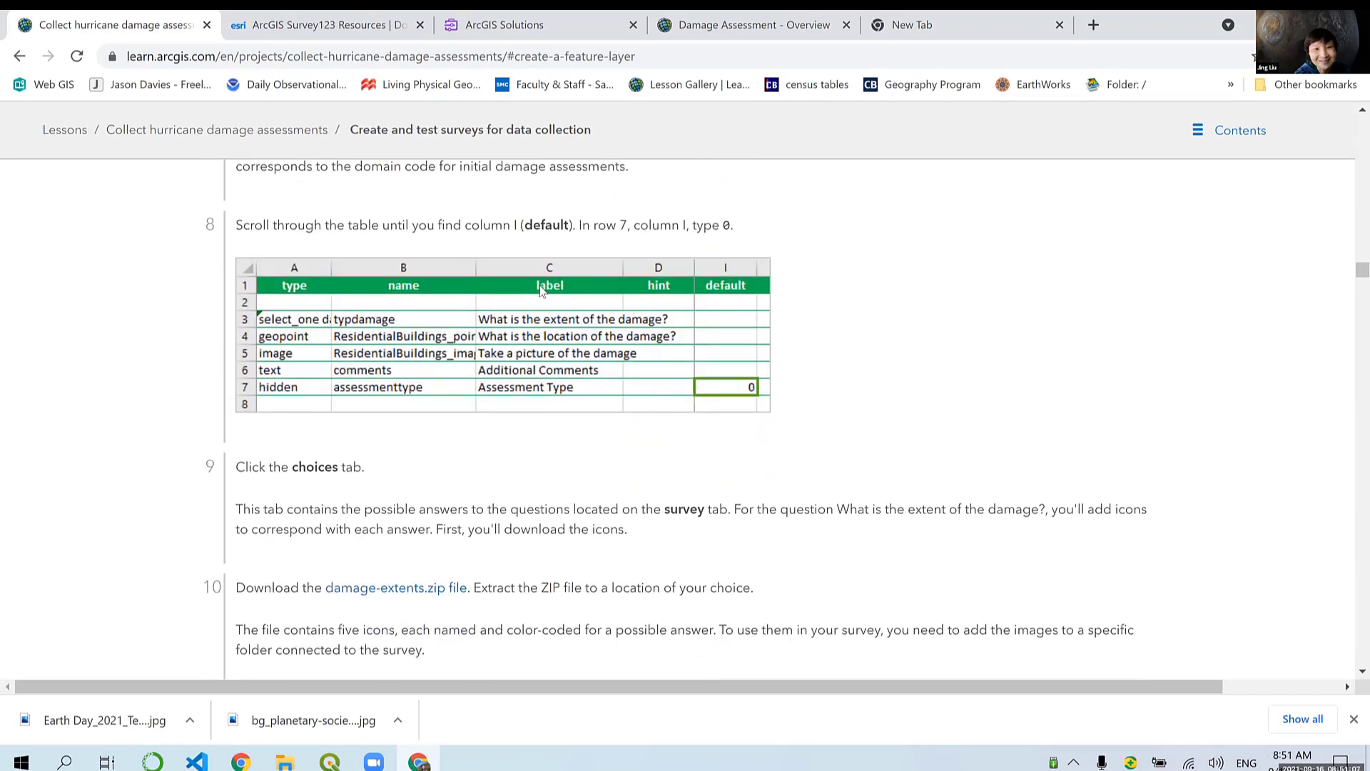
{"action": "scroll", "coordinate": [539, 287], "scroll_direction": "down", "scroll_amount": 10}
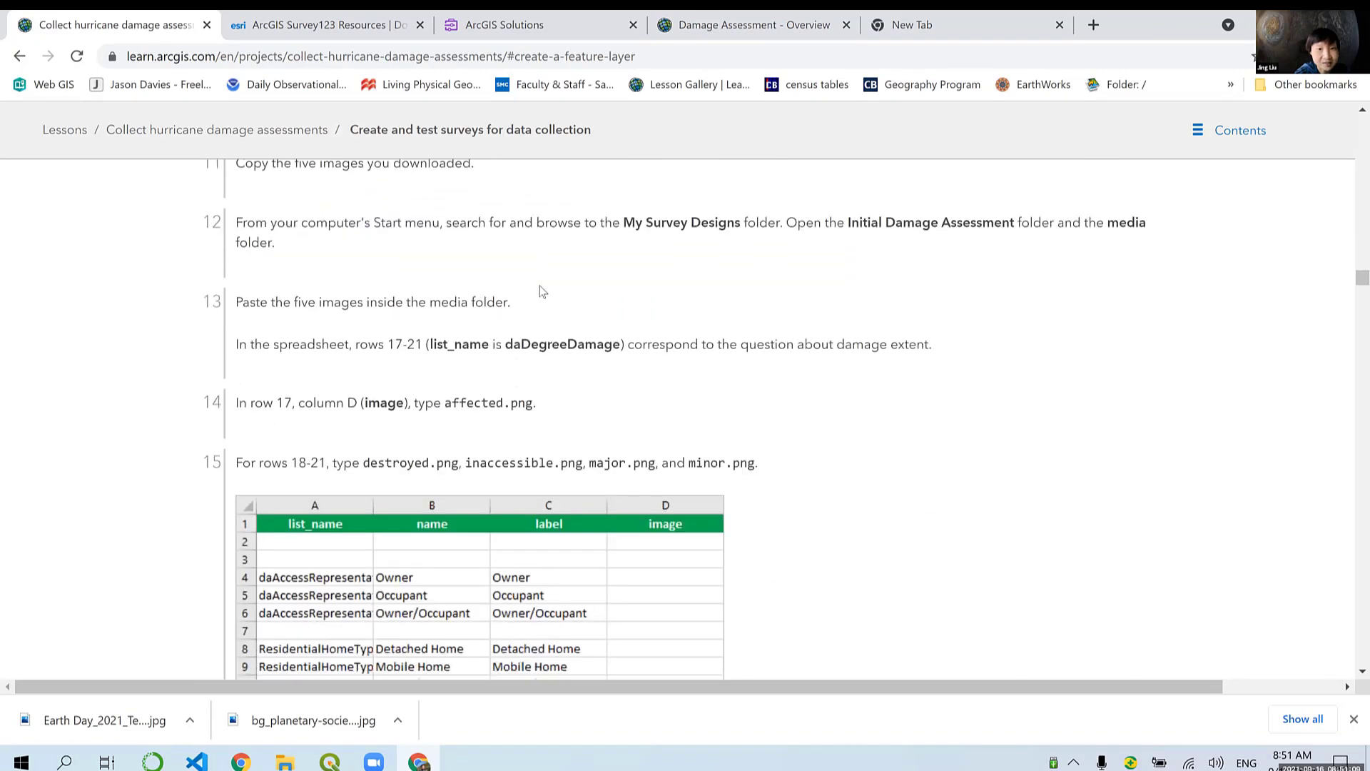
{"action": "scroll", "coordinate": [539, 287], "scroll_direction": "down", "scroll_amount": 12}
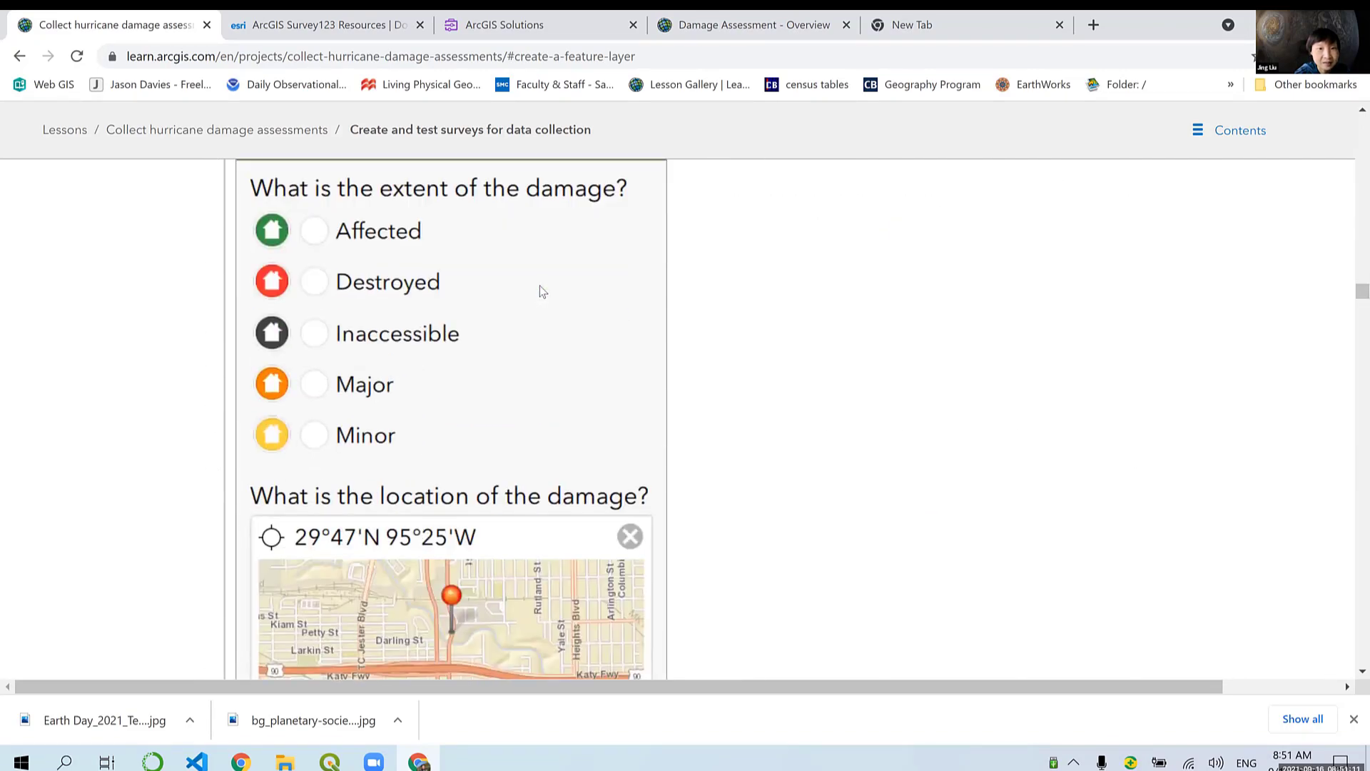
{"action": "scroll", "coordinate": [539, 288], "scroll_direction": "down", "scroll_amount": 12}
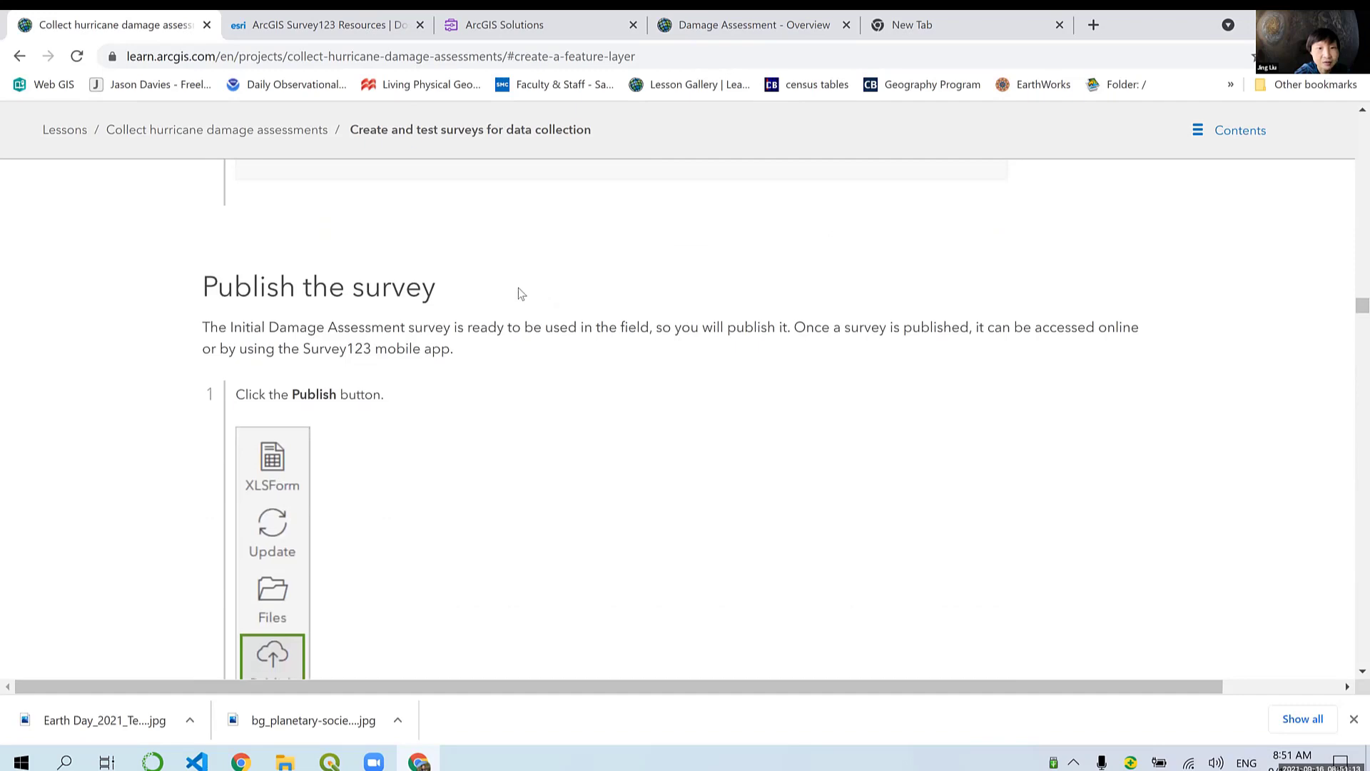
{"action": "scroll", "coordinate": [378, 364], "scroll_direction": "down", "scroll_amount": 5}
{"action": "scroll", "coordinate": [379, 362], "scroll_direction": "down", "scroll_amount": 7}
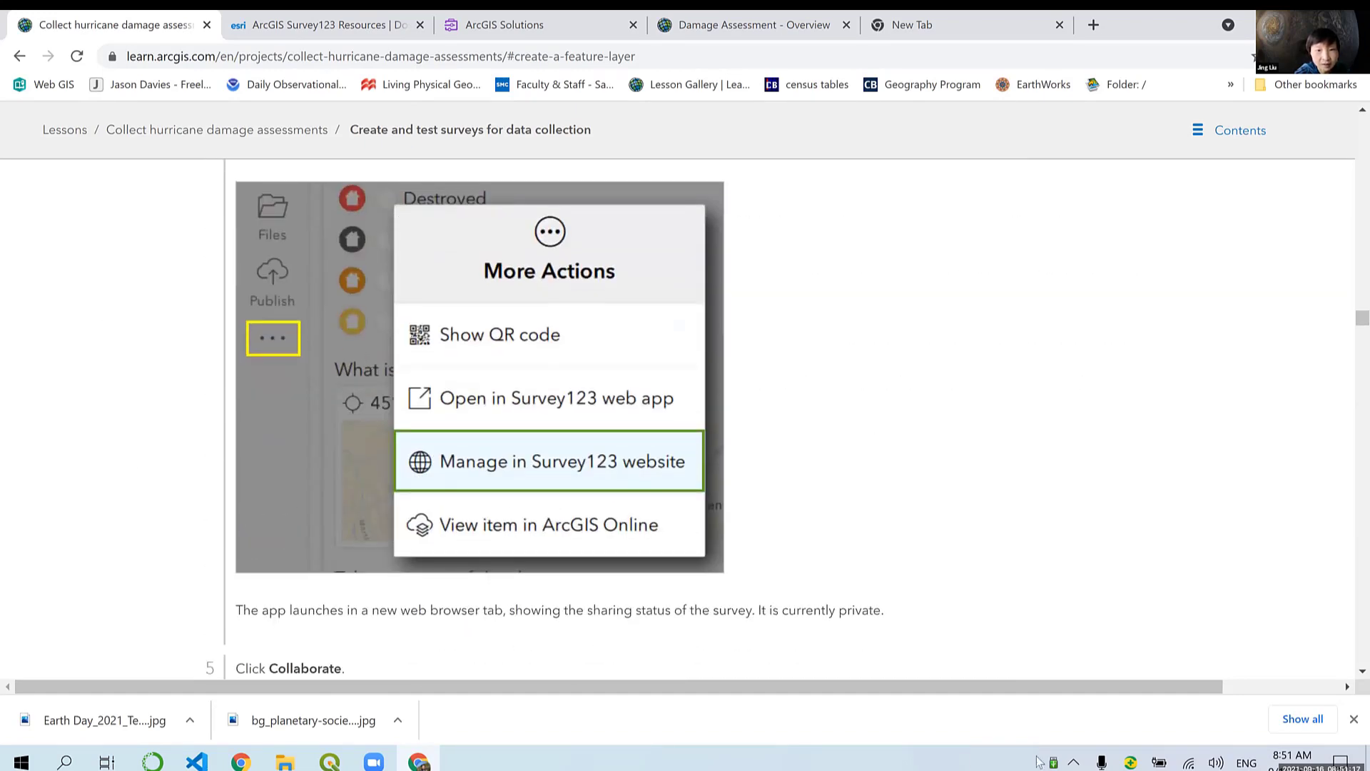
{"action": "scroll", "coordinate": [528, 414], "scroll_direction": "up", "scroll_amount": 3}
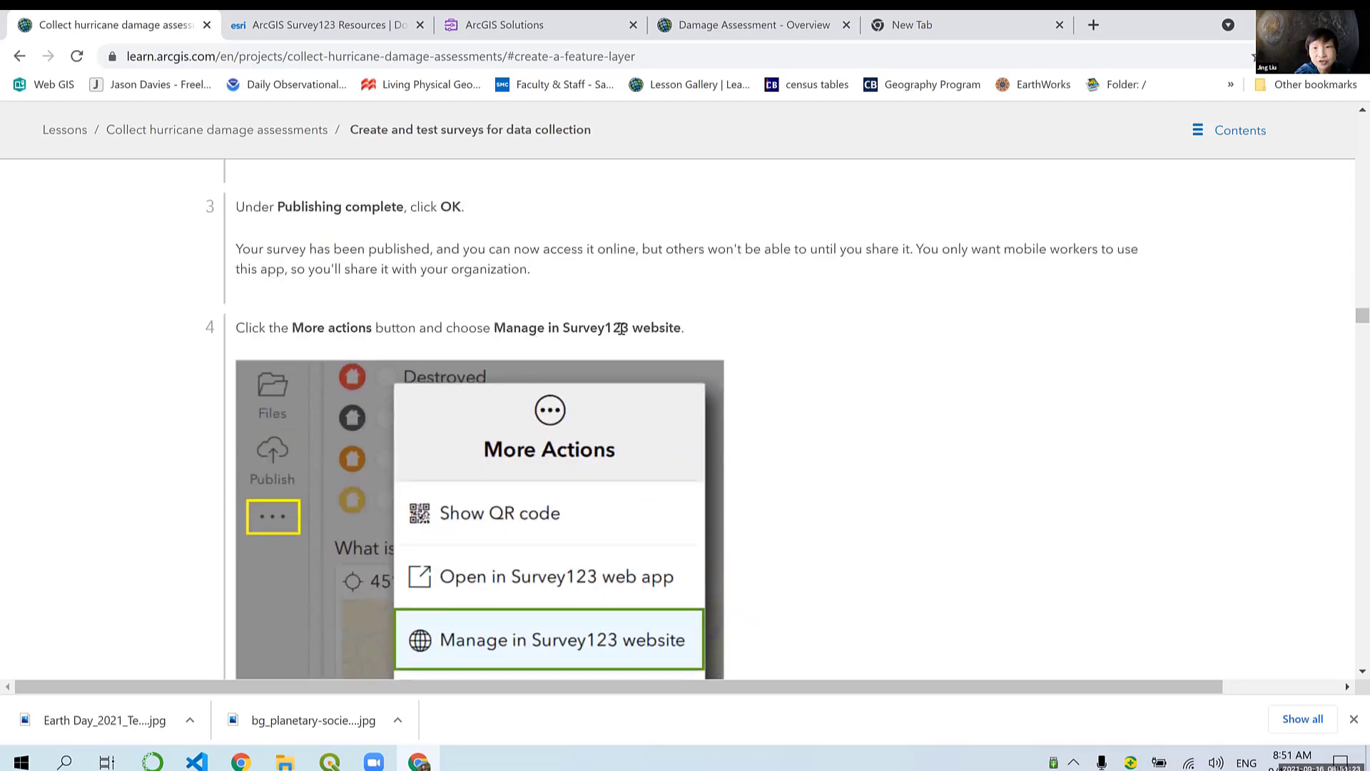
{"action": "scroll", "coordinate": [665, 332], "scroll_direction": "down", "scroll_amount": 1}
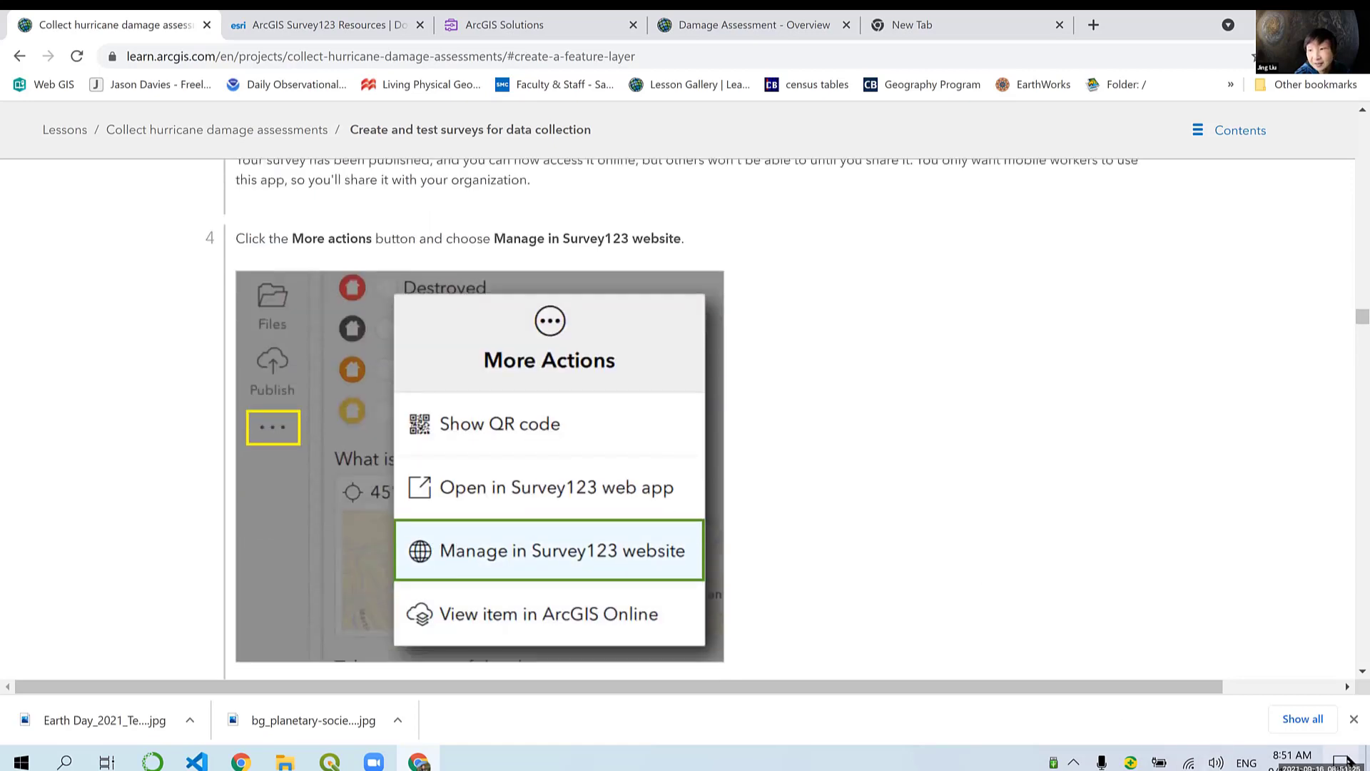
Step: Launch Survey123 Connect, open My new survey_PublicAssitance, and show its More actions list
{"action": "left_click", "coordinate": [1367, 763]}
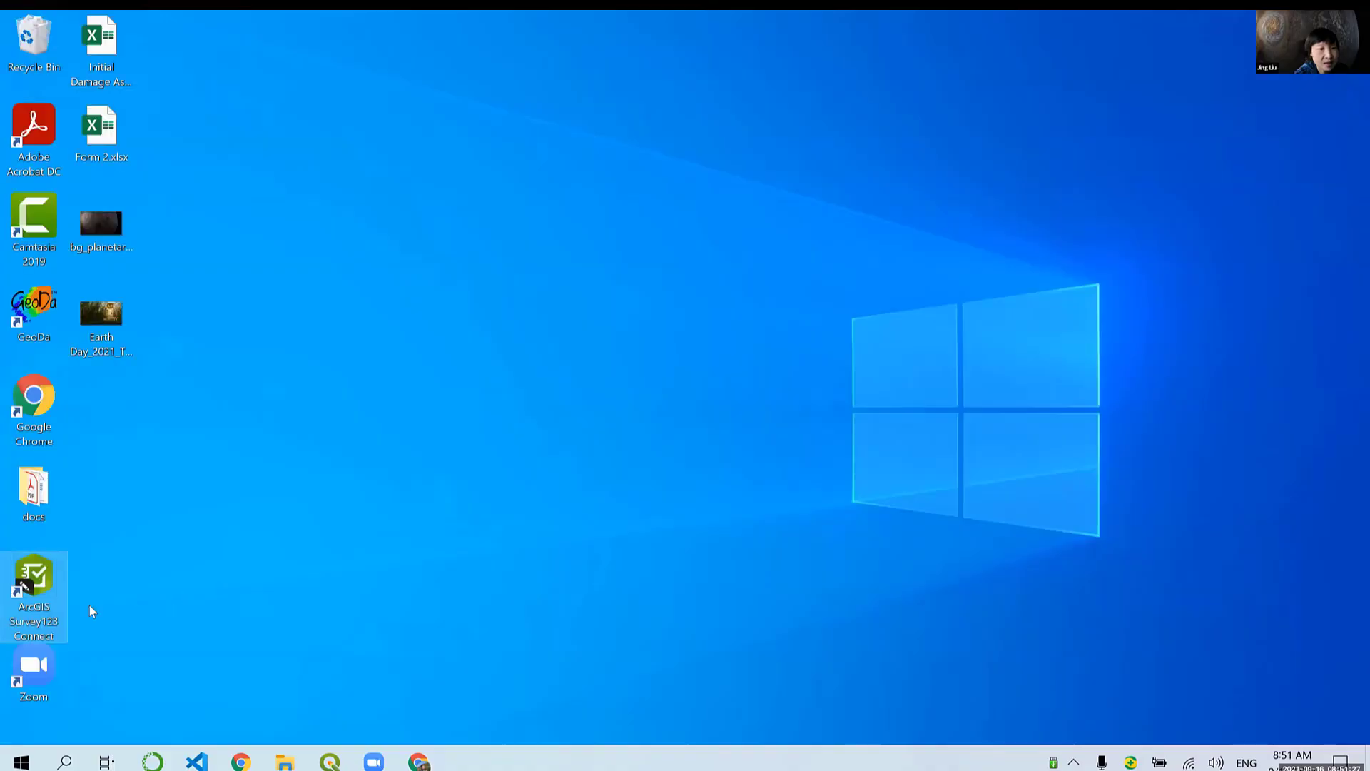
{"action": "double_click", "coordinate": [43, 628]}
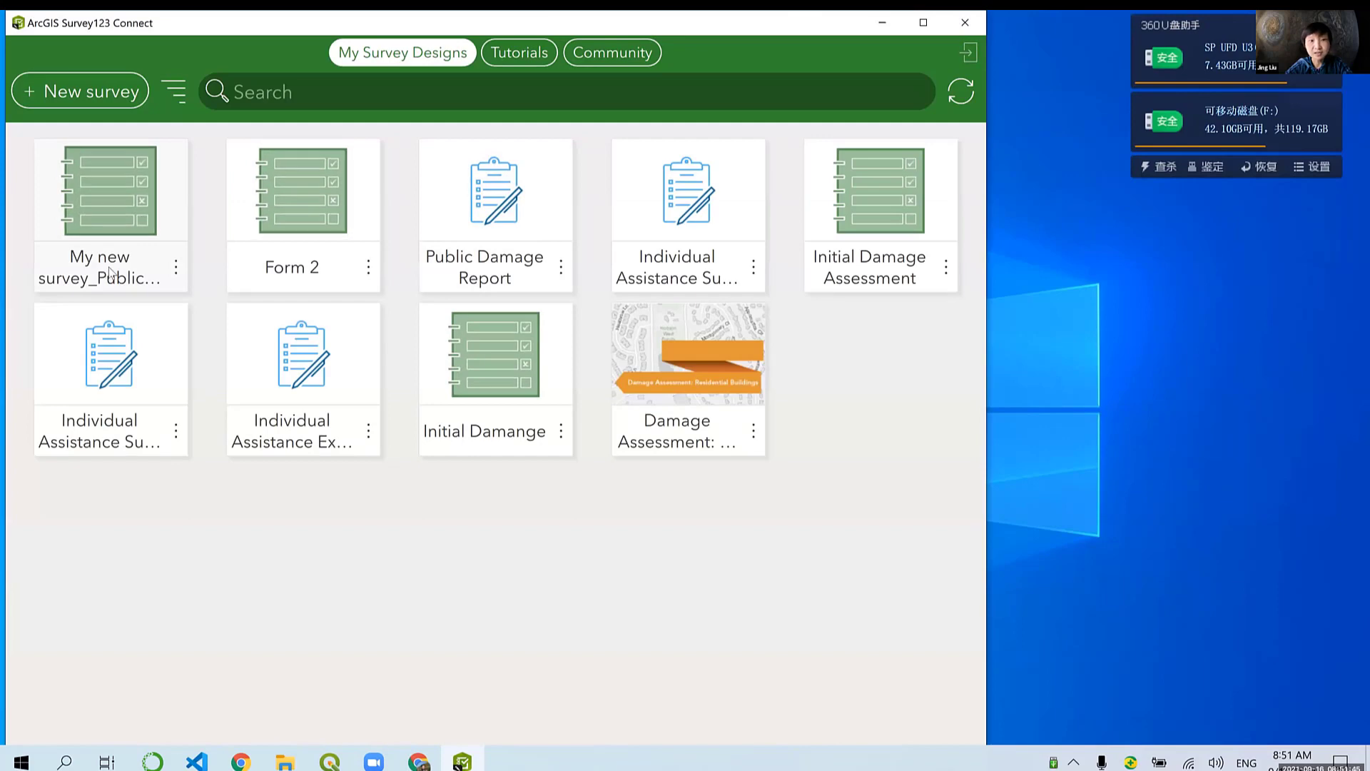
{"action": "left_click", "coordinate": [176, 267]}
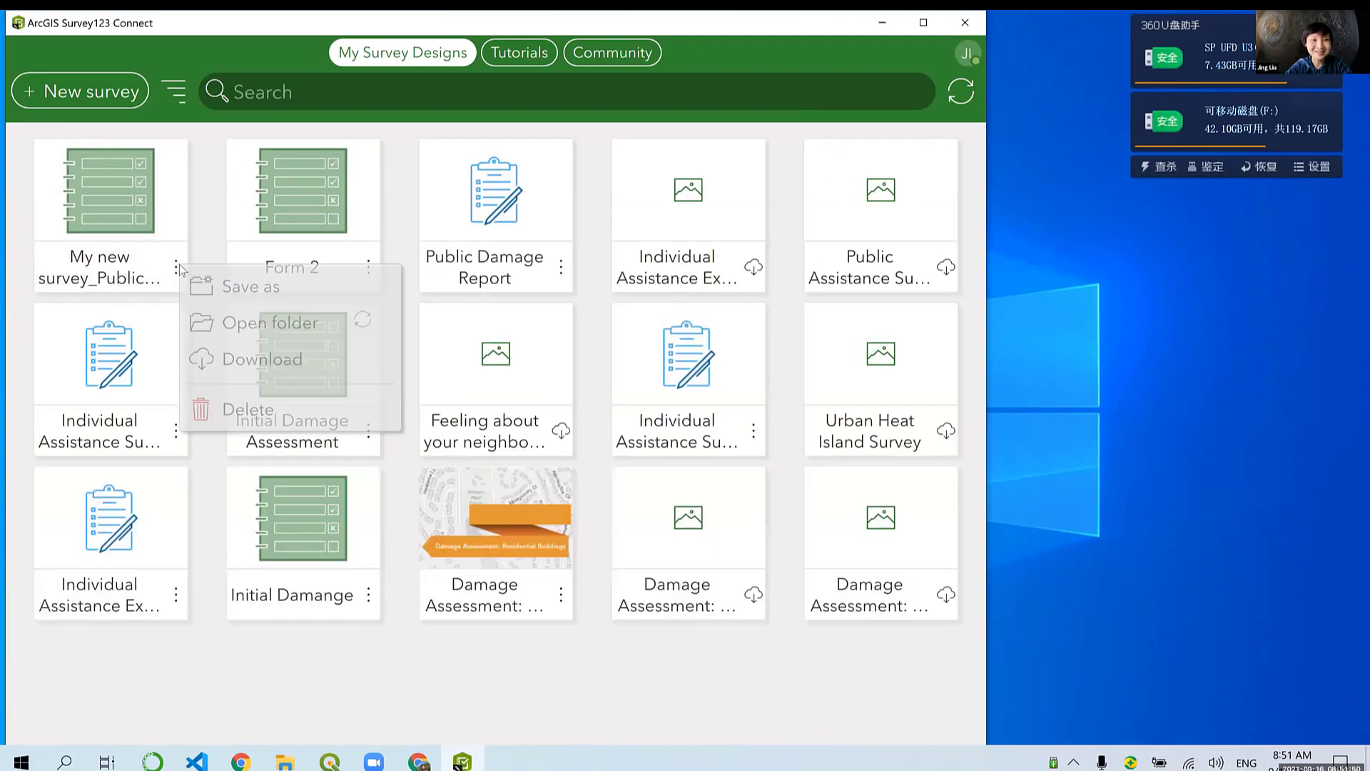
{"action": "left_click", "coordinate": [114, 206]}
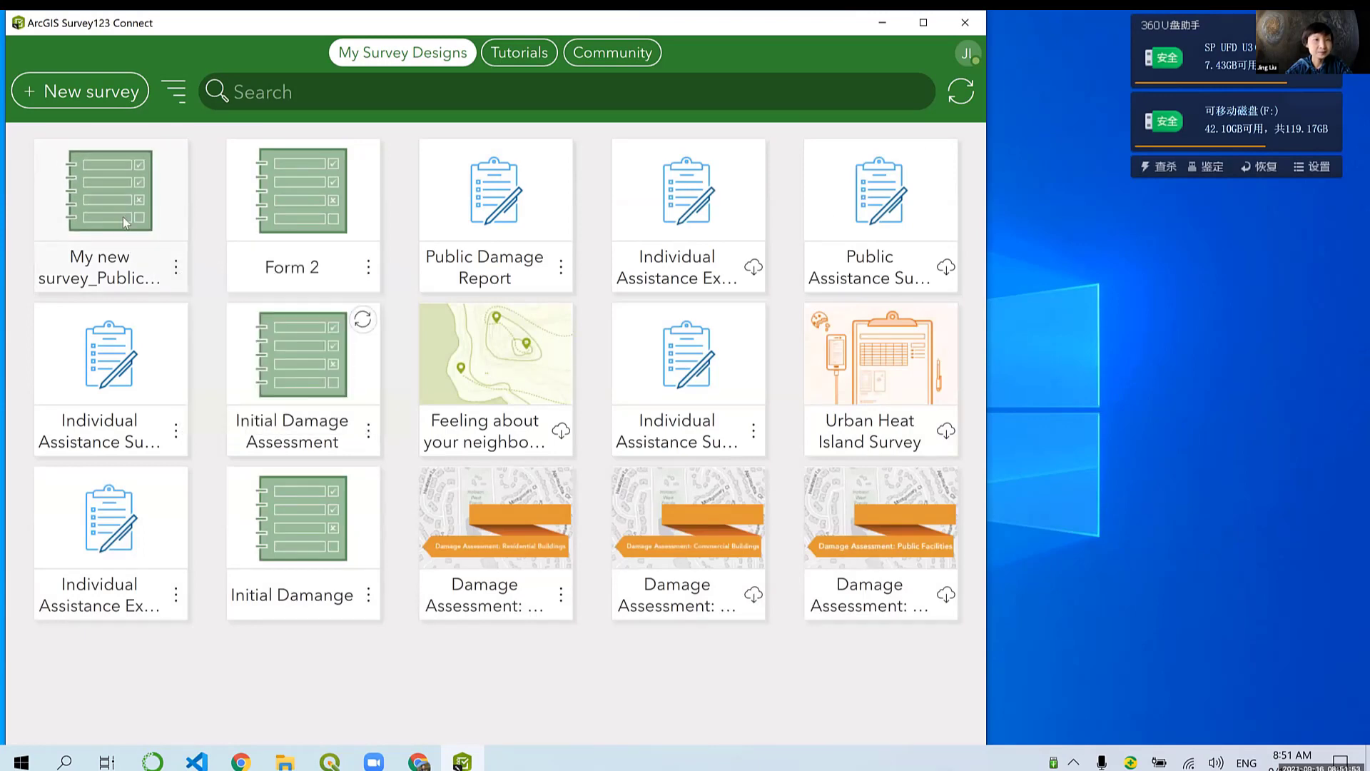
{"action": "left_click", "coordinate": [123, 217]}
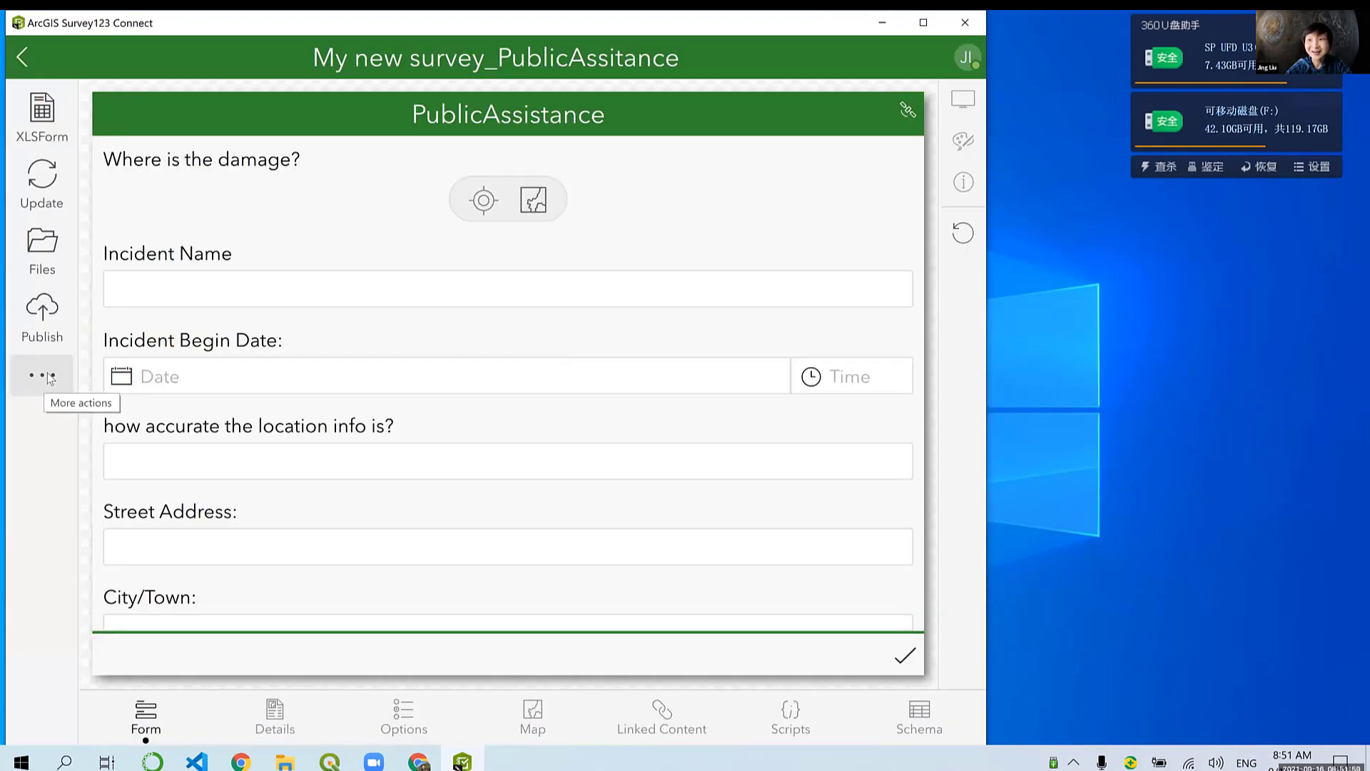
{"action": "left_click", "coordinate": [43, 375]}
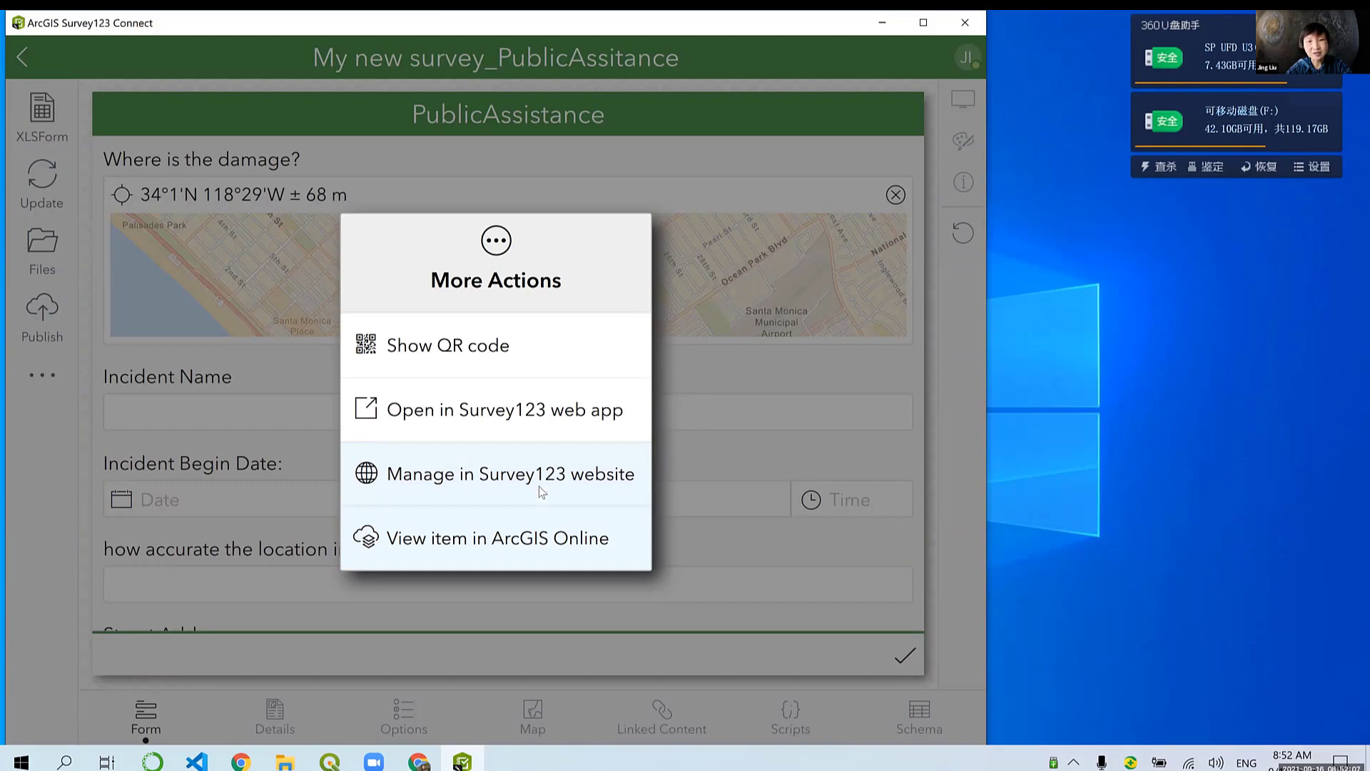
Step: Choose 'Manage in Survey123 website' from the More Actions list
{"action": "left_click", "coordinate": [540, 492]}
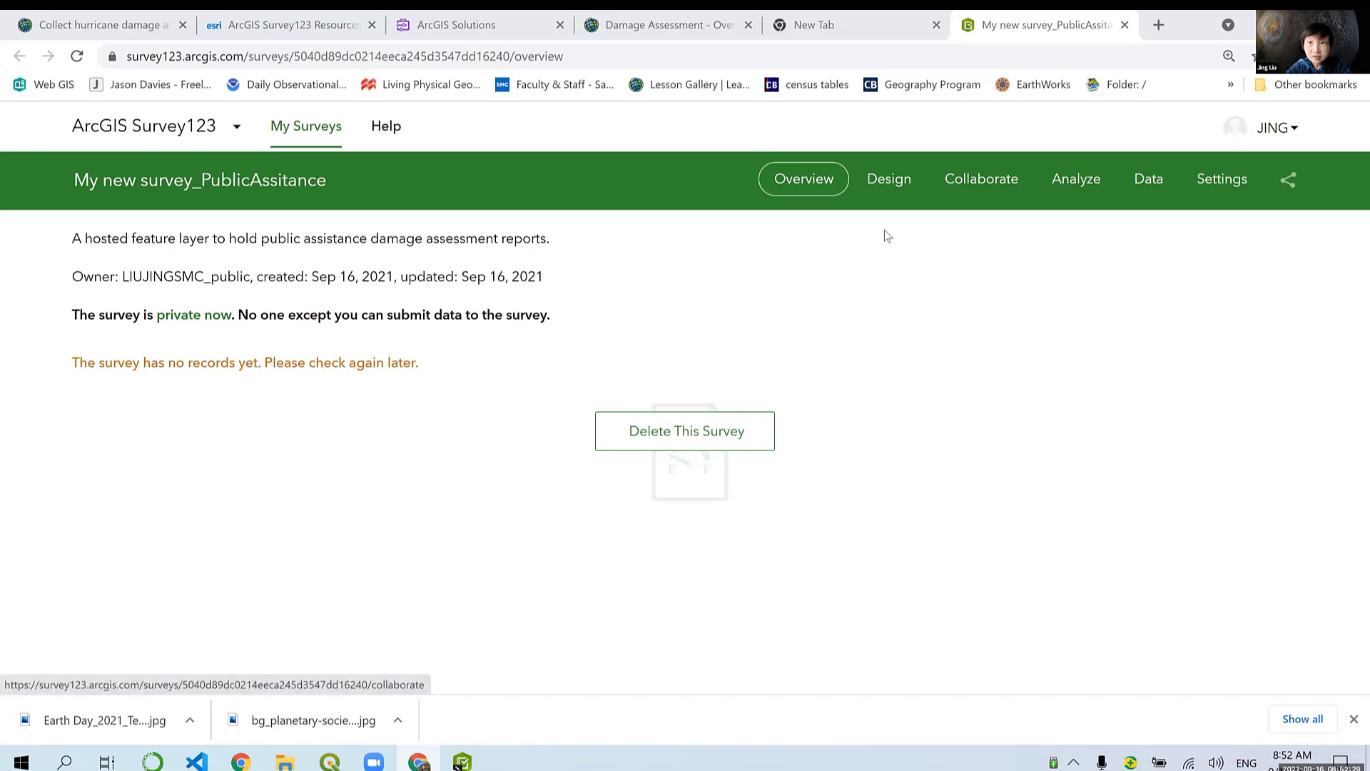
Step: Allow Everyone (Public) to submit to the survey in its Collaborate settings
{"action": "left_click", "coordinate": [981, 178]}
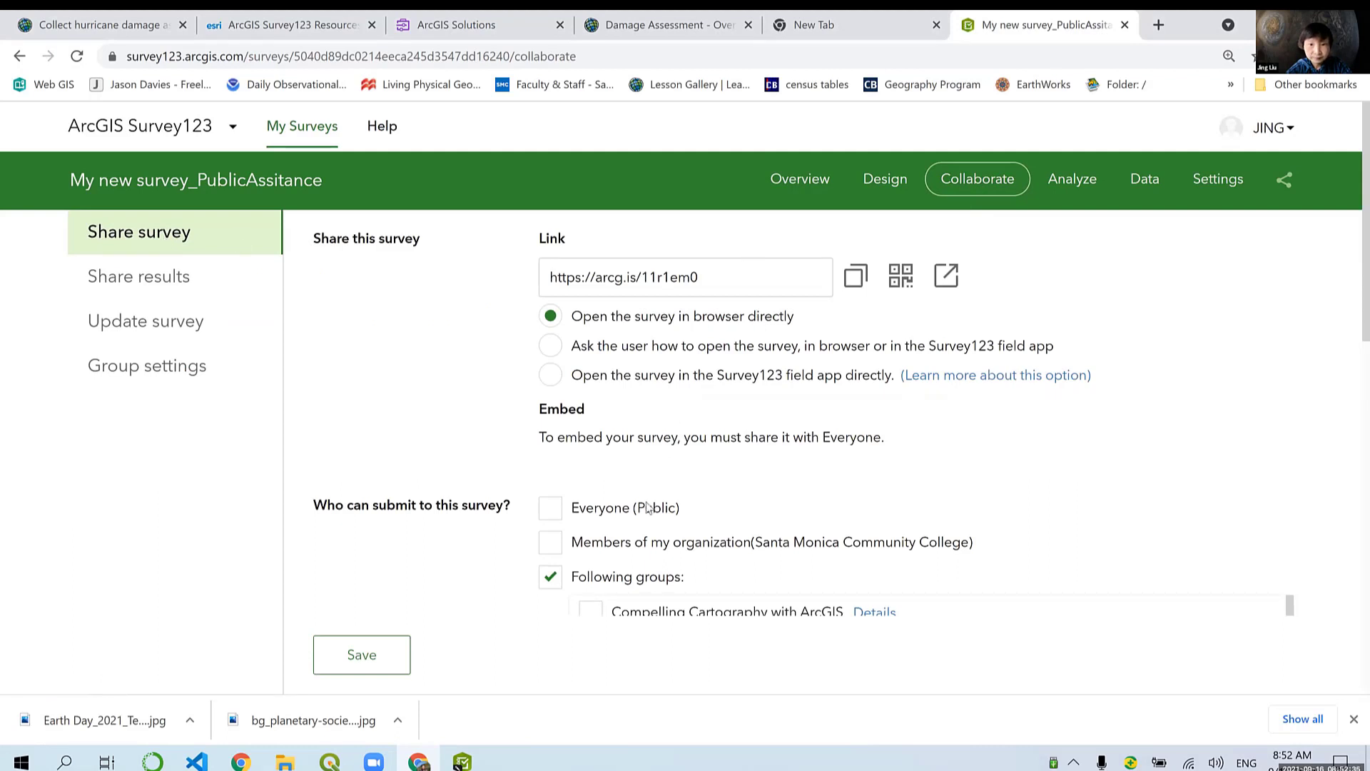
{"action": "left_click", "coordinate": [548, 518]}
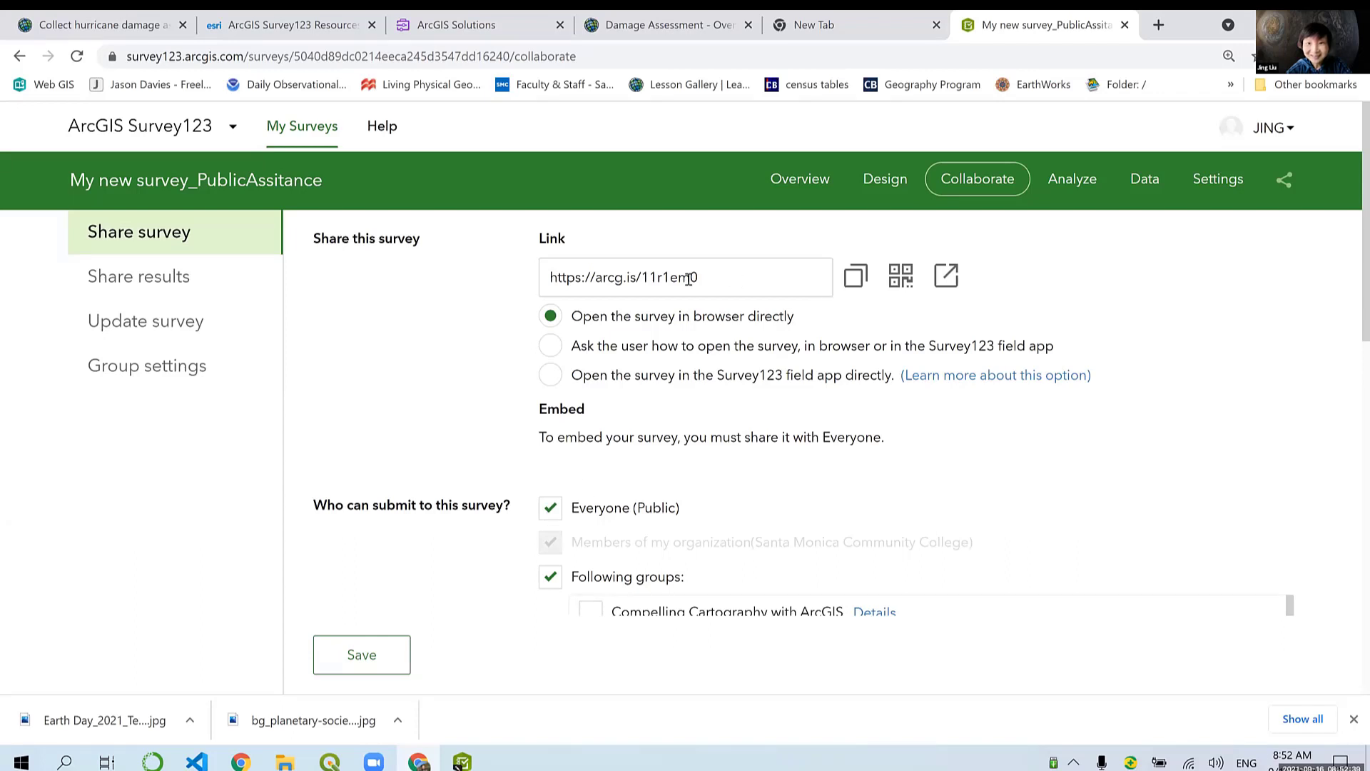
{"action": "left_click_drag", "start_coordinate": [721, 277], "coordinate": [460, 277]}
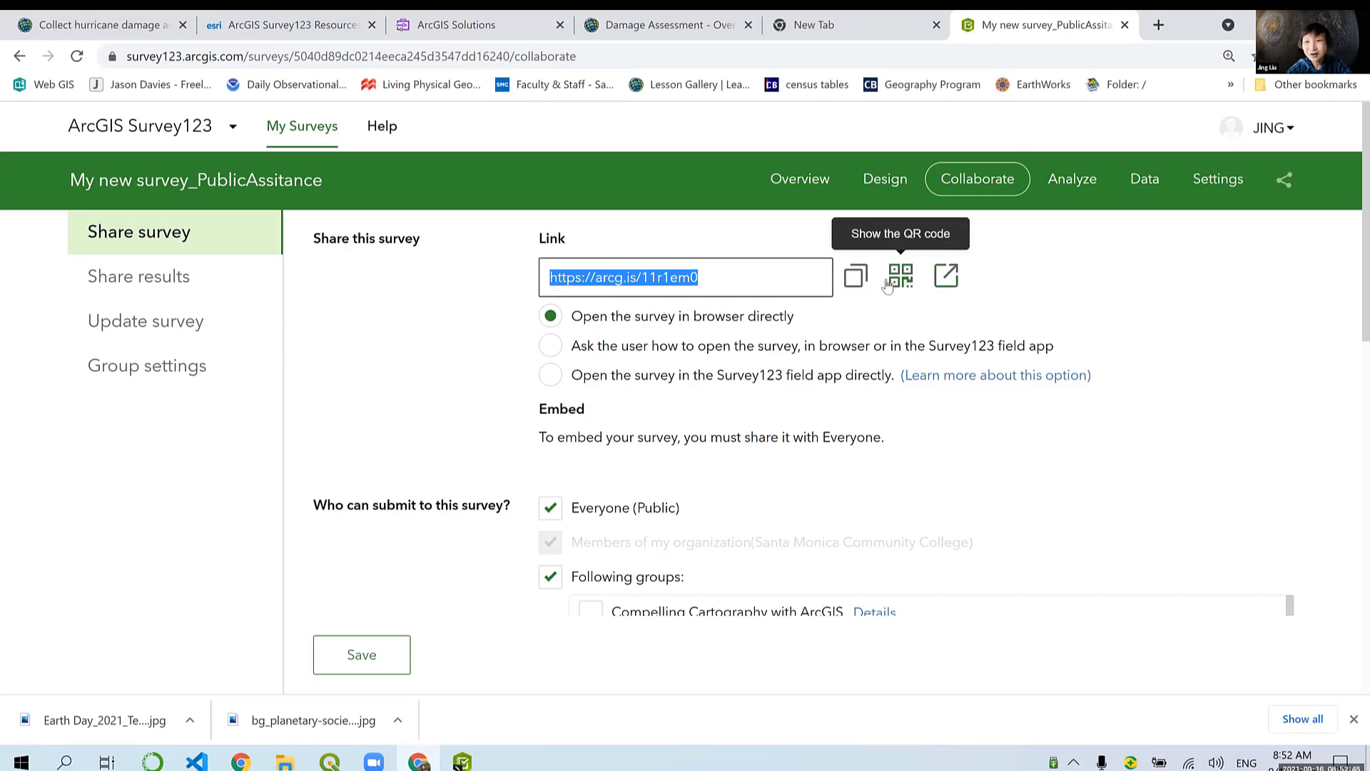
Step: Download the survey's QR code as My new survey_PublicAssitance.png into the GIS > Lab1 folder
{"action": "left_click", "coordinate": [913, 275]}
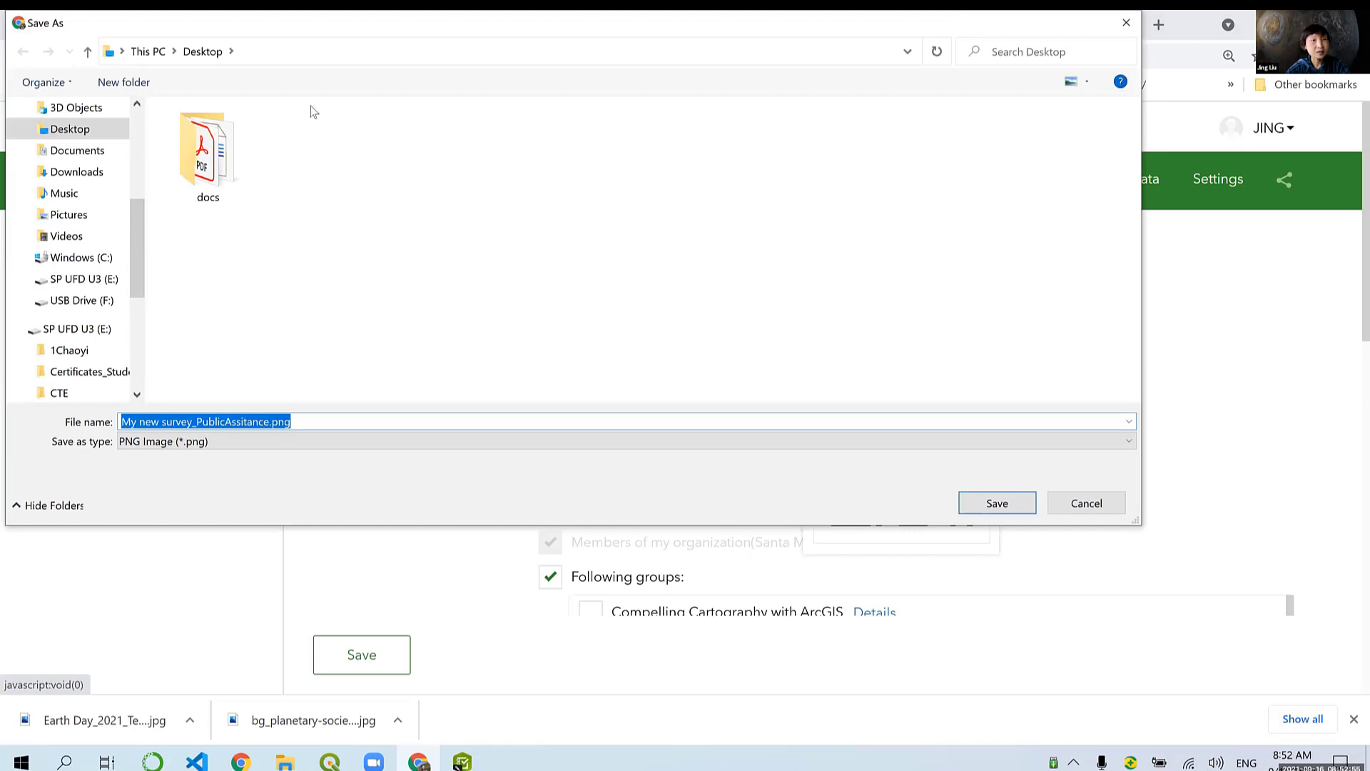
{"action": "scroll", "coordinate": [77, 122], "scroll_direction": "up", "scroll_amount": 2}
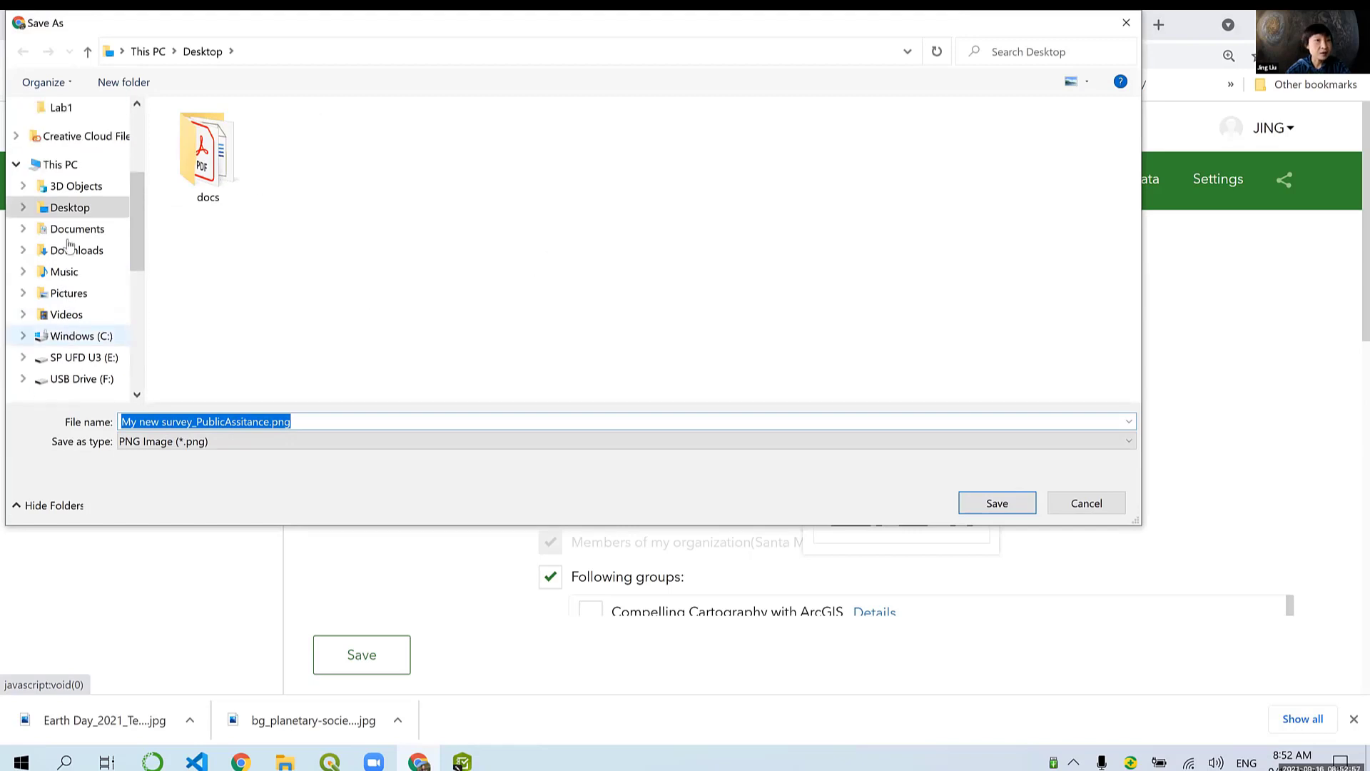
{"action": "scroll", "coordinate": [85, 110], "scroll_direction": "up", "scroll_amount": 1}
{"action": "left_click", "coordinate": [68, 129]}
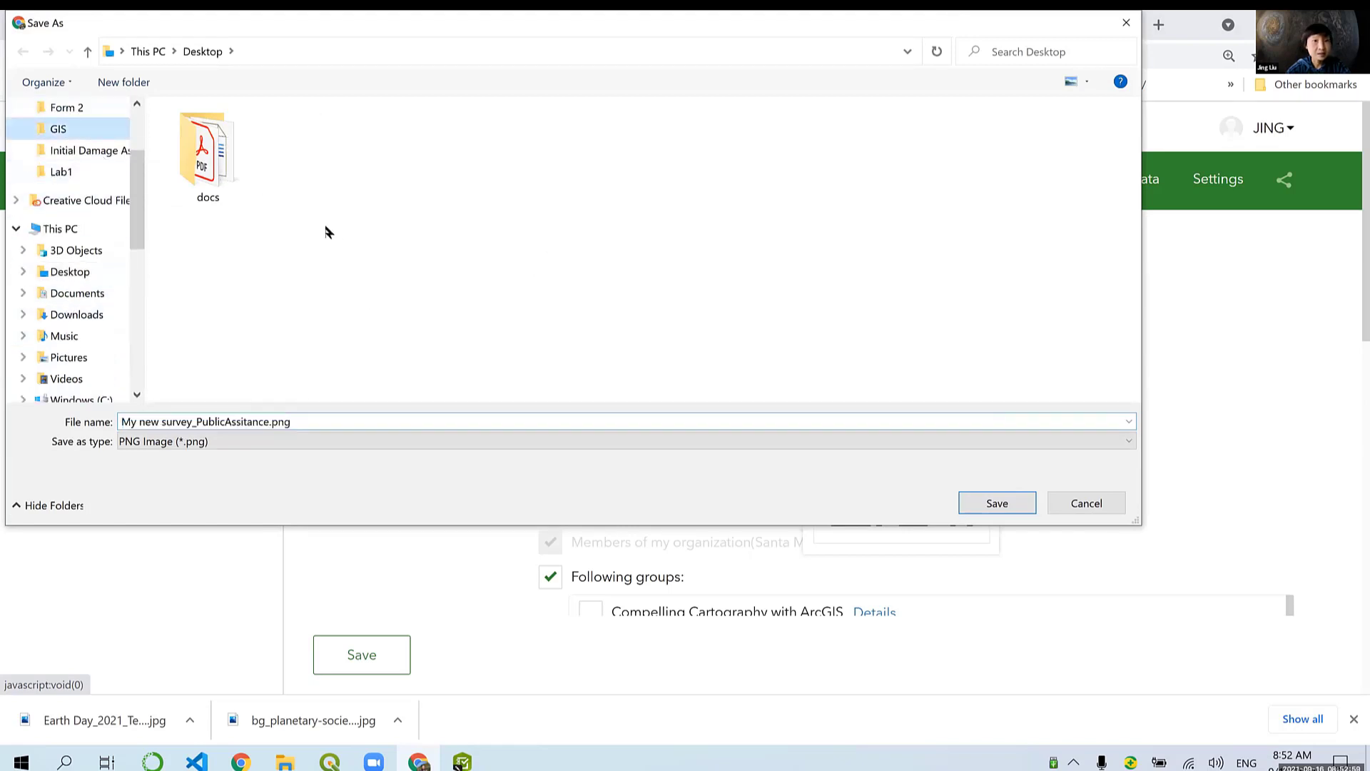
{"action": "left_click", "coordinate": [216, 178]}
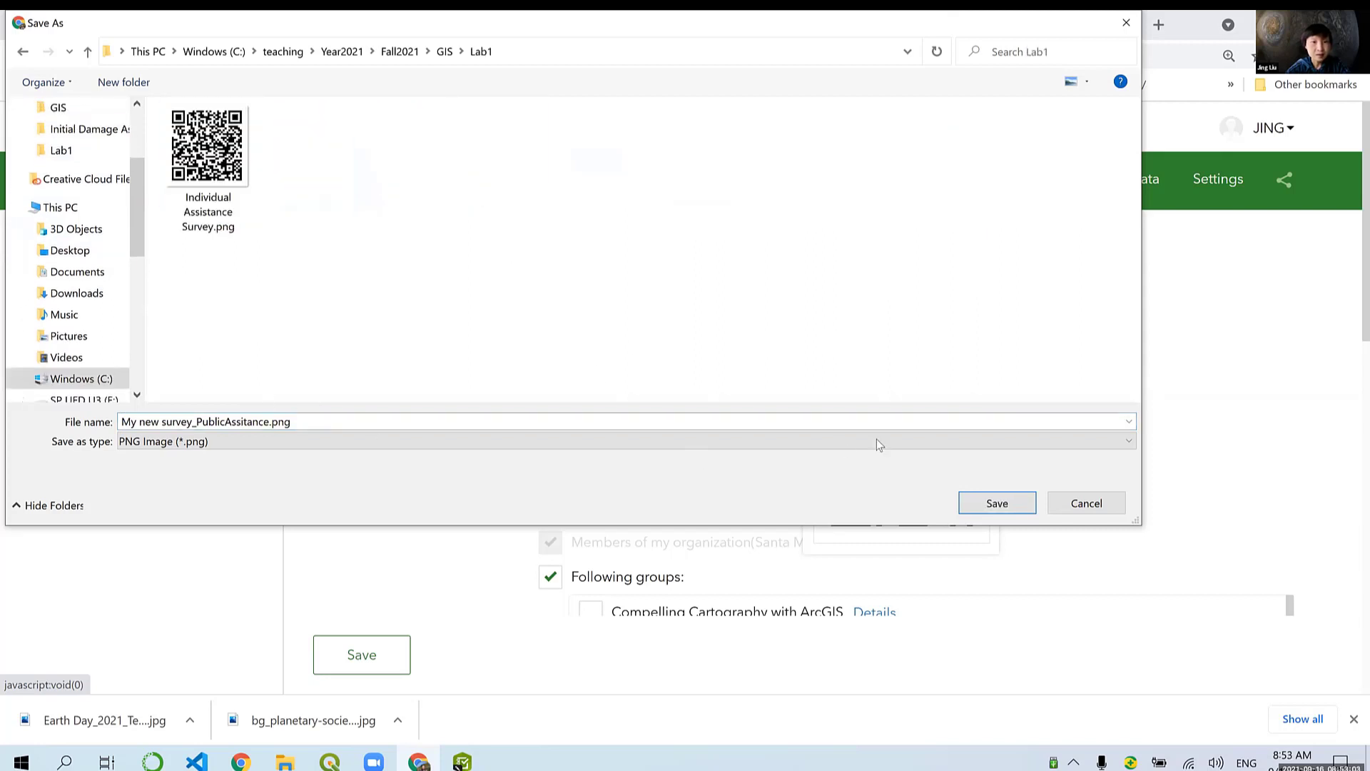
{"action": "left_click", "coordinate": [996, 503]}
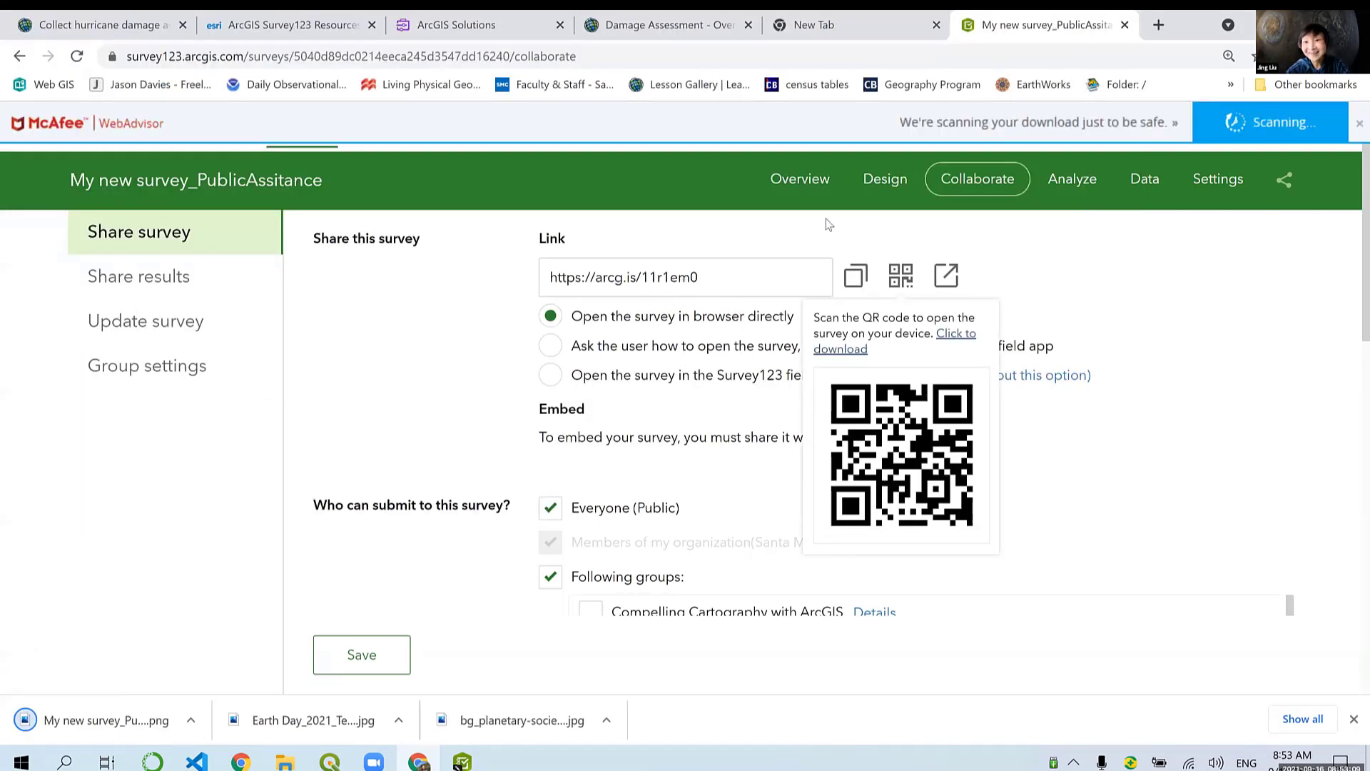
{"action": "left_click", "coordinate": [879, 190]}
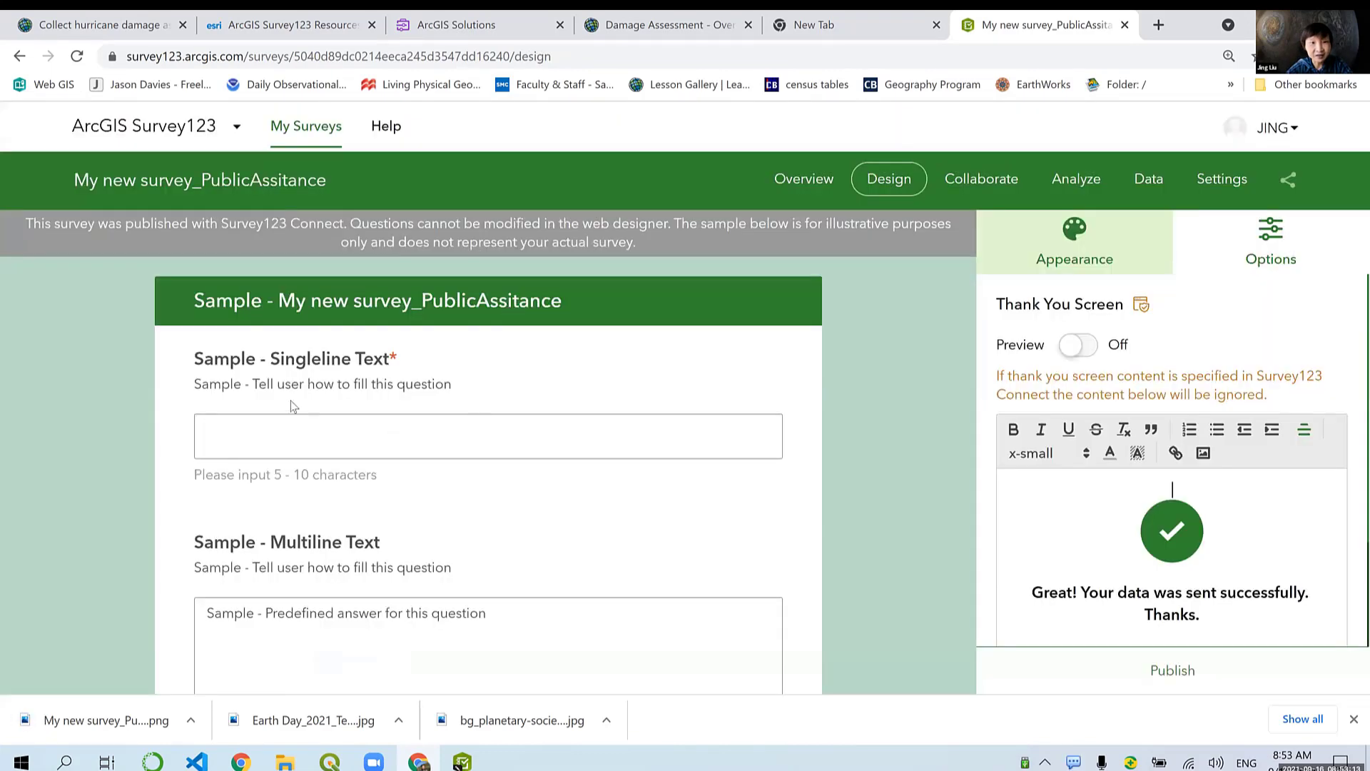
Step: Read the Design tab's Appearance note about Survey123 Connect, then return to Overview
{"action": "left_click", "coordinate": [1090, 246]}
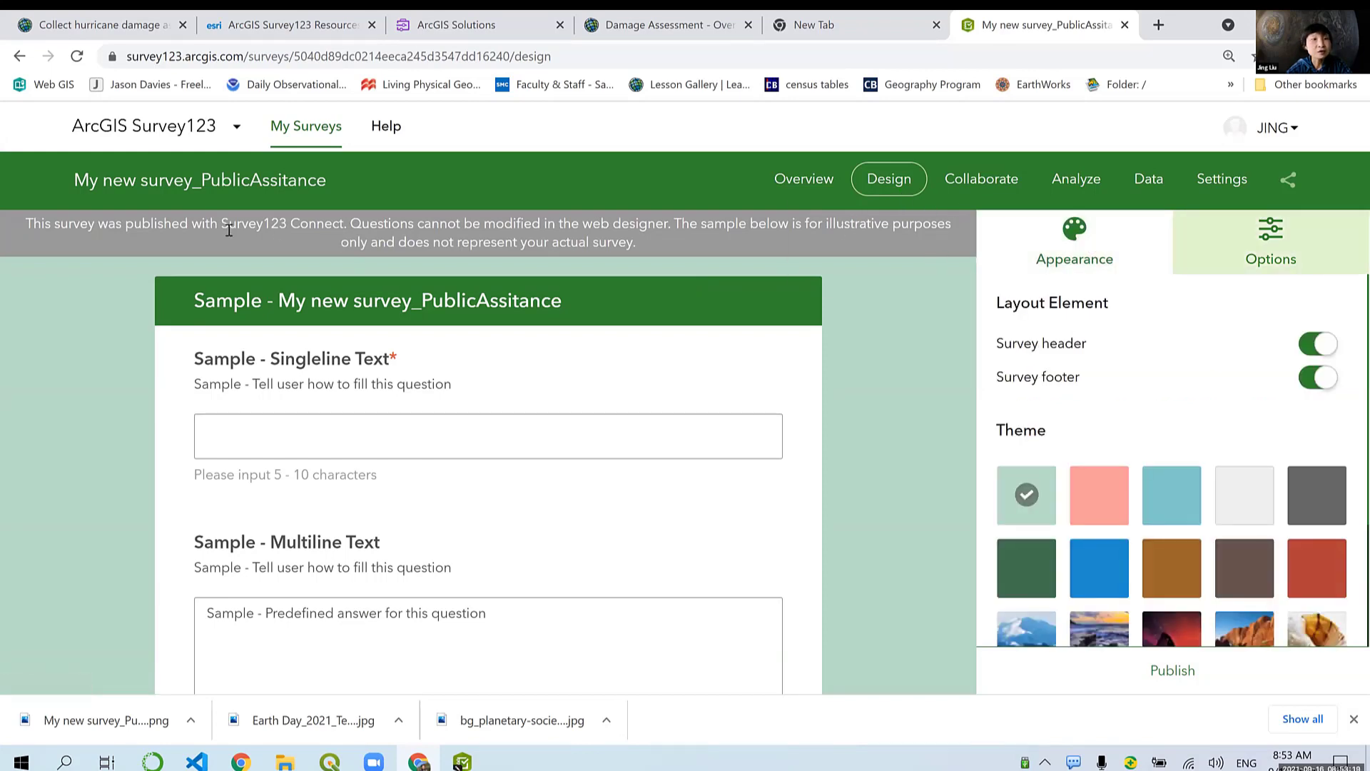
{"action": "left_click_drag", "start_coordinate": [211, 227], "coordinate": [351, 224]}
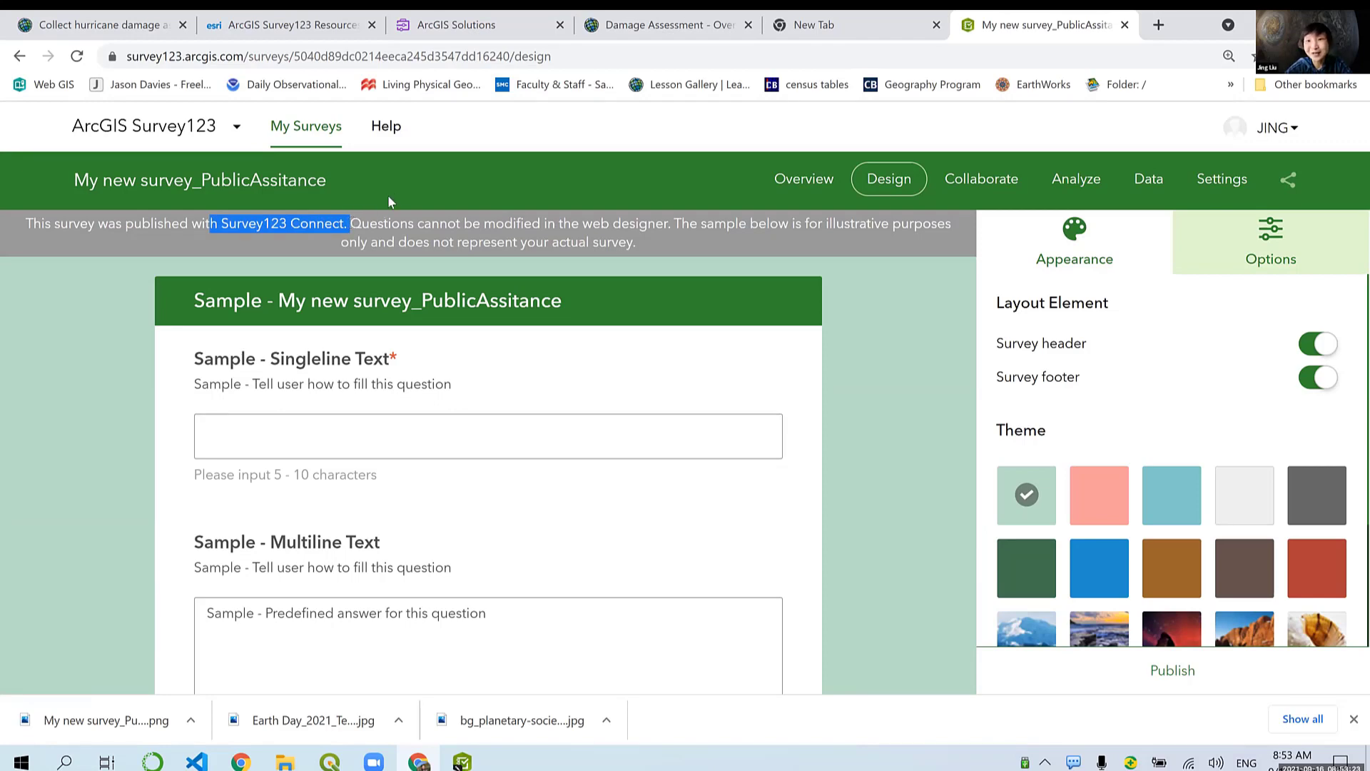
{"action": "left_click", "coordinate": [812, 178]}
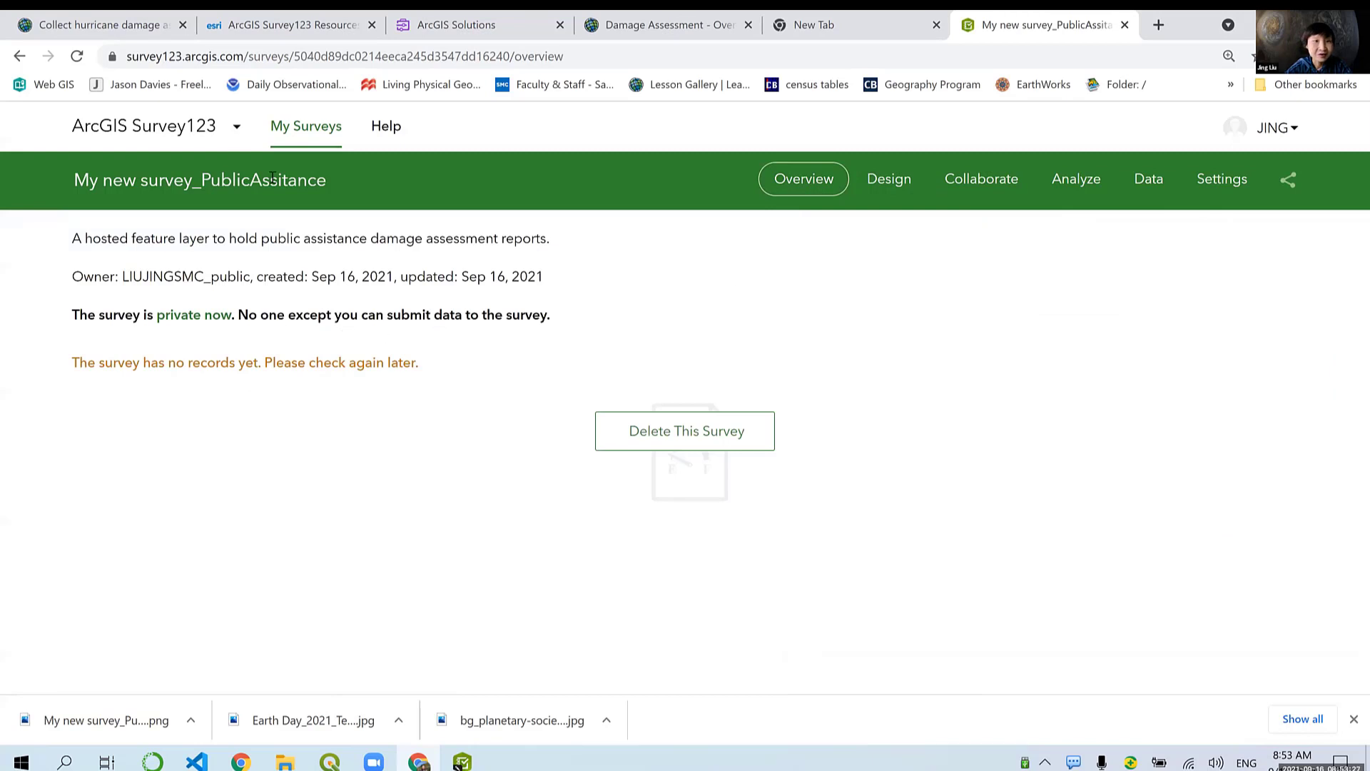
Step: Check Everyone (Public) under Who can submit on the Collaborate tab and save the sharing
{"action": "left_click", "coordinate": [974, 180]}
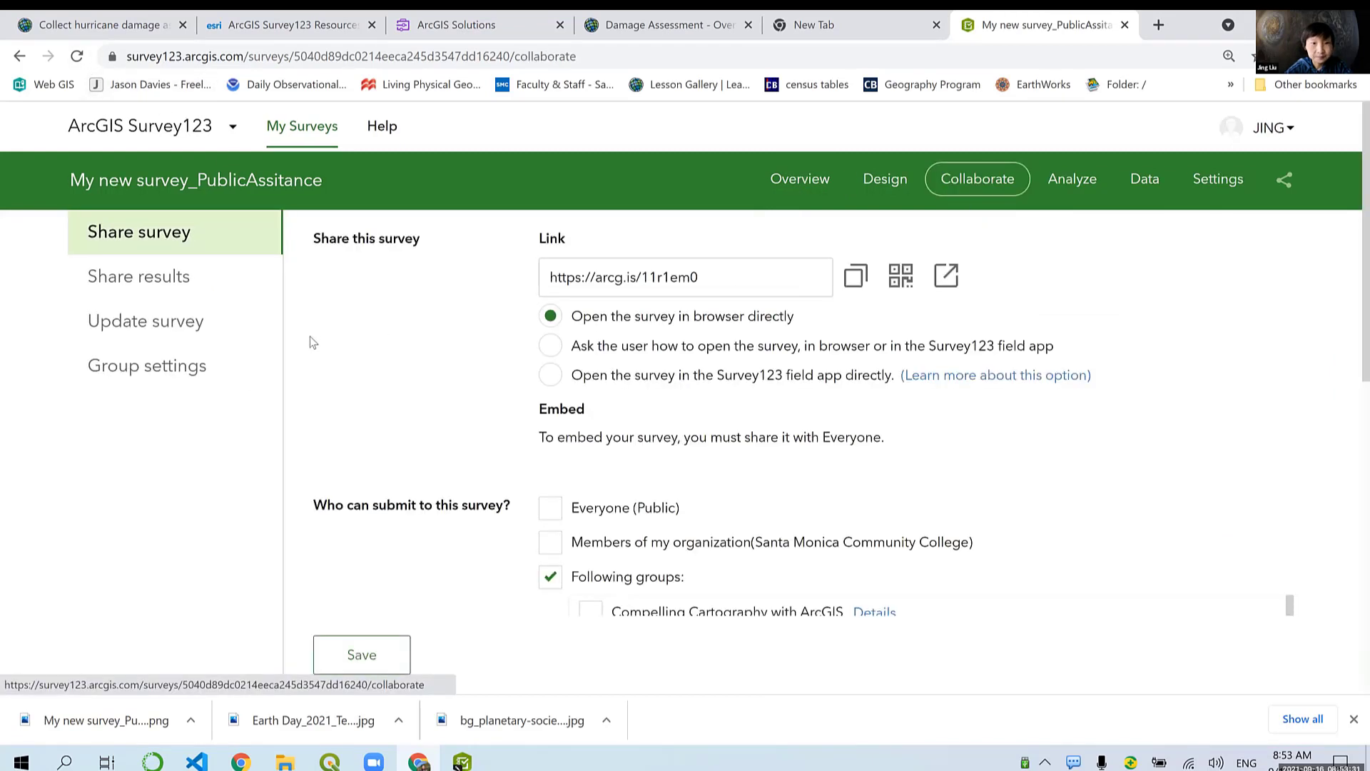
{"action": "scroll", "coordinate": [508, 516], "scroll_direction": "down", "scroll_amount": 4}
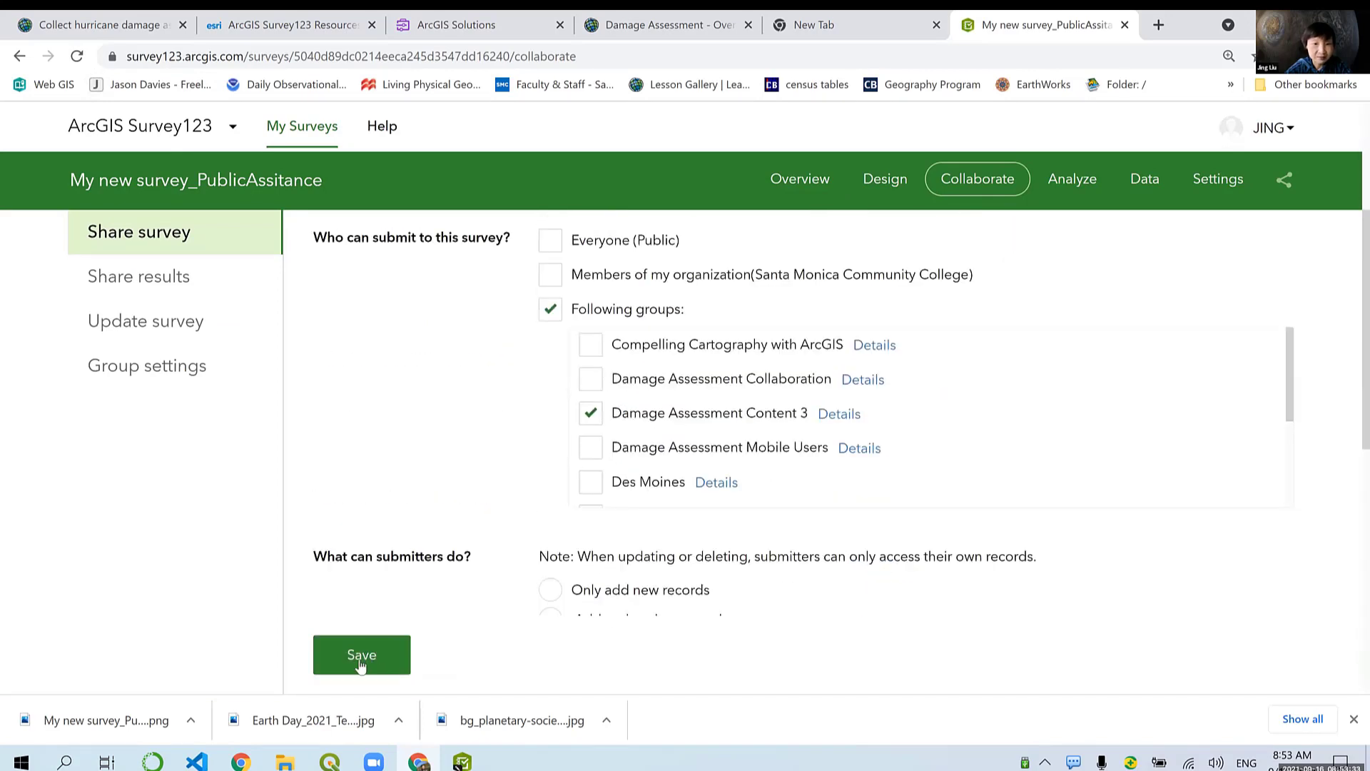
{"action": "left_click", "coordinate": [359, 653]}
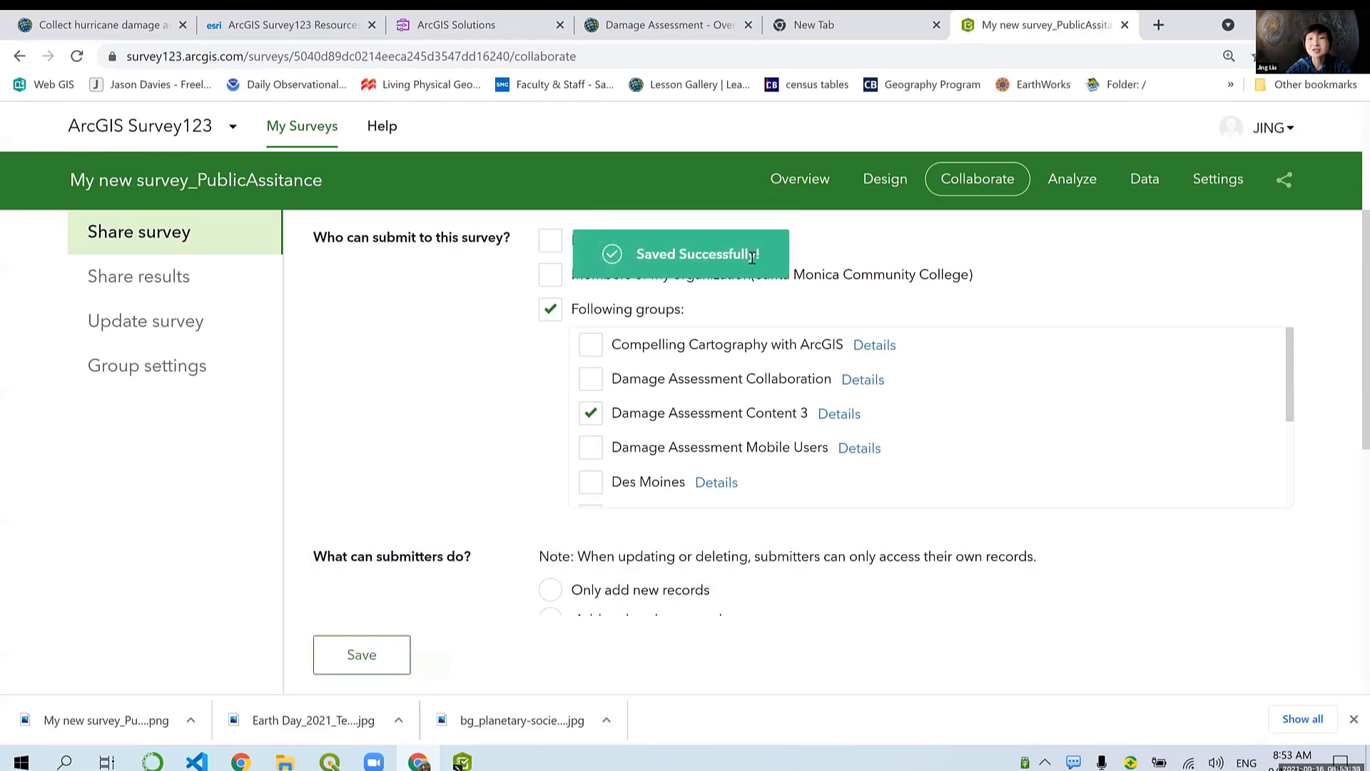
{"action": "left_click", "coordinate": [797, 180]}
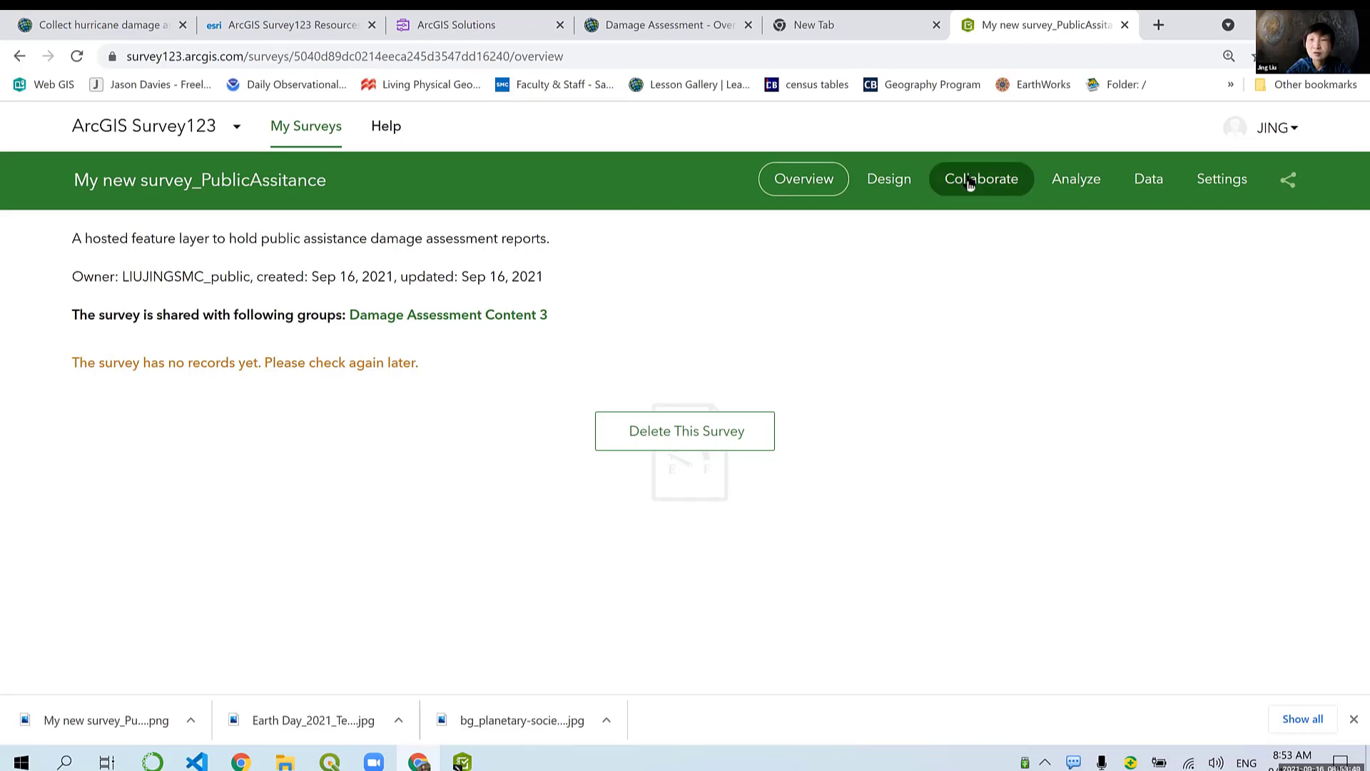
{"action": "left_click", "coordinate": [997, 187]}
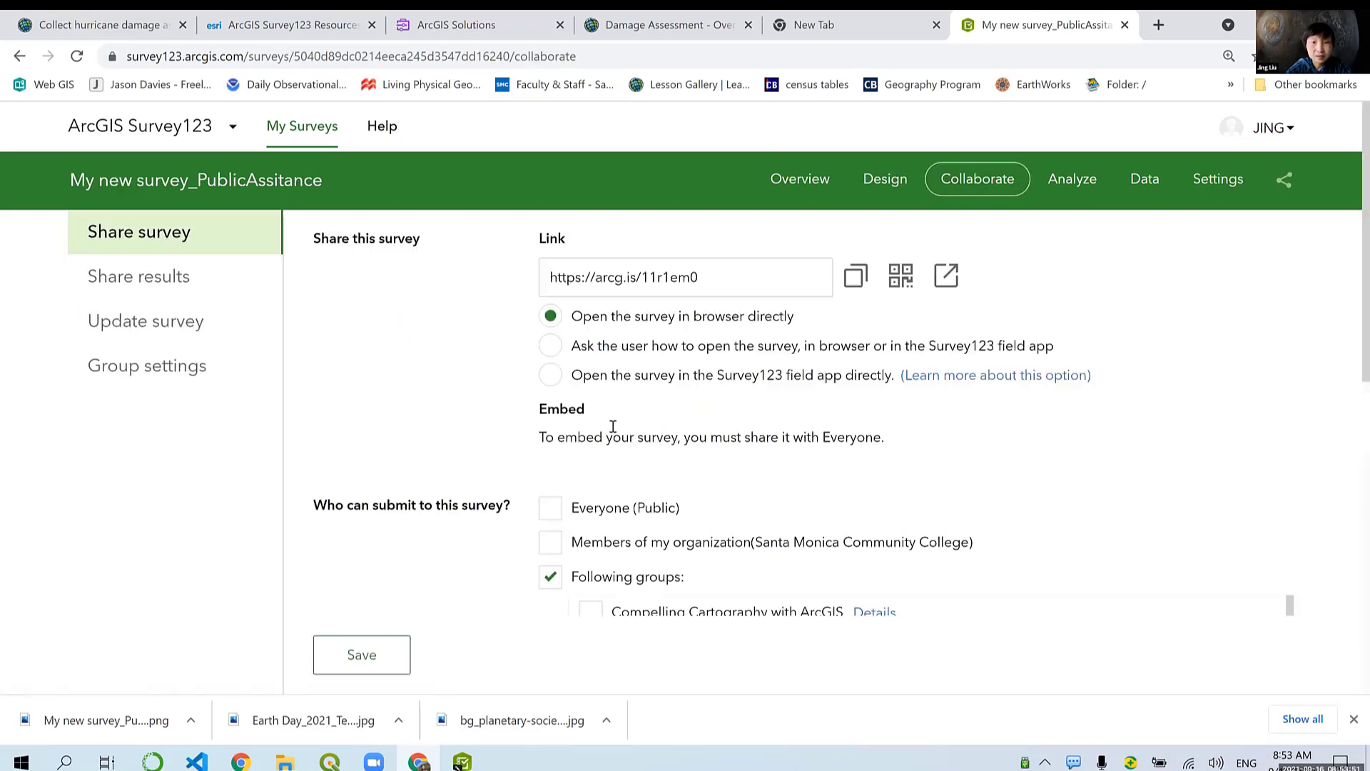
{"action": "scroll", "coordinate": [666, 526], "scroll_direction": "down", "scroll_amount": 2}
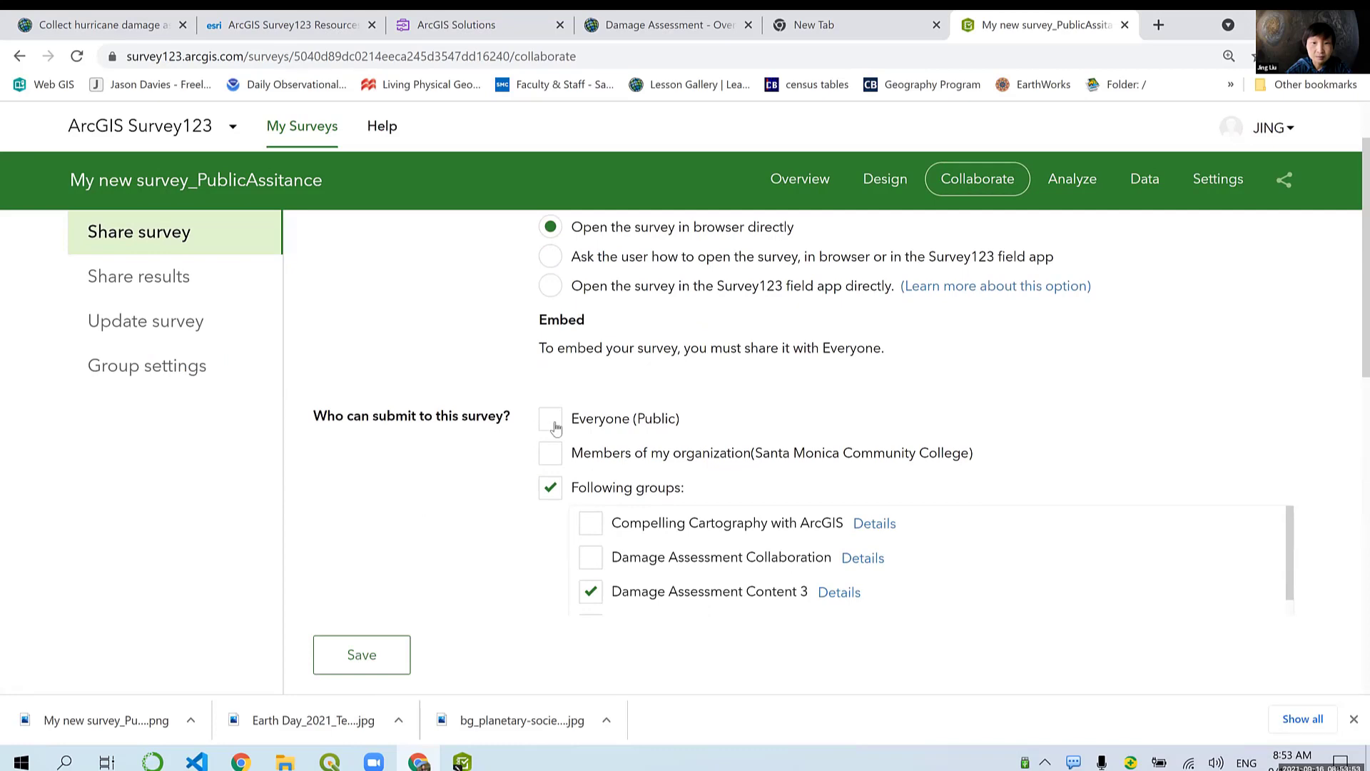
{"action": "left_click", "coordinate": [554, 416]}
{"action": "scroll", "coordinate": [423, 553], "scroll_direction": "down", "scroll_amount": 3}
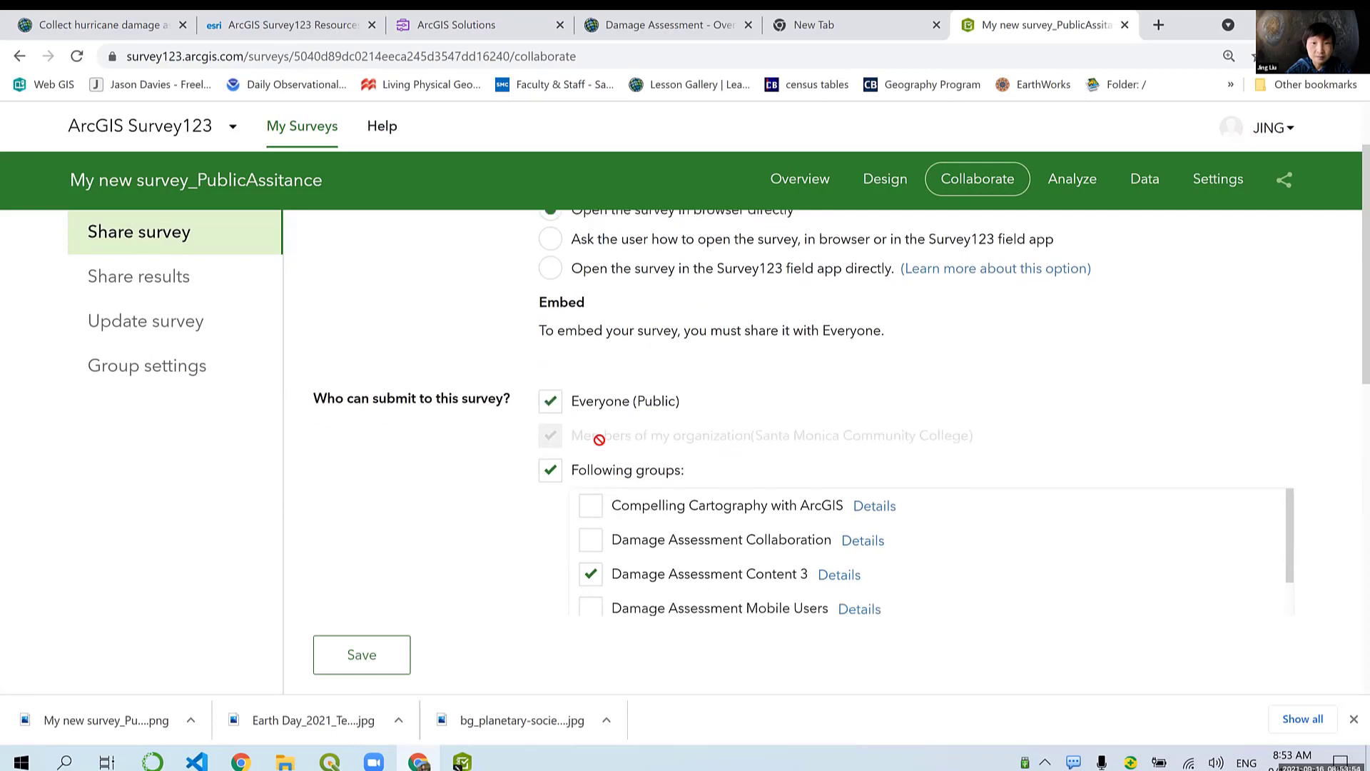
{"action": "left_click", "coordinate": [378, 667]}
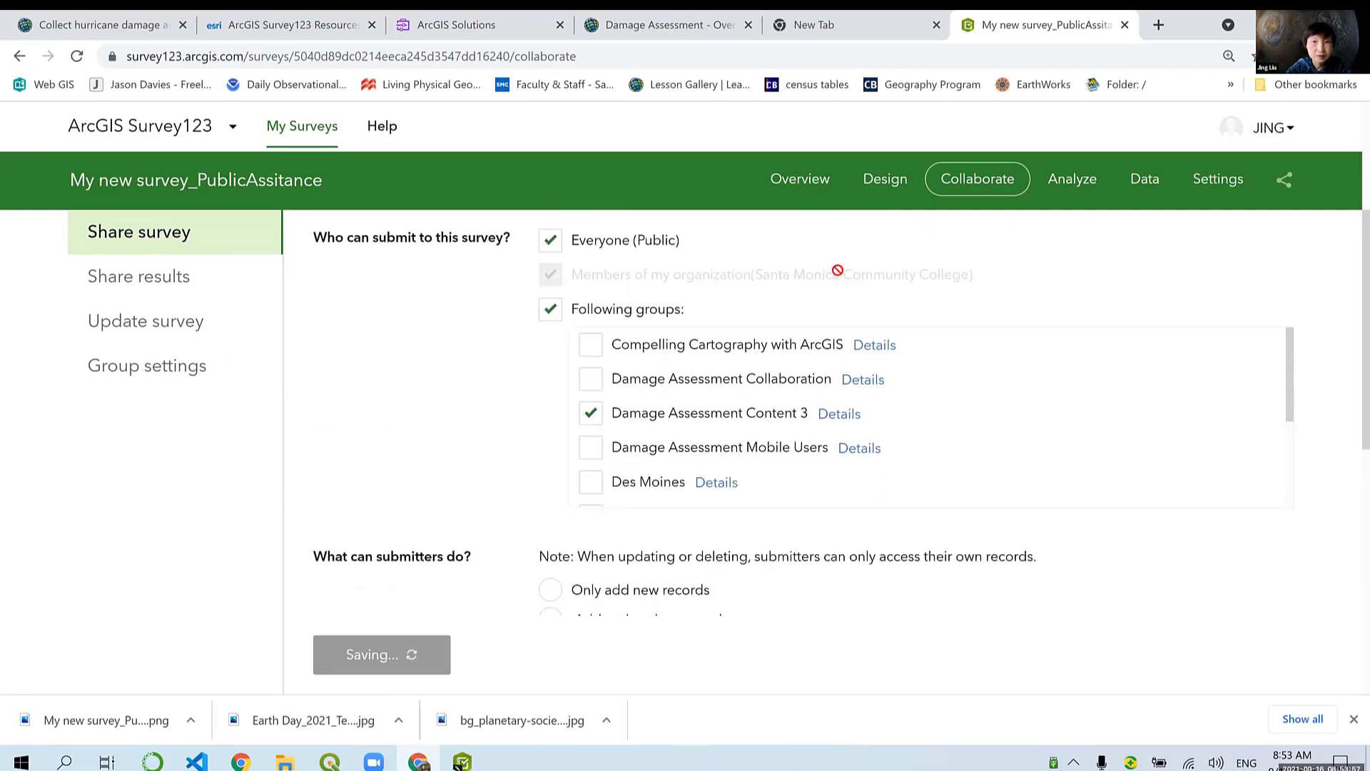
{"action": "left_click", "coordinate": [816, 179]}
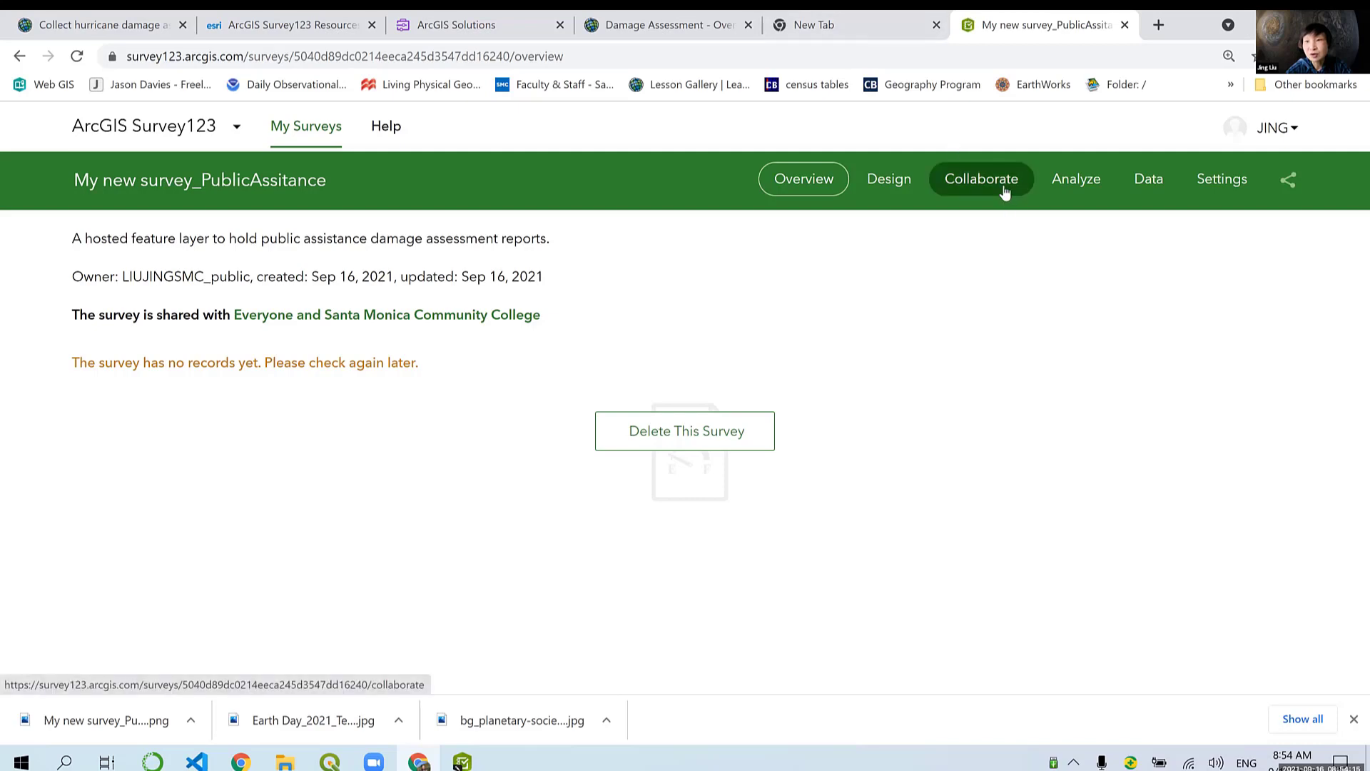
Step: Copy the survey's share link URL from the Collaborate tab
{"action": "left_click", "coordinate": [981, 178]}
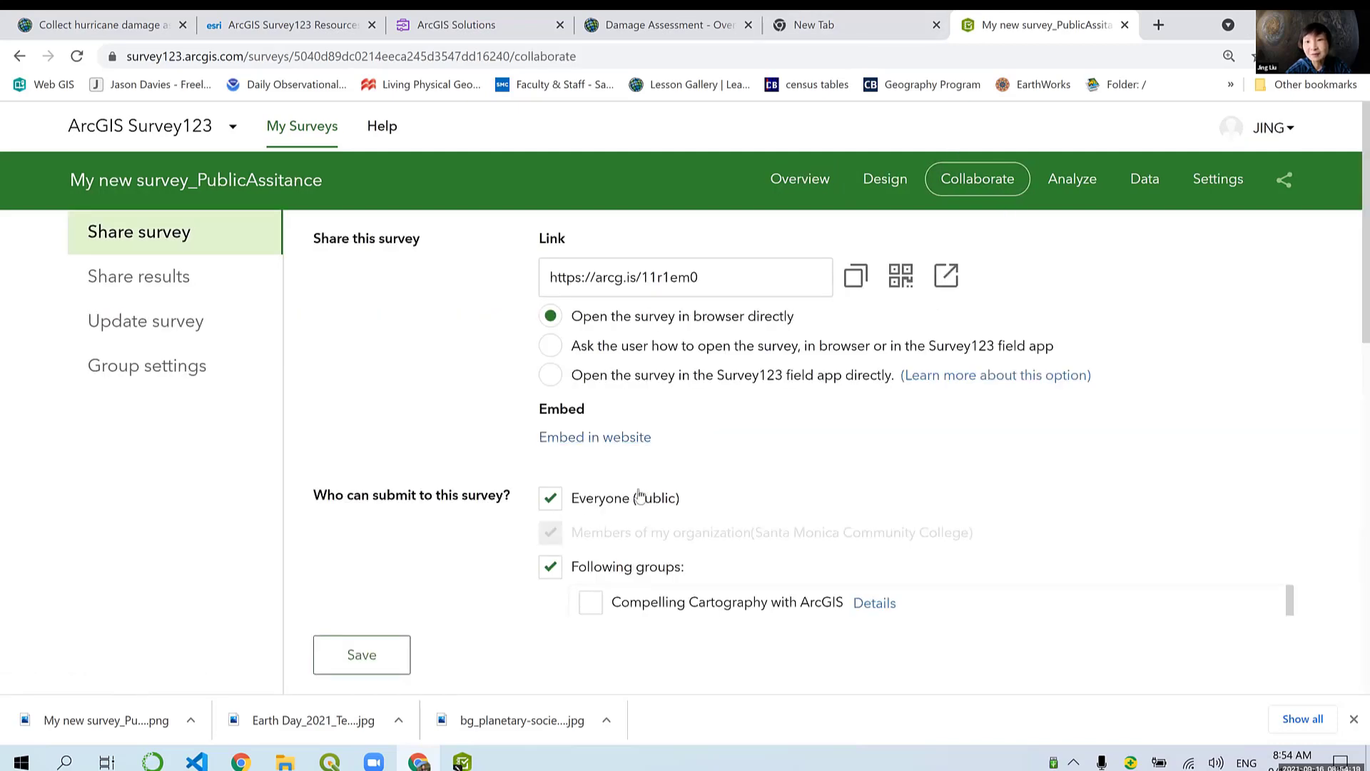
{"action": "left_click", "coordinate": [567, 278]}
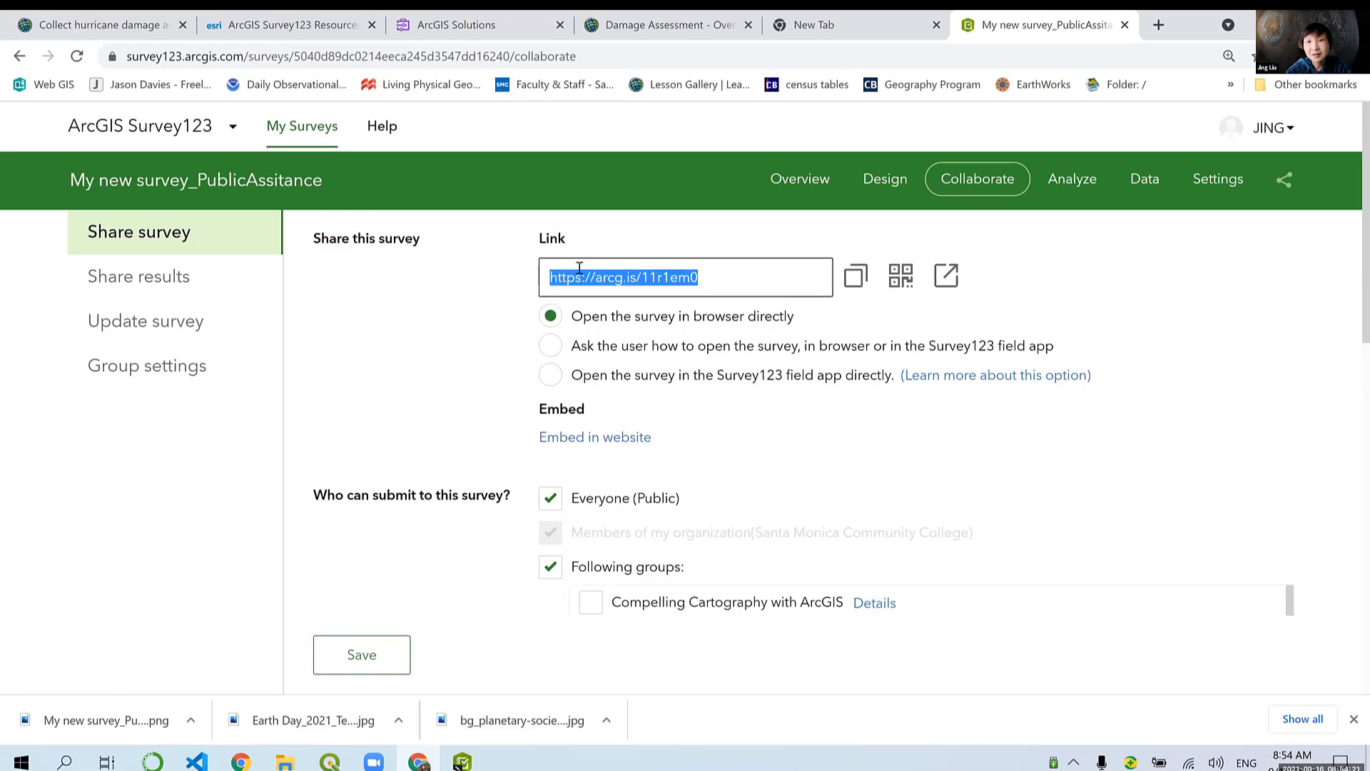
{"action": "right_click", "coordinate": [579, 270]}
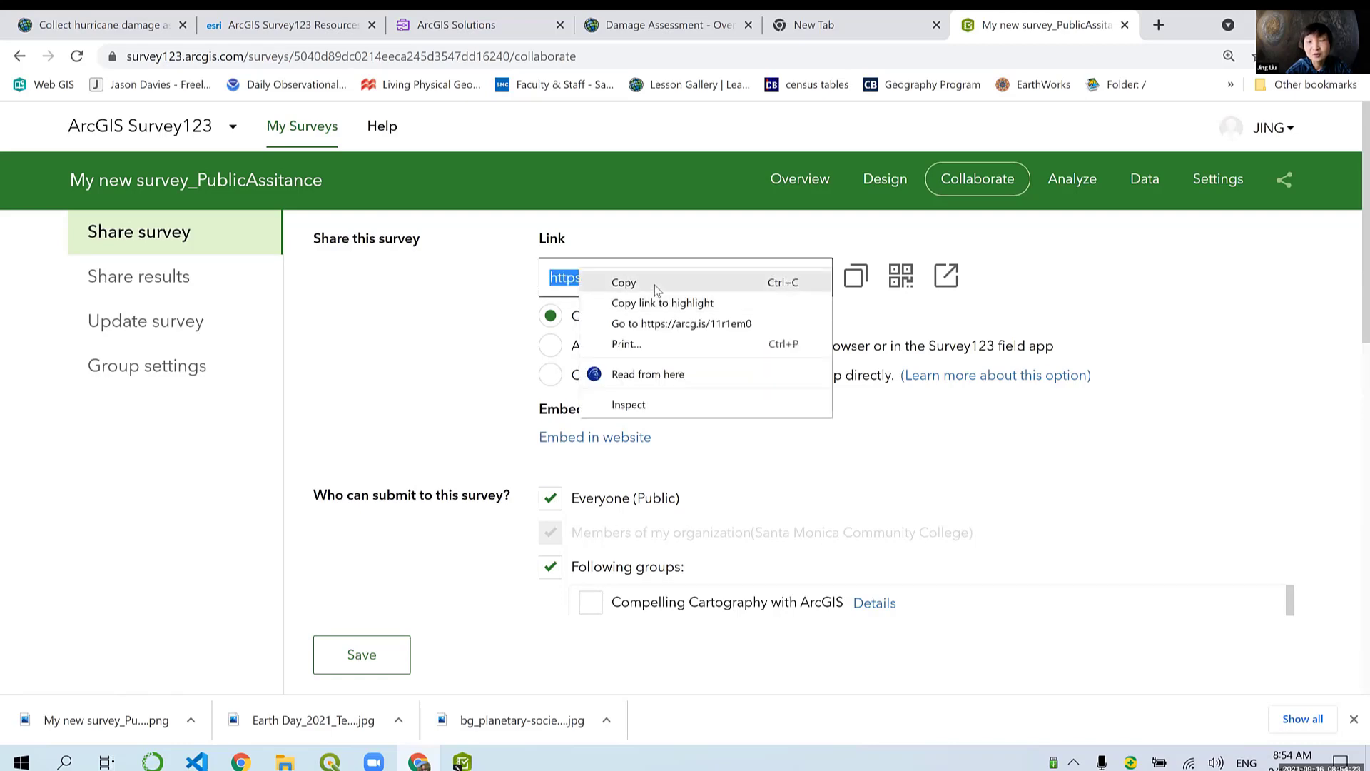
{"action": "left_click", "coordinate": [654, 285]}
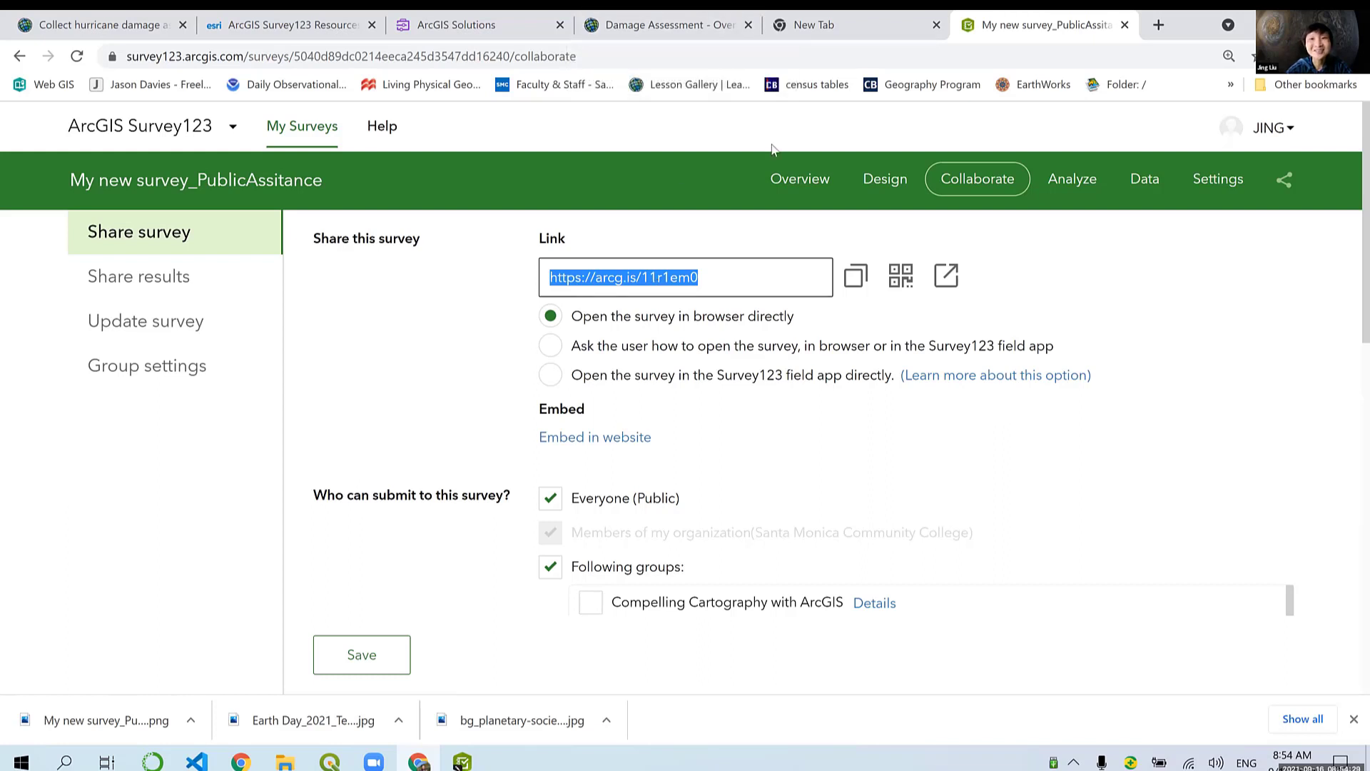
Step: Go to My Content and show the items in the Damage Assessment folder
{"action": "left_click", "coordinate": [462, 26]}
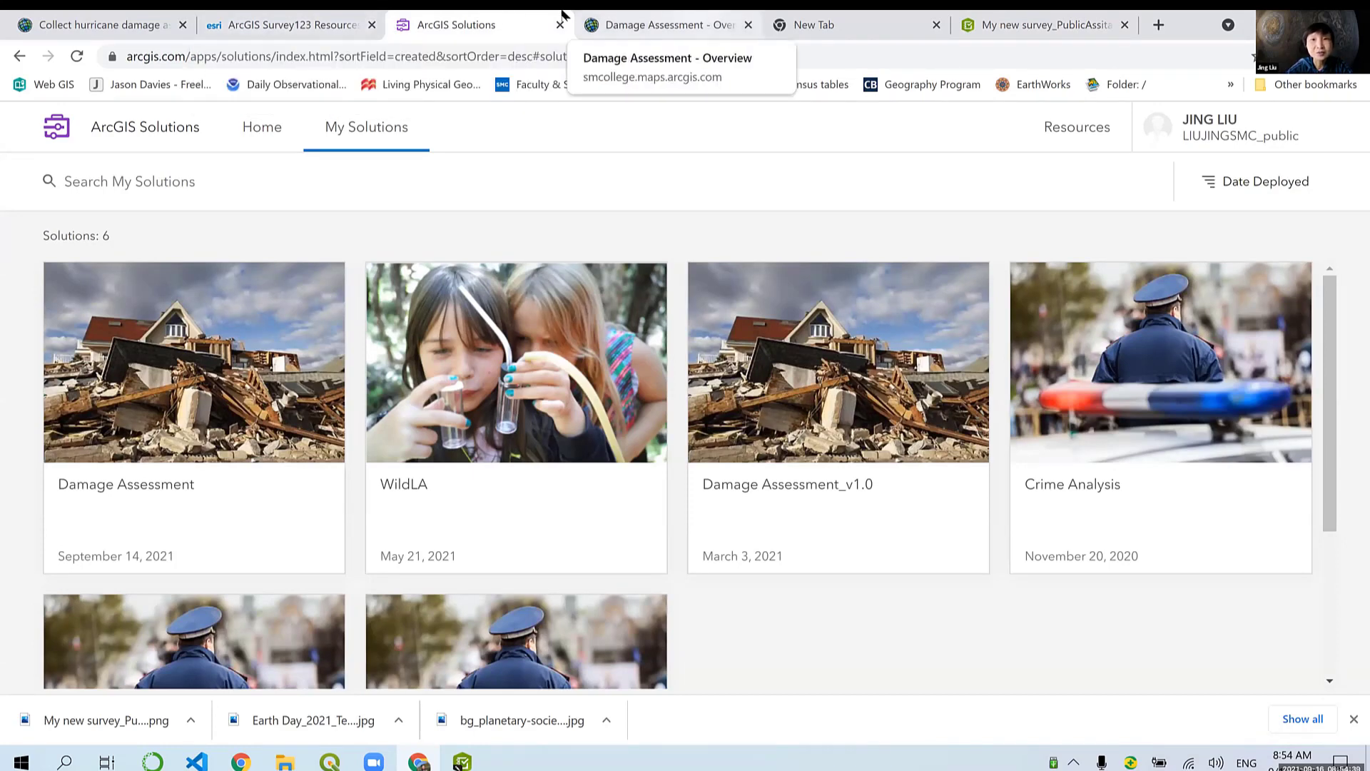
{"action": "left_click", "coordinate": [614, 25]}
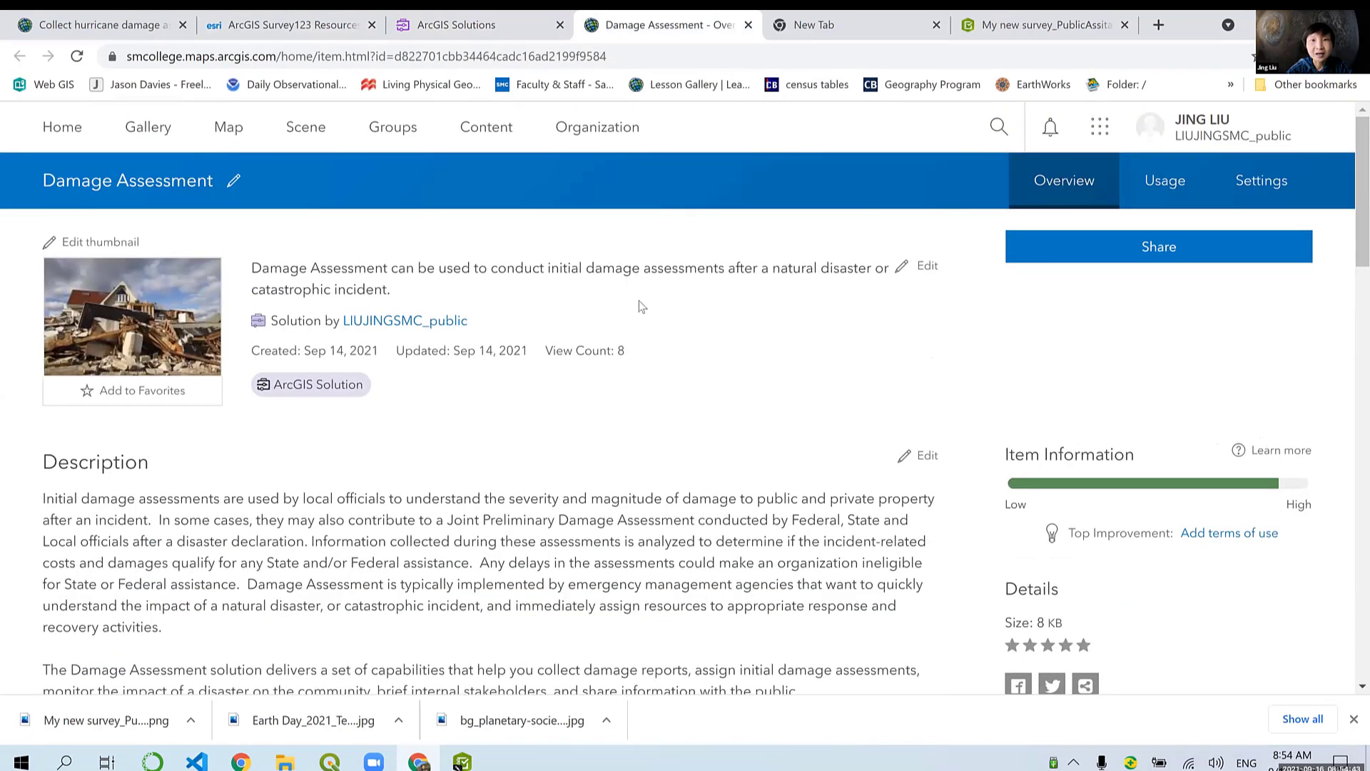
{"action": "left_click", "coordinate": [509, 144]}
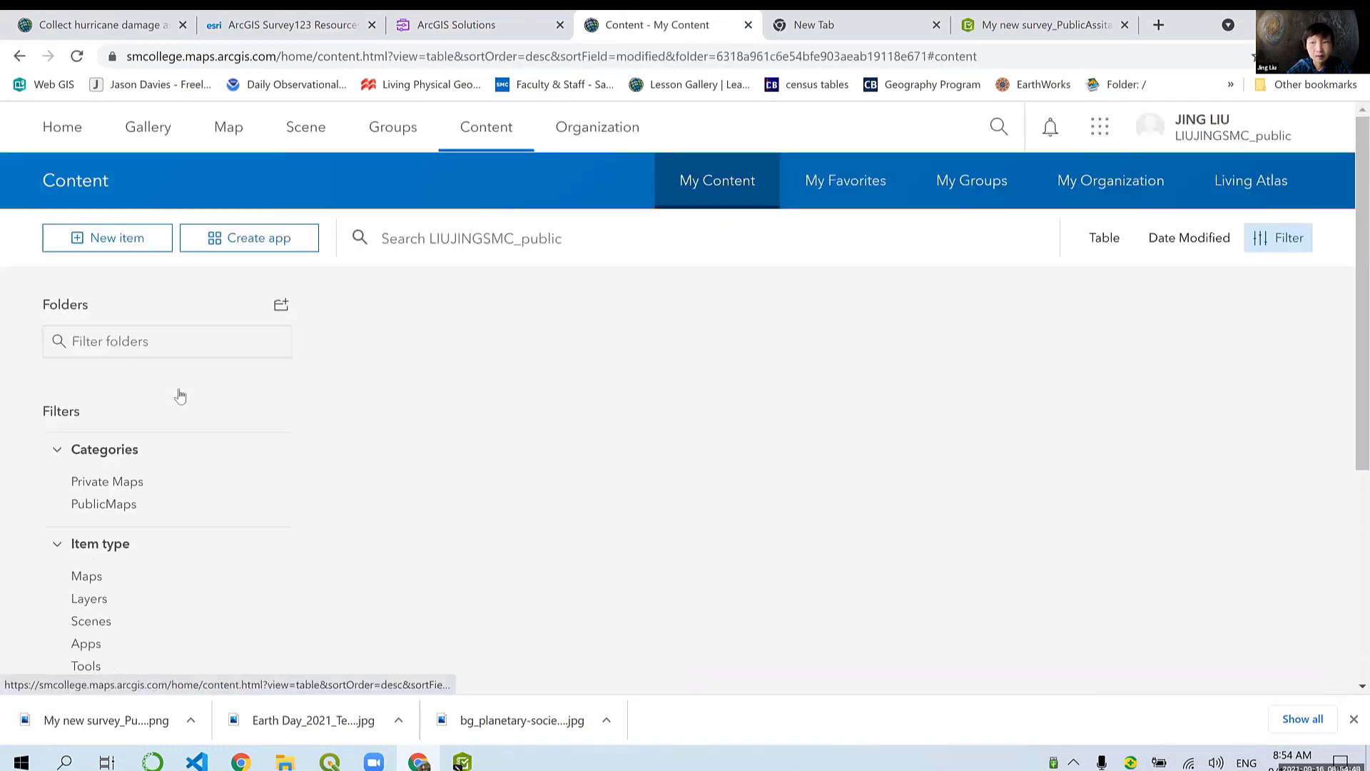
{"action": "left_click", "coordinate": [143, 488]}
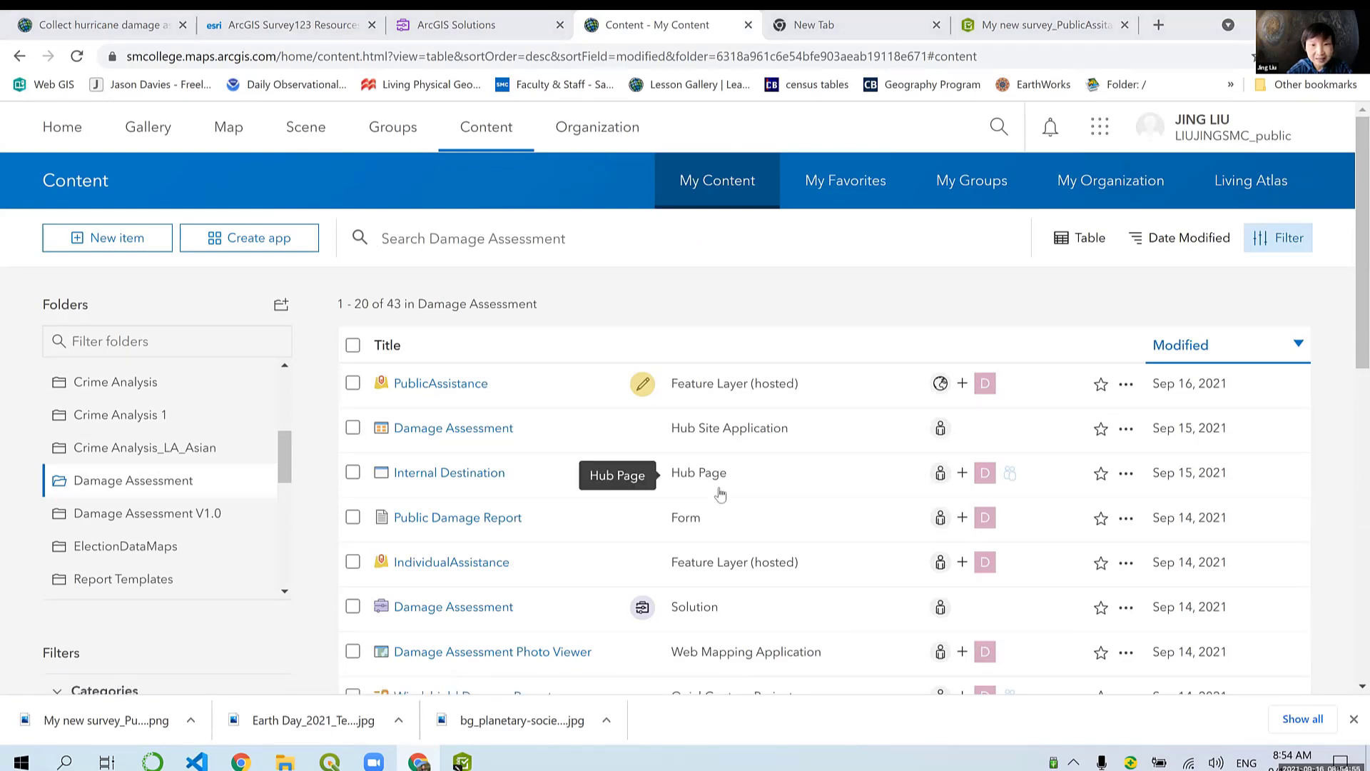
Step: Open the Damage Assessment Hub Site Application item from the folder's item list
{"action": "scroll", "coordinate": [720, 493], "scroll_direction": "down", "scroll_amount": 2}
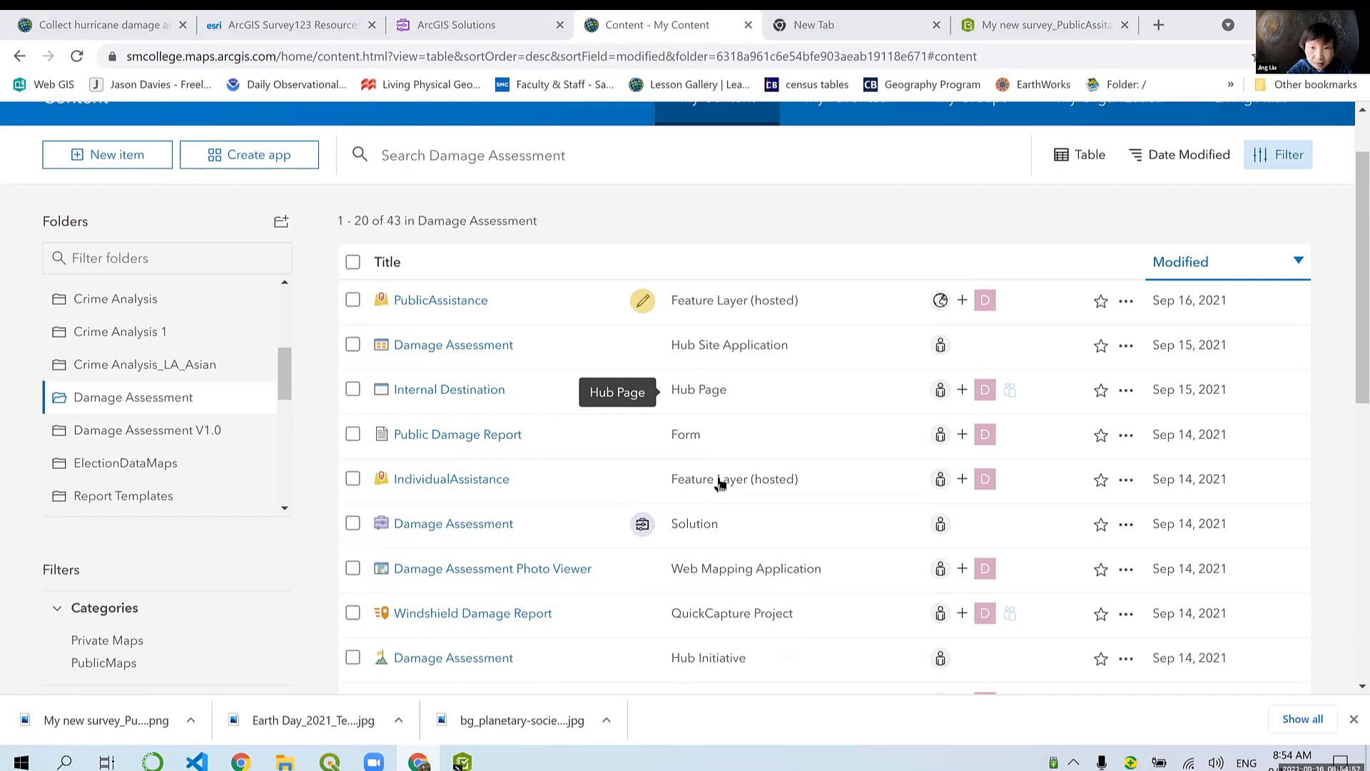
{"action": "scroll", "coordinate": [720, 484], "scroll_direction": "down", "scroll_amount": 2}
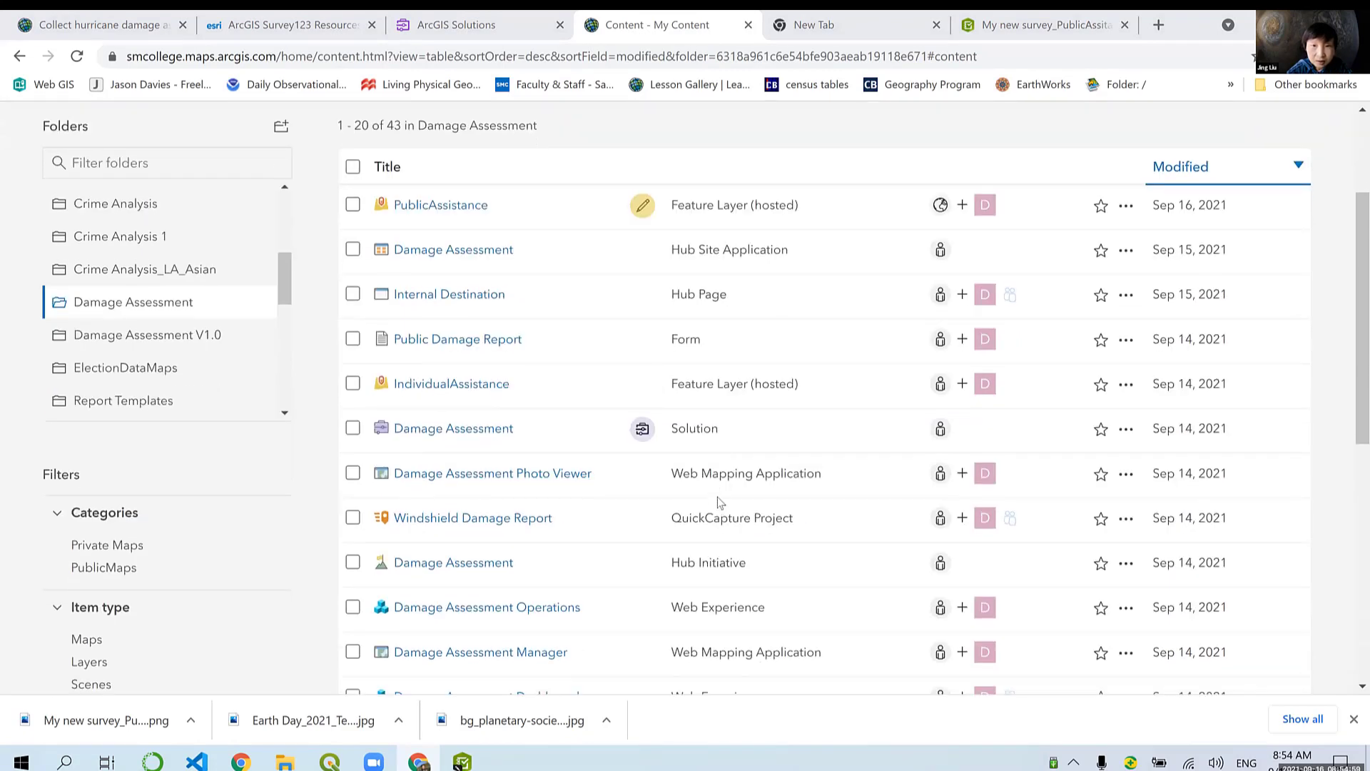
{"action": "scroll", "coordinate": [715, 341], "scroll_direction": "up", "scroll_amount": 1}
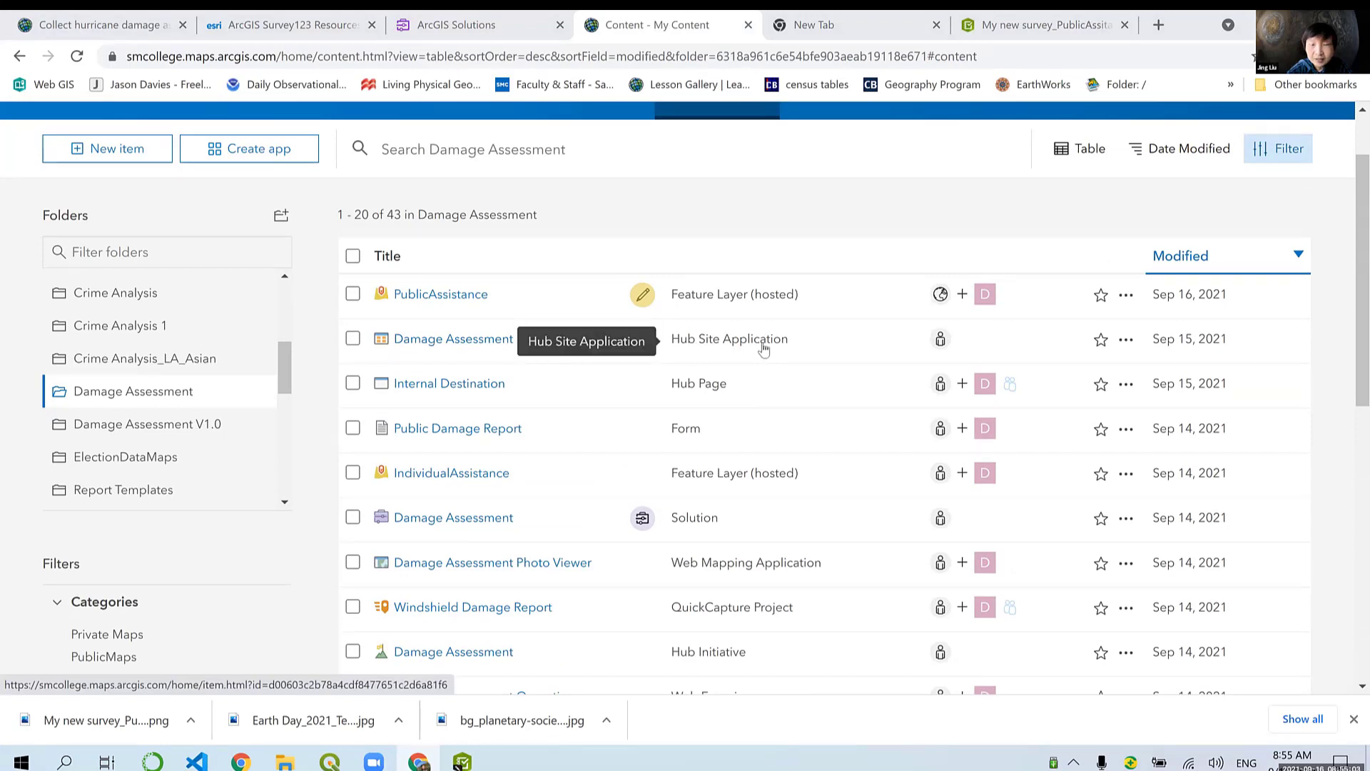
{"action": "left_click", "coordinate": [454, 341]}
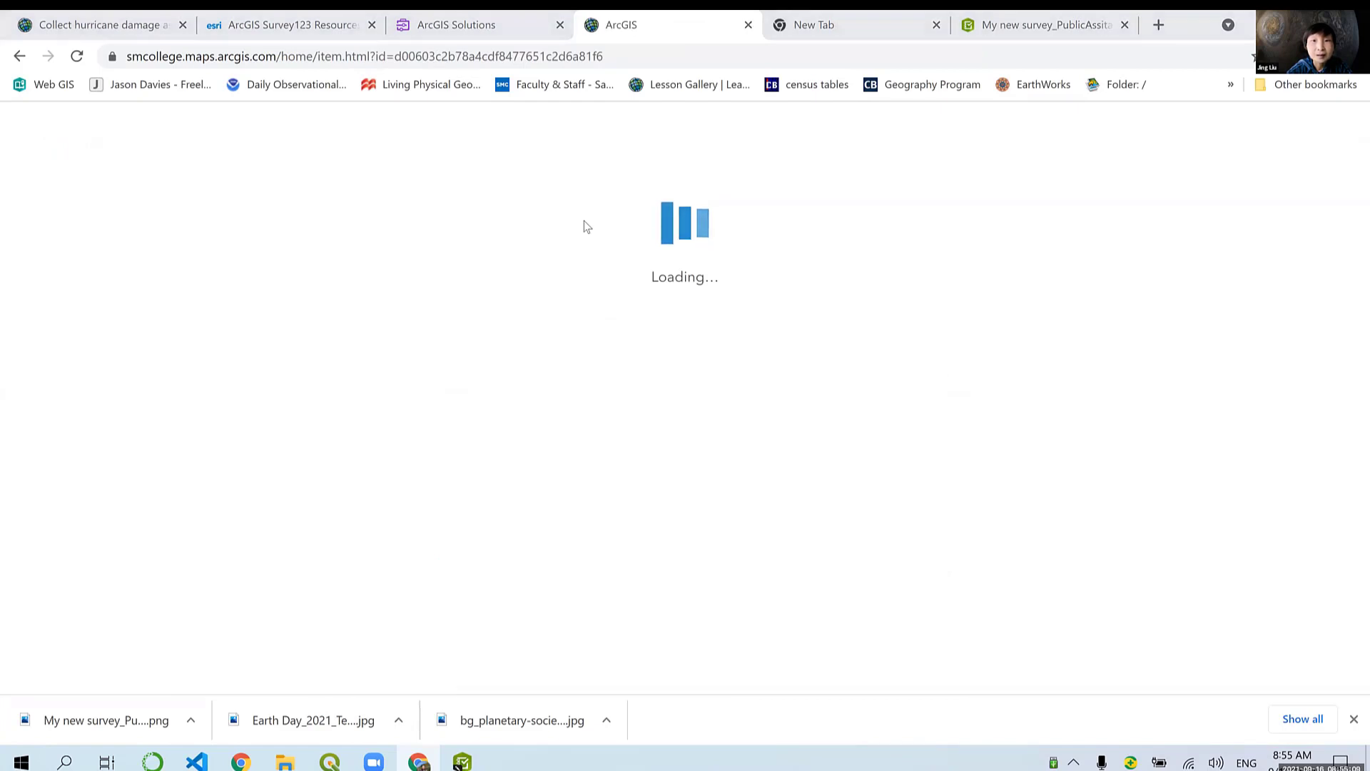
Step: View the live Damage Assessment Hub site and scroll down to its Report Damage section
{"action": "left_click", "coordinate": [1181, 250]}
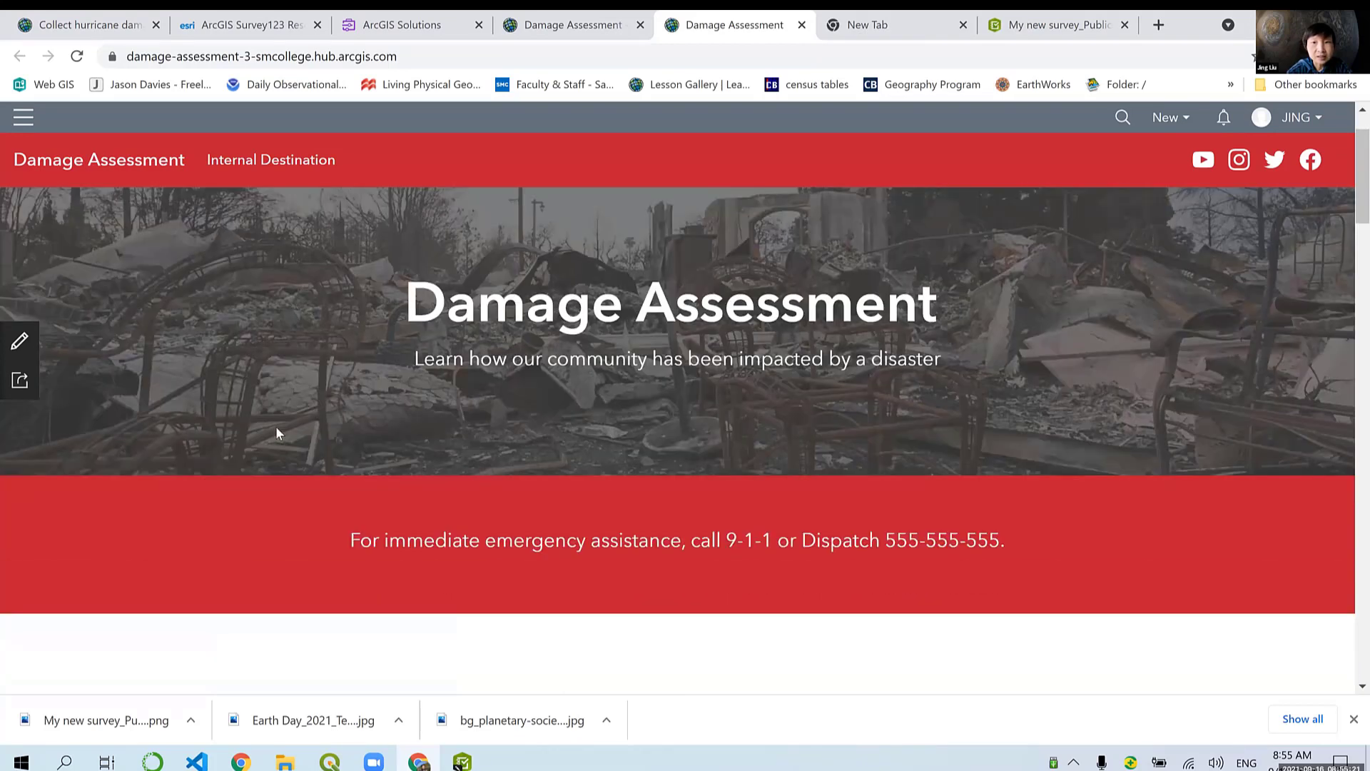
{"action": "scroll", "coordinate": [276, 428], "scroll_direction": "down", "scroll_amount": 5}
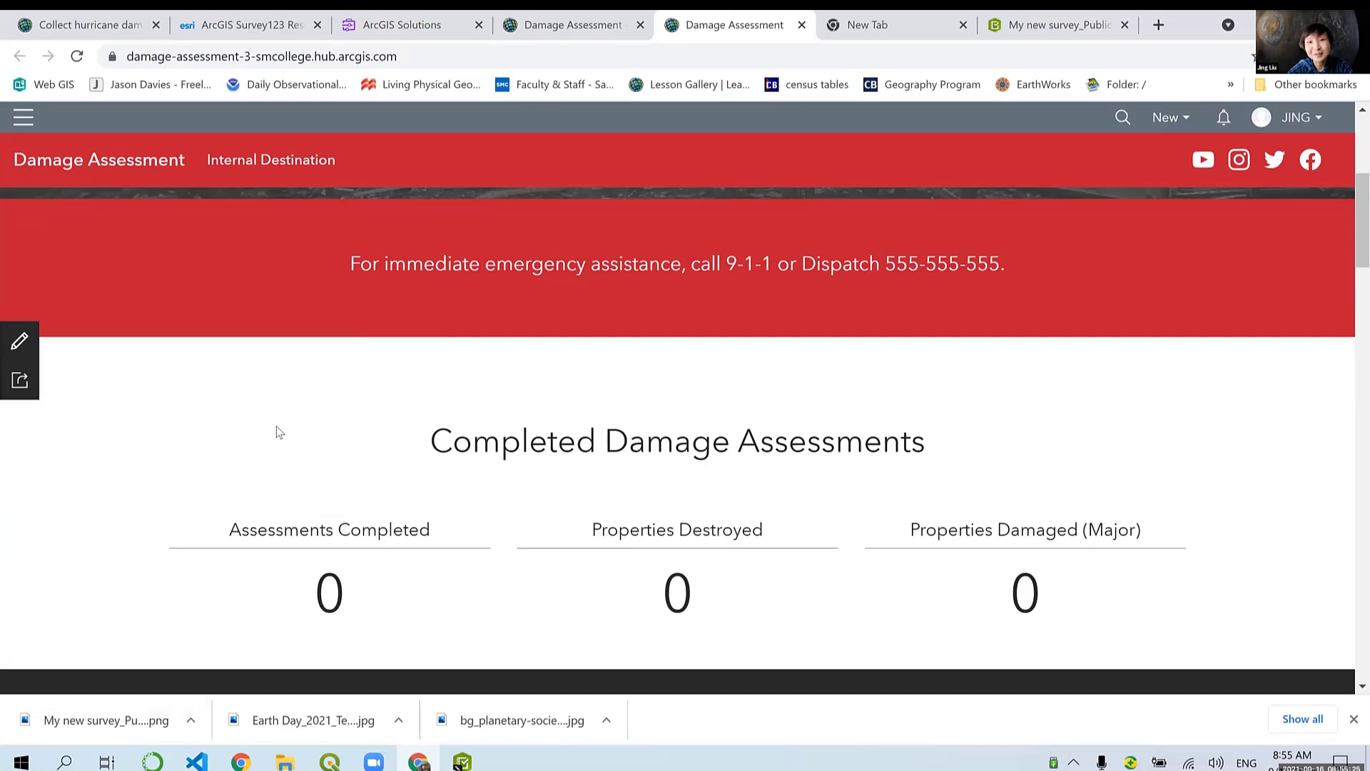
{"action": "scroll", "coordinate": [276, 426], "scroll_direction": "down", "scroll_amount": 1}
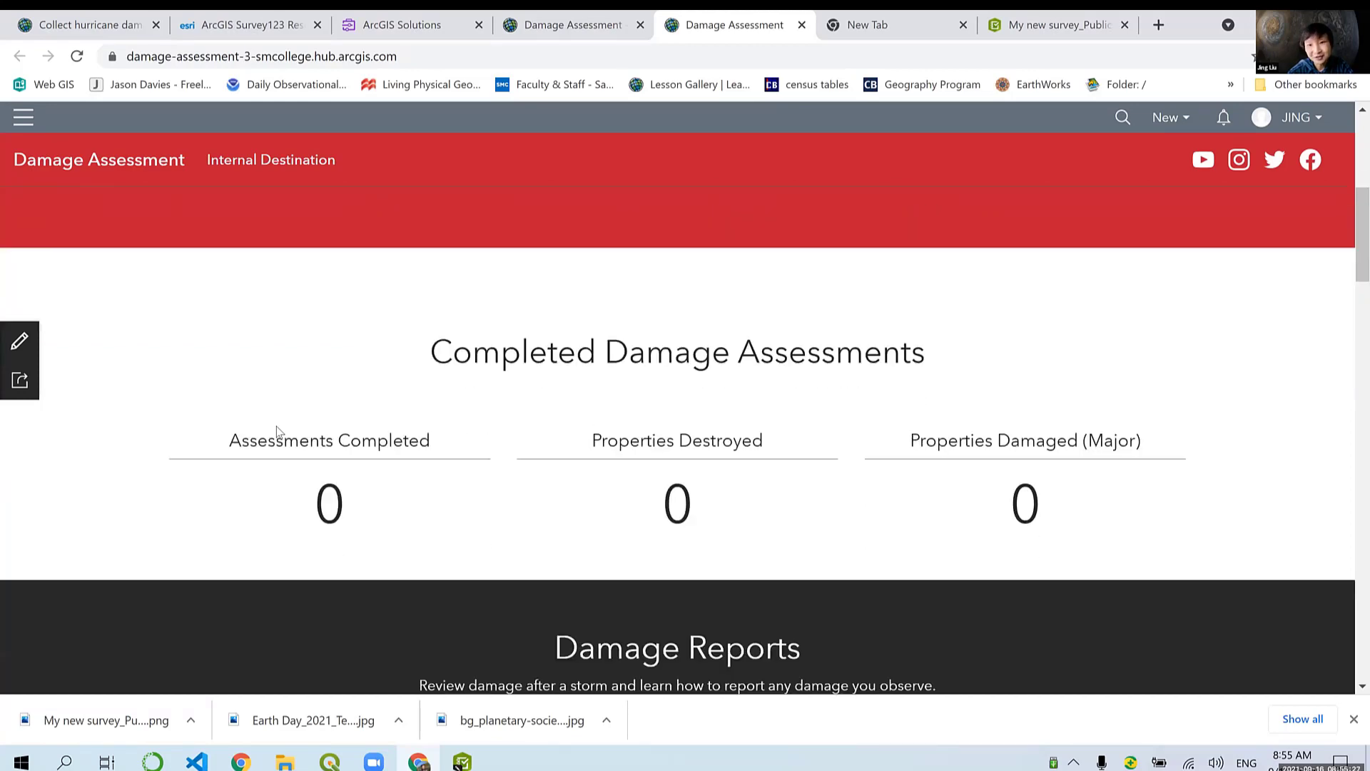
{"action": "scroll", "coordinate": [276, 426], "scroll_direction": "down", "scroll_amount": 3}
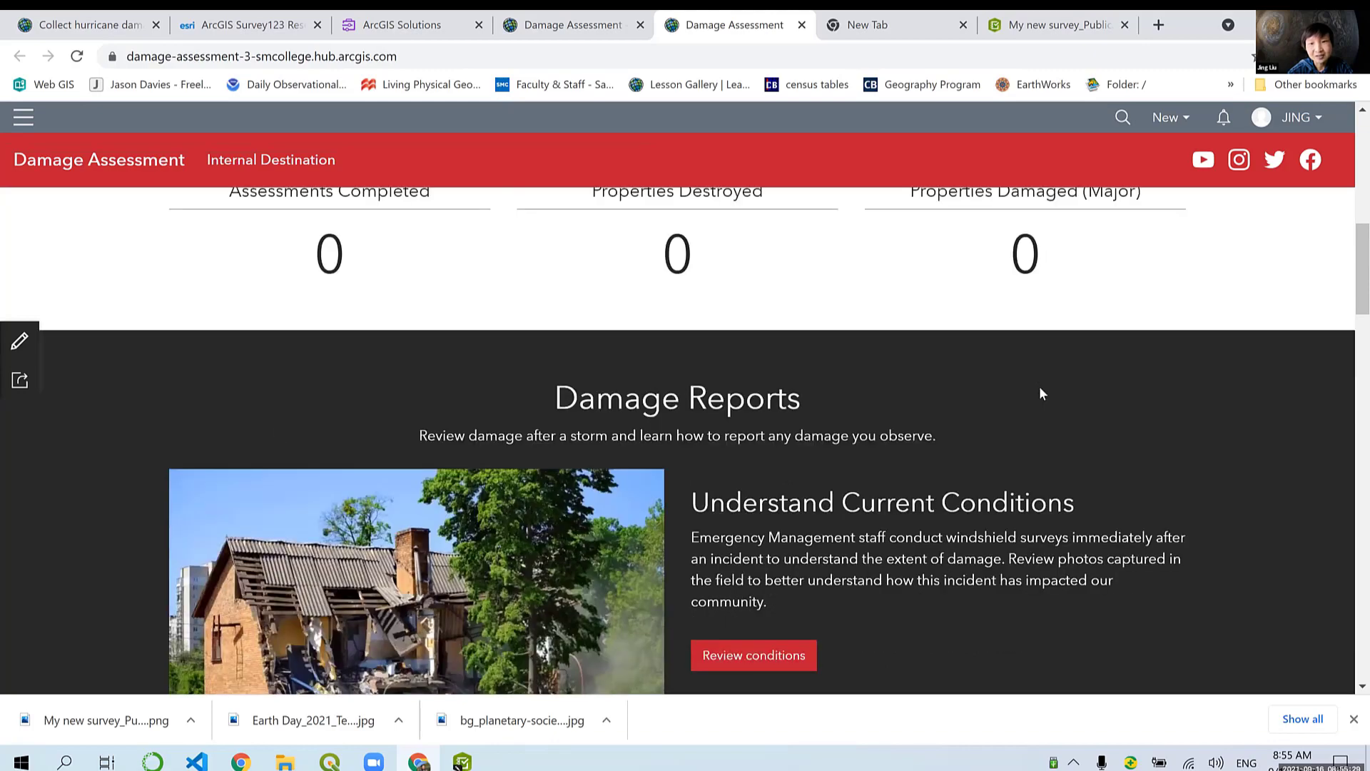
{"action": "scroll", "coordinate": [792, 486], "scroll_direction": "down", "scroll_amount": 2}
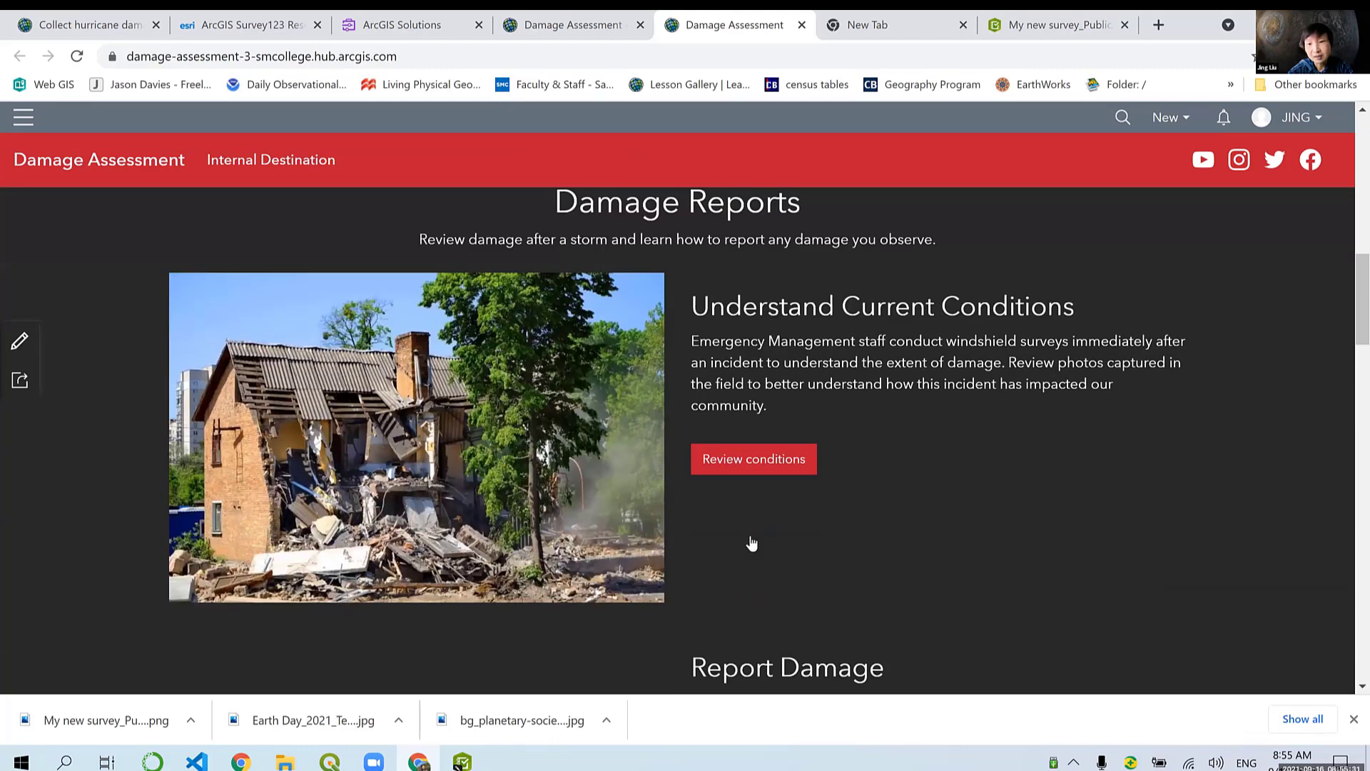
{"action": "scroll", "coordinate": [752, 544], "scroll_direction": "down", "scroll_amount": 3}
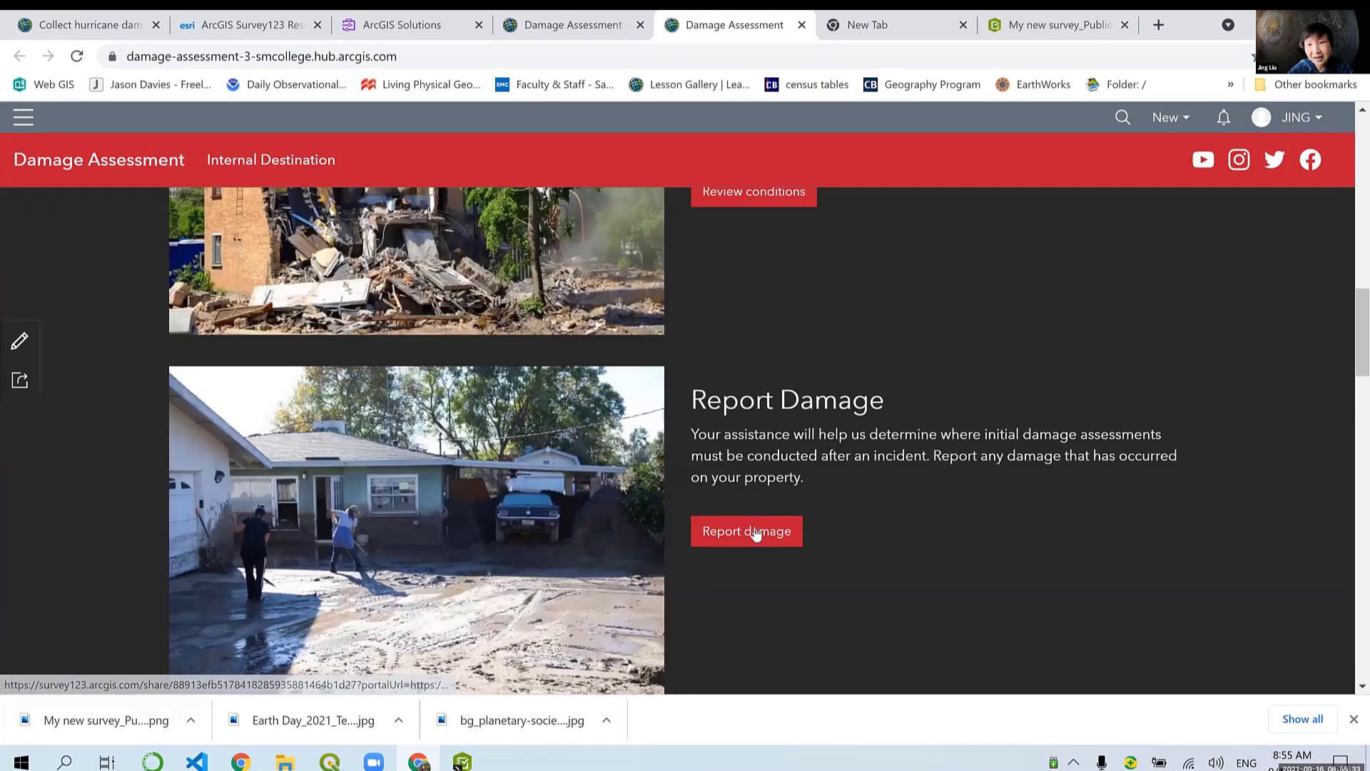
Step: Open the Public Damage Report survey form from the site and scroll through its questions
{"action": "left_click", "coordinate": [753, 533]}
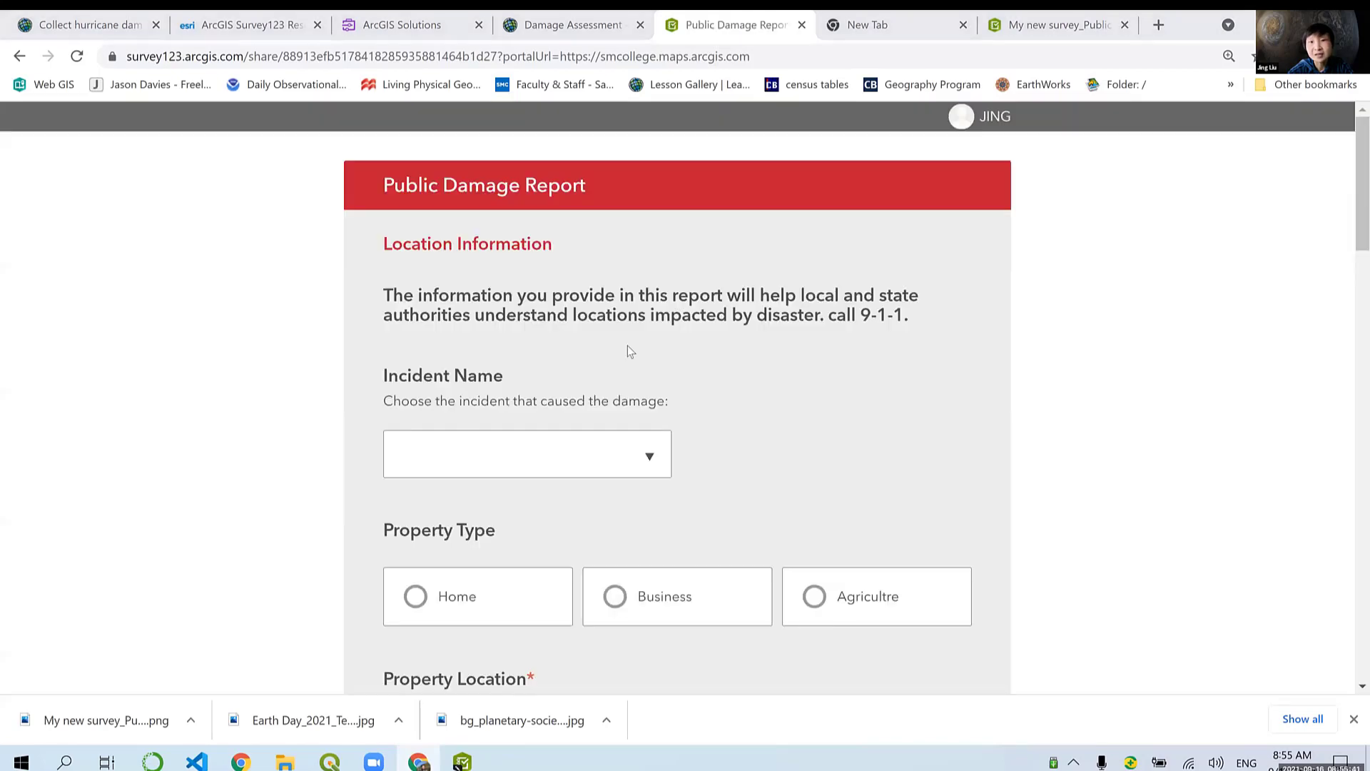
{"action": "scroll", "coordinate": [627, 350], "scroll_direction": "down", "scroll_amount": 3}
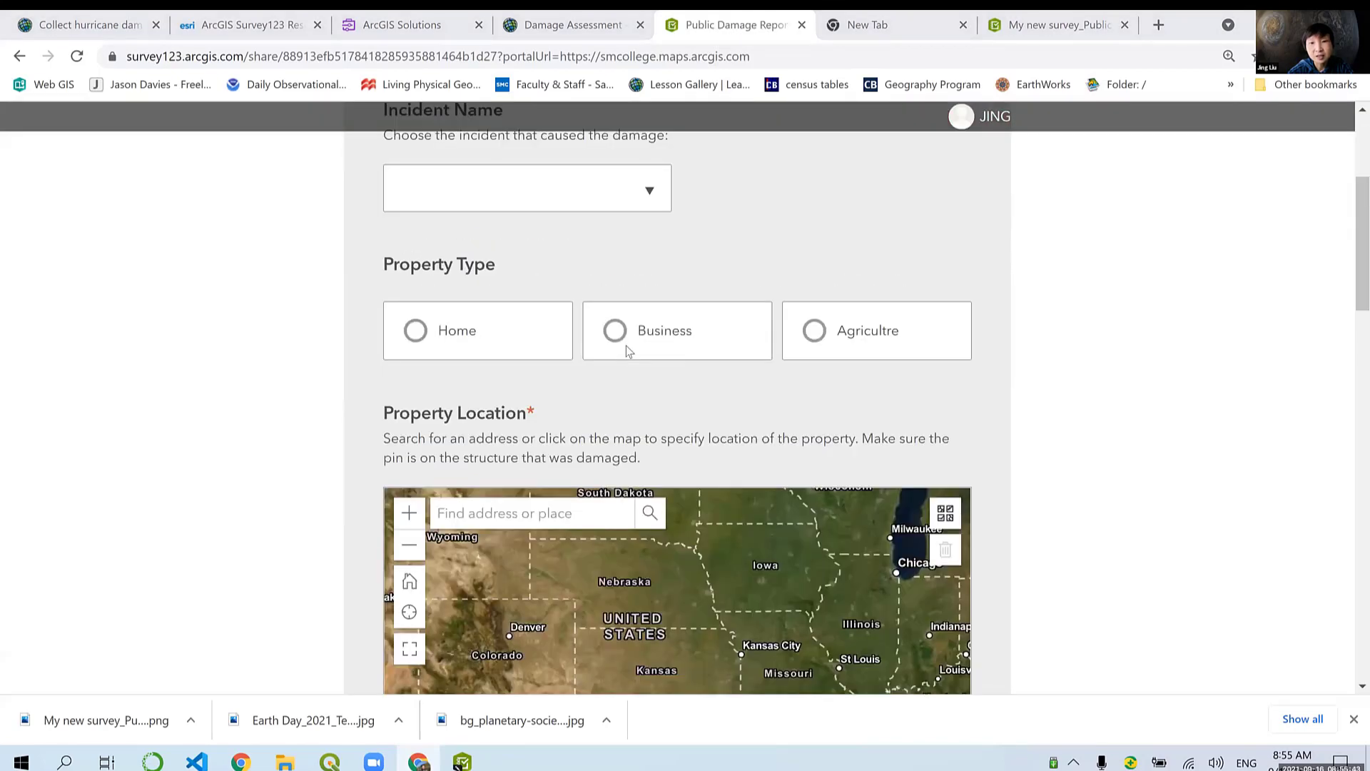
{"action": "scroll", "coordinate": [627, 345], "scroll_direction": "down", "scroll_amount": 20}
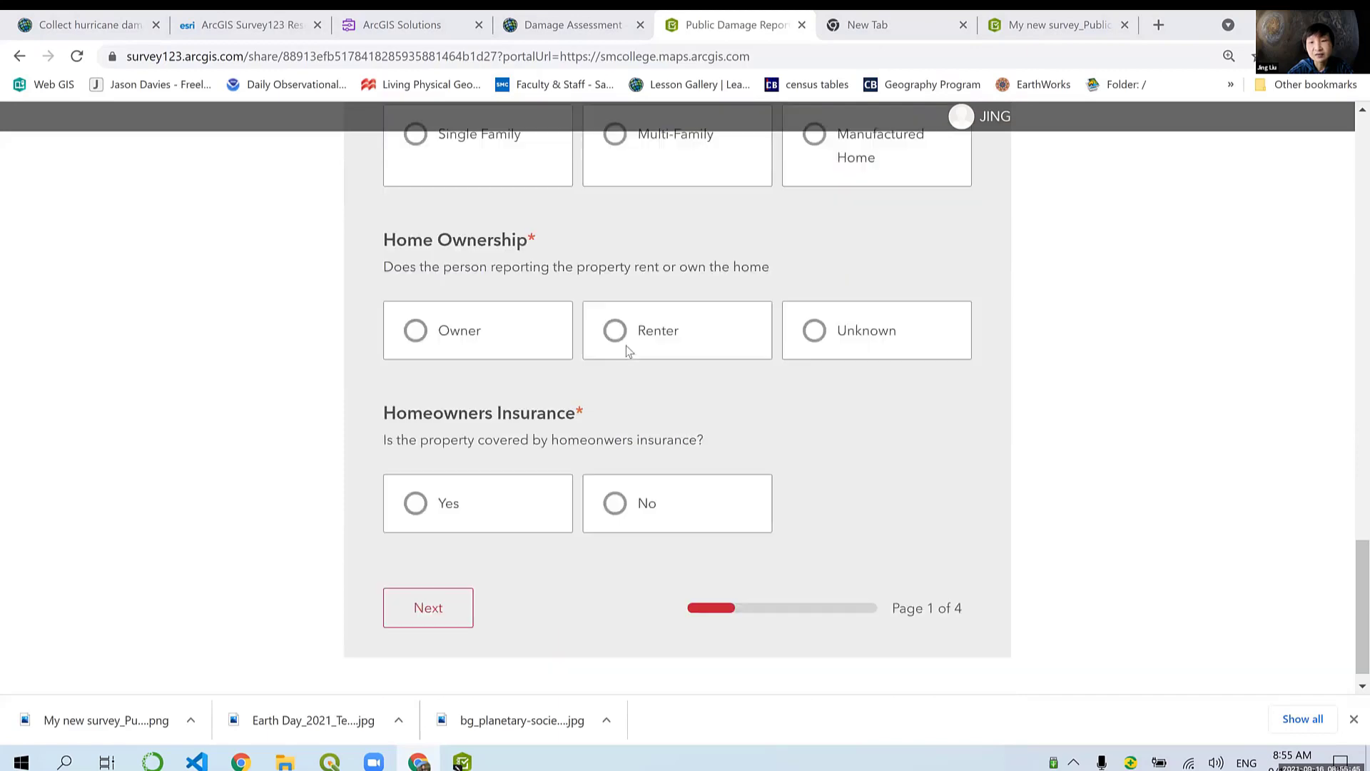
{"action": "scroll", "coordinate": [626, 345], "scroll_direction": "up", "scroll_amount": 15}
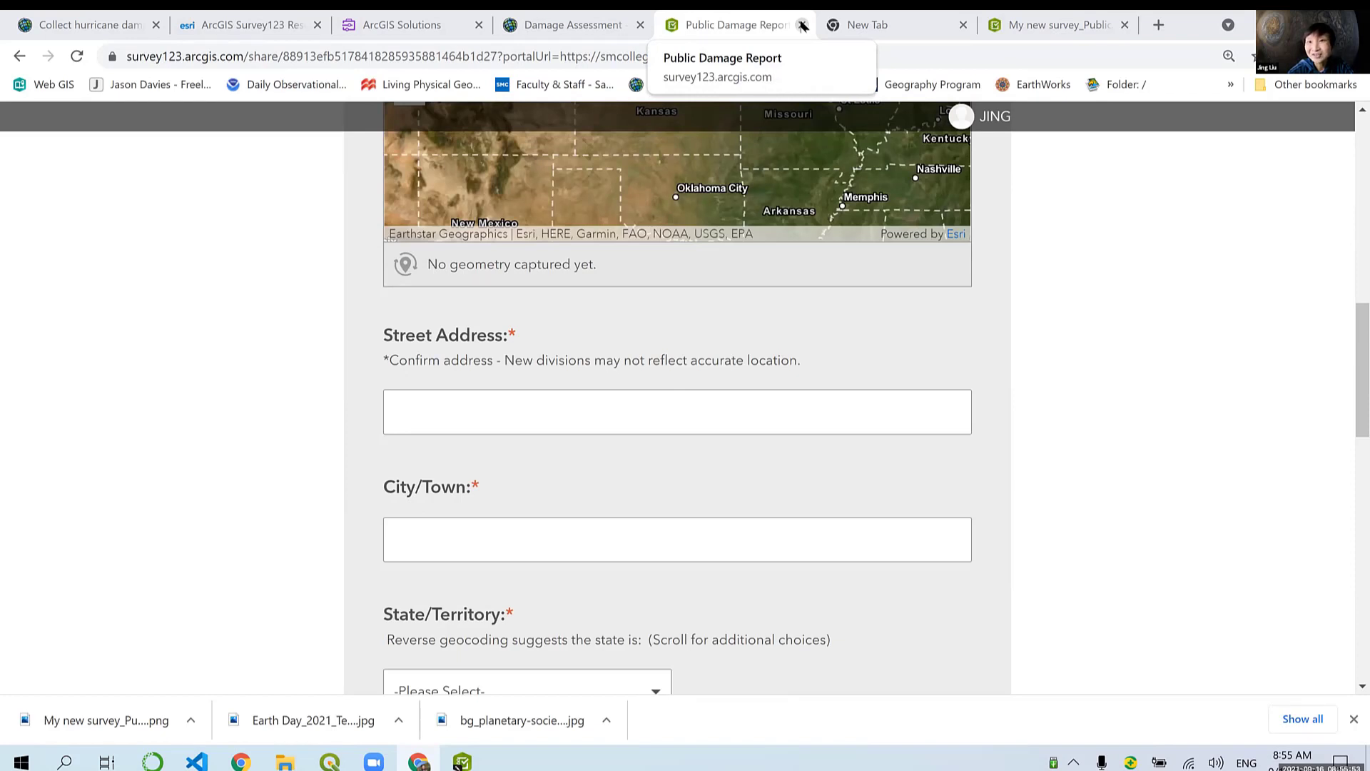
Step: Head back from the survey form, cancelling the first Leave site prompt, then go back again
{"action": "left_click", "coordinate": [802, 26]}
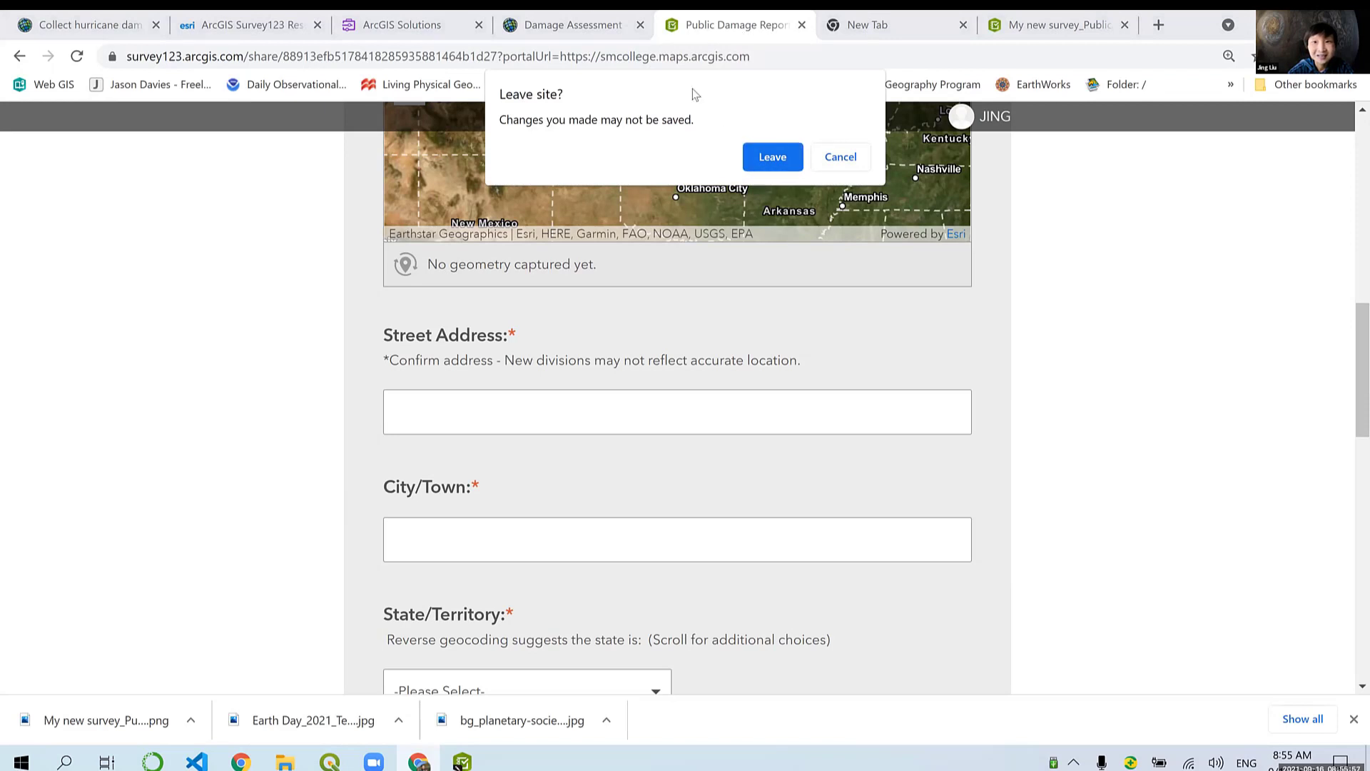
{"action": "left_click", "coordinate": [841, 157]}
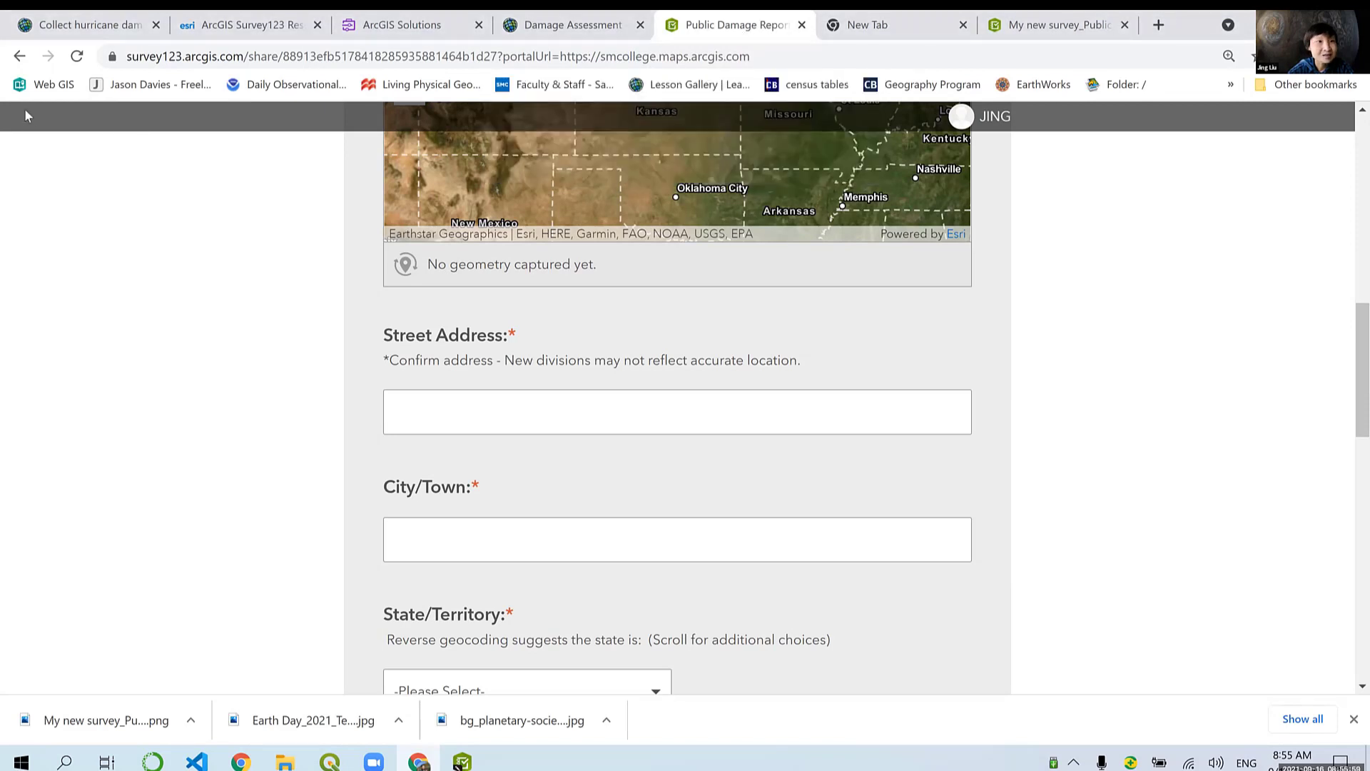
{"action": "left_click", "coordinate": [19, 56]}
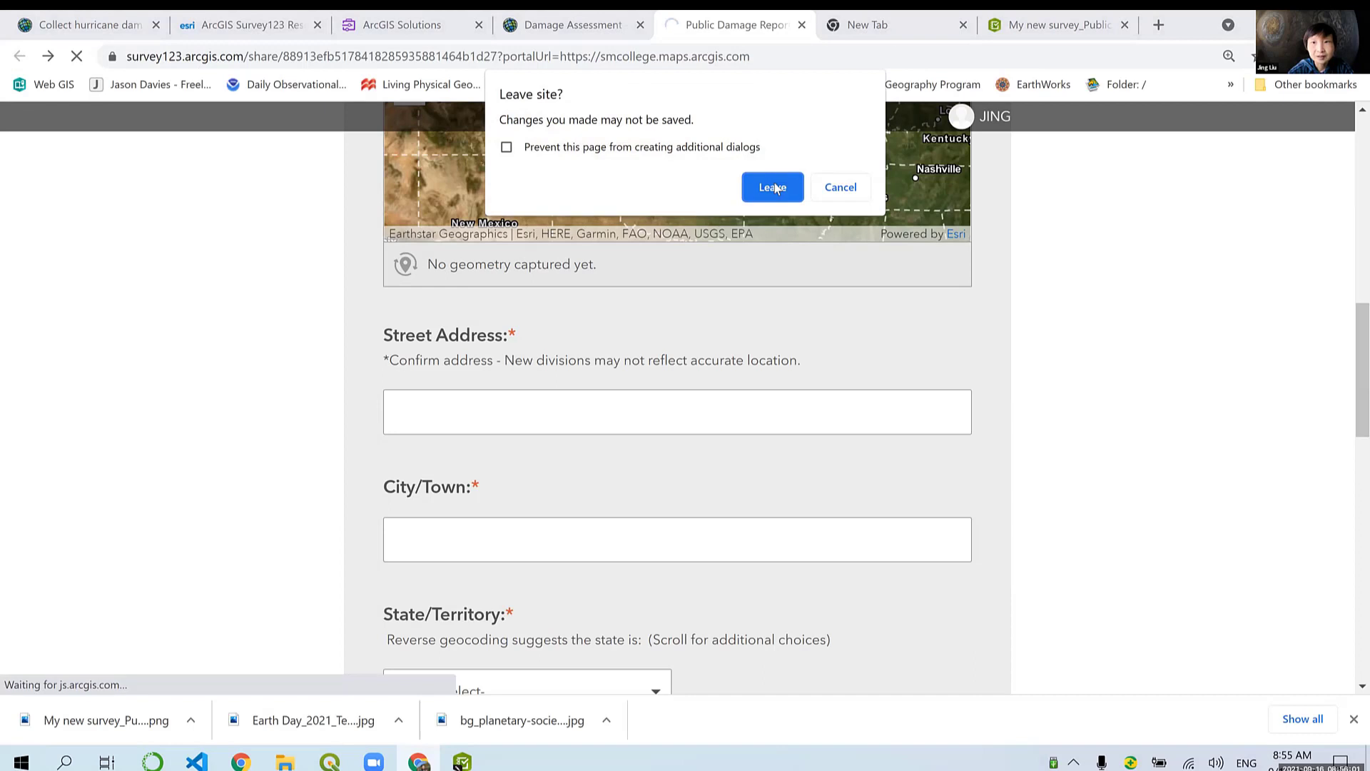
Step: Leave the survey form, open the Damage Assessment site in the editor, and scroll to Report Damage
{"action": "left_click", "coordinate": [773, 187]}
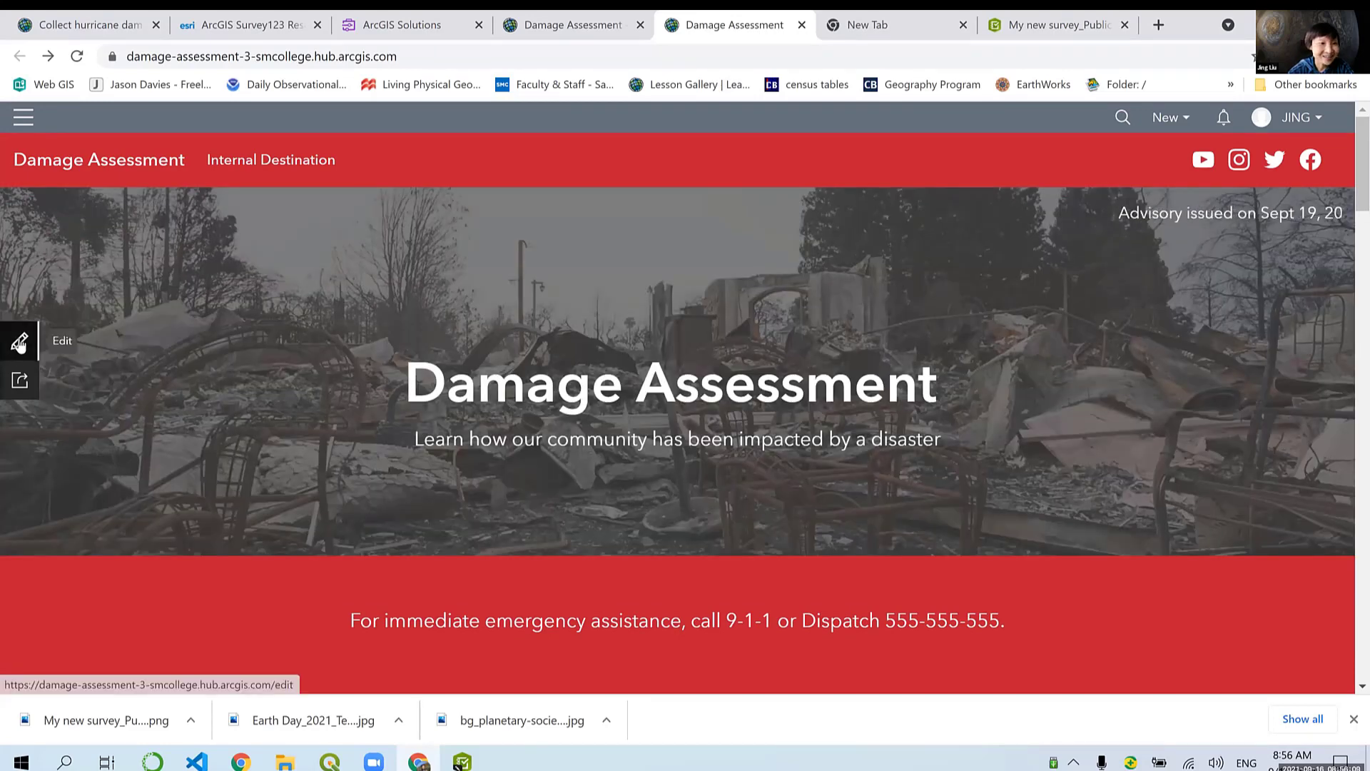
{"action": "left_click", "coordinate": [265, 329]}
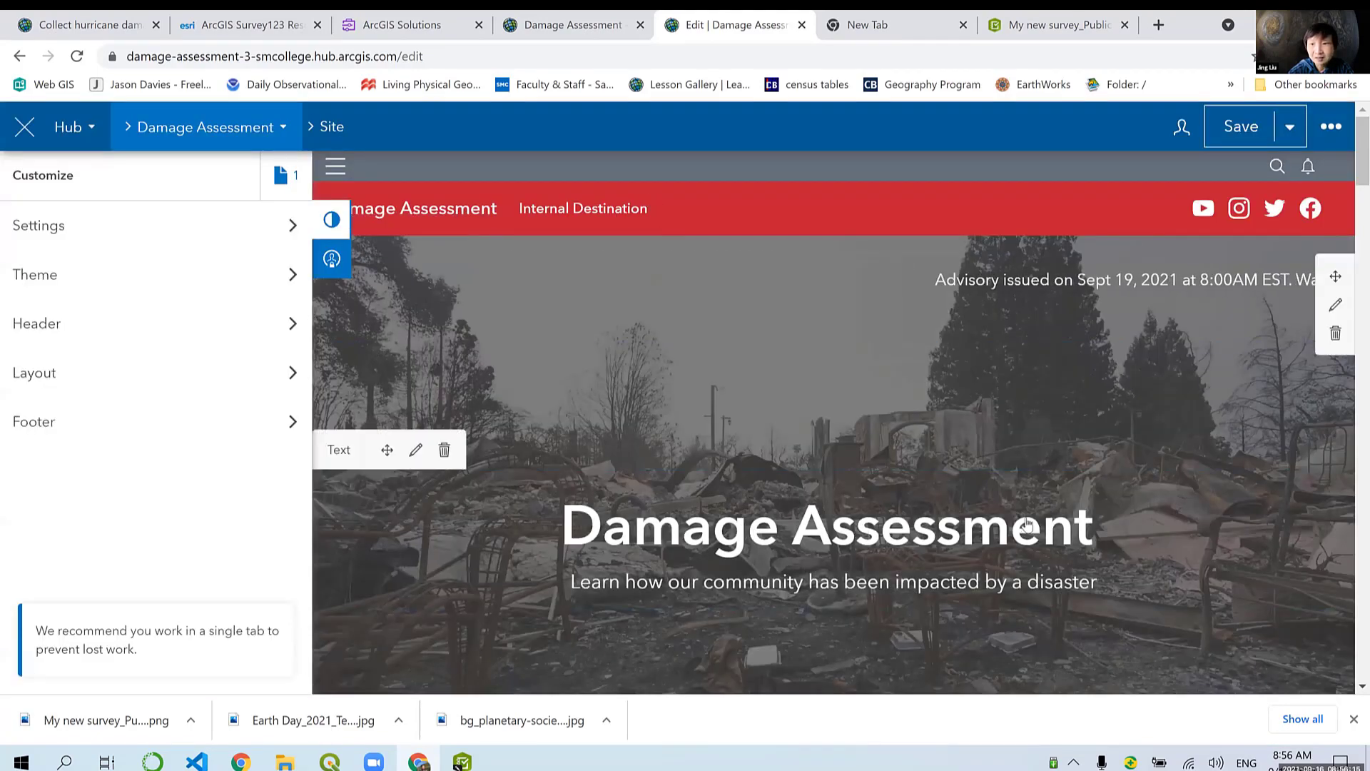
{"action": "scroll", "coordinate": [1147, 471], "scroll_direction": "down", "scroll_amount": 2}
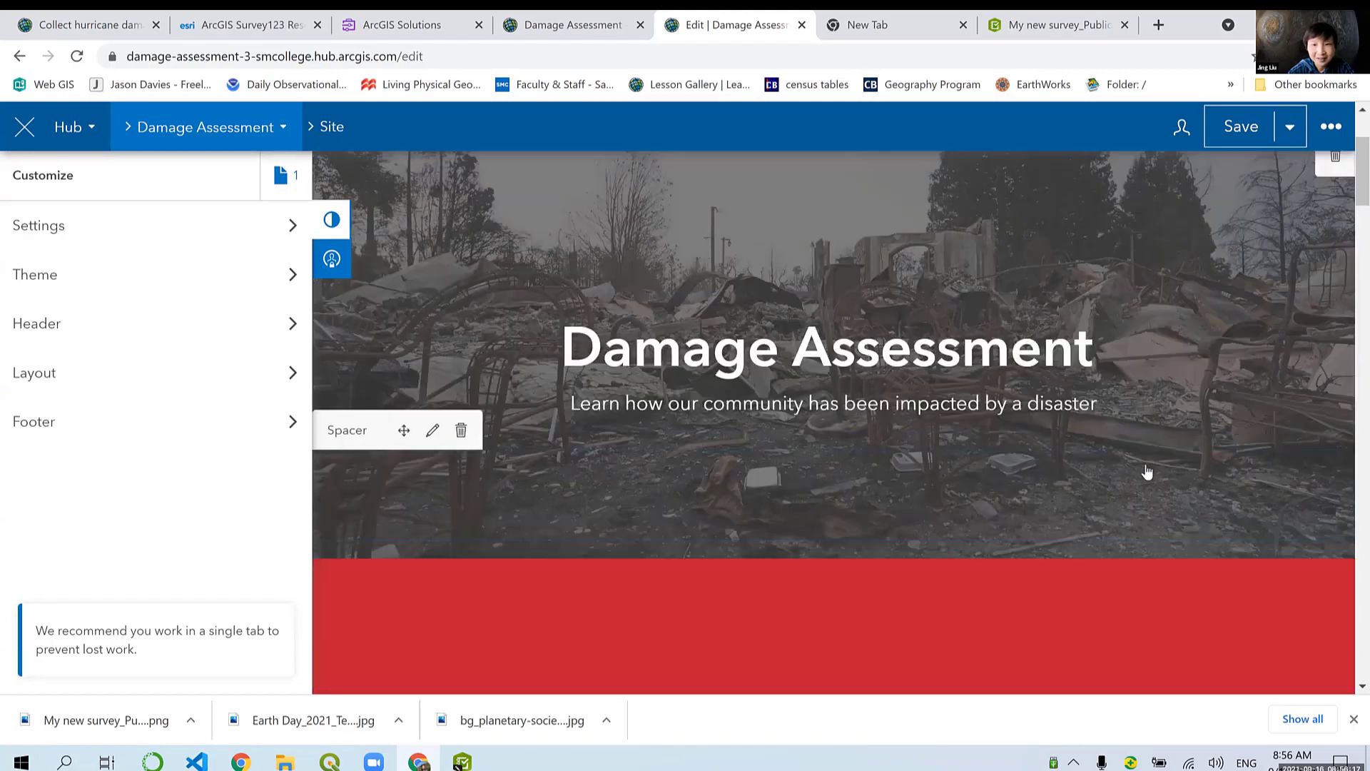
{"action": "scroll", "coordinate": [1146, 465], "scroll_direction": "down", "scroll_amount": 6}
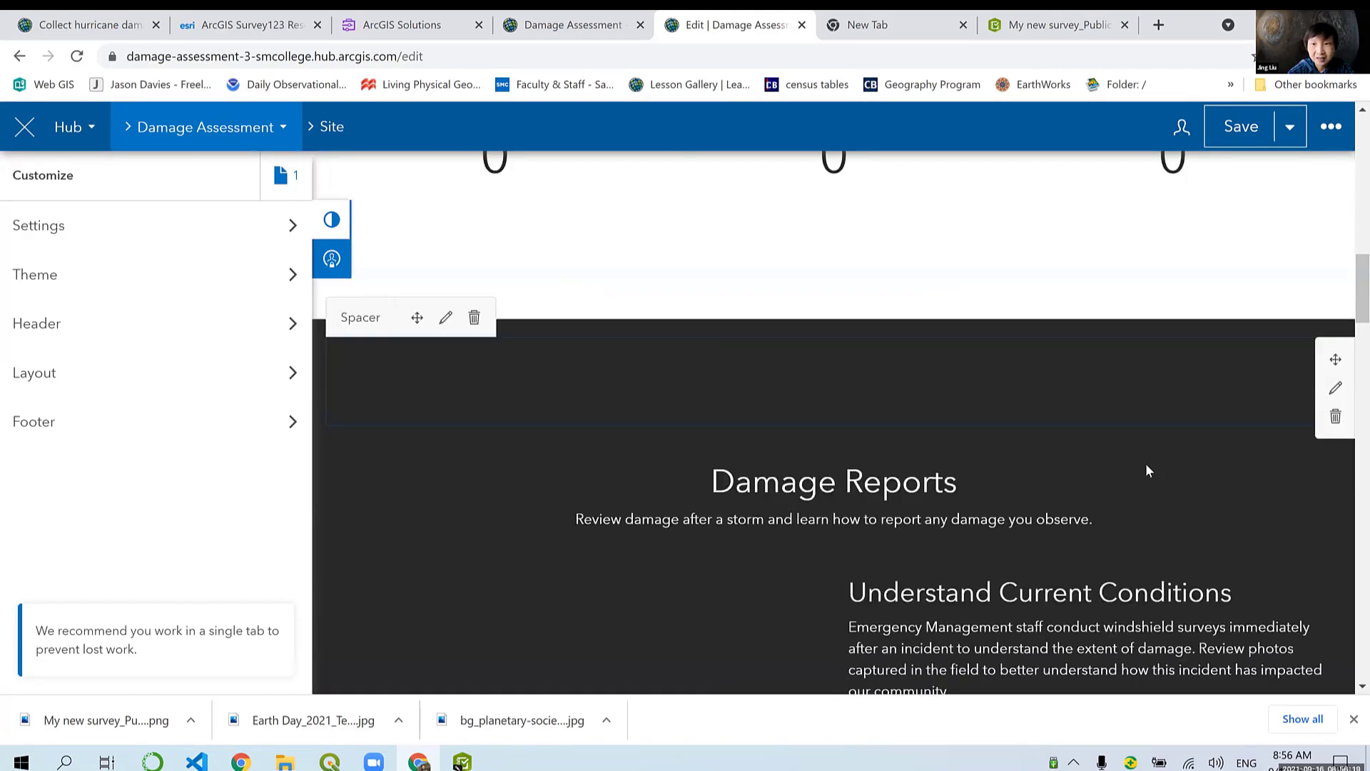
{"action": "scroll", "coordinate": [948, 409], "scroll_direction": "down", "scroll_amount": 4}
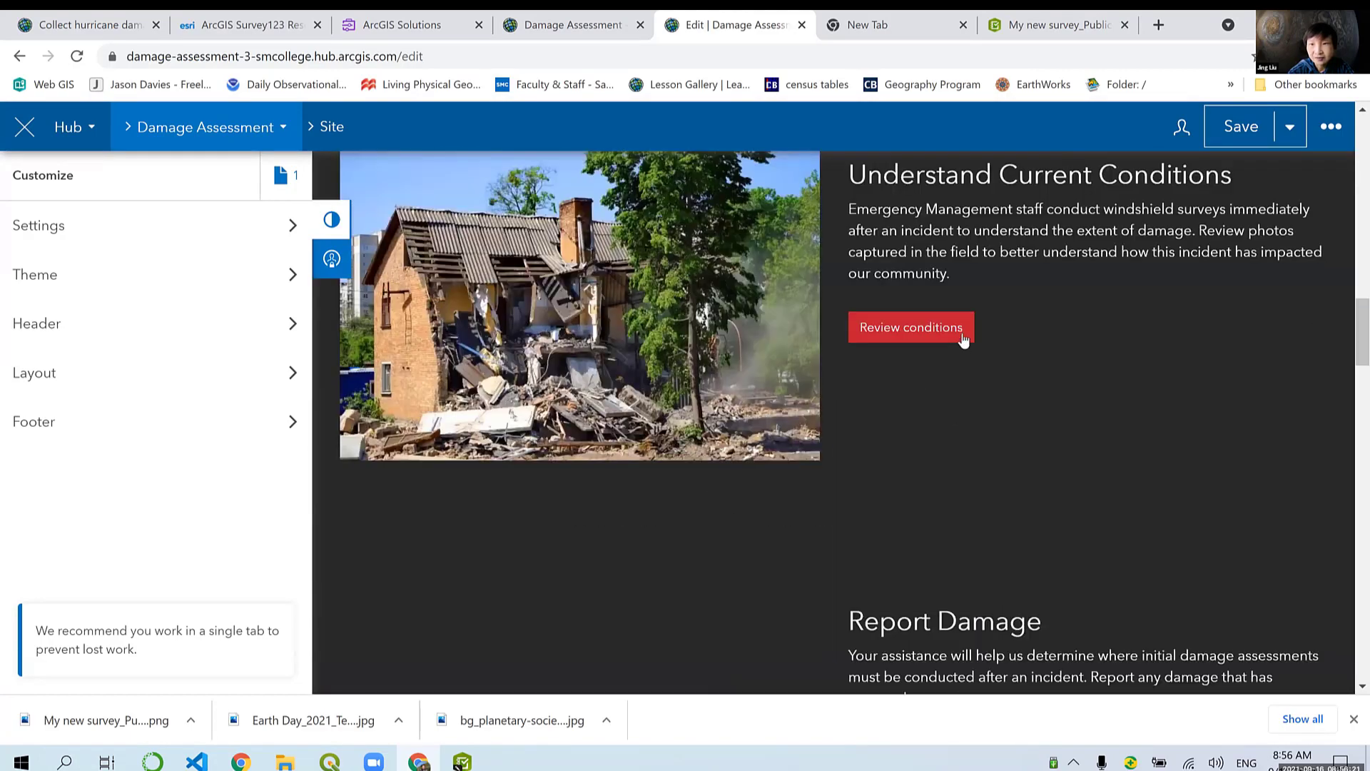
{"action": "scroll", "coordinate": [949, 409], "scroll_direction": "down", "scroll_amount": 4}
{"action": "scroll", "coordinate": [947, 372], "scroll_direction": "down", "scroll_amount": 1}
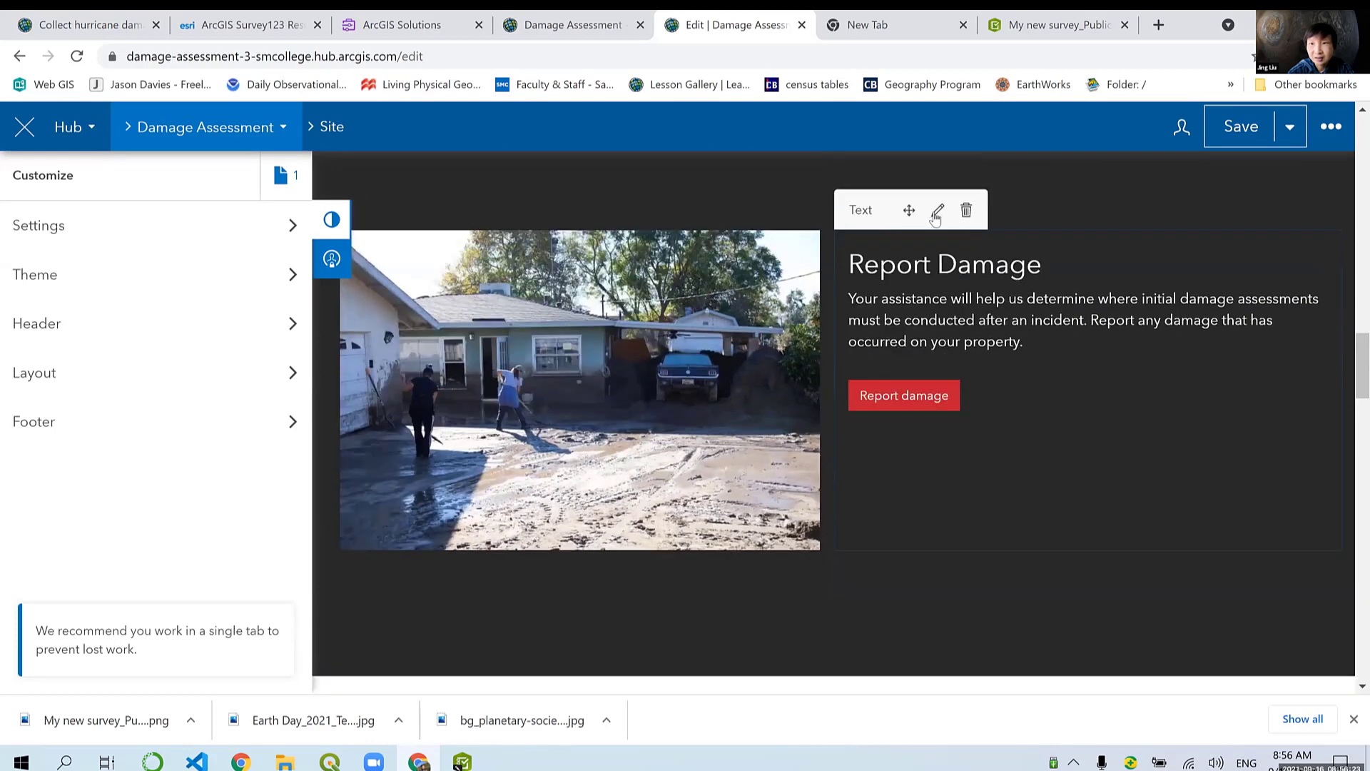
Step: Edit the Report Damage text block and check where its Report damage button links
{"action": "left_click", "coordinate": [936, 212]}
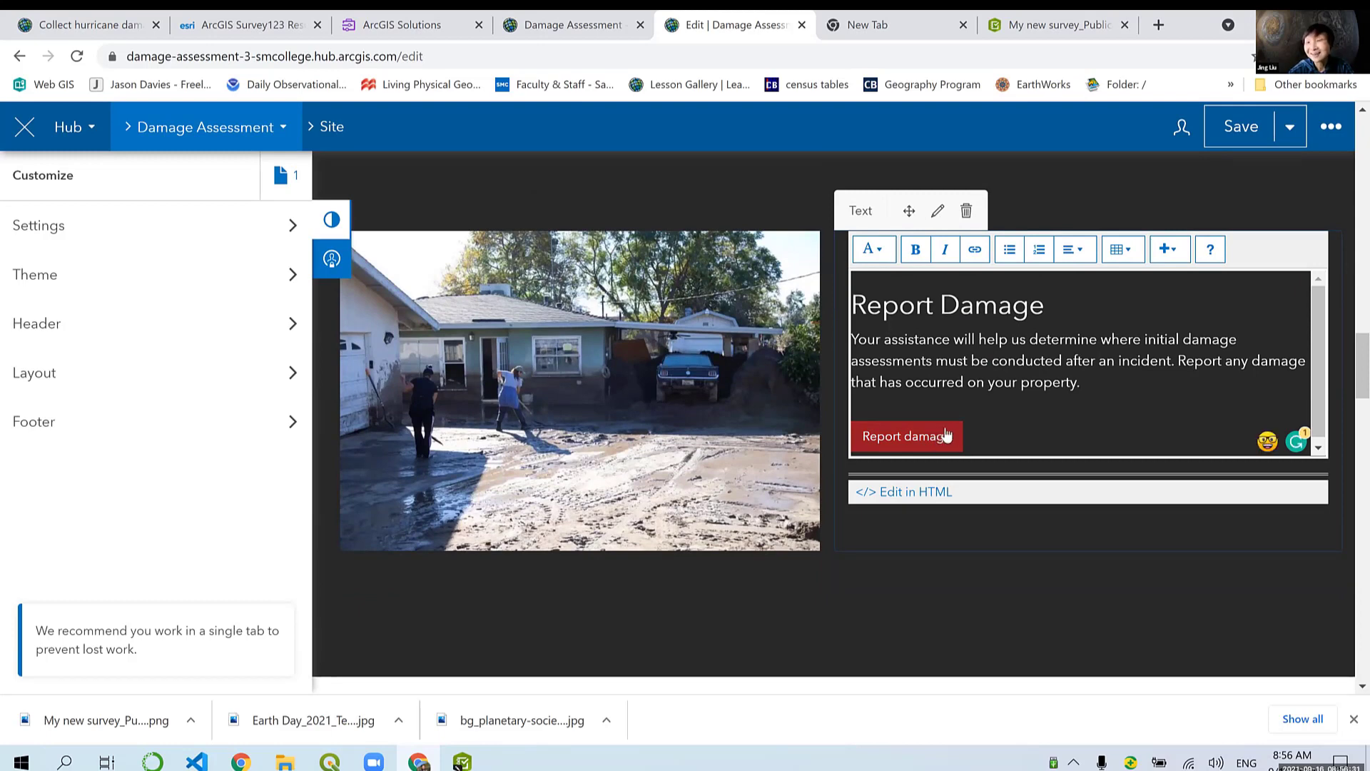
{"action": "left_click", "coordinate": [966, 426]}
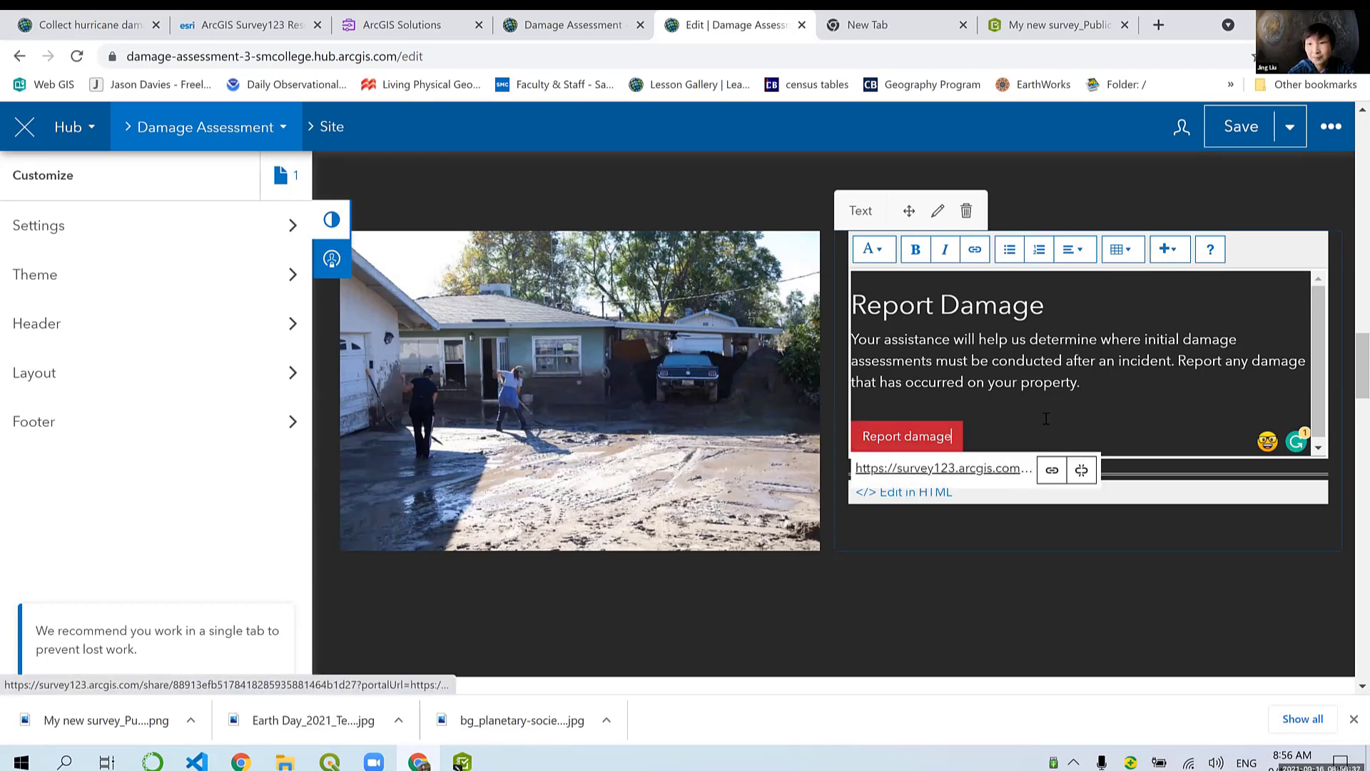
{"action": "left_click", "coordinate": [404, 409]}
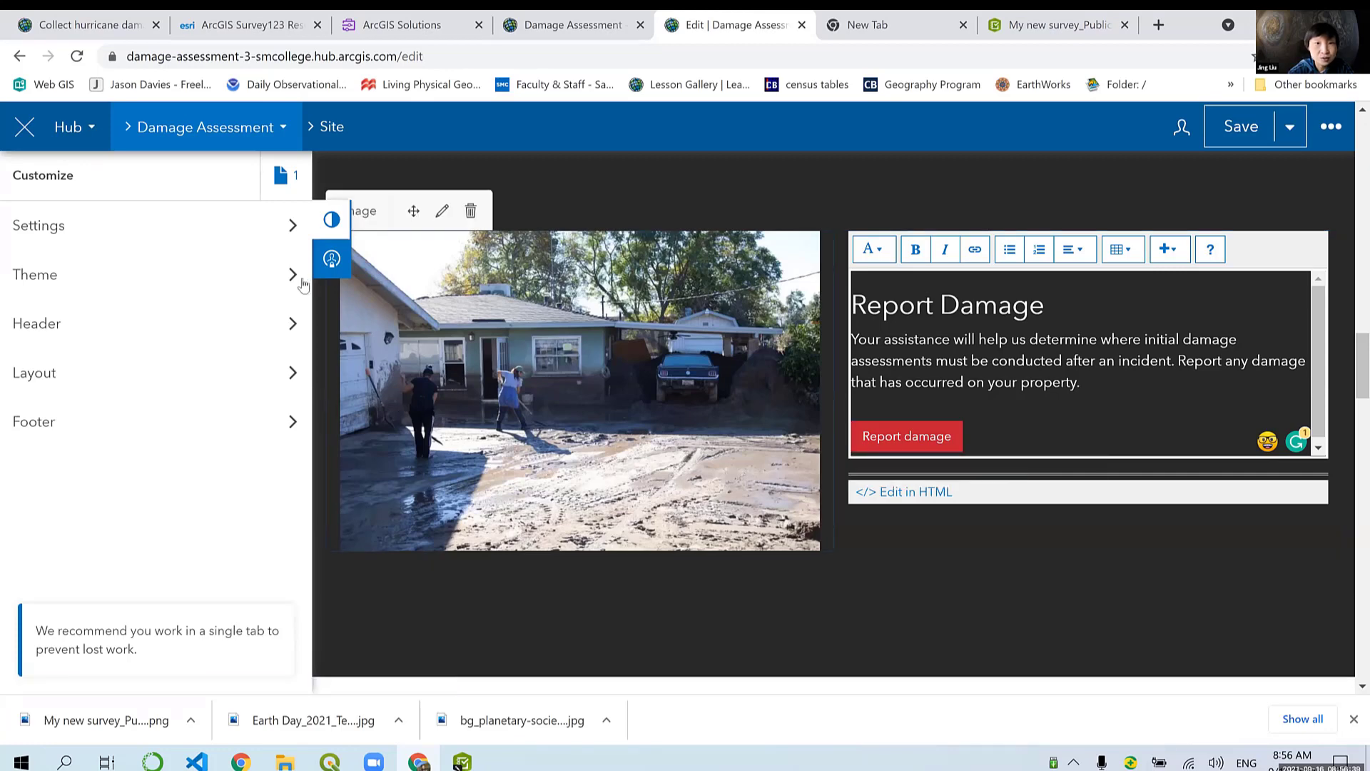
Step: Insert a new button into the Report Damage text and clear its placeholder label
{"action": "left_click", "coordinate": [934, 385]}
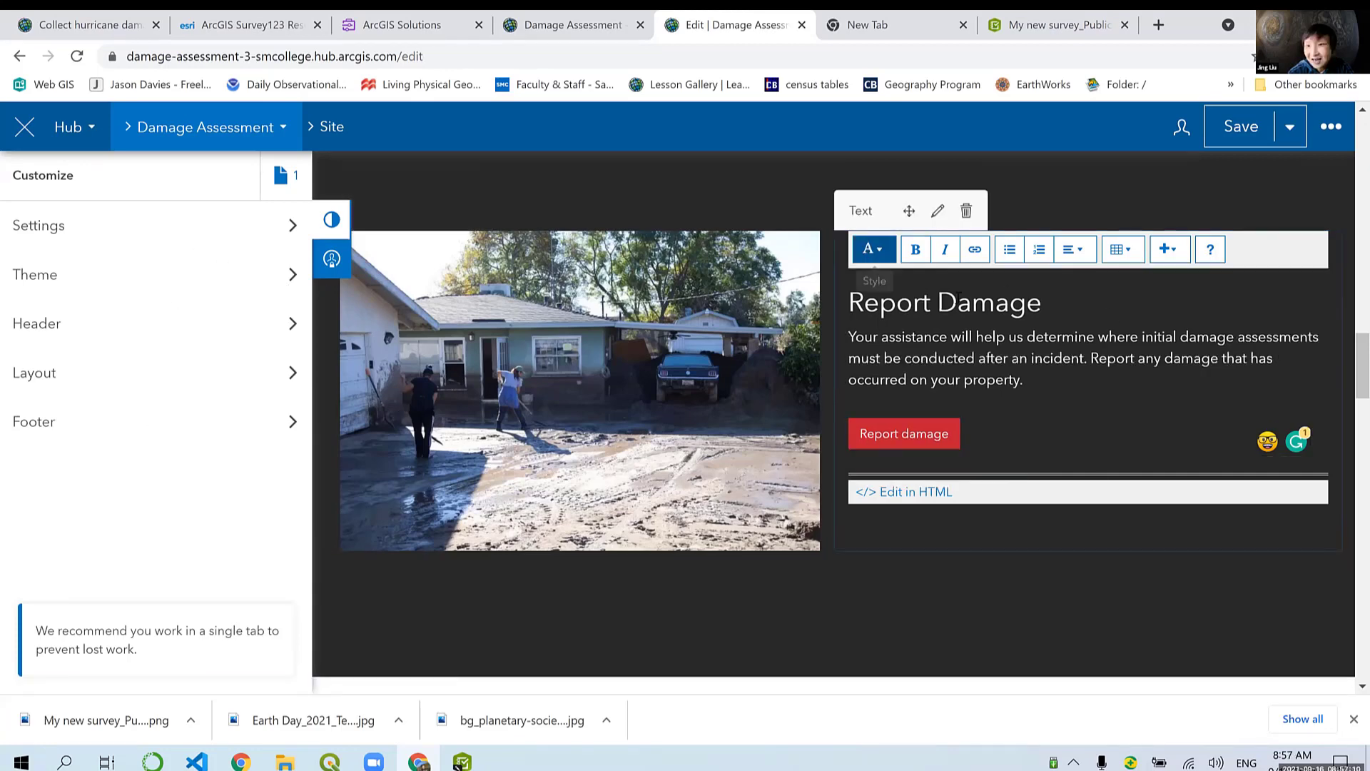
{"action": "left_click", "coordinate": [1168, 249]}
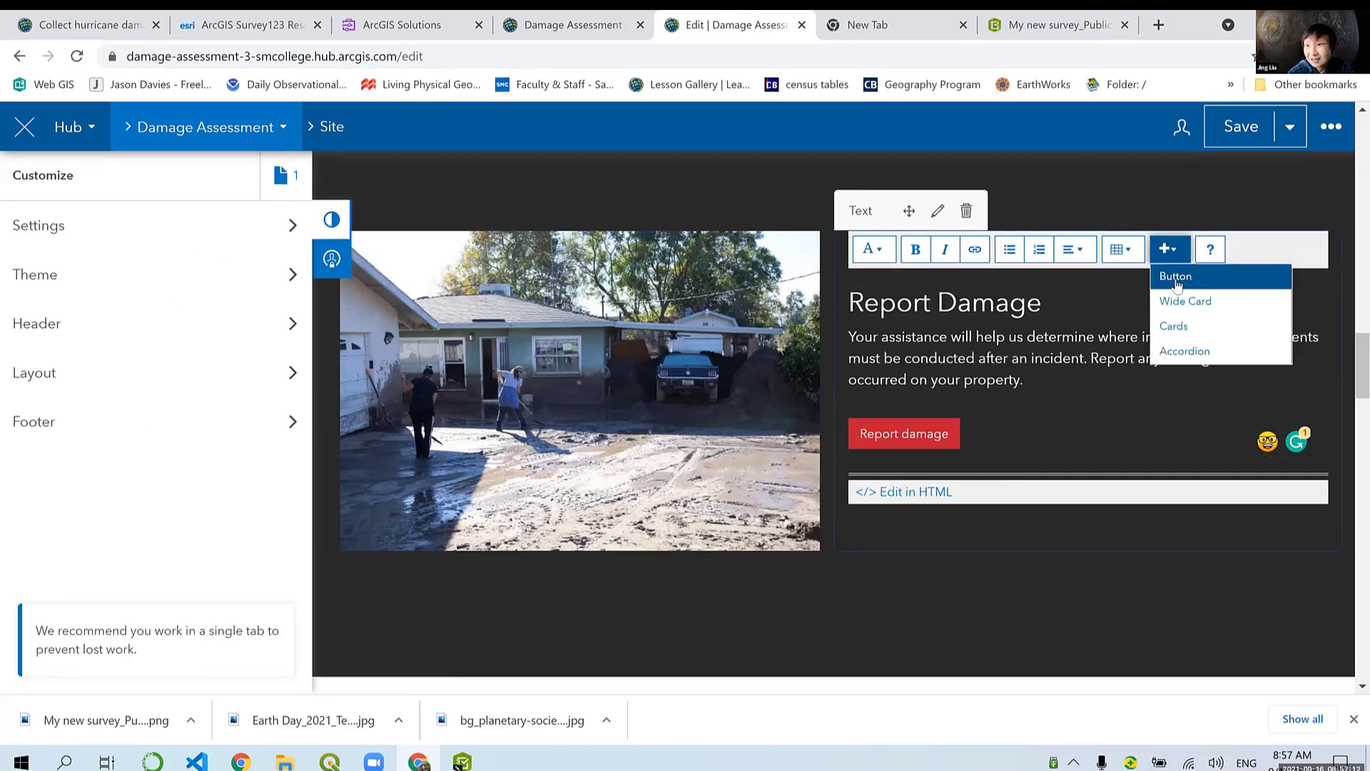
{"action": "left_click", "coordinate": [1176, 282]}
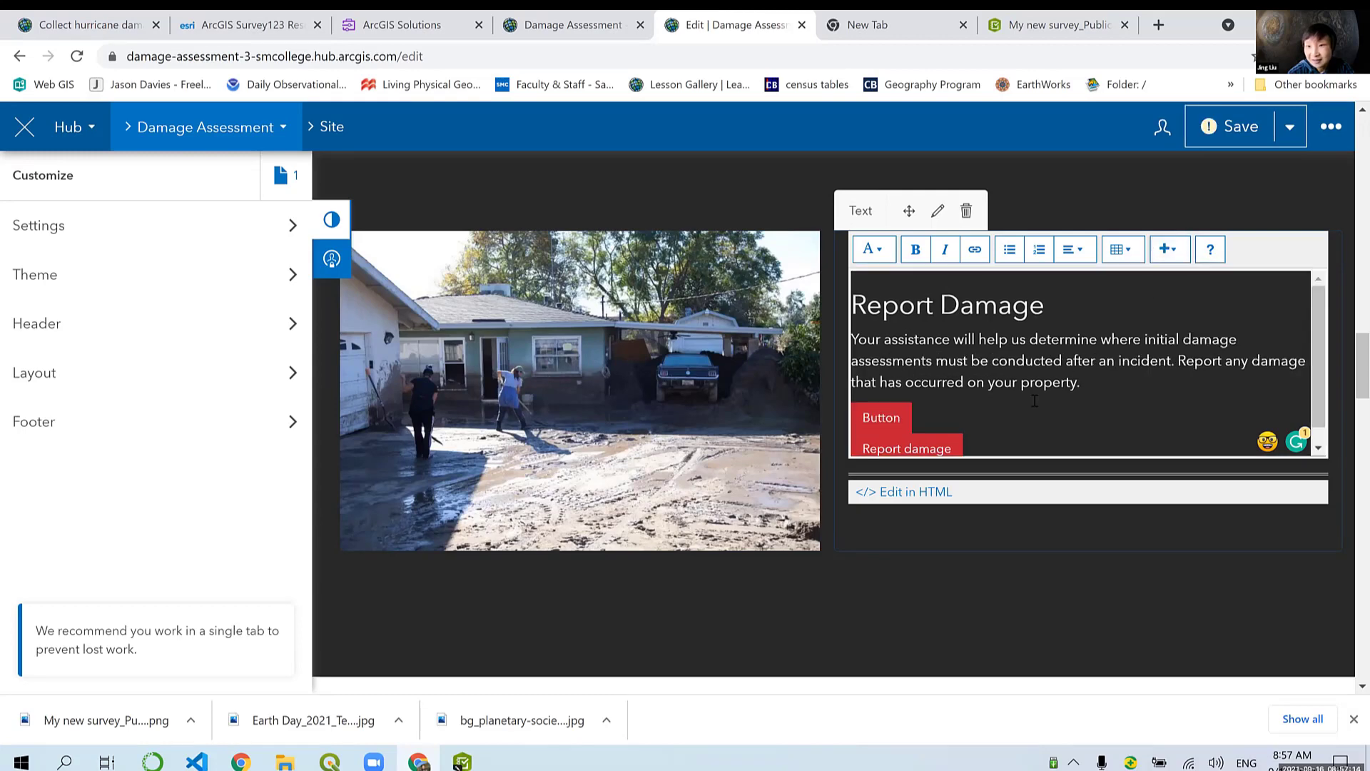
{"action": "left_click", "coordinate": [897, 418]}
{"action": "key", "text": "BackSpace"}
{"action": "key", "text": "BackSpace"}
{"action": "key", "text": "BackSpace"}
{"action": "key", "text": "BackSpace"}
{"action": "key", "text": "BackSpace"}
{"action": "key", "text": "BackSpace"}
{"action": "key", "text": "BackSpace"}
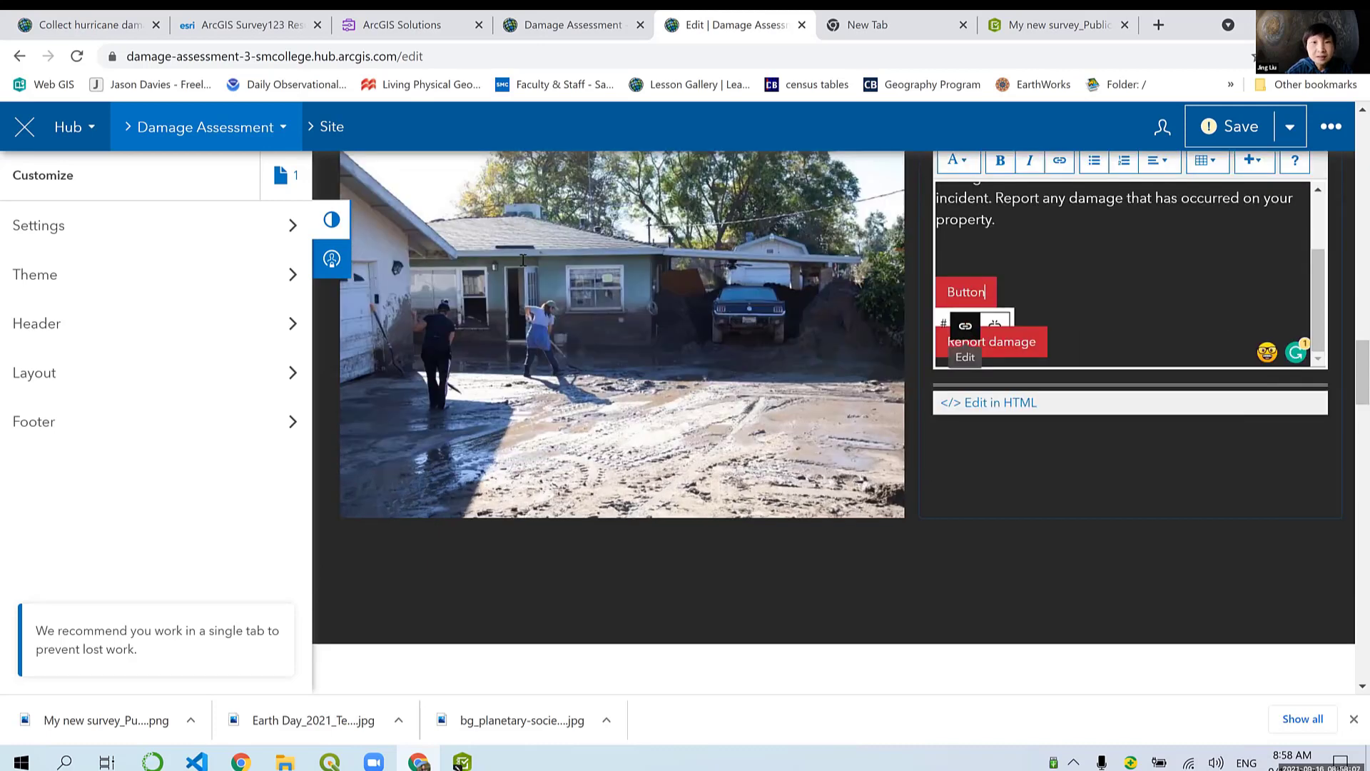
{"action": "key", "text": "ctrl+k"}
{"action": "type", "text": "My "}
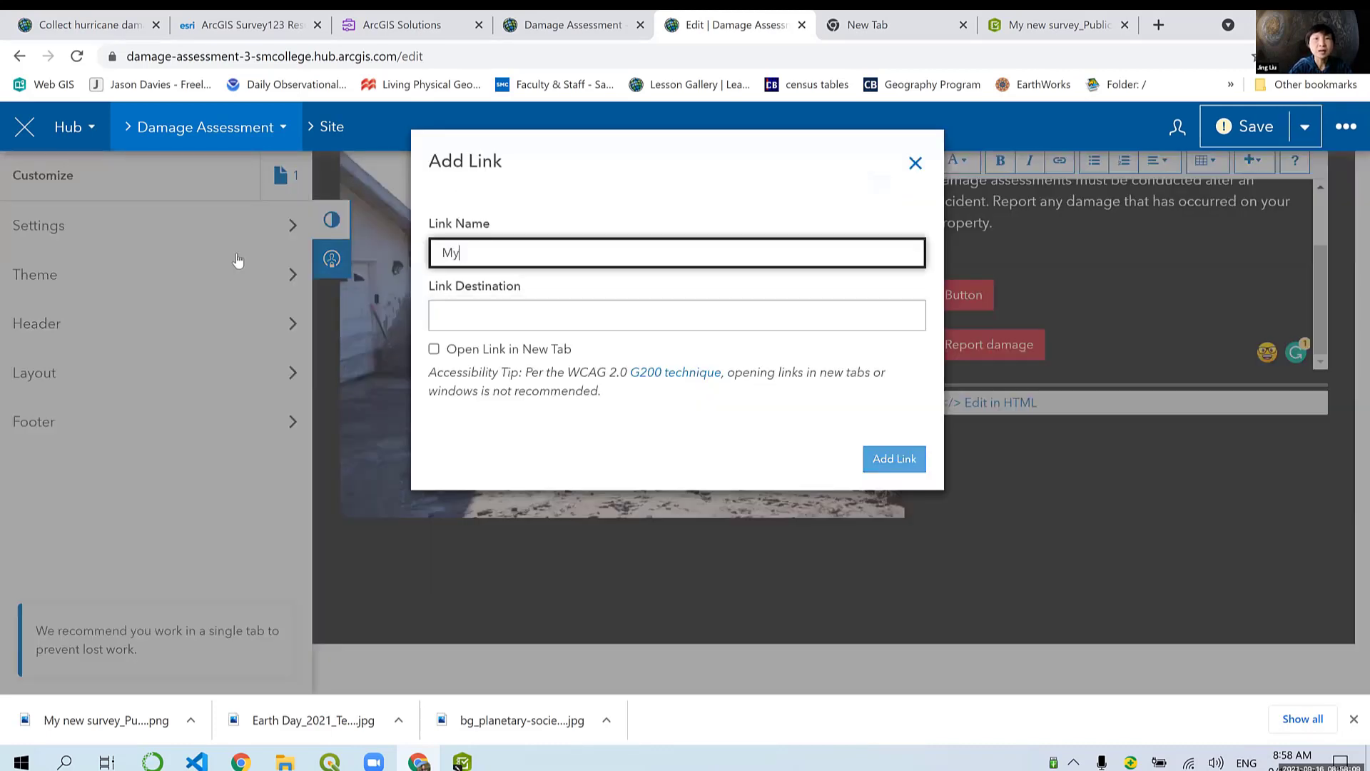
{"action": "type", "text": "own Public Survey"}
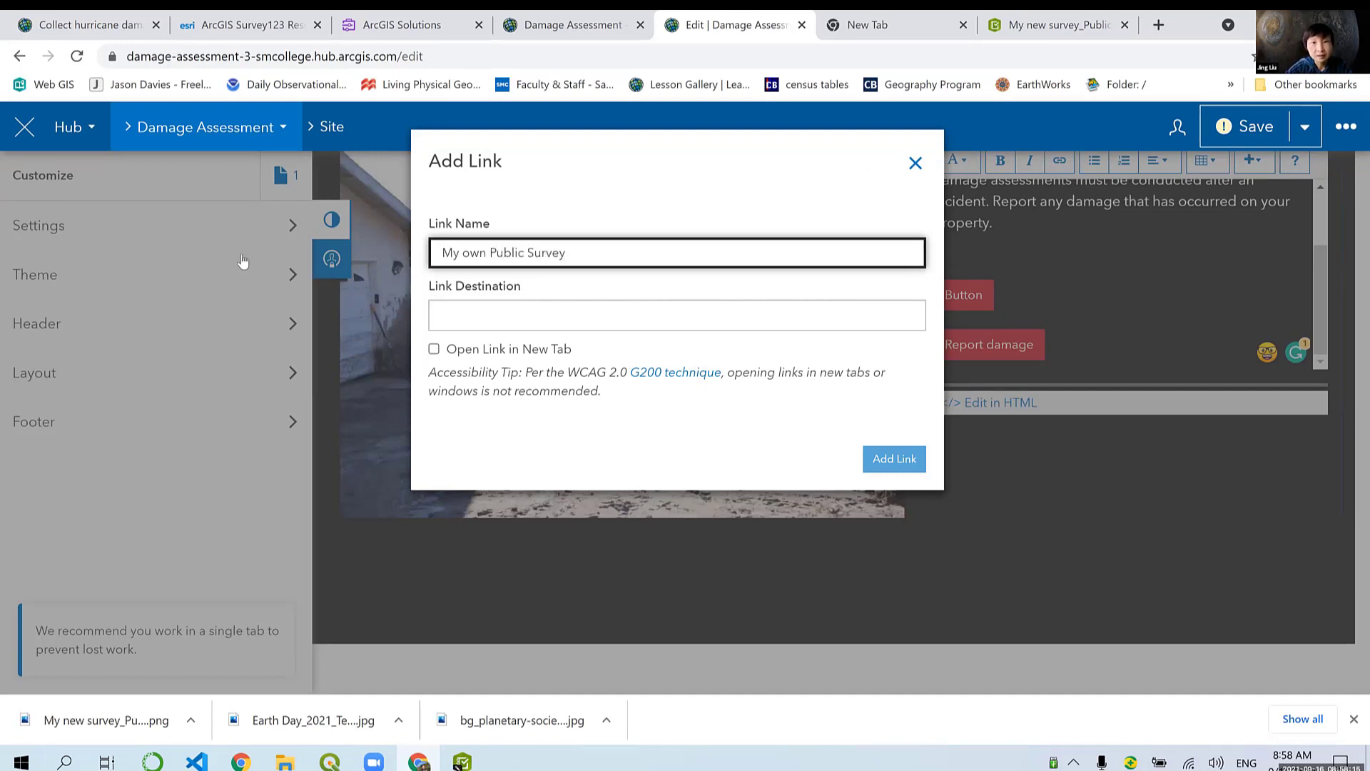
{"action": "left_click", "coordinate": [477, 306]}
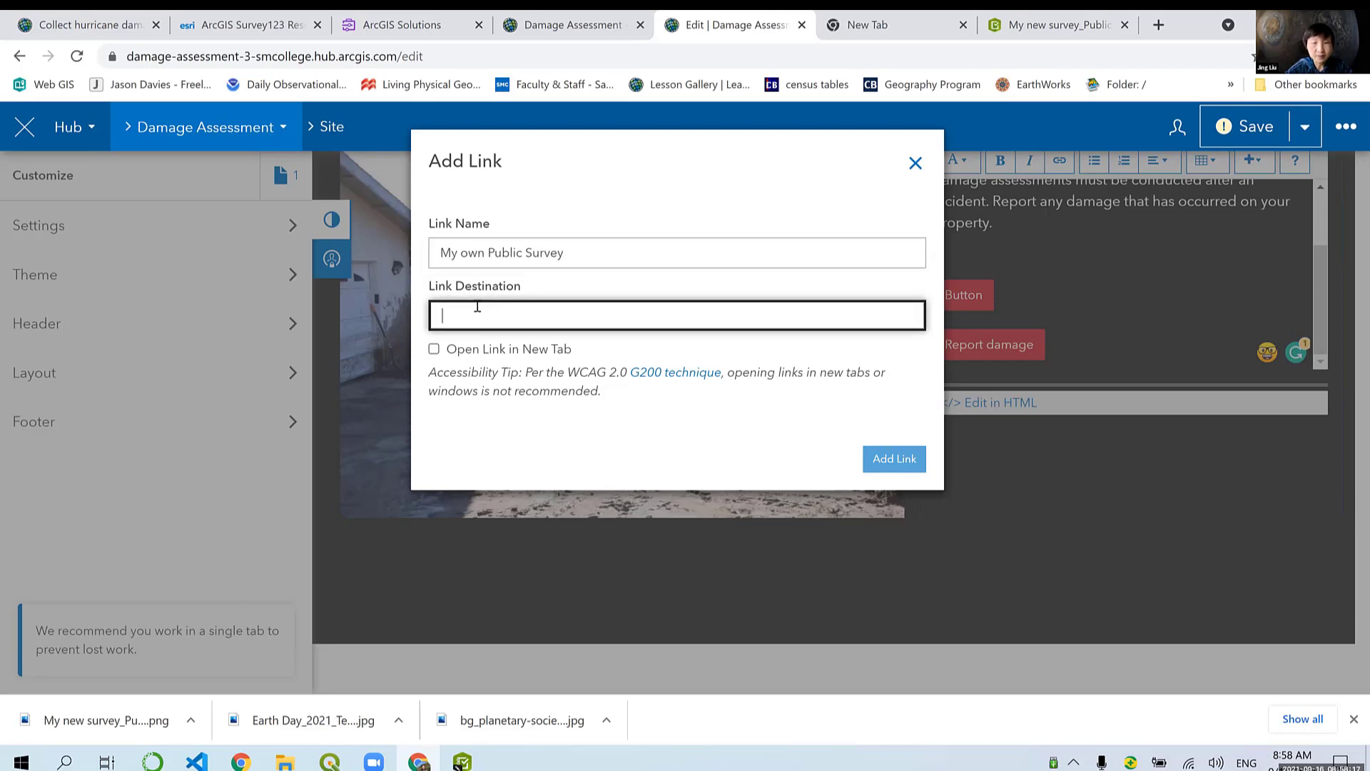
{"action": "type", "text": "https://arcg.is/11r1em0"}
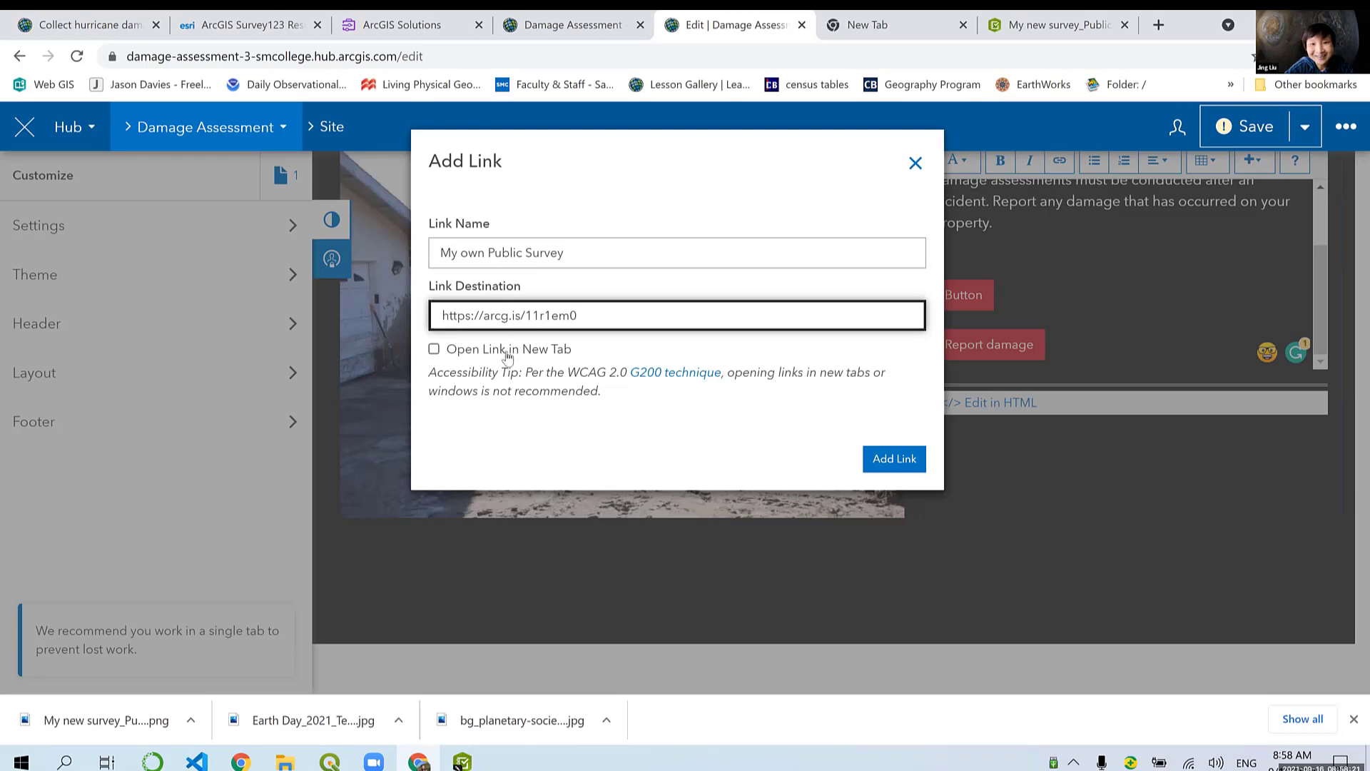
{"action": "left_click", "coordinate": [451, 351]}
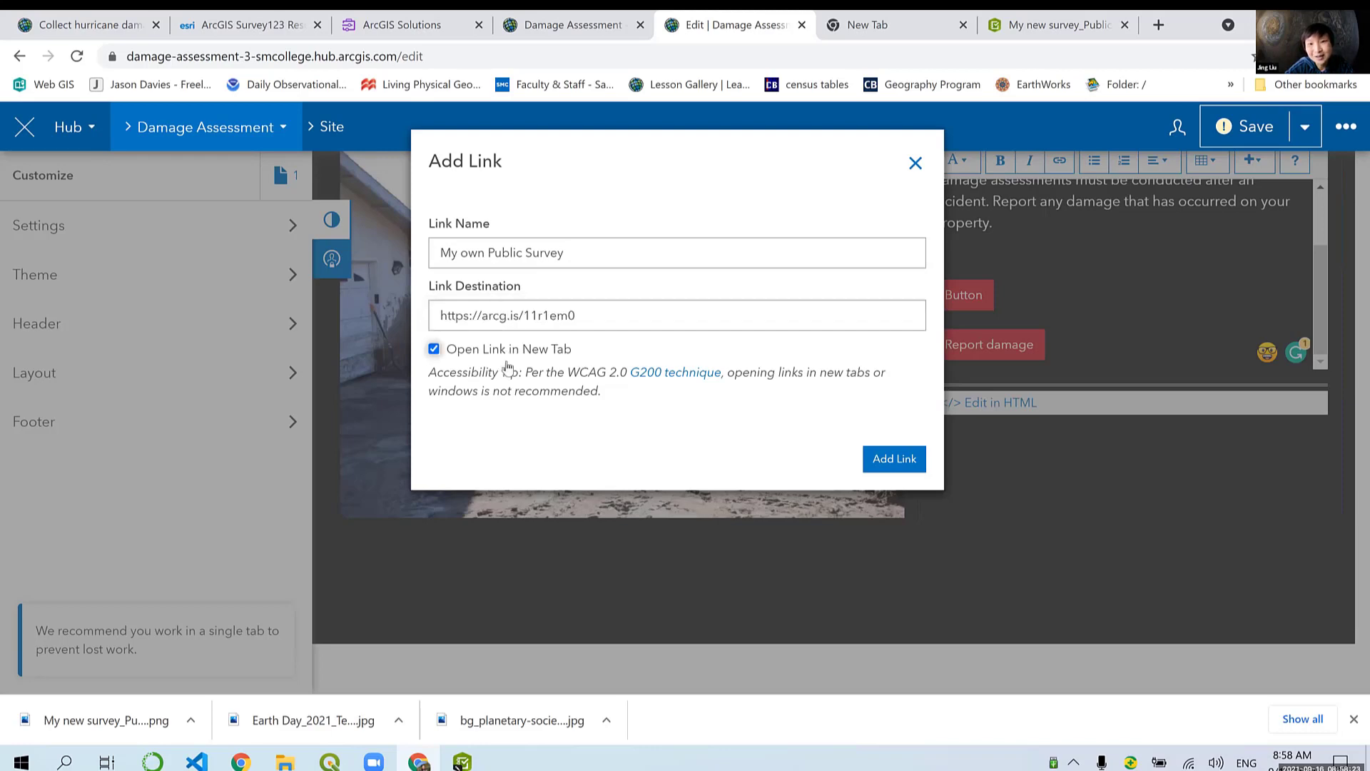
{"action": "left_click", "coordinate": [912, 461]}
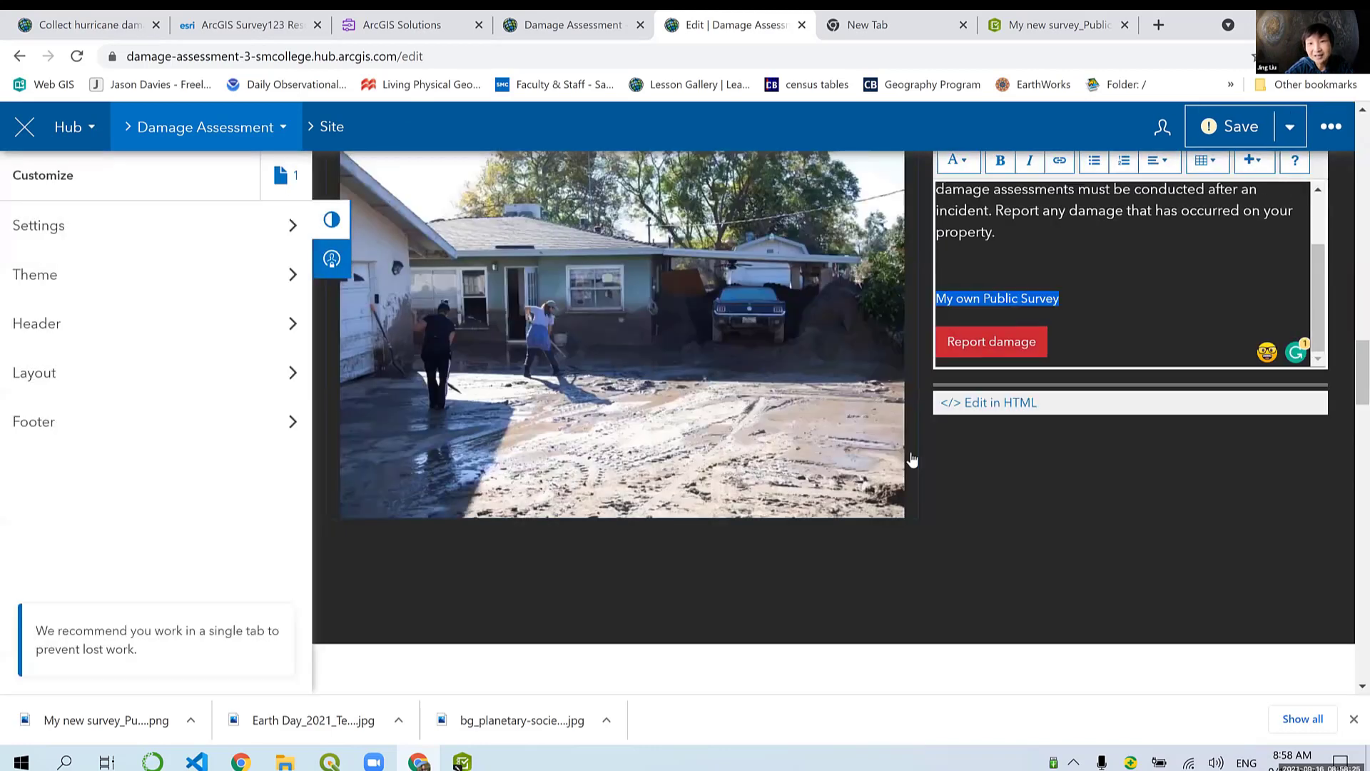
Step: Verify the link's destination, keep its 'My own Public Survey' text, and show the HTML source
{"action": "key", "text": "BackSpace"}
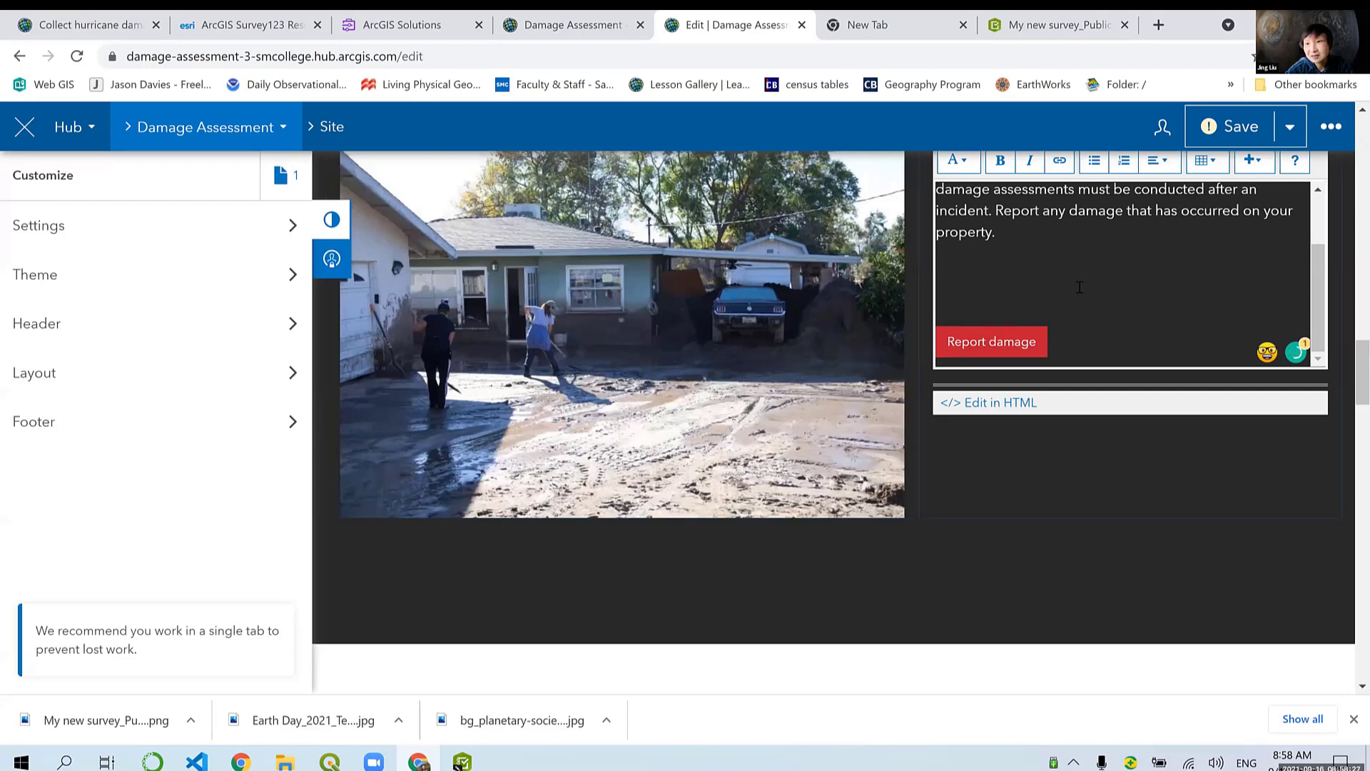
{"action": "key", "text": "ctrl+z"}
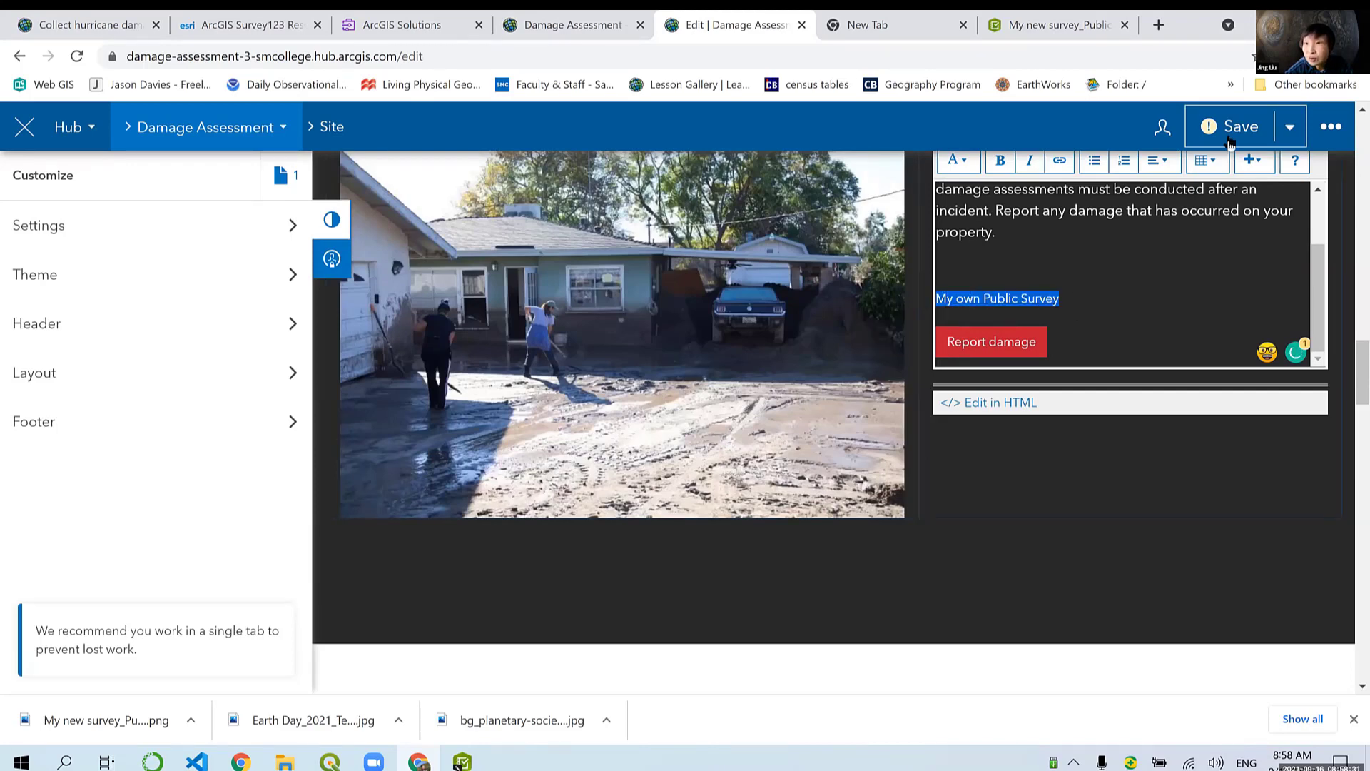
{"action": "key", "text": "BackSpace"}
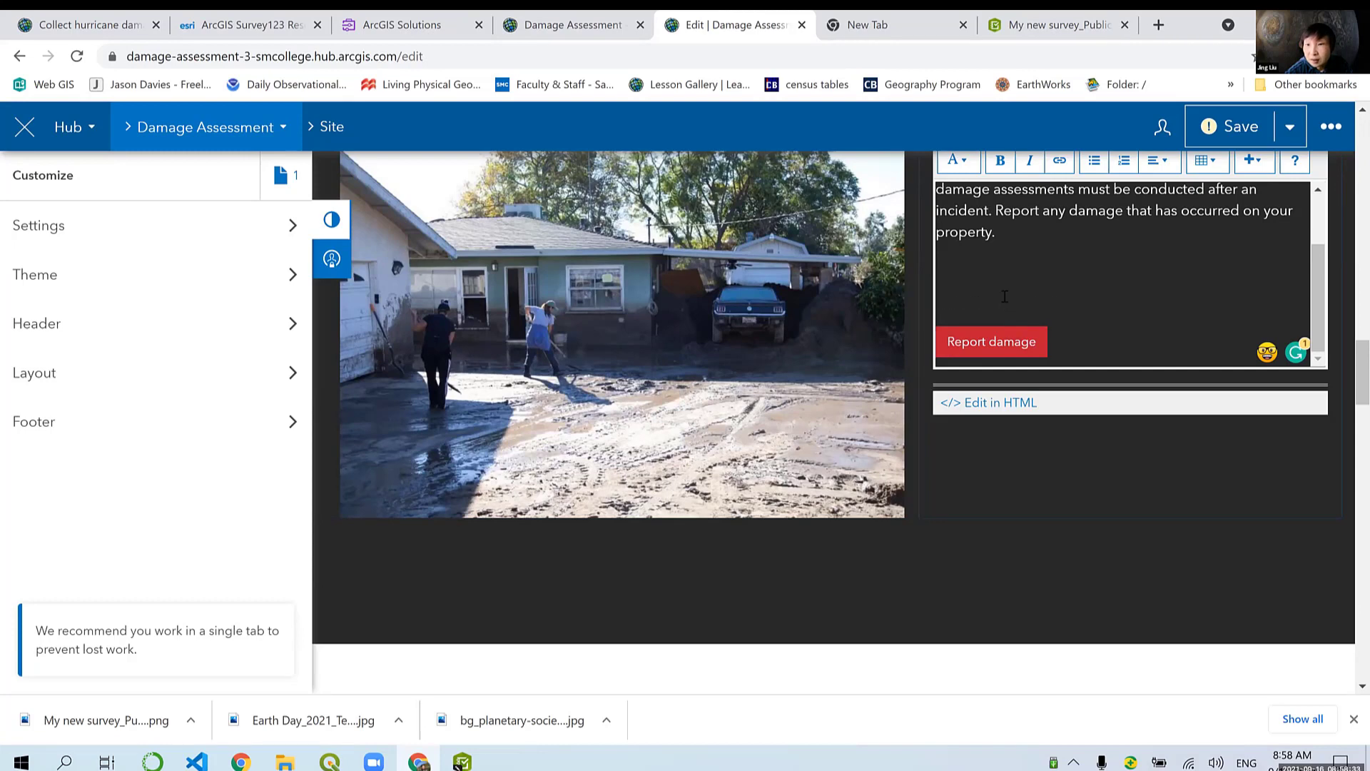
{"action": "left_click", "coordinate": [1001, 298]}
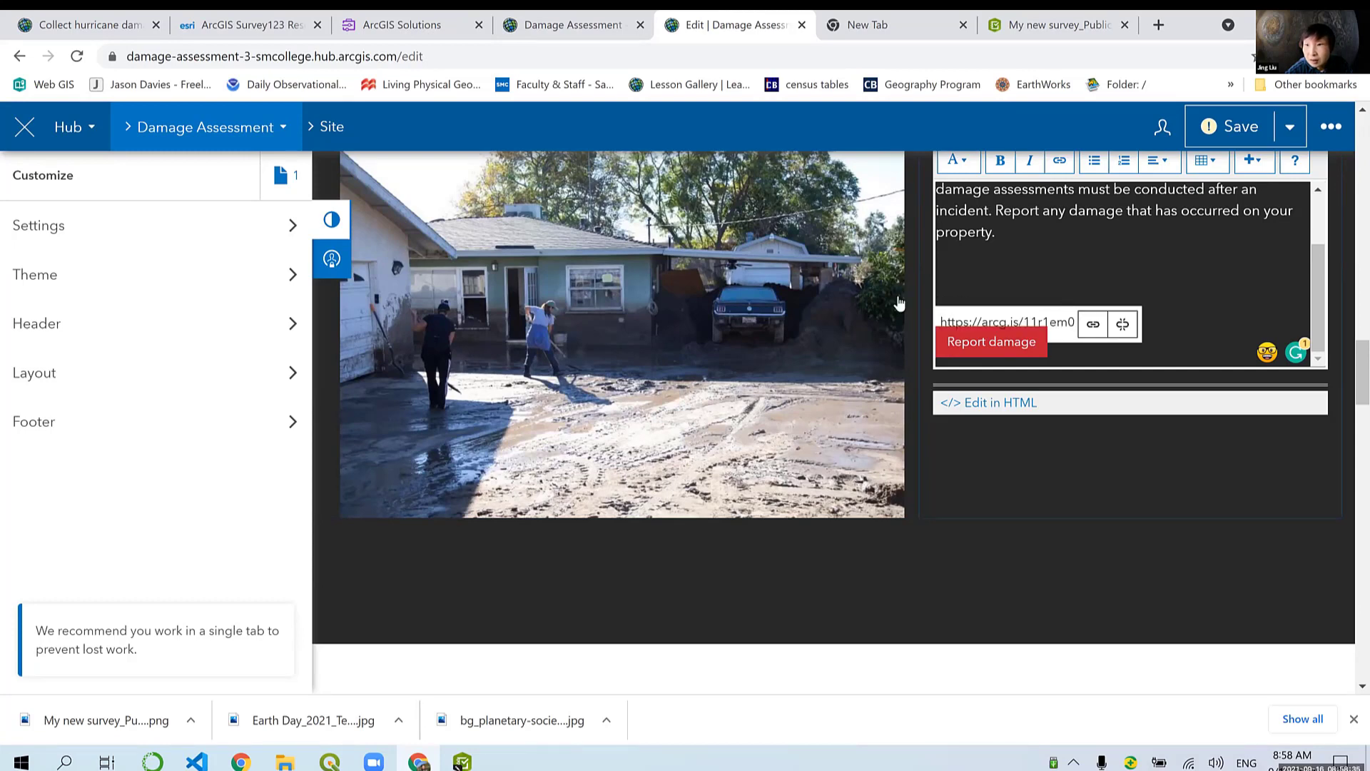
{"action": "key", "text": "ctrl+z"}
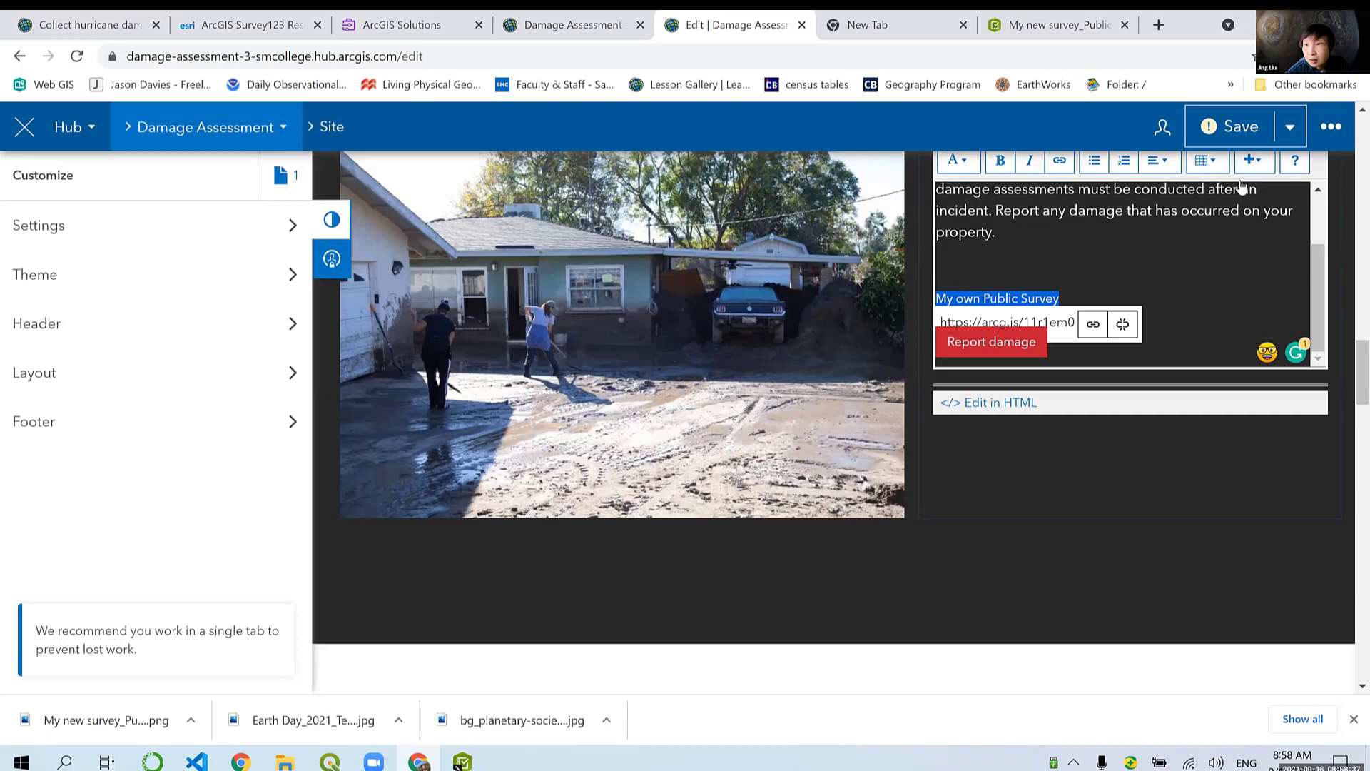
{"action": "left_click", "coordinate": [993, 403]}
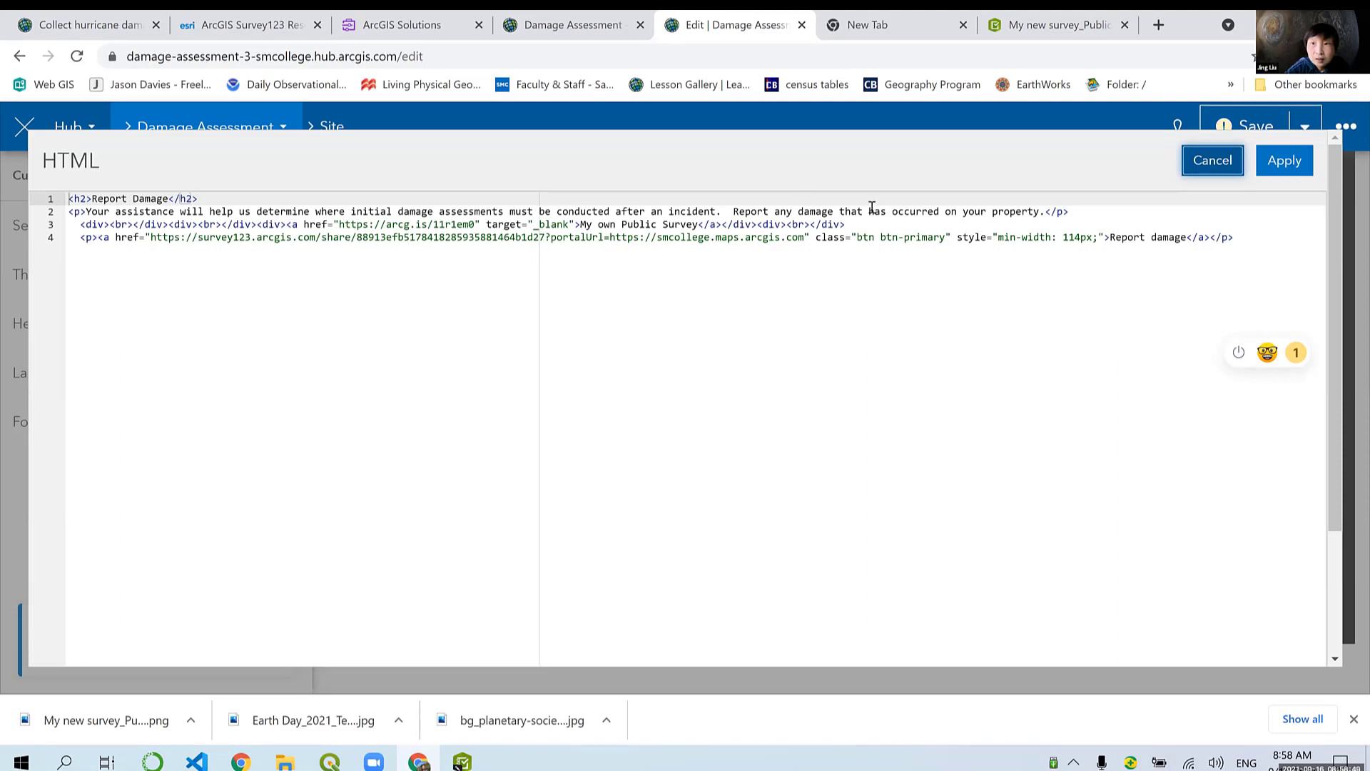
Step: Copy the Report damage button code onto line 3 and remove its long survey URL
{"action": "left_click", "coordinate": [692, 237]}
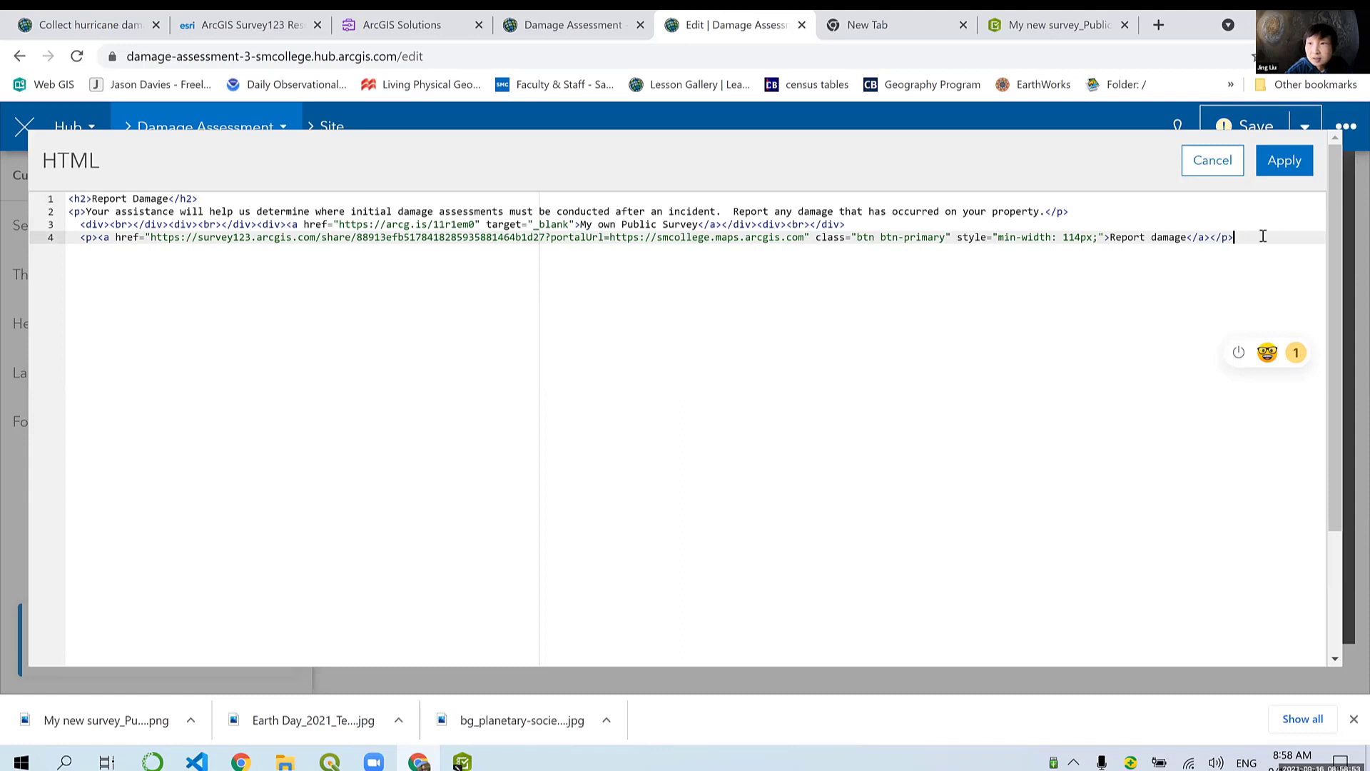
{"action": "left_click_drag", "start_coordinate": [1263, 236], "coordinate": [84, 239]}
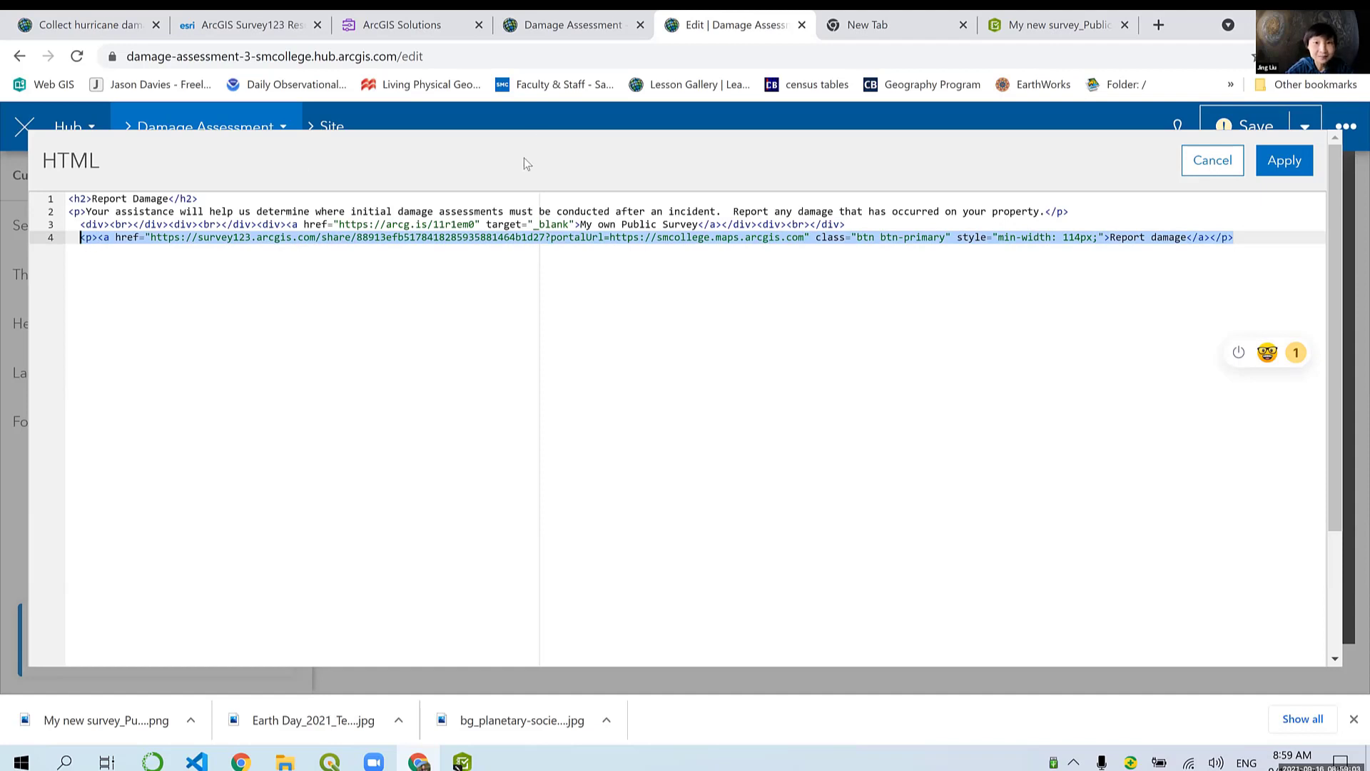
{"action": "left_click_drag", "start_coordinate": [850, 223], "coordinate": [86, 224]}
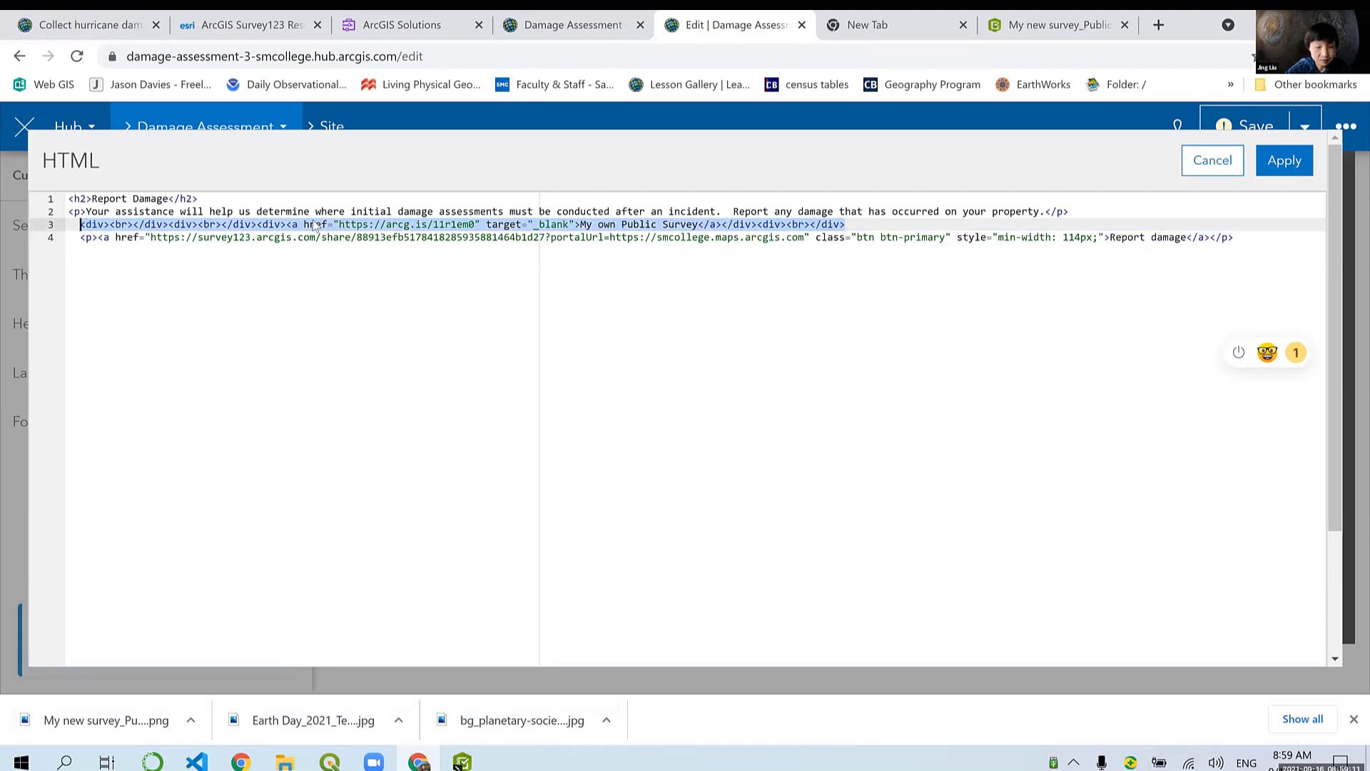
{"action": "key", "text": "ctrl+v"}
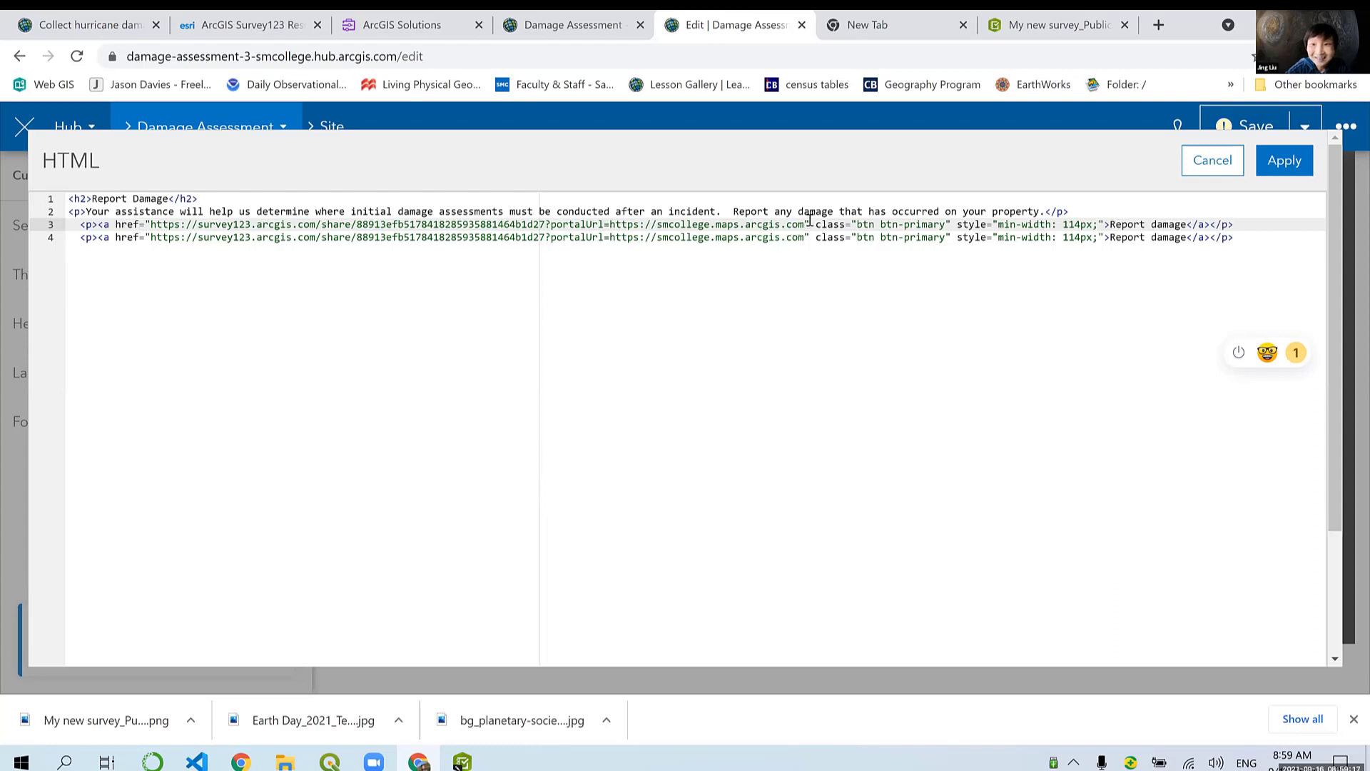
{"action": "left_click_drag", "start_coordinate": [804, 224], "coordinate": [152, 227]}
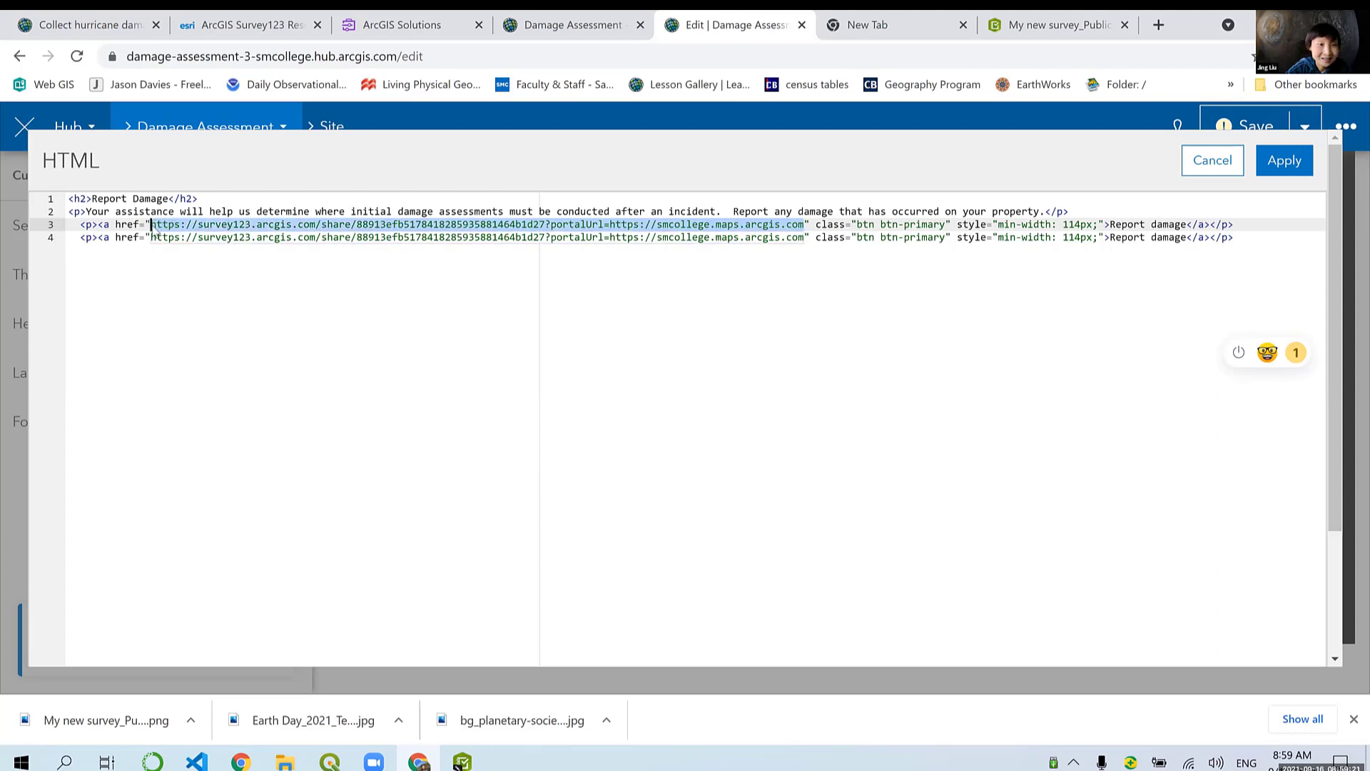
{"action": "key", "text": "BackSpace"}
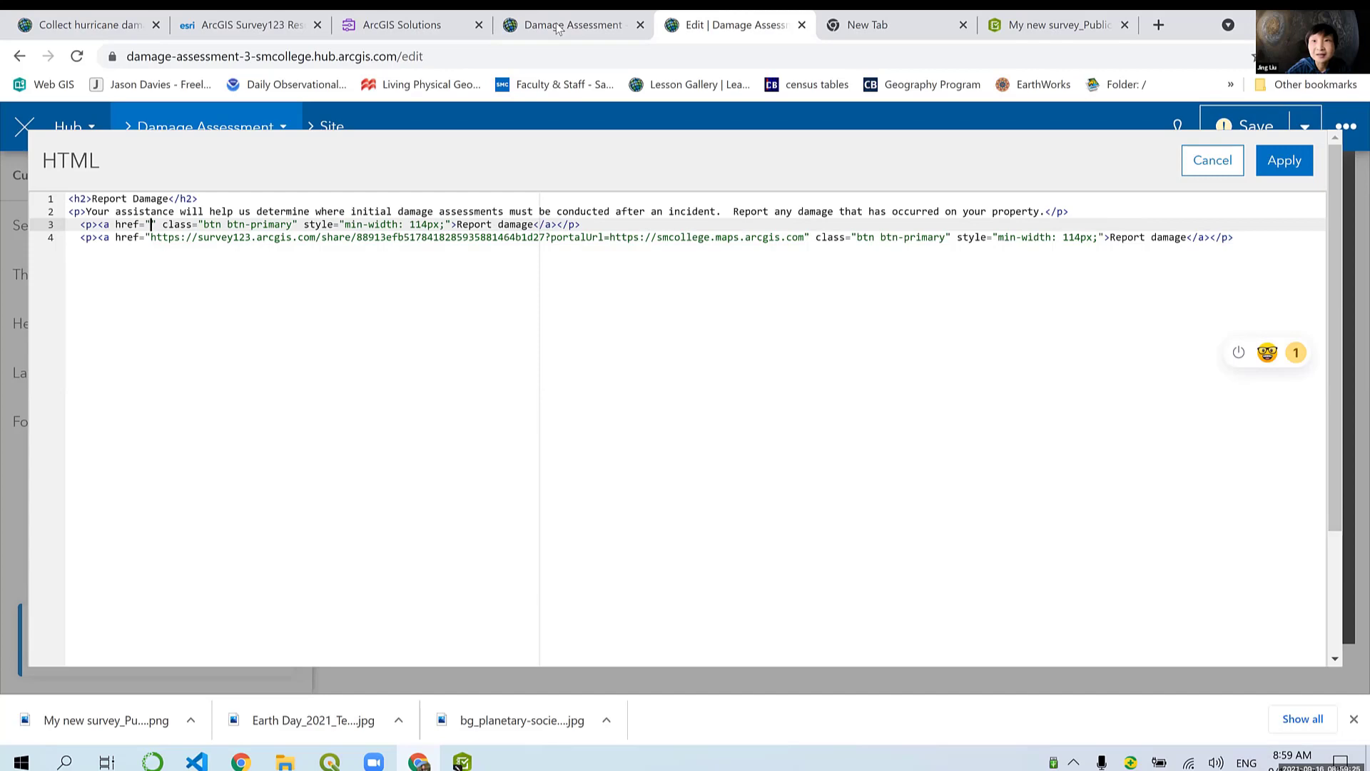
Step: Paste the survey's short share link from Survey123 into the href and apply the HTML
{"action": "left_click_drag", "start_coordinate": [735, 26], "coordinate": [559, 29]}
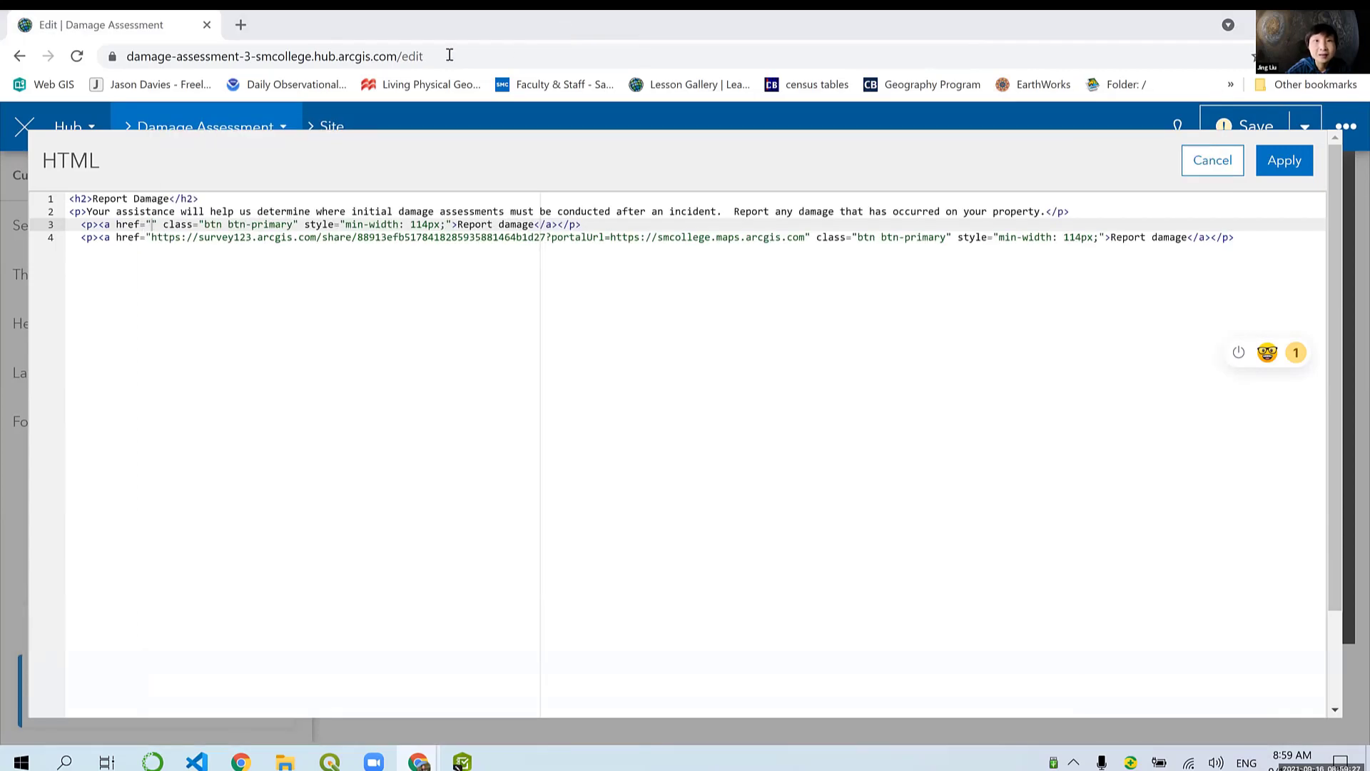
{"action": "left_click_drag", "start_coordinate": [398, 65], "coordinate": [630, 29]}
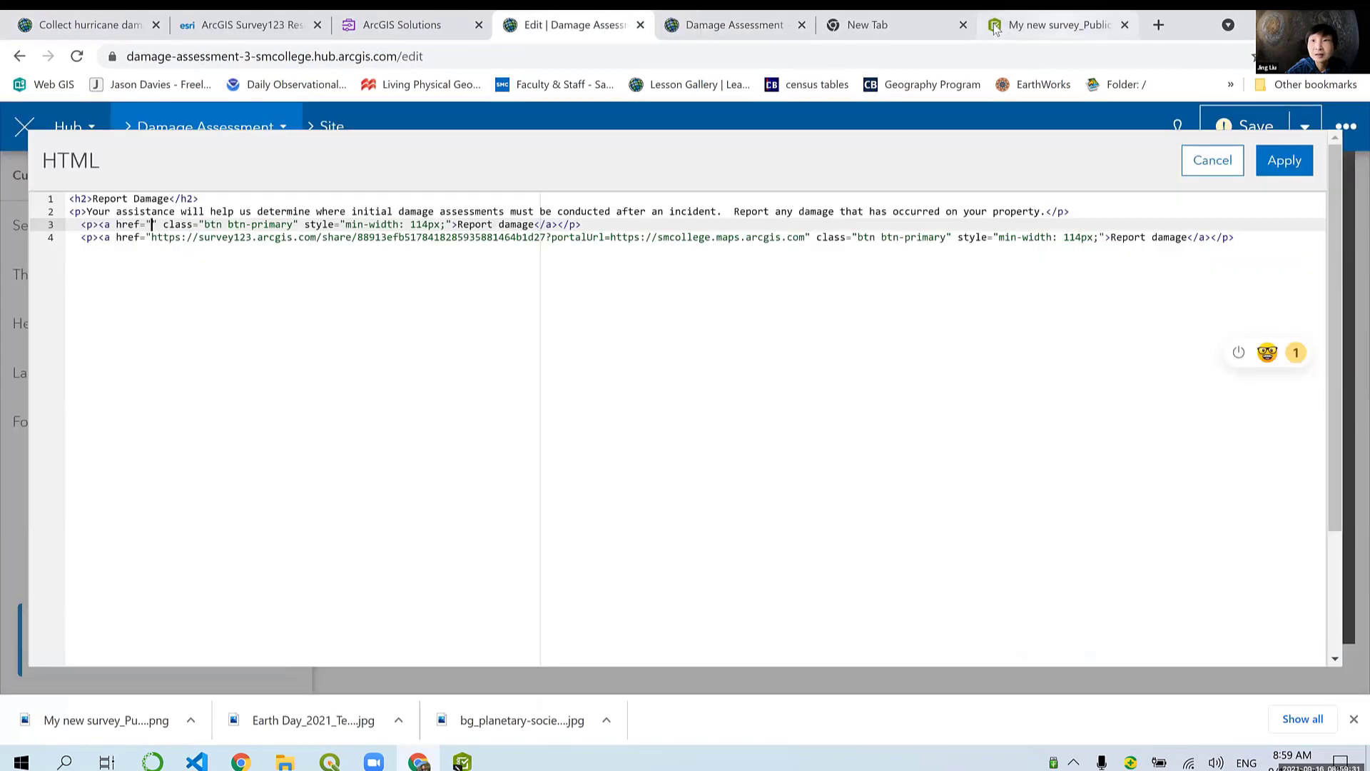
{"action": "left_click", "coordinate": [1056, 24]}
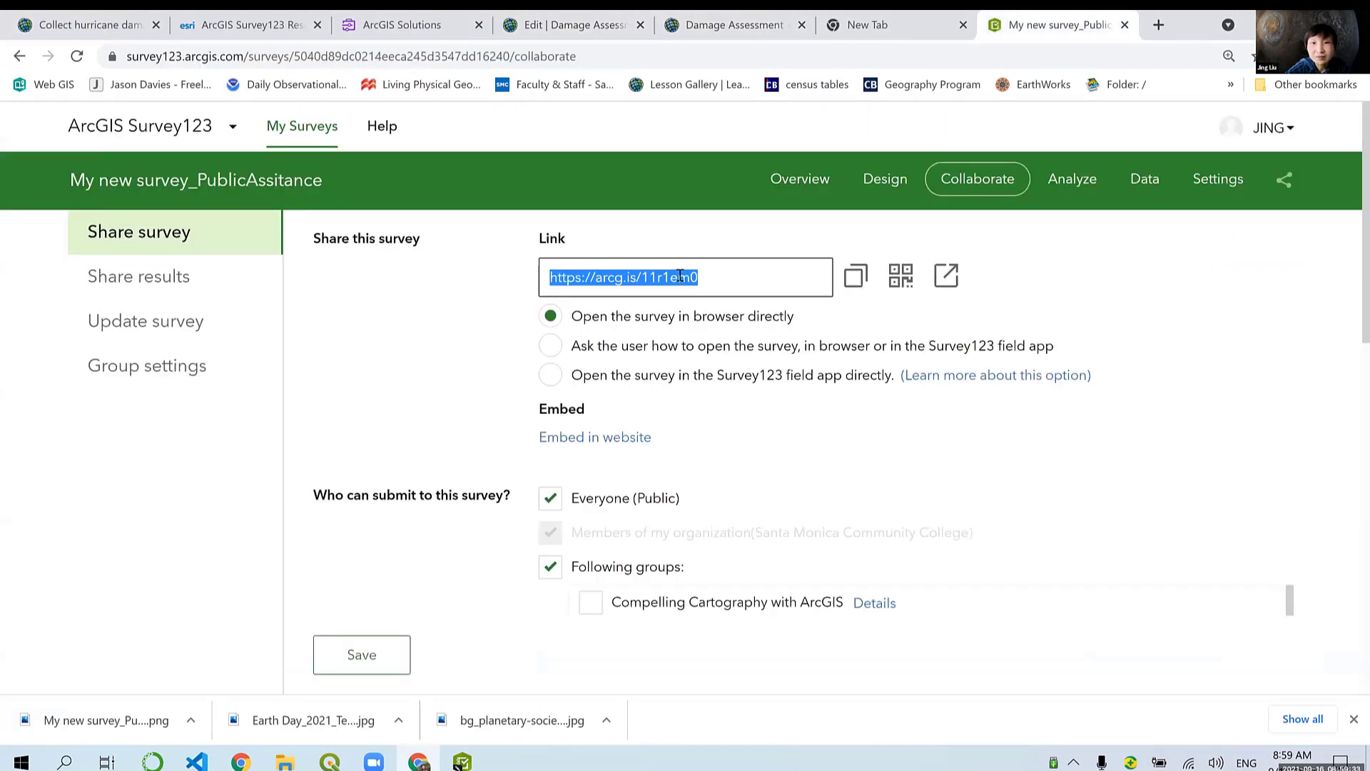
{"action": "right_click", "coordinate": [656, 277]}
{"action": "left_click", "coordinate": [708, 291]}
{"action": "left_click", "coordinate": [578, 25]}
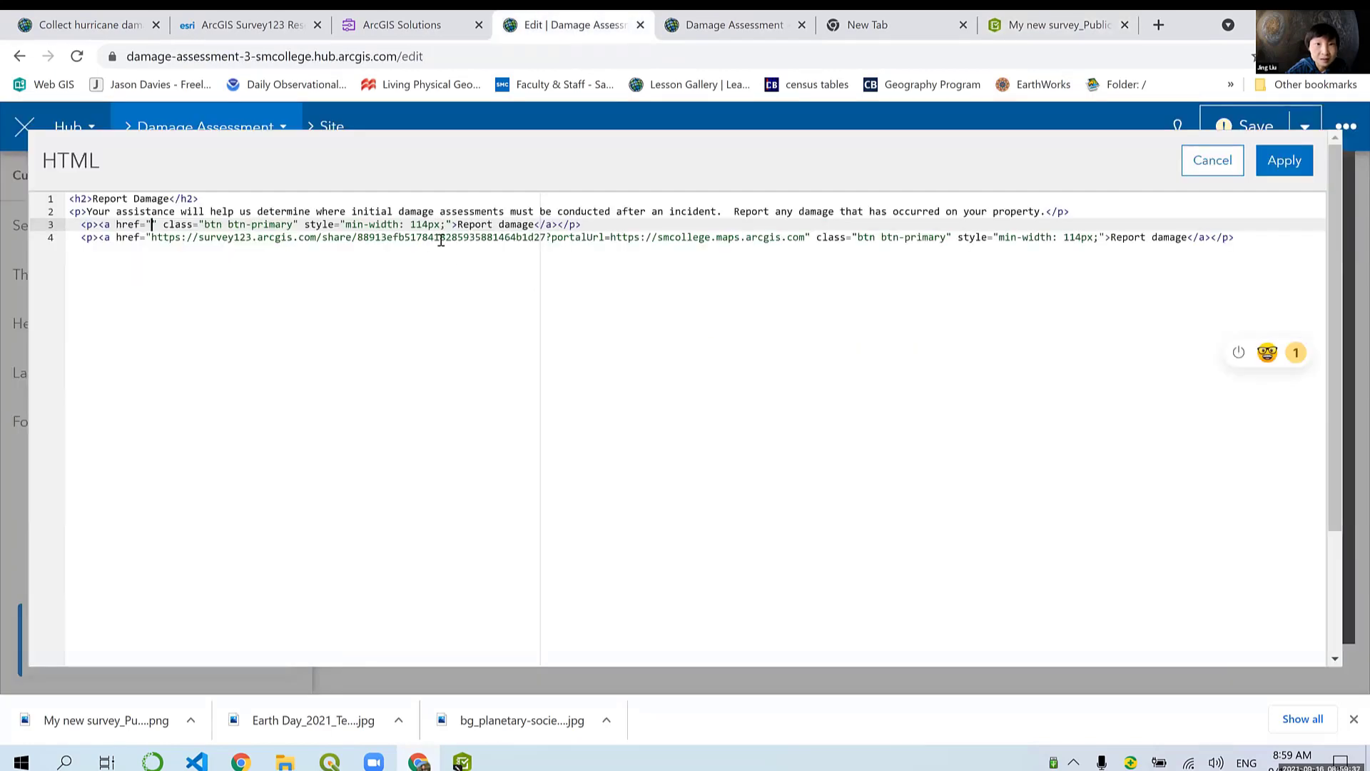
{"action": "left_click", "coordinate": [150, 224]}
{"action": "key", "text": "ctrl+v"}
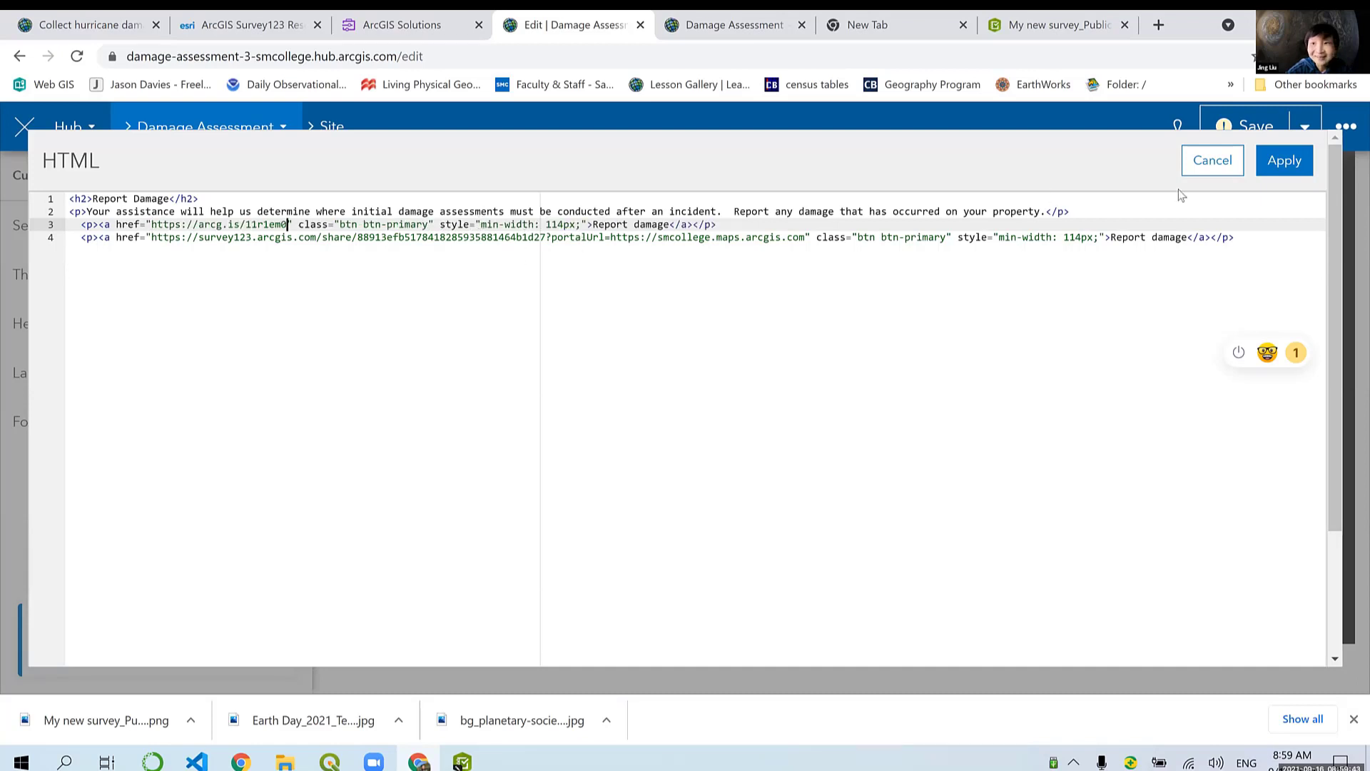
{"action": "left_click", "coordinate": [1285, 160]}
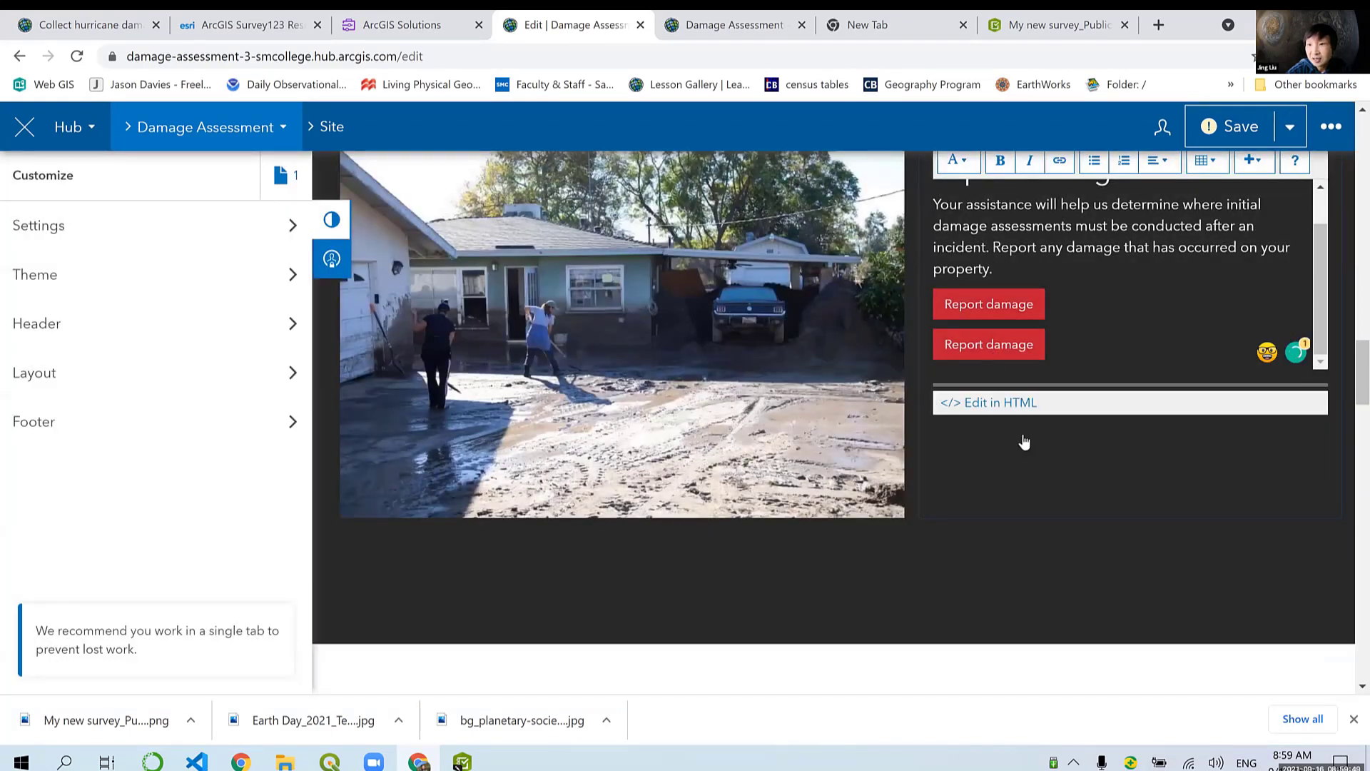
Step: Change the first button's label to 'Report damage with my survey' in HTML and save the draft
{"action": "left_click", "coordinate": [1008, 405]}
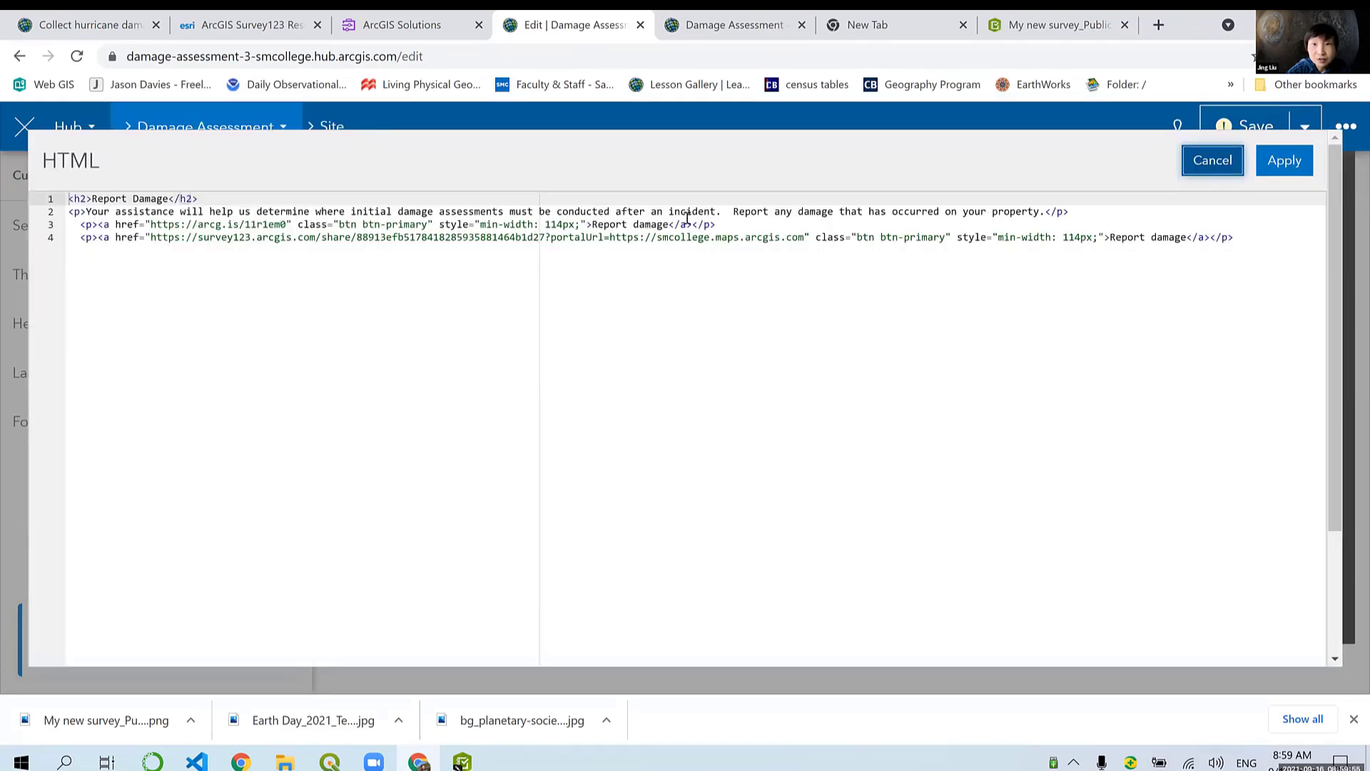
{"action": "left_click", "coordinate": [664, 224]}
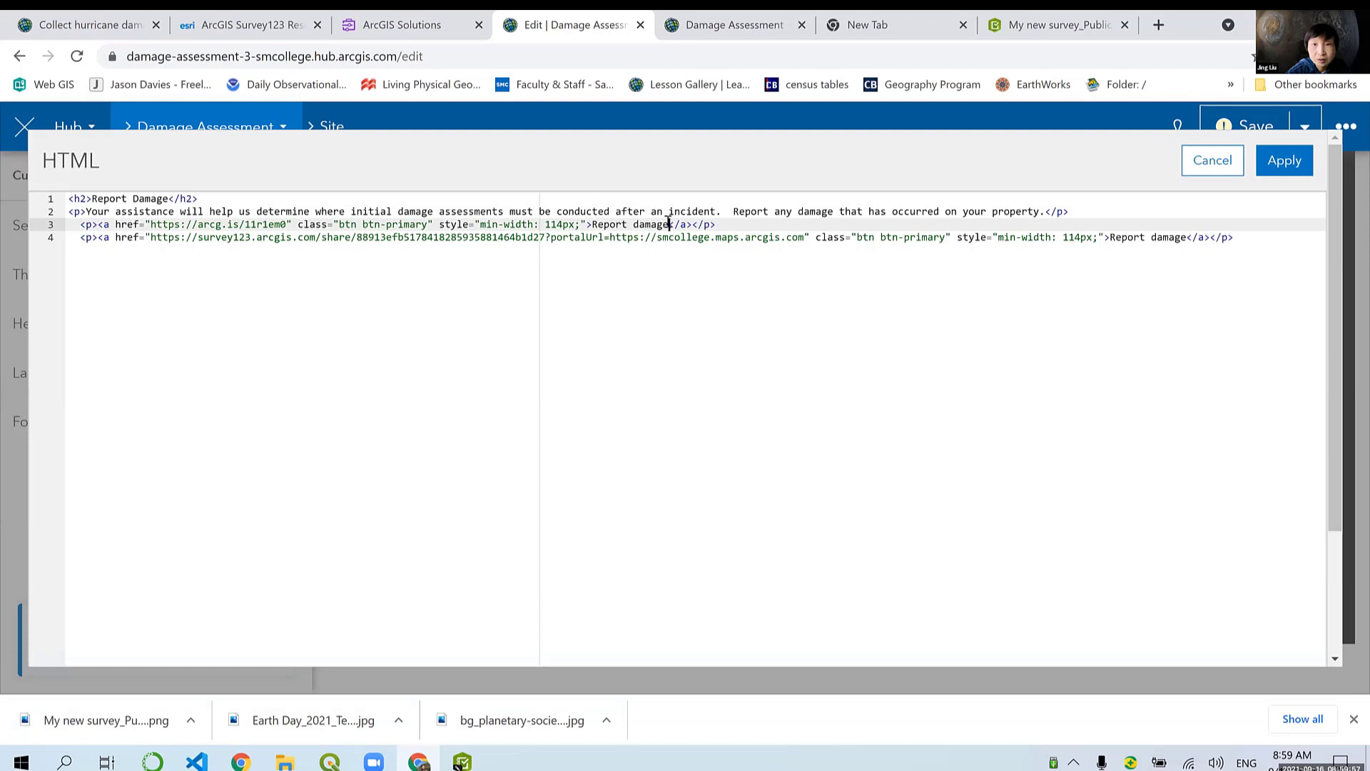
{"action": "type", "text": "us"}
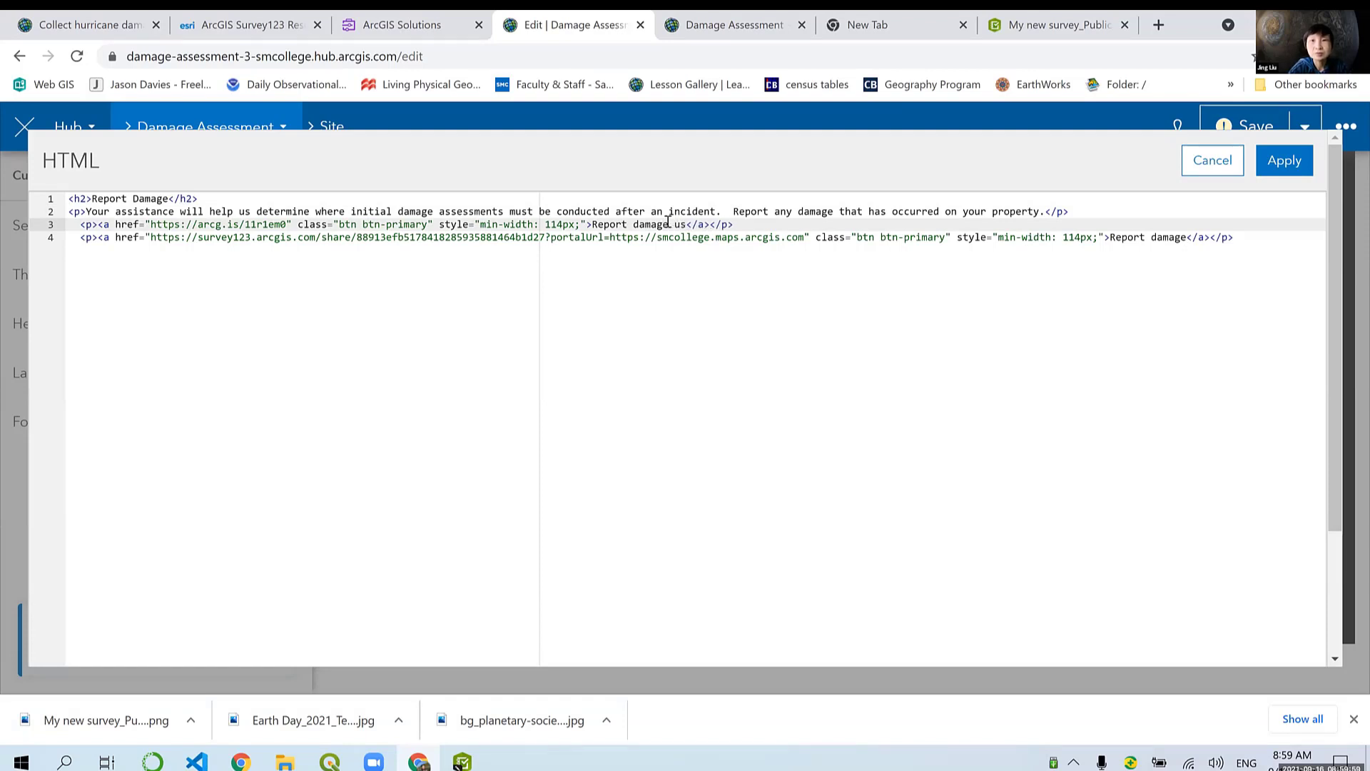
{"action": "key", "text": "BackSpace"}
{"action": "key", "text": "BackSpace"}
{"action": "type", "text": "with"}
{"action": "key", "text": "BackSpace"}
{"action": "key", "text": "BackSpace"}
{"action": "key", "text": "BackSpace"}
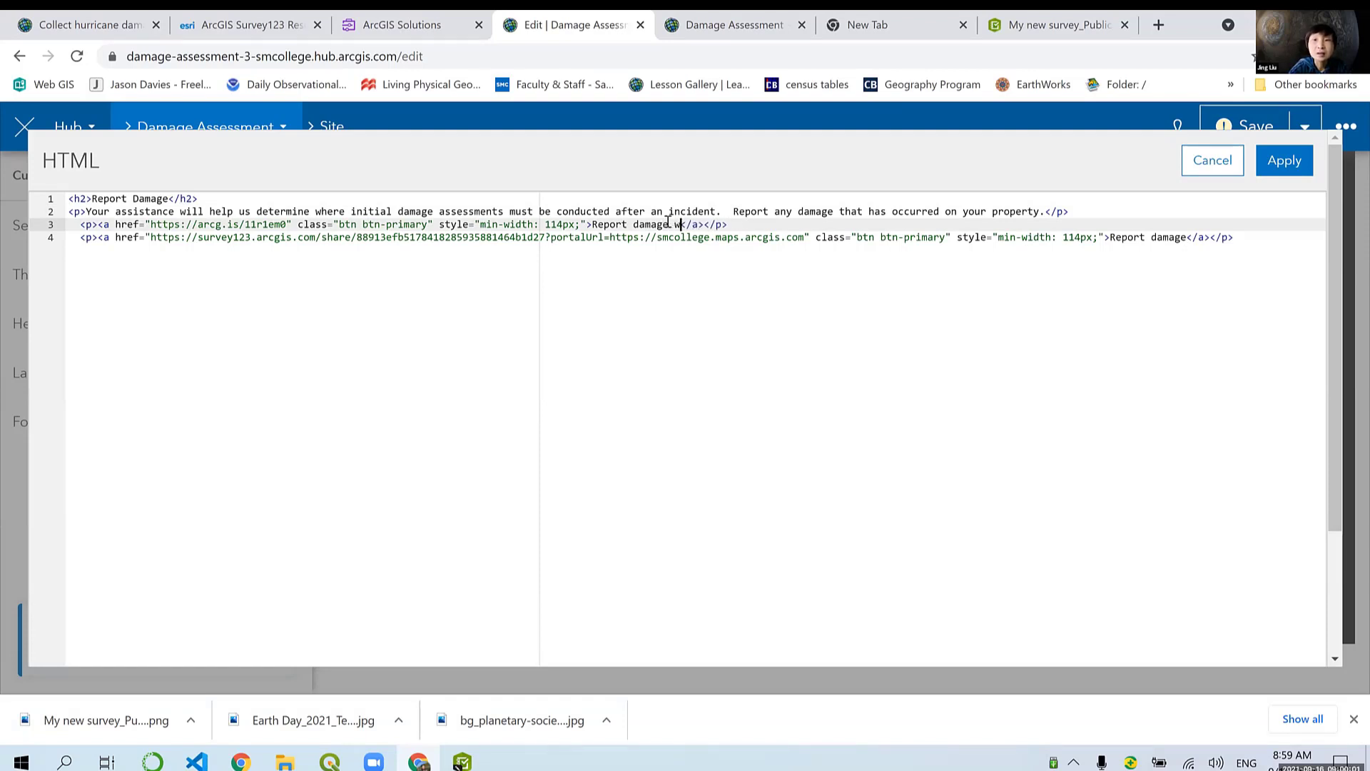
{"action": "type", "text": "ith my "}
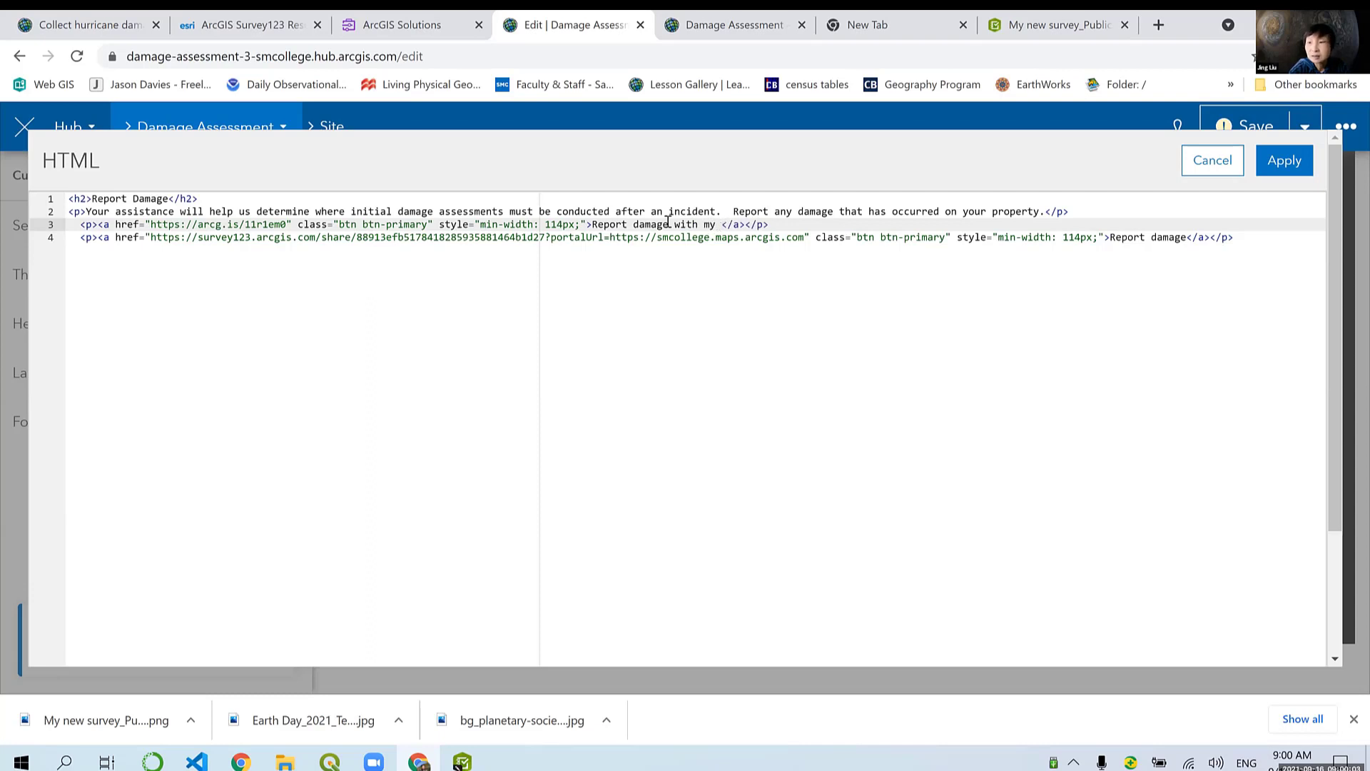
{"action": "type", "text": "surv"}
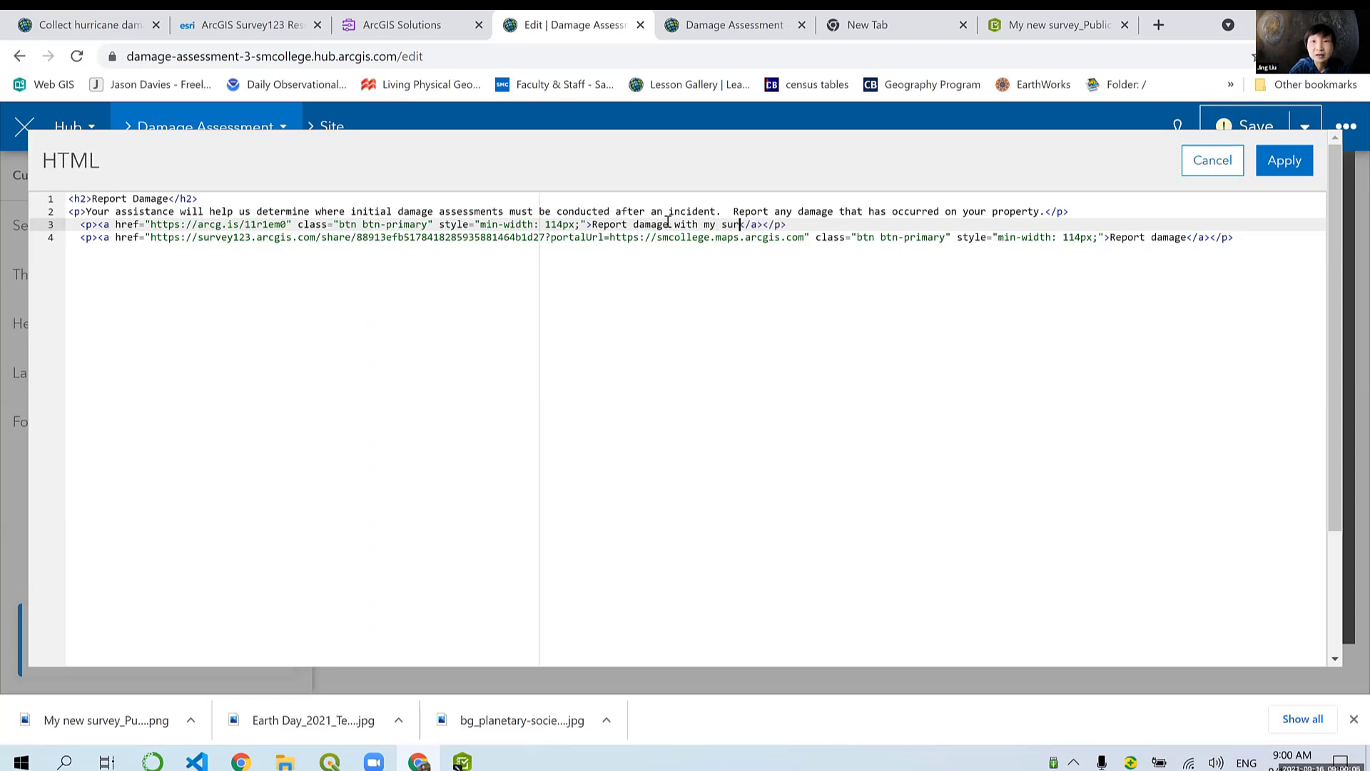
{"action": "type", "text": "ey"}
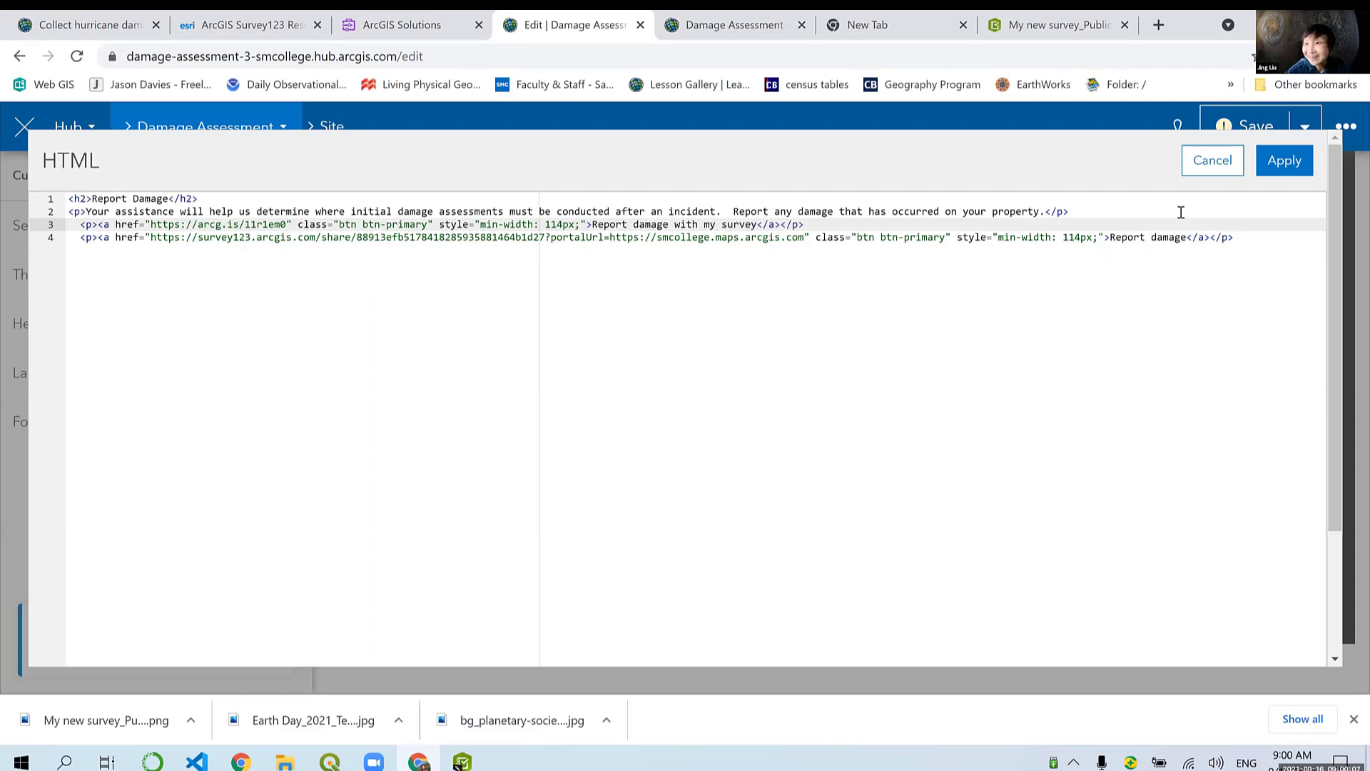
{"action": "left_click", "coordinate": [1284, 160]}
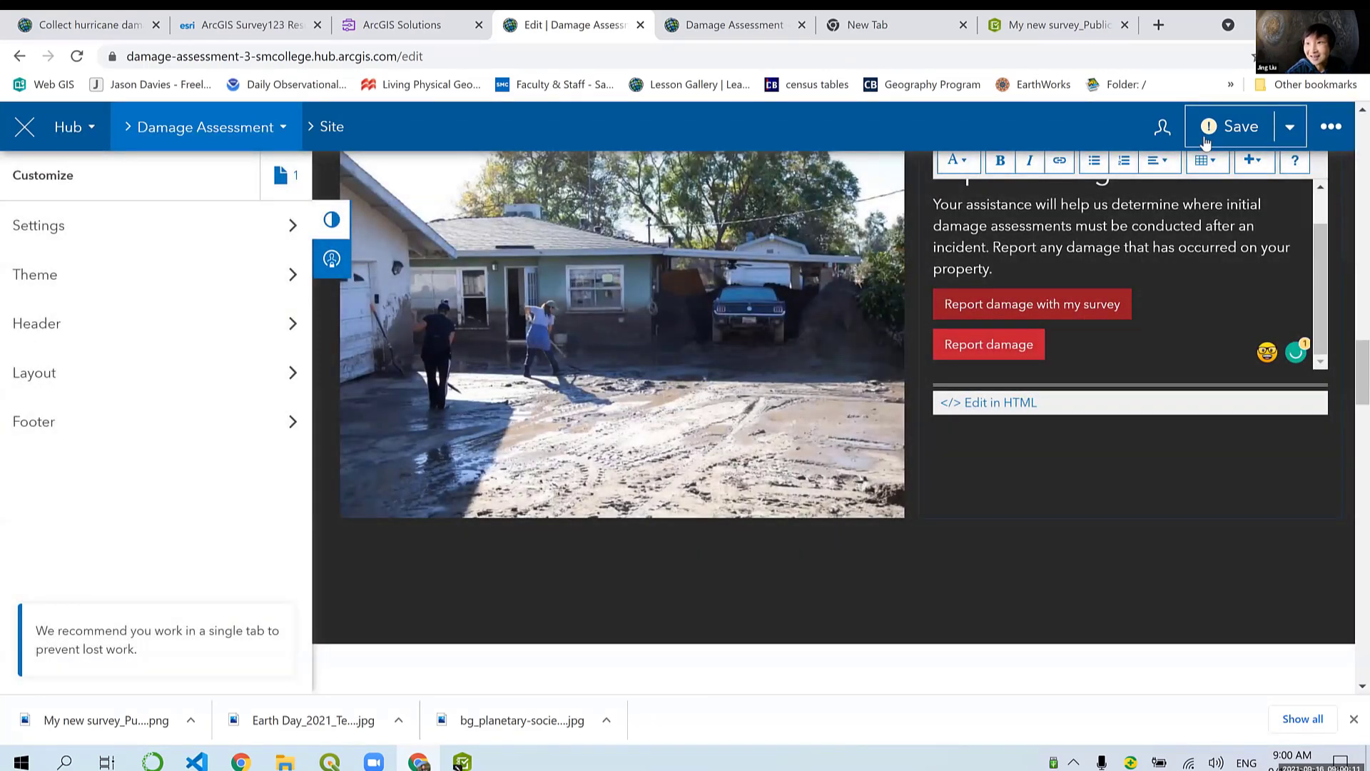
{"action": "left_click", "coordinate": [1206, 141]}
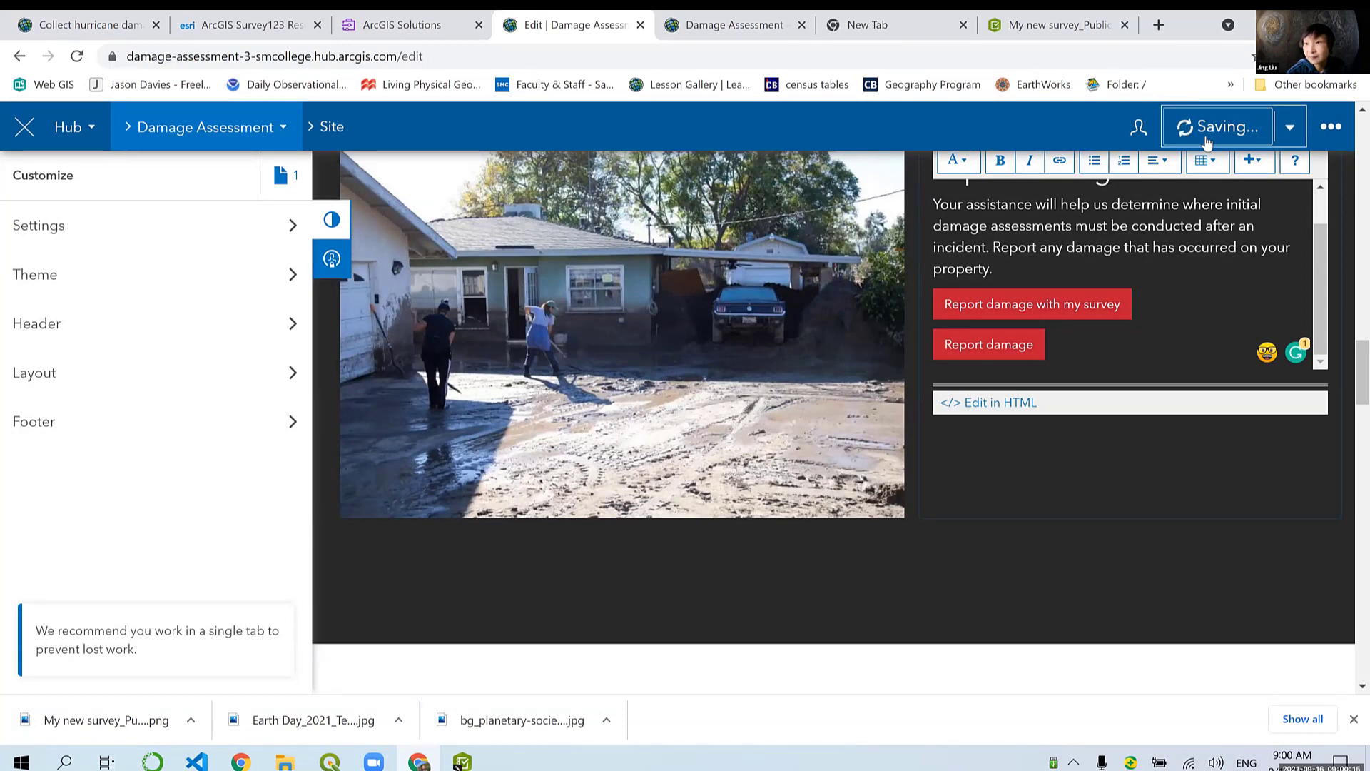
{"action": "left_click", "coordinate": [1289, 127]}
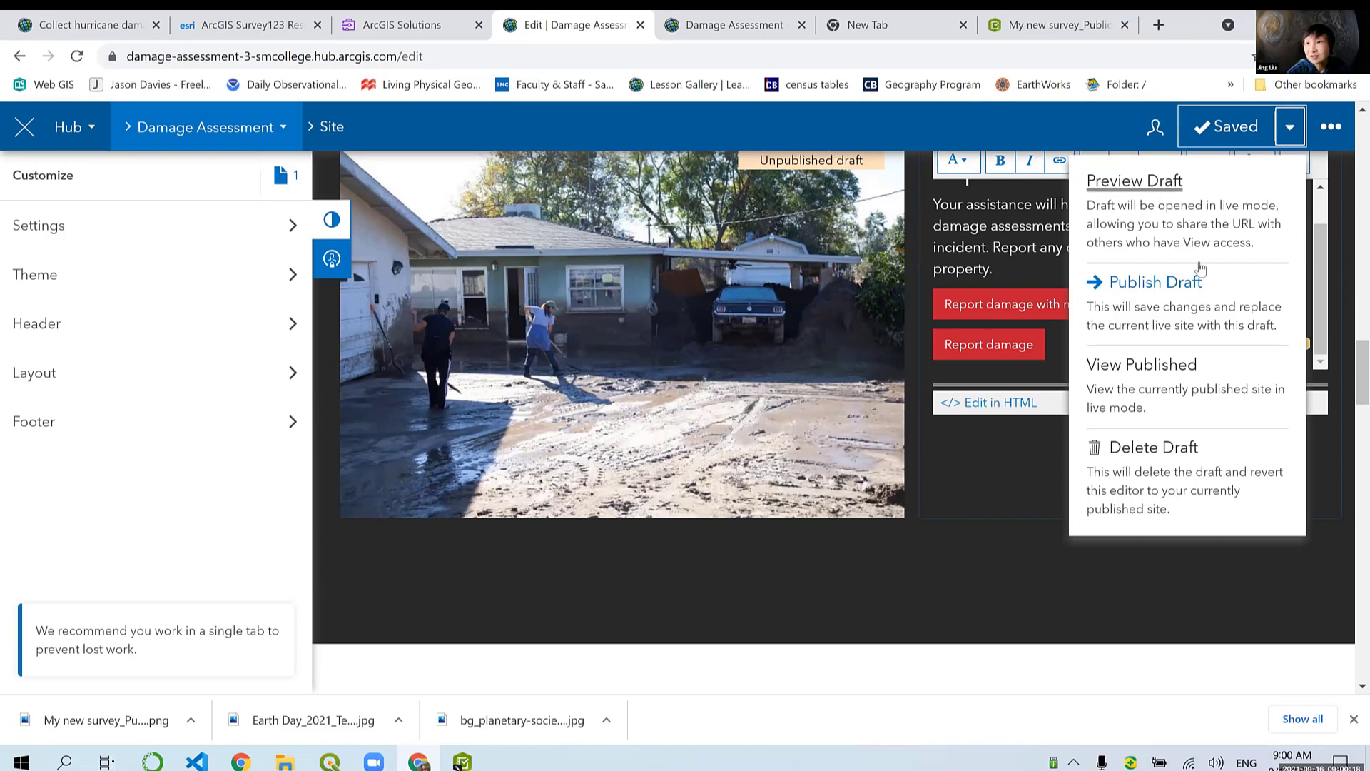
Step: Publish the Damage Assessment site draft and reload the editor to show the live version
{"action": "left_click", "coordinate": [1152, 282]}
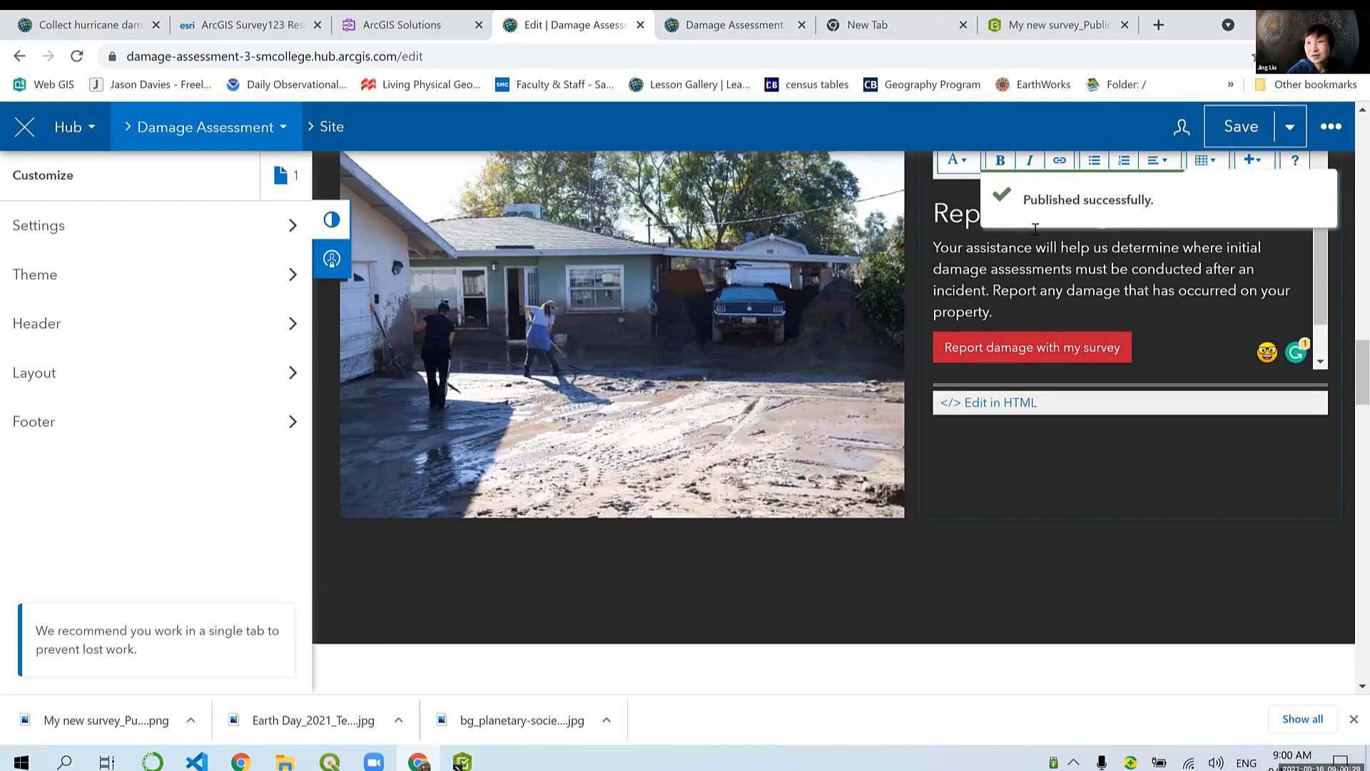
{"action": "left_click", "coordinate": [78, 57]}
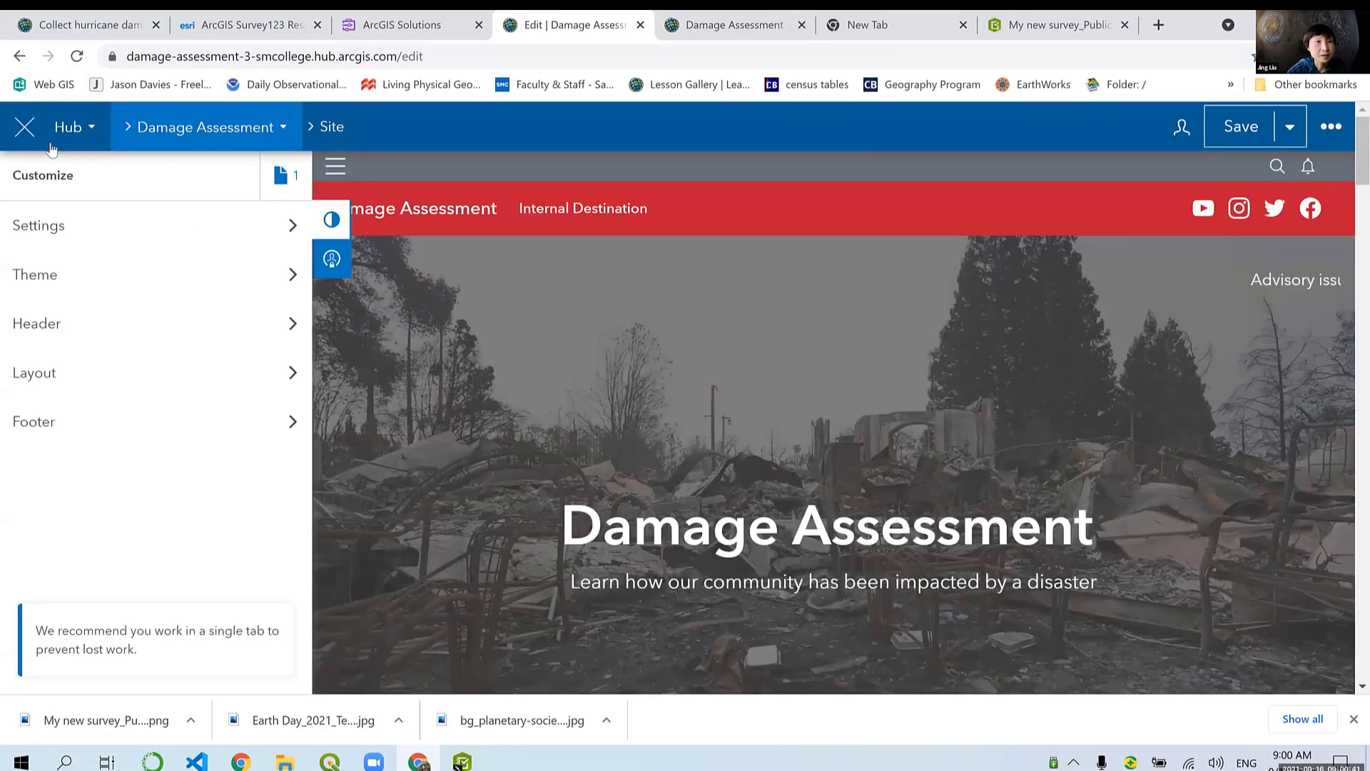
Step: Close the site editor and scroll the live site to the new survey button
{"action": "left_click", "coordinate": [26, 129]}
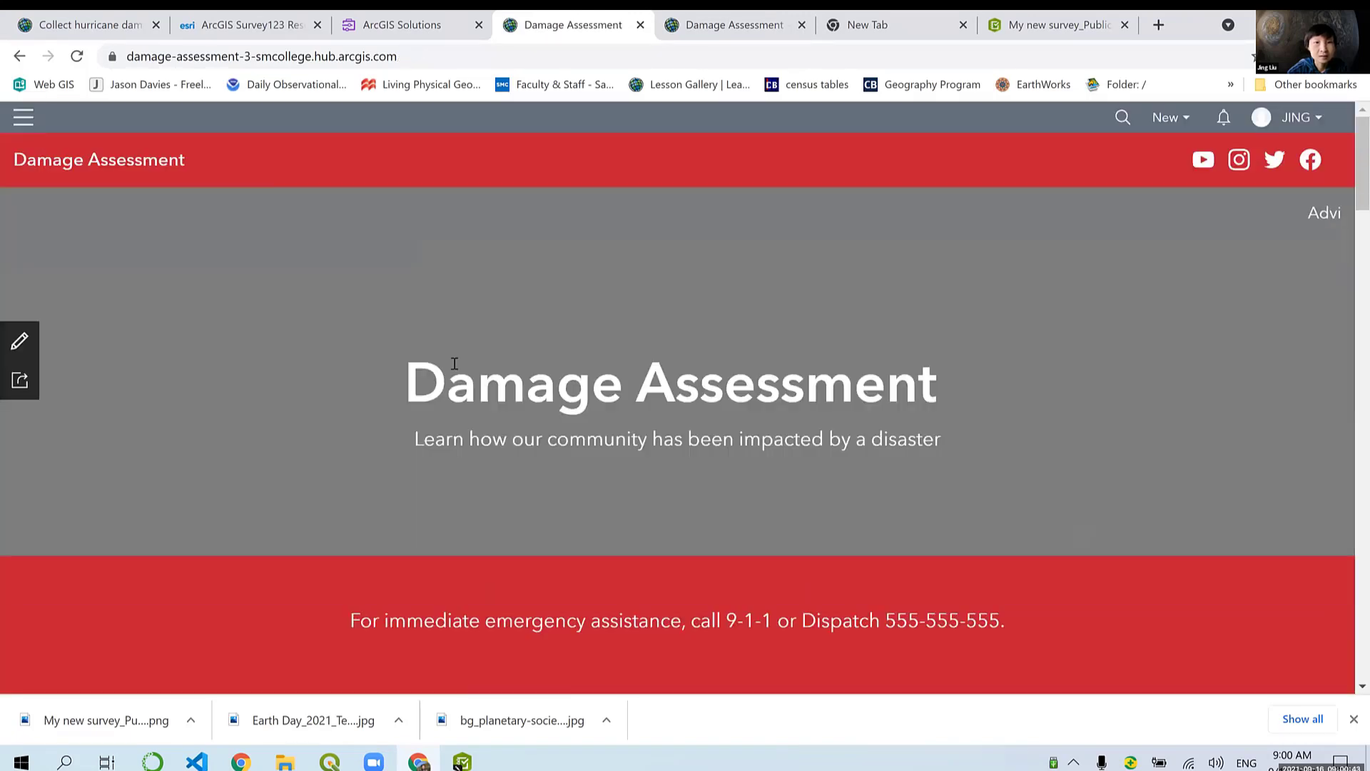
{"action": "scroll", "coordinate": [509, 388], "scroll_direction": "down", "scroll_amount": 5}
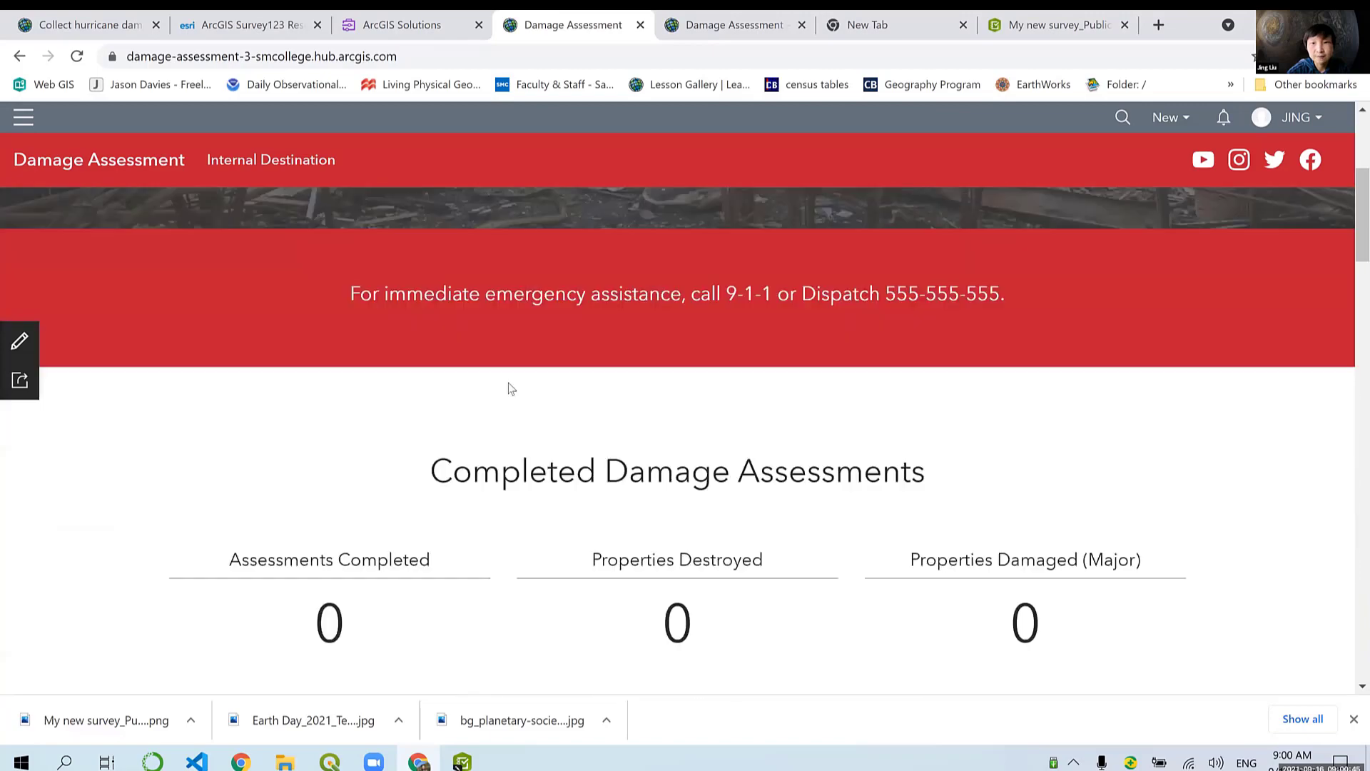
{"action": "scroll", "coordinate": [675, 310], "scroll_direction": "down", "scroll_amount": 9}
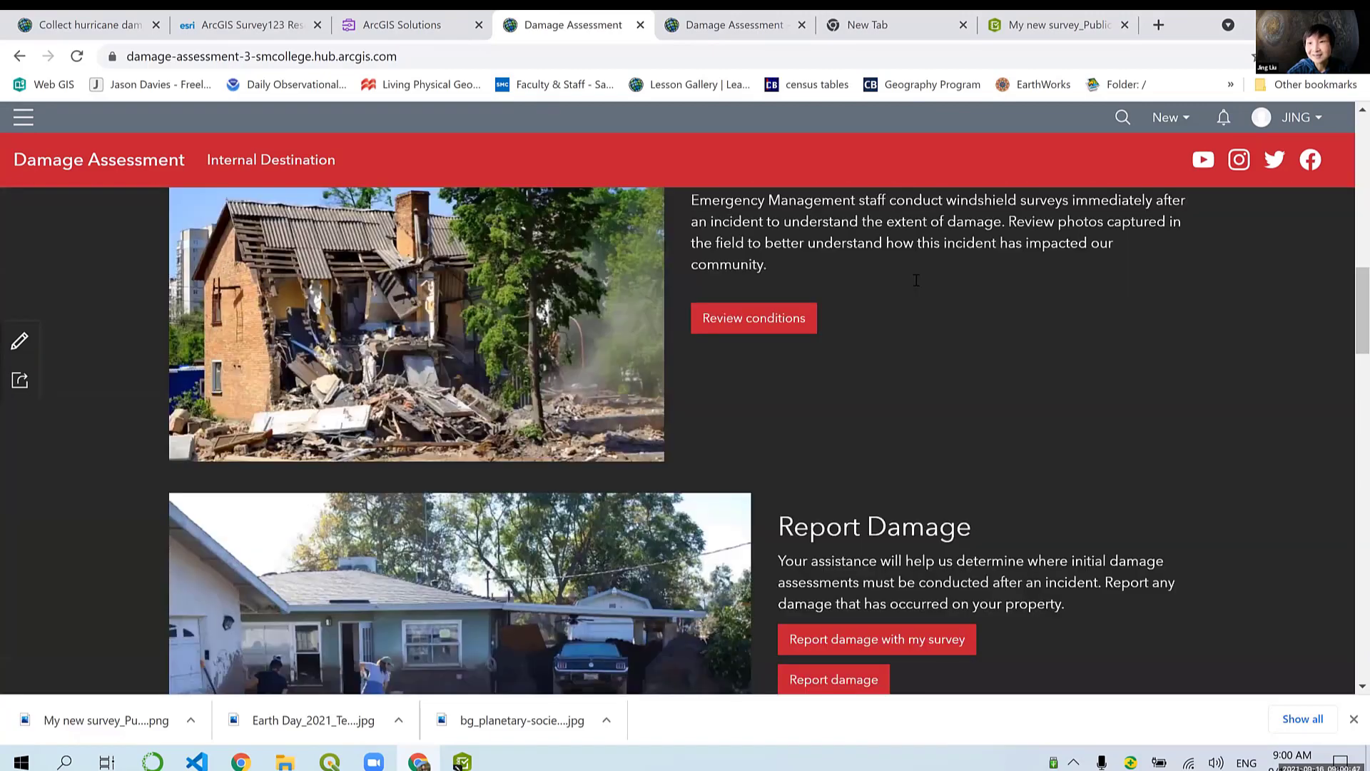
{"action": "scroll", "coordinate": [914, 333], "scroll_direction": "down", "scroll_amount": 6}
{"action": "scroll", "coordinate": [914, 333], "scroll_direction": "up", "scroll_amount": 2}
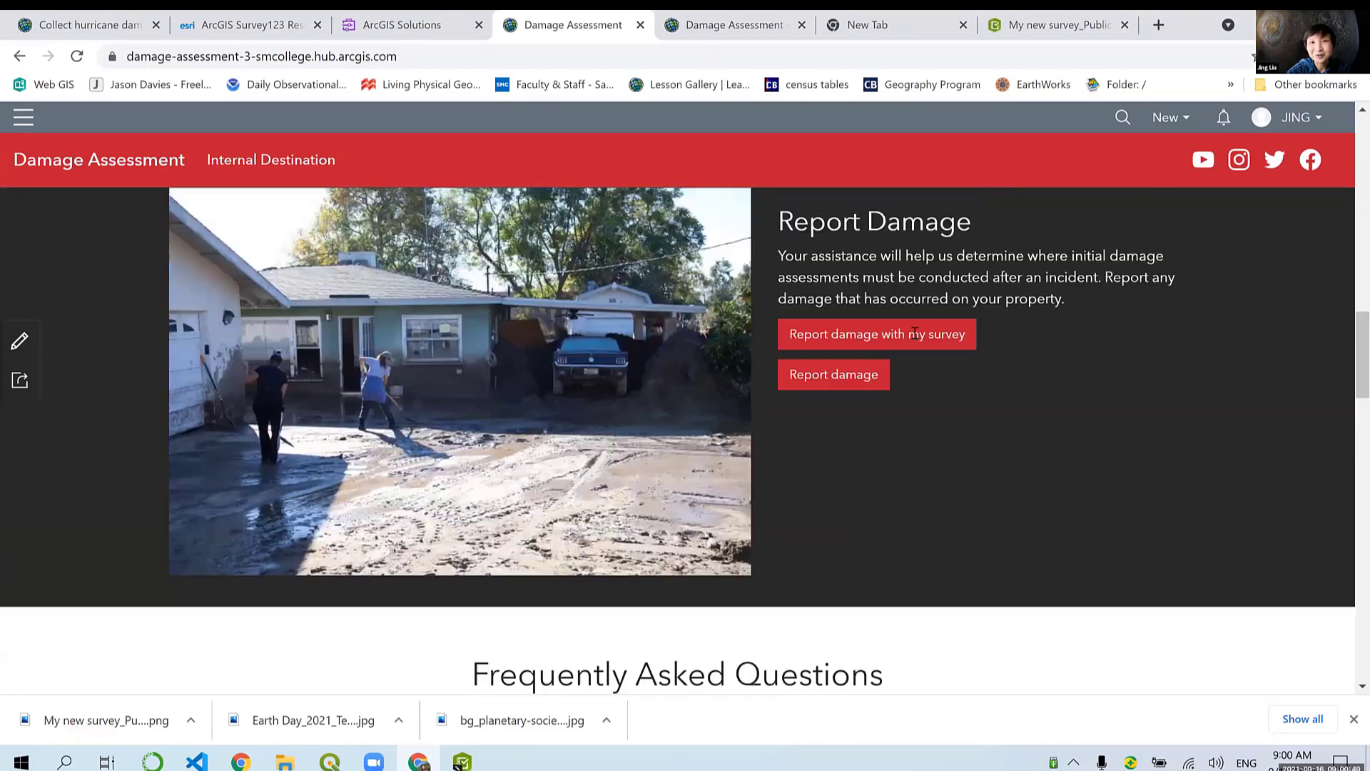
Step: Open the PublicAssistance form via 'Report damage with my survey' and scroll through its fields
{"action": "left_click", "coordinate": [817, 333]}
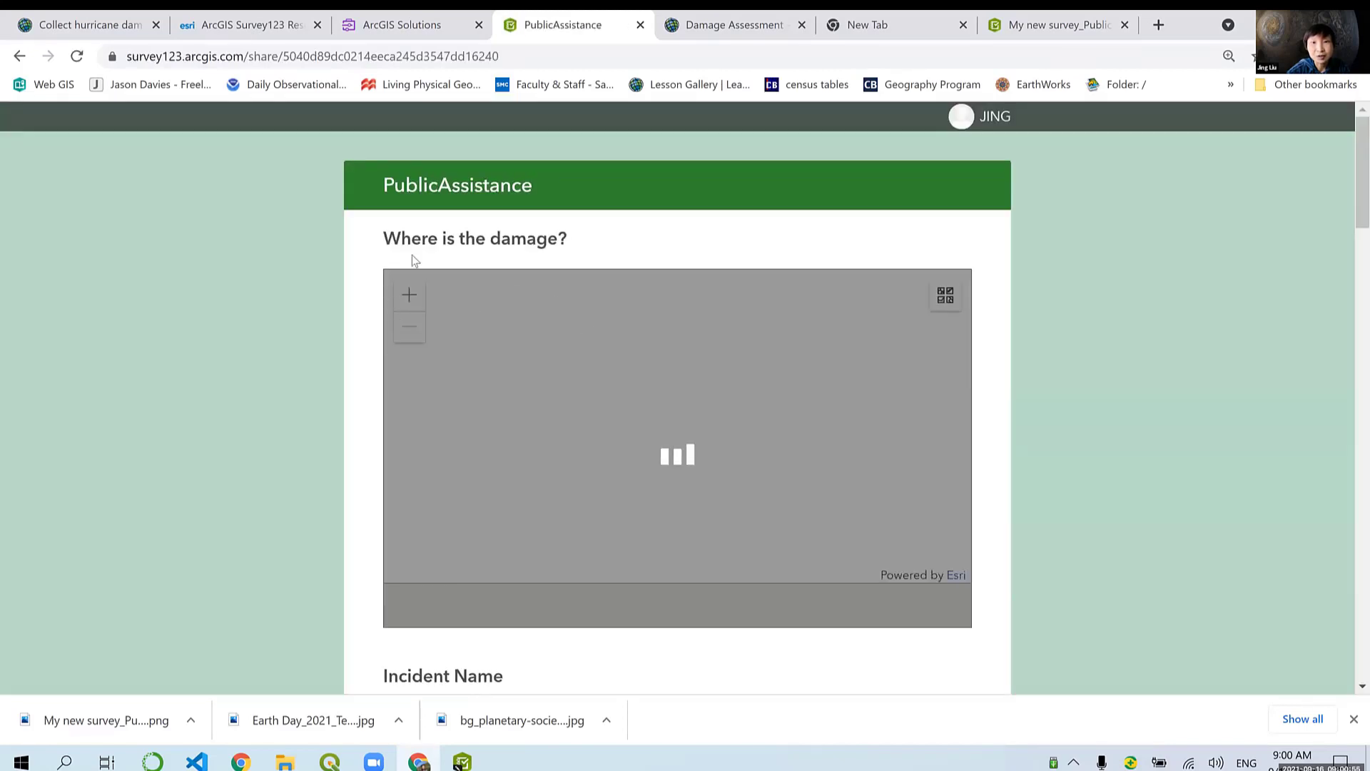
{"action": "scroll", "coordinate": [364, 268], "scroll_direction": "down", "scroll_amount": 8}
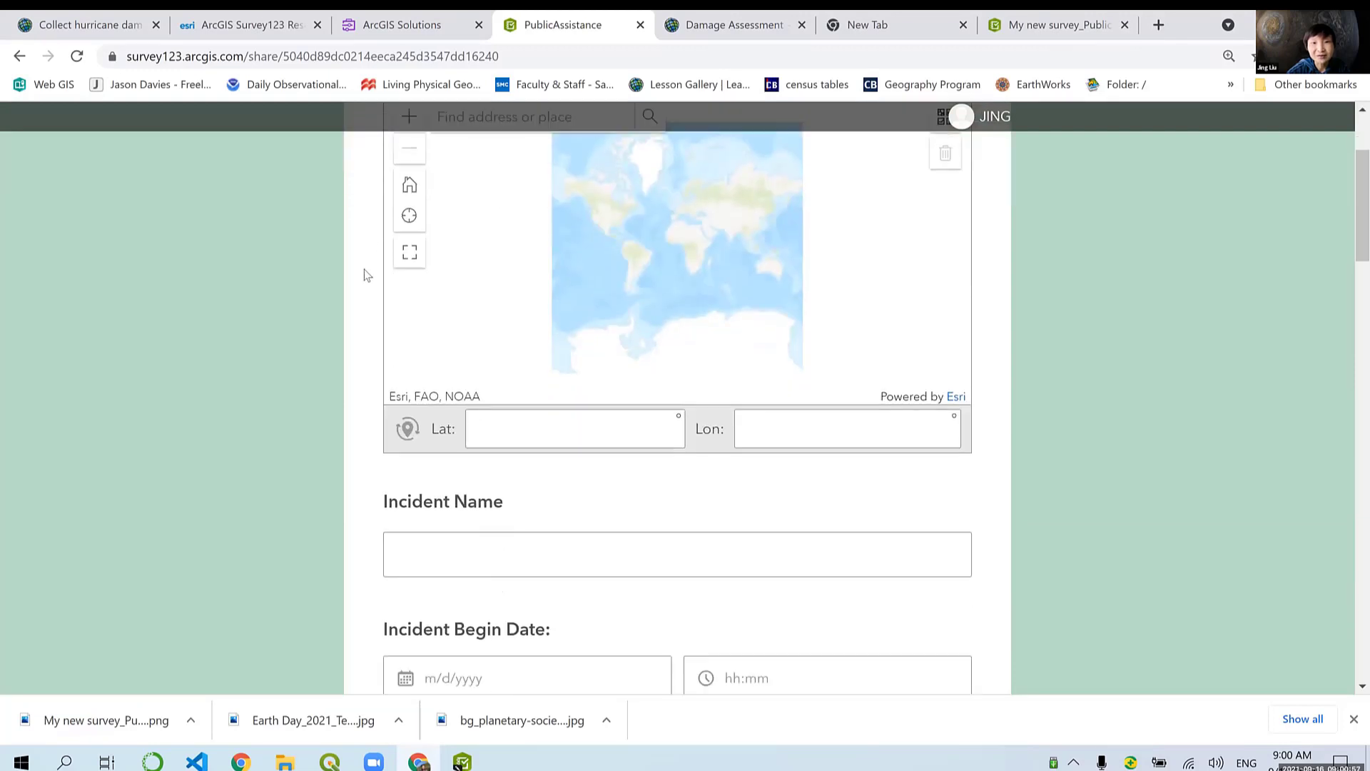
{"action": "scroll", "coordinate": [364, 268], "scroll_direction": "down", "scroll_amount": 9}
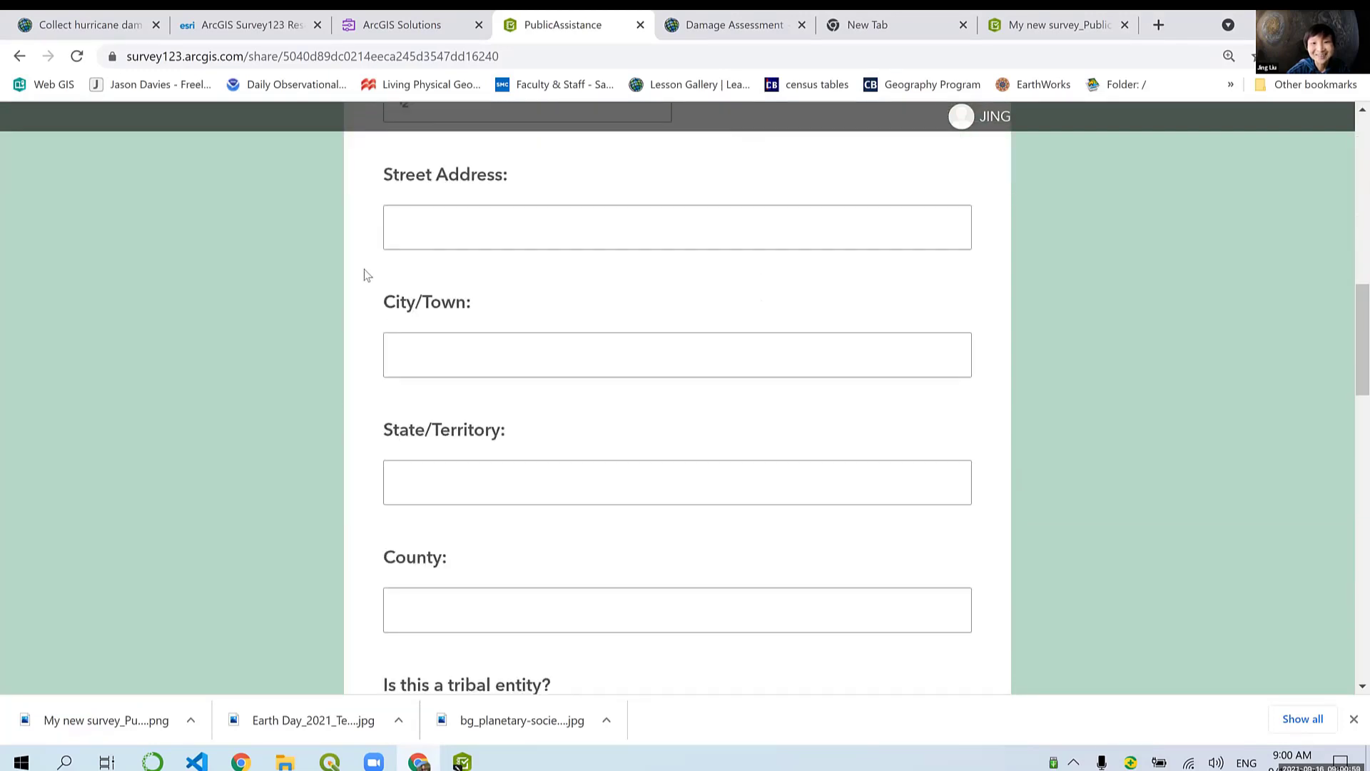
{"action": "scroll", "coordinate": [364, 270], "scroll_direction": "down", "scroll_amount": 10}
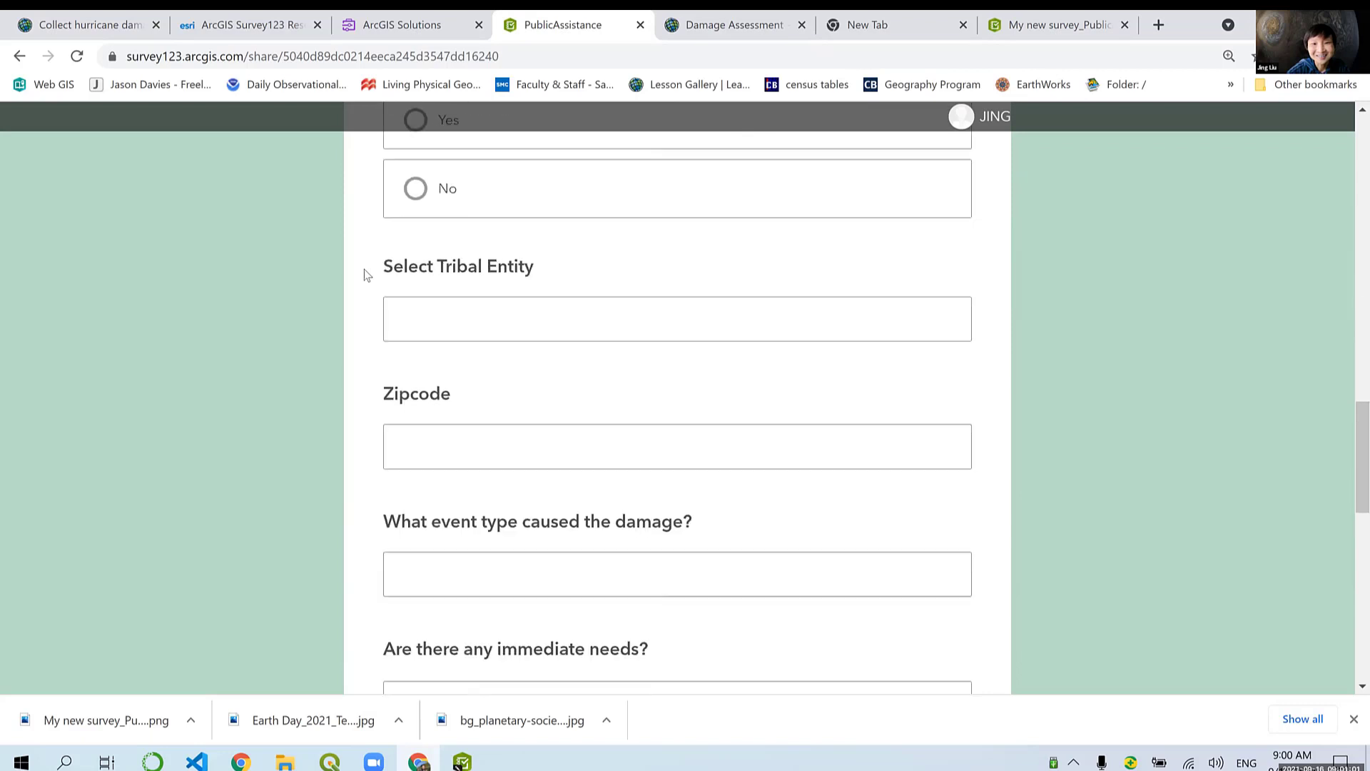
{"action": "scroll", "coordinate": [364, 268], "scroll_direction": "down", "scroll_amount": 7}
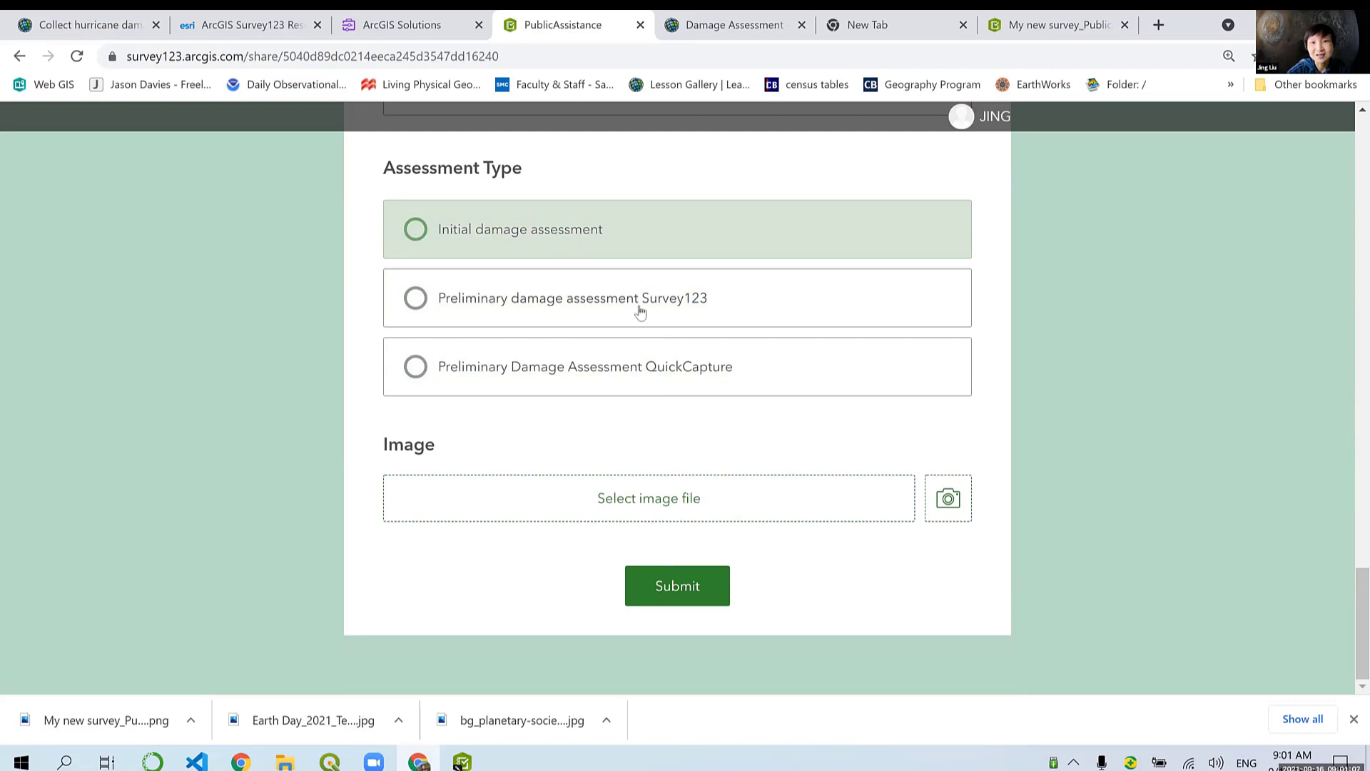
{"action": "scroll", "coordinate": [1278, 314], "scroll_direction": "up", "scroll_amount": 1}
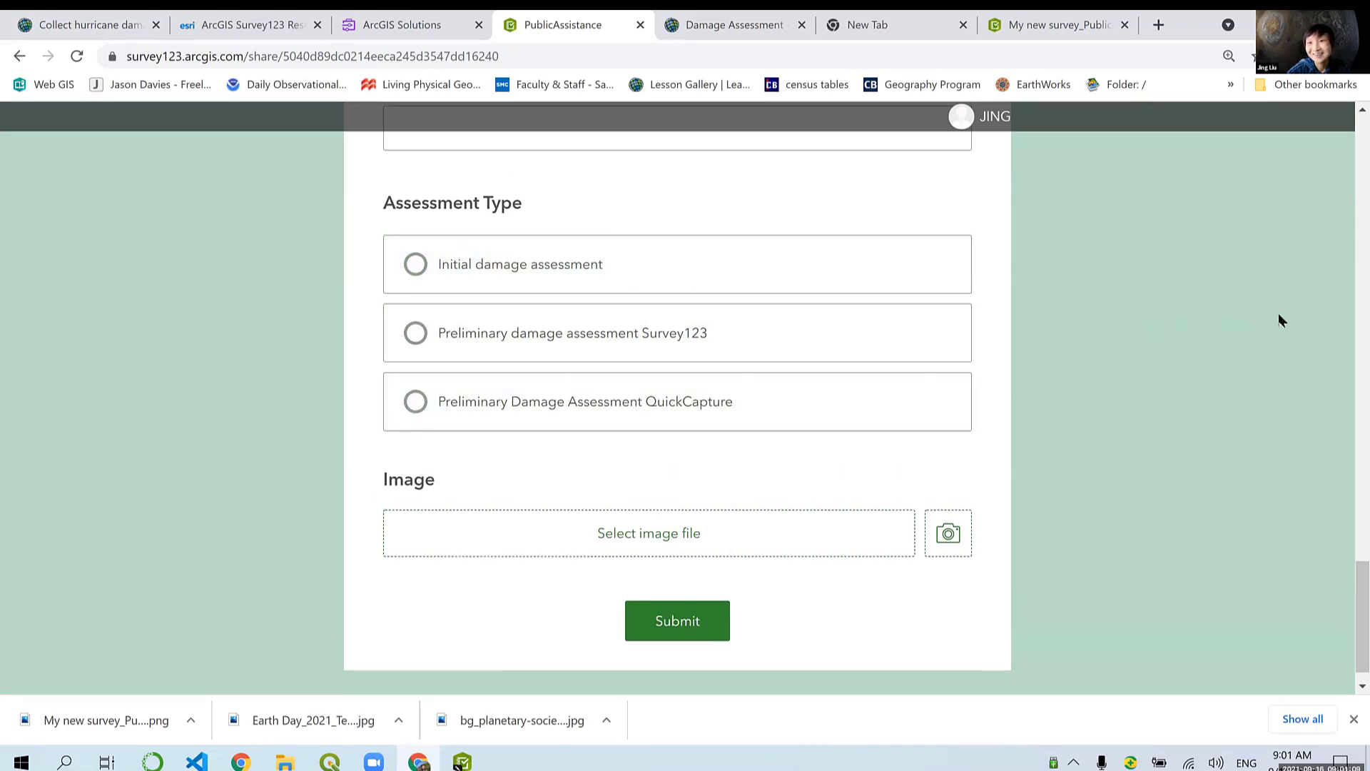
{"action": "scroll", "coordinate": [1278, 312], "scroll_direction": "up", "scroll_amount": 15}
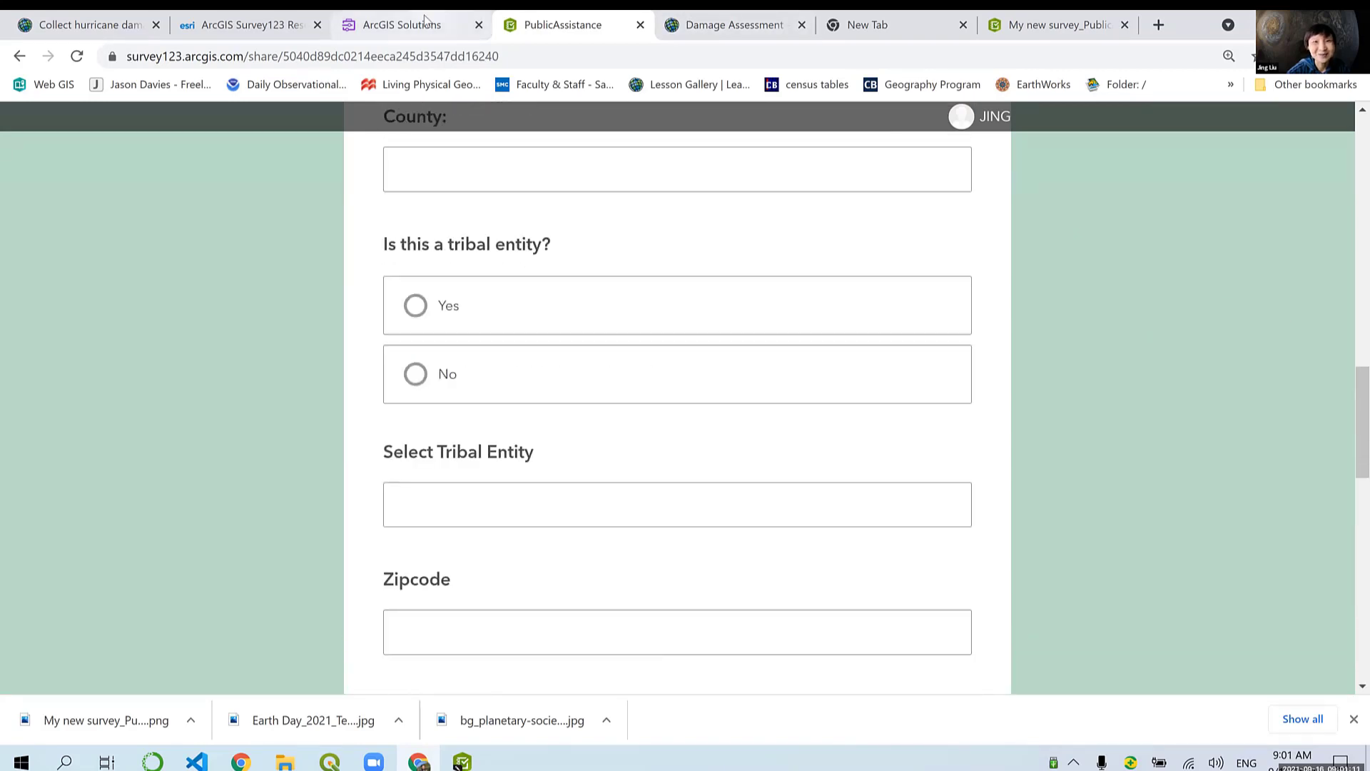
Step: Return to the Damage Assessment Hub site and scroll down its home page
{"action": "left_click", "coordinate": [402, 24]}
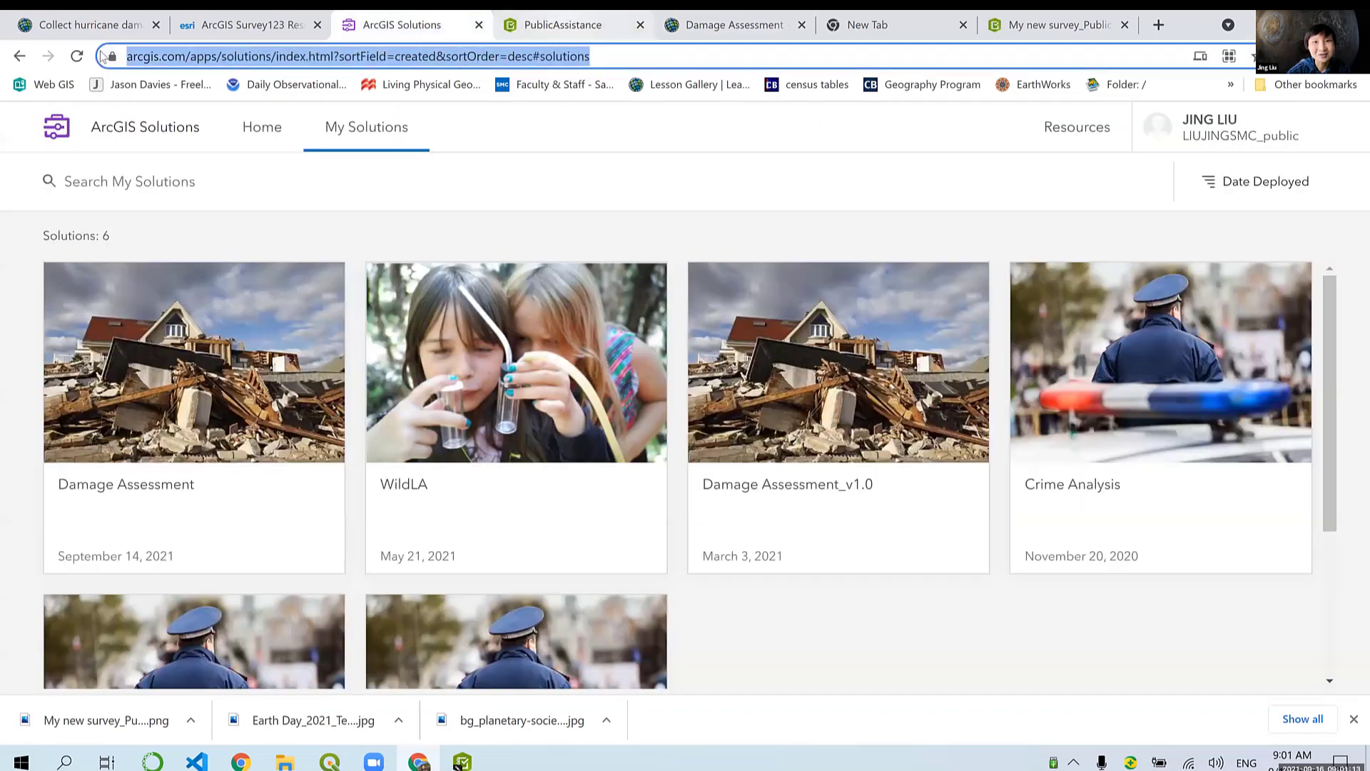
{"action": "left_click", "coordinate": [563, 24]}
{"action": "left_click", "coordinate": [19, 56]}
{"action": "left_click", "coordinate": [181, 56]}
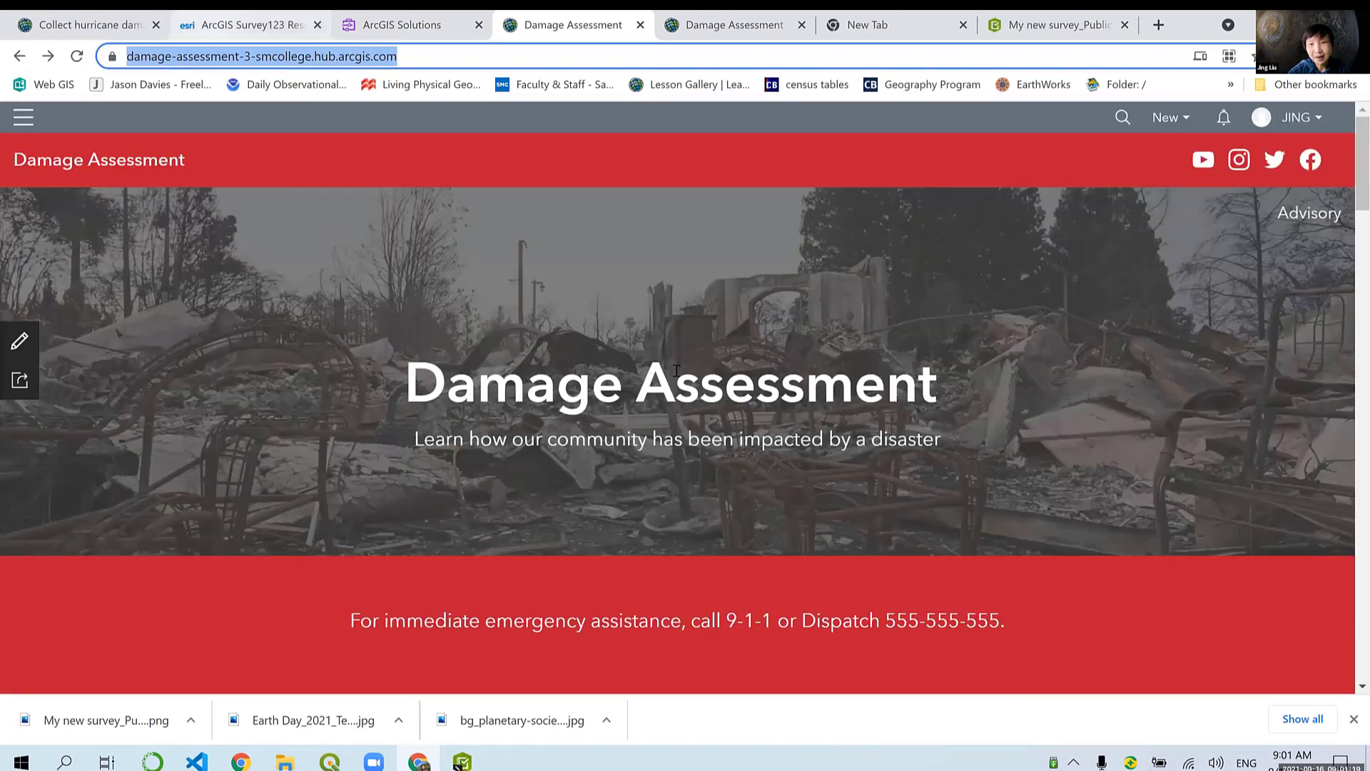
{"action": "scroll", "coordinate": [676, 370], "scroll_direction": "down", "scroll_amount": 10}
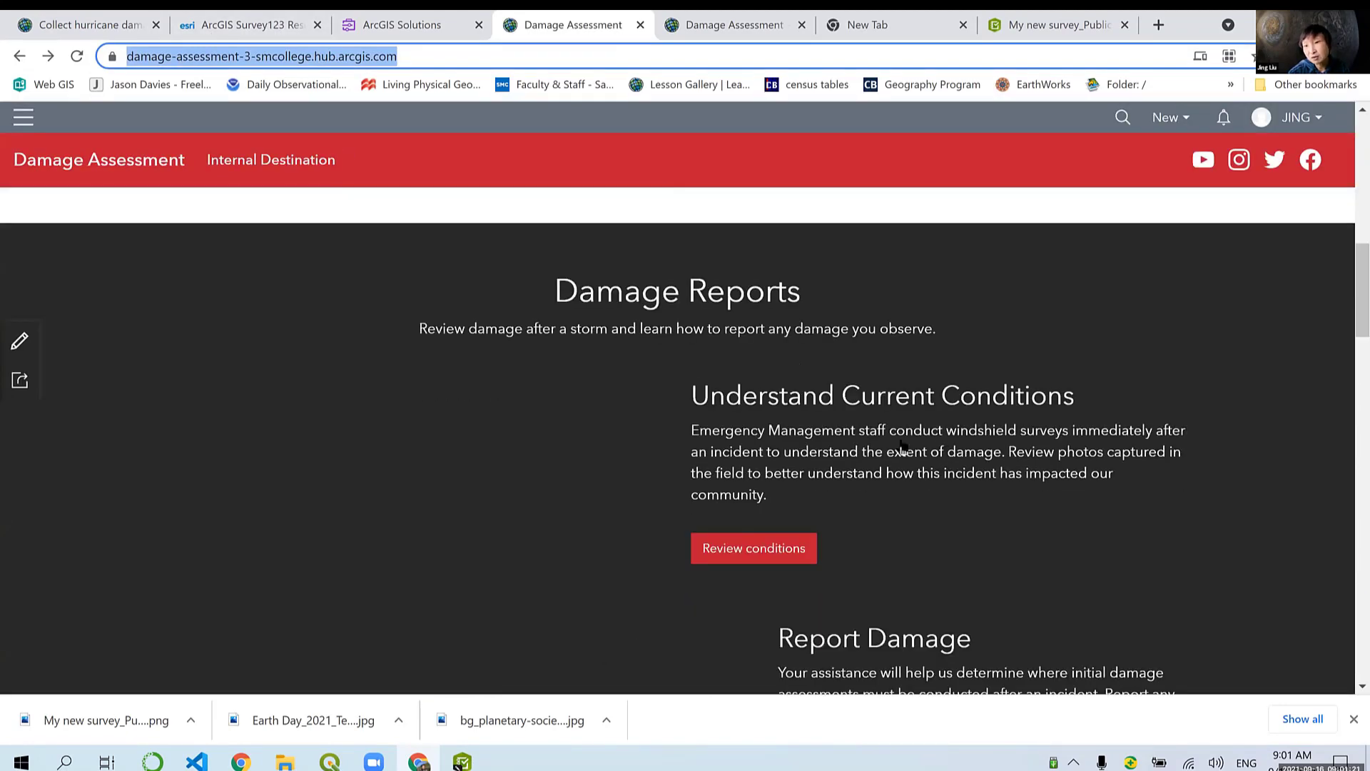
{"action": "scroll", "coordinate": [845, 478], "scroll_direction": "down", "scroll_amount": 5}
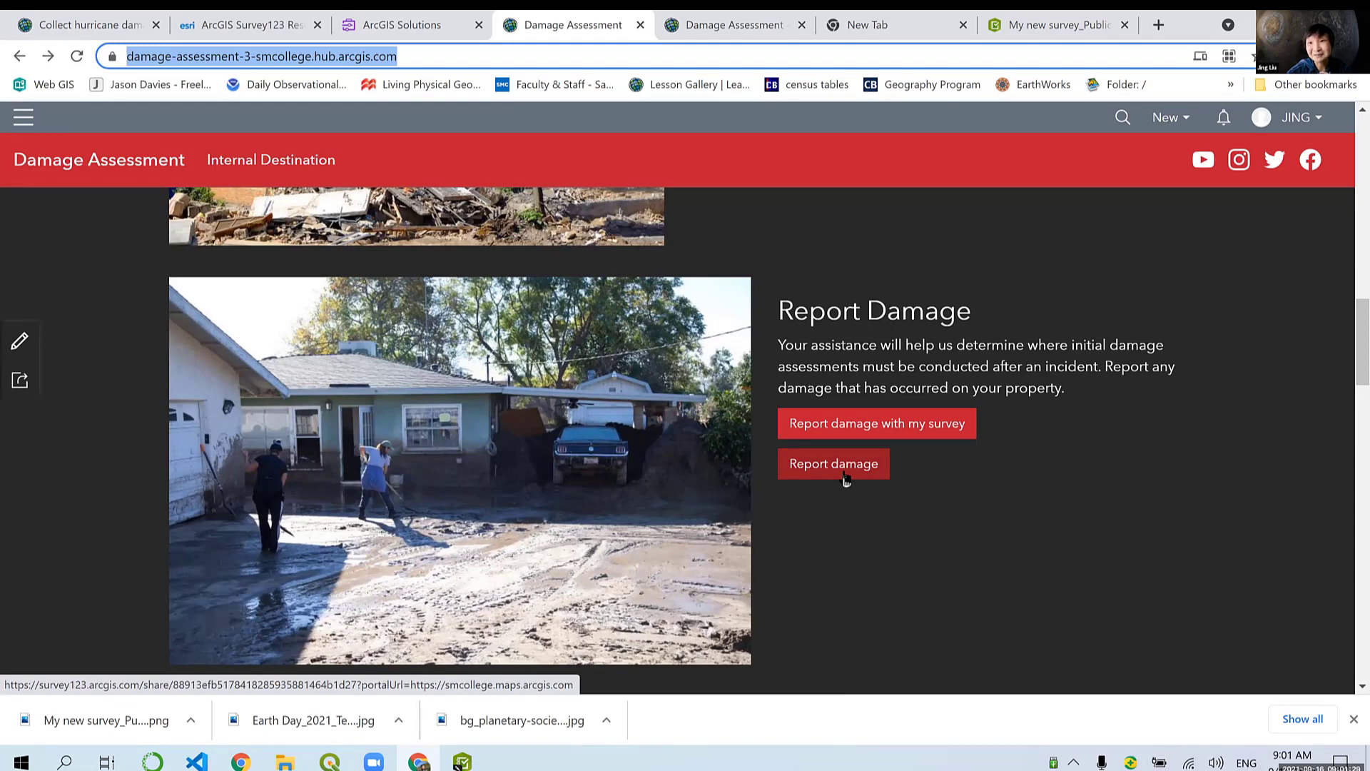
Step: Open the site's Internal Destination page and scroll down to its Windshield Damage Reports content
{"action": "left_click", "coordinate": [275, 164]}
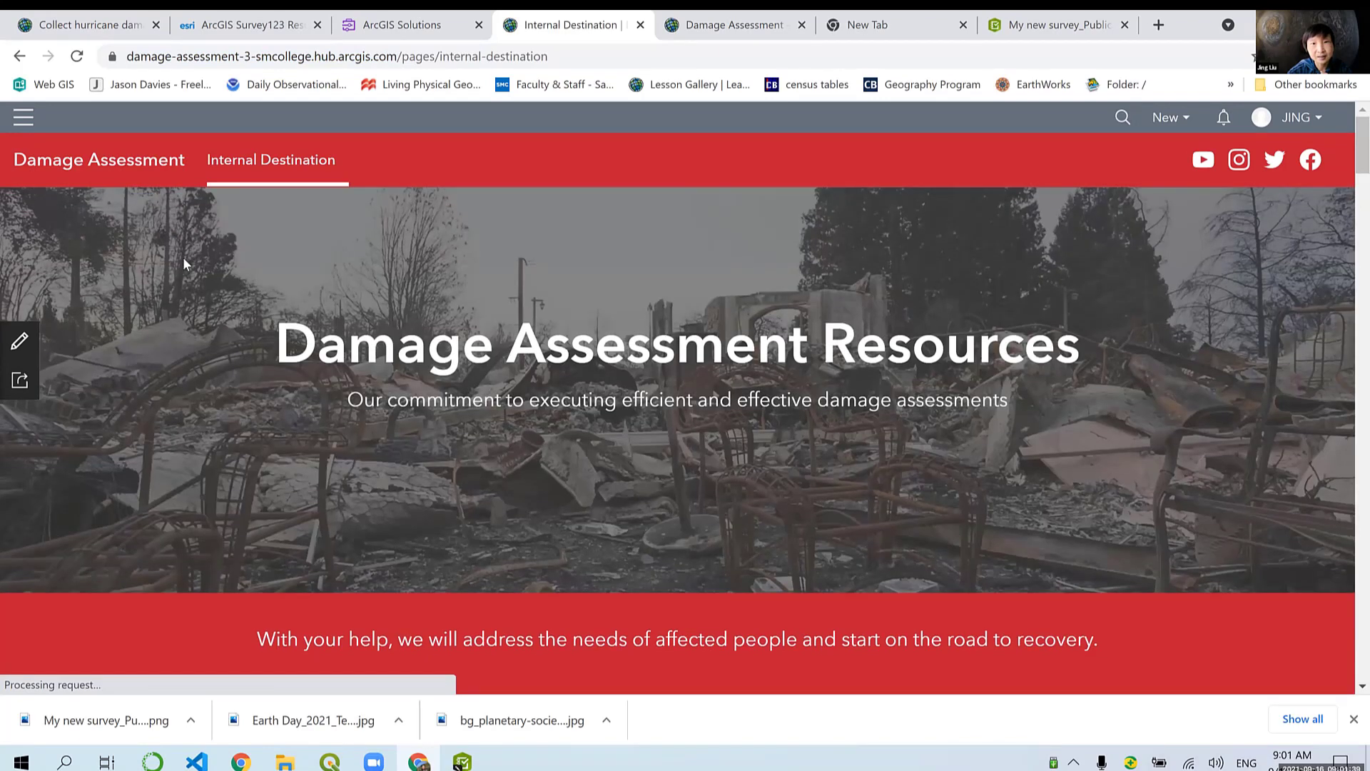
{"action": "scroll", "coordinate": [184, 264], "scroll_direction": "down", "scroll_amount": 10}
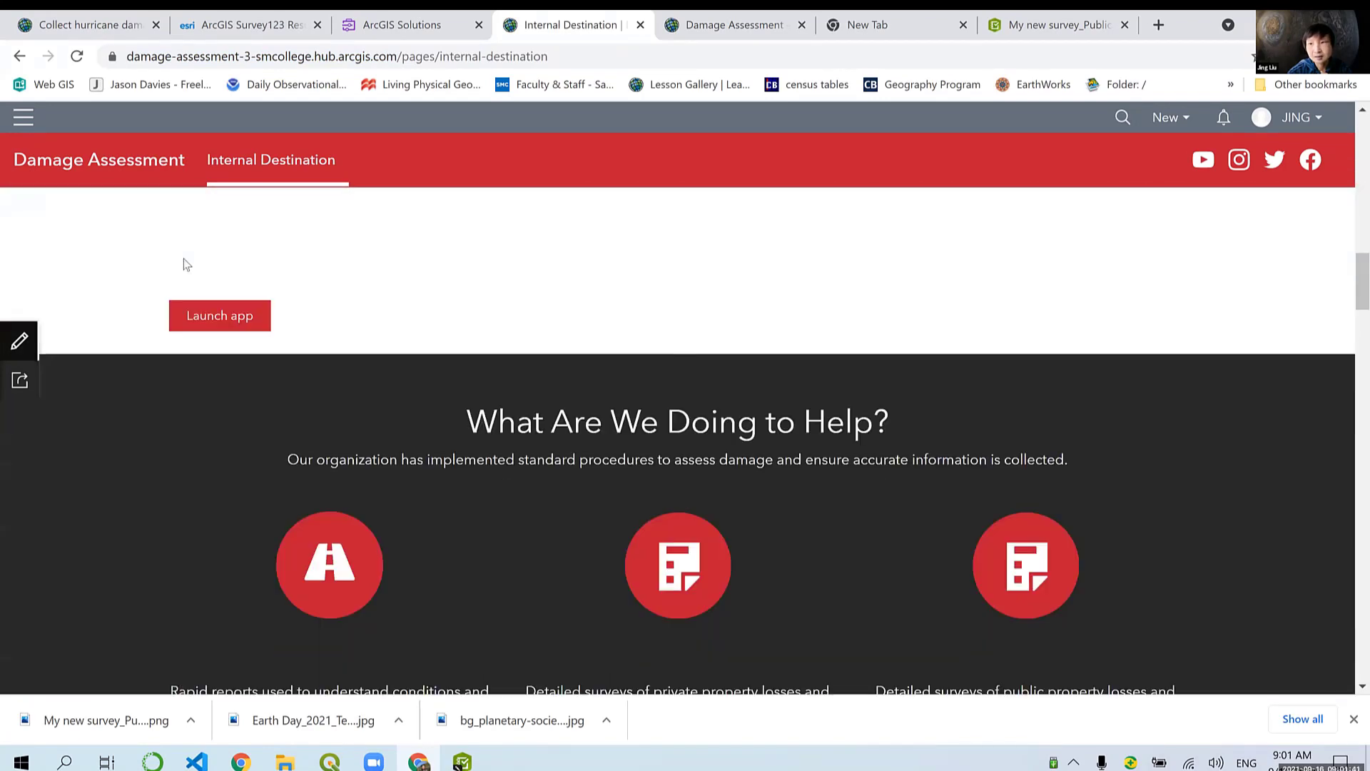
{"action": "scroll", "coordinate": [184, 264], "scroll_direction": "down", "scroll_amount": 6}
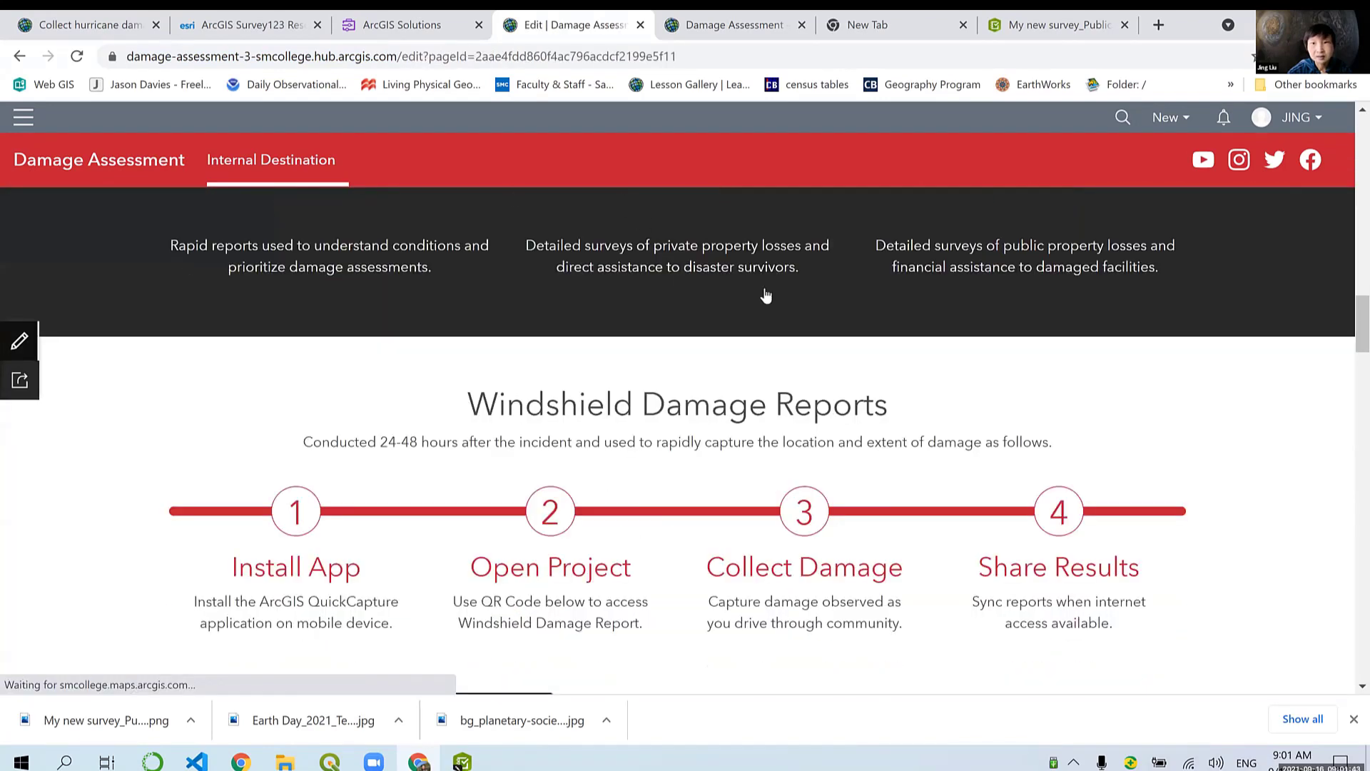
Step: Delete the Windshield Damage Reports text card from the page
{"action": "scroll", "coordinate": [865, 381], "scroll_direction": "up", "scroll_amount": 4}
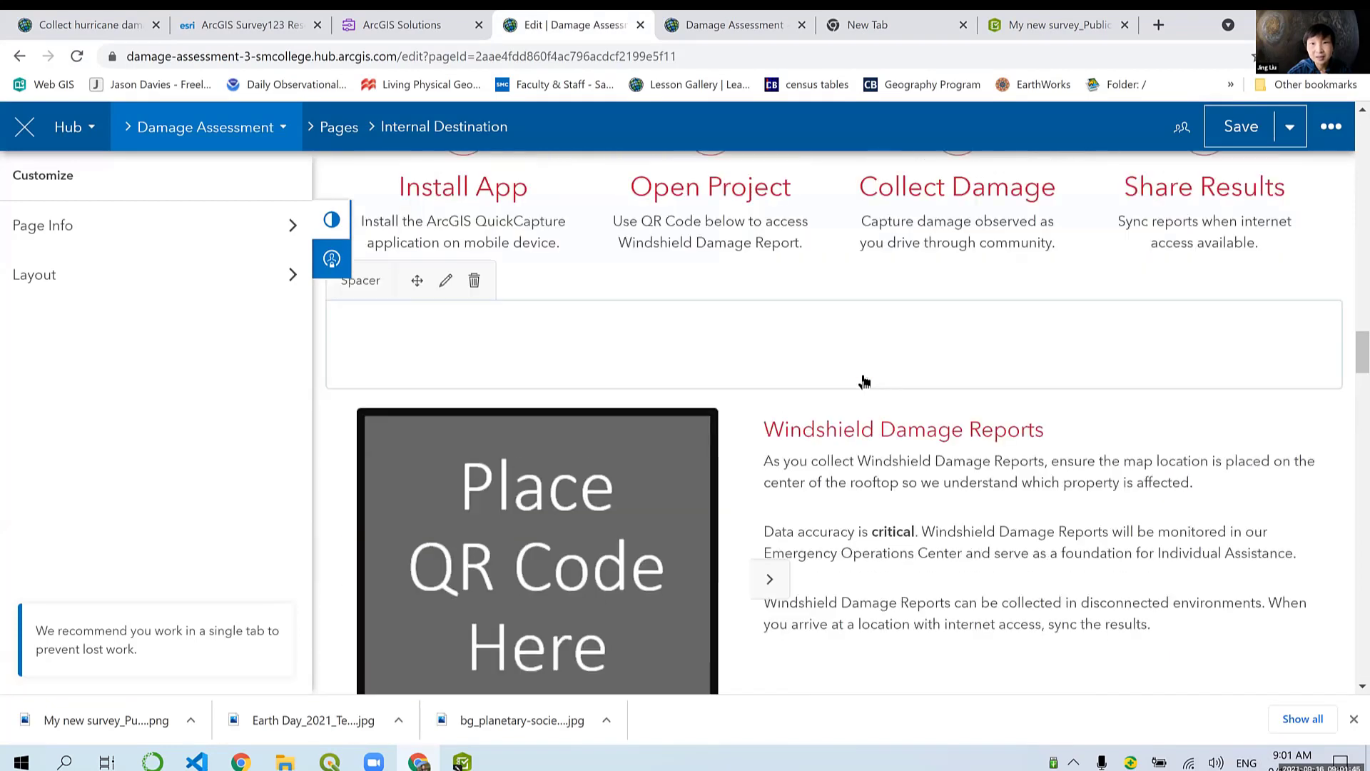
{"action": "scroll", "coordinate": [864, 382], "scroll_direction": "up", "scroll_amount": 1}
{"action": "scroll", "coordinate": [864, 382], "scroll_direction": "up", "scroll_amount": 2}
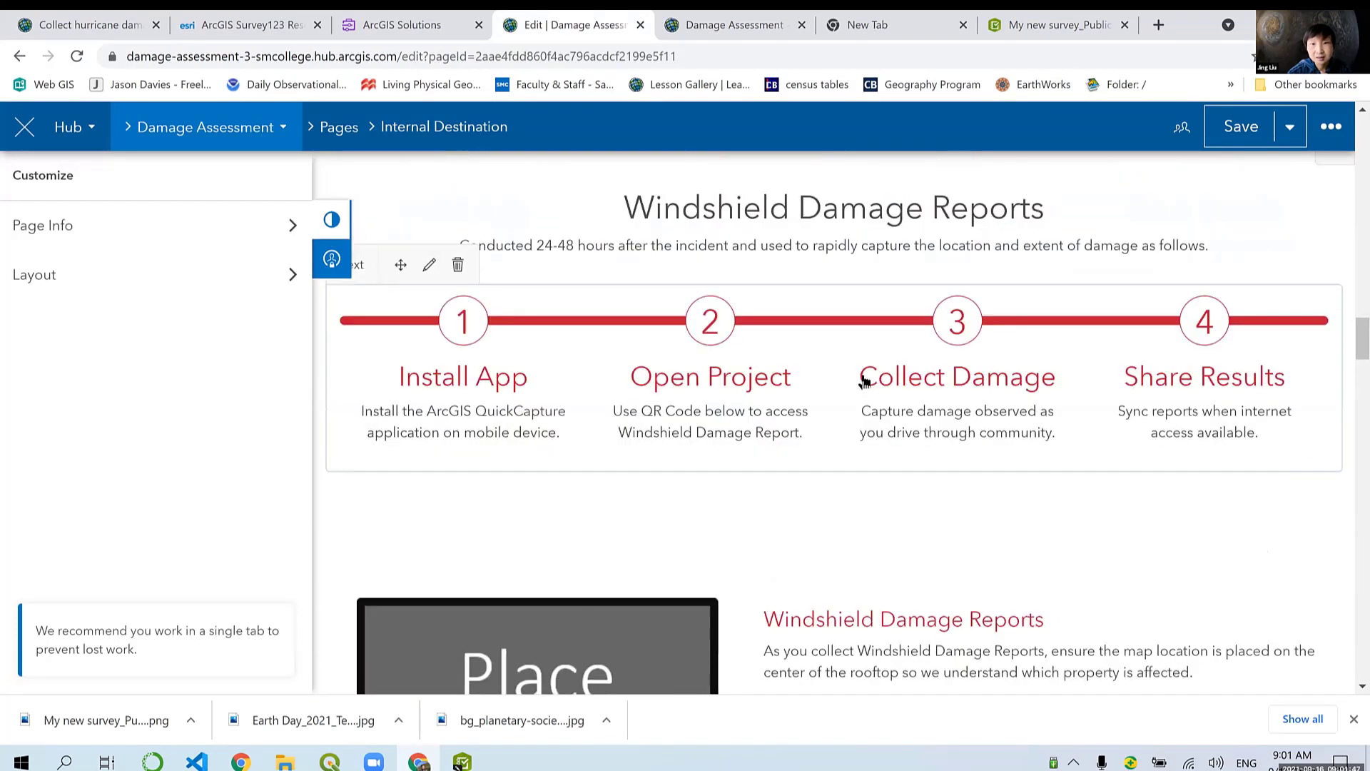
{"action": "scroll", "coordinate": [865, 382], "scroll_direction": "down", "scroll_amount": 8}
{"action": "scroll", "coordinate": [927, 314], "scroll_direction": "down", "scroll_amount": 1}
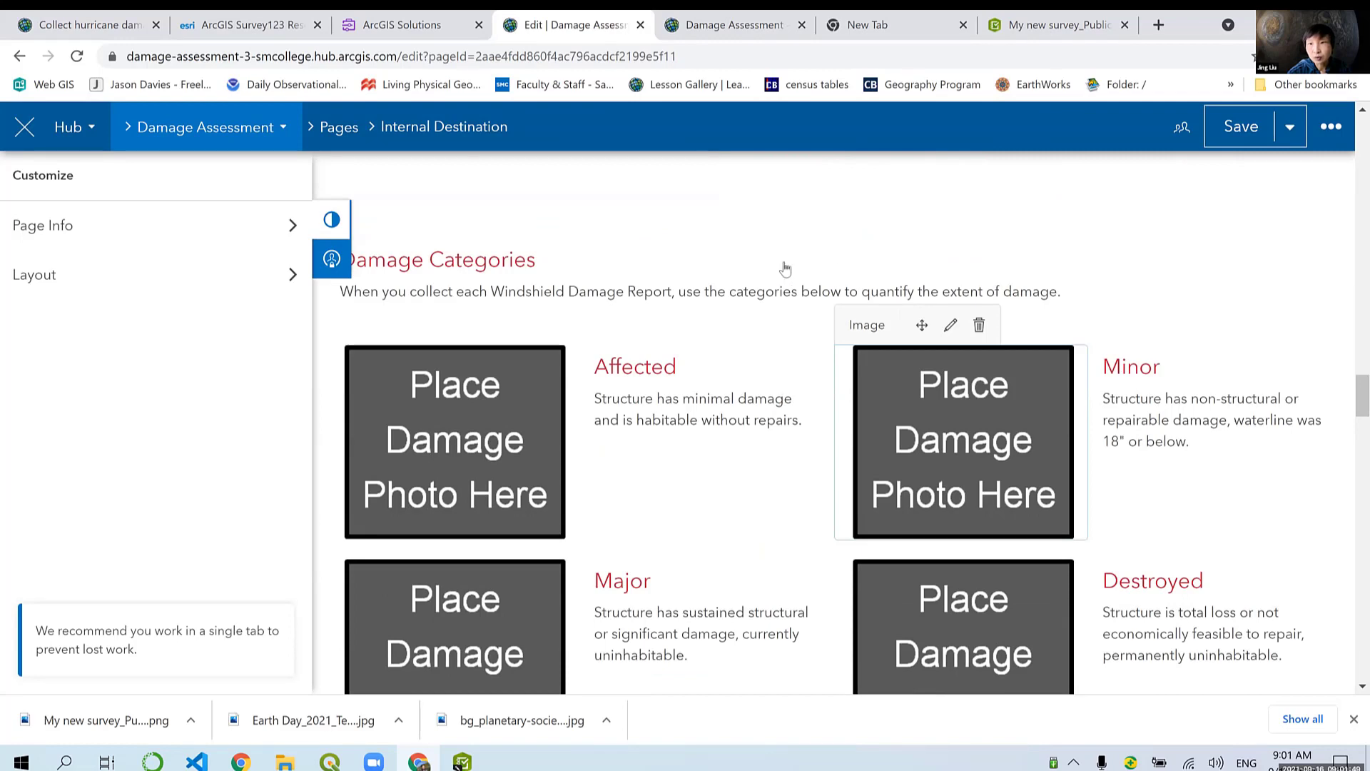
{"action": "scroll", "coordinate": [892, 285], "scroll_direction": "up", "scroll_amount": 7}
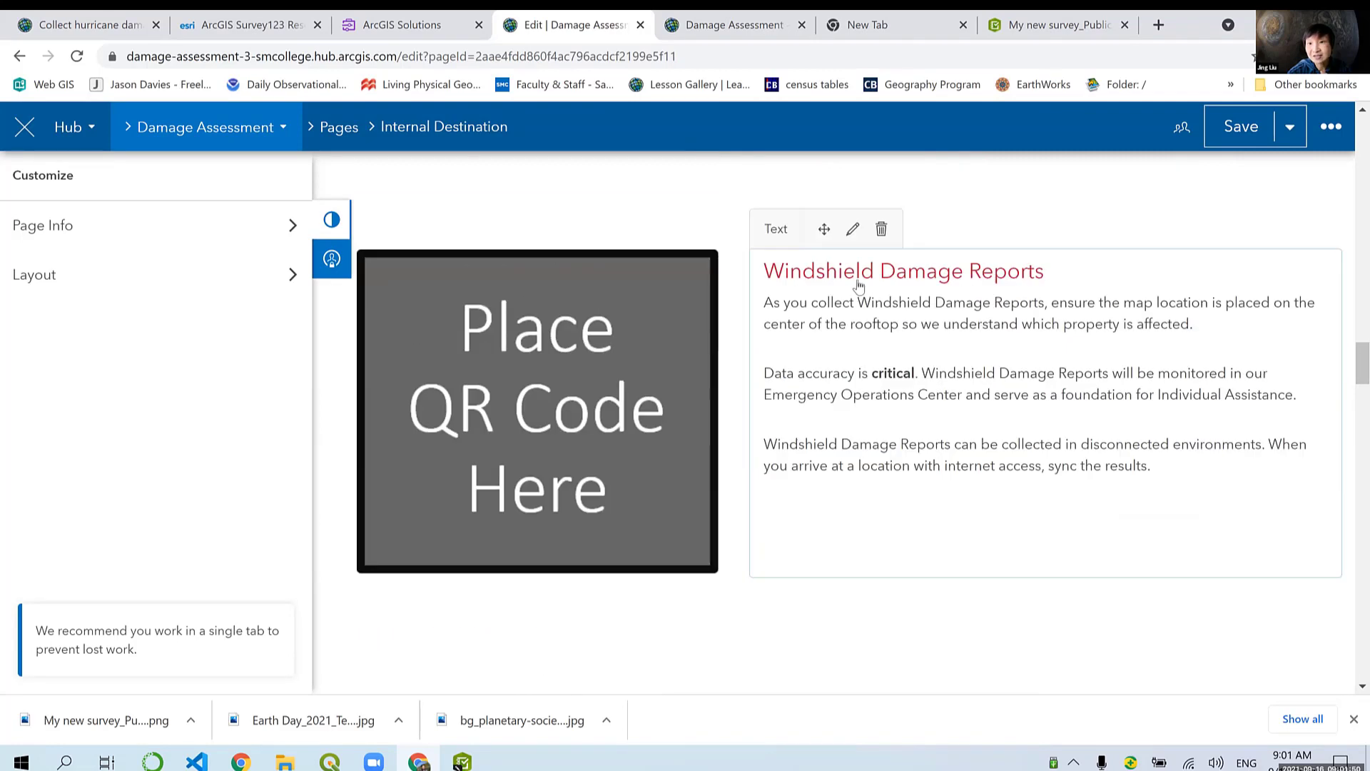
{"action": "left_click", "coordinate": [881, 228]}
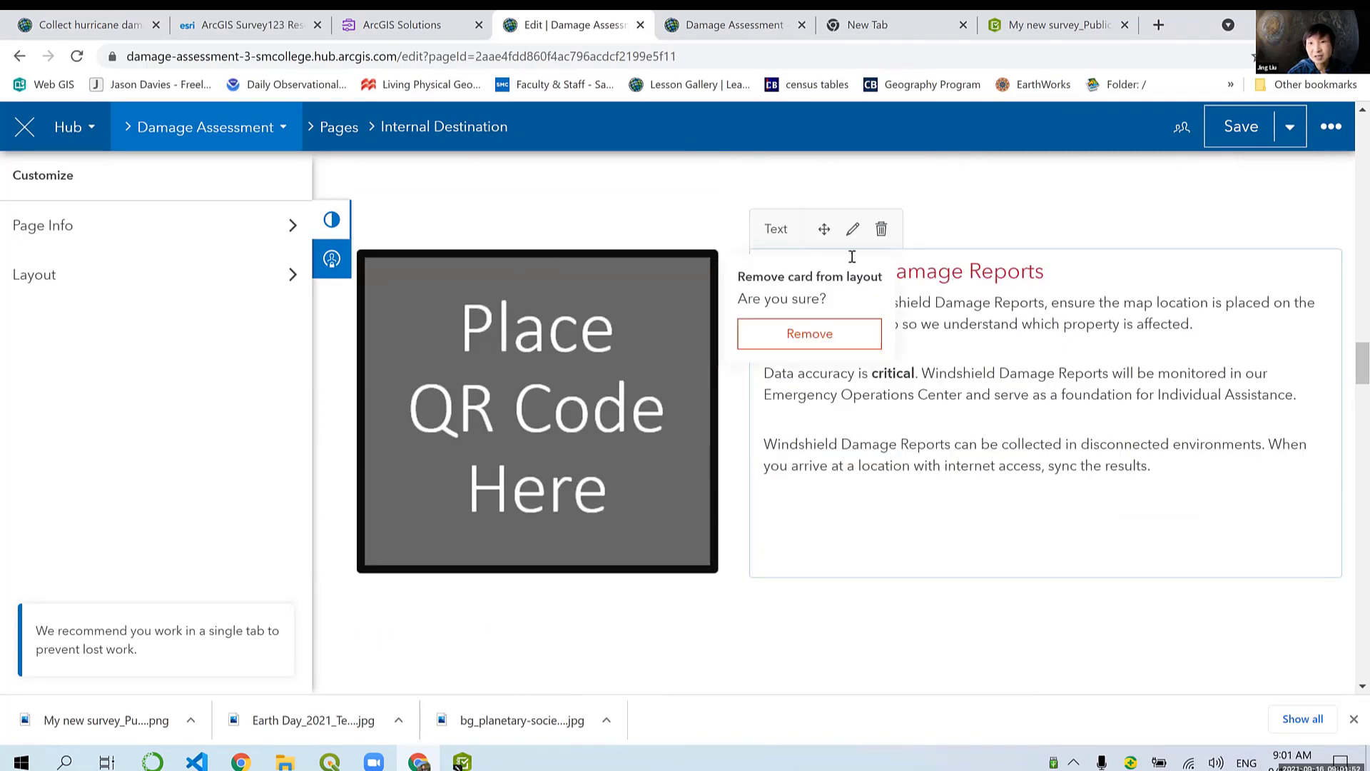
{"action": "left_click", "coordinate": [811, 330]}
Step: Remove the QR code placeholder and the empty spacer above Damage Categories
{"action": "left_click", "coordinate": [471, 229]}
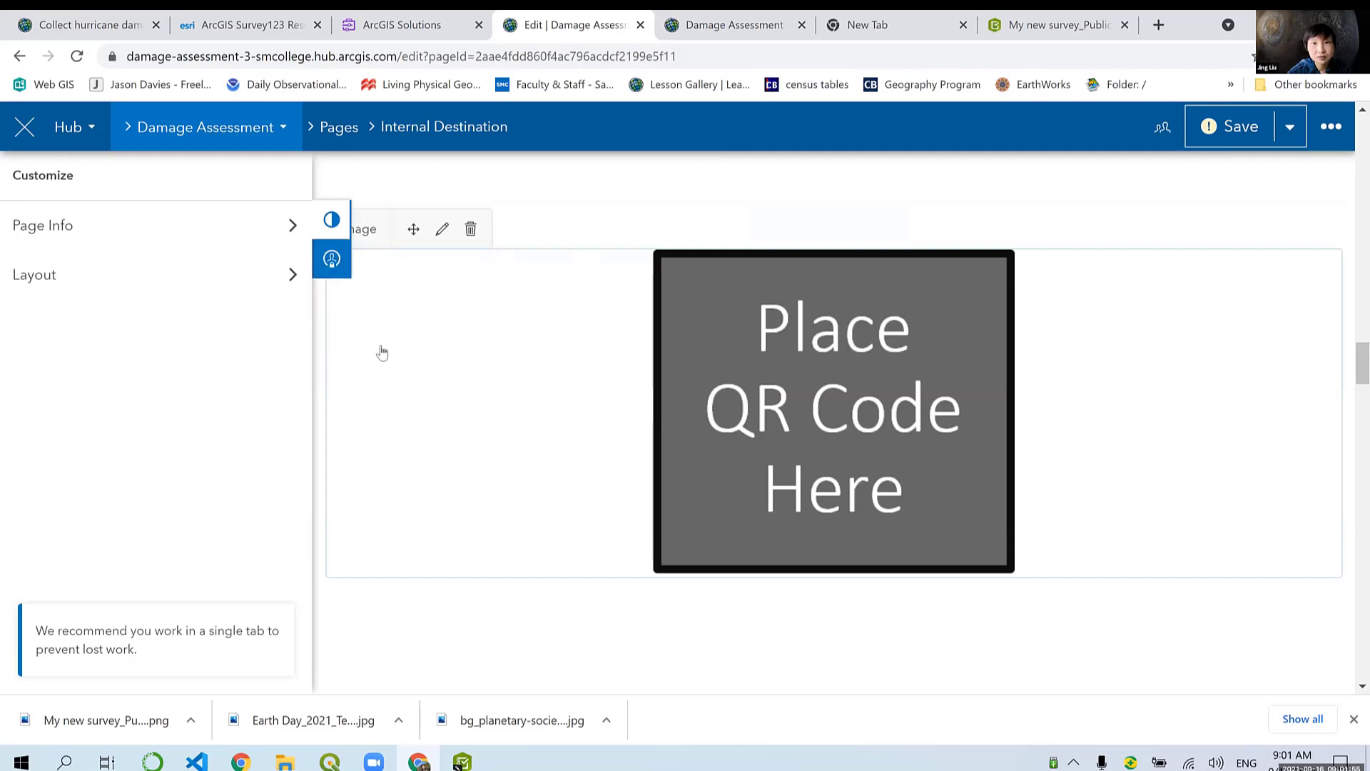
{"action": "left_click", "coordinate": [369, 341]}
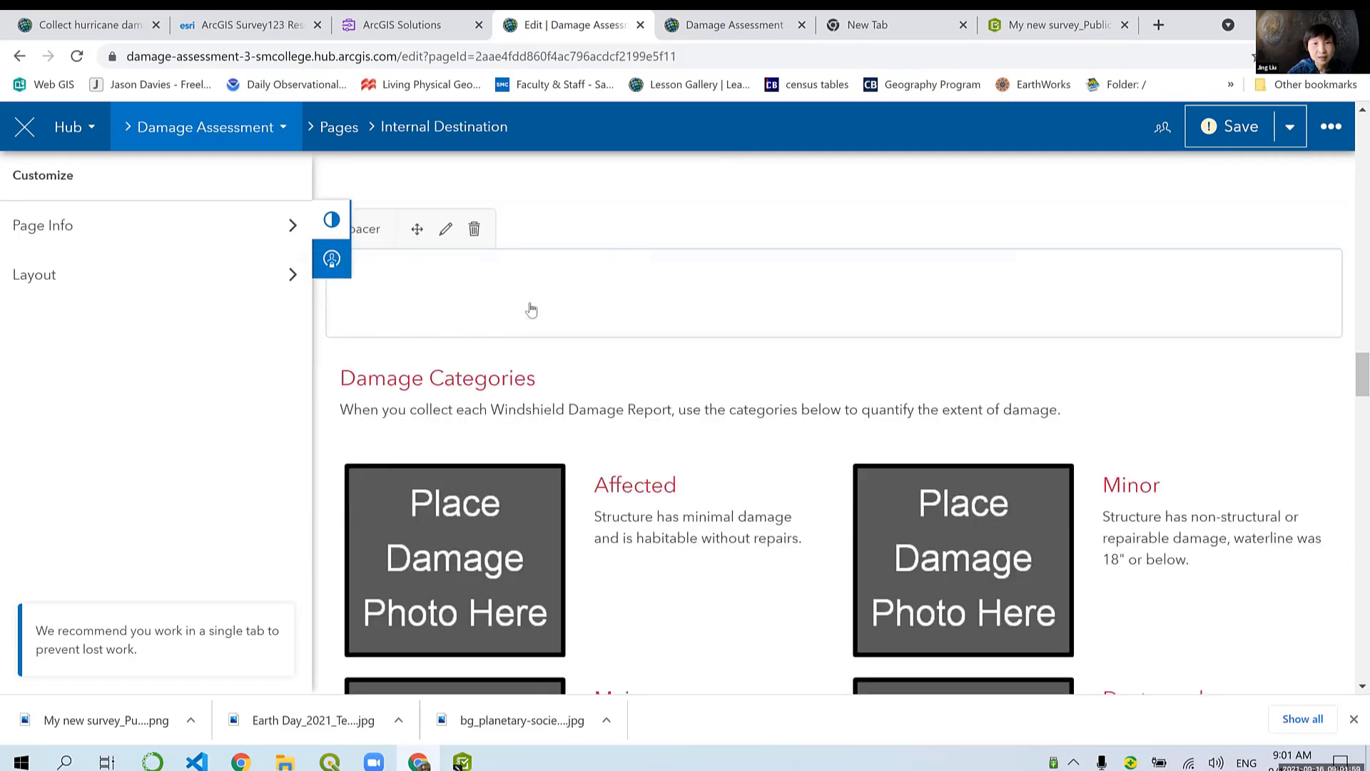
{"action": "left_click", "coordinate": [474, 230]}
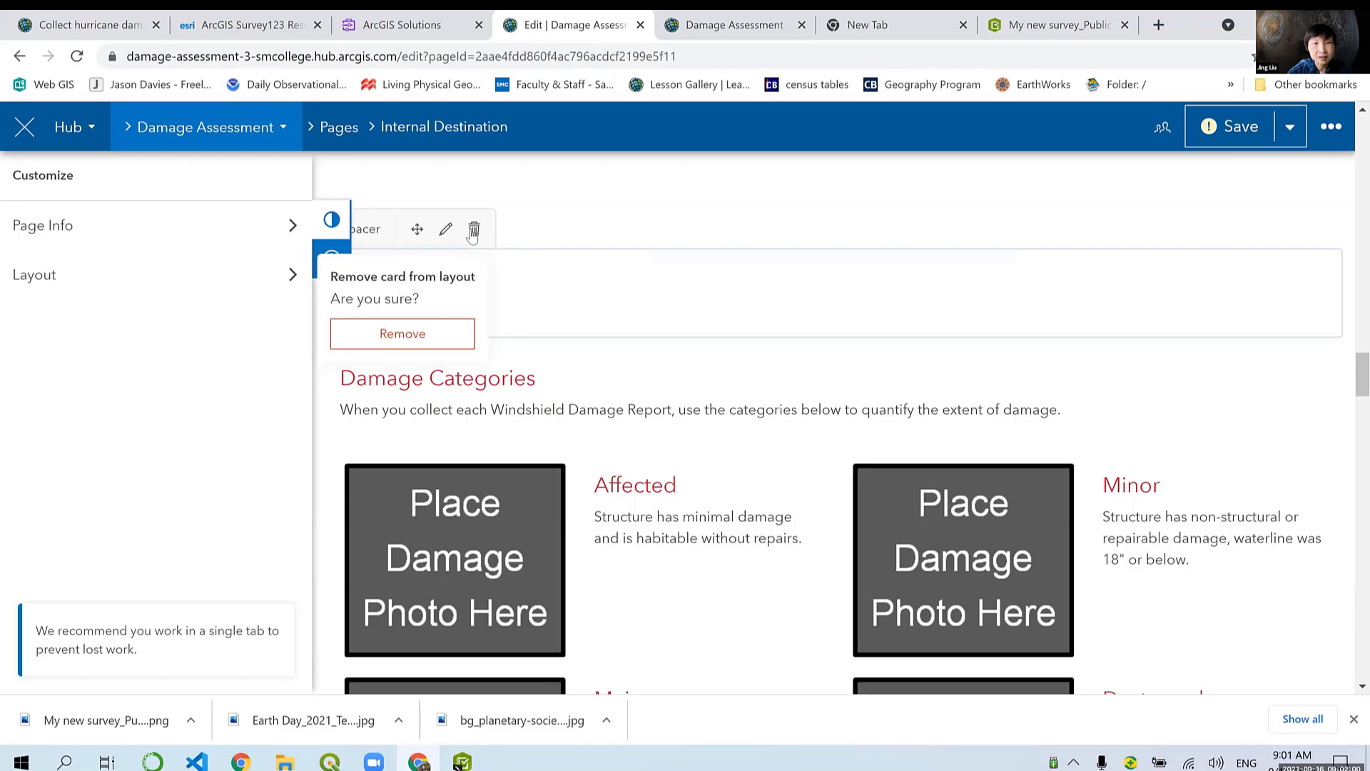
{"action": "left_click", "coordinate": [411, 331]}
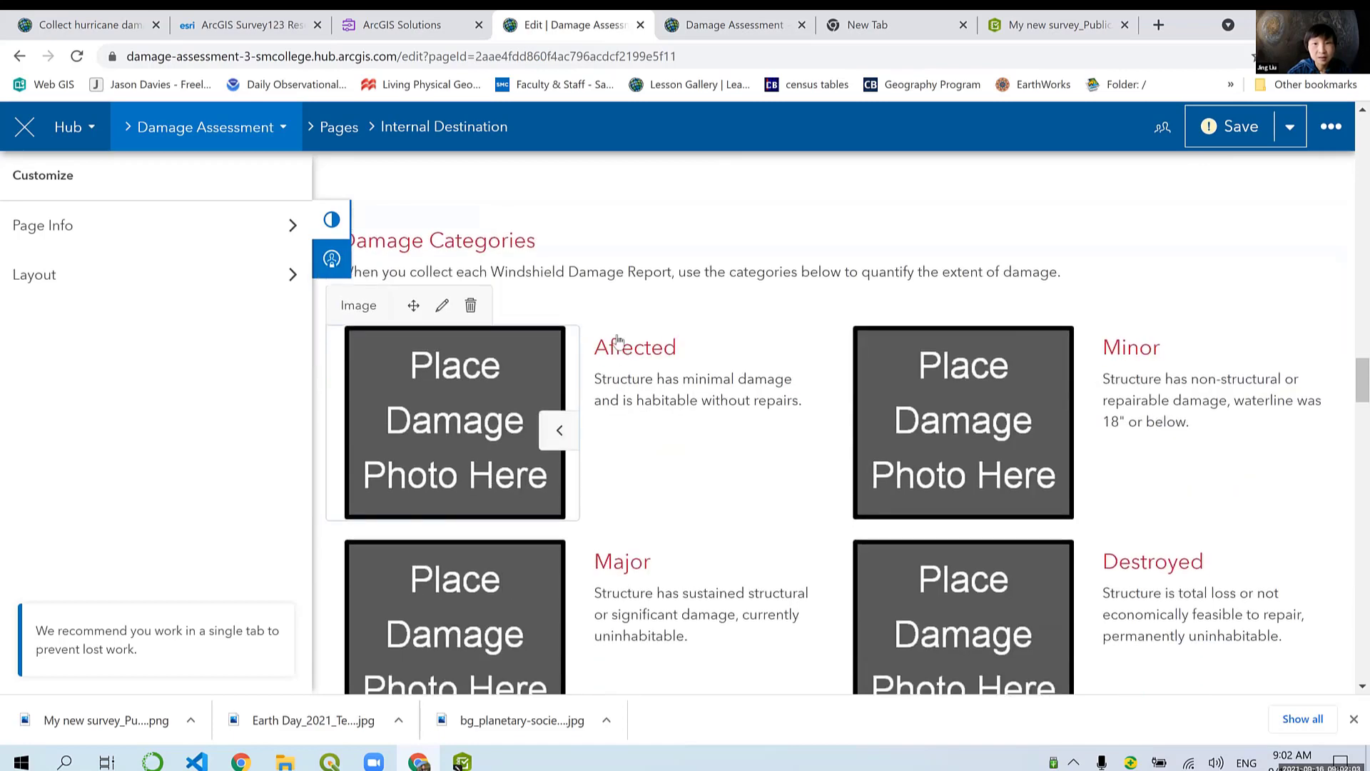
Step: Review the rest of the edited page, then close the page editor
{"action": "scroll", "coordinate": [756, 314], "scroll_direction": "down", "scroll_amount": 1}
{"action": "scroll", "coordinate": [927, 335], "scroll_direction": "down", "scroll_amount": 4}
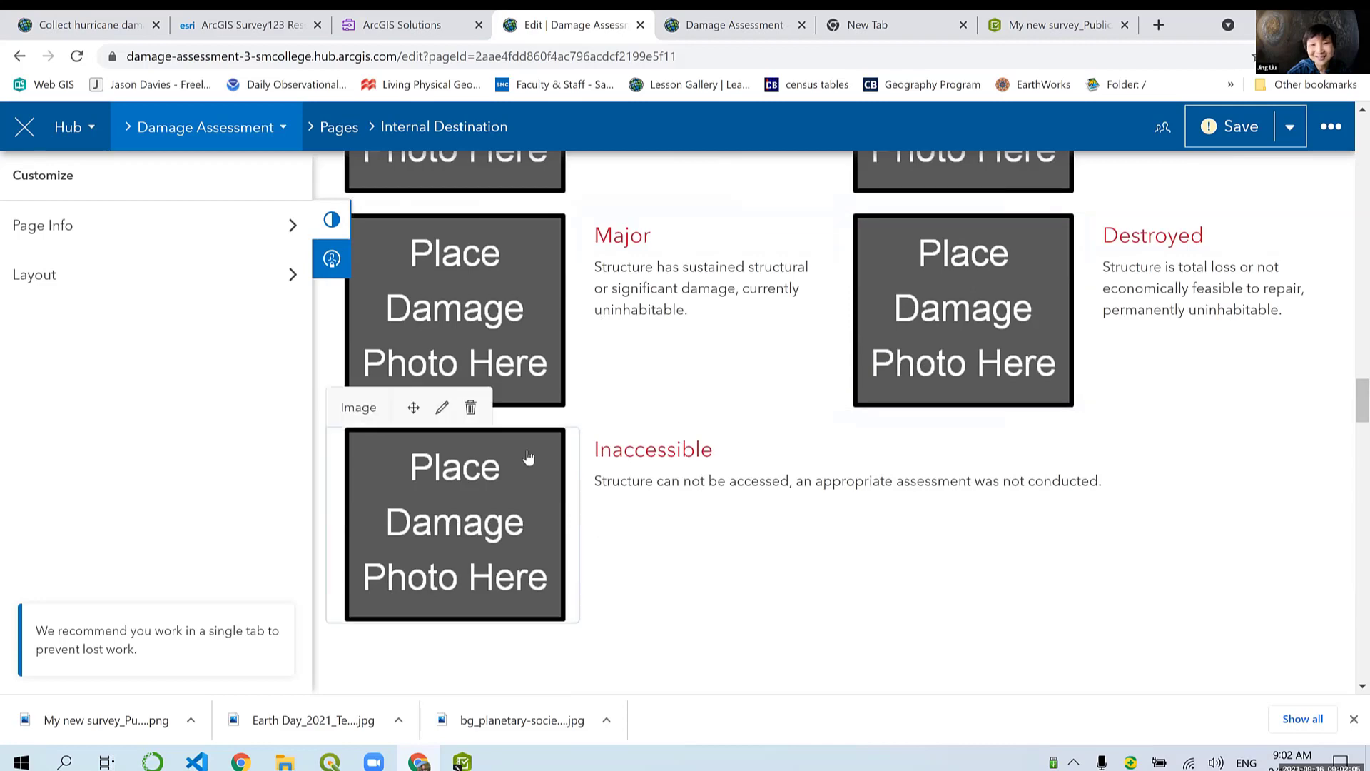
{"action": "scroll", "coordinate": [527, 457], "scroll_direction": "down", "scroll_amount": 4}
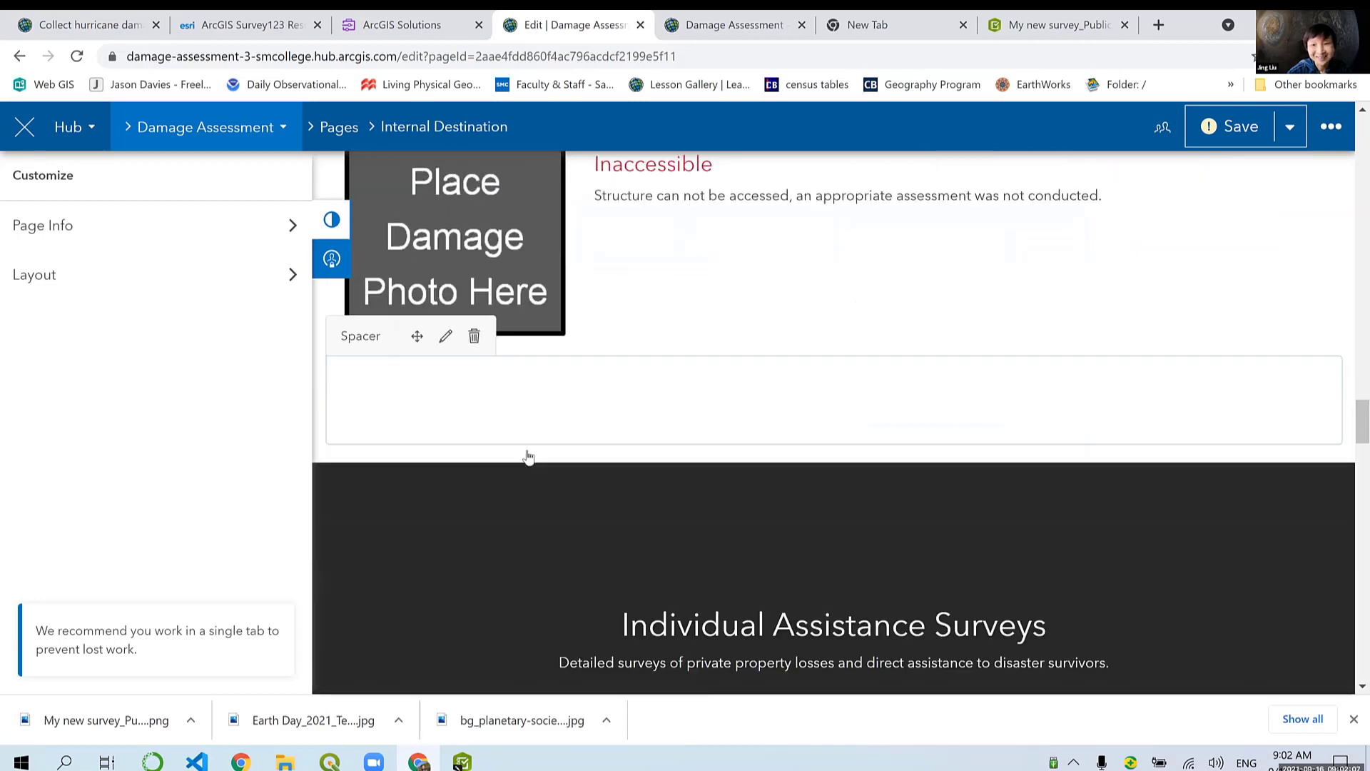
{"action": "scroll", "coordinate": [528, 457], "scroll_direction": "down", "scroll_amount": 3}
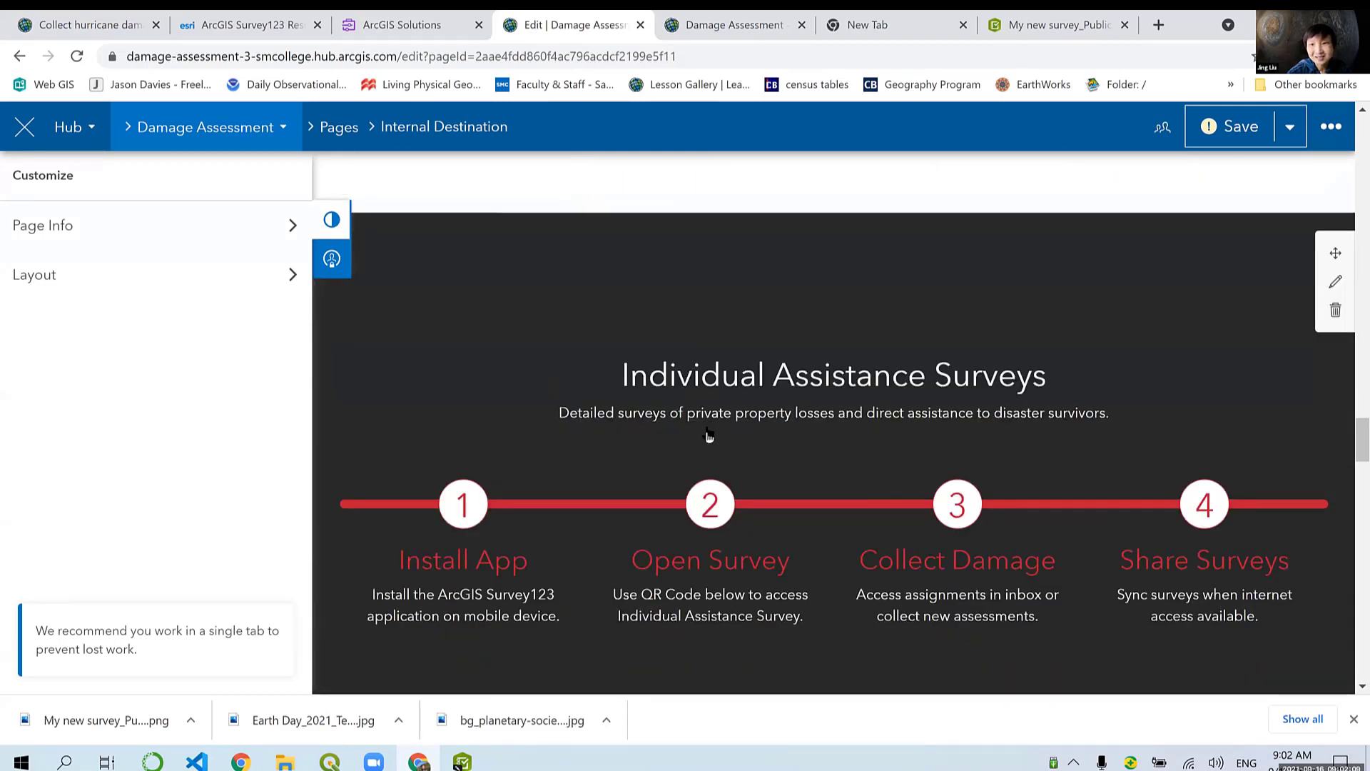
{"action": "scroll", "coordinate": [709, 435], "scroll_direction": "down", "scroll_amount": 6}
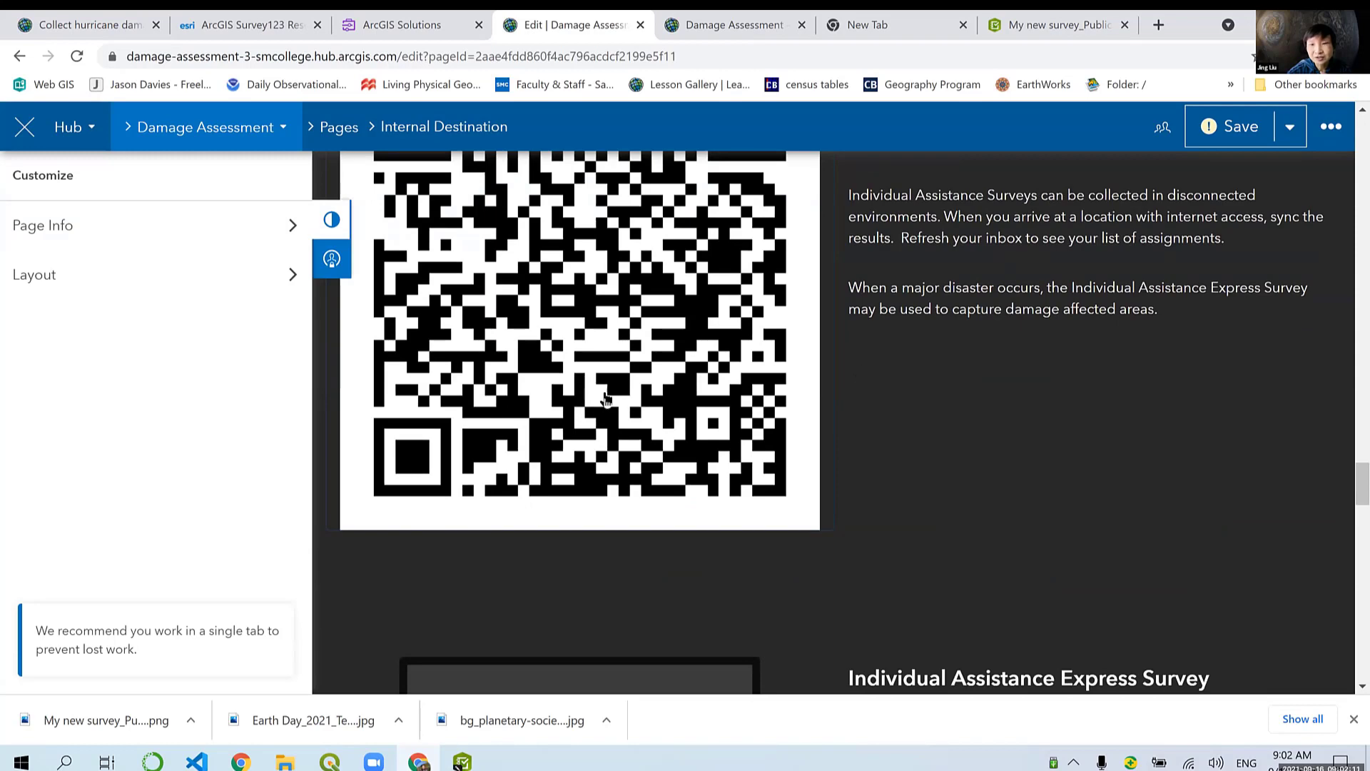
{"action": "scroll", "coordinate": [653, 414], "scroll_direction": "up", "scroll_amount": 4}
{"action": "scroll", "coordinate": [656, 412], "scroll_direction": "down", "scroll_amount": 5}
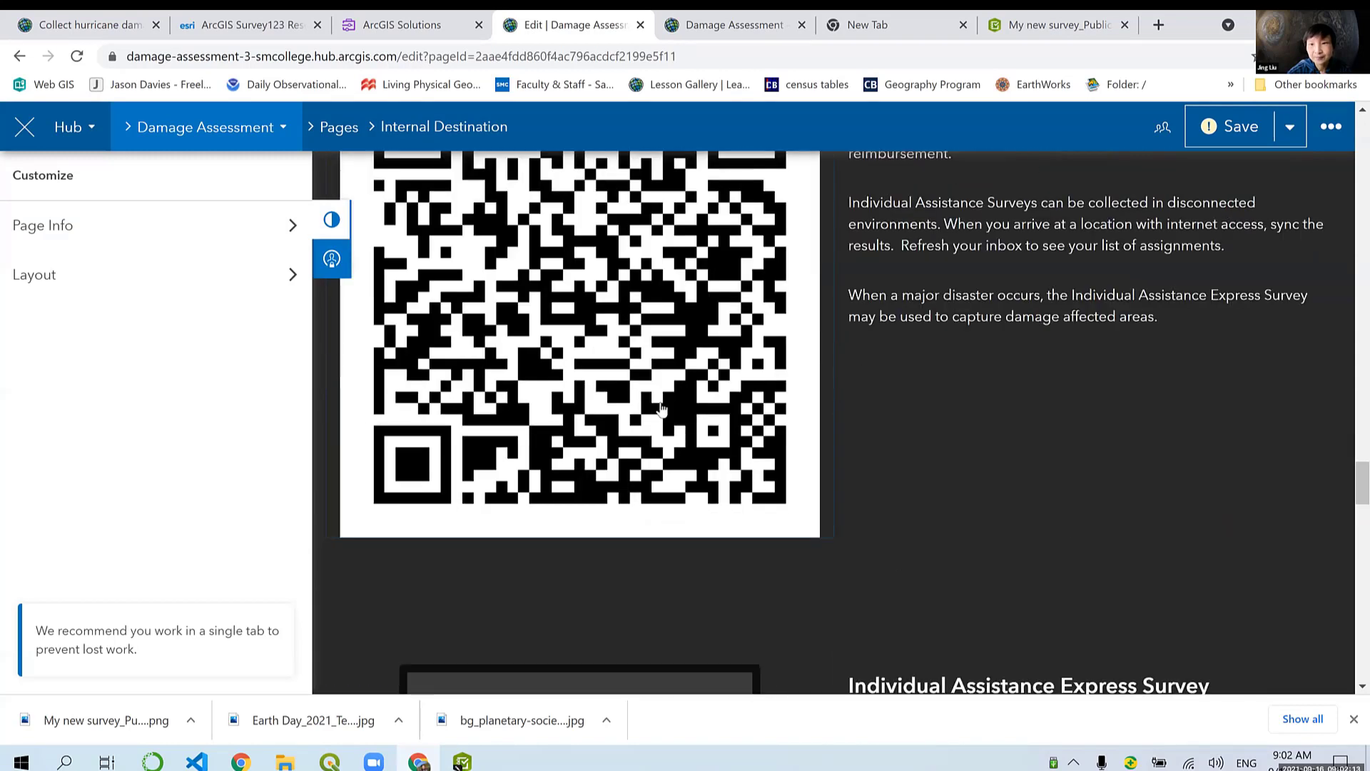
{"action": "scroll", "coordinate": [963, 269], "scroll_direction": "down", "scroll_amount": 3}
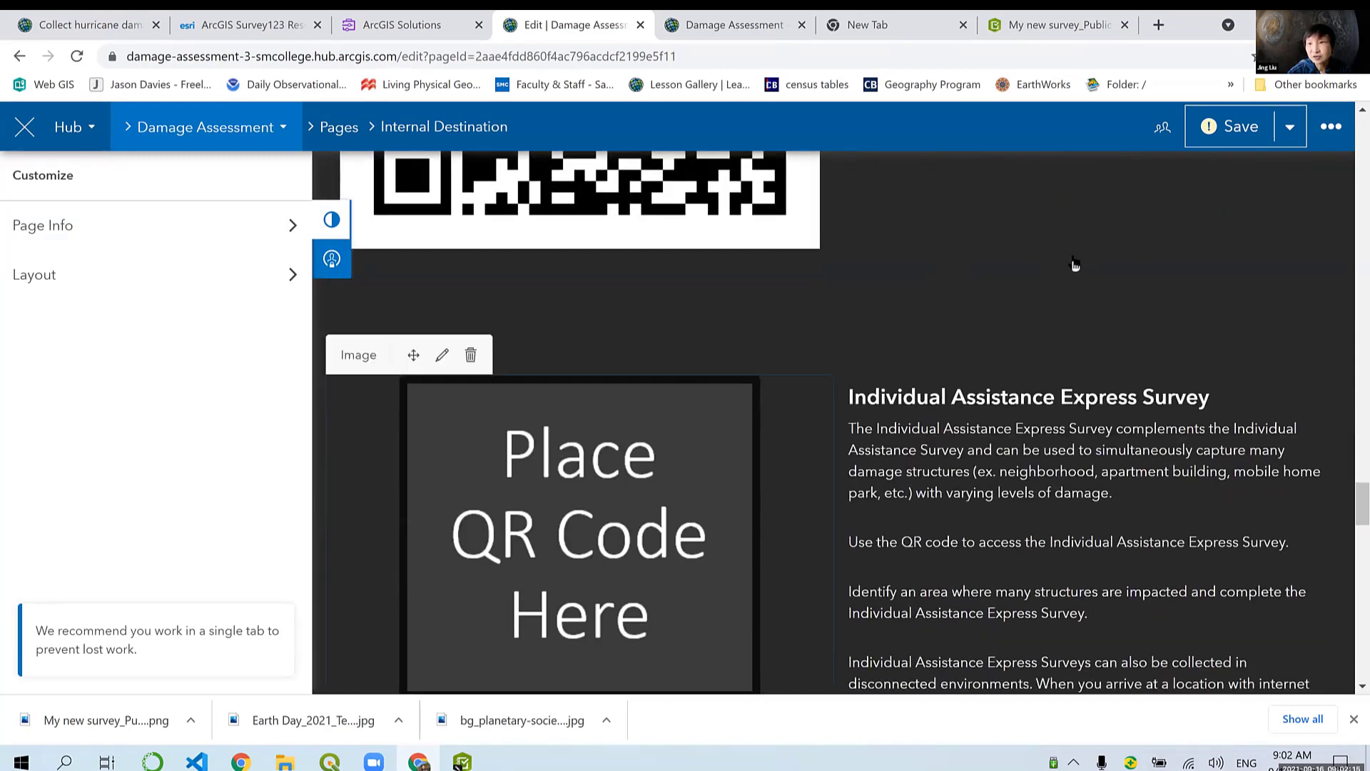
{"action": "scroll", "coordinate": [1074, 264], "scroll_direction": "down", "scroll_amount": 2}
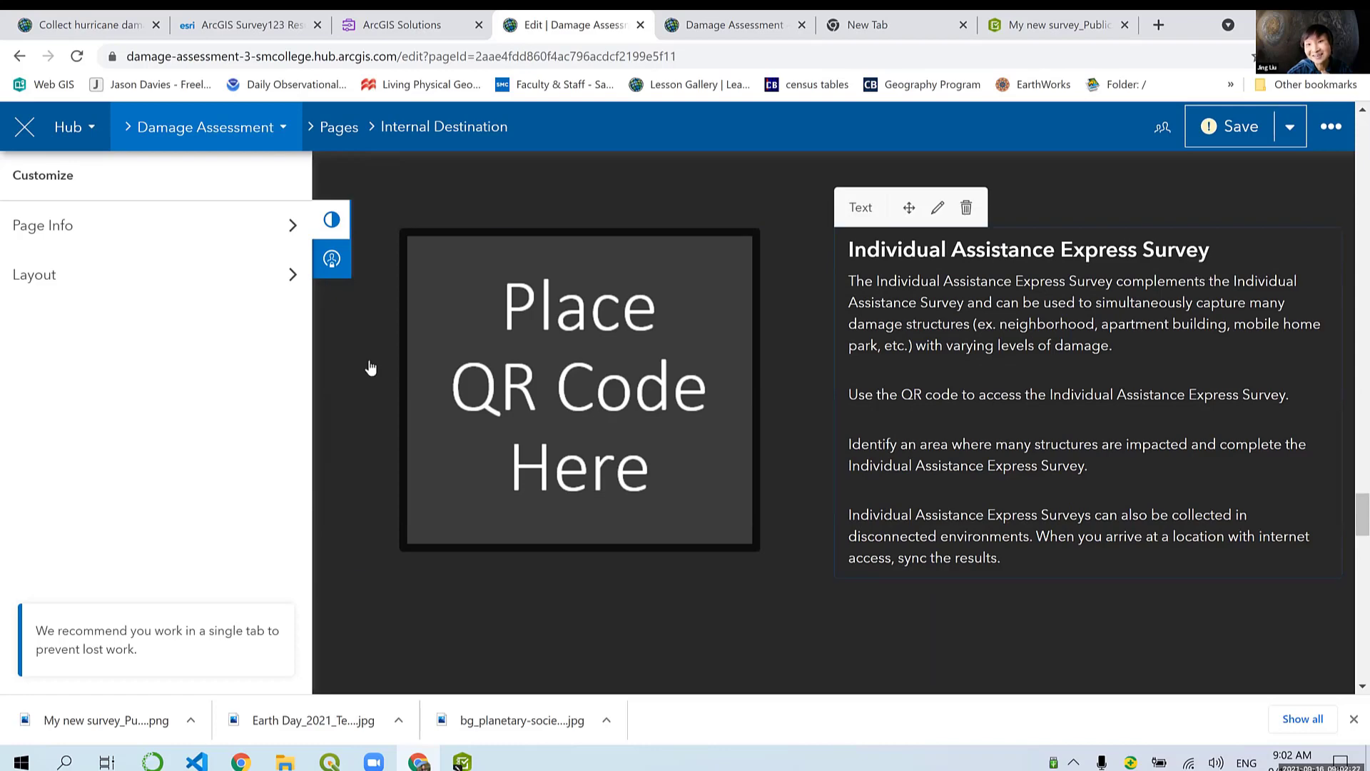
{"action": "scroll", "coordinate": [654, 402], "scroll_direction": "down", "scroll_amount": 1}
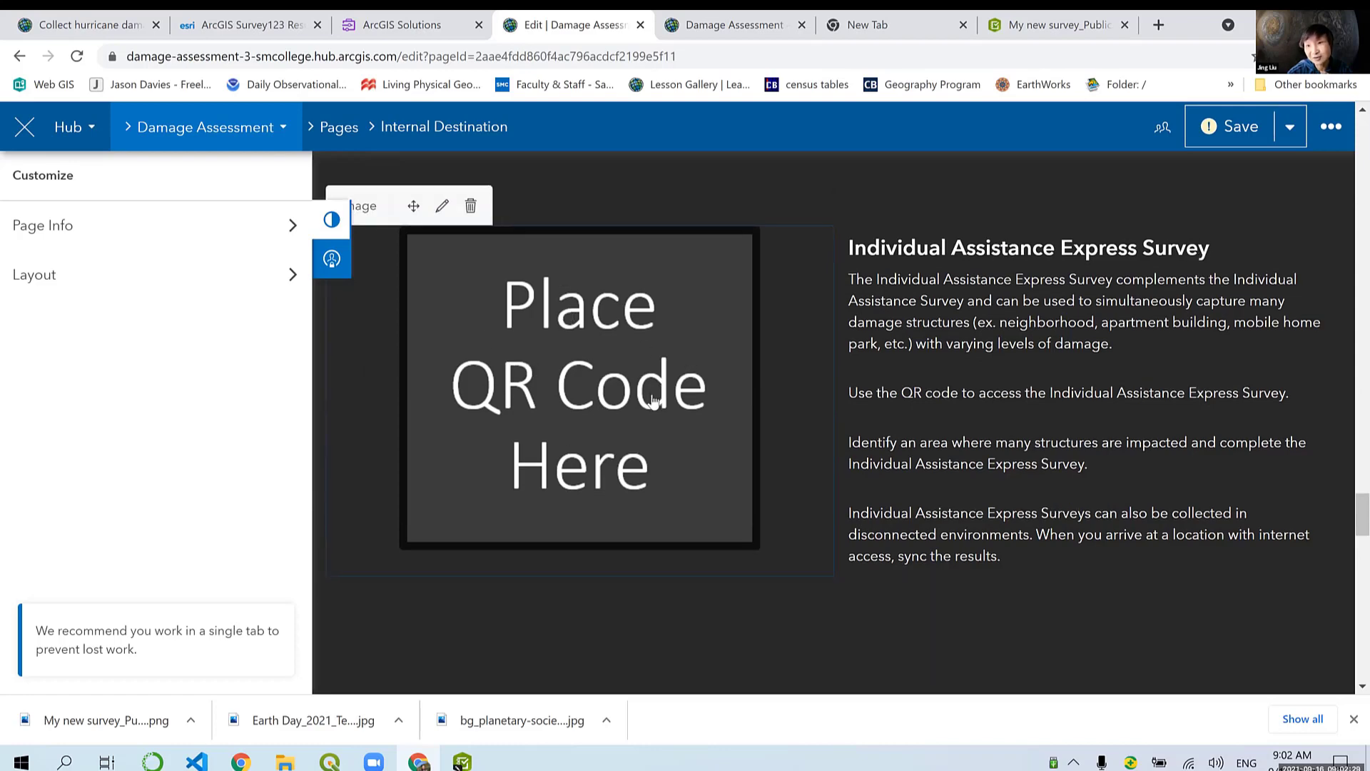
{"action": "scroll", "coordinate": [653, 402], "scroll_direction": "down", "scroll_amount": 8}
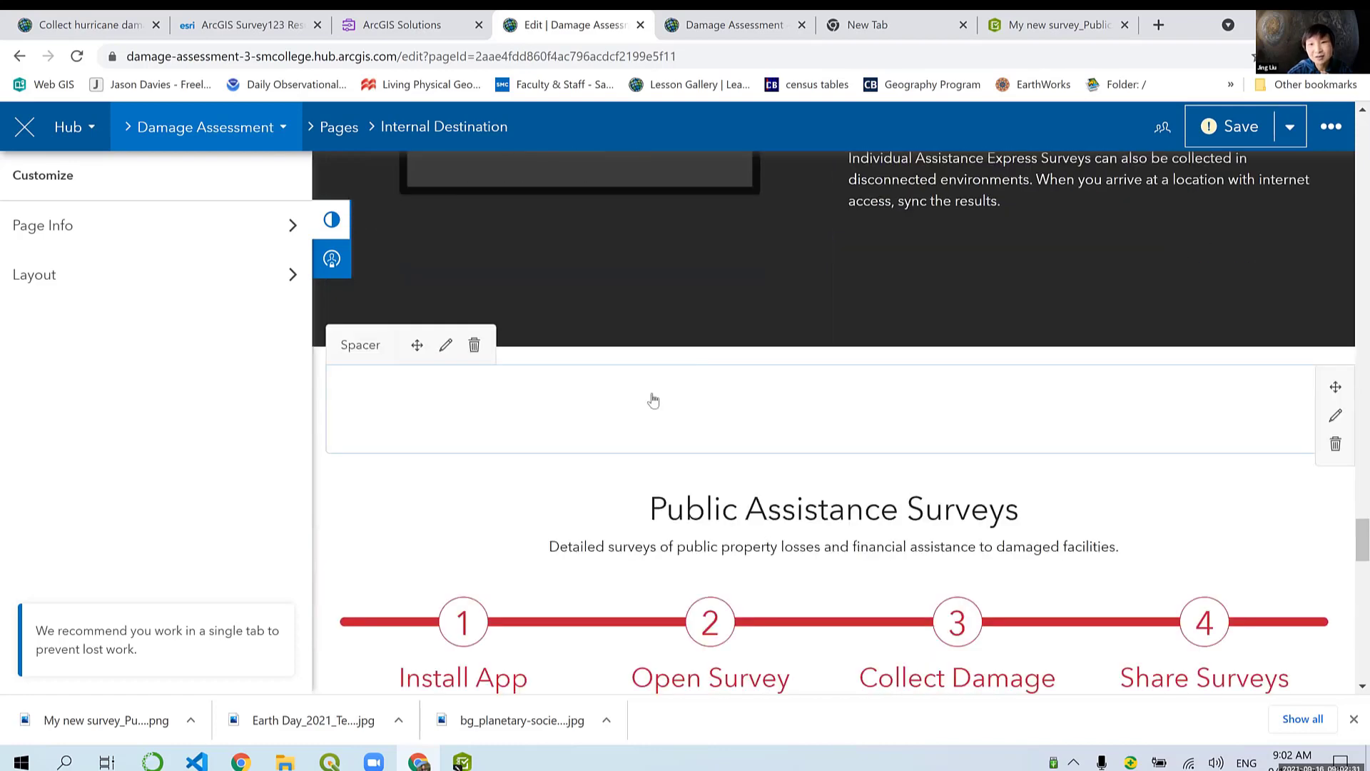
{"action": "scroll", "coordinate": [654, 399], "scroll_direction": "up", "scroll_amount": 2}
{"action": "scroll", "coordinate": [657, 397], "scroll_direction": "down", "scroll_amount": 8}
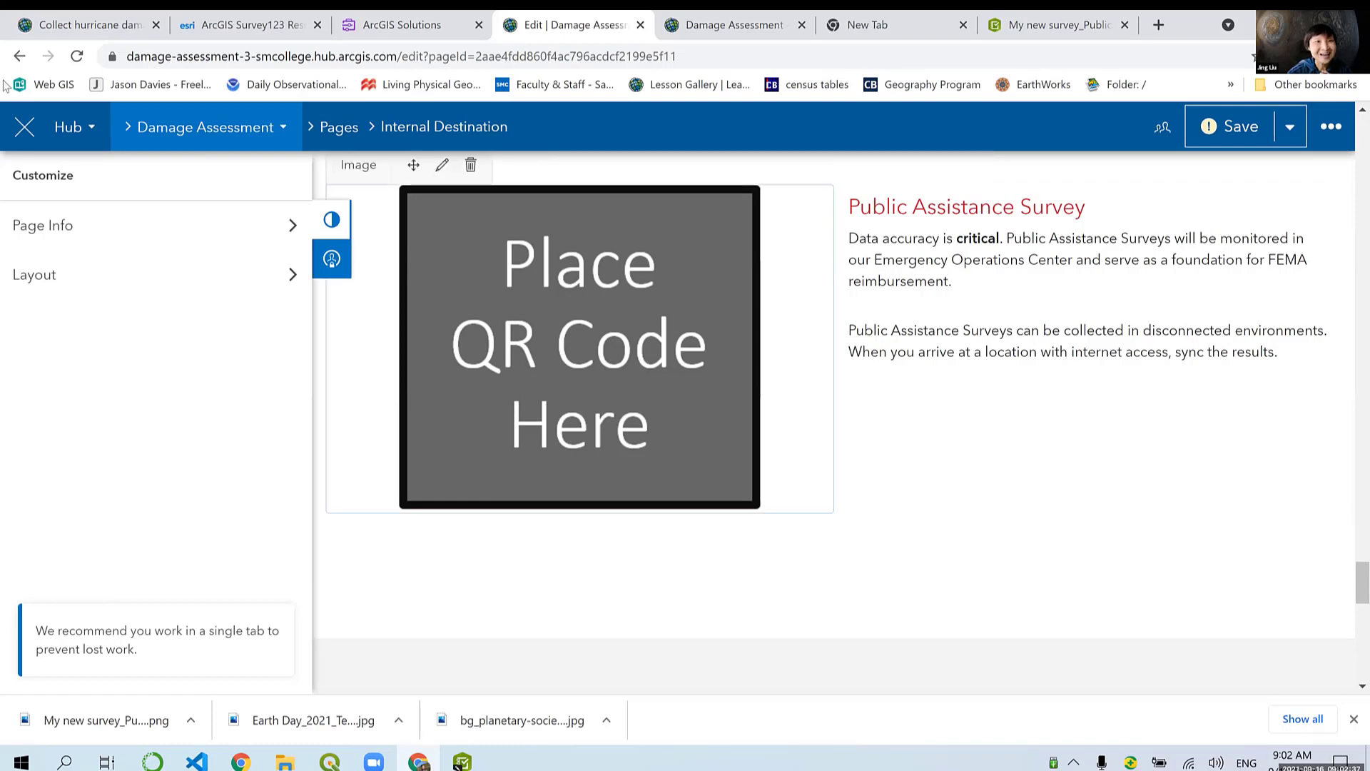
{"action": "left_click", "coordinate": [25, 129]}
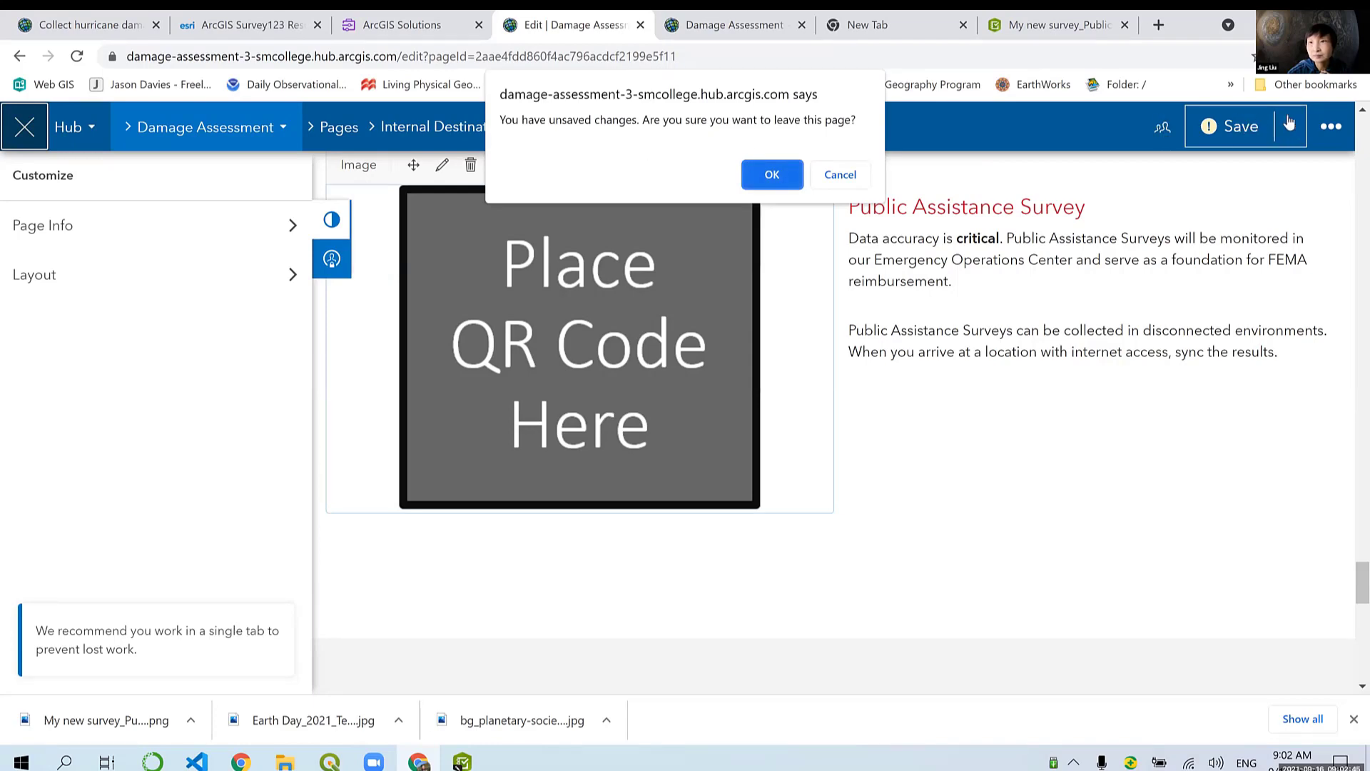
Step: Discard the unsaved edits to return to the live Damage Assessment Resources page, selecting its URL
{"action": "left_click", "coordinate": [757, 182]}
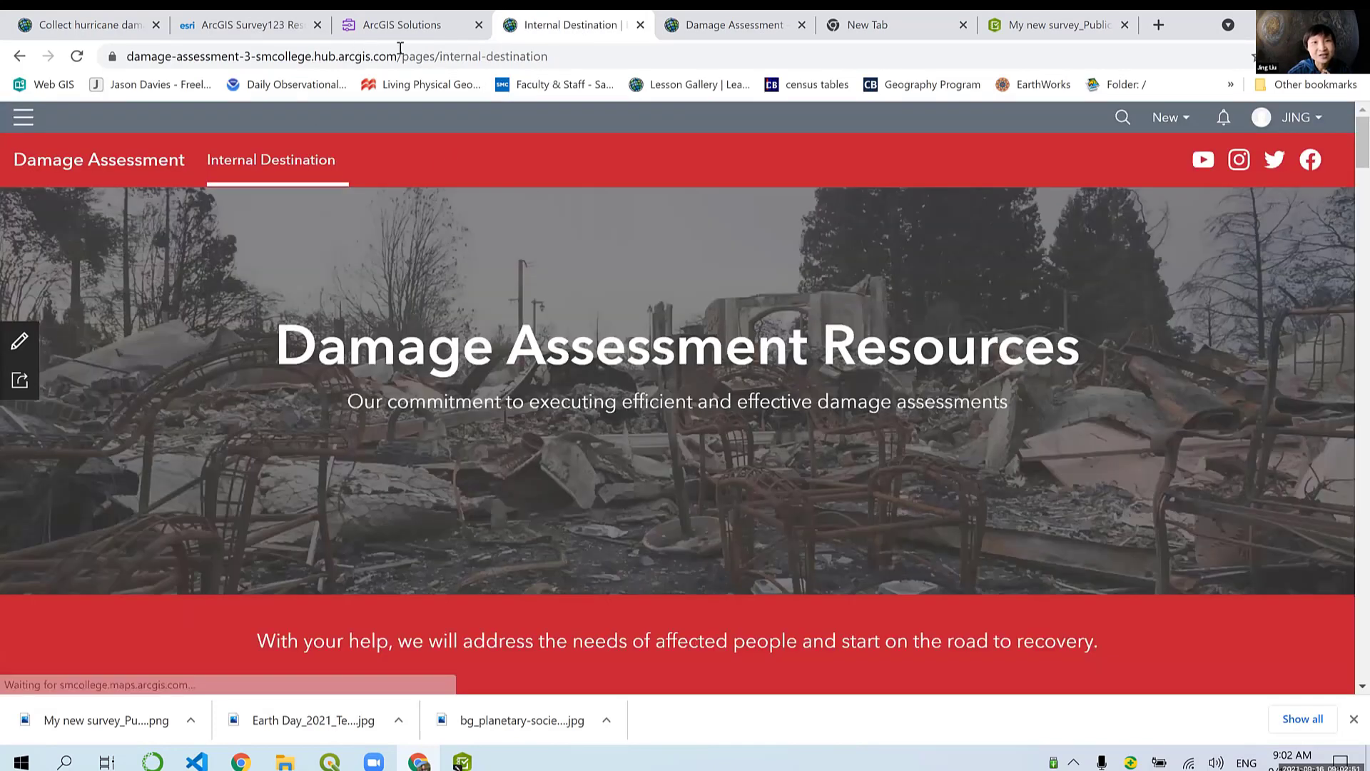
{"action": "left_click", "coordinate": [441, 57]}
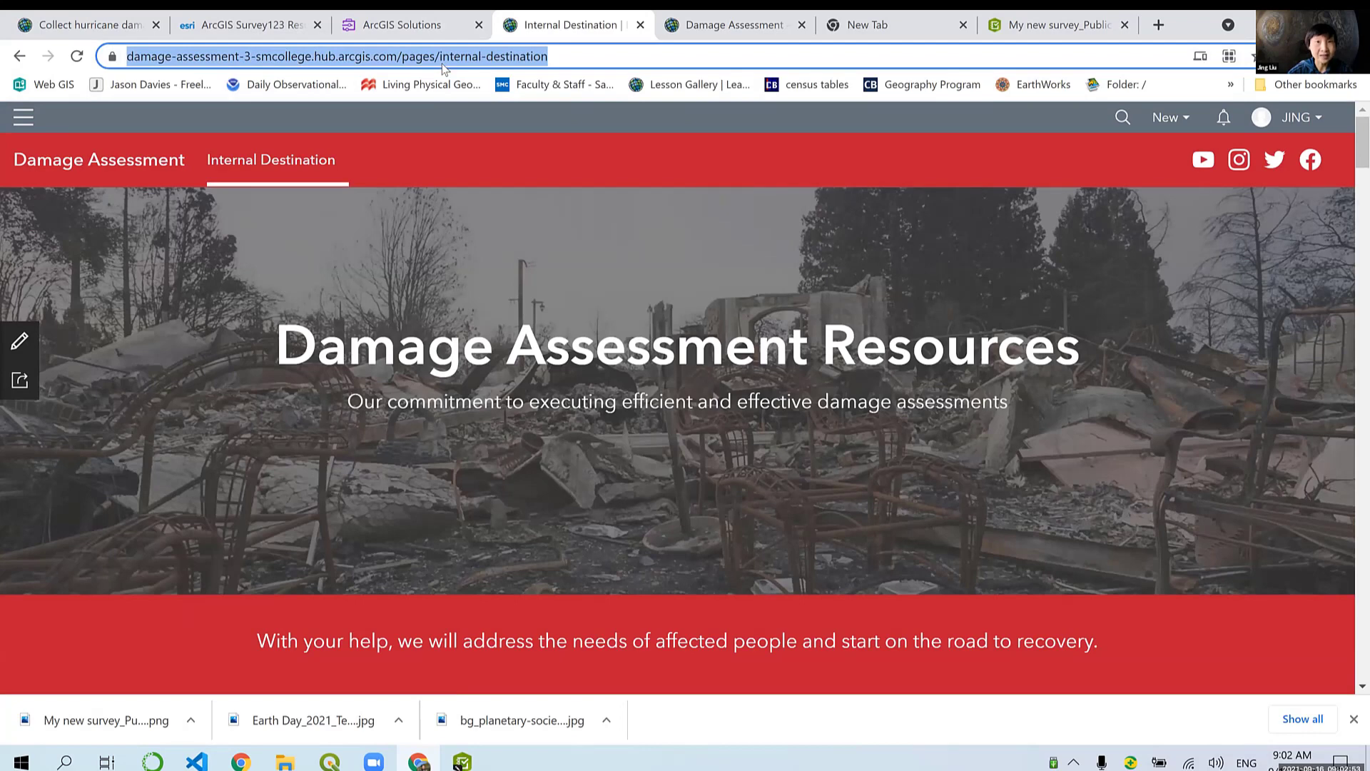
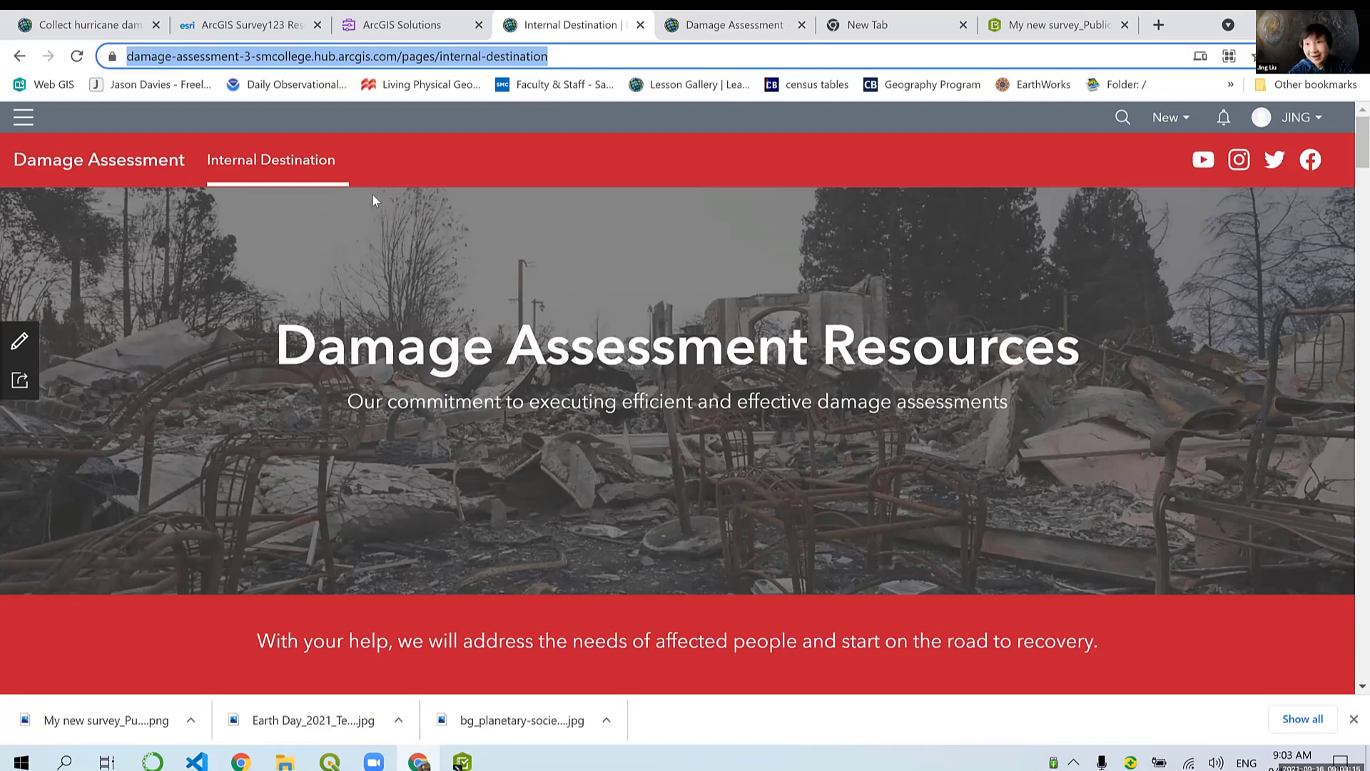
Step: Inspect the dashboard's data source errors on the Internal Destination page, then enter edit mode
{"action": "scroll", "coordinate": [818, 366], "scroll_direction": "down", "scroll_amount": 2}
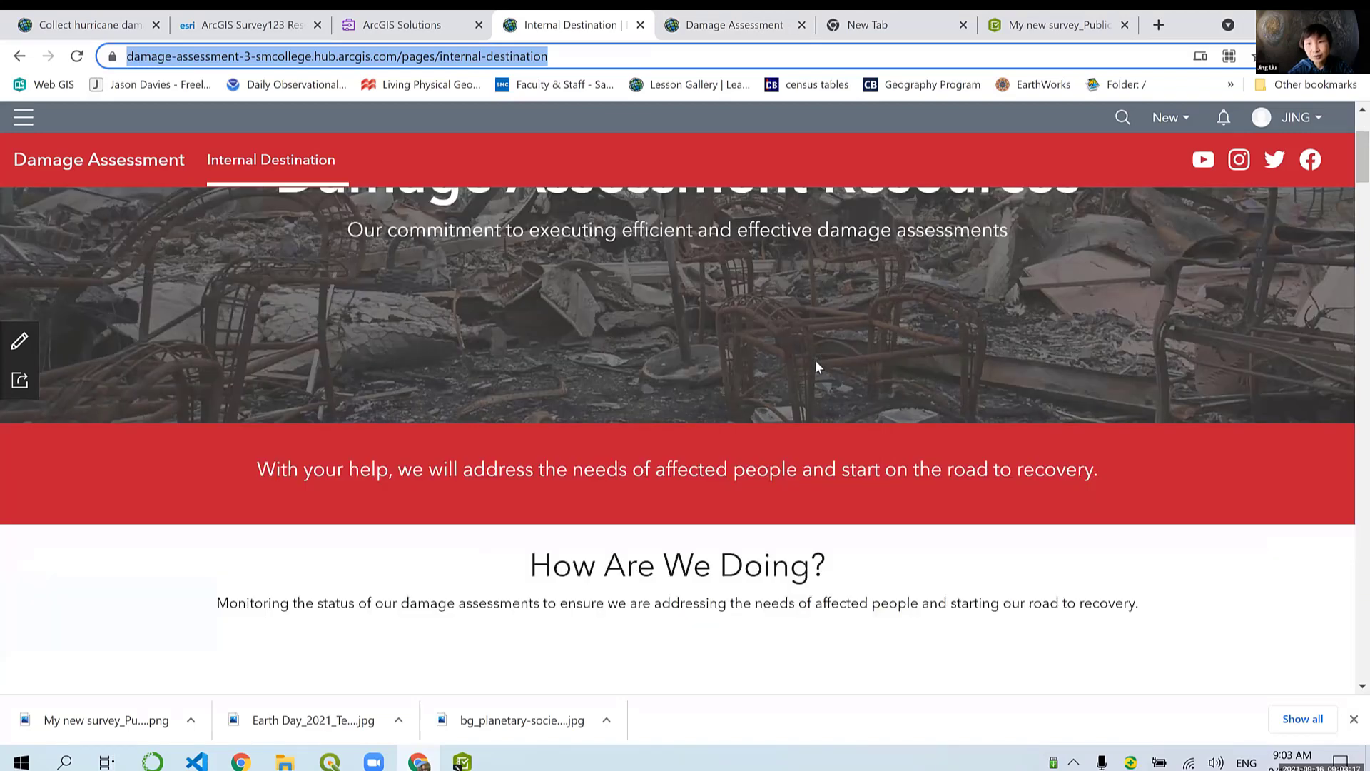
{"action": "scroll", "coordinate": [817, 366], "scroll_direction": "down", "scroll_amount": 10}
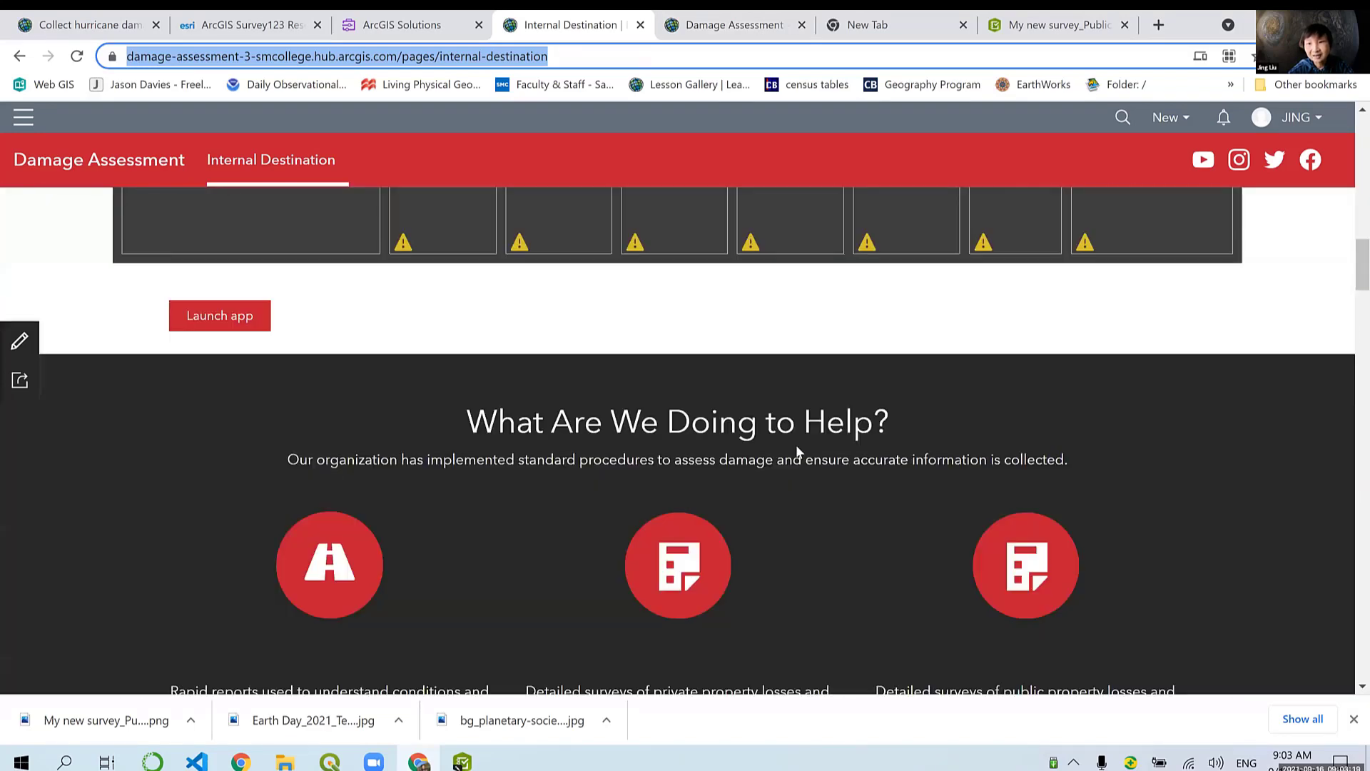
{"action": "scroll", "coordinate": [795, 444], "scroll_direction": "down", "scroll_amount": 8}
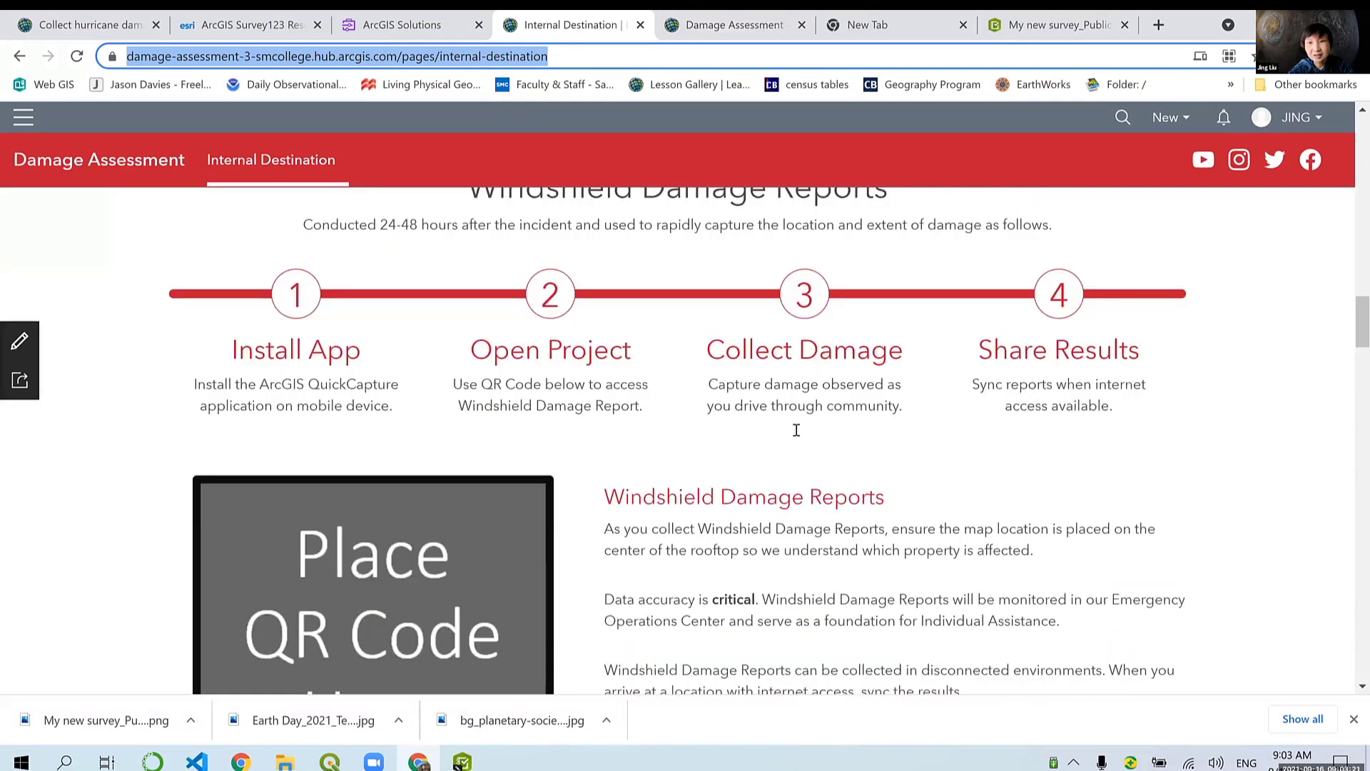
{"action": "scroll", "coordinate": [797, 430], "scroll_direction": "down", "scroll_amount": 2}
{"action": "scroll", "coordinate": [792, 421], "scroll_direction": "up", "scroll_amount": 12}
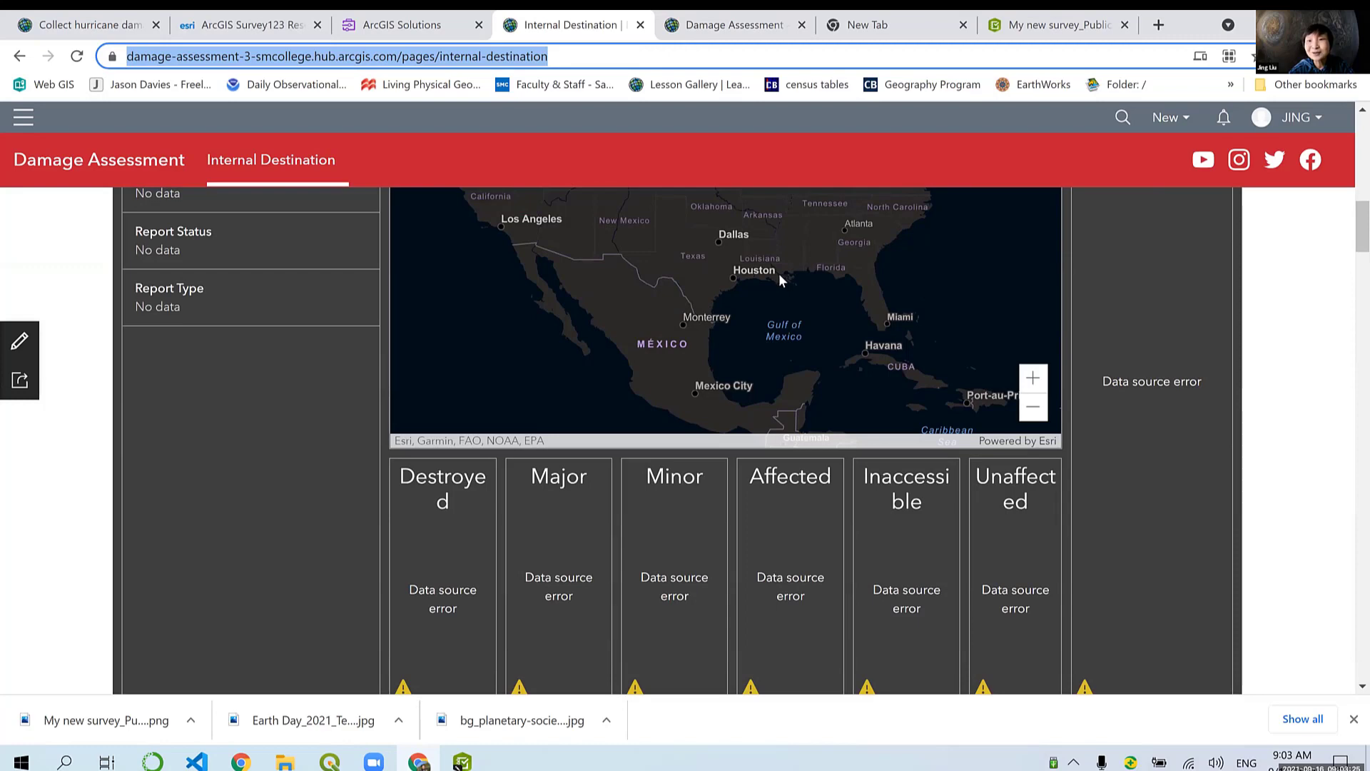
{"action": "scroll", "coordinate": [778, 272], "scroll_direction": "up", "scroll_amount": 1}
{"action": "scroll", "coordinate": [96, 223], "scroll_direction": "down", "scroll_amount": 1}
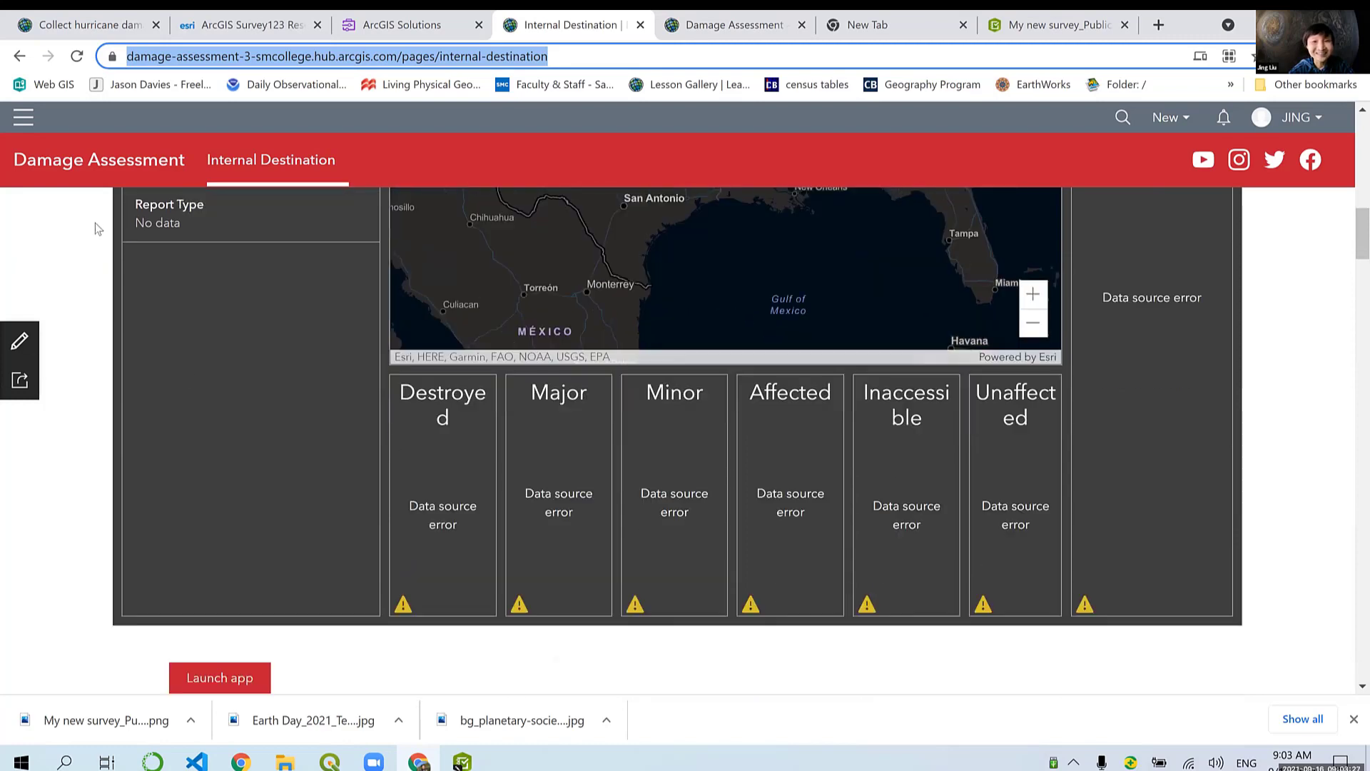
{"action": "scroll", "coordinate": [167, 190], "scroll_direction": "up", "scroll_amount": 4}
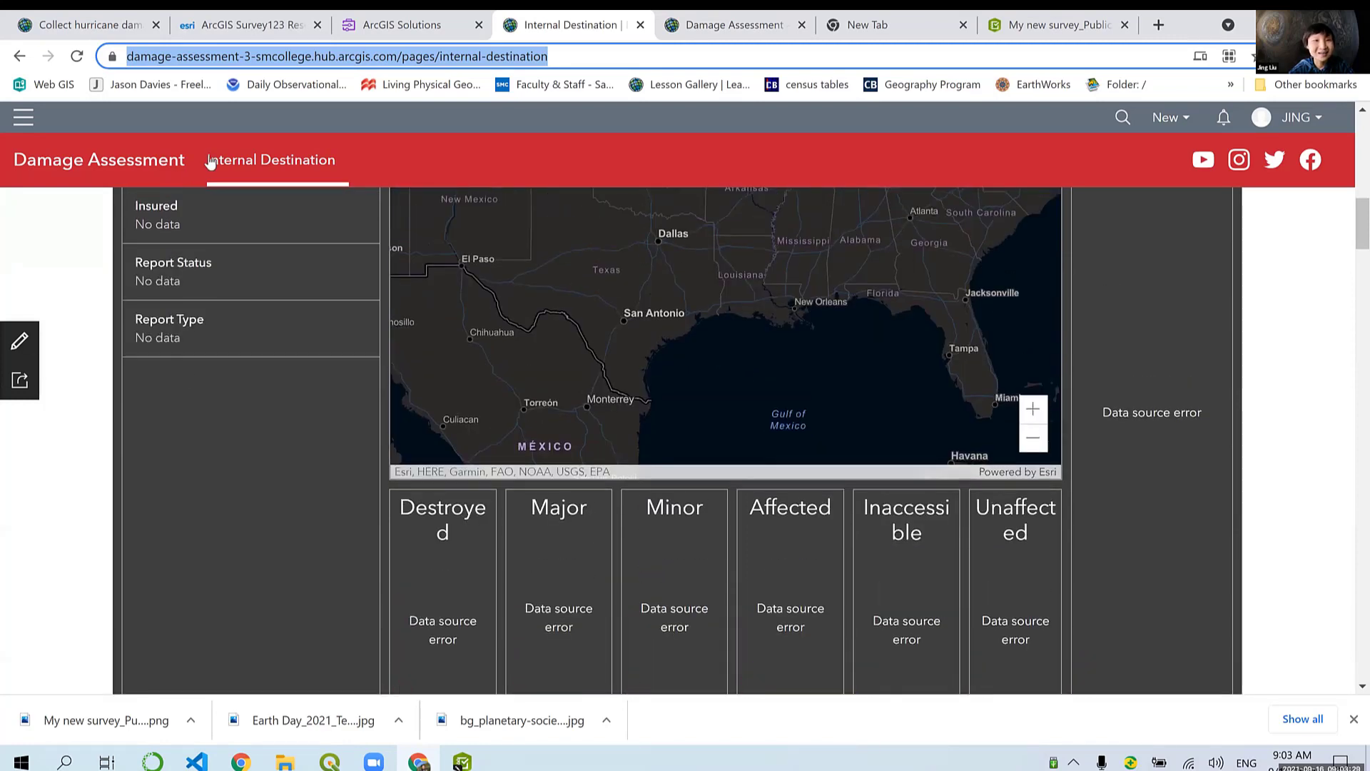
{"action": "left_click", "coordinate": [17, 343]}
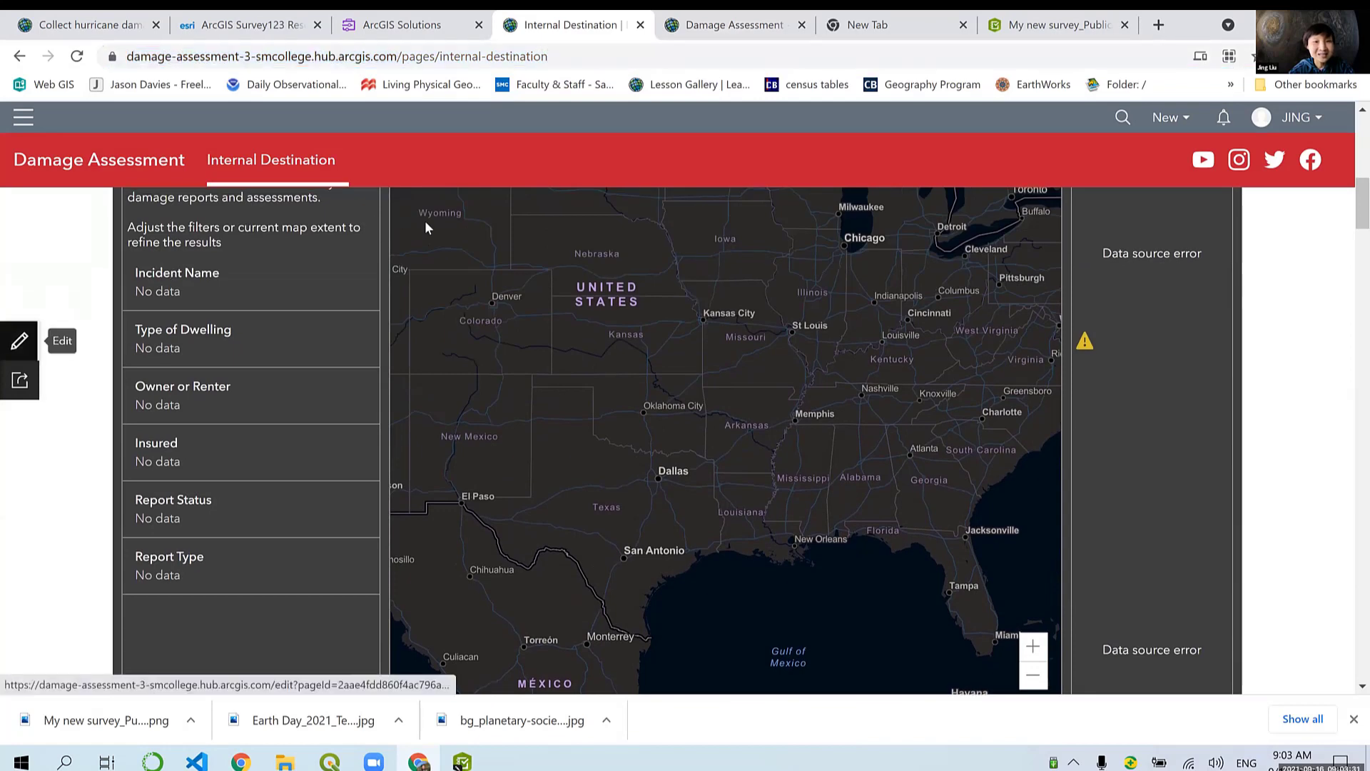
Step: Delete the erroring embedded dashboard Application card under How Are We Doing?
{"action": "scroll", "coordinate": [443, 253], "scroll_direction": "up", "scroll_amount": 1}
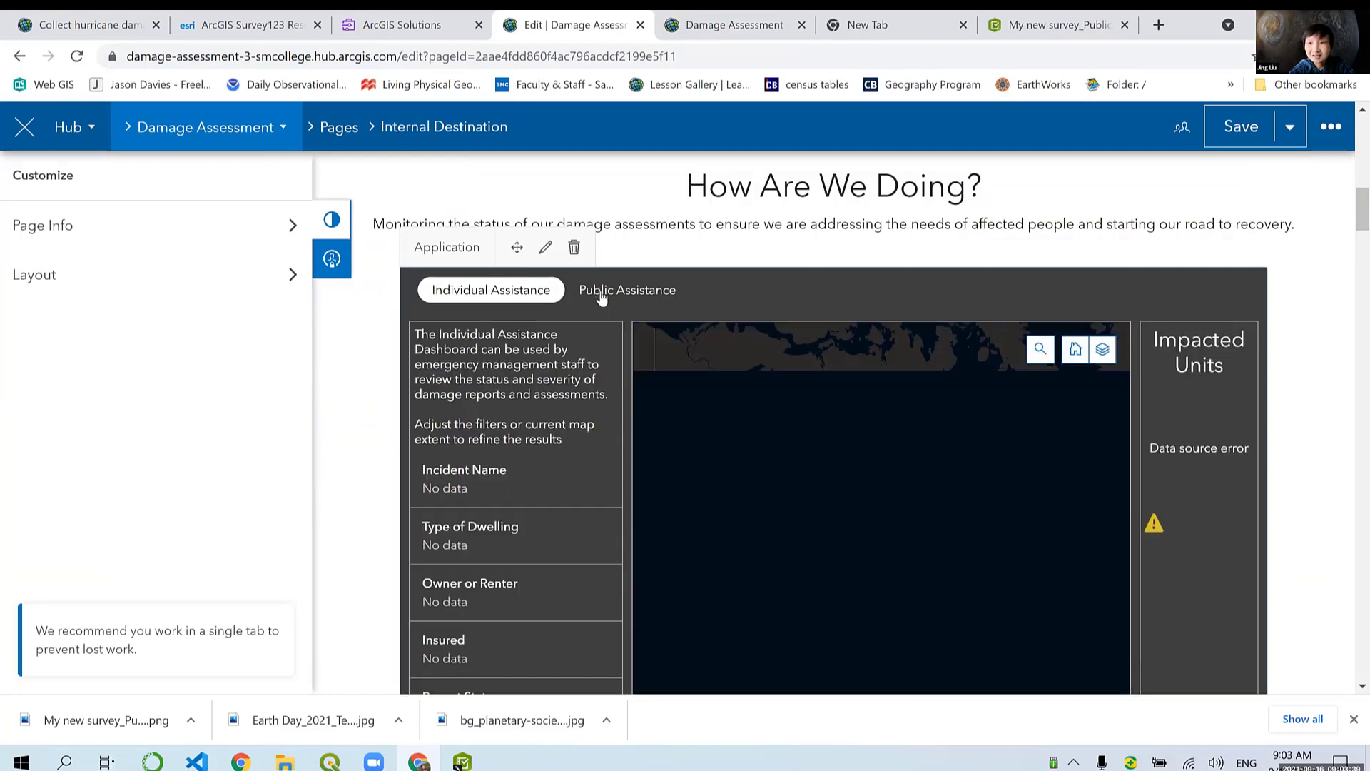
{"action": "scroll", "coordinate": [598, 297], "scroll_direction": "down", "scroll_amount": 1}
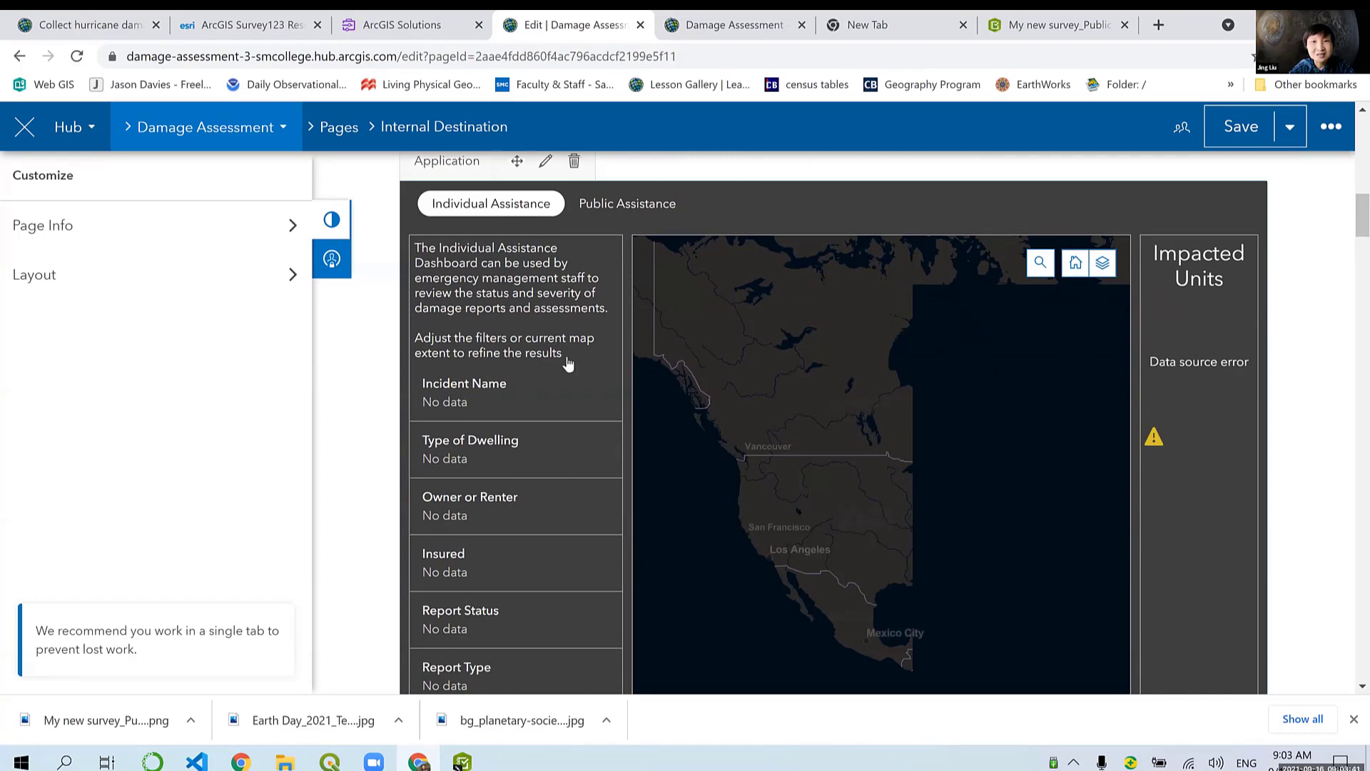
{"action": "scroll", "coordinate": [563, 357], "scroll_direction": "down", "scroll_amount": 1}
{"action": "scroll", "coordinate": [566, 340], "scroll_direction": "up", "scroll_amount": 3}
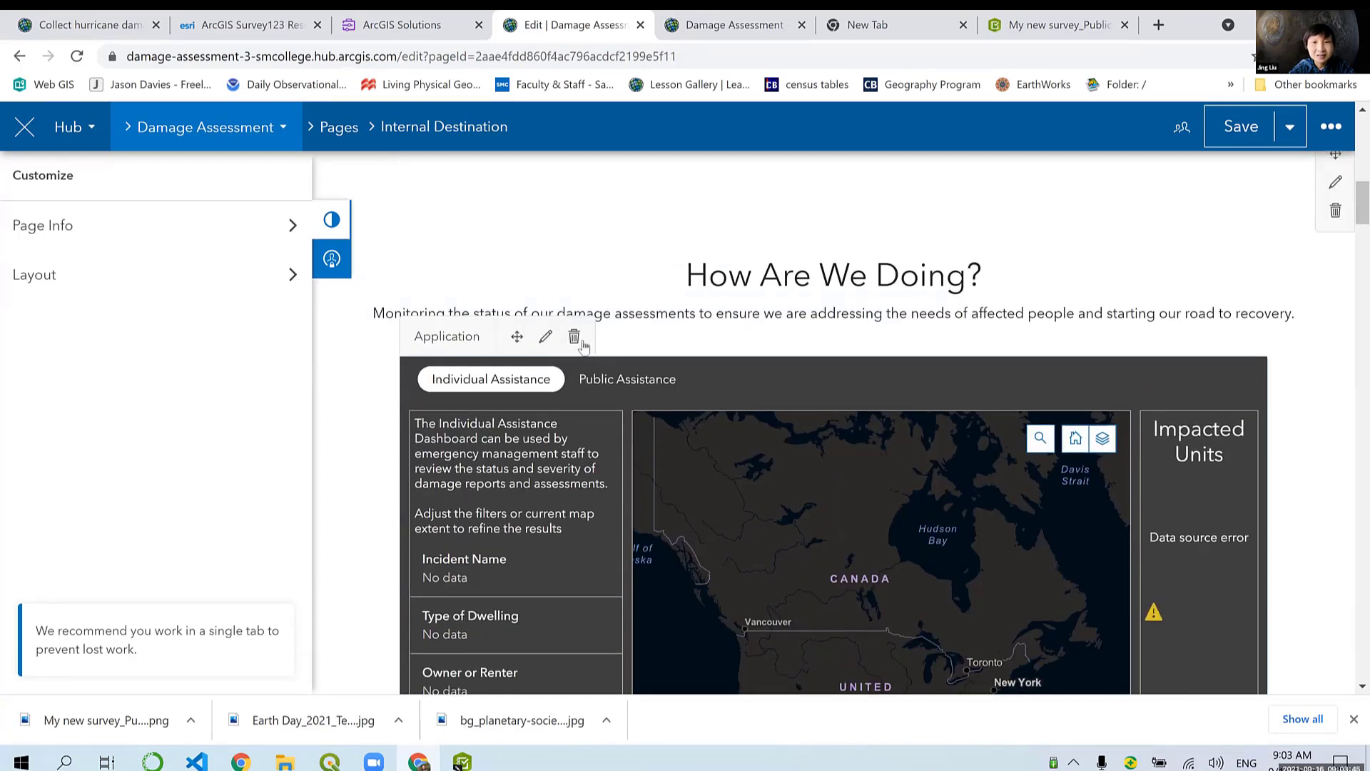
{"action": "left_click", "coordinate": [579, 341]}
{"action": "left_click", "coordinate": [512, 444]}
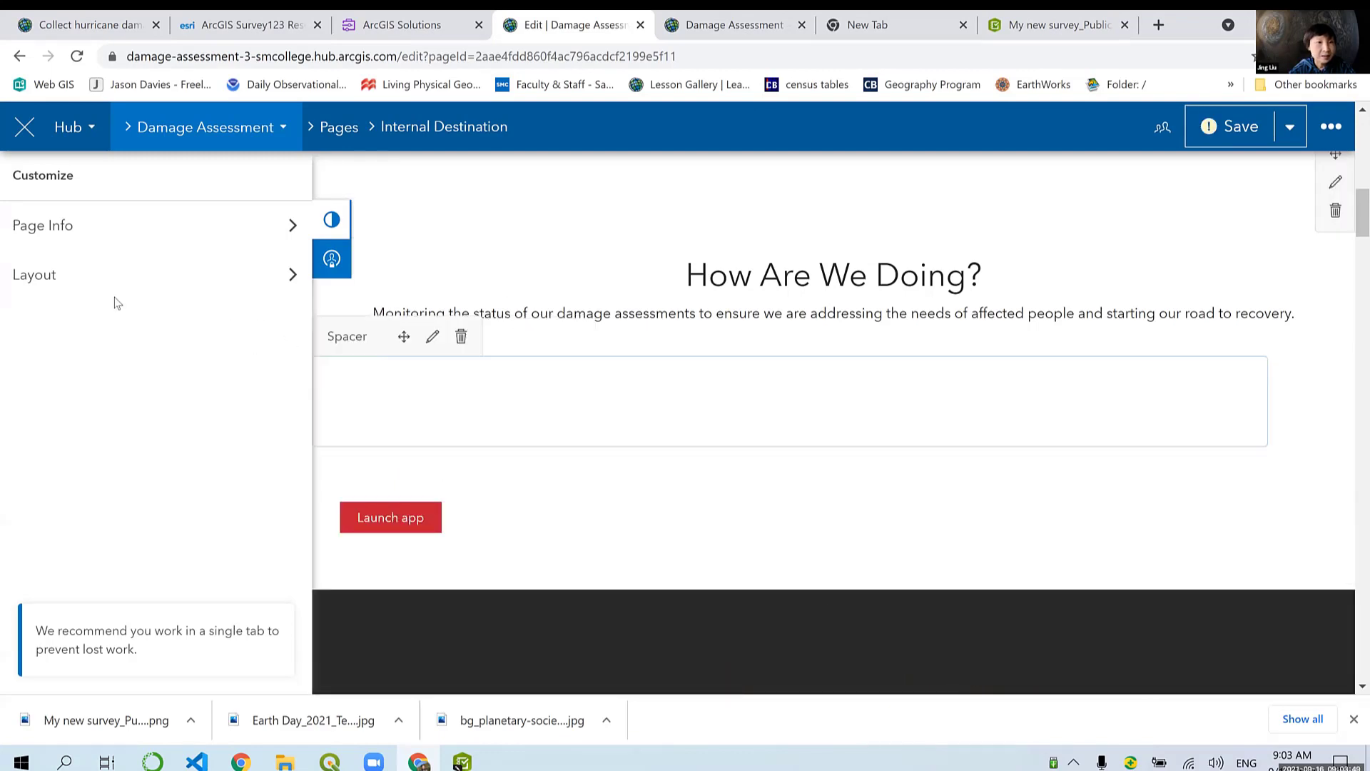
Step: Drag a new Application card from Layout to just below the How Are We Doing? heading
{"action": "left_click", "coordinate": [47, 278]}
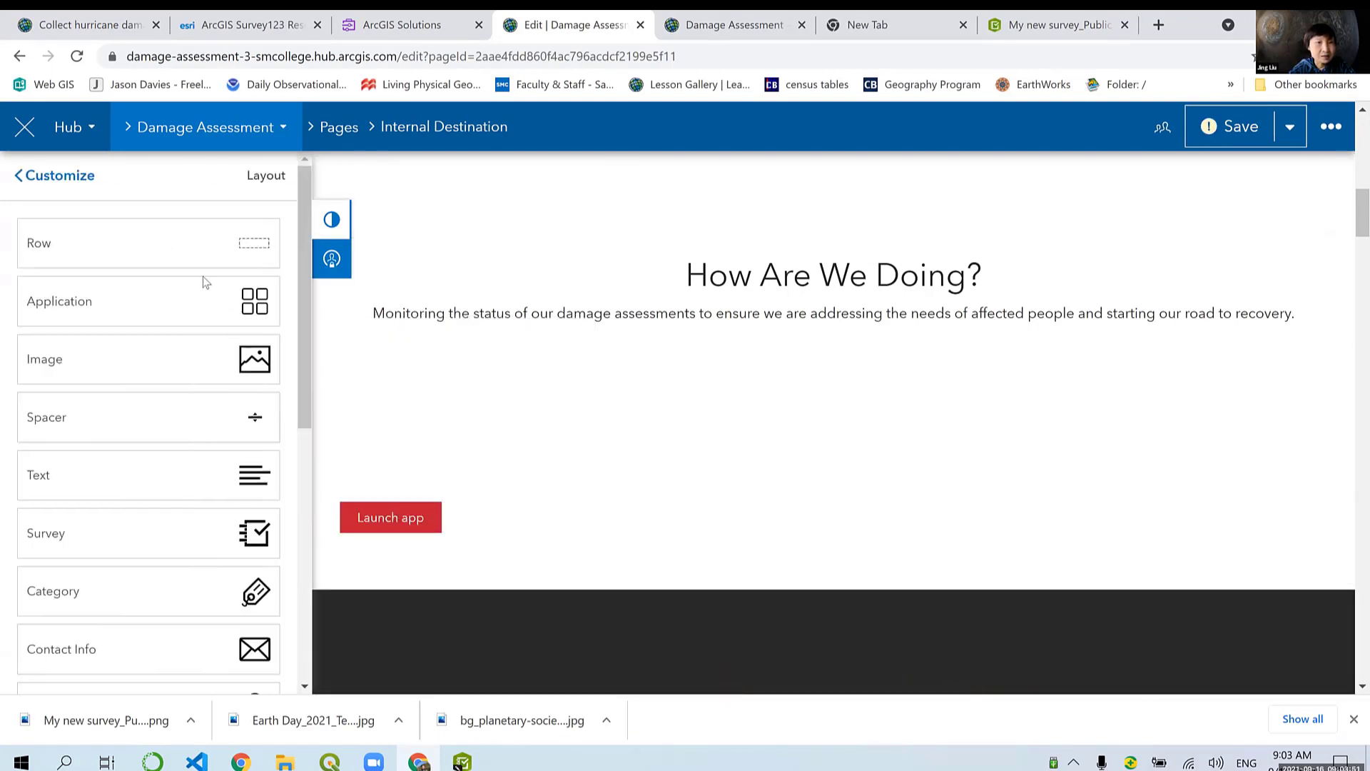
{"action": "mouse_move", "coordinate": [122, 309]}
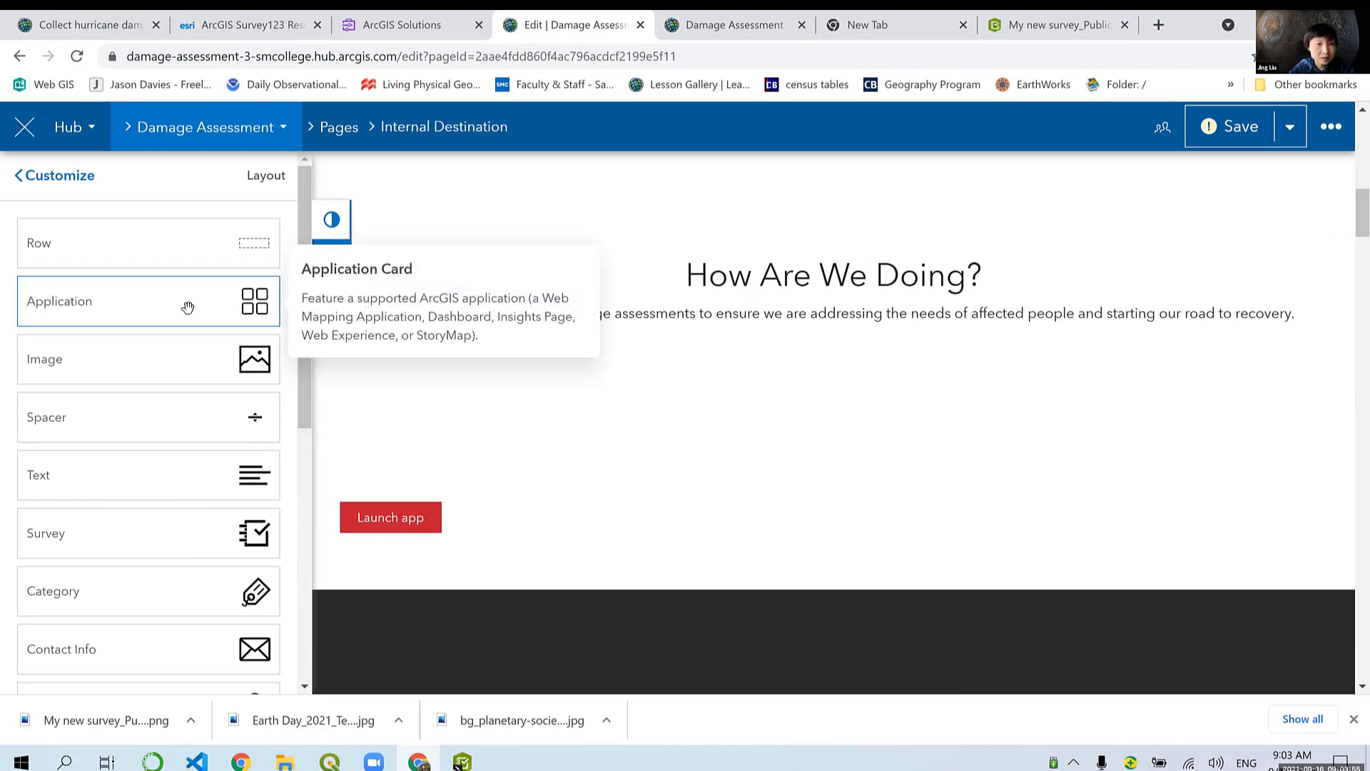
{"action": "scroll", "coordinate": [221, 379], "scroll_direction": "down", "scroll_amount": 7}
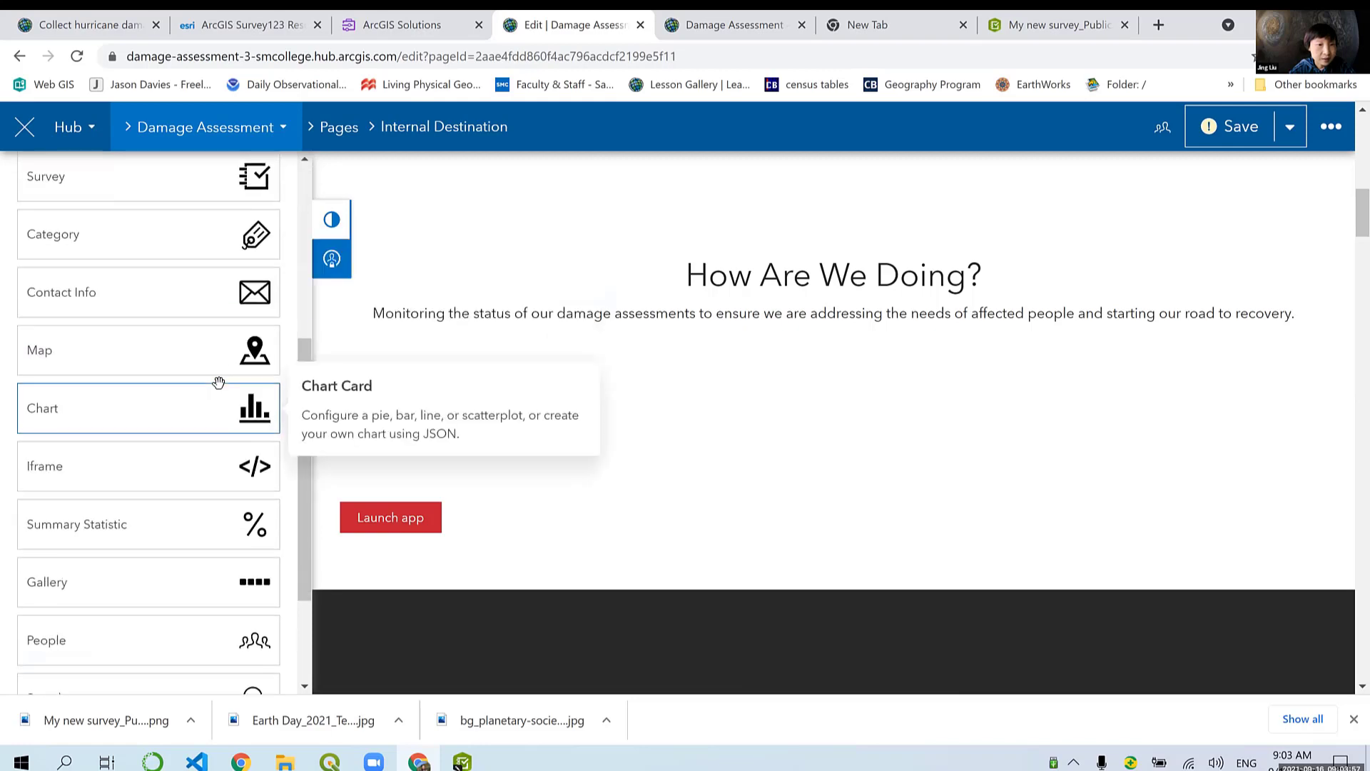
{"action": "scroll", "coordinate": [214, 343], "scroll_direction": "up", "scroll_amount": 7}
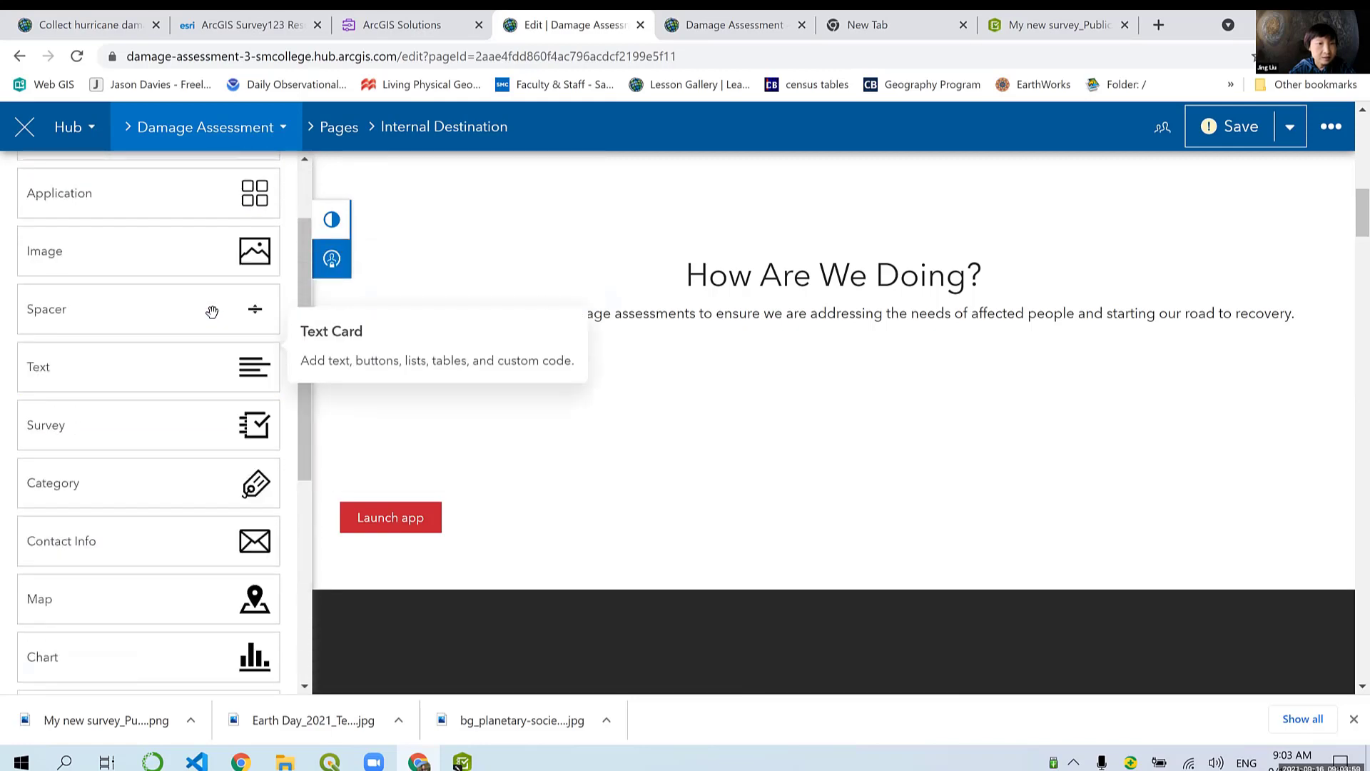
{"action": "left_click_drag", "start_coordinate": [147, 309], "coordinate": [580, 376]}
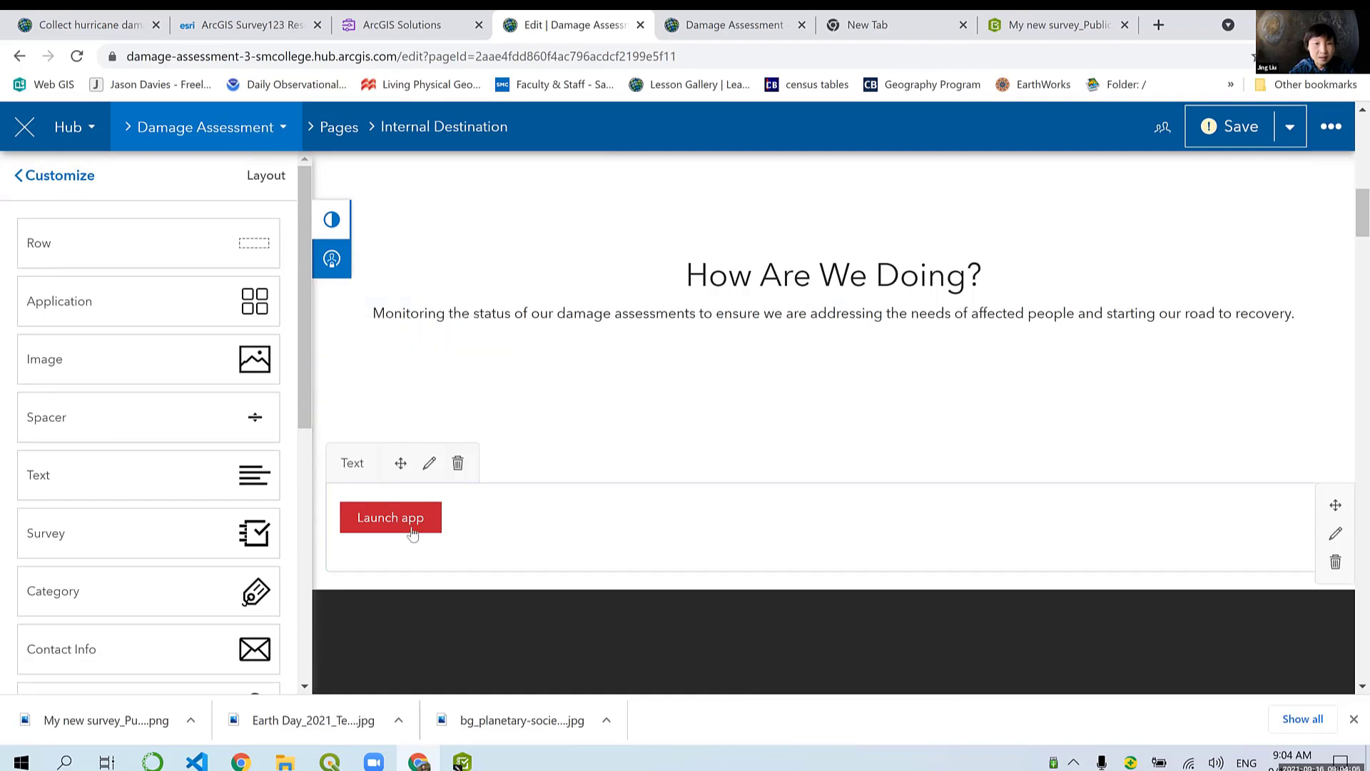
Step: Reposition the leftover spacer block, then bring up the card's Select Application chooser
{"action": "left_click", "coordinate": [418, 408]}
{"action": "left_click_drag", "start_coordinate": [418, 408], "coordinate": [832, 443]}
{"action": "scroll", "coordinate": [831, 443], "scroll_direction": "down", "scroll_amount": 5}
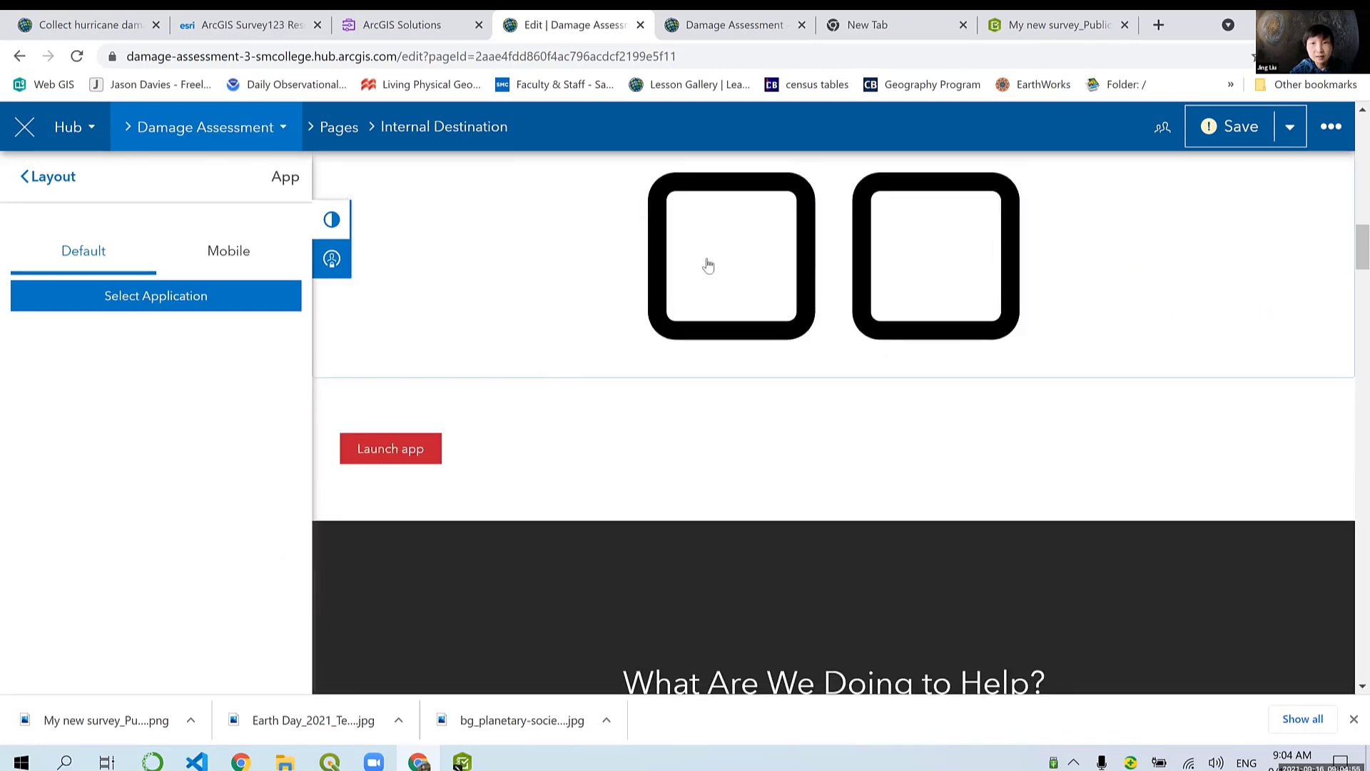
{"action": "scroll", "coordinate": [709, 268], "scroll_direction": "up", "scroll_amount": 1}
{"action": "scroll", "coordinate": [709, 264], "scroll_direction": "up", "scroll_amount": 3}
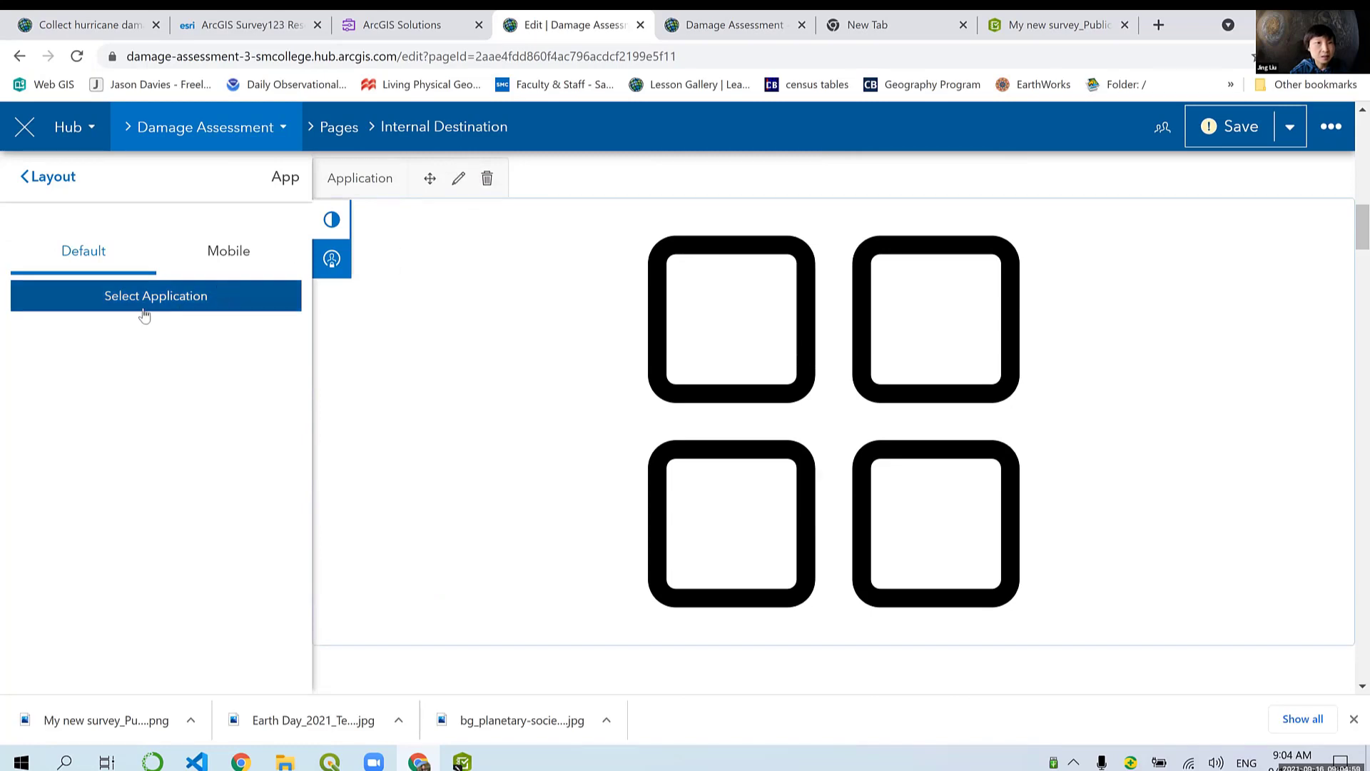
{"action": "left_click", "coordinate": [163, 299]}
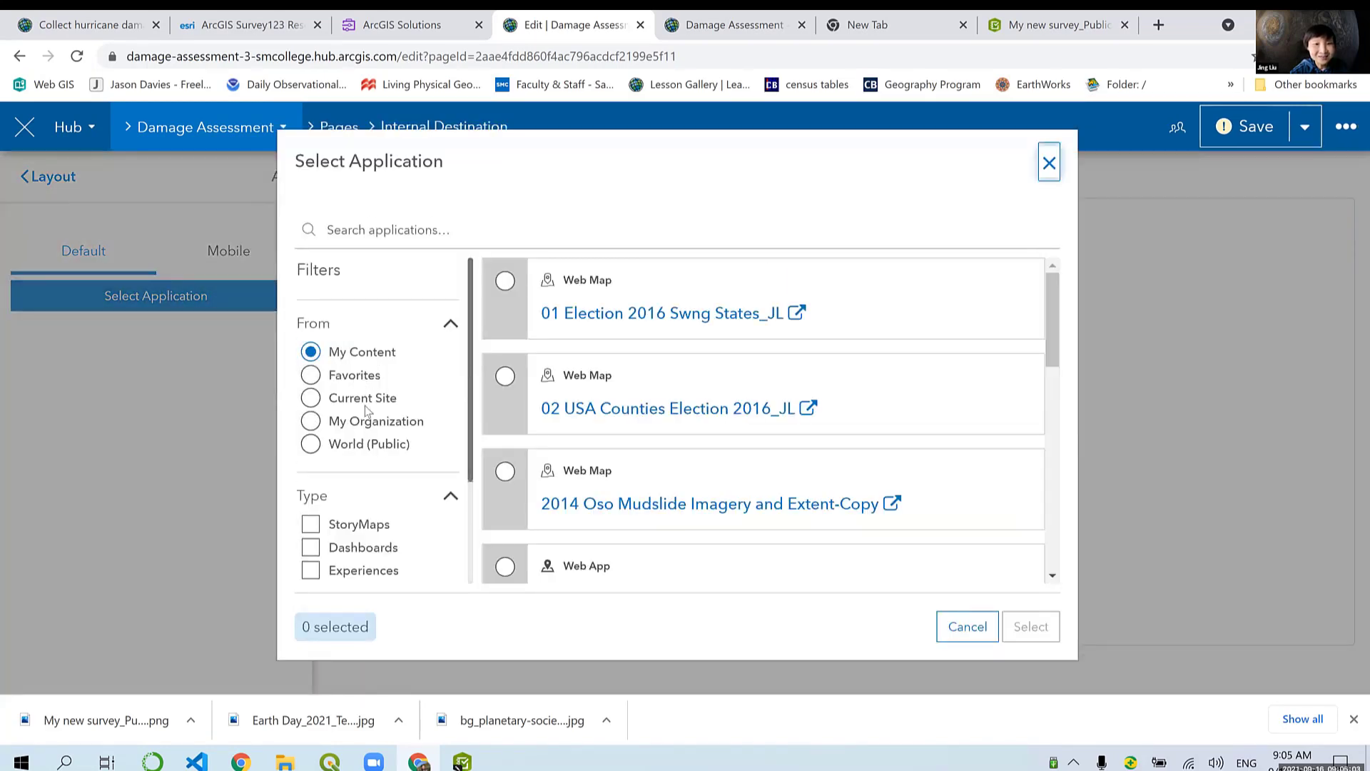
Step: Filter the list to Experiences and embed Damage Assessment Dashboards in the new card
{"action": "scroll", "coordinate": [366, 407], "scroll_direction": "down", "scroll_amount": 2}
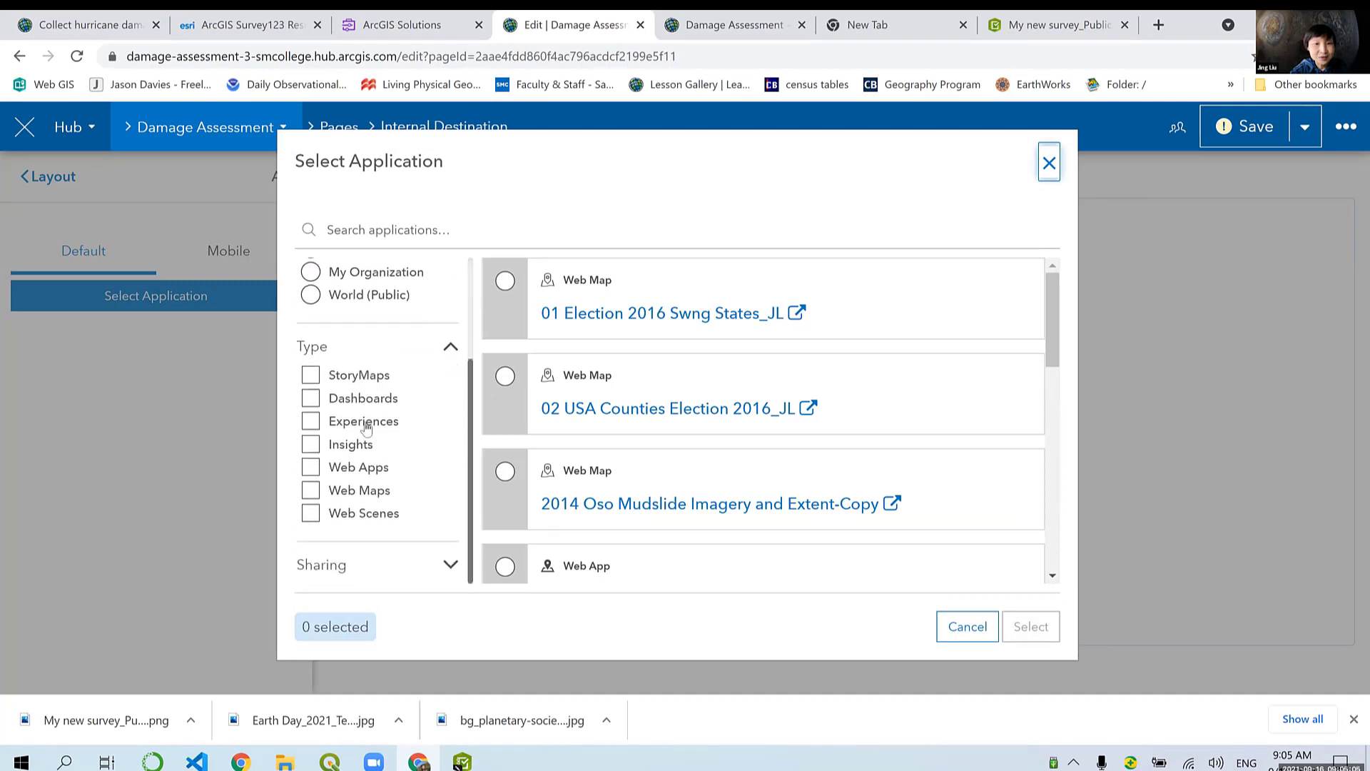
{"action": "left_click", "coordinate": [366, 425]}
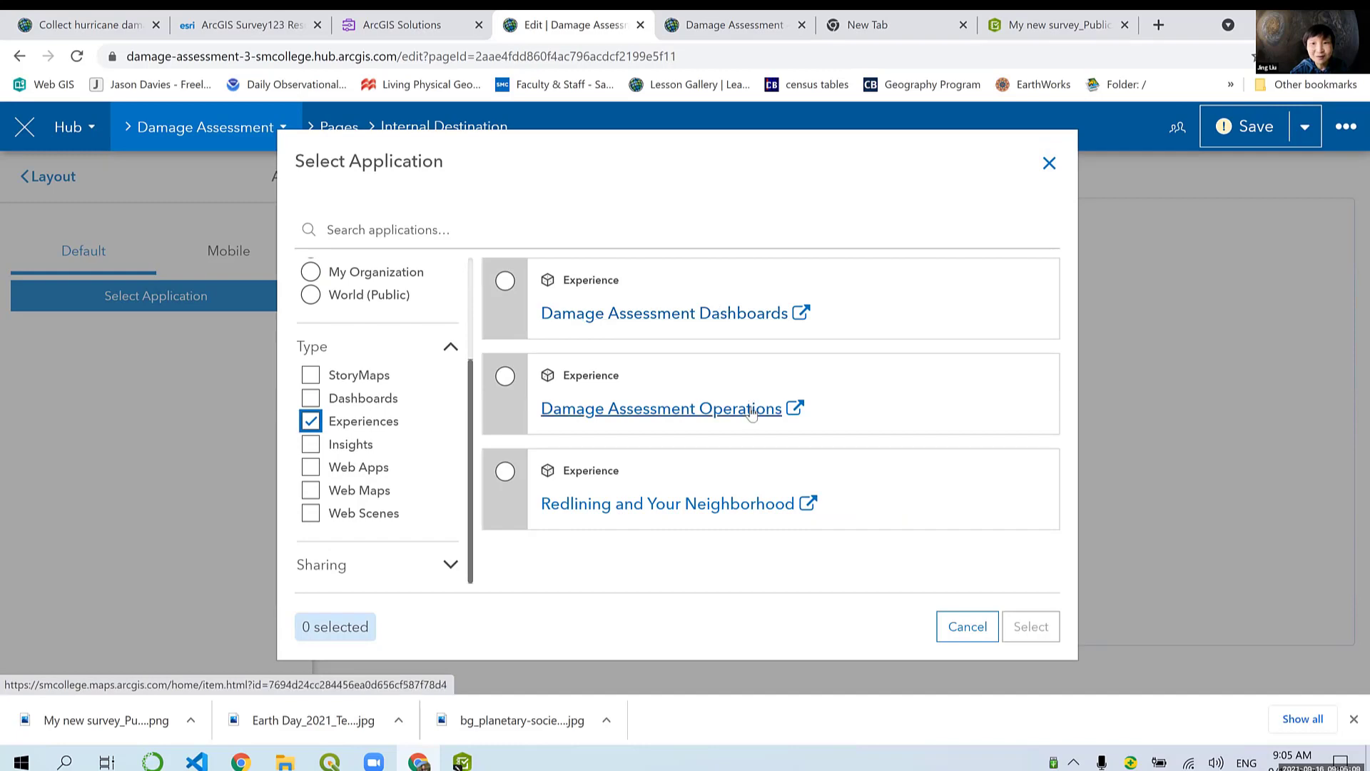
{"action": "left_click", "coordinate": [705, 313]}
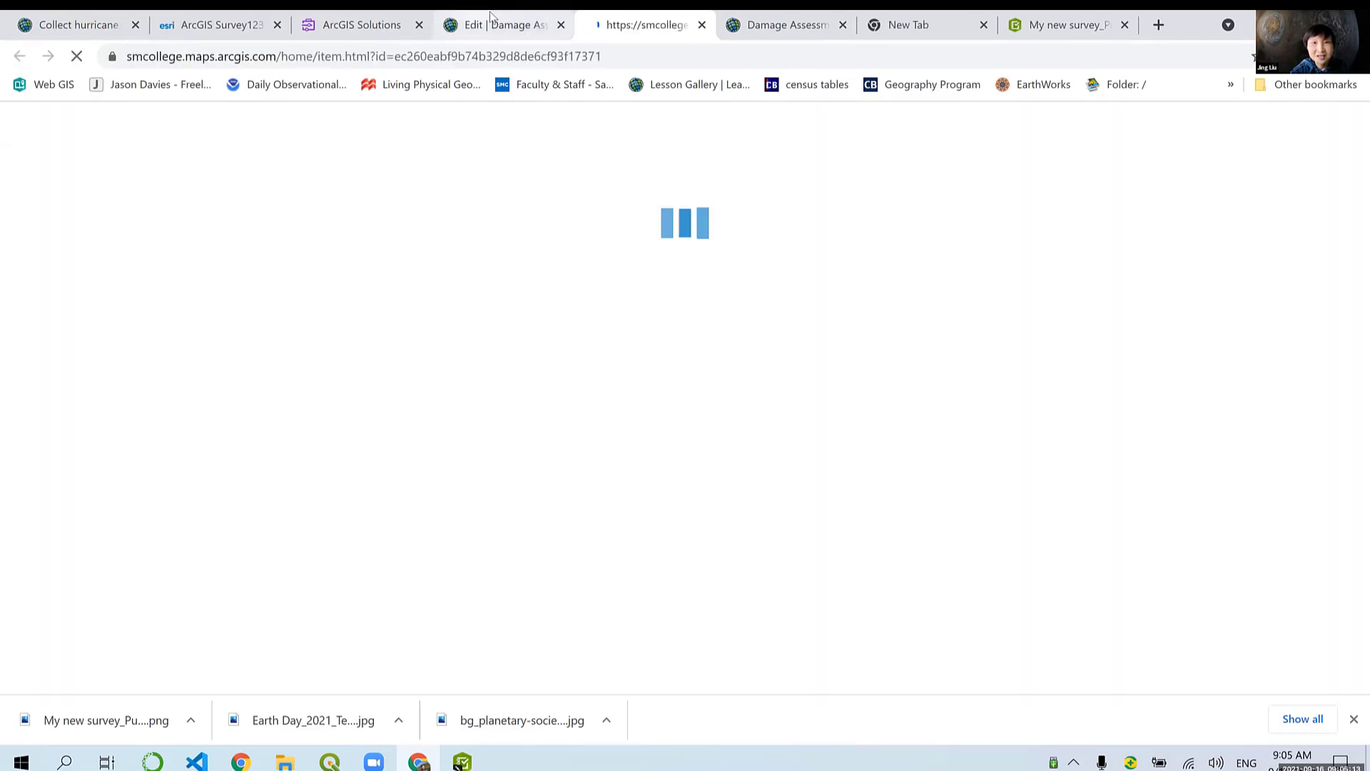
{"action": "left_click", "coordinate": [500, 24]}
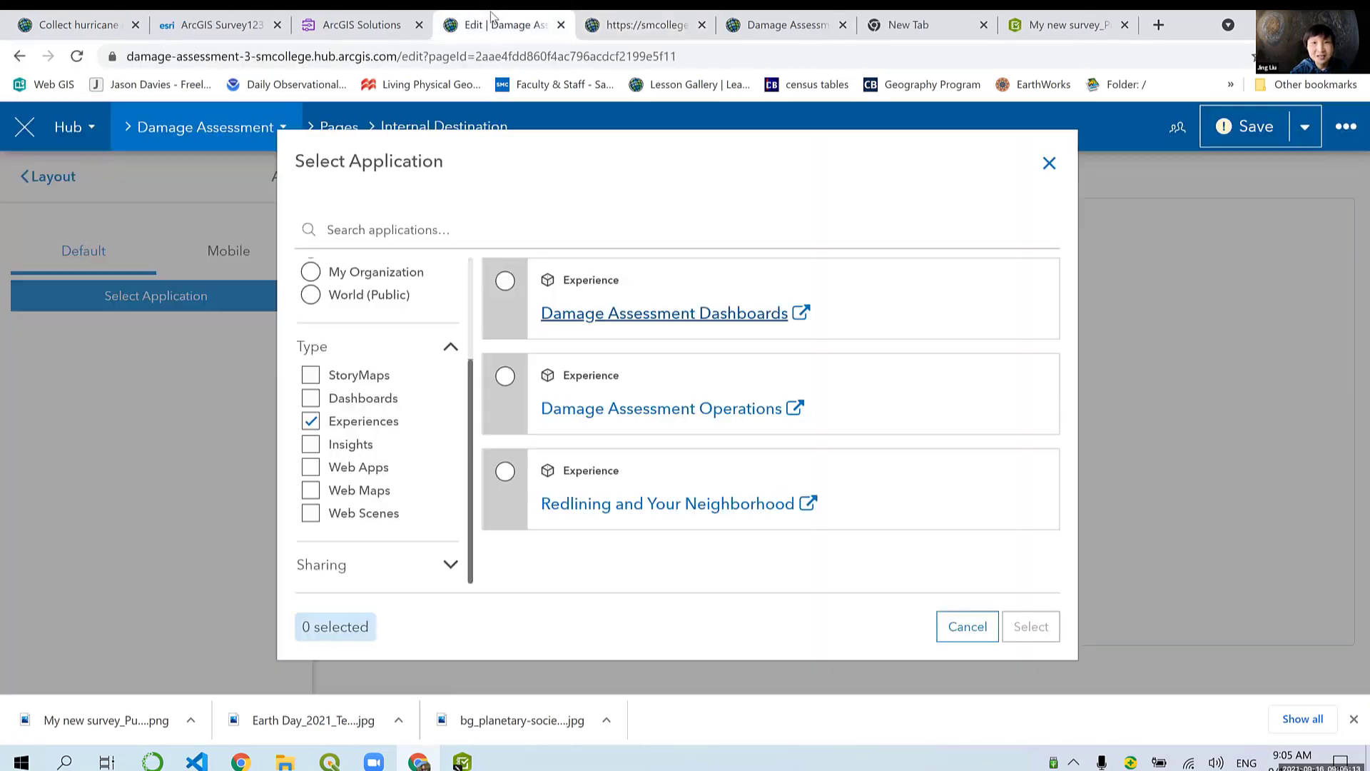
{"action": "left_click", "coordinate": [508, 282]}
{"action": "left_click", "coordinate": [631, 25]}
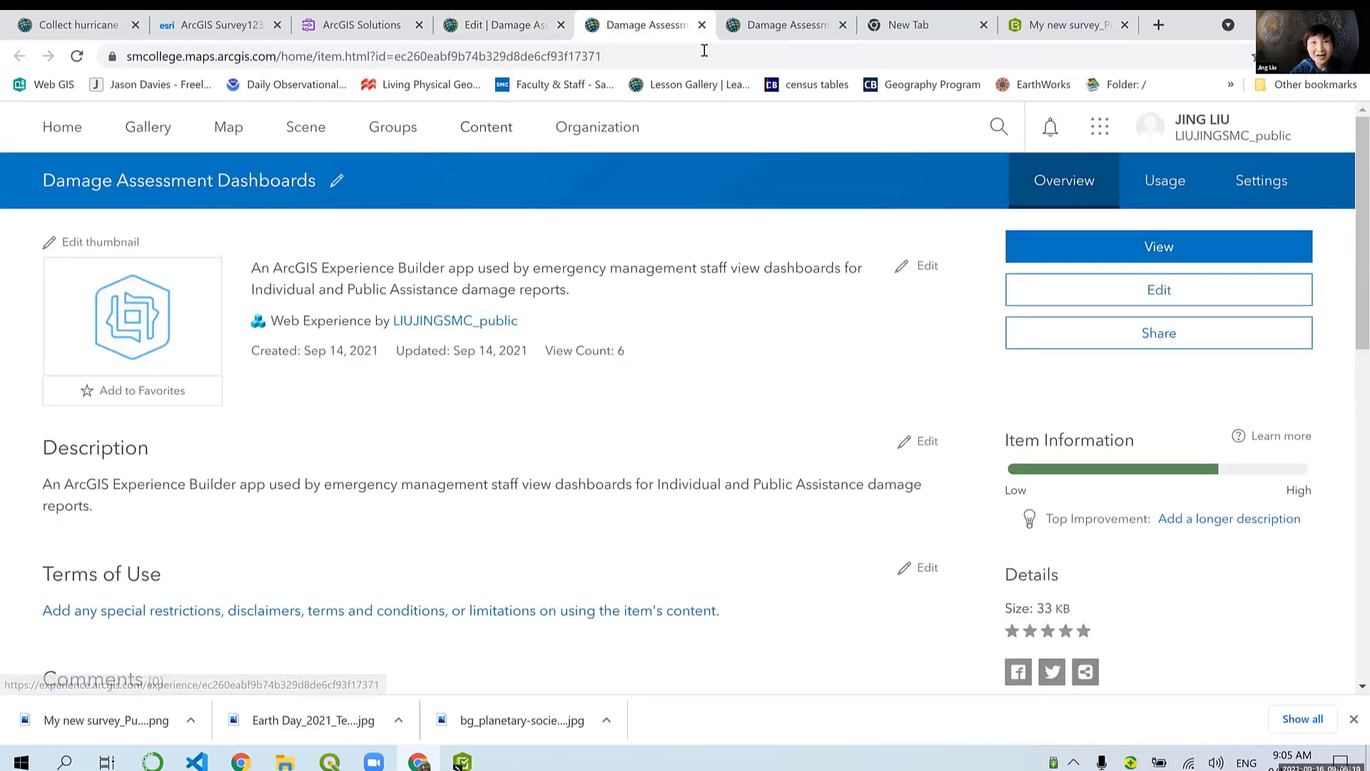
{"action": "left_click", "coordinate": [504, 17]}
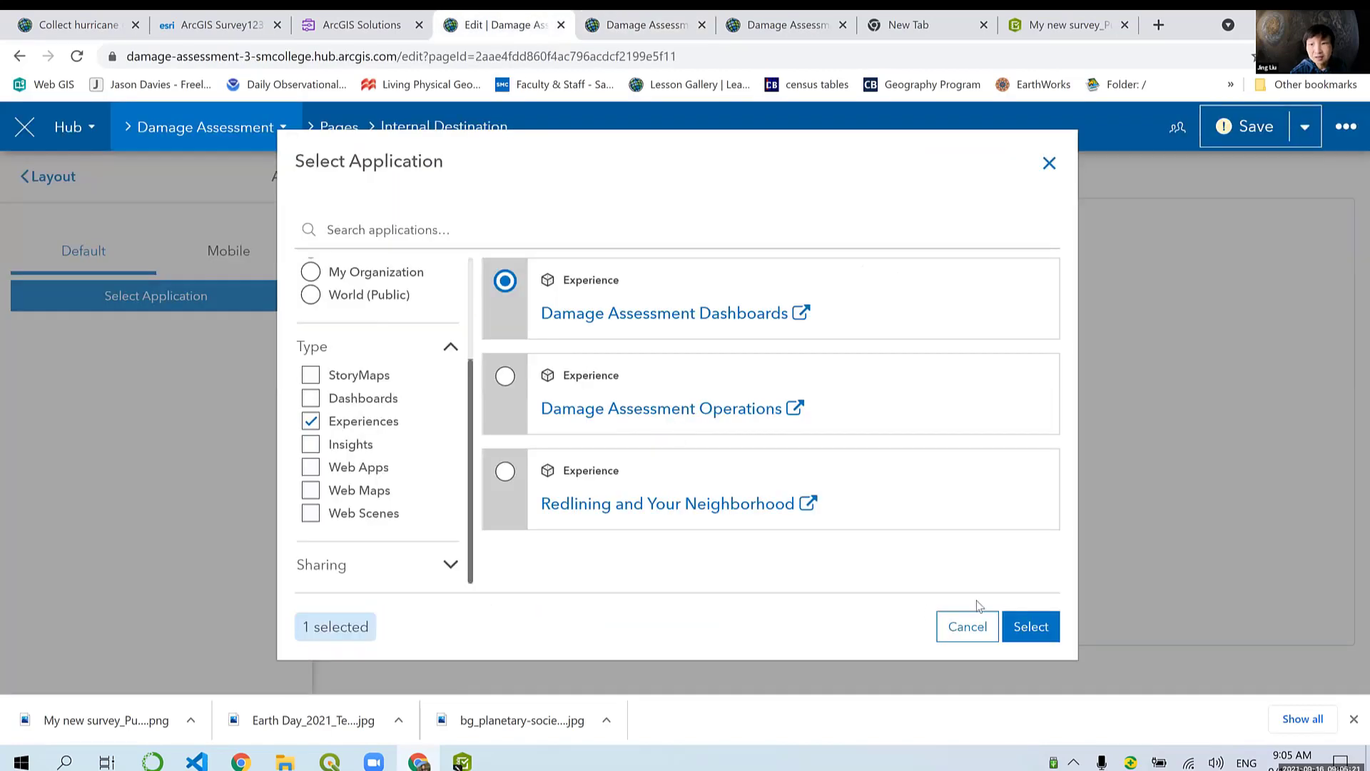
{"action": "left_click", "coordinate": [1028, 626]}
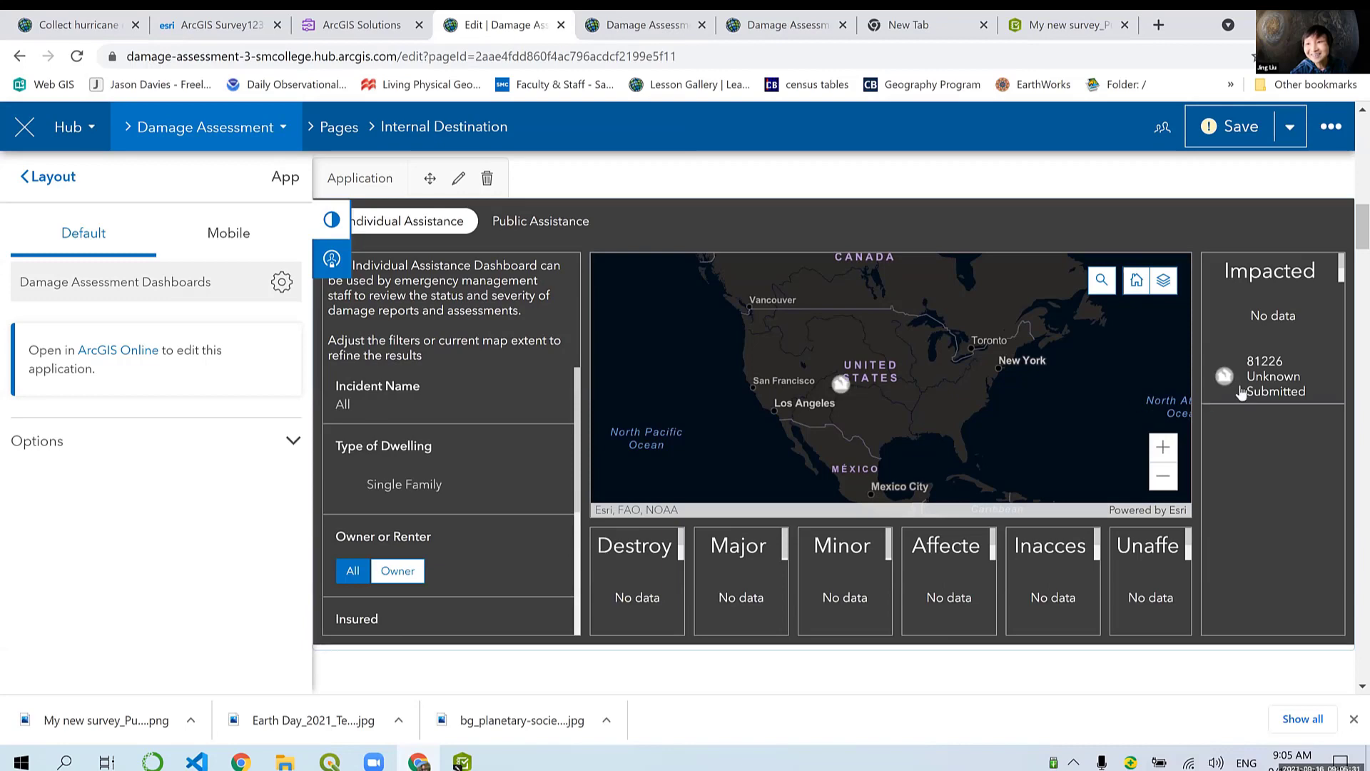
Step: Save and publish the Internal Destination page draft, then exit the Hub editor
{"action": "mouse_move", "coordinate": [1262, 396]}
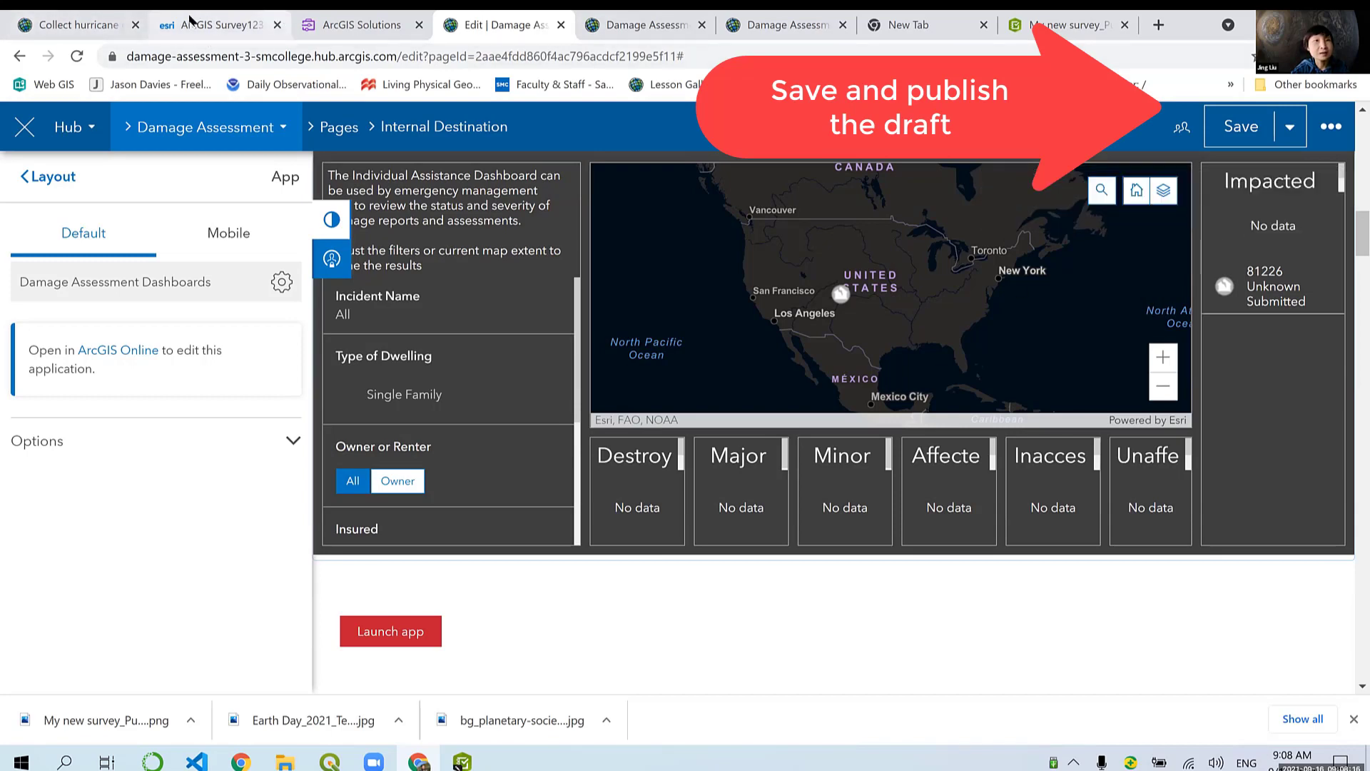
{"action": "left_click", "coordinate": [75, 57]}
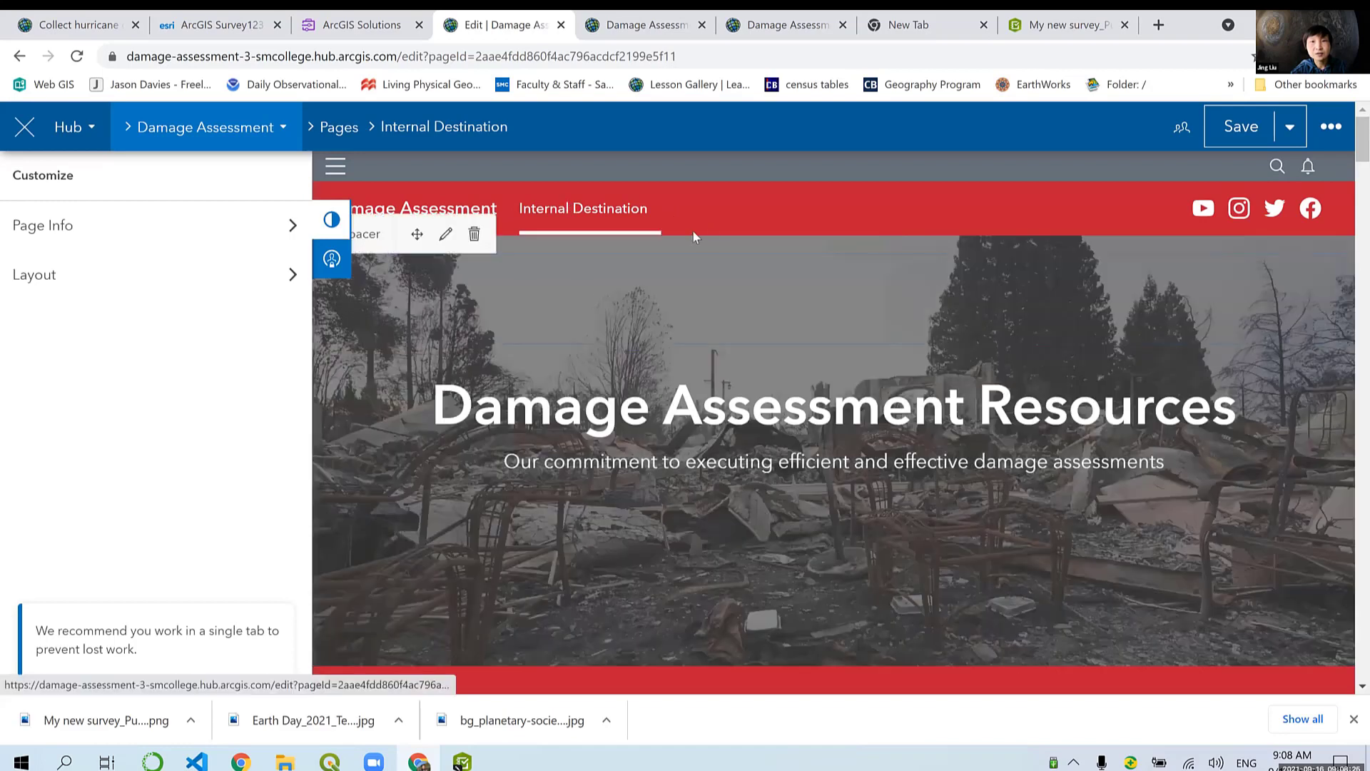
{"action": "left_click", "coordinate": [584, 217]}
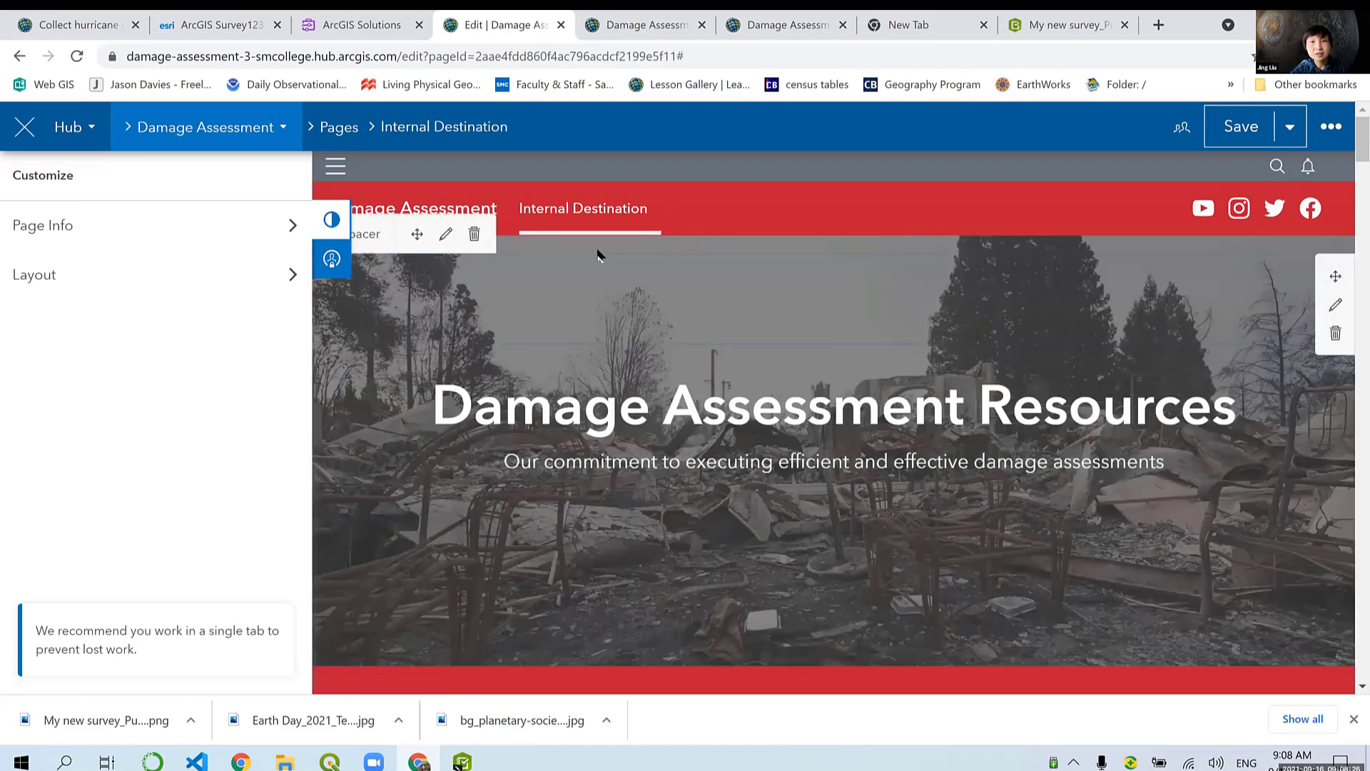
{"action": "left_click", "coordinate": [23, 130]}
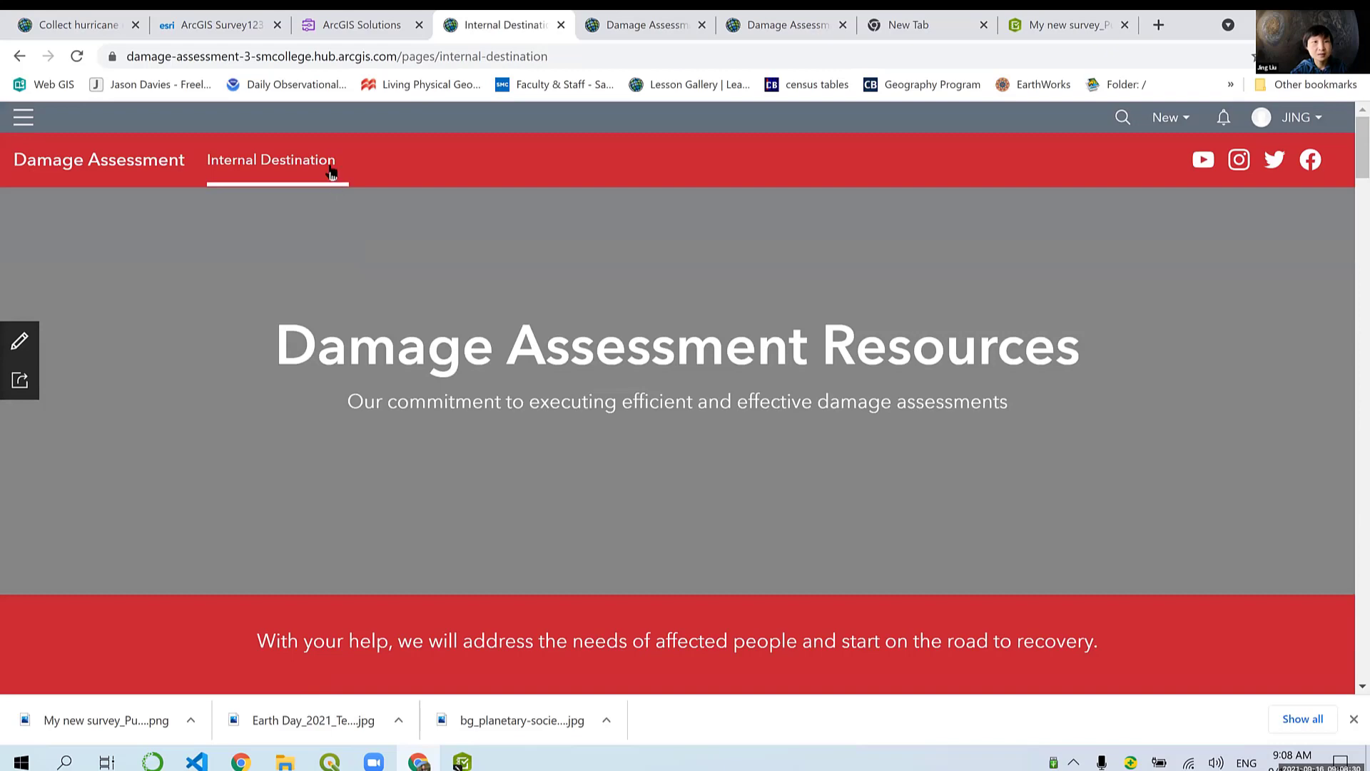
Step: Scroll the live page to confirm the embedded dashboard, glancing at the deployed Solutions list
{"action": "scroll", "coordinate": [498, 220], "scroll_direction": "down", "scroll_amount": 1}
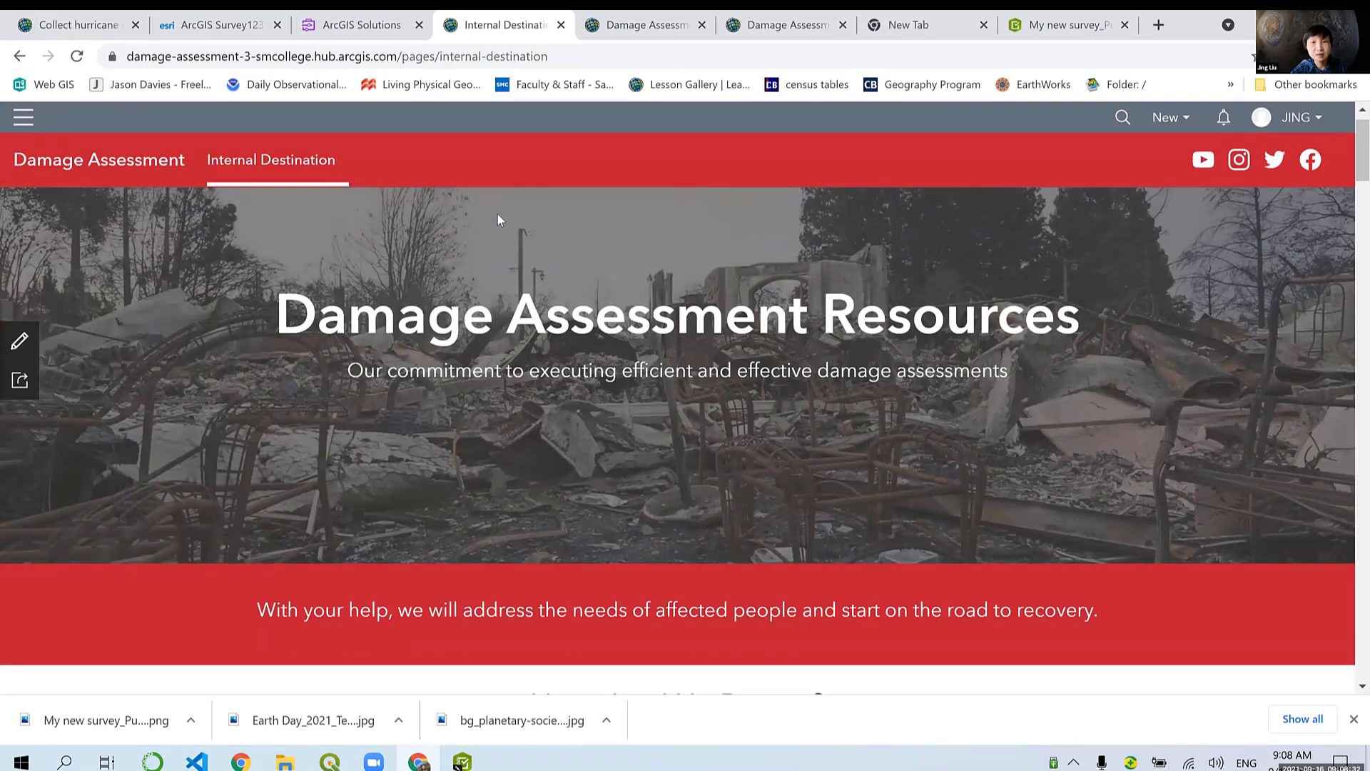
{"action": "scroll", "coordinate": [498, 216], "scroll_direction": "down", "scroll_amount": 12}
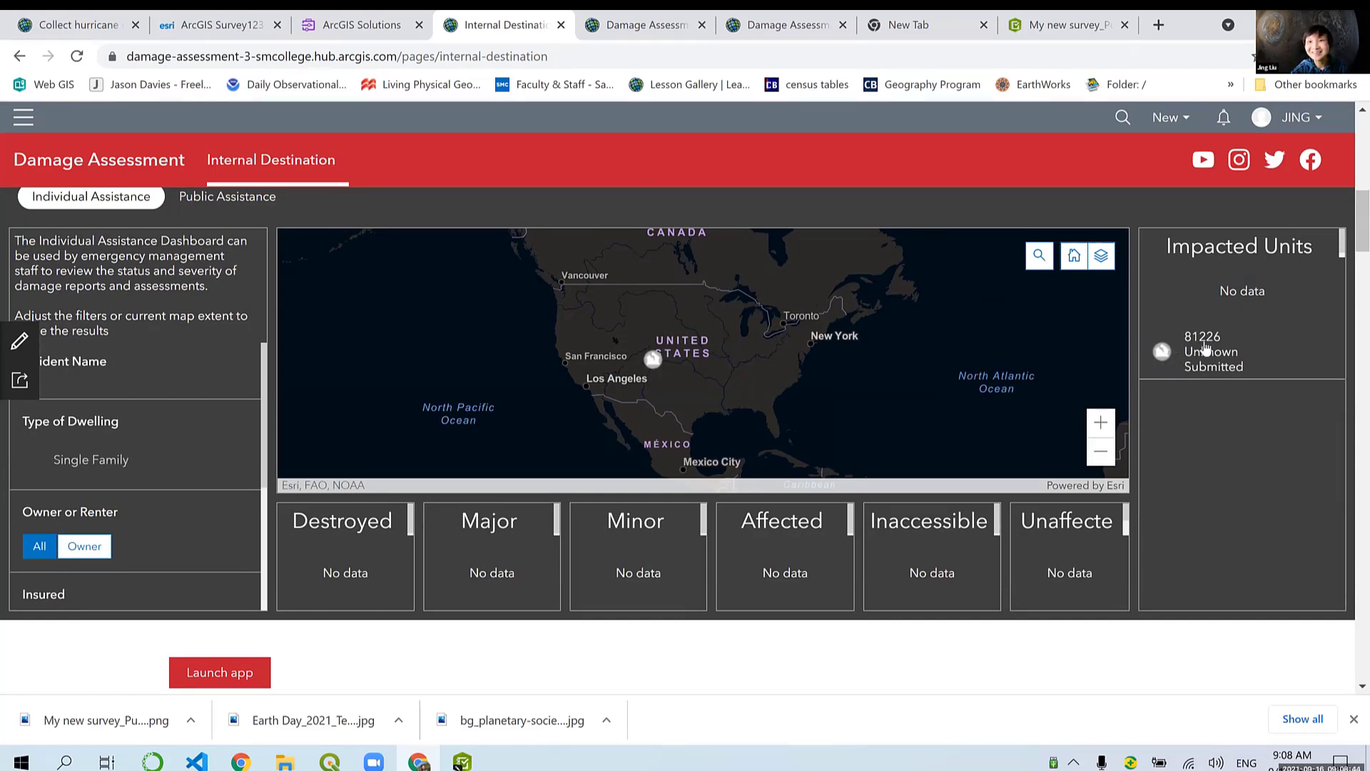
{"action": "left_click", "coordinate": [359, 26]}
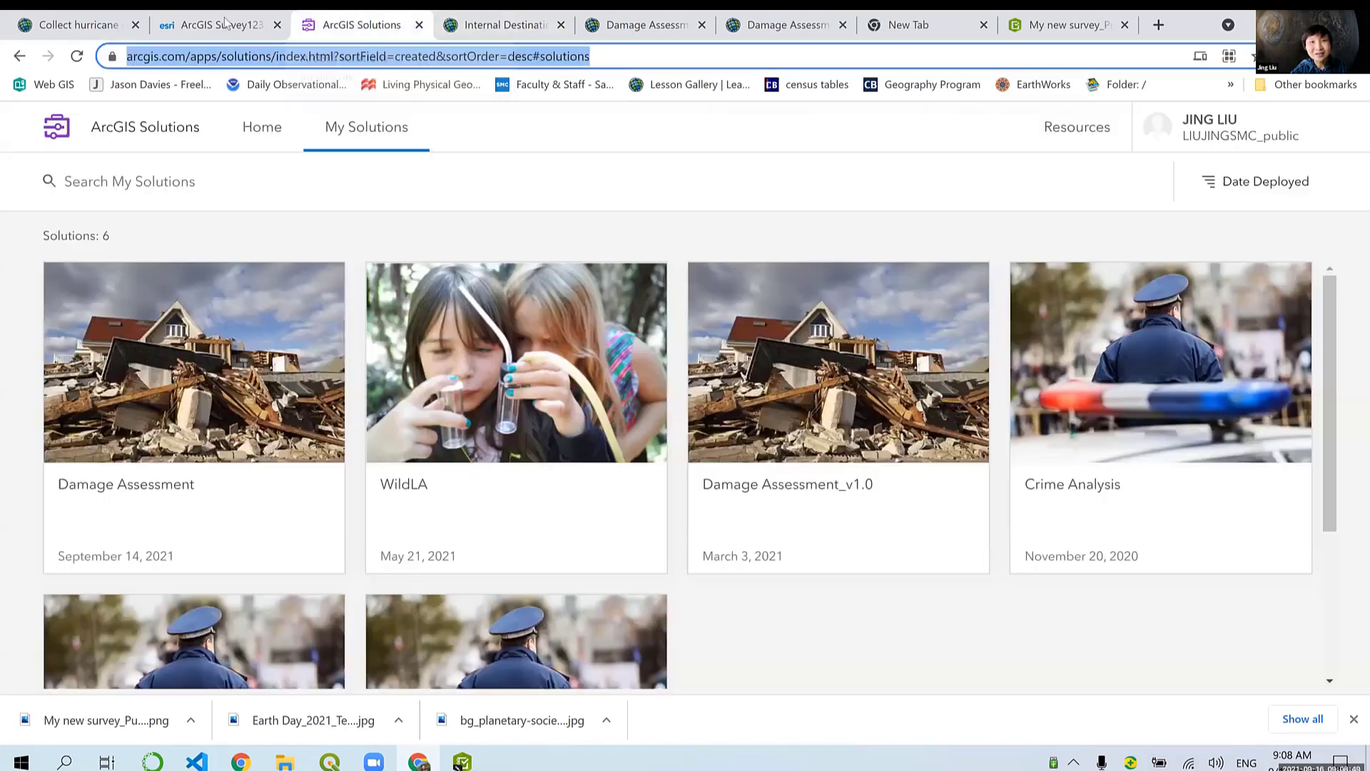
{"action": "left_click", "coordinate": [499, 17]}
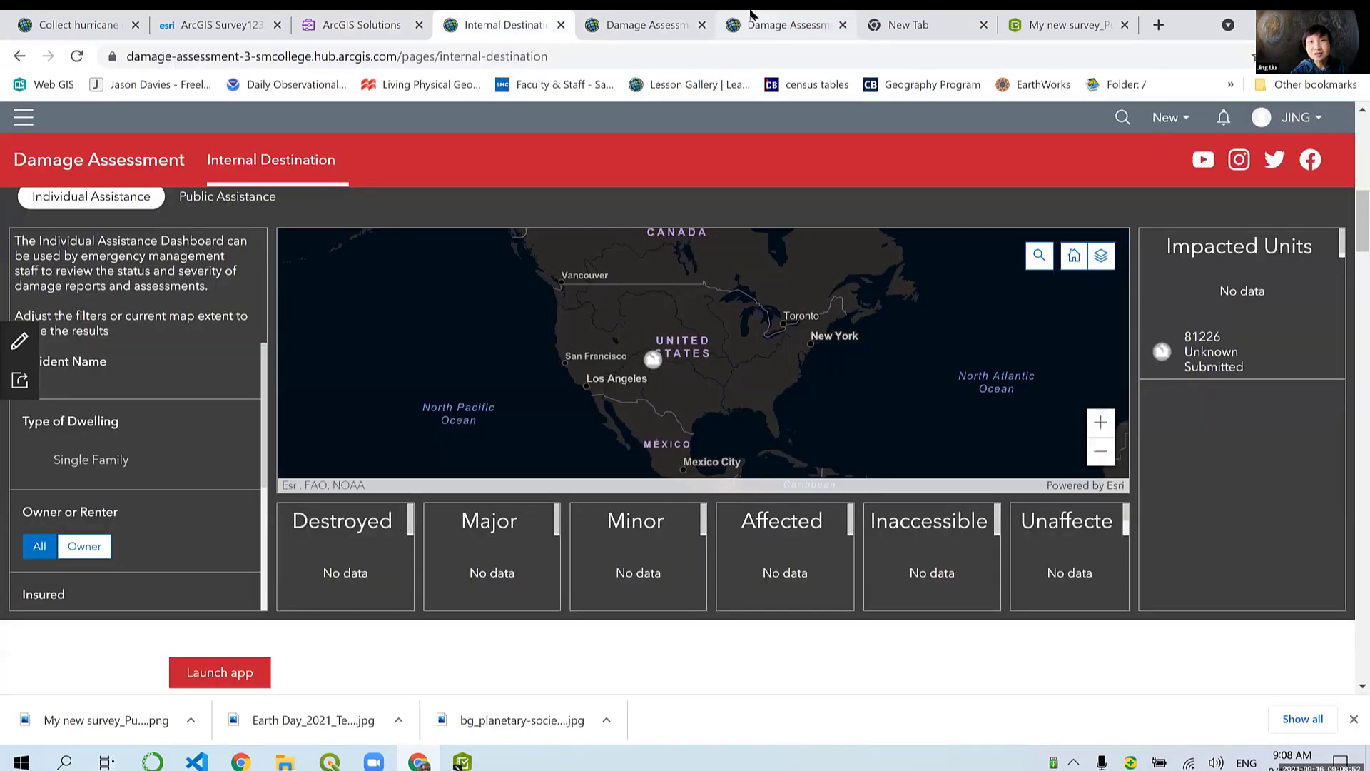
Step: From the Damage Assessment Dashboards item page, go to the organization's Content list
{"action": "key", "text": "ctrl+Tab"}
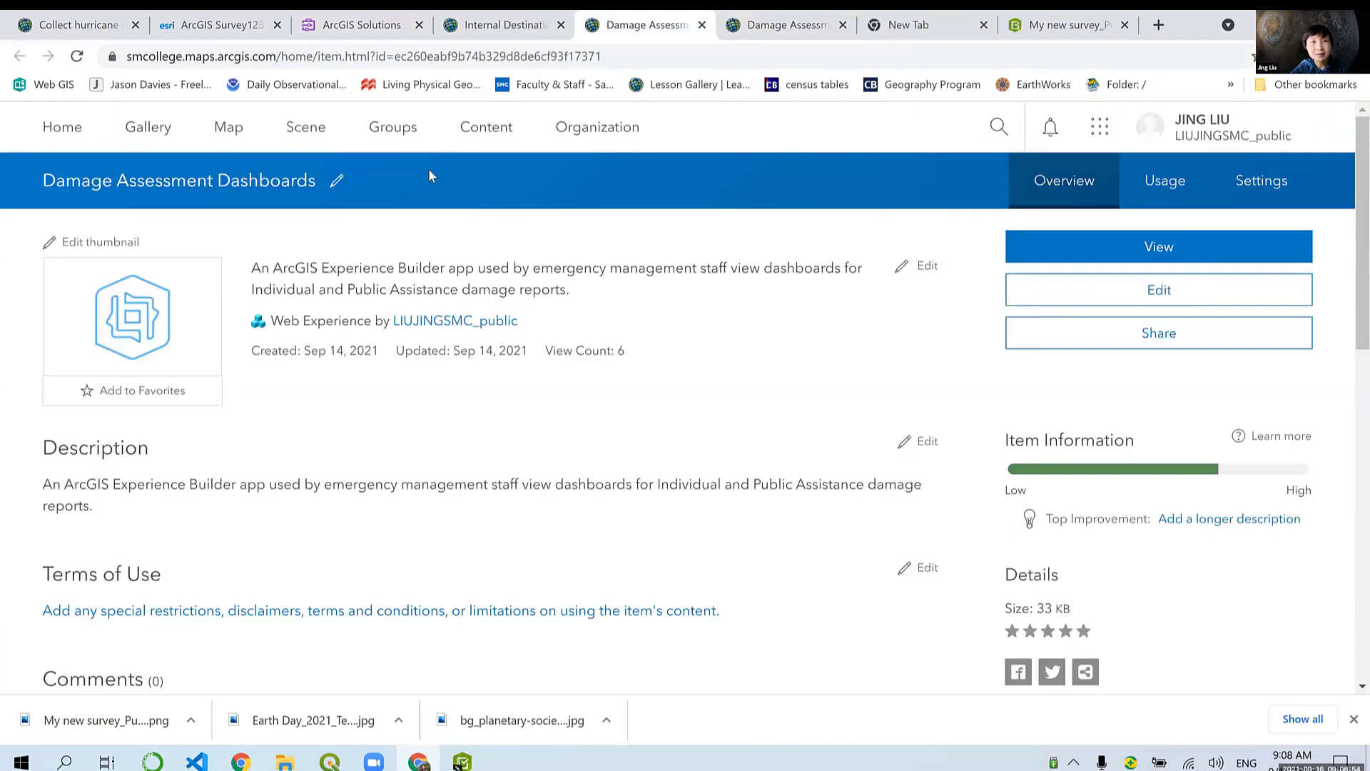
{"action": "left_click", "coordinate": [534, 32]}
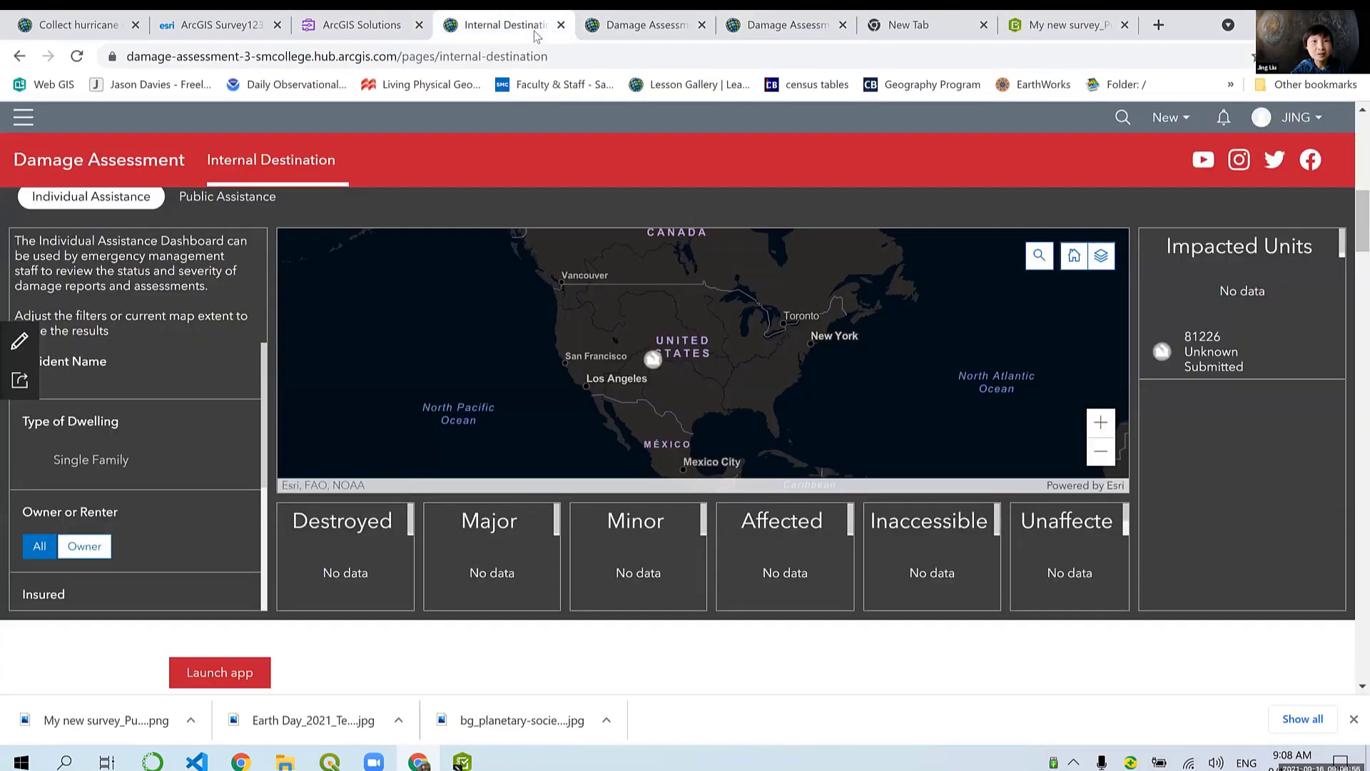
{"action": "left_click", "coordinate": [658, 15]}
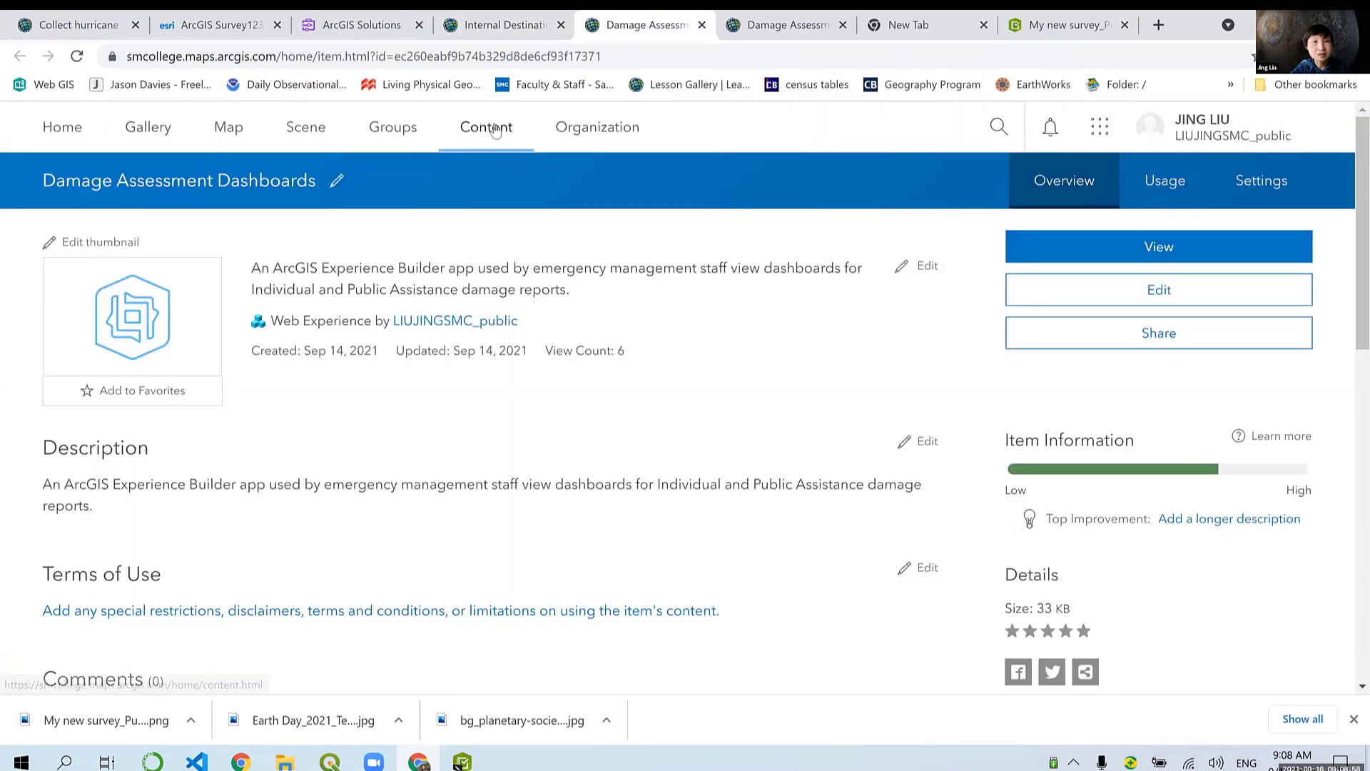
{"action": "left_click", "coordinate": [471, 145]}
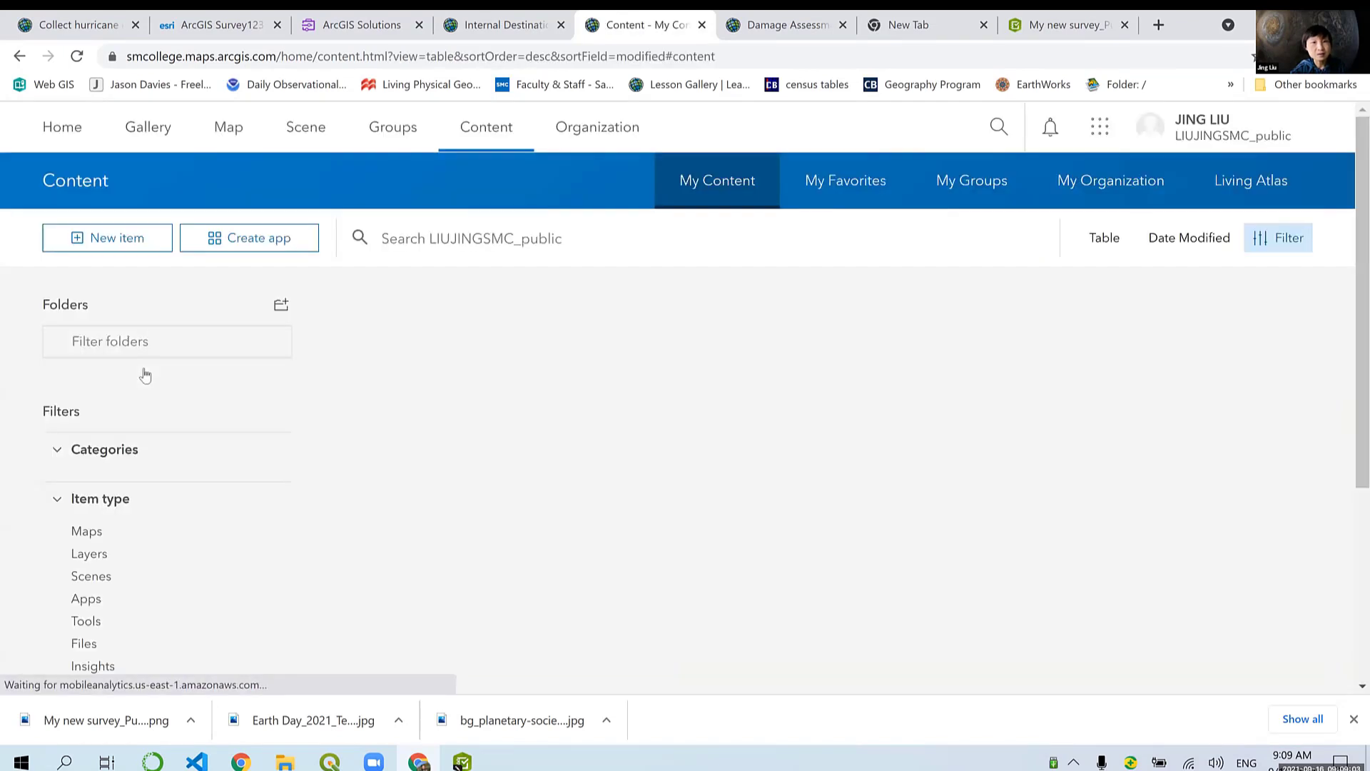
Step: View the Individual Assistance Survey item in the Damage Assessment folder, then return to Internal Destination
{"action": "left_click", "coordinate": [131, 482]}
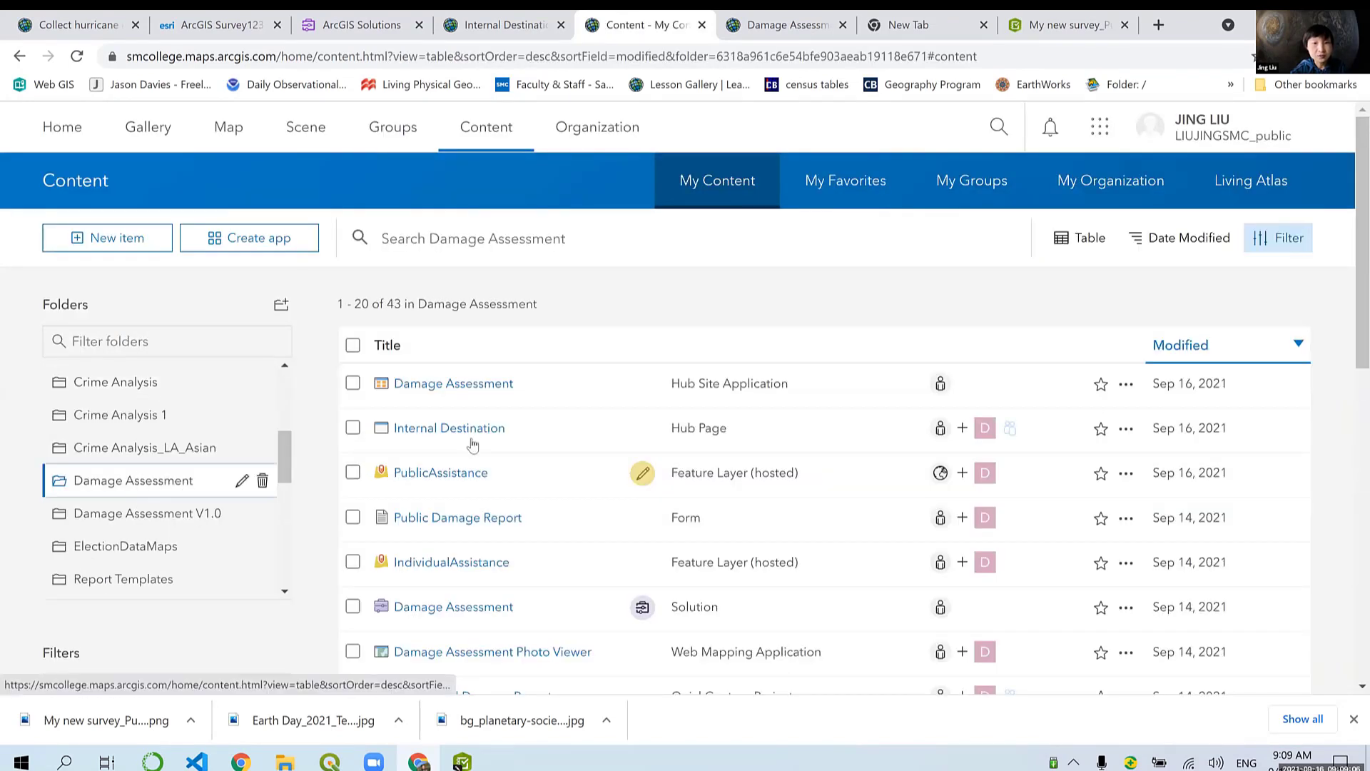
{"action": "scroll", "coordinate": [492, 264], "scroll_direction": "down", "scroll_amount": 4}
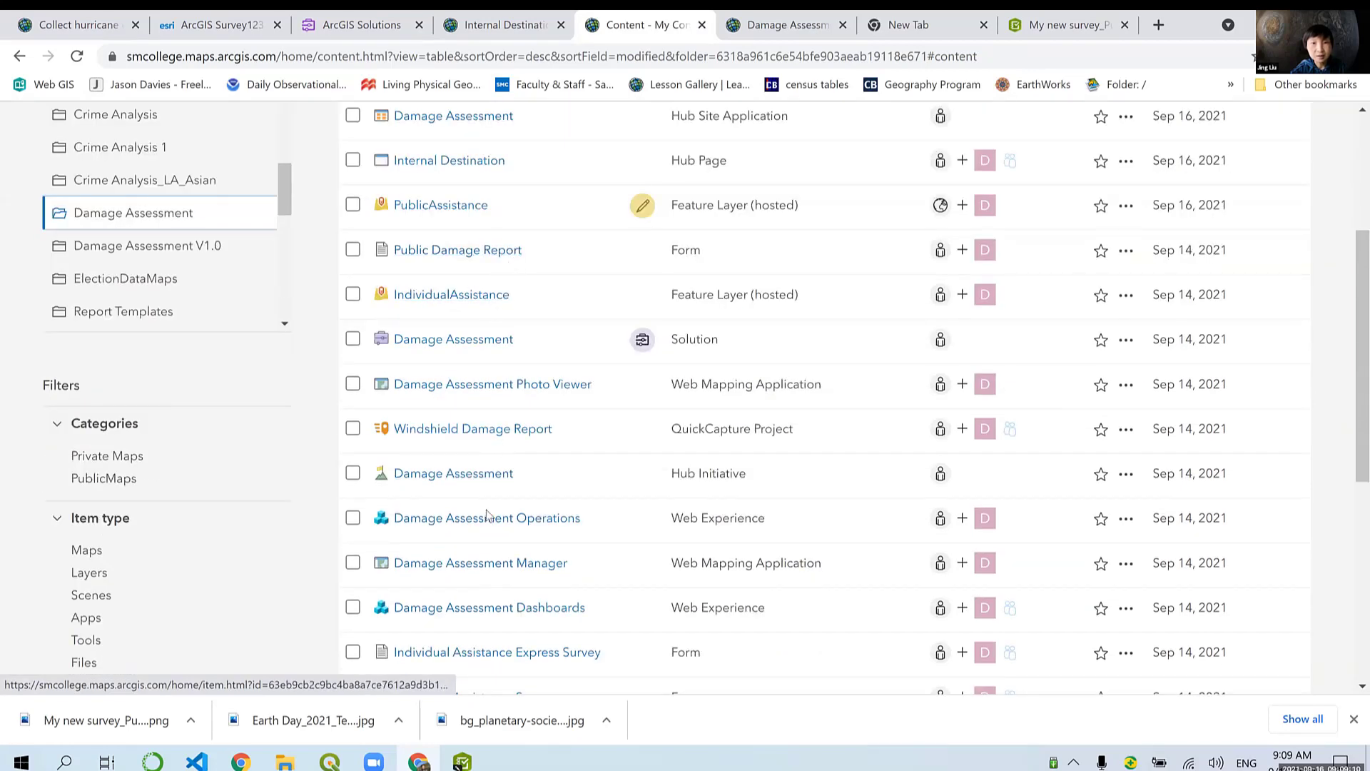
{"action": "scroll", "coordinate": [489, 494], "scroll_direction": "down", "scroll_amount": 4}
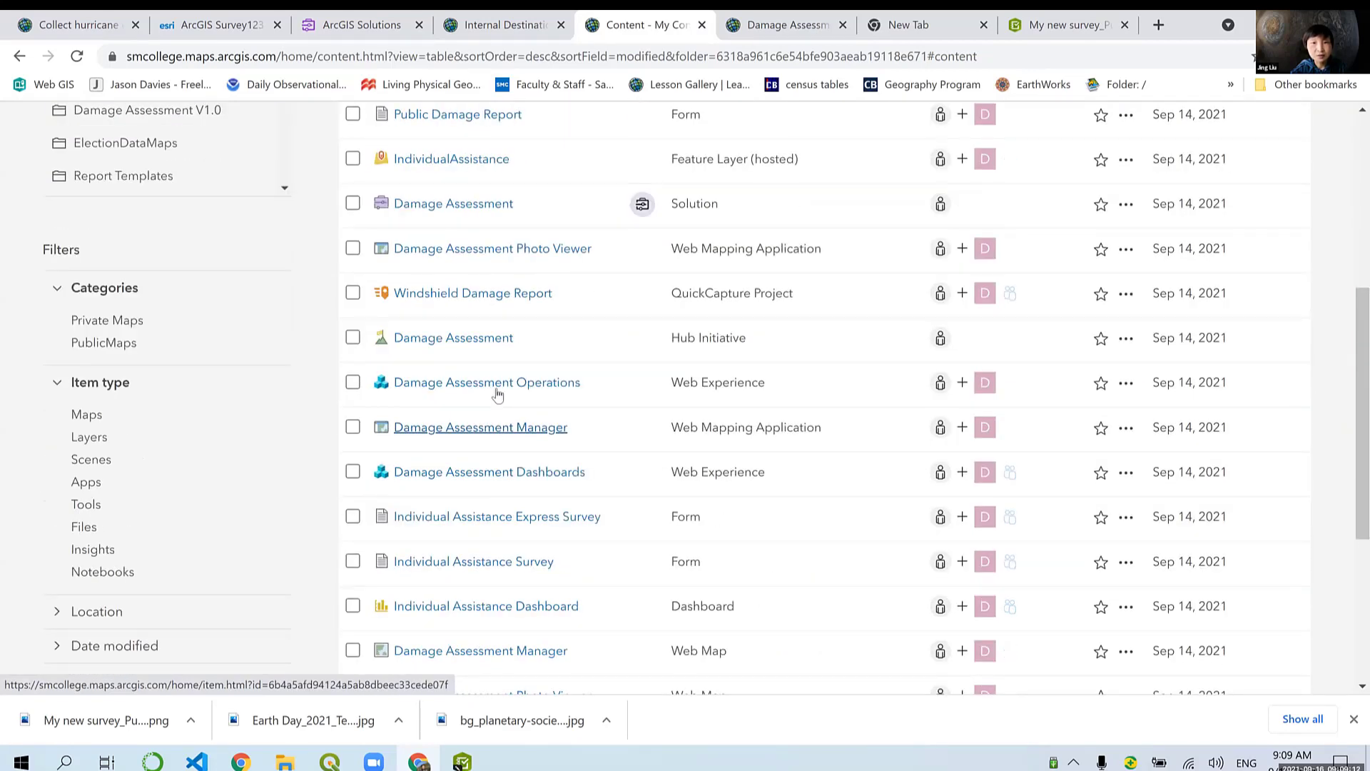
{"action": "left_click", "coordinate": [516, 430]}
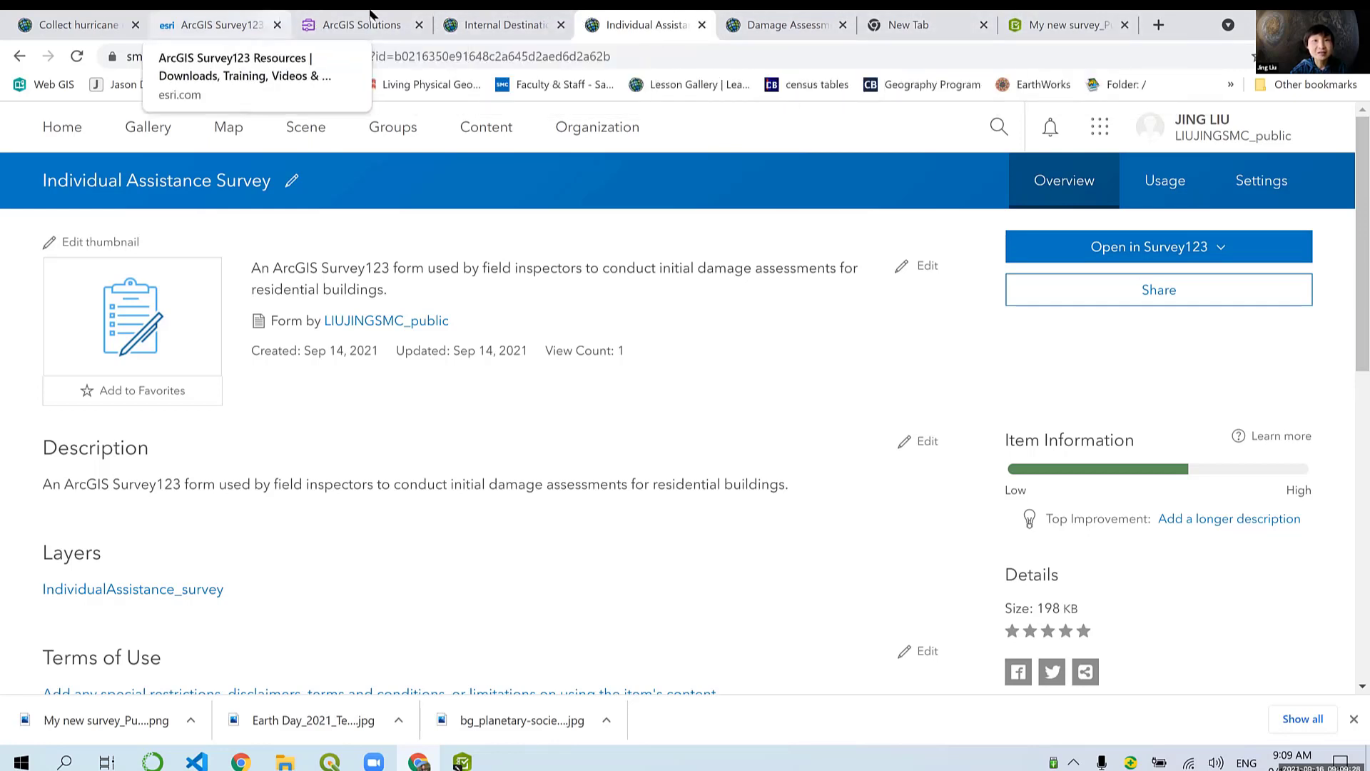
{"action": "left_click", "coordinate": [499, 24]}
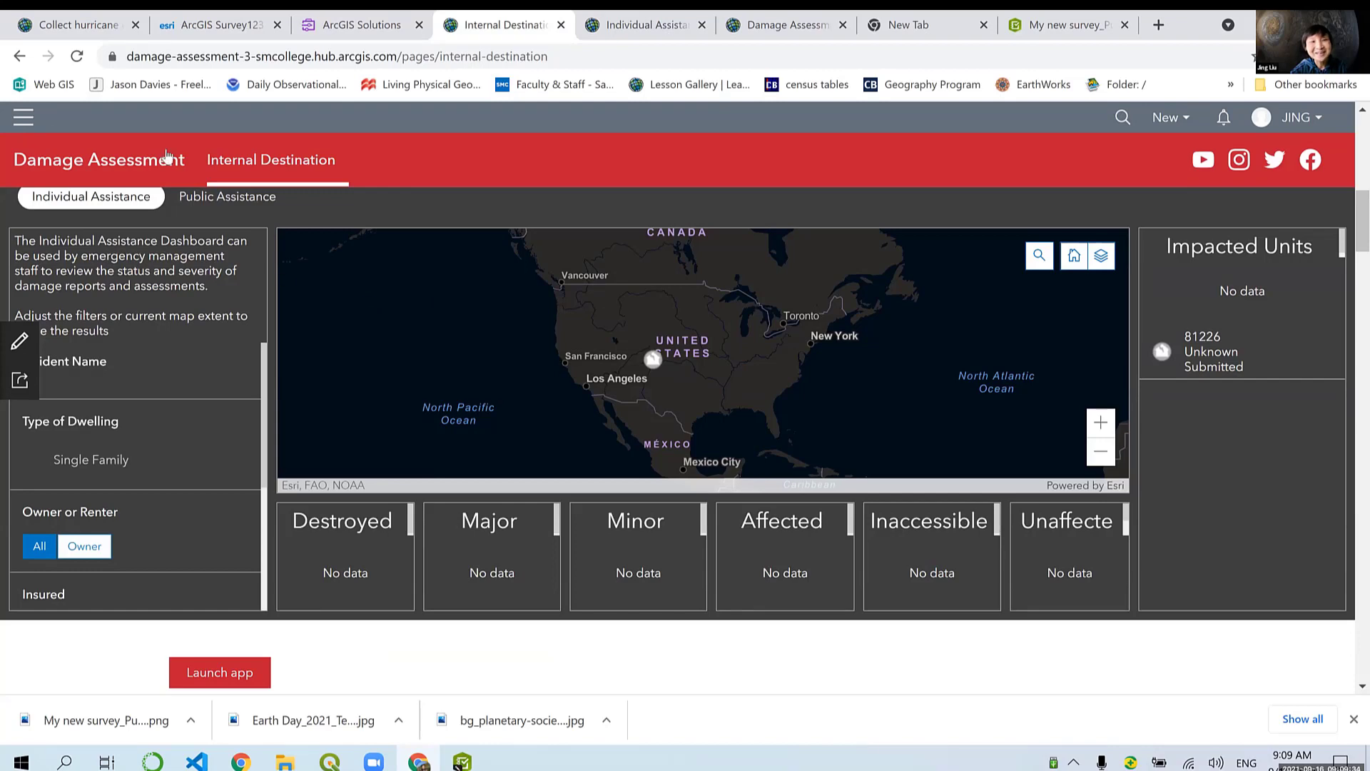
Step: Select the live page's URL, then switch to the Damage Assessment hub site item page
{"action": "left_click", "coordinate": [319, 57]}
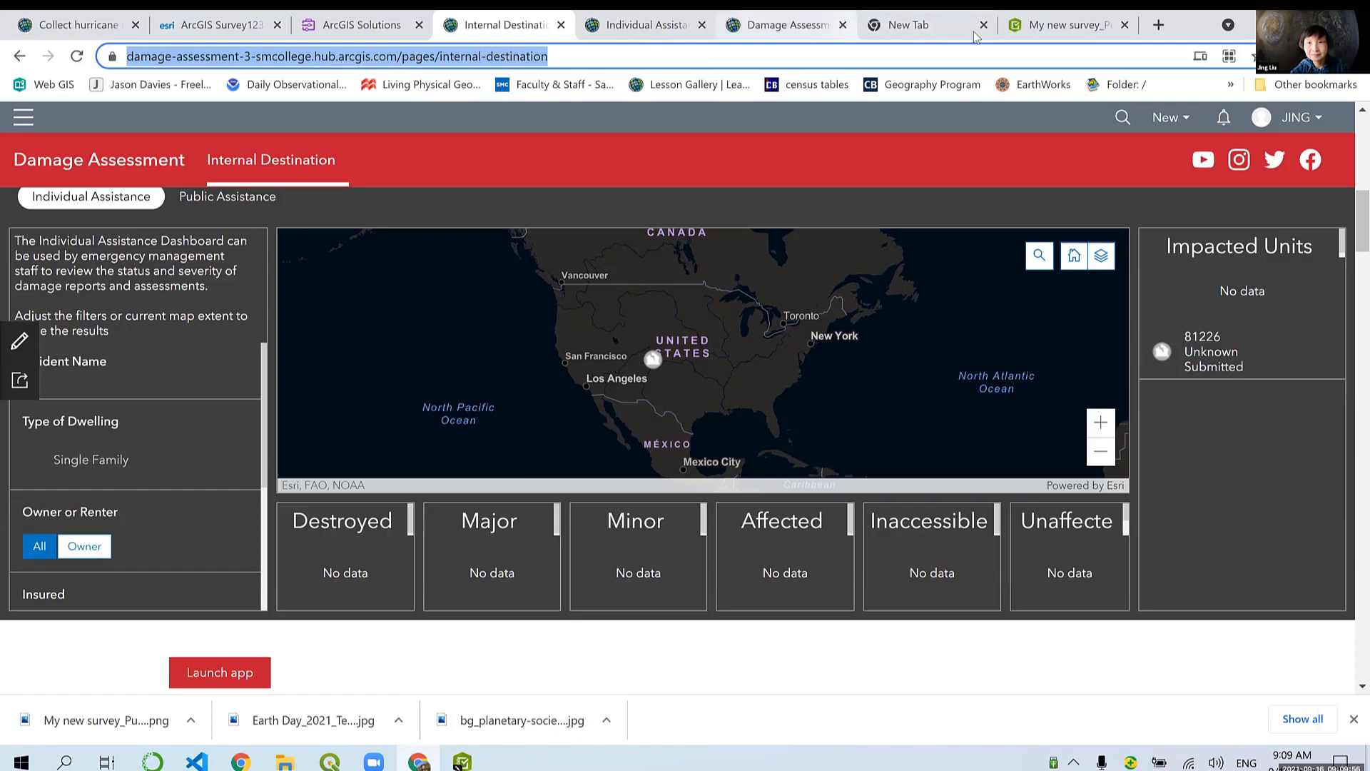
{"action": "left_click_drag", "start_coordinate": [795, 29], "coordinate": [944, 49]}
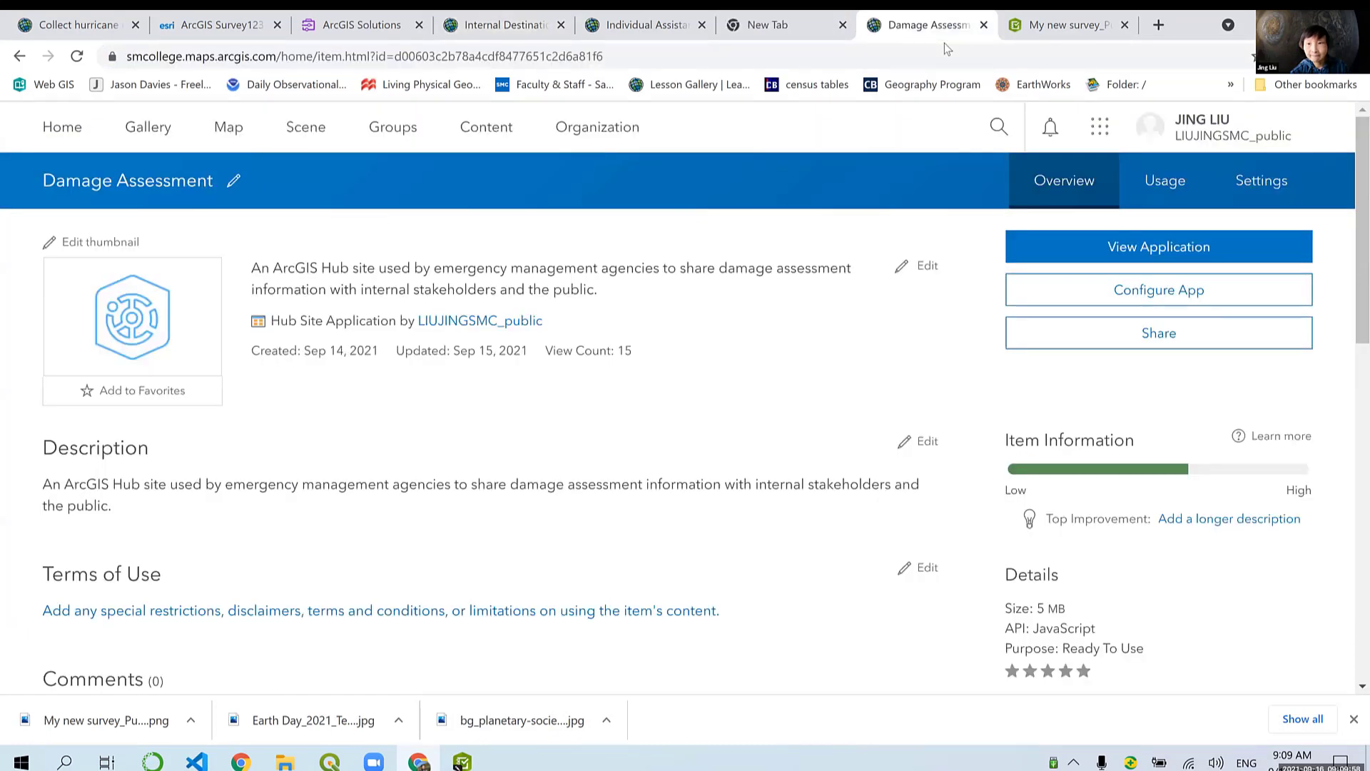